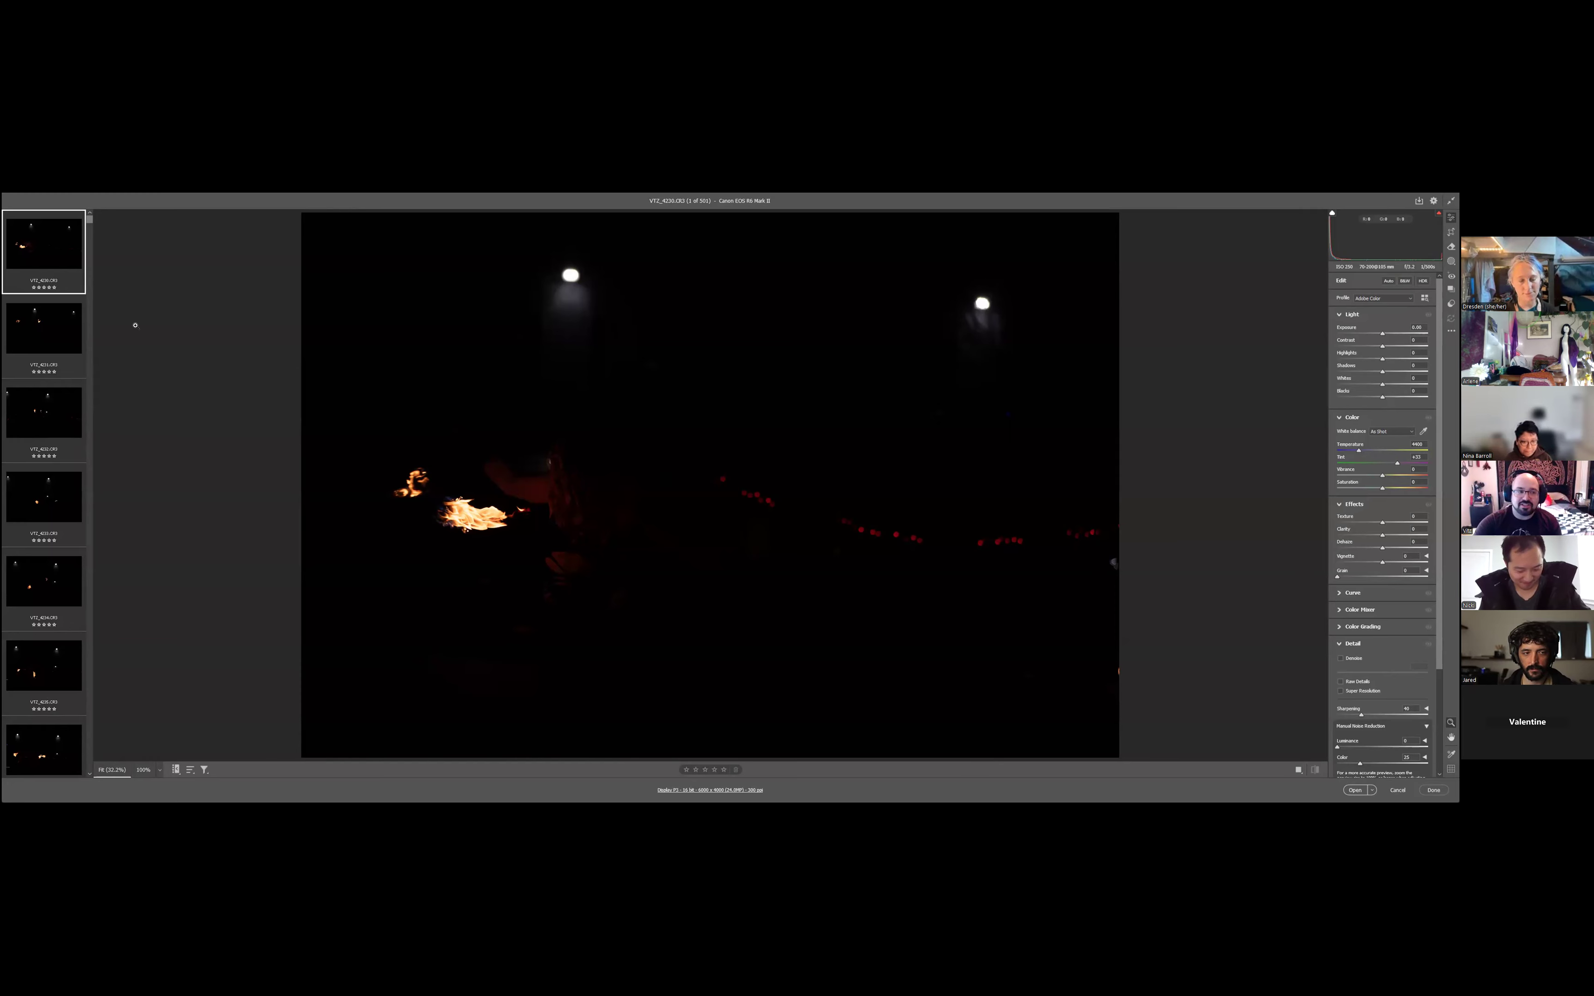
- Look through the first five raw photos in the filmstrip and return to the first one
click(29, 347)
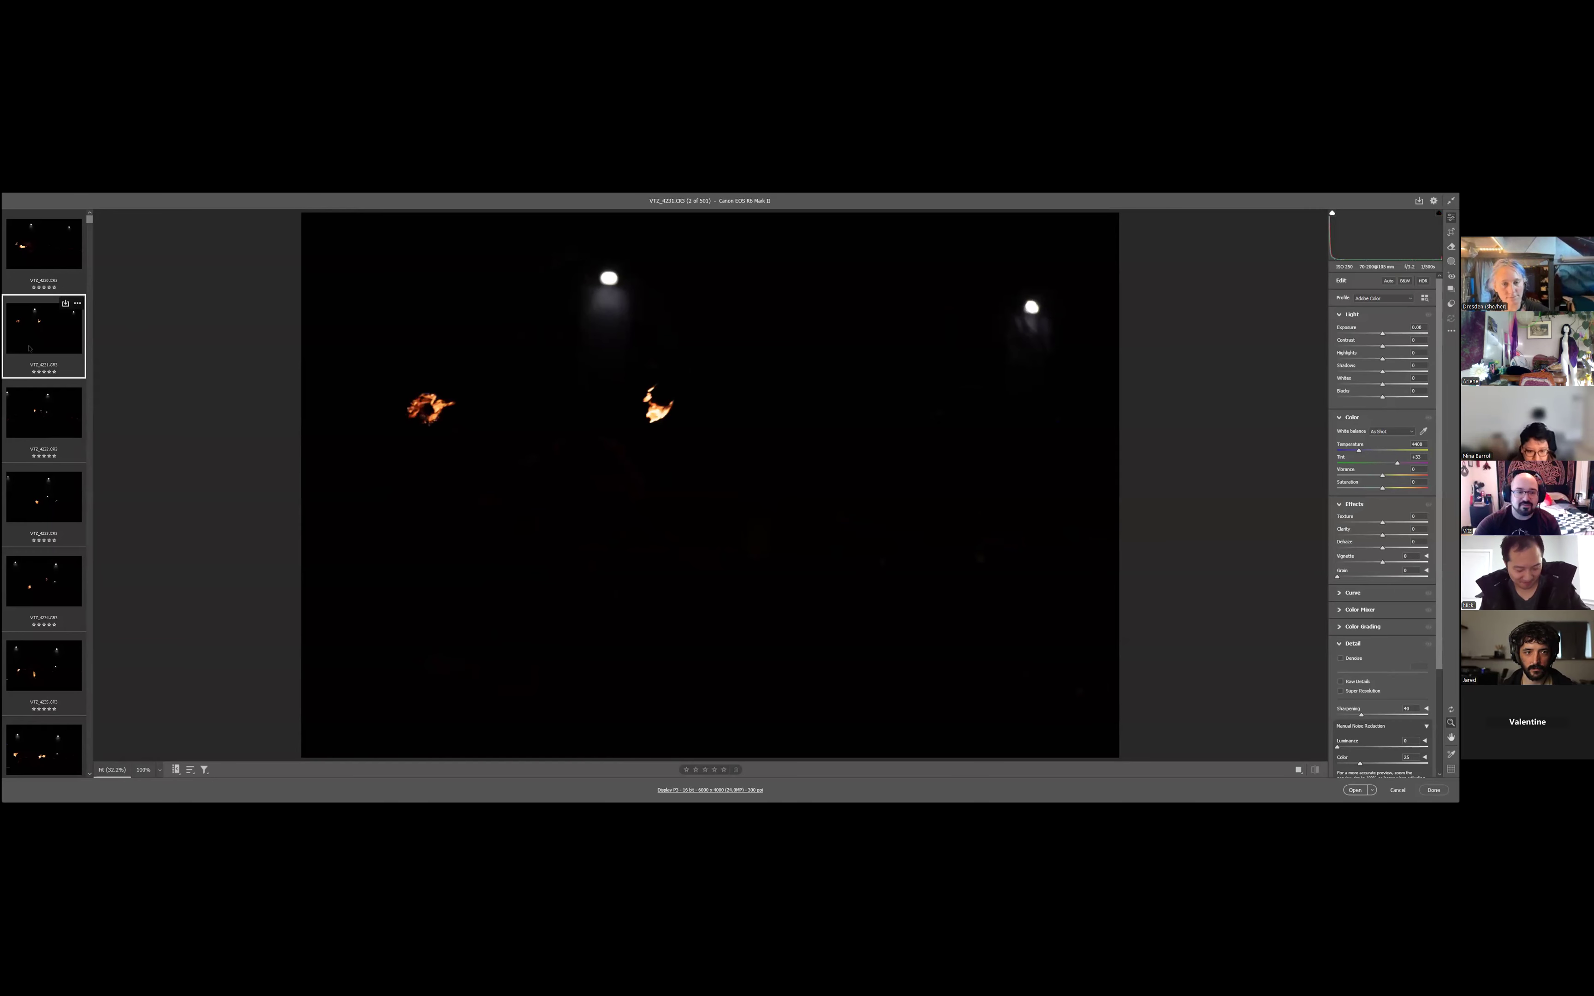
click(47, 424)
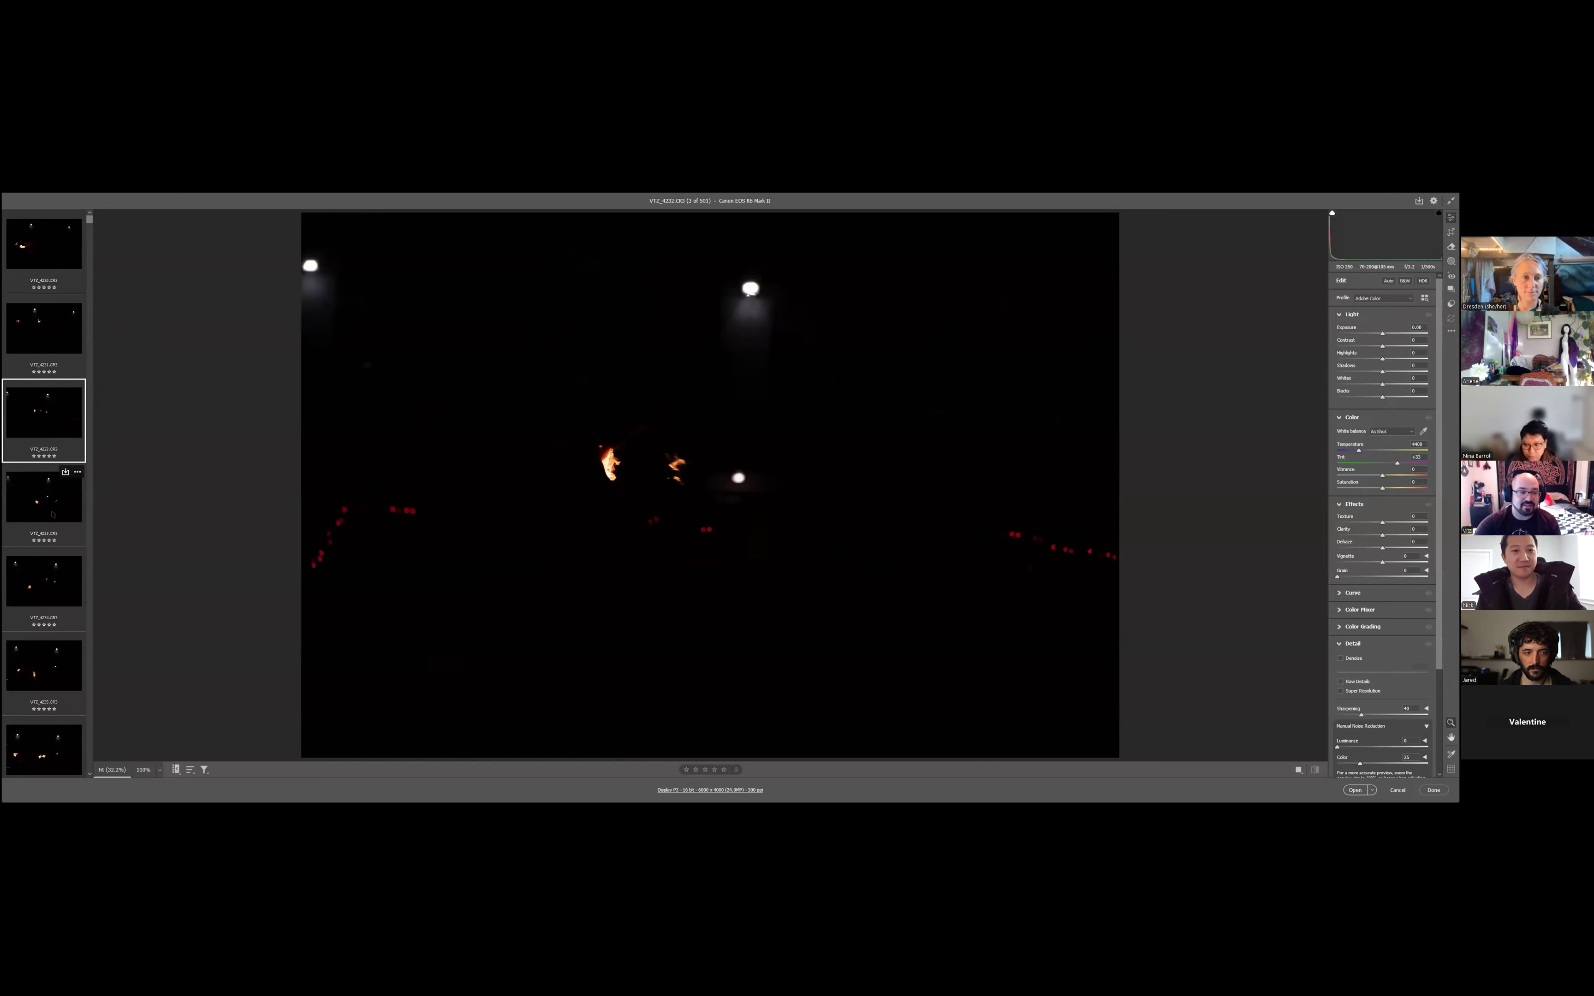
click(50, 505)
click(51, 579)
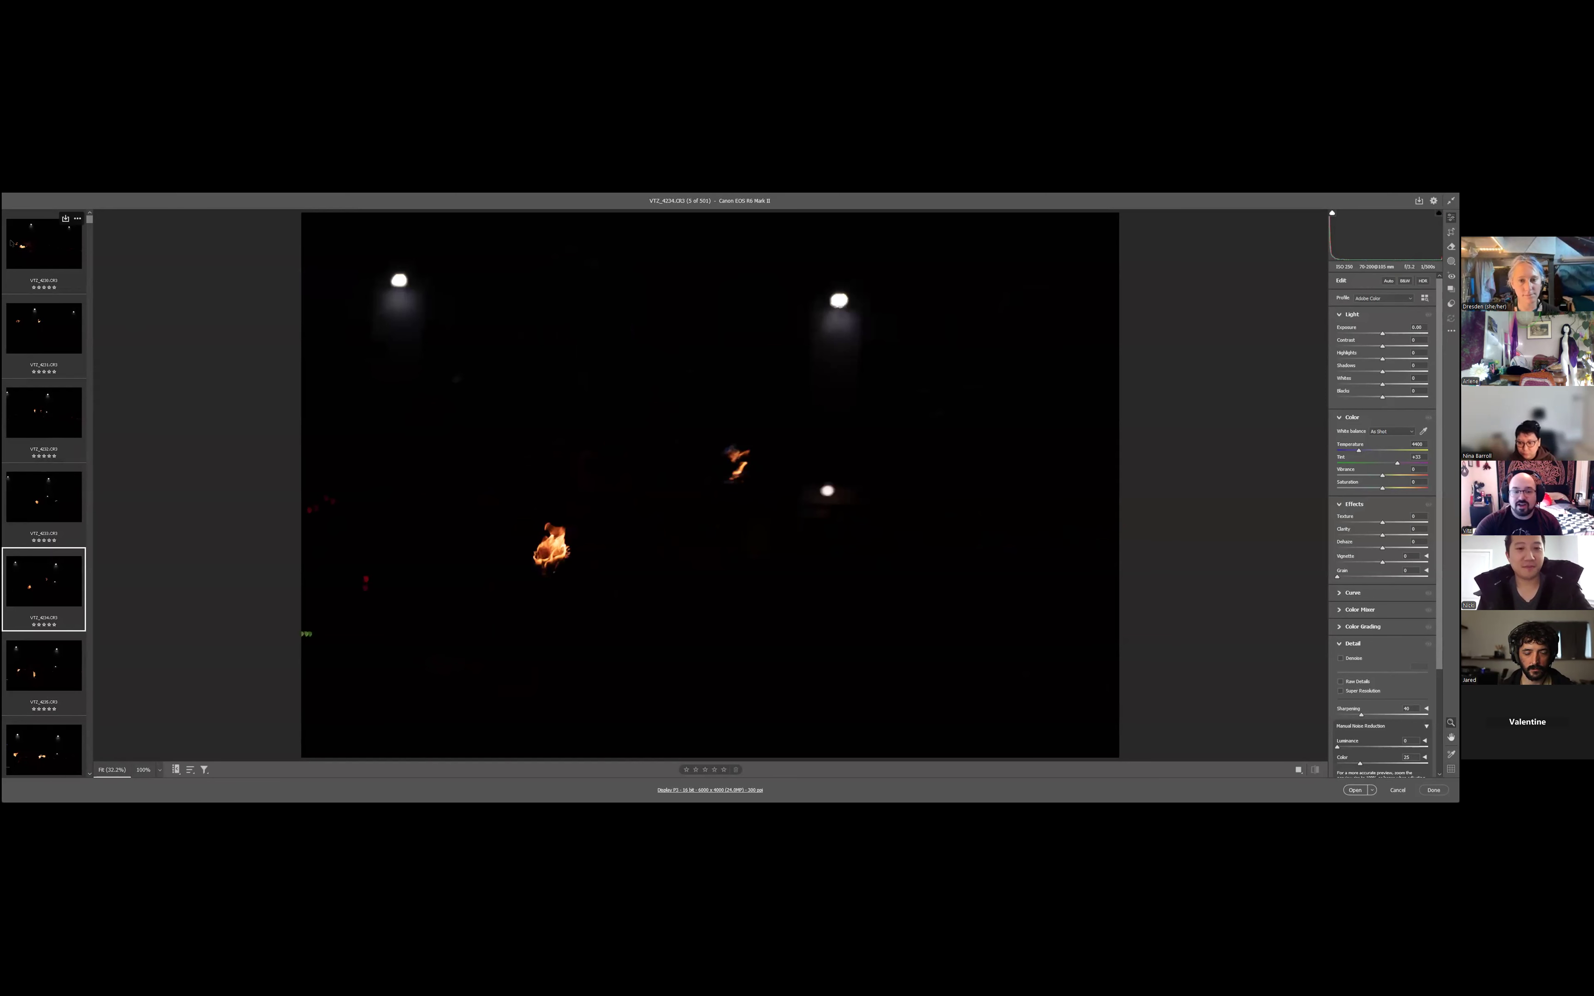
click(12, 244)
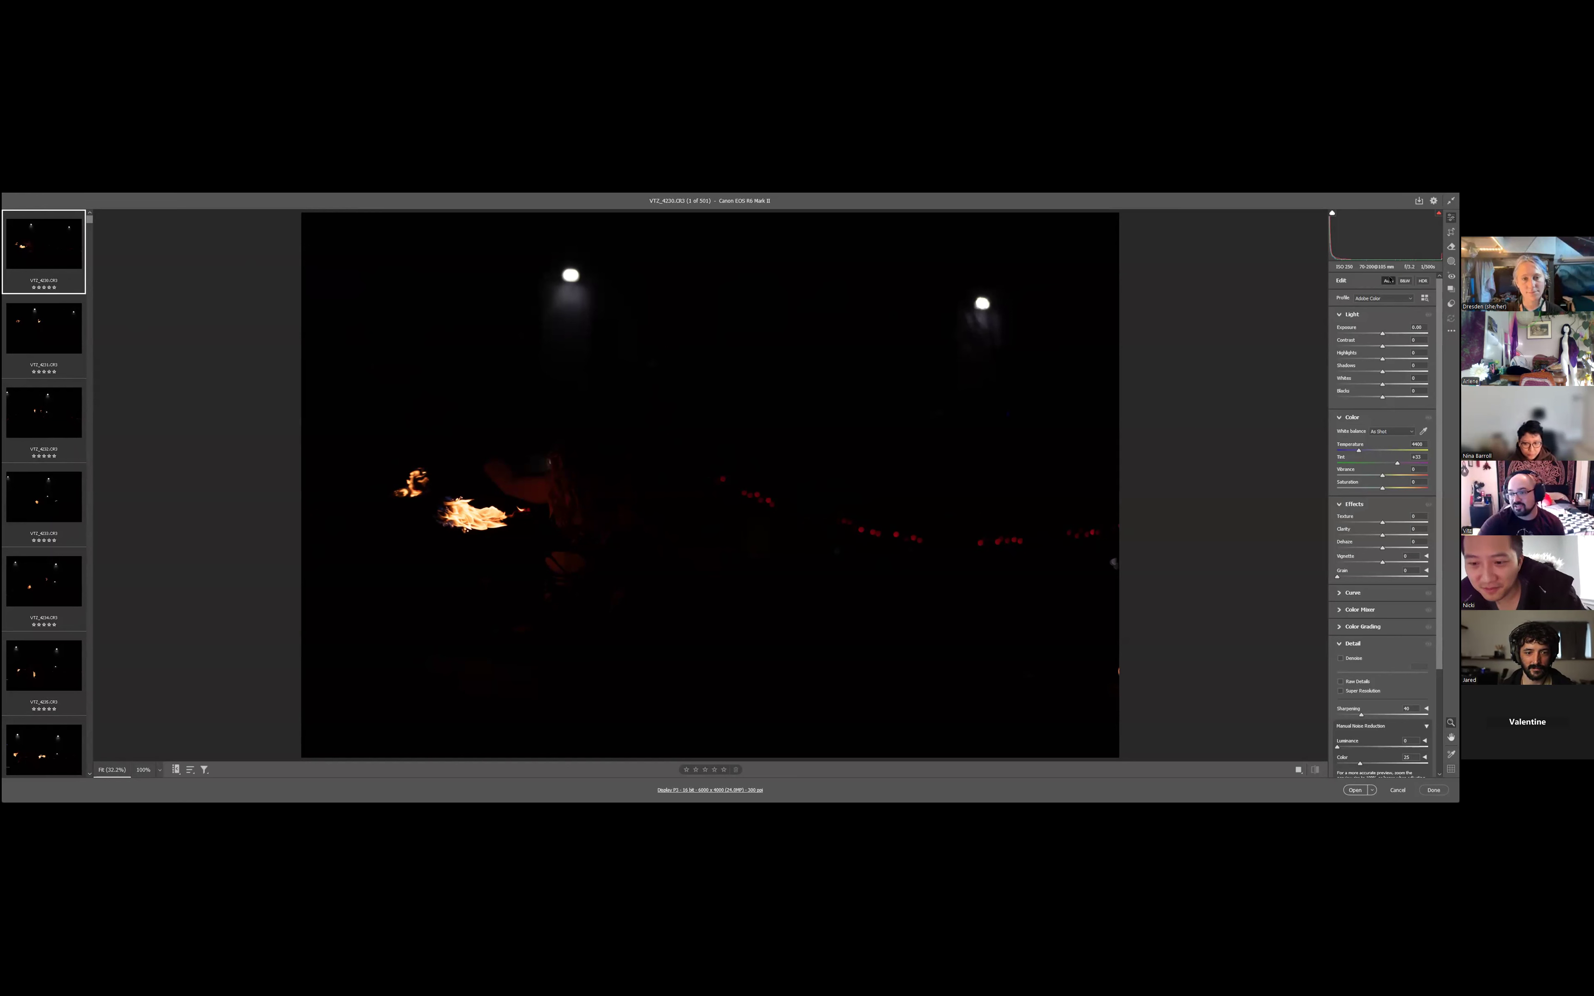
- Apply Auto corrections to the first photo, bring its Highlights back up and increase the Exposure
click(1388, 280)
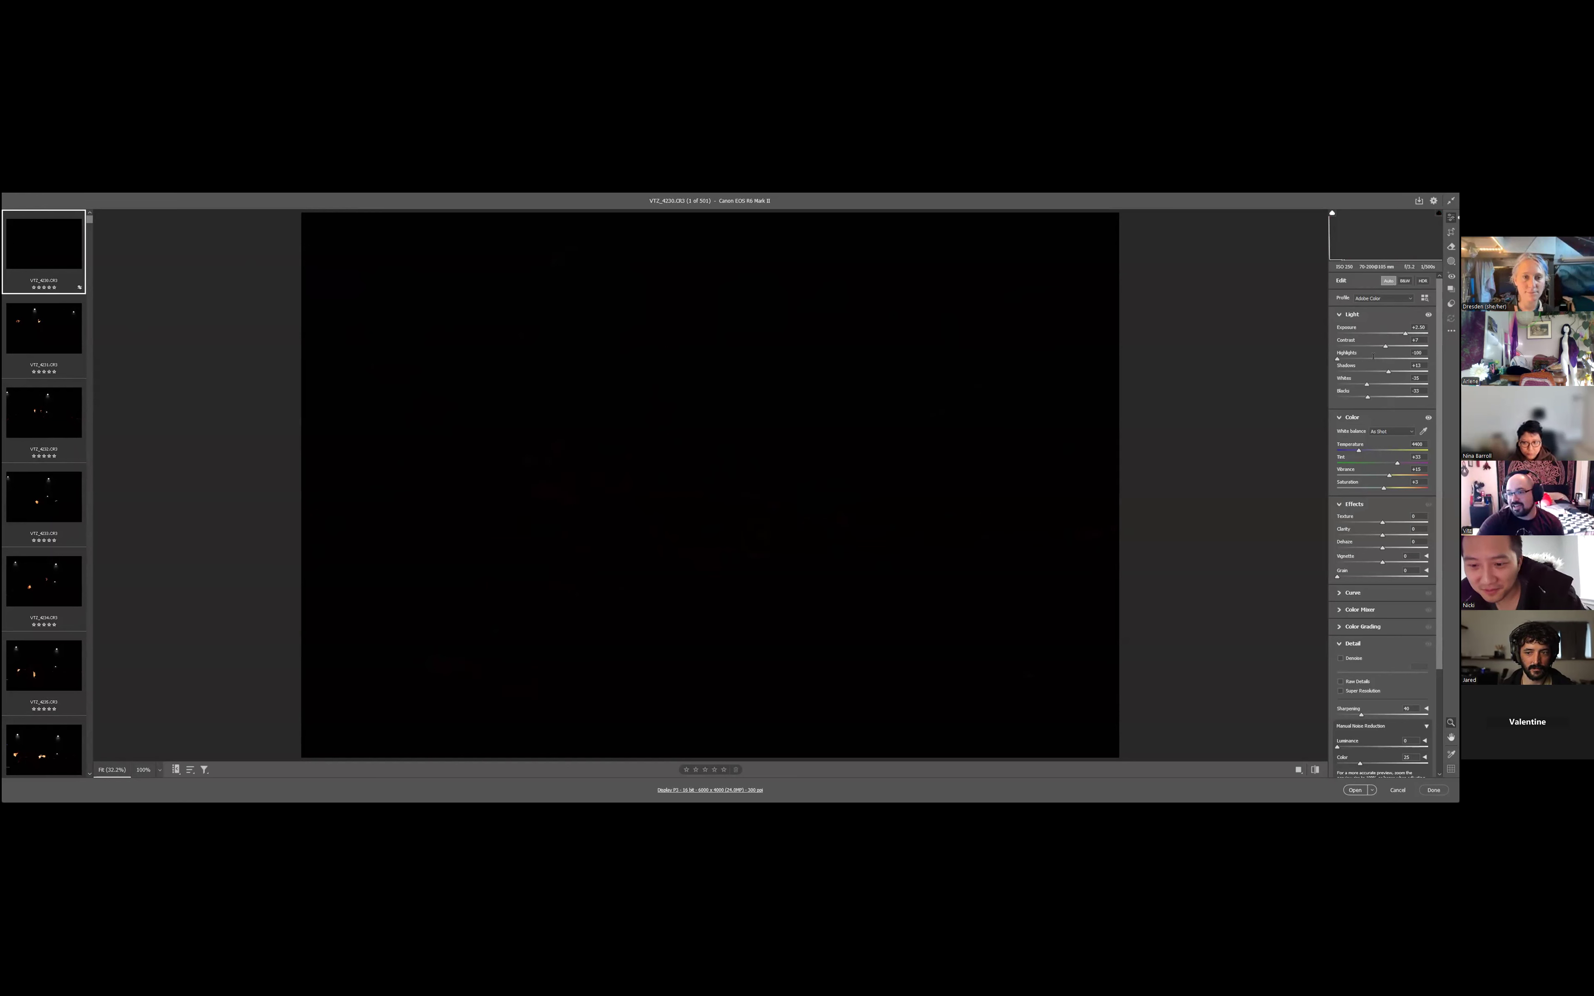
drag(1363, 360, 1366, 359)
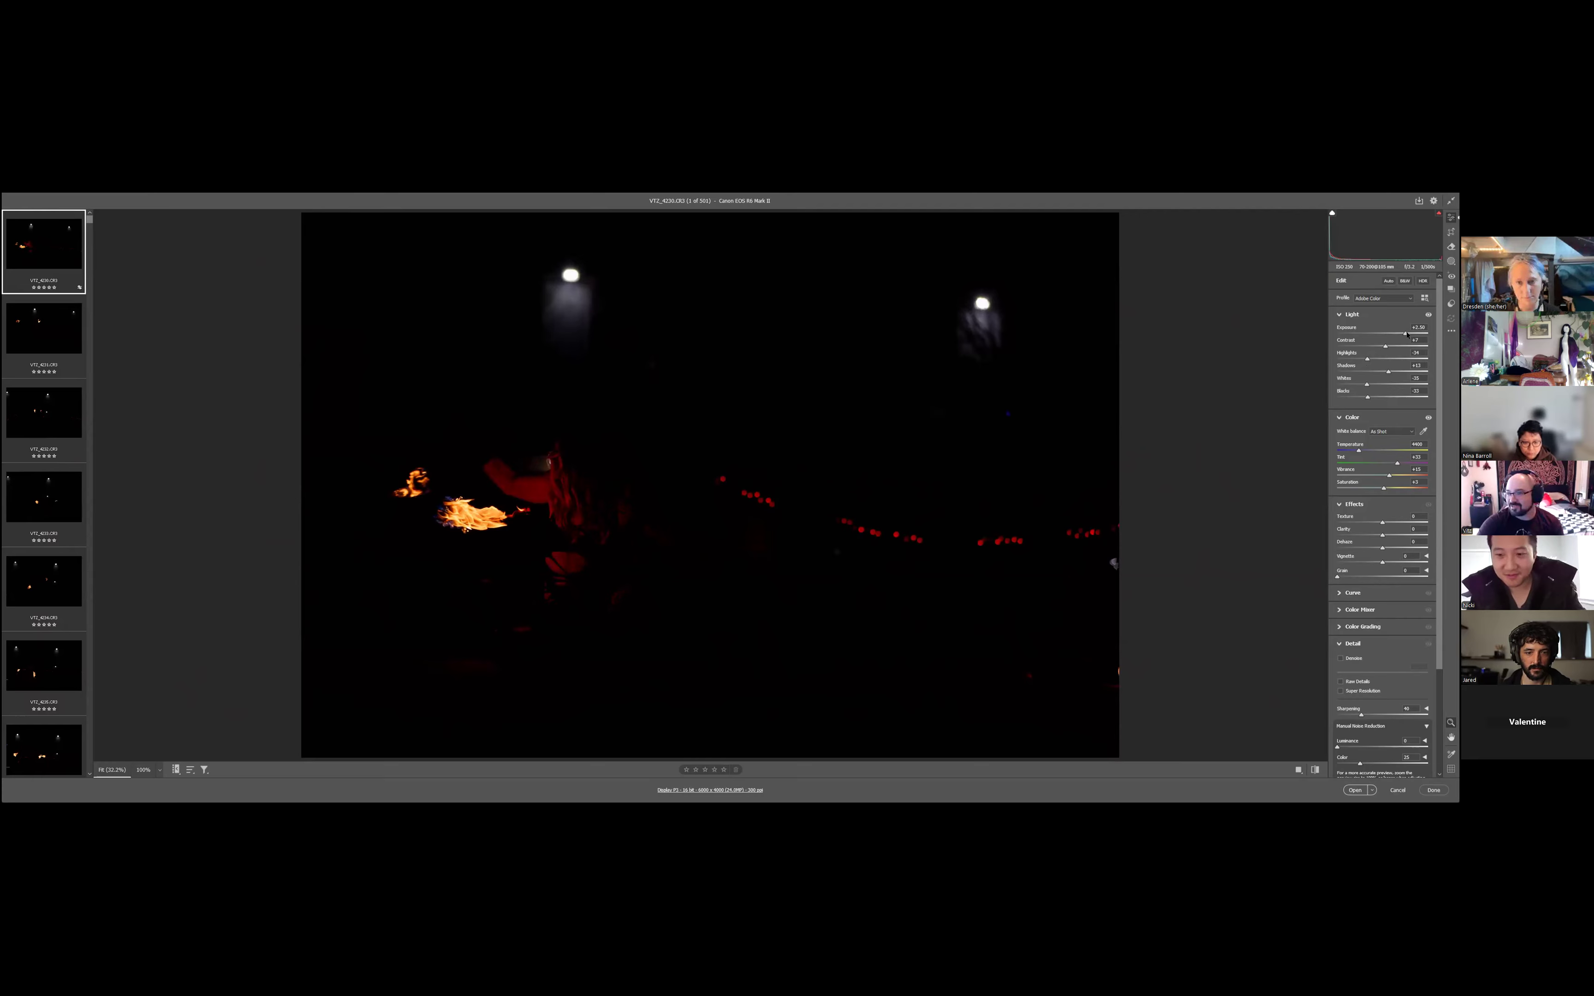
drag(1405, 334, 1407, 333)
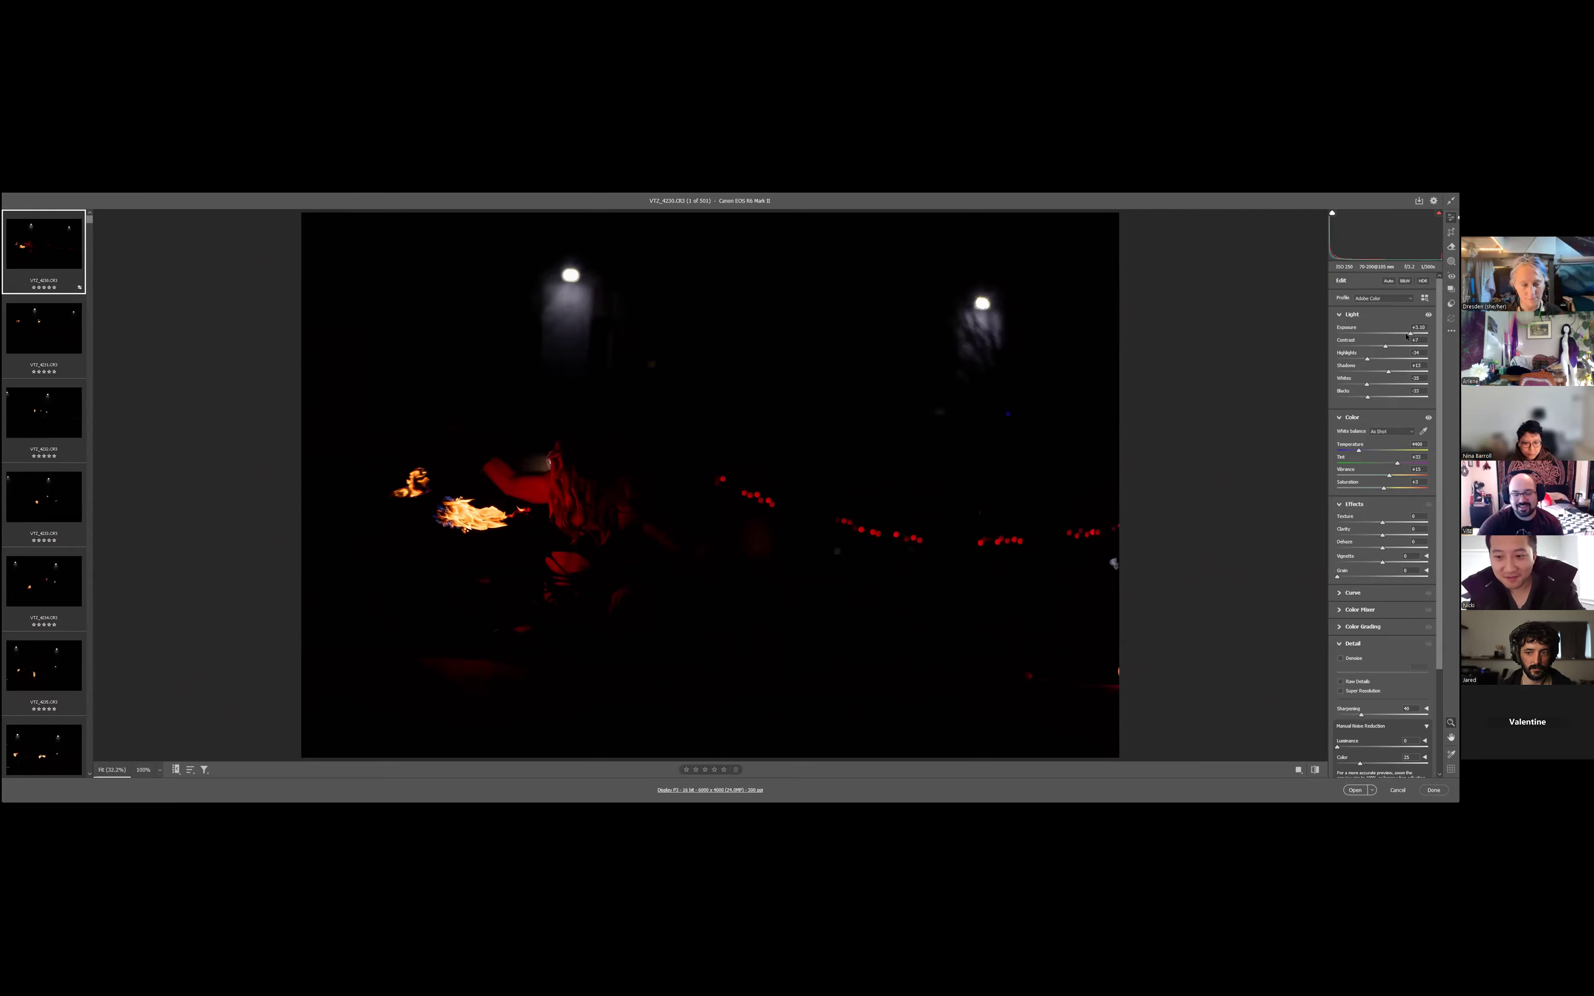
- Lift the dark areas of the first photo by raising Blacks, Whites slightly and Shadows, and fine-tune the Exposure
click(1386, 397)
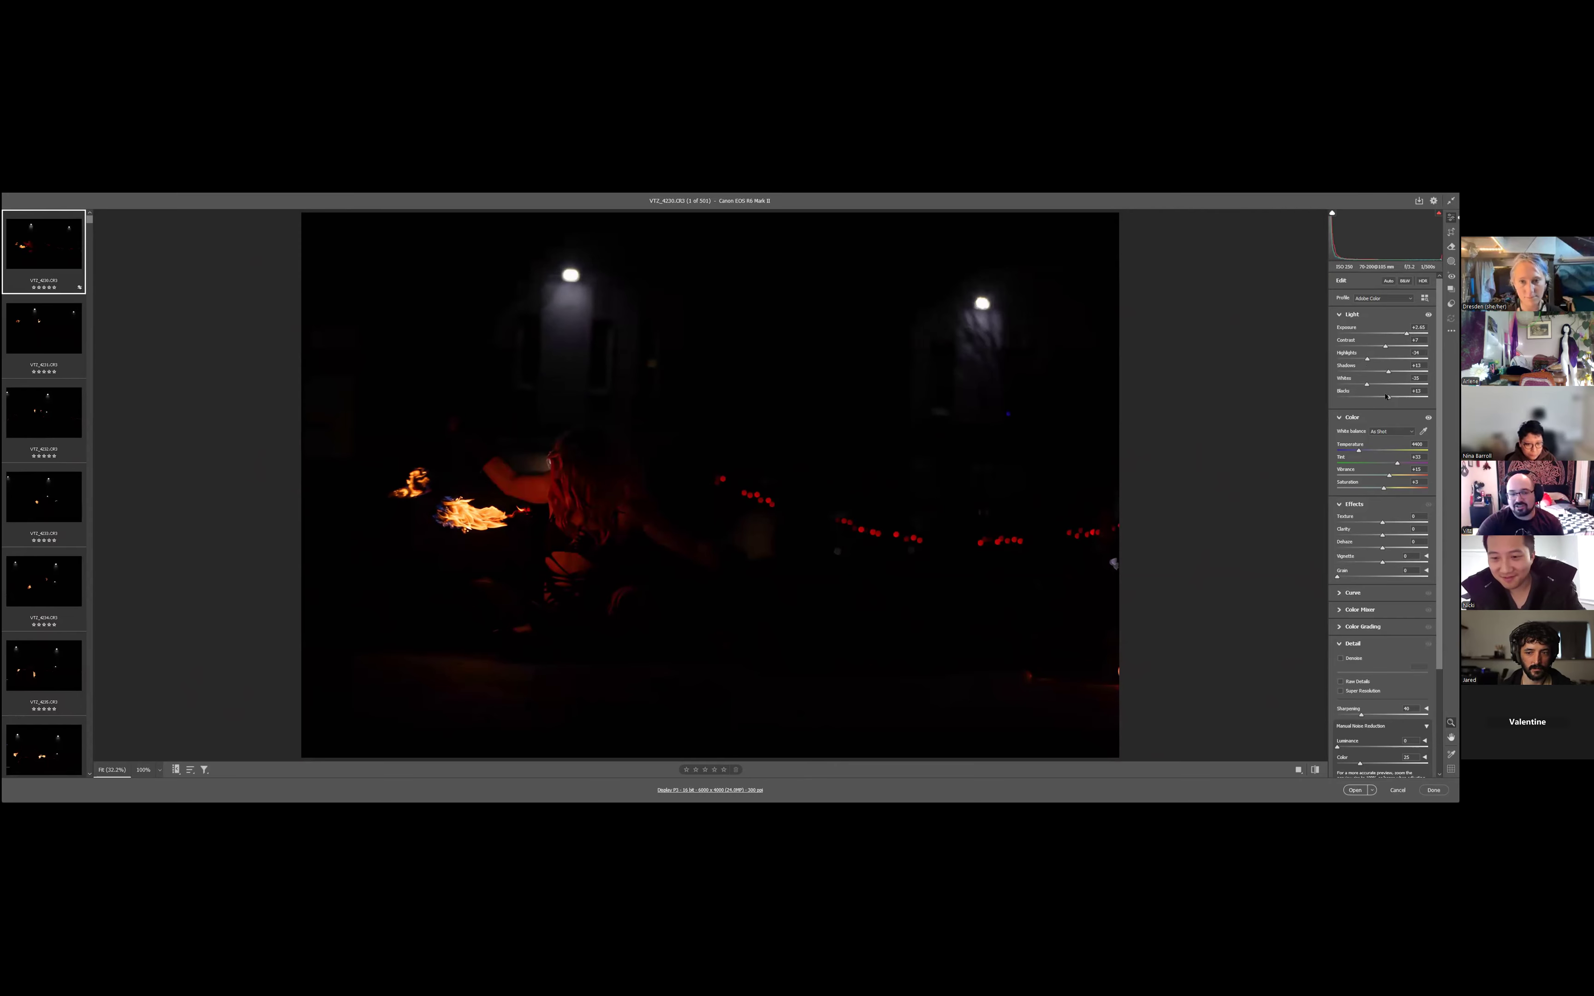
drag(1396, 395, 1392, 390)
click(1372, 384)
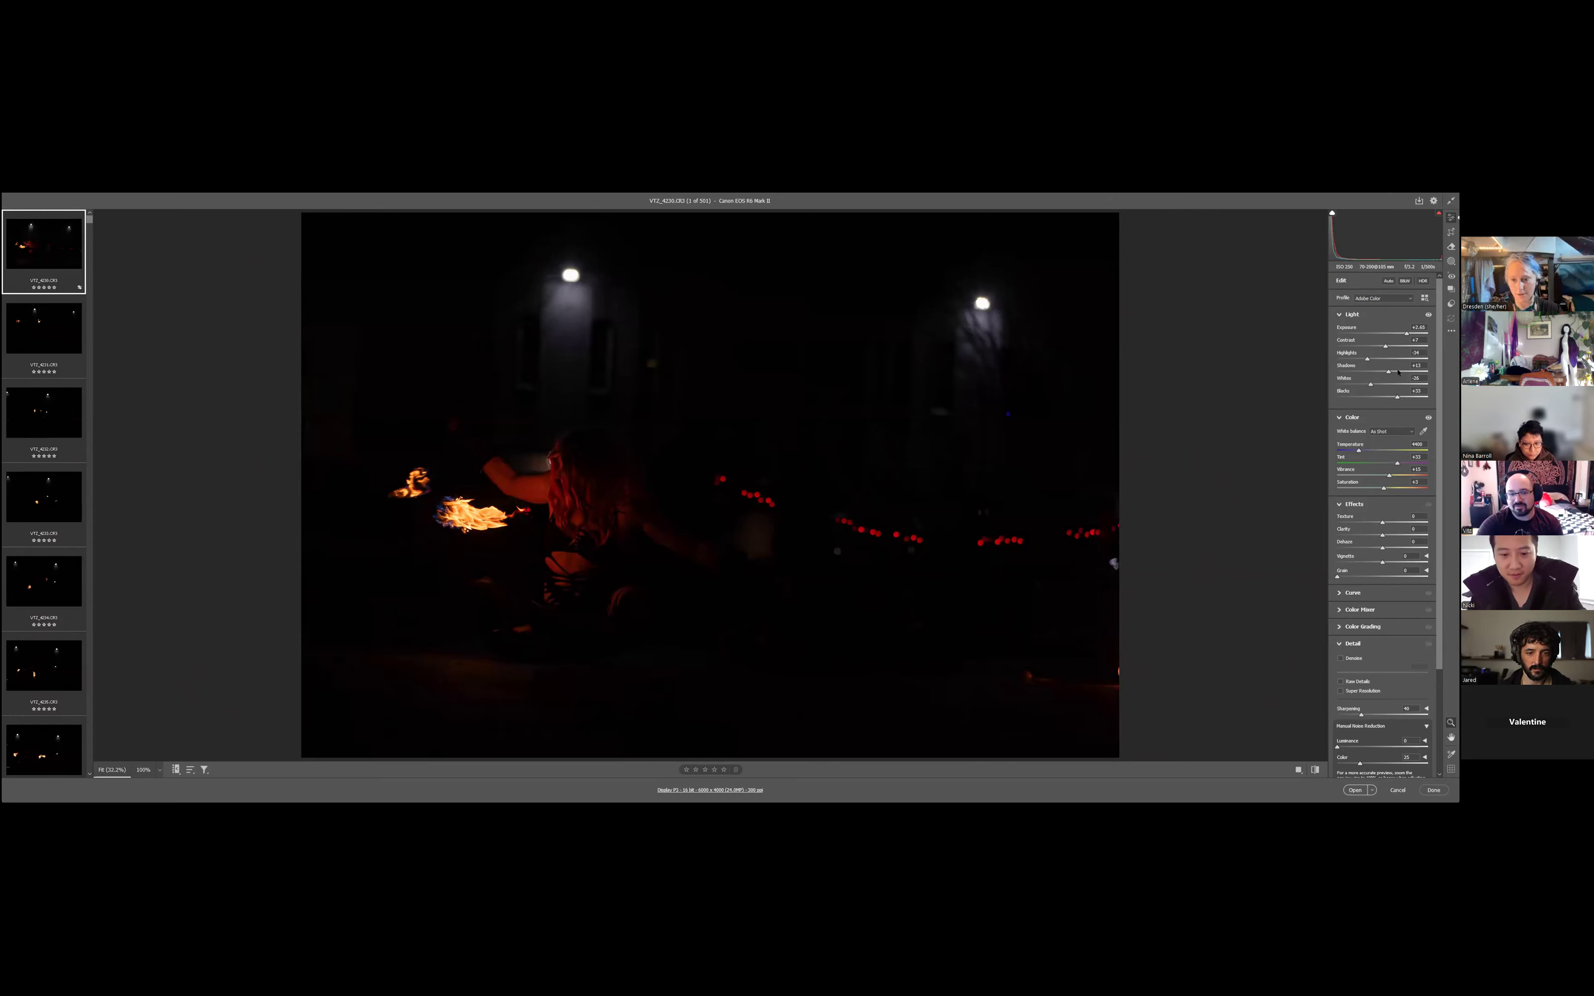
drag(1399, 370, 1404, 371)
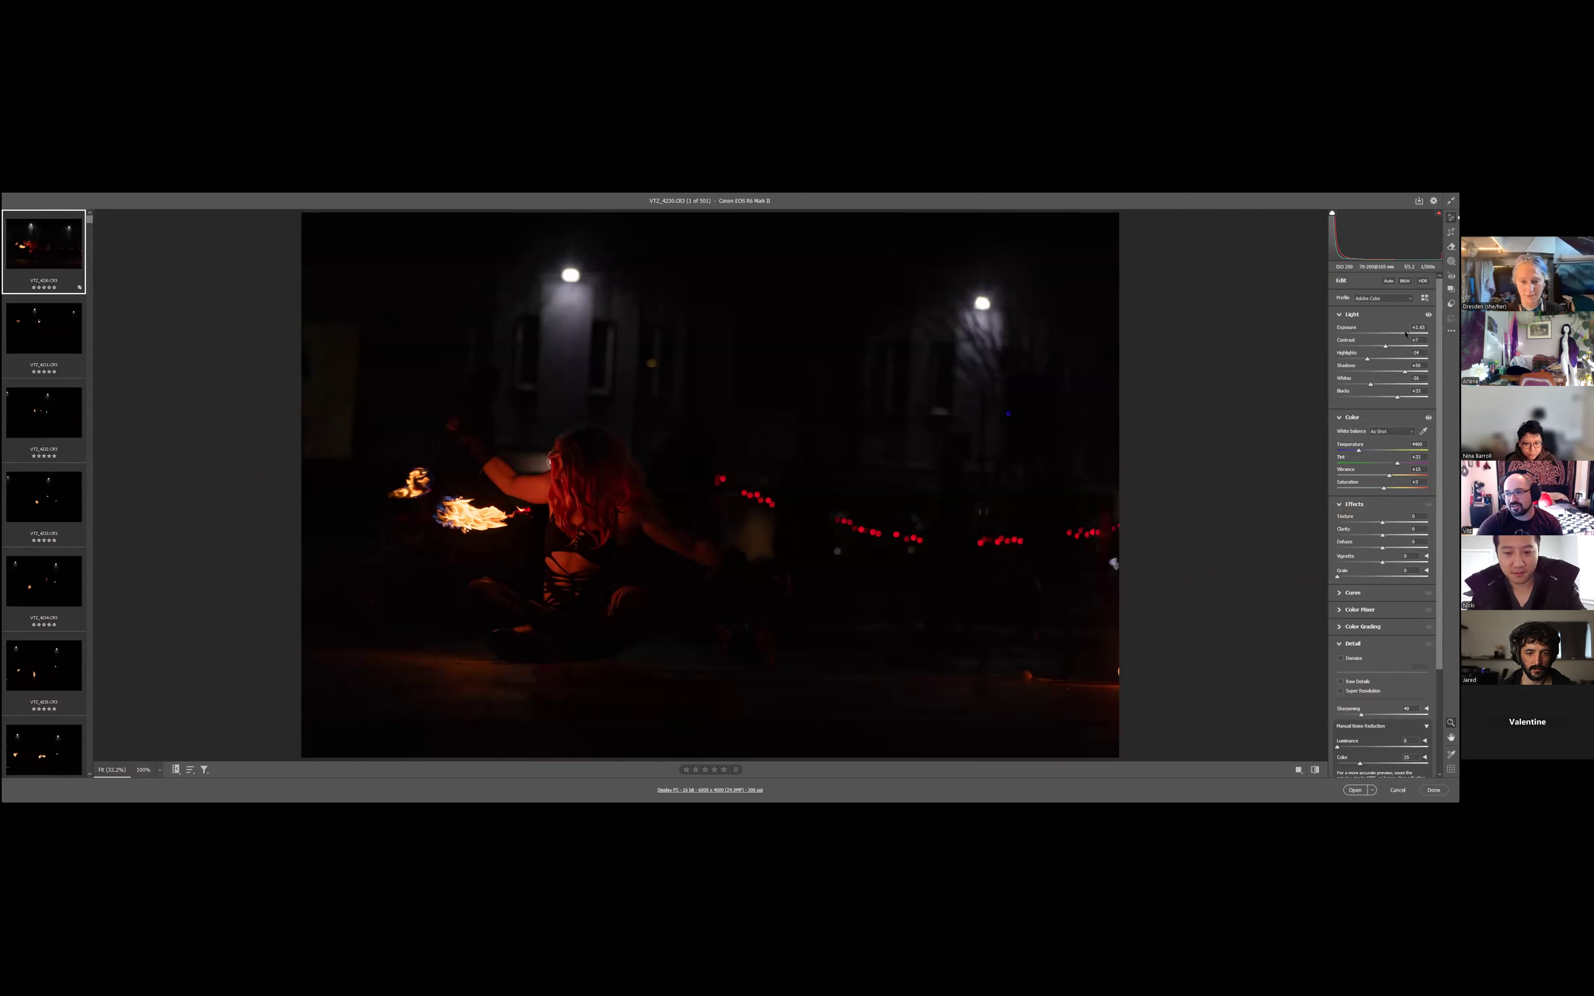
drag(1405, 334, 1407, 336)
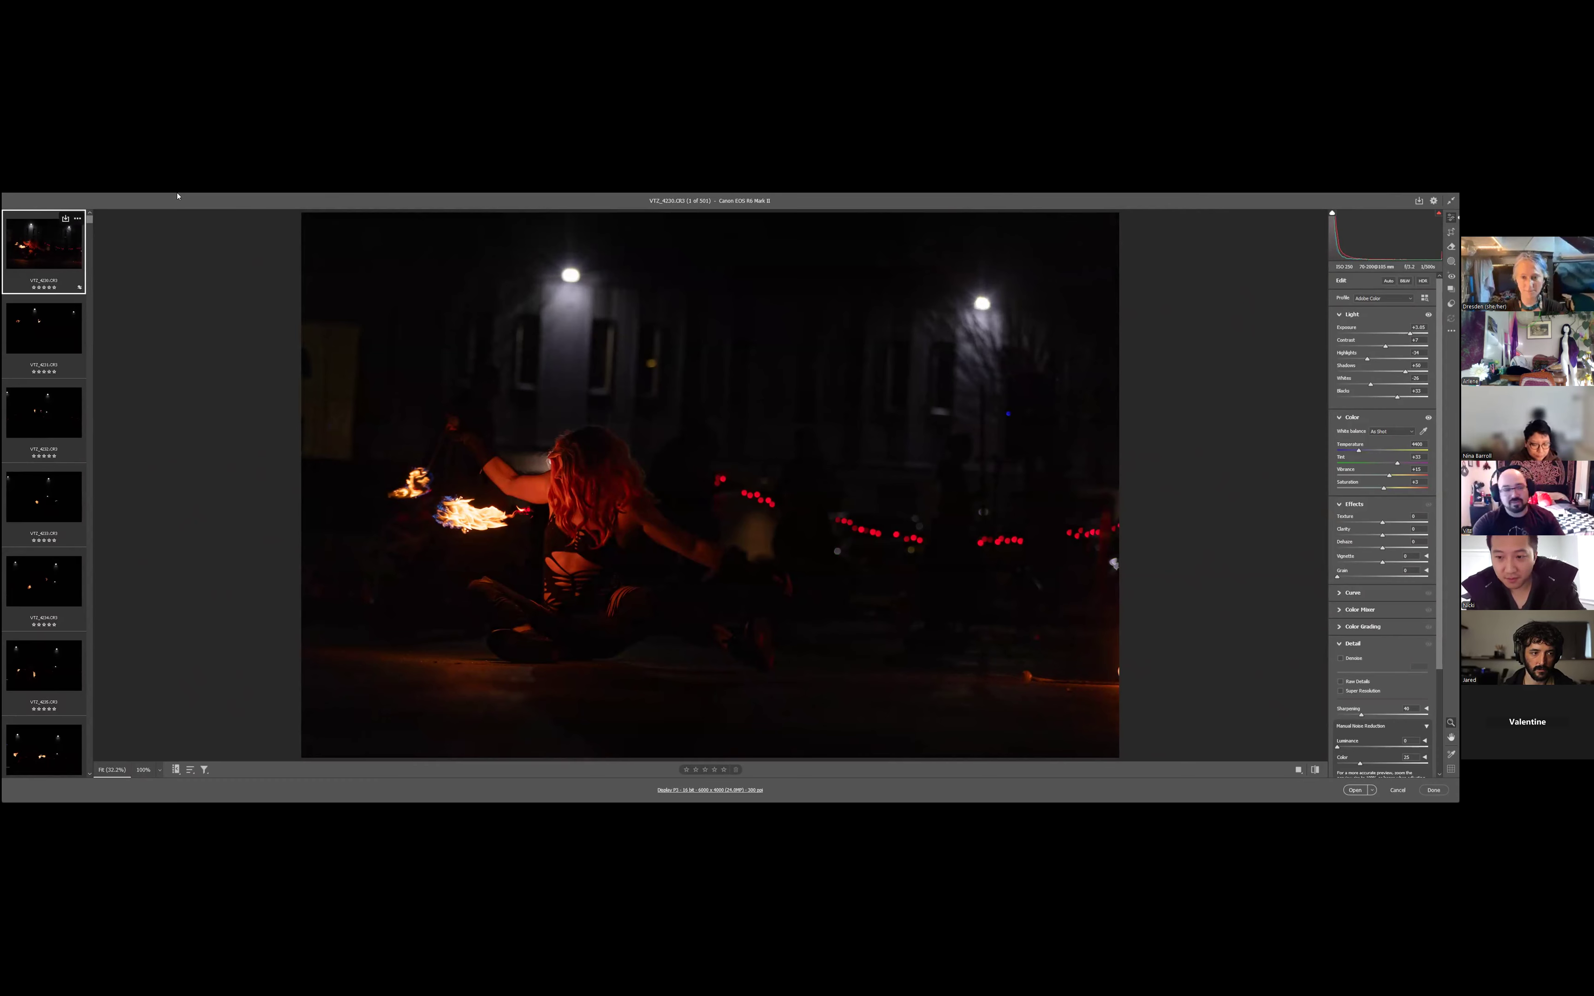
- Select every photo in the filmstrip and synchronize the first photo's settings to them using the Default subset
drag(89, 219, 111, 782)
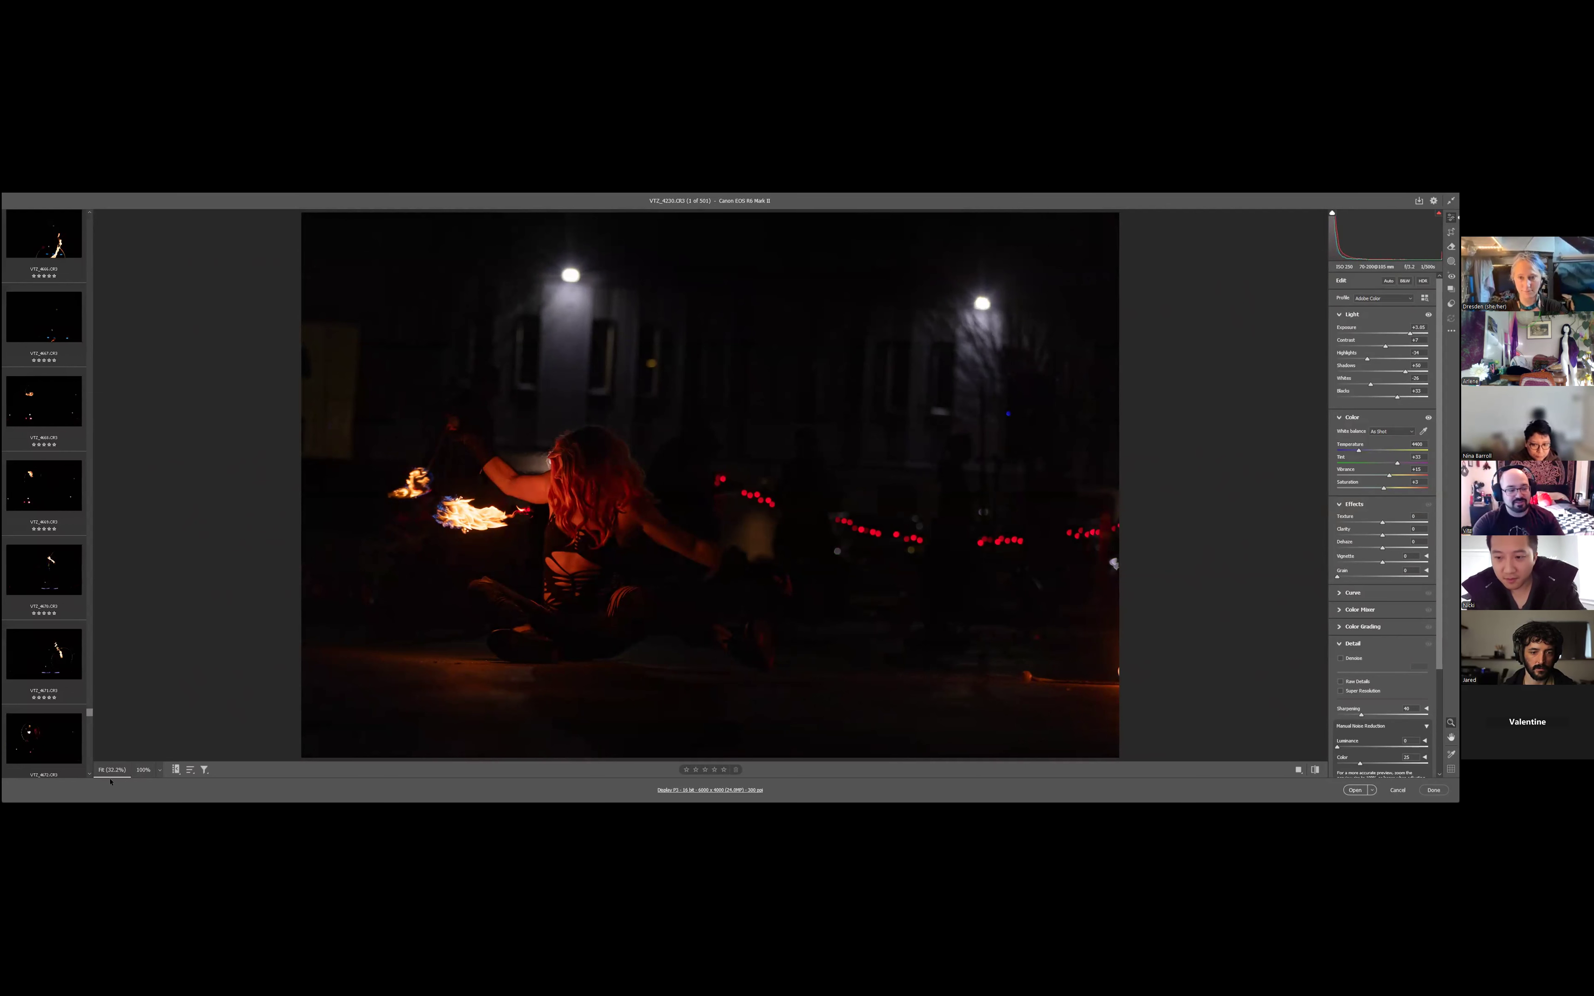
shift+click(66, 730)
key(alt+s)
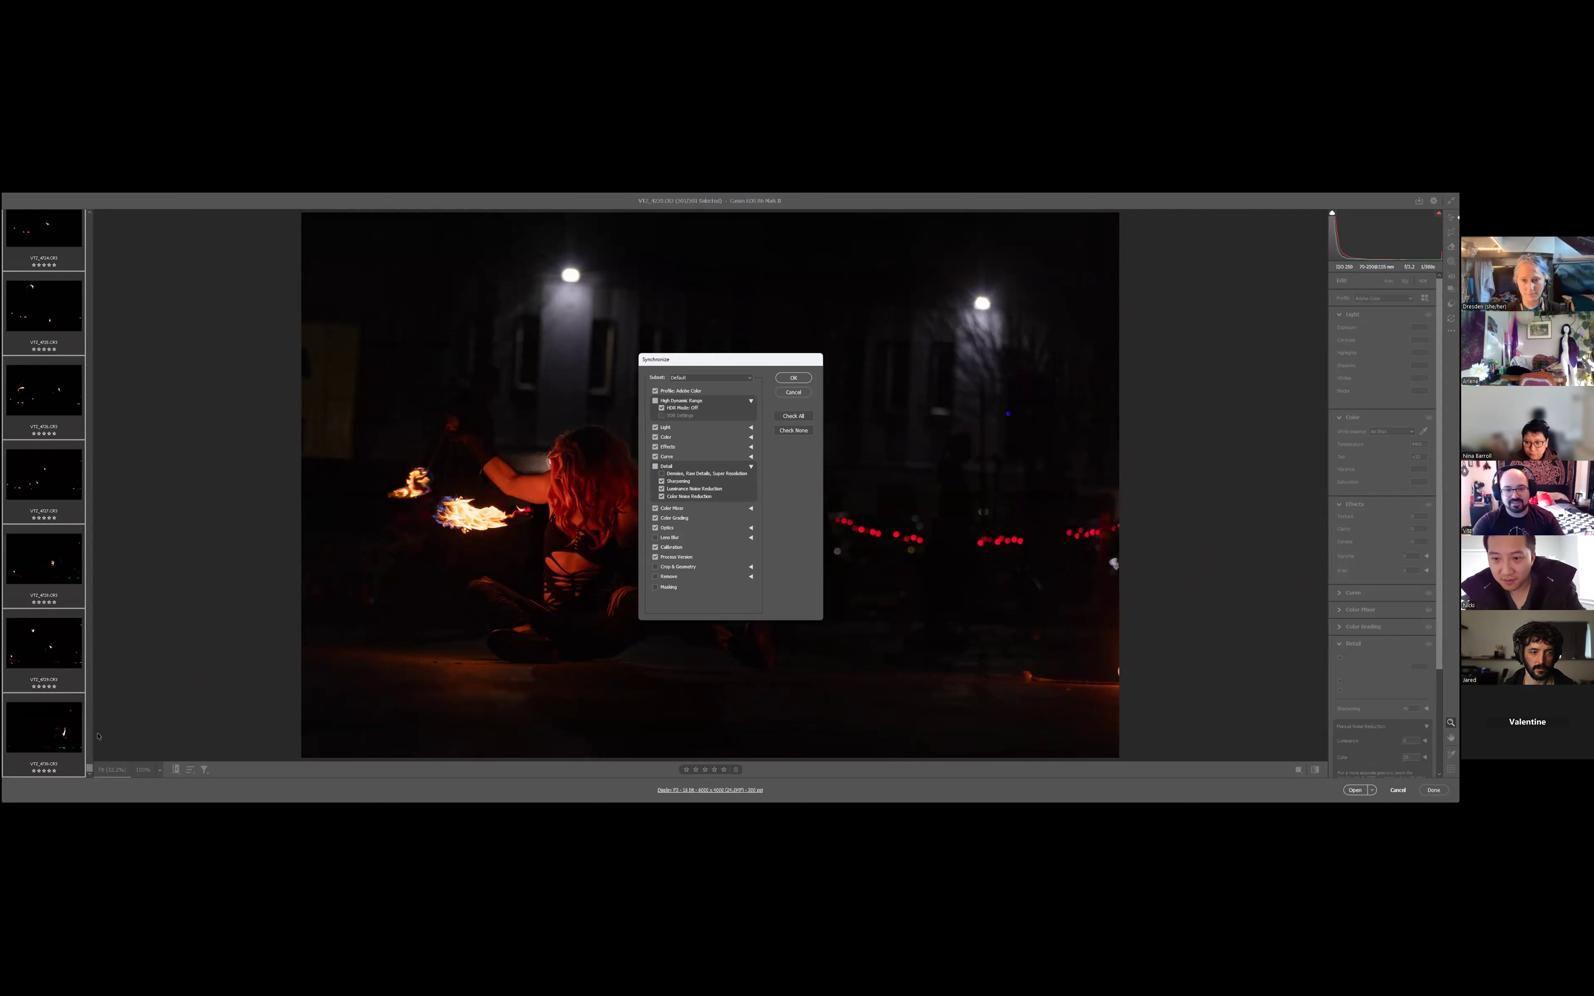
click(801, 380)
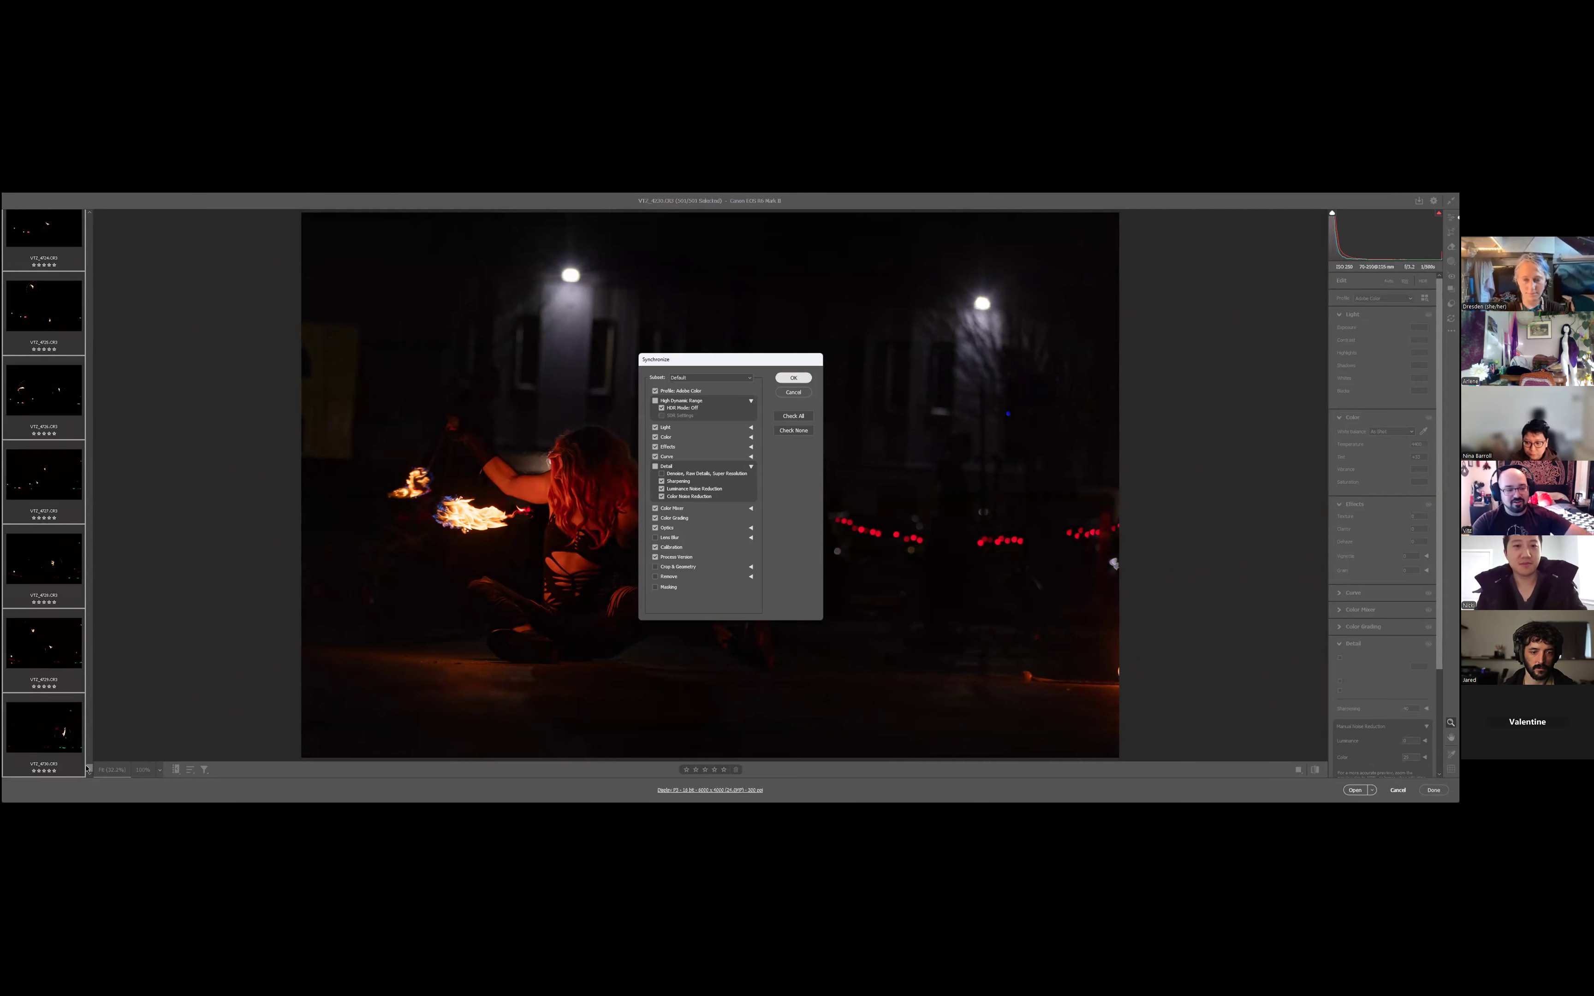
- Return to the first photo and mark the first ten photos, VT2_4230 to VT2_4239, for deletion one after another
drag(90, 768, 138, 217)
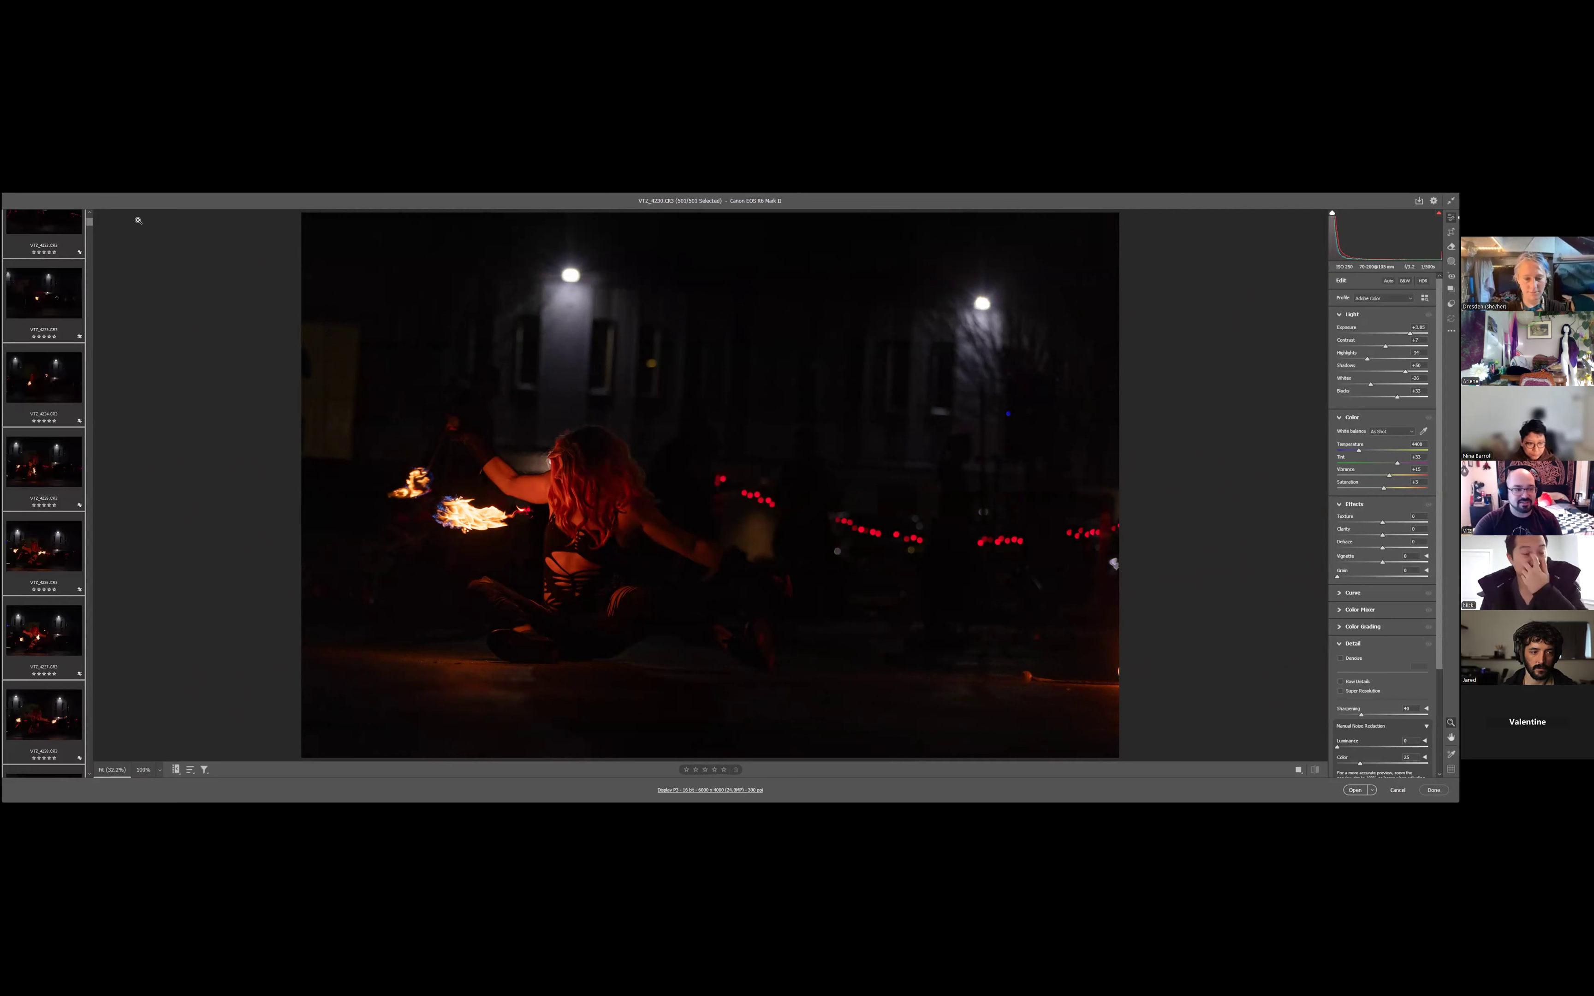
scroll(49, 250, up, 2)
click(50, 249)
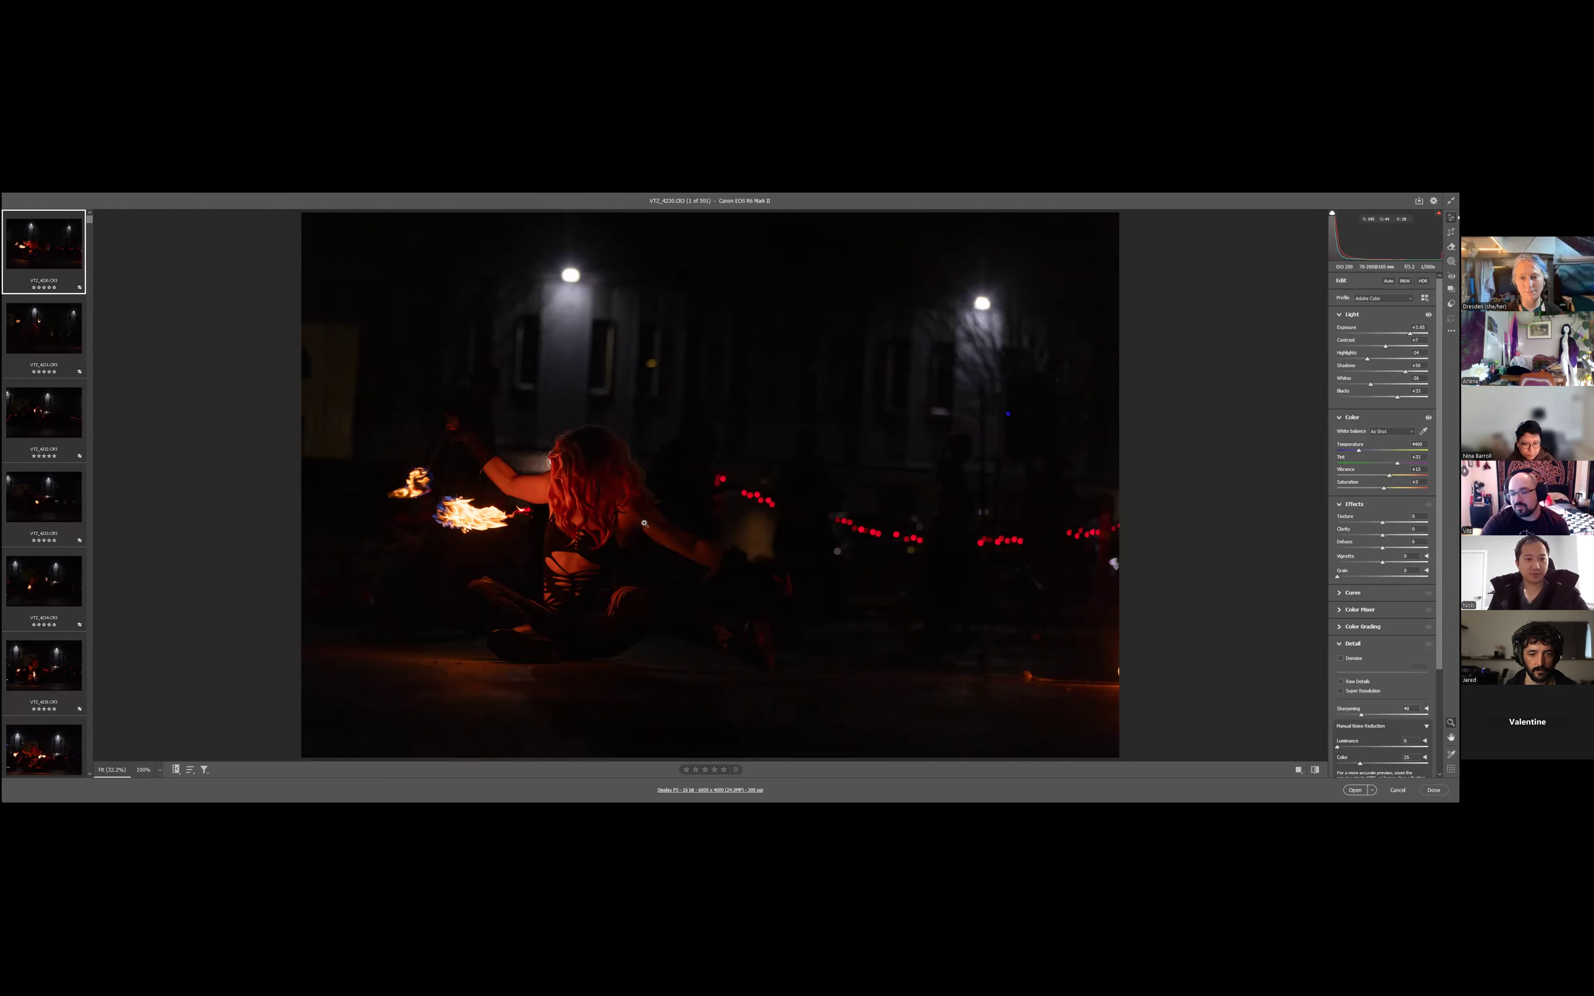
key(Delete)
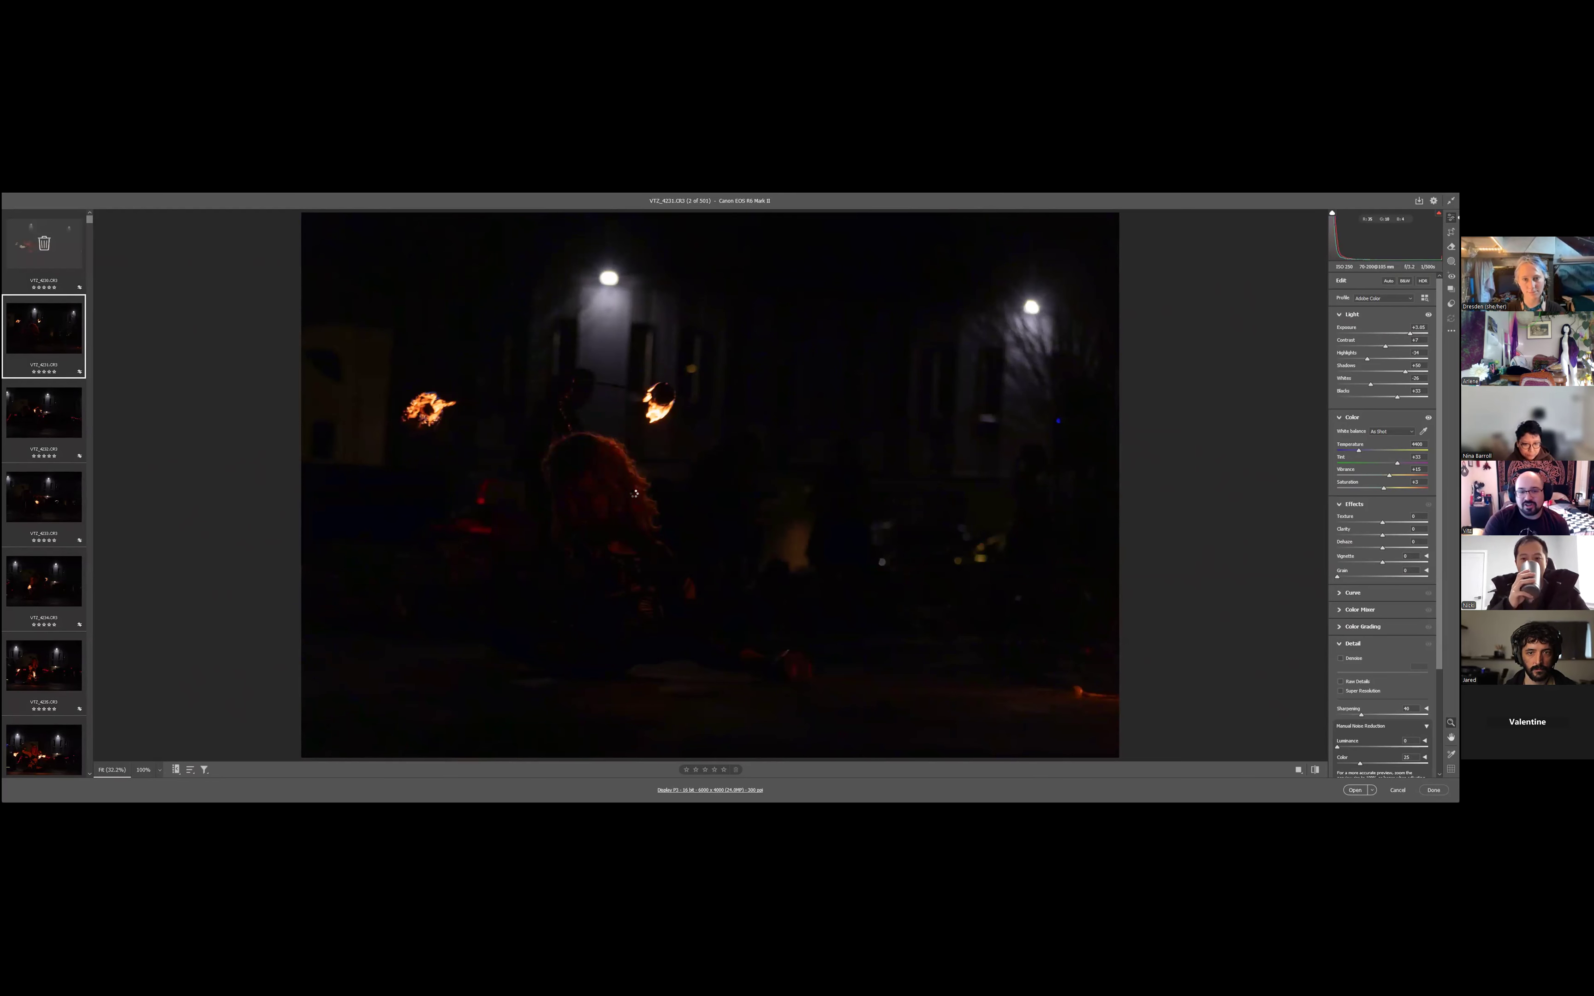
key(Delete)
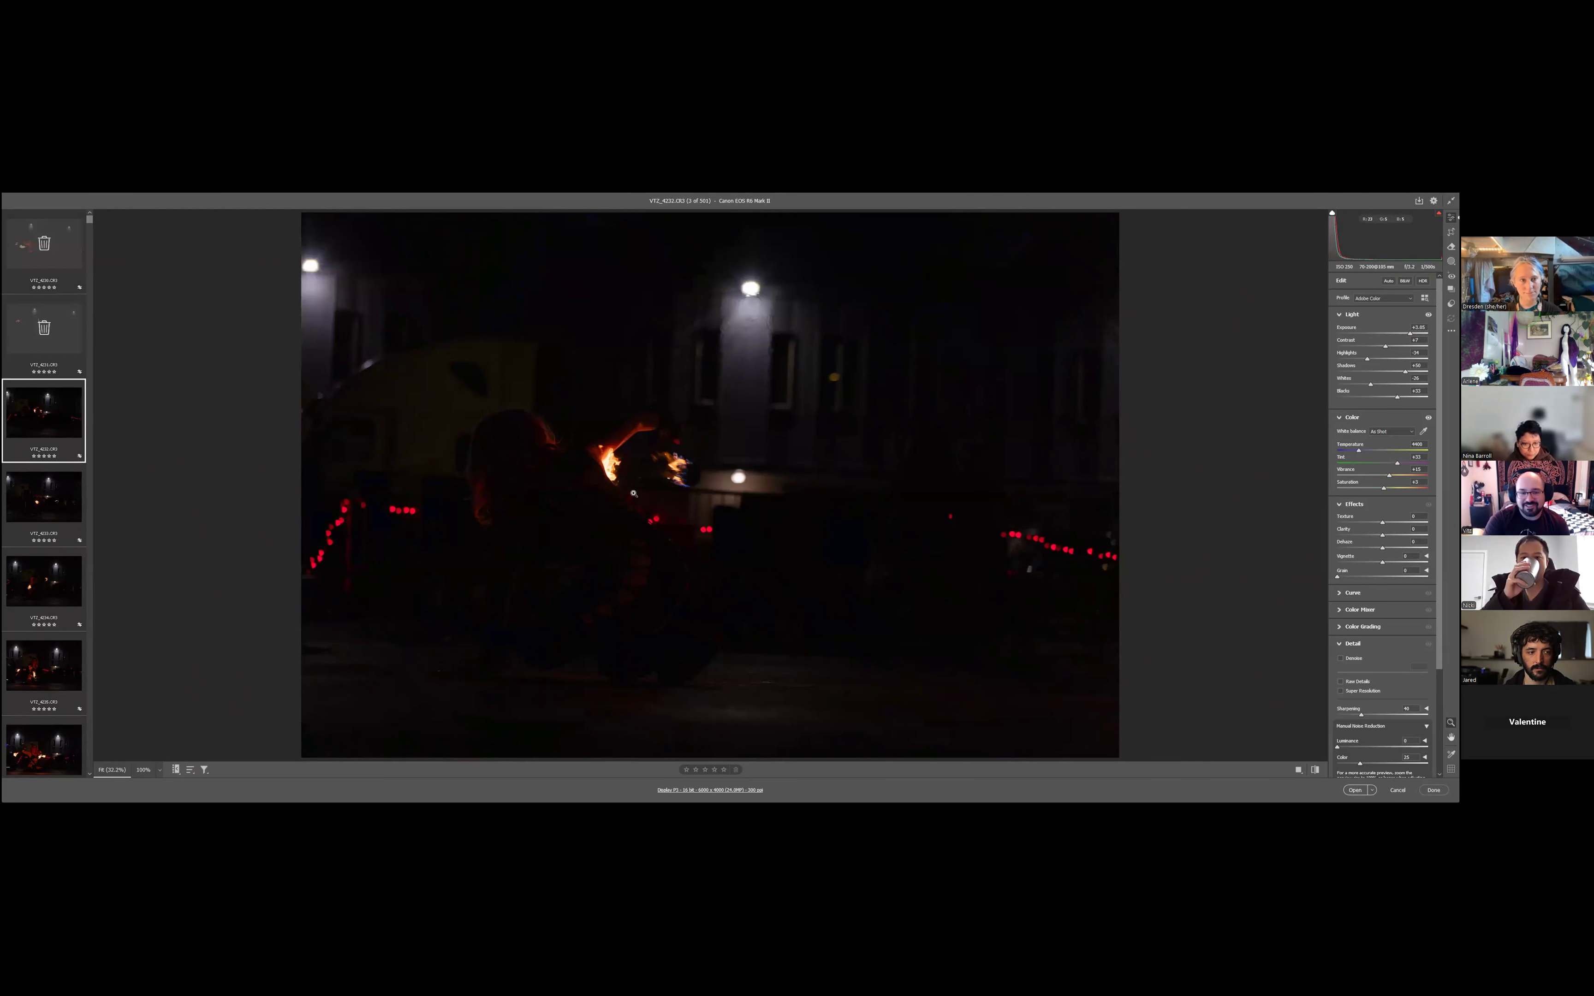
key(Delete)
key(Delete)
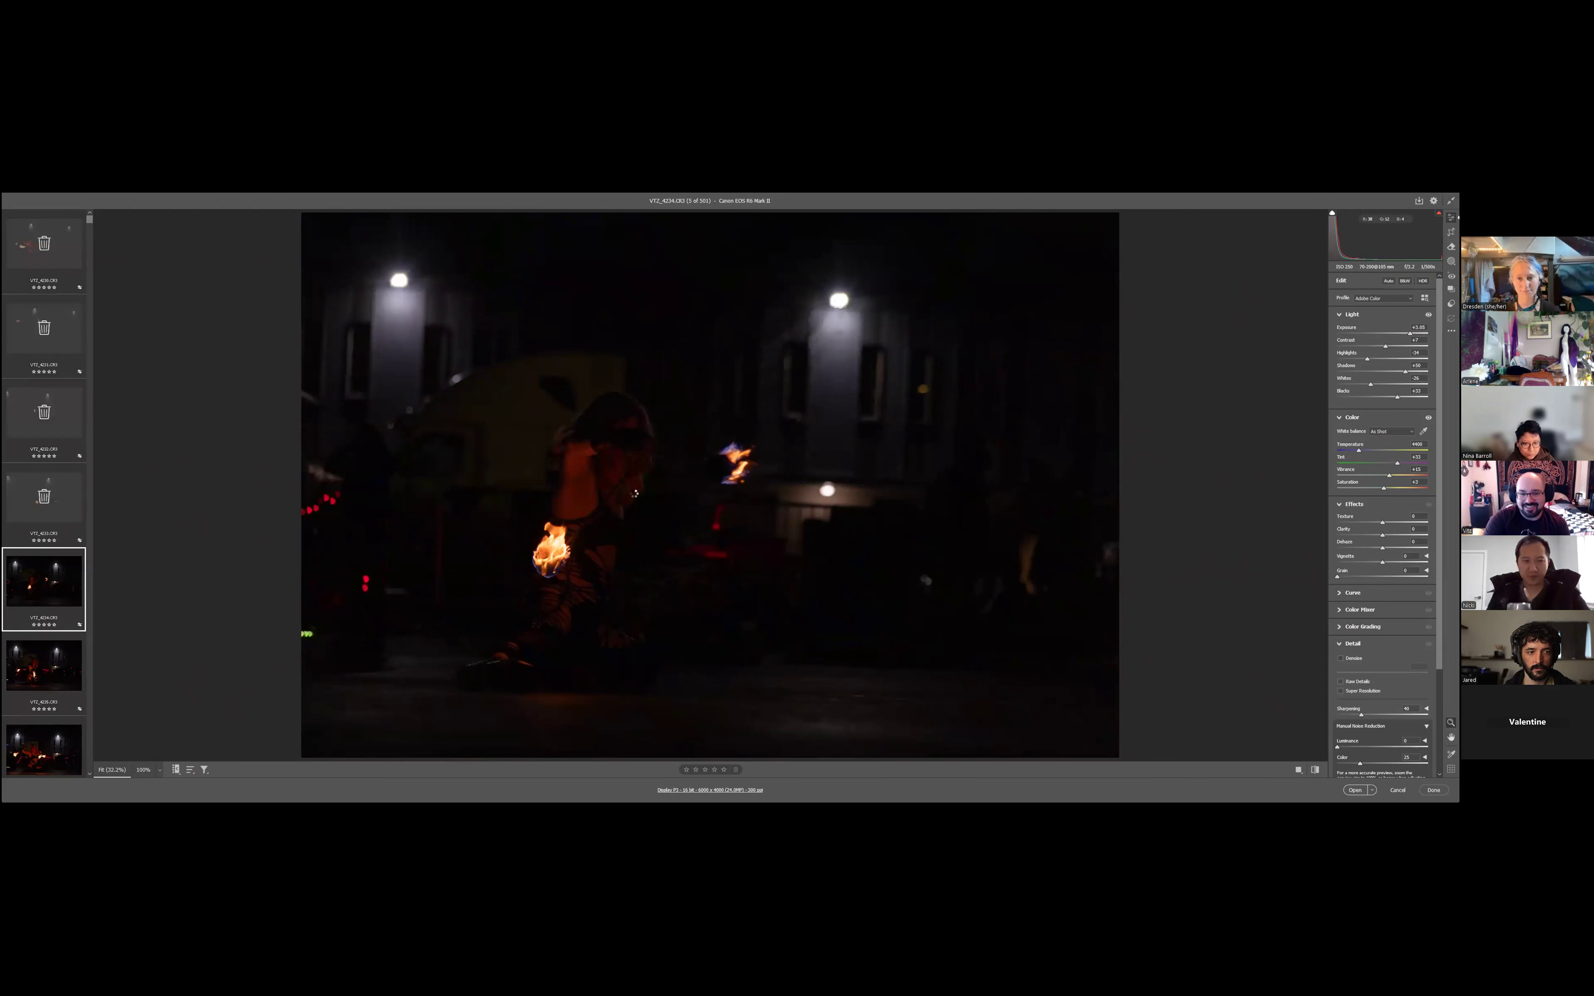
key(Delete)
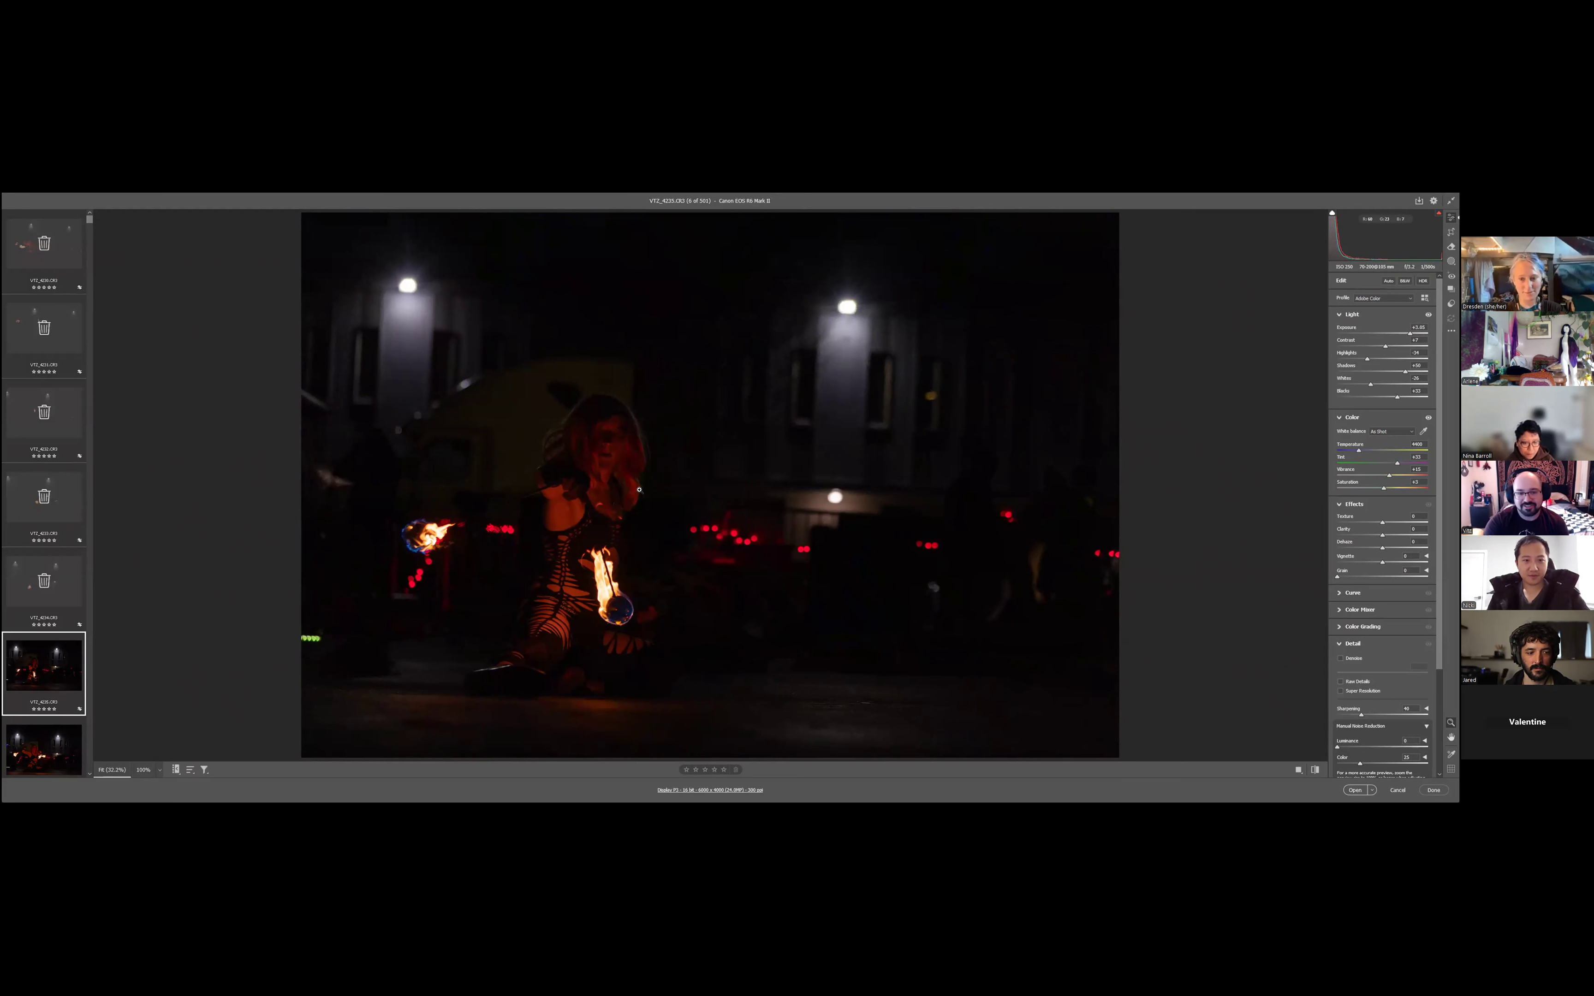
key(Delete)
key(Delete)
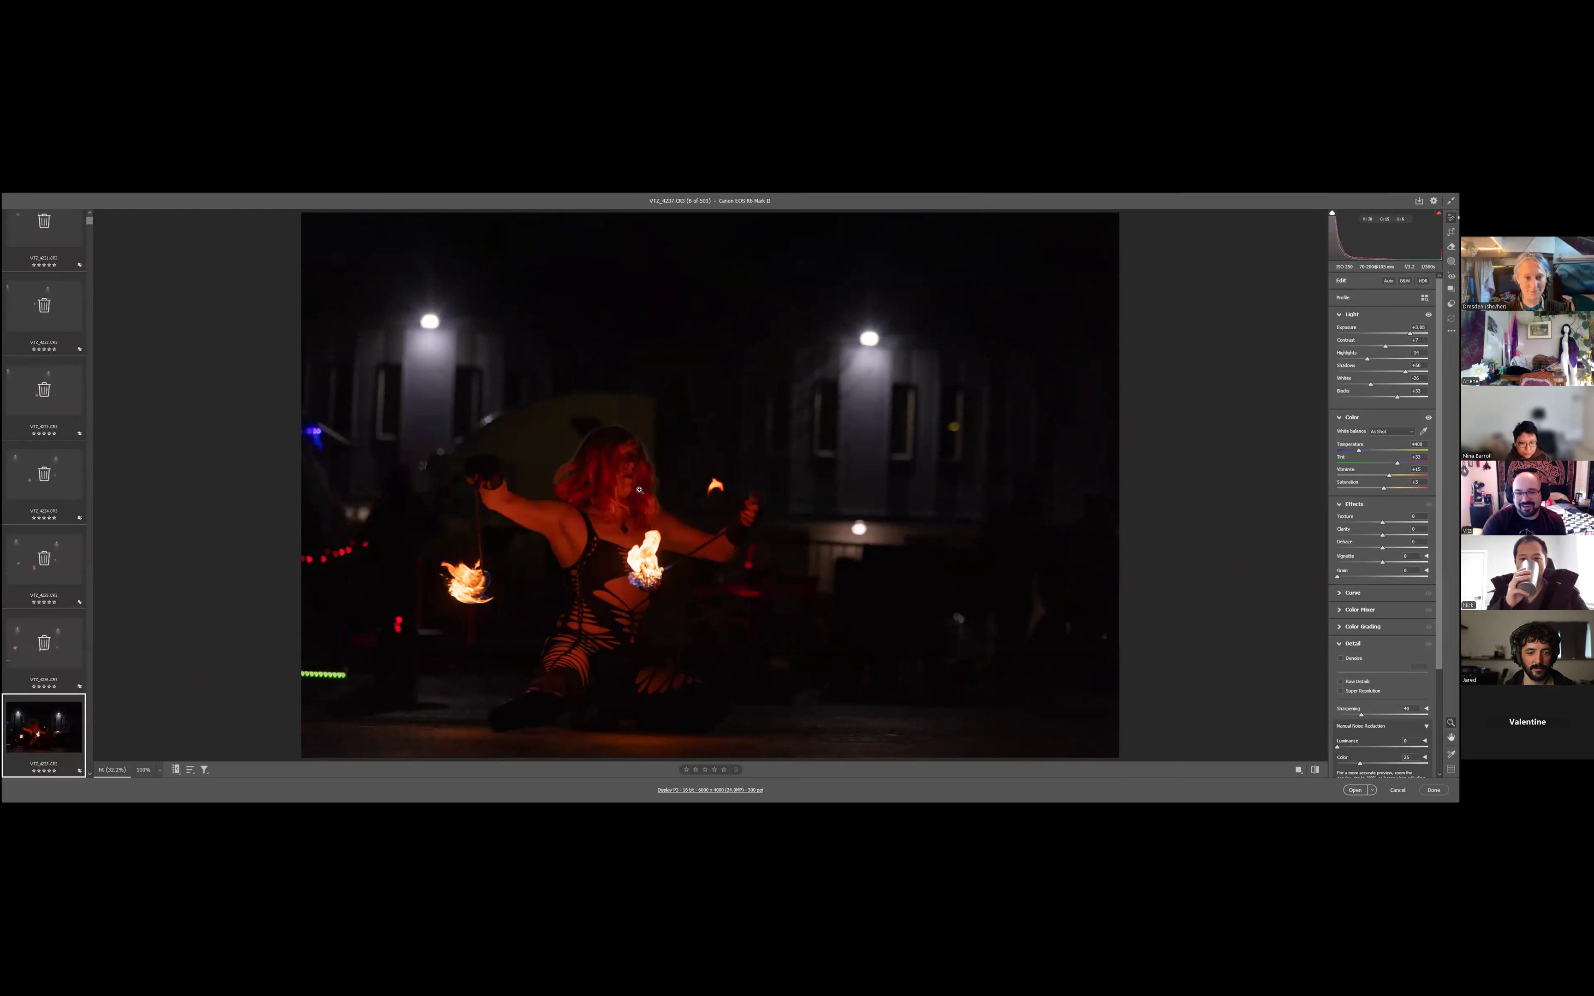
key(Delete)
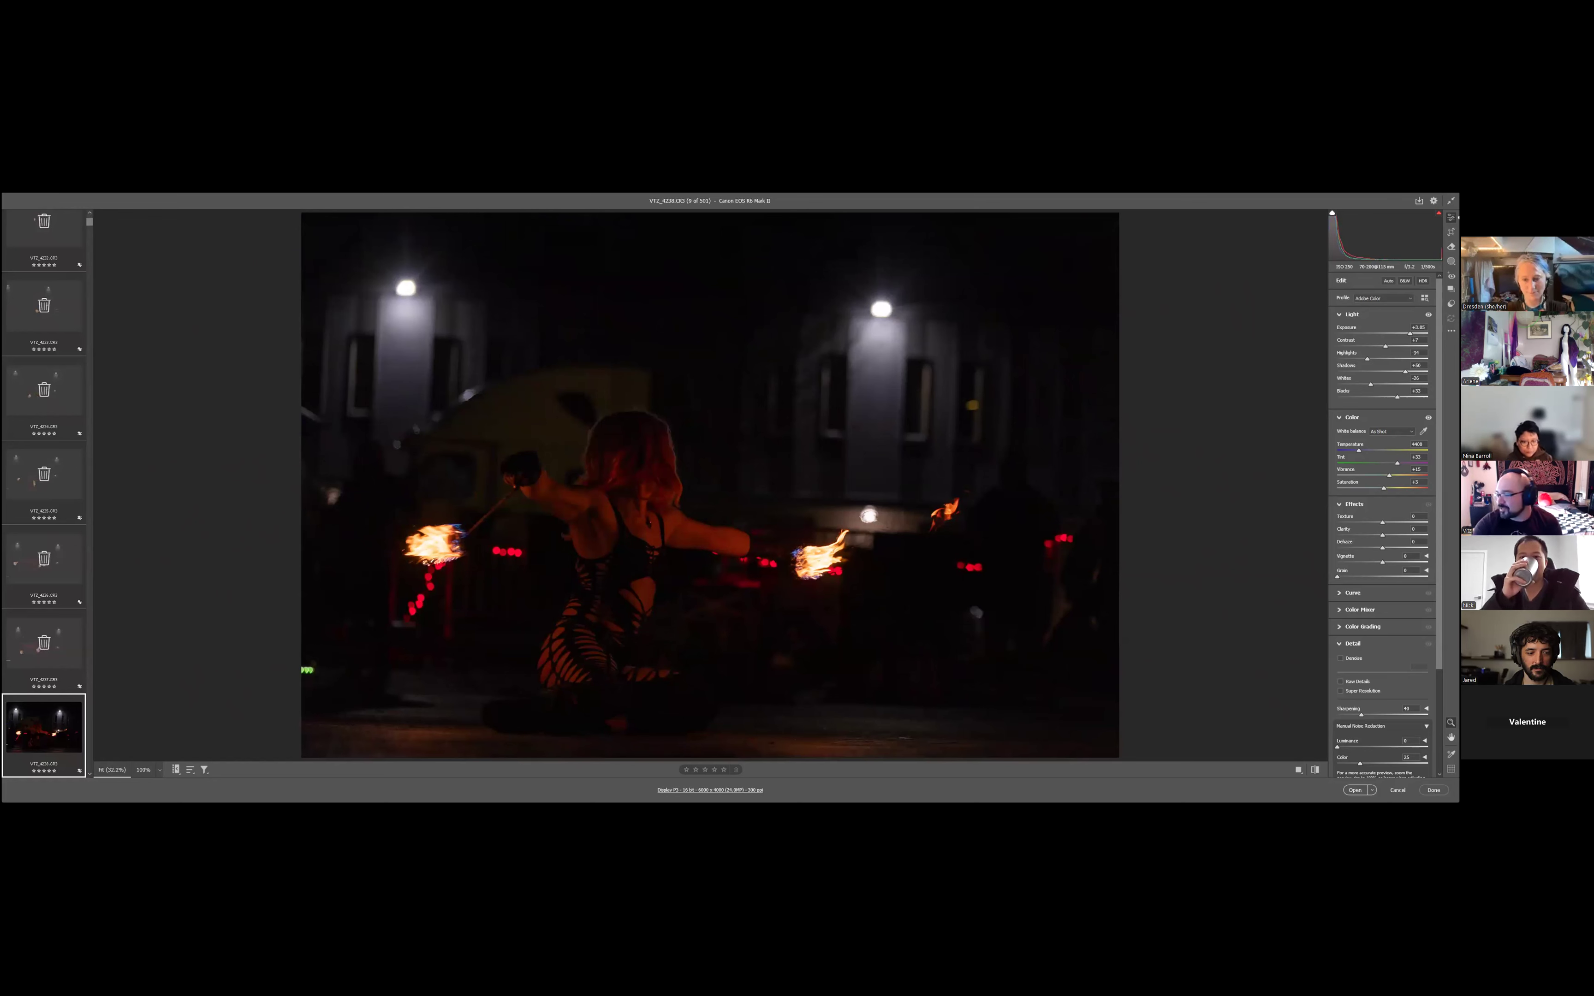
key(Delete)
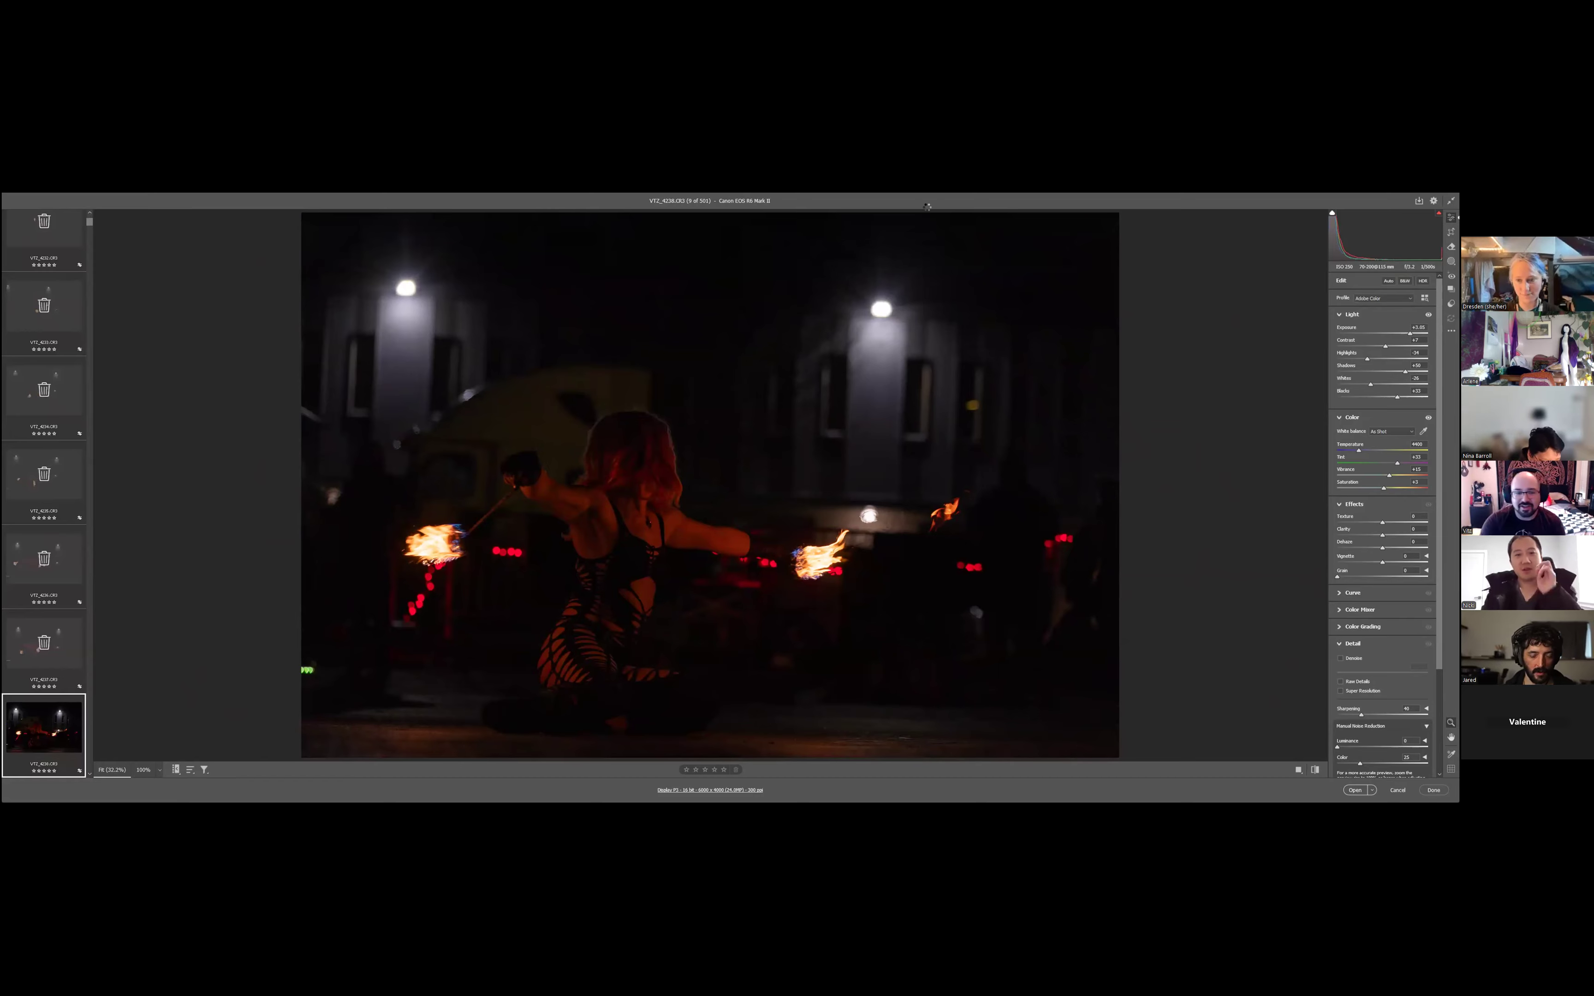
key(Delete)
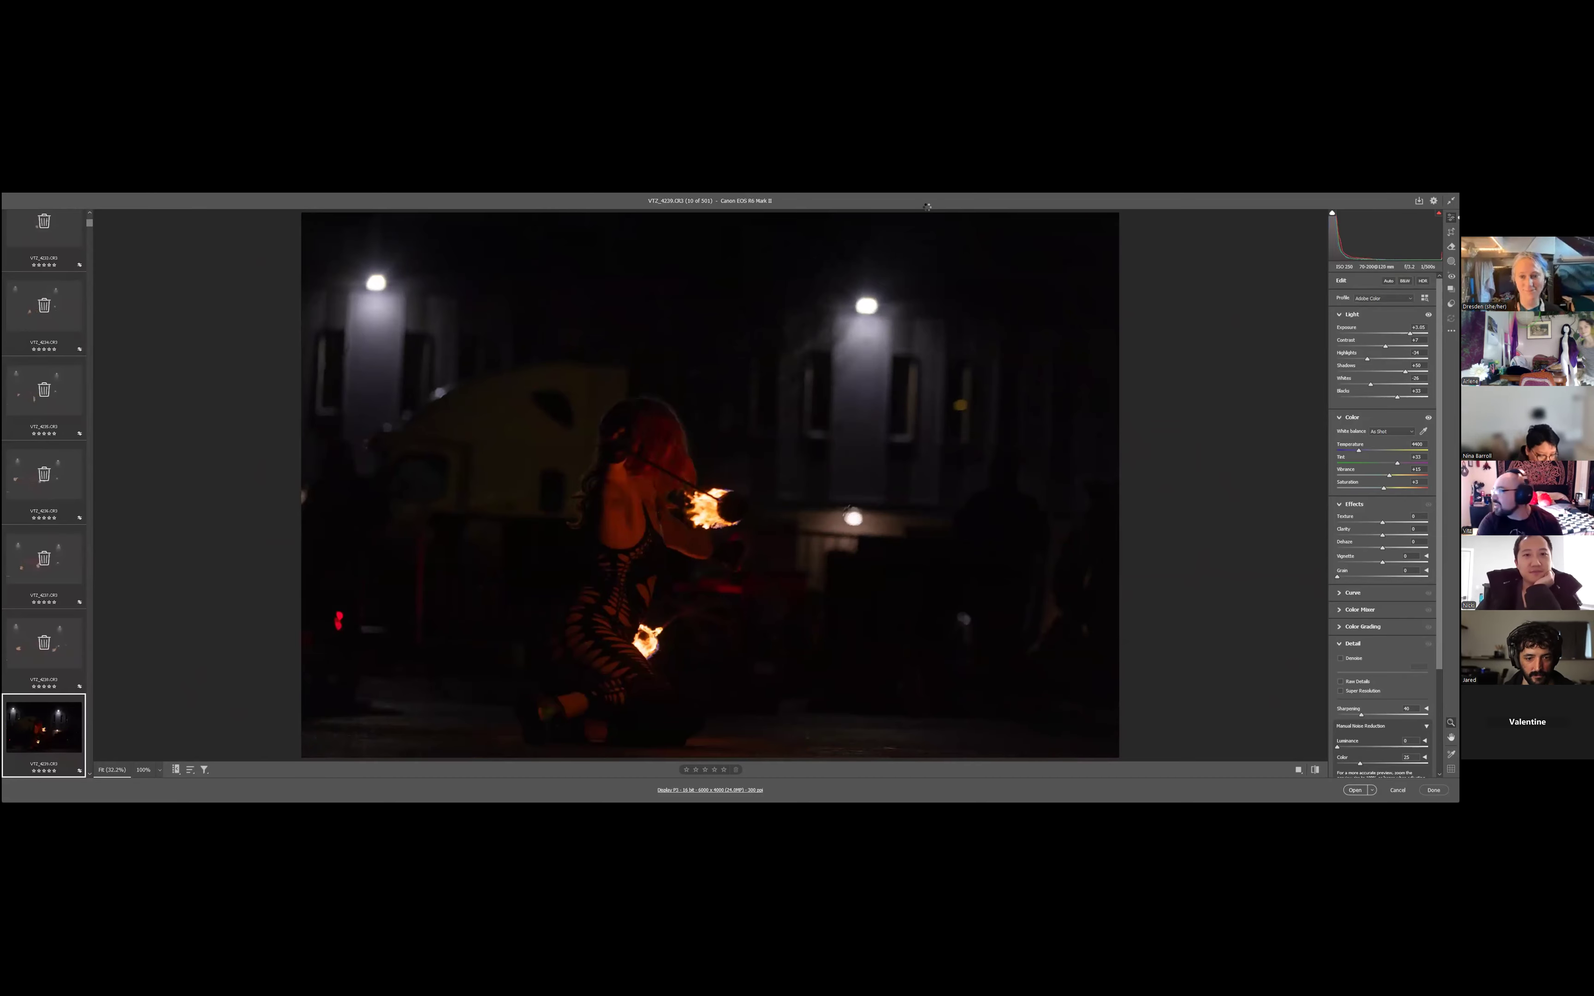
key(Delete)
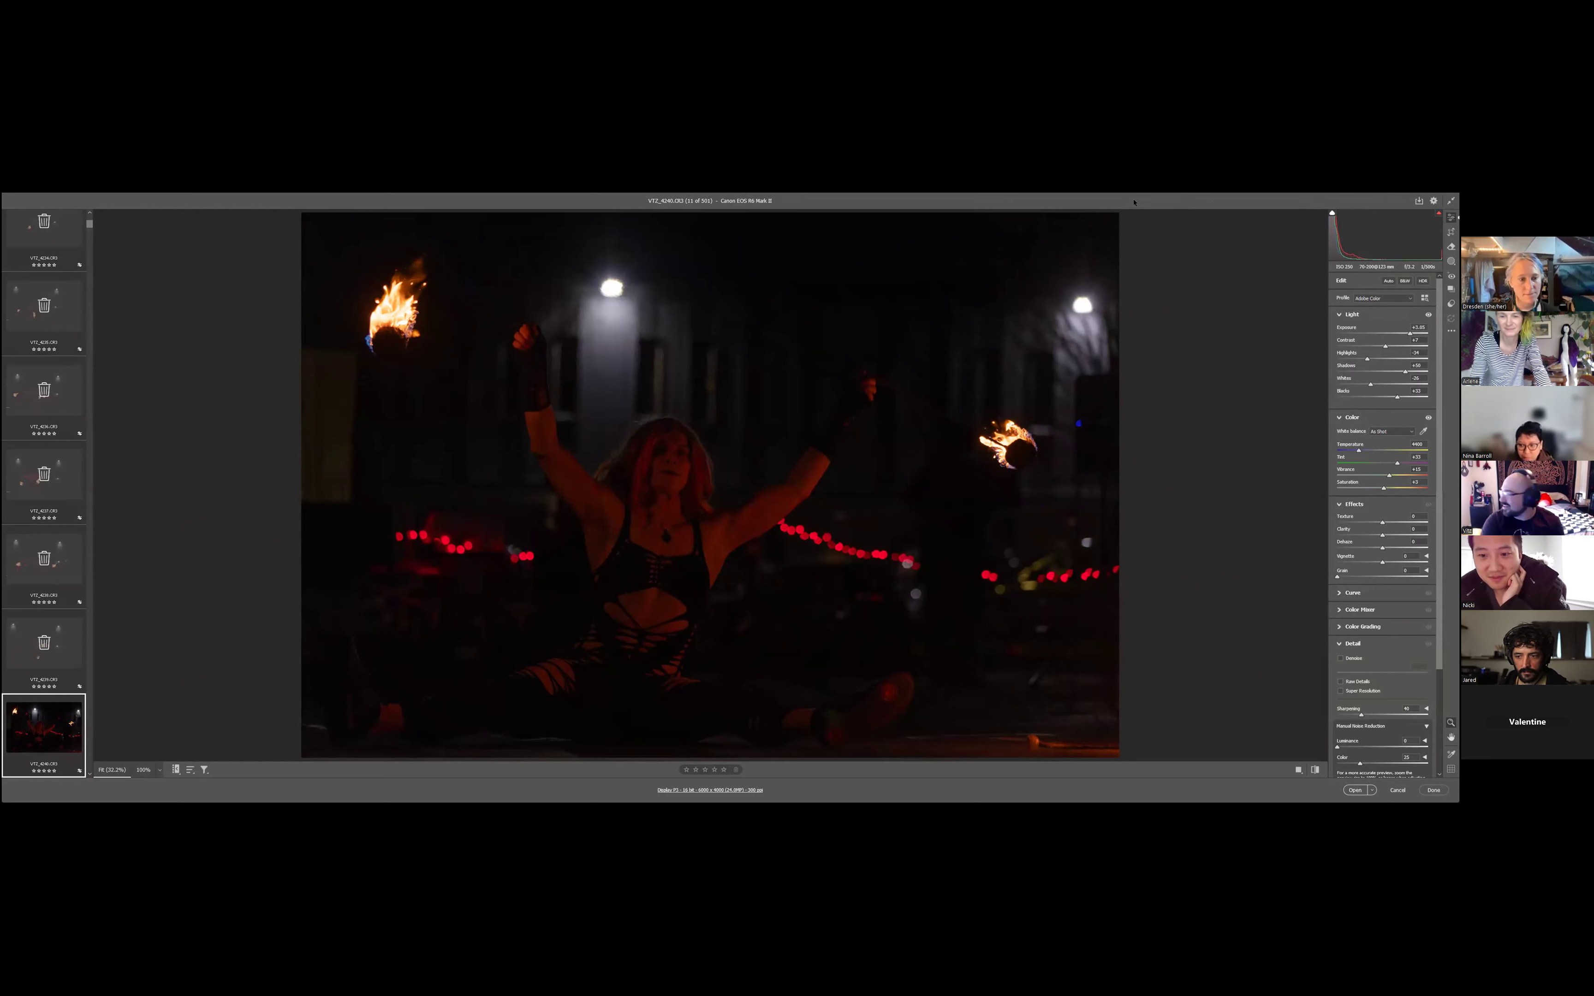
- Mark photos VT2_4240, VT2_4243 and VT2_4244 for deletion while keeping VT2_4241 and VT2_4242
key(Right)
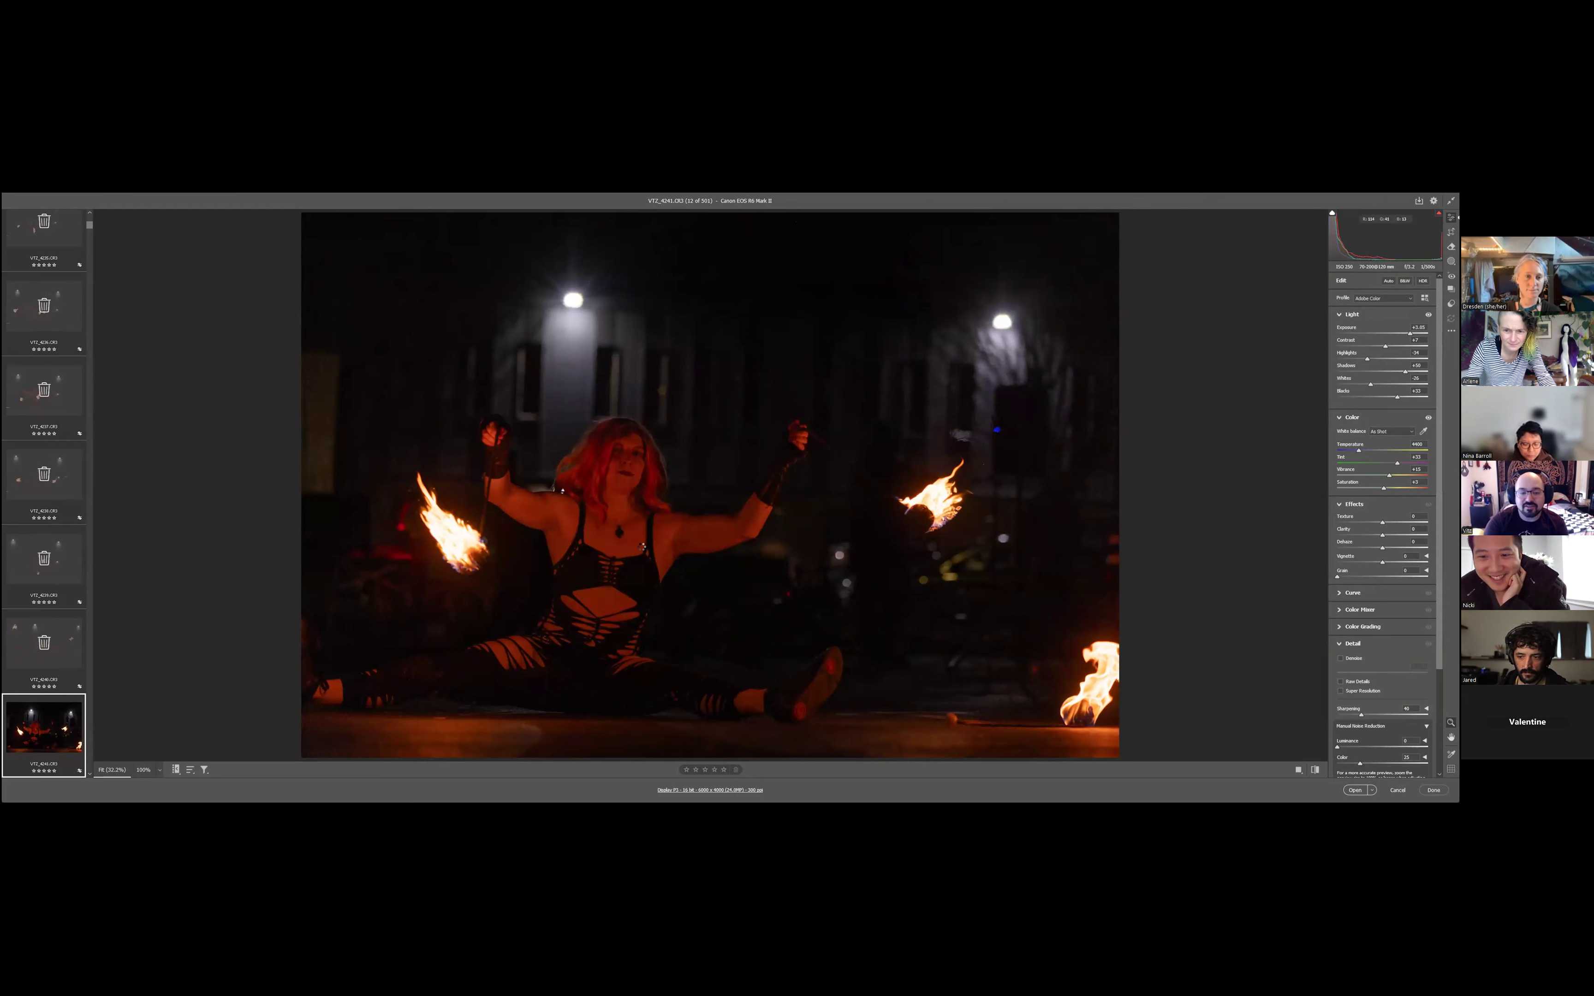
key(Right)
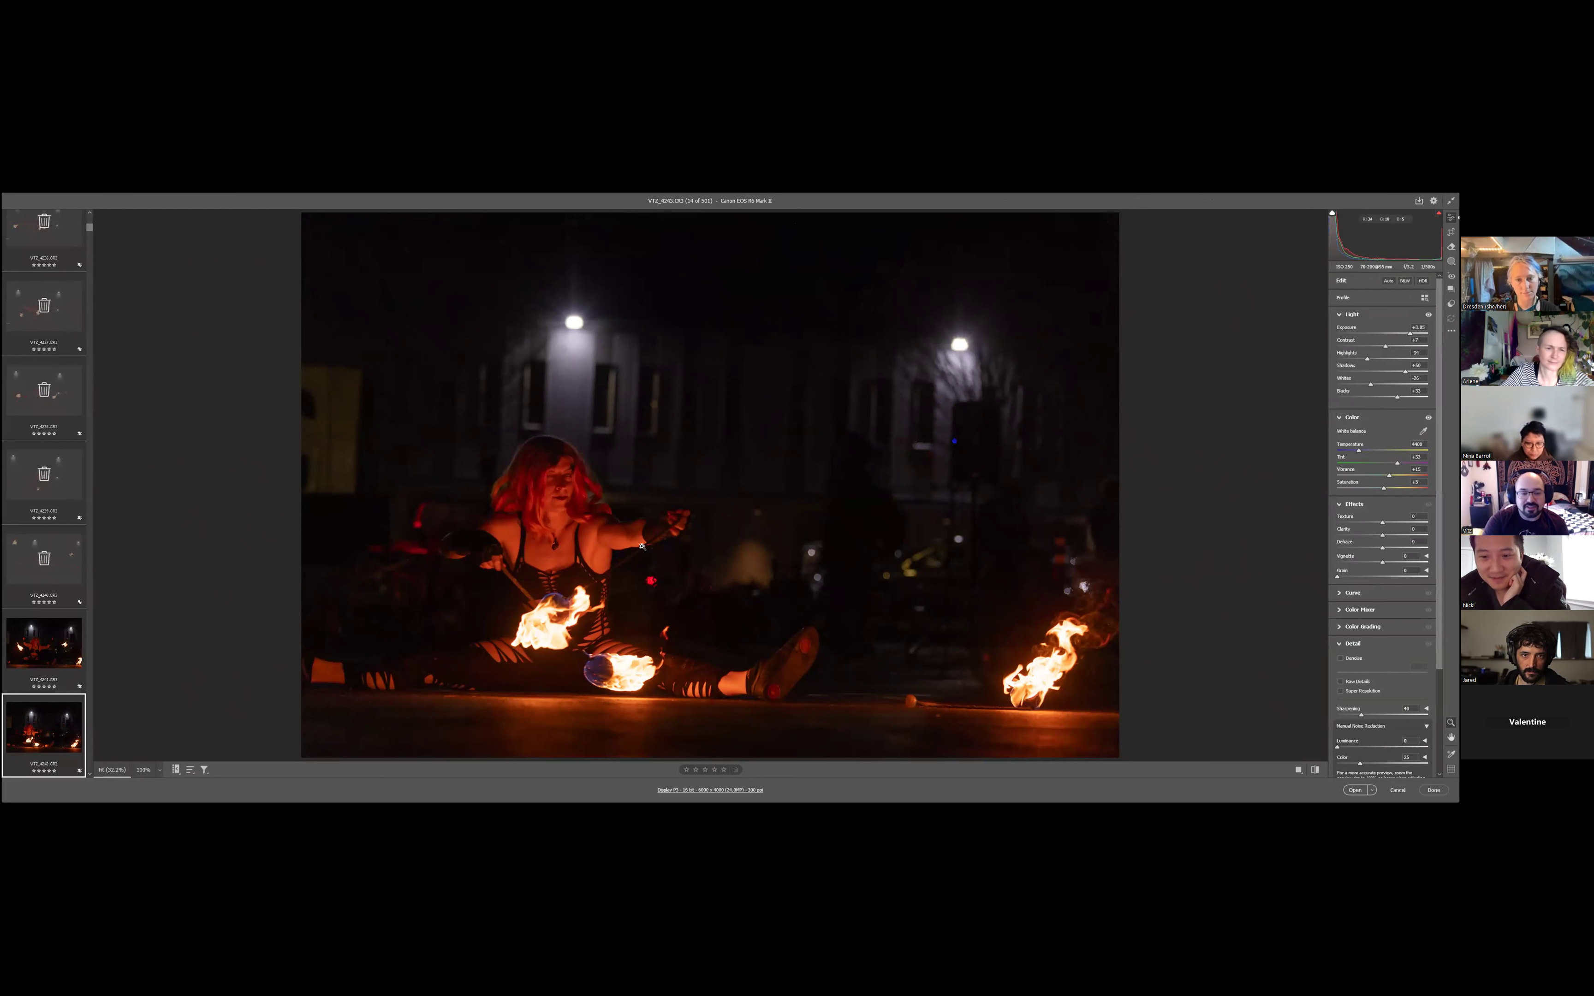
key(Delete)
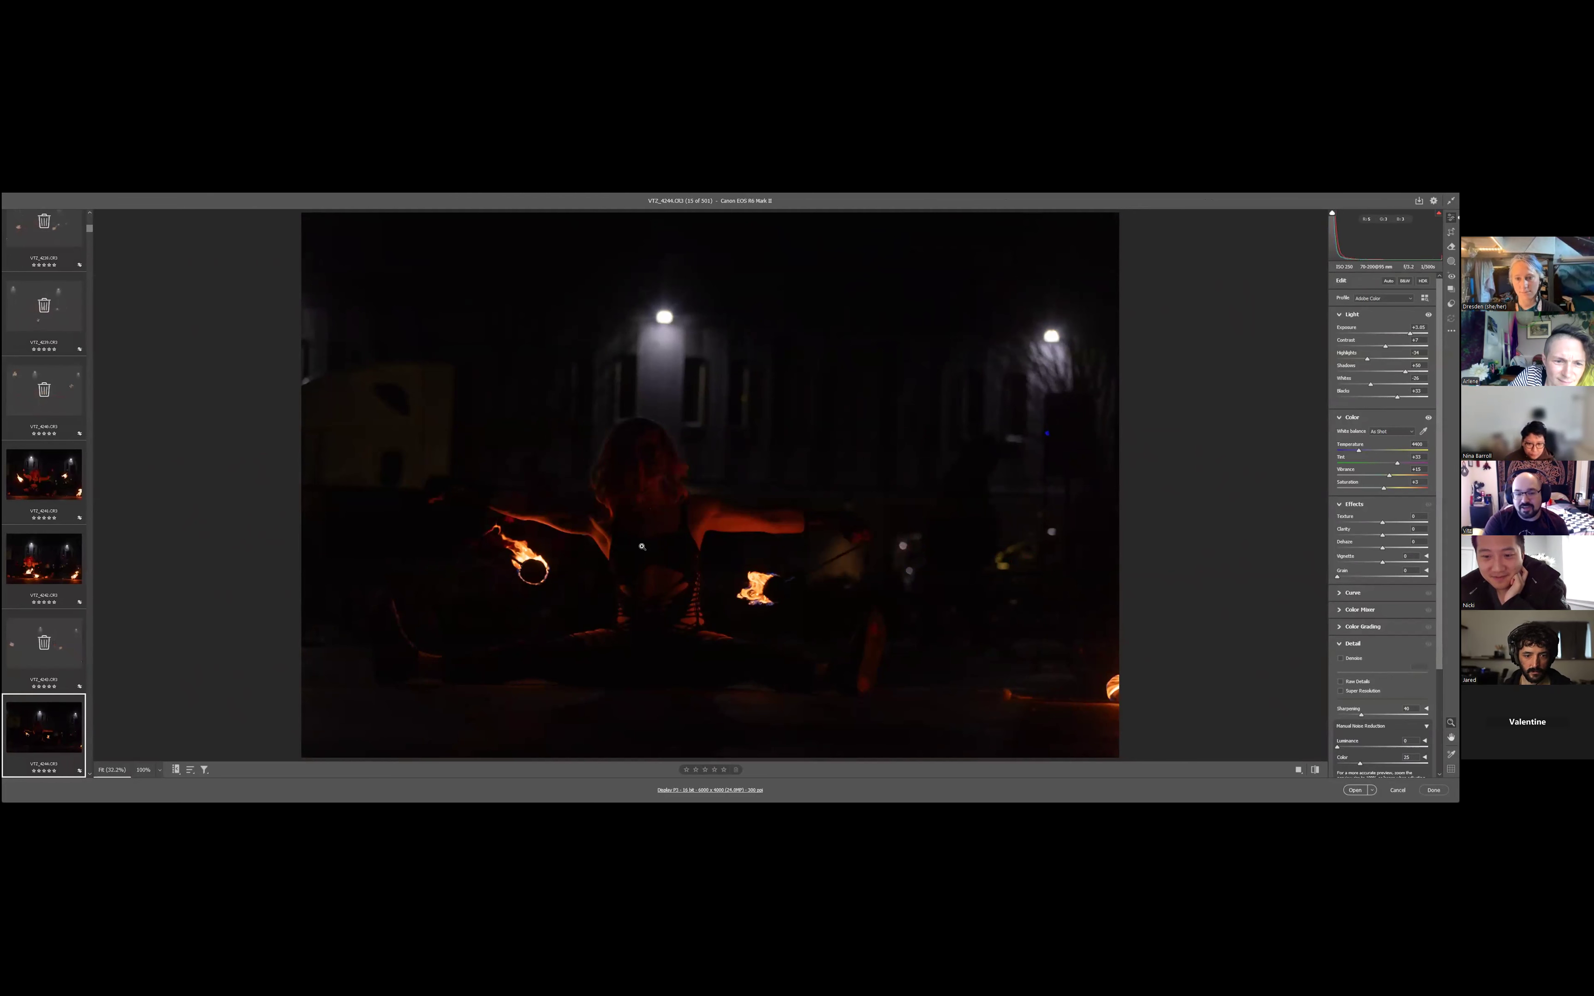
key(Delete)
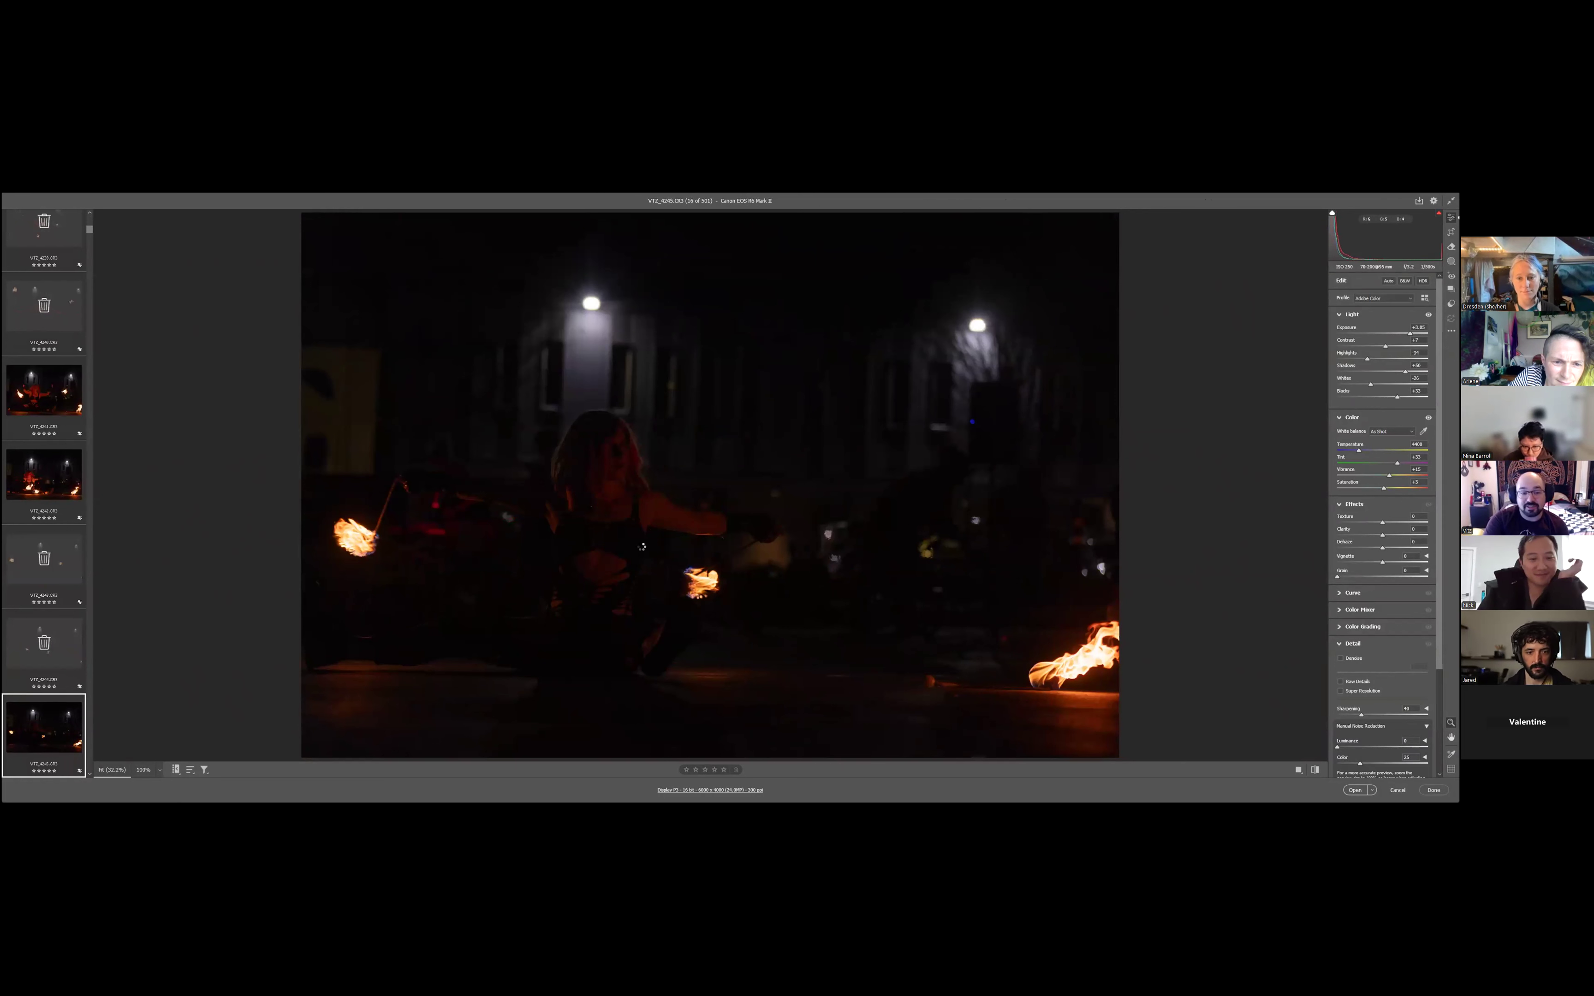
- Recheck VT2_4244, and mark VT2_4245, VT2_4246, VT2_4247 and VT2_4249 for deletion while keeping VT2_4248
key(Left)
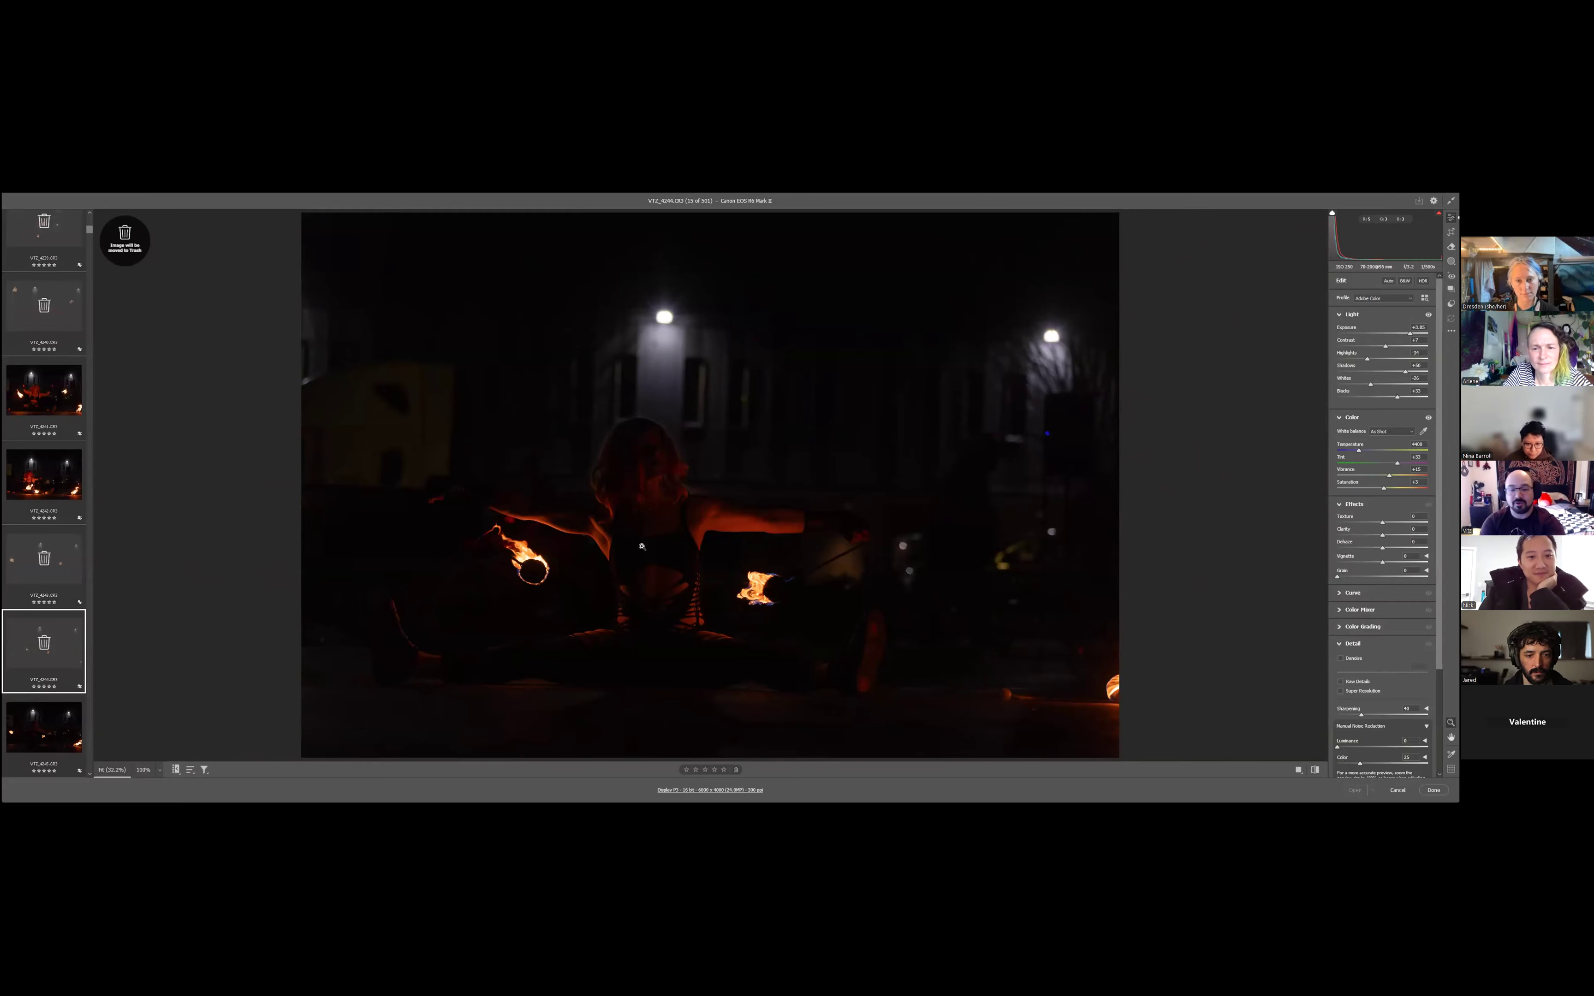
key(Right)
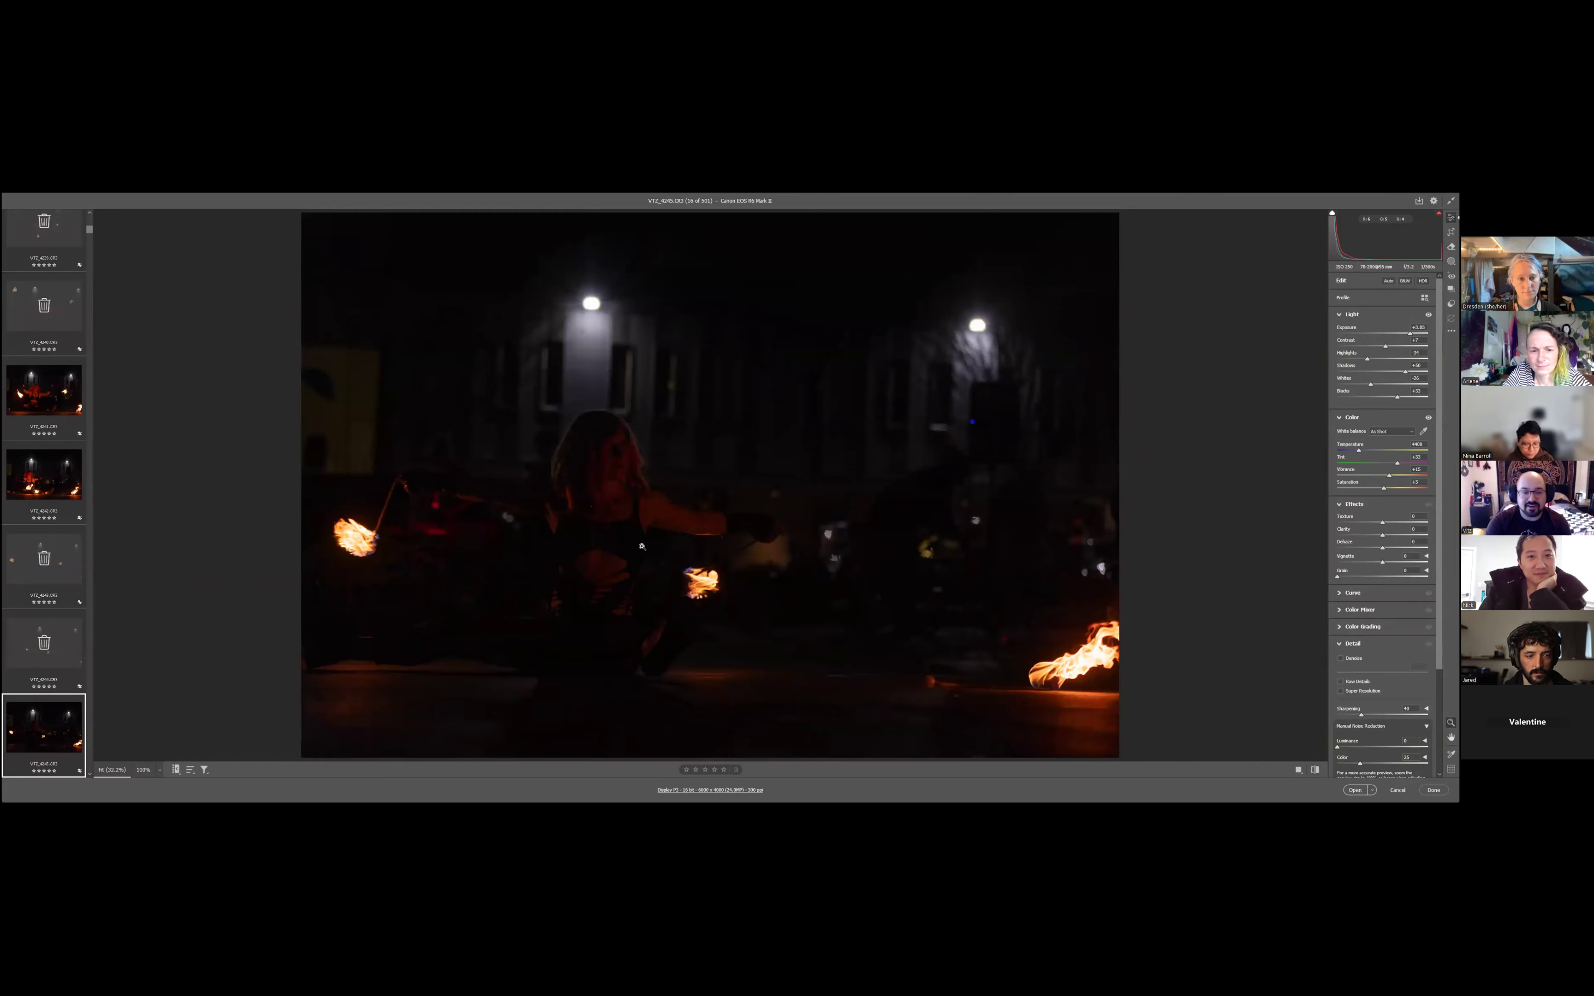
key(Right)
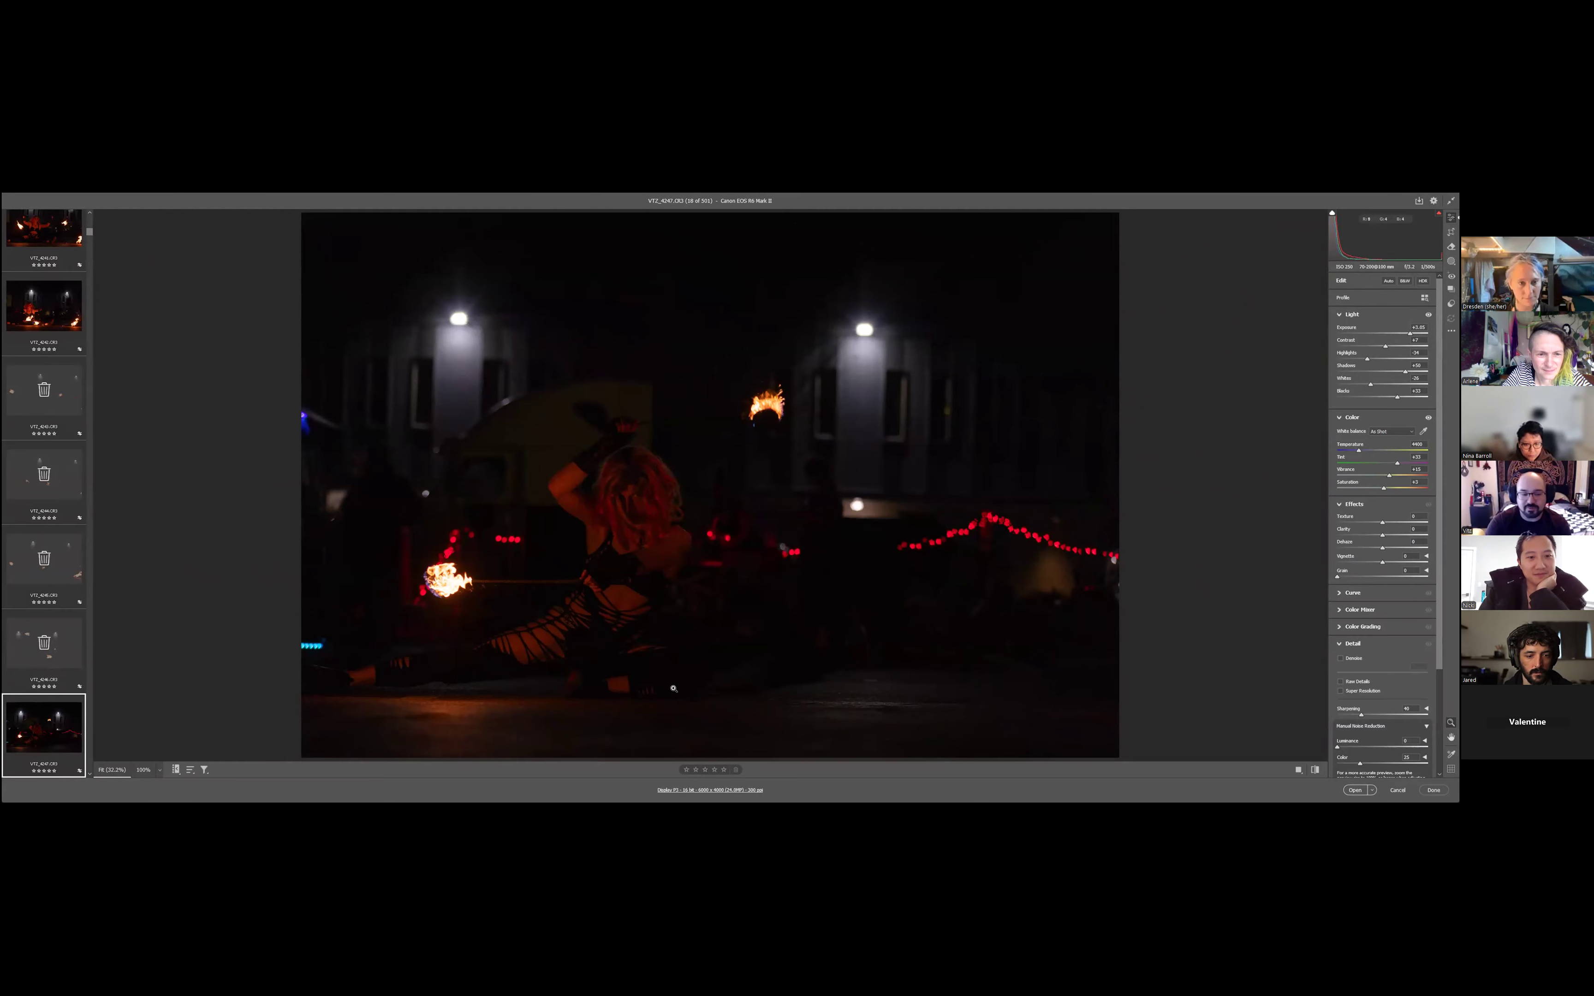
key(Down)
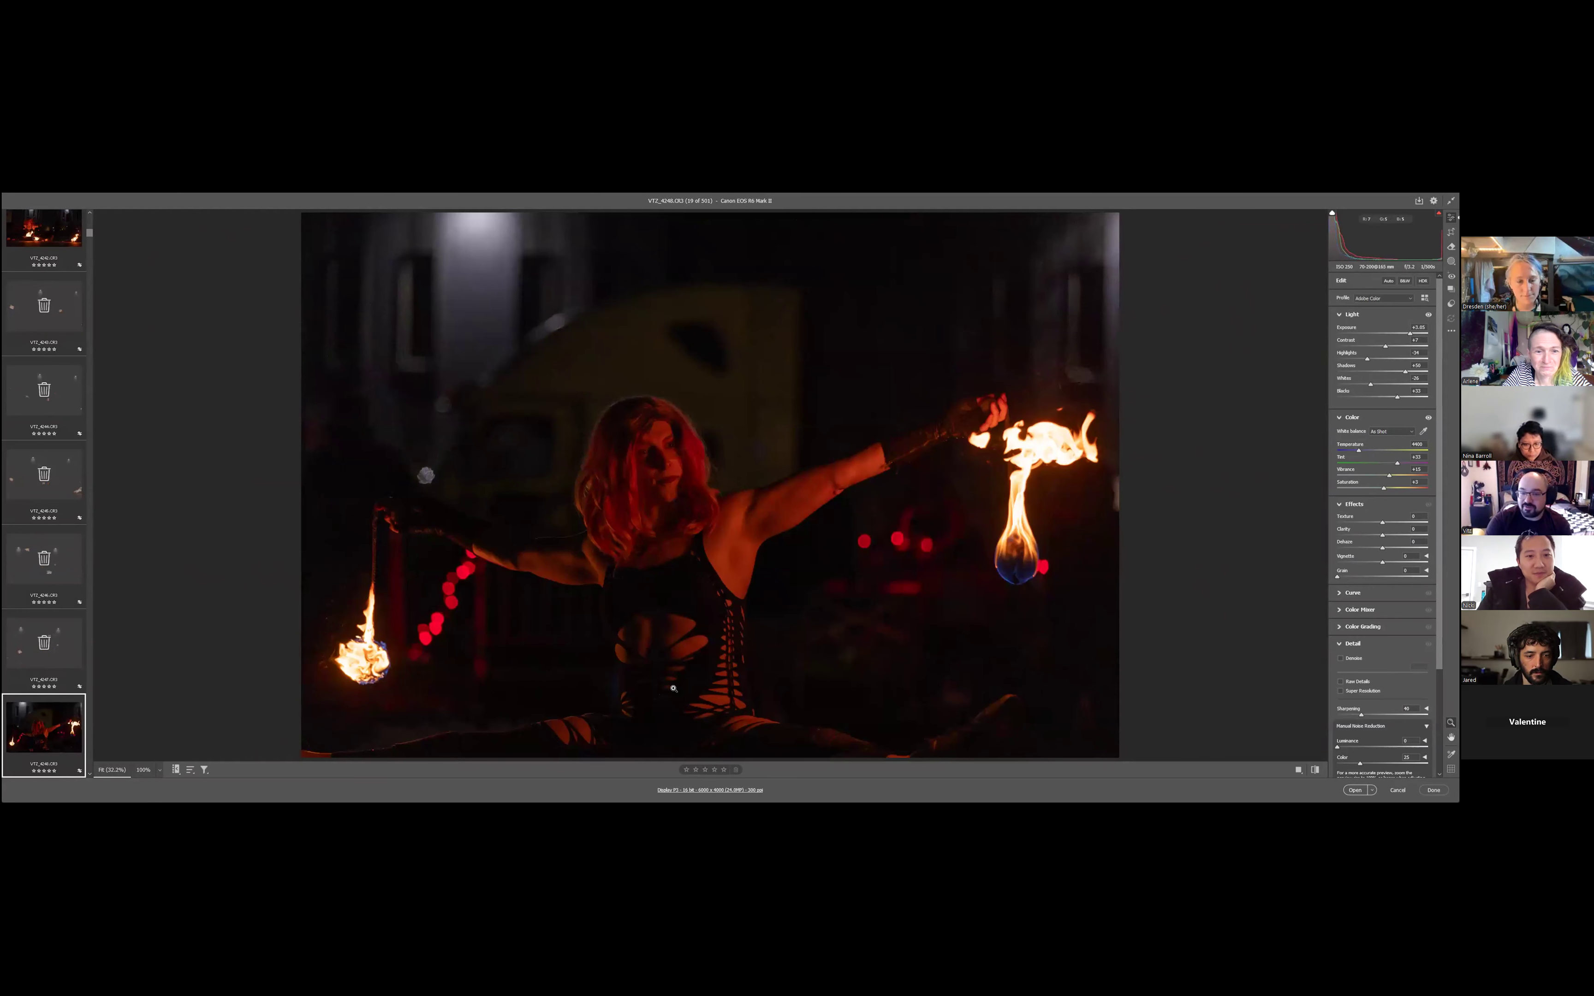
key(Down)
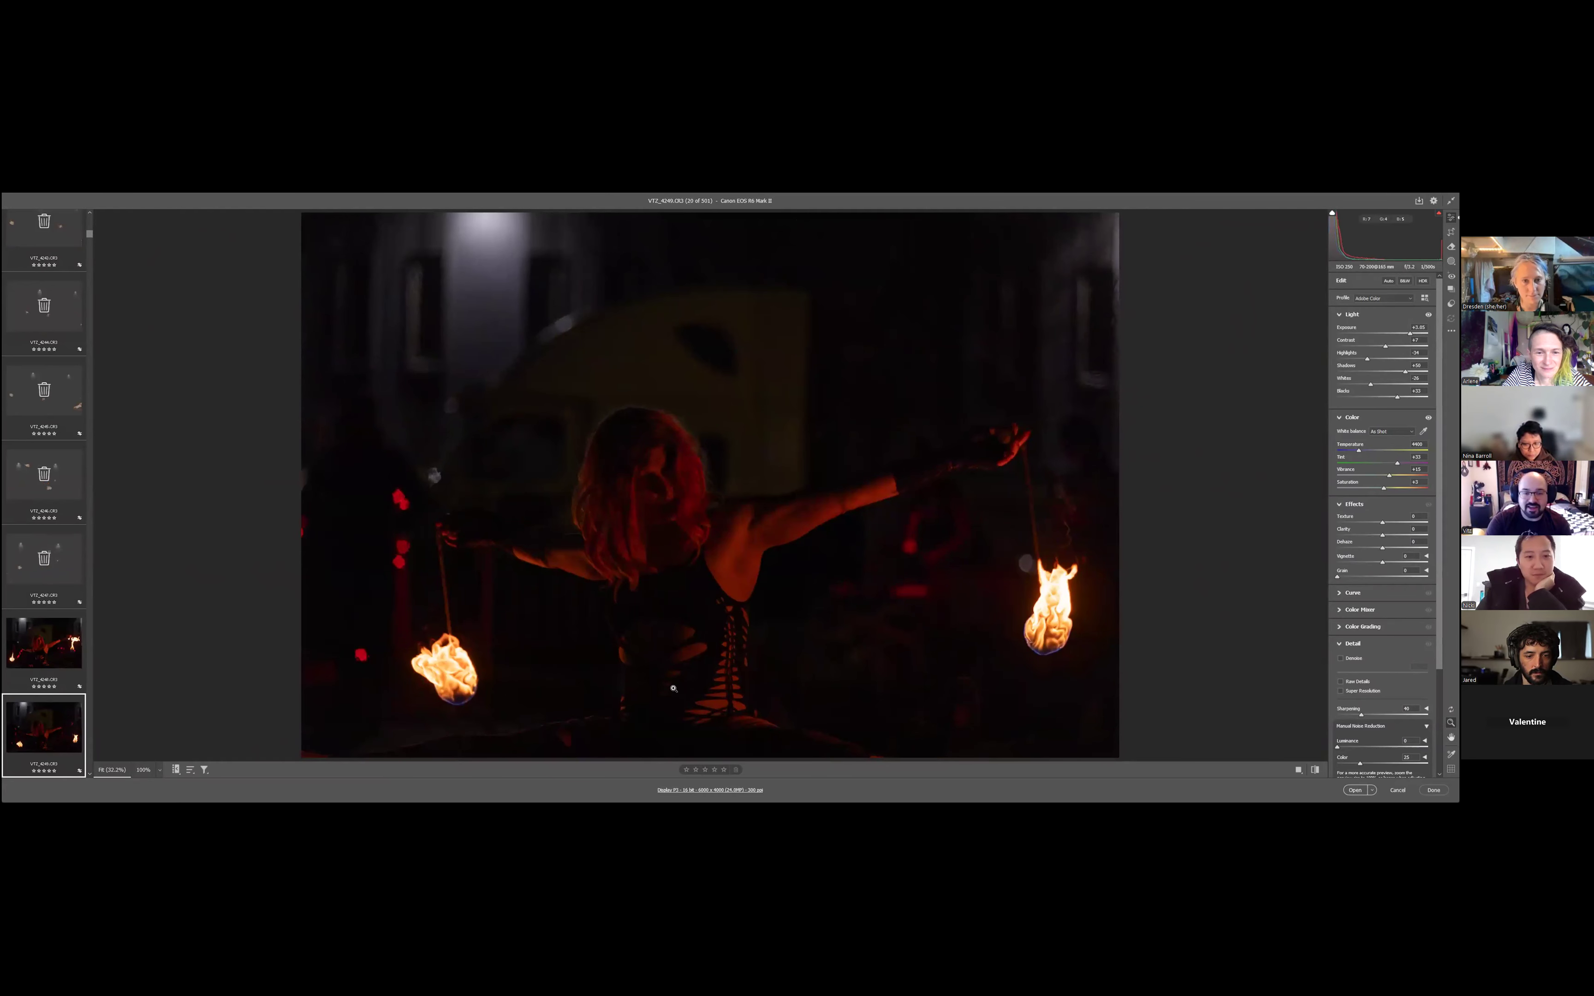
key(Delete)
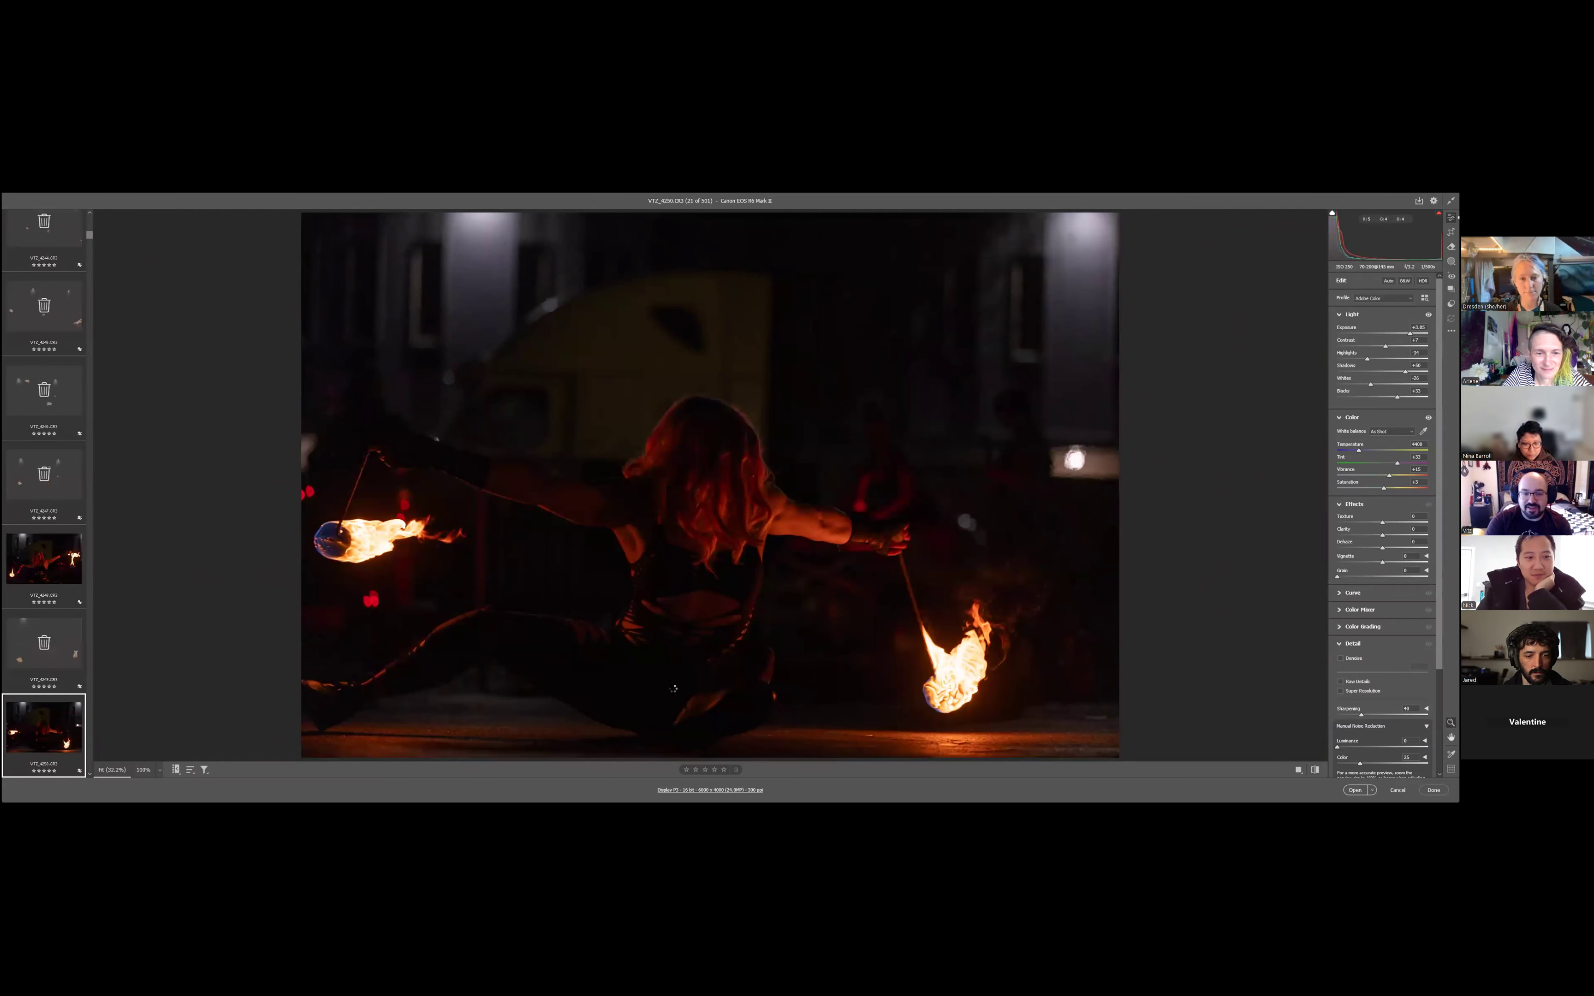
- Mark the six consecutive photos VT2_4250 to VT2_4255 for deletion
key(Delete)
key(Delete)
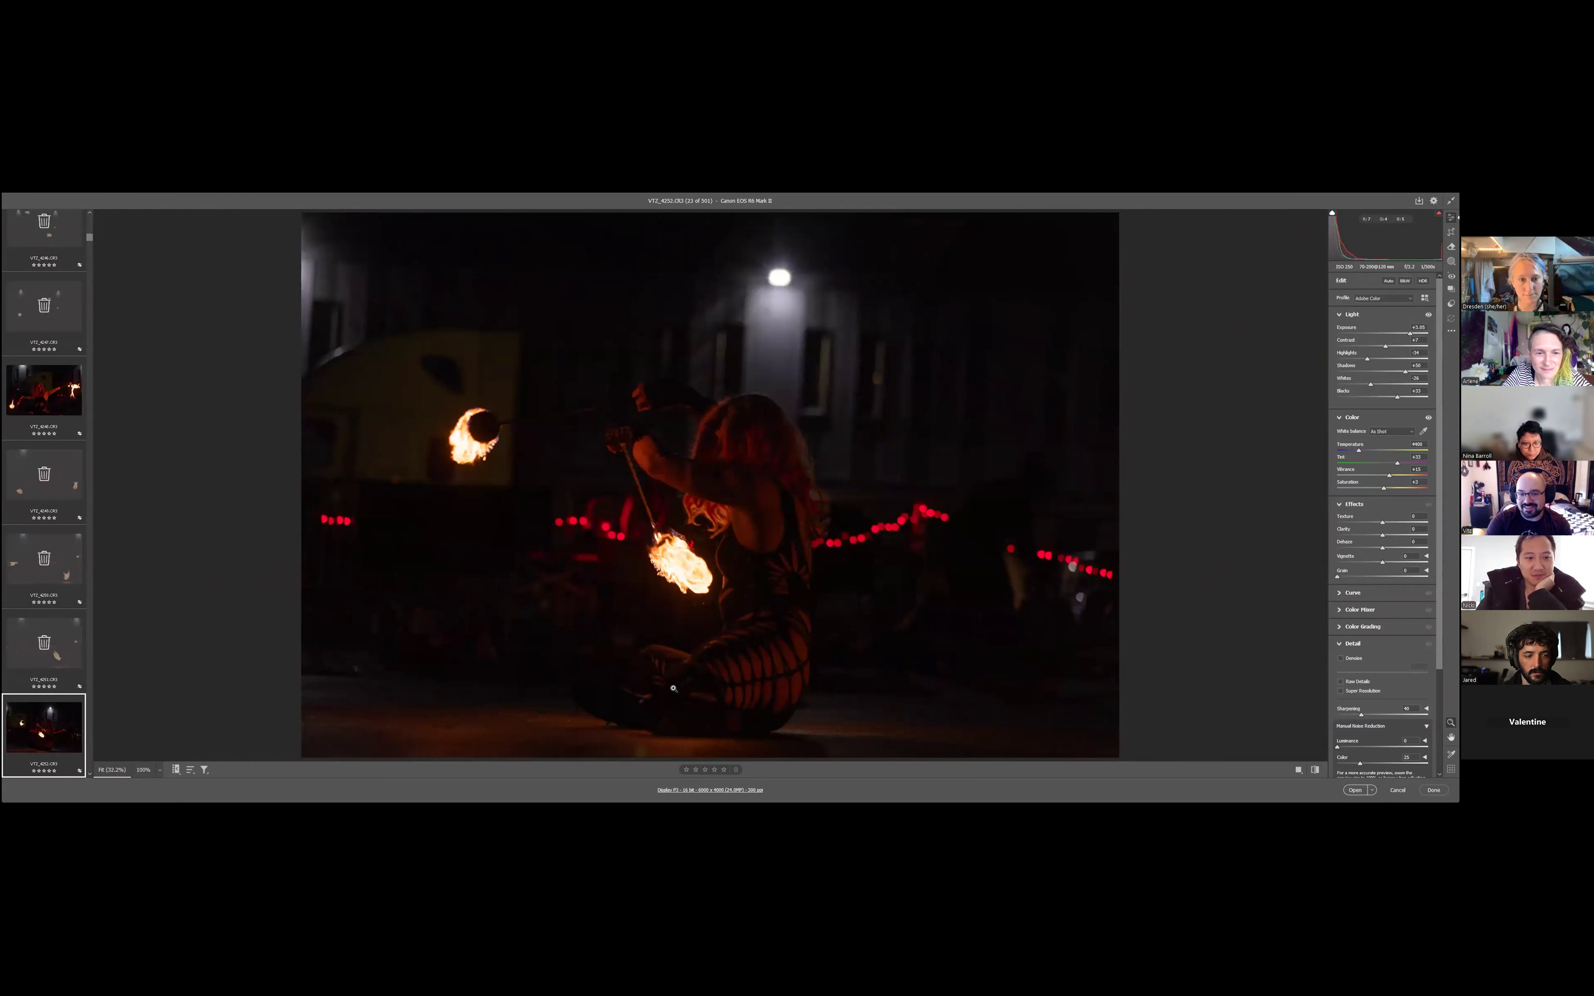
key(Delete)
key(Delete)
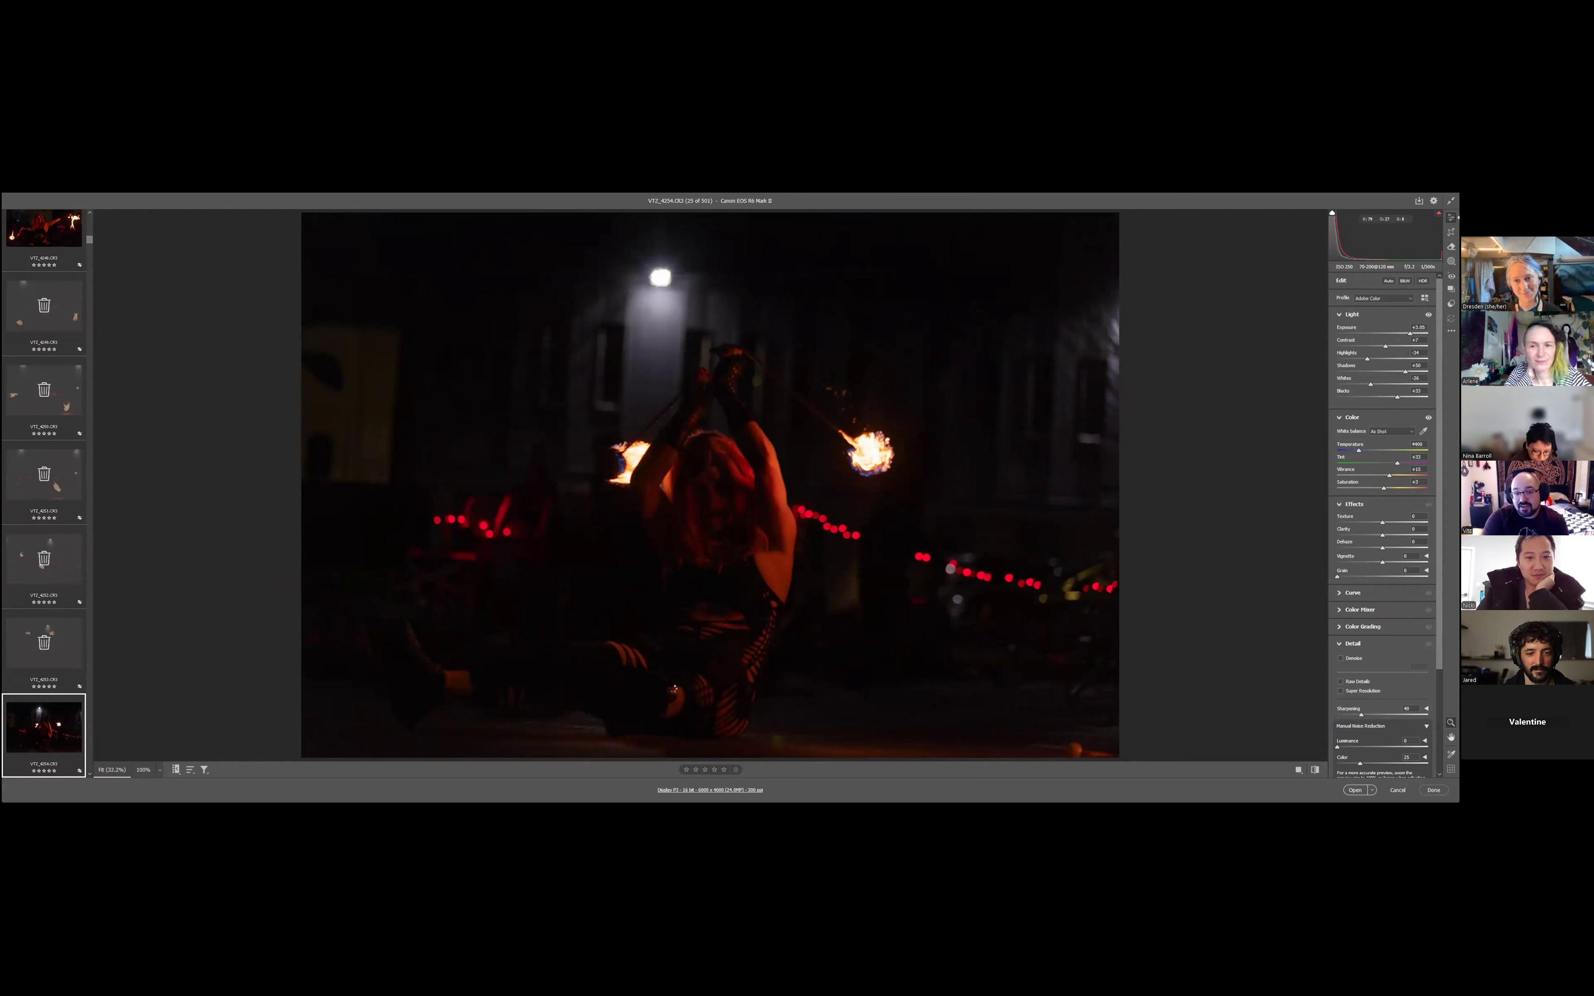
key(Right)
key(Right)
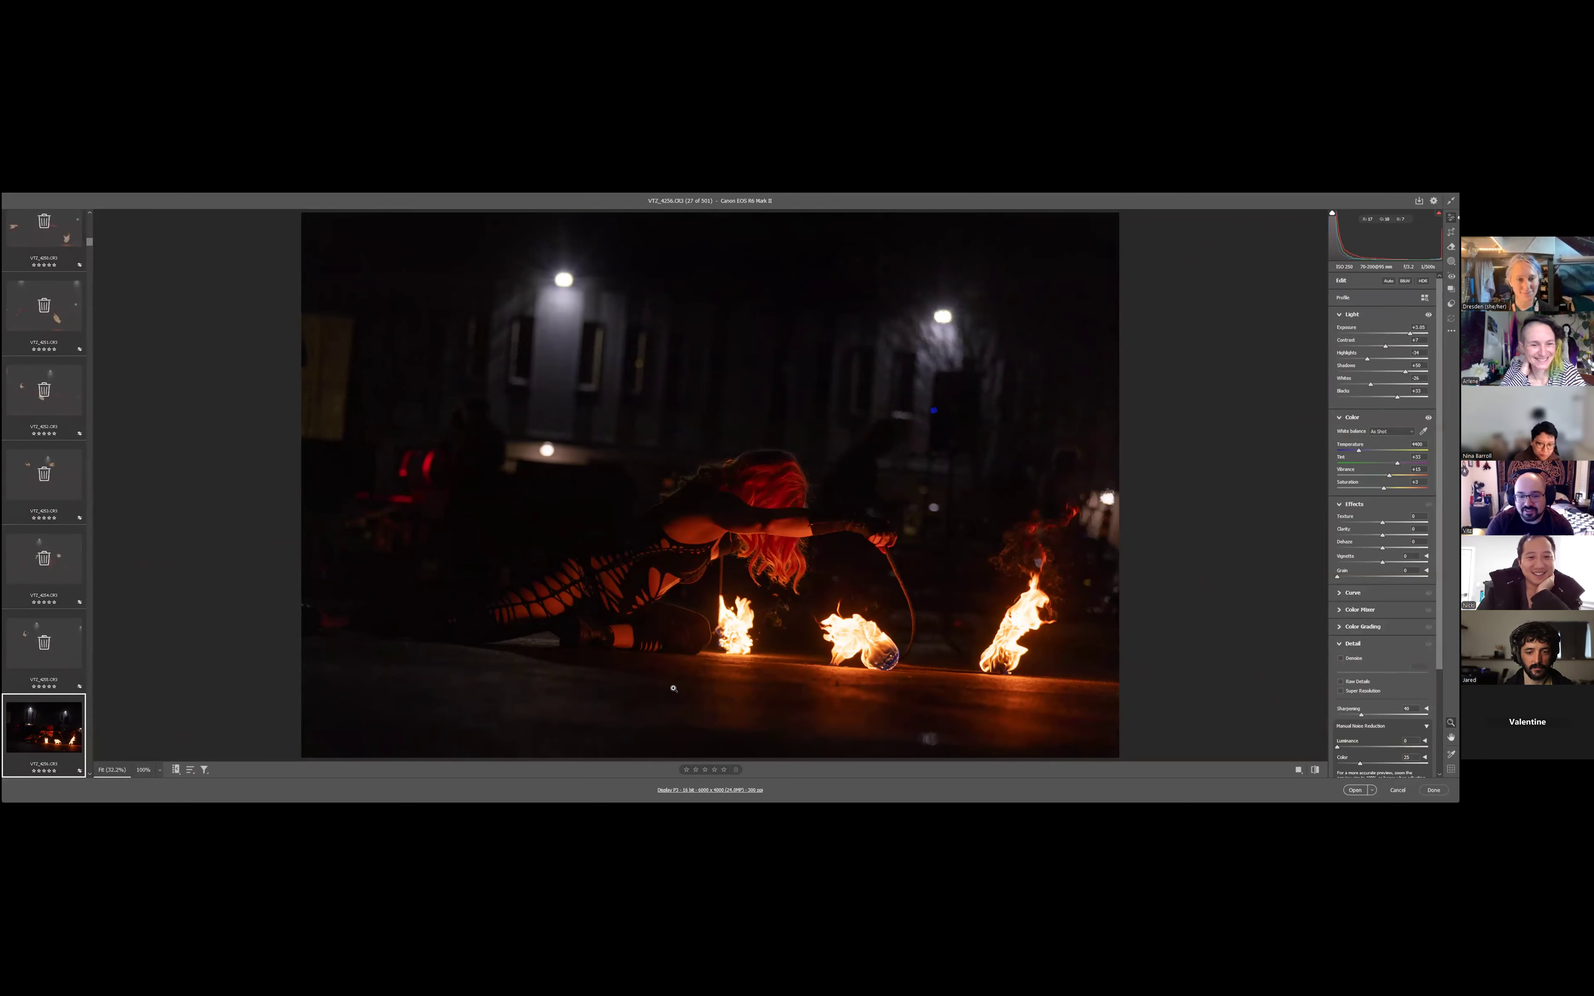
- Keep VT2_4256, VT2_4257 and VT2_4261, and mark VT2_4258, VT2_4259 and VT2_4260 for deletion
key(Right)
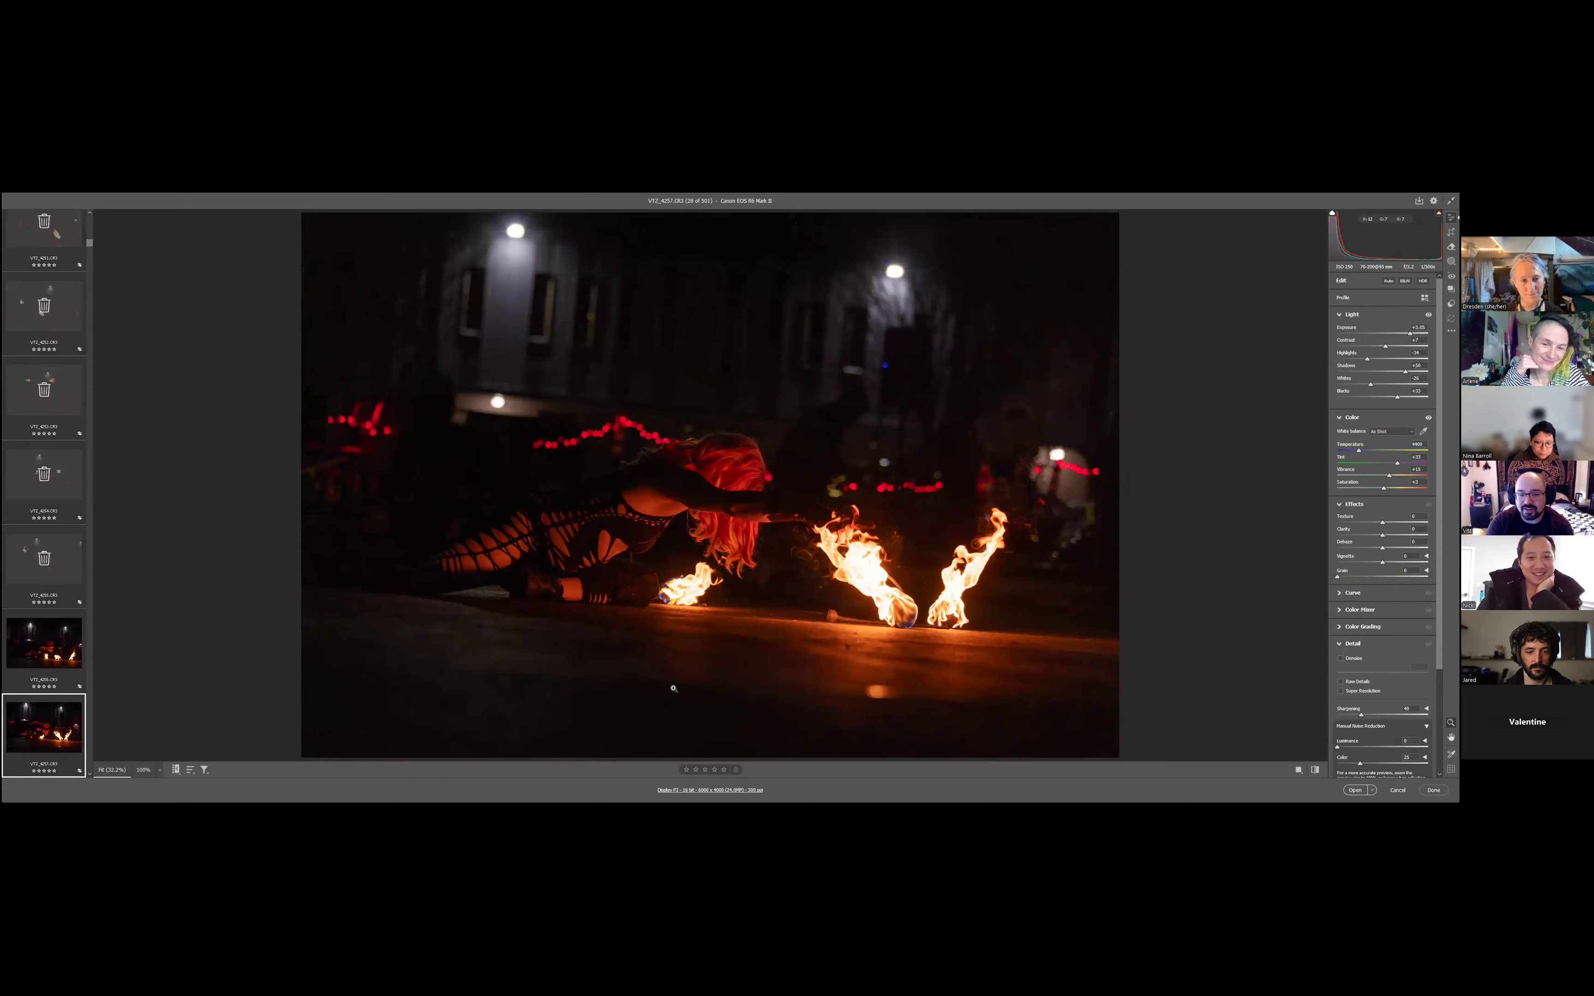
key(Right)
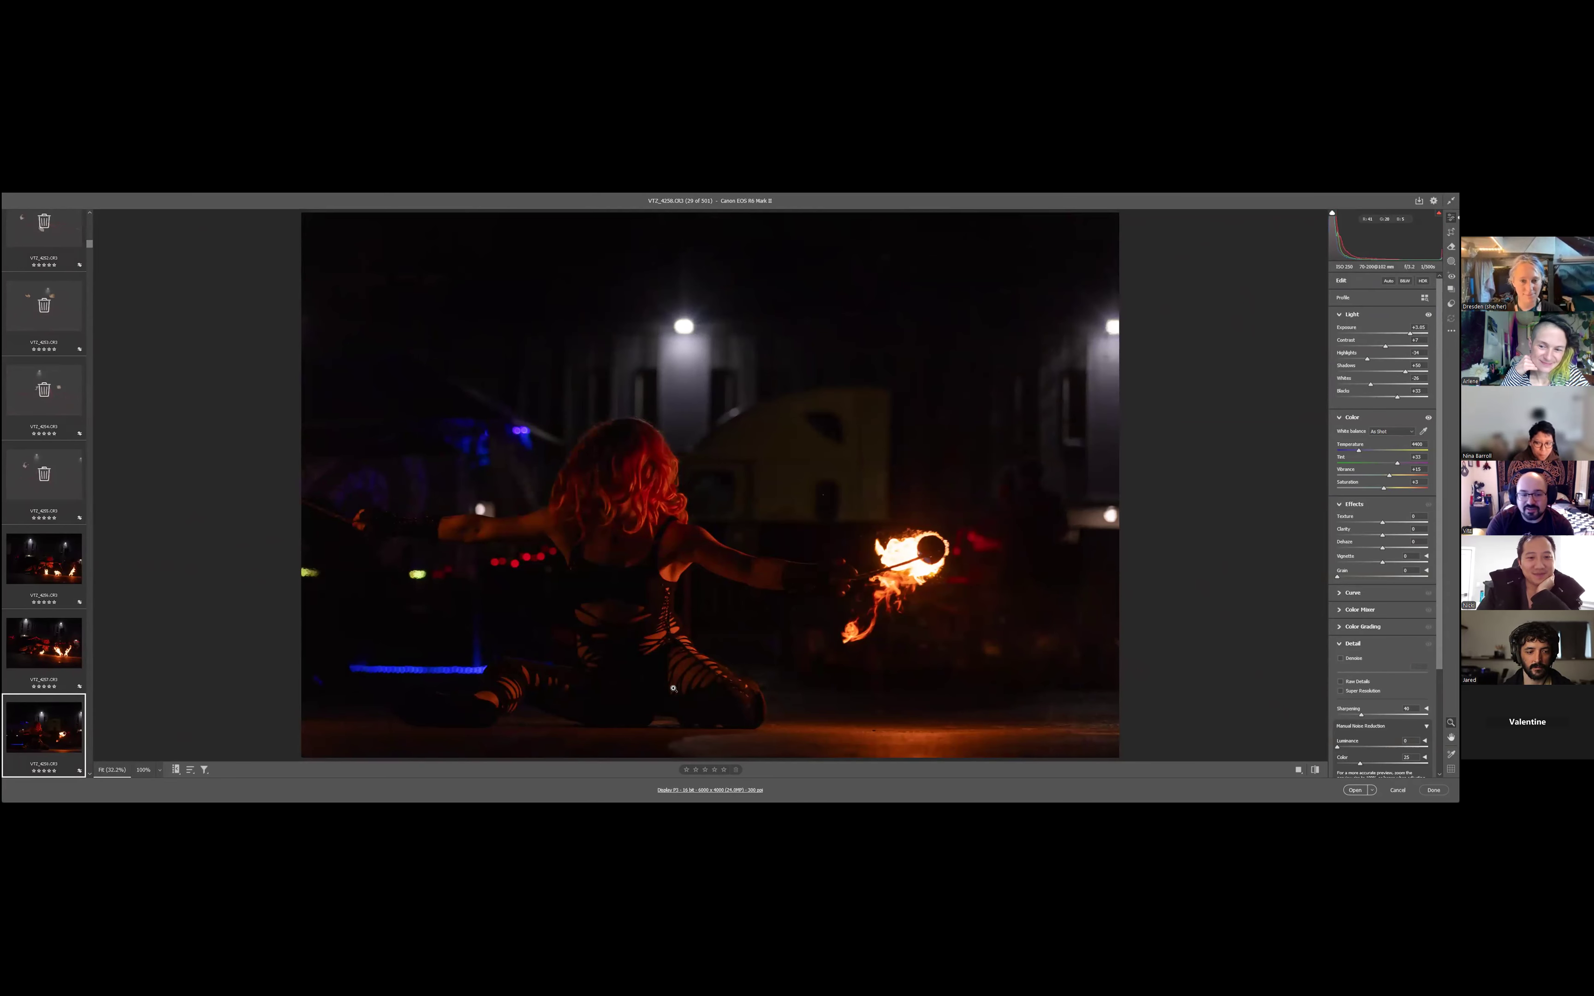
key(Delete)
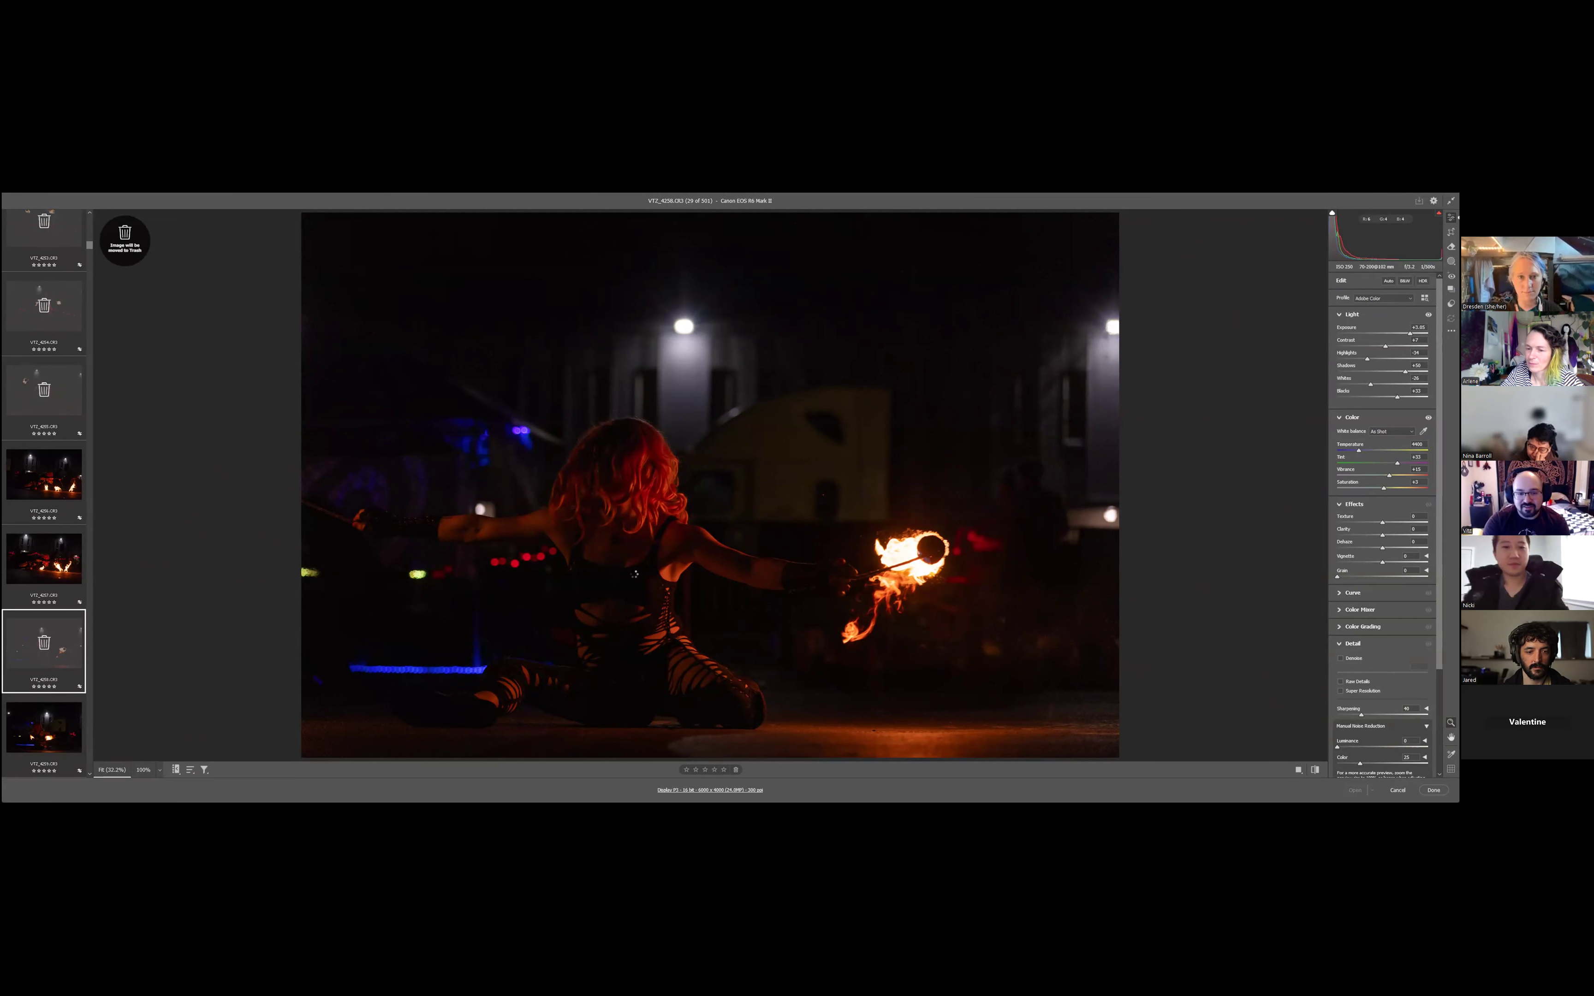
key(Right)
key(Right)
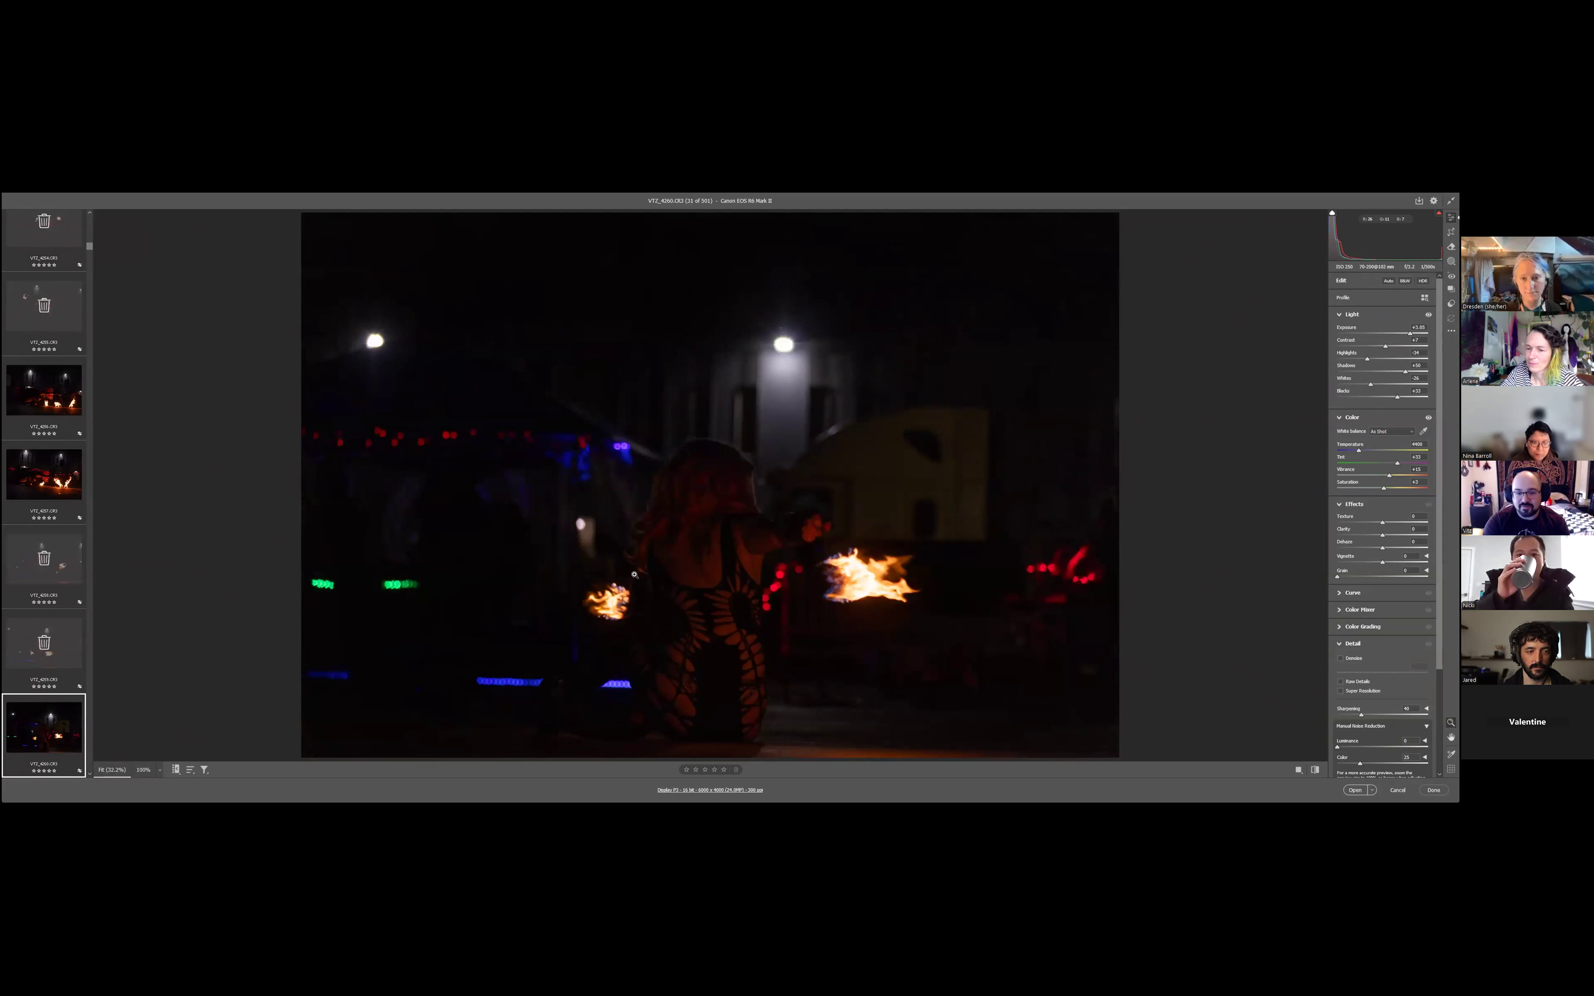
key(Right)
key(Right)
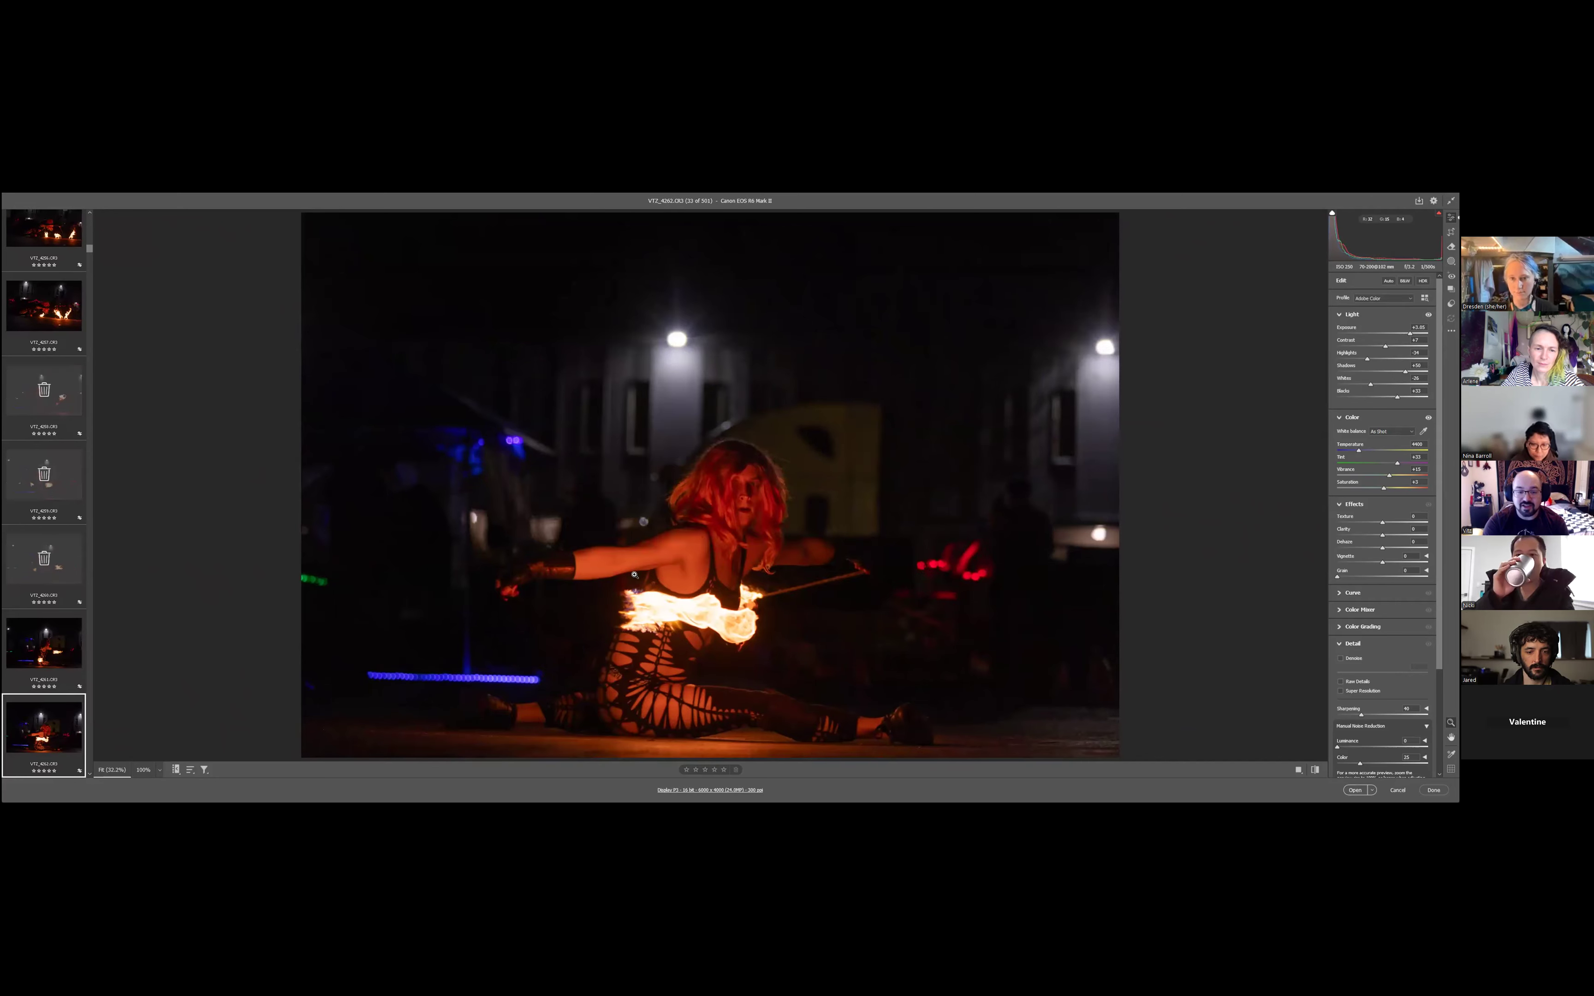
- Keep VT2_4262 and mark the eight following photos, VT2_4263 to VT2_4270, for deletion
key(Right)
key(Right)
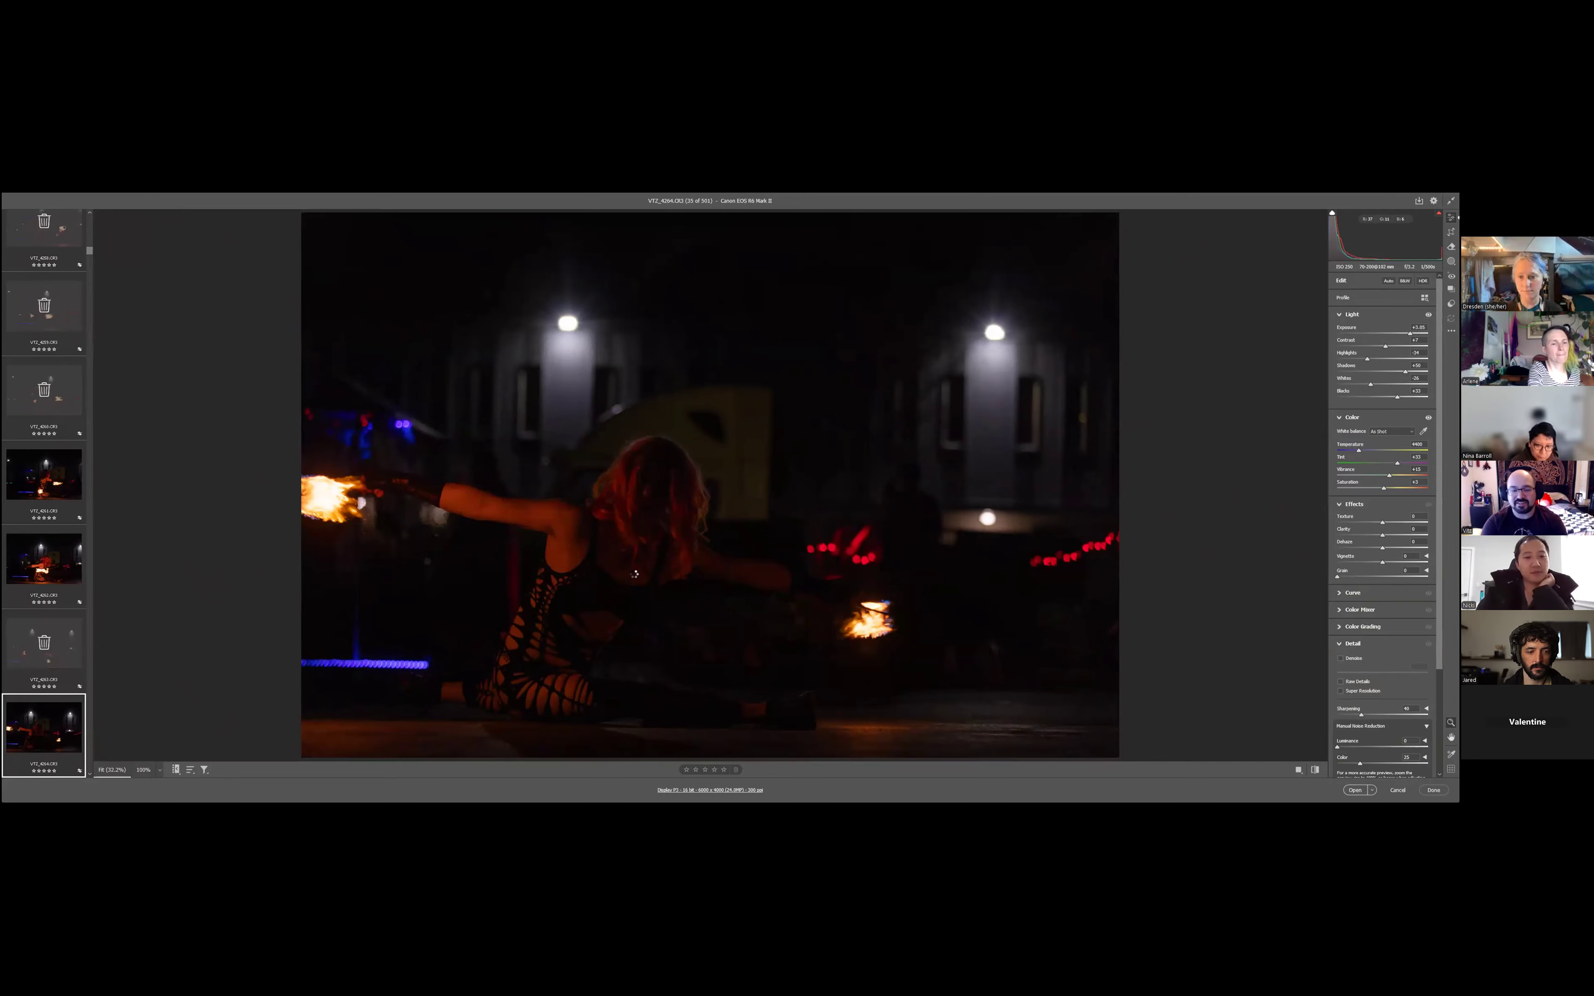
key(Right)
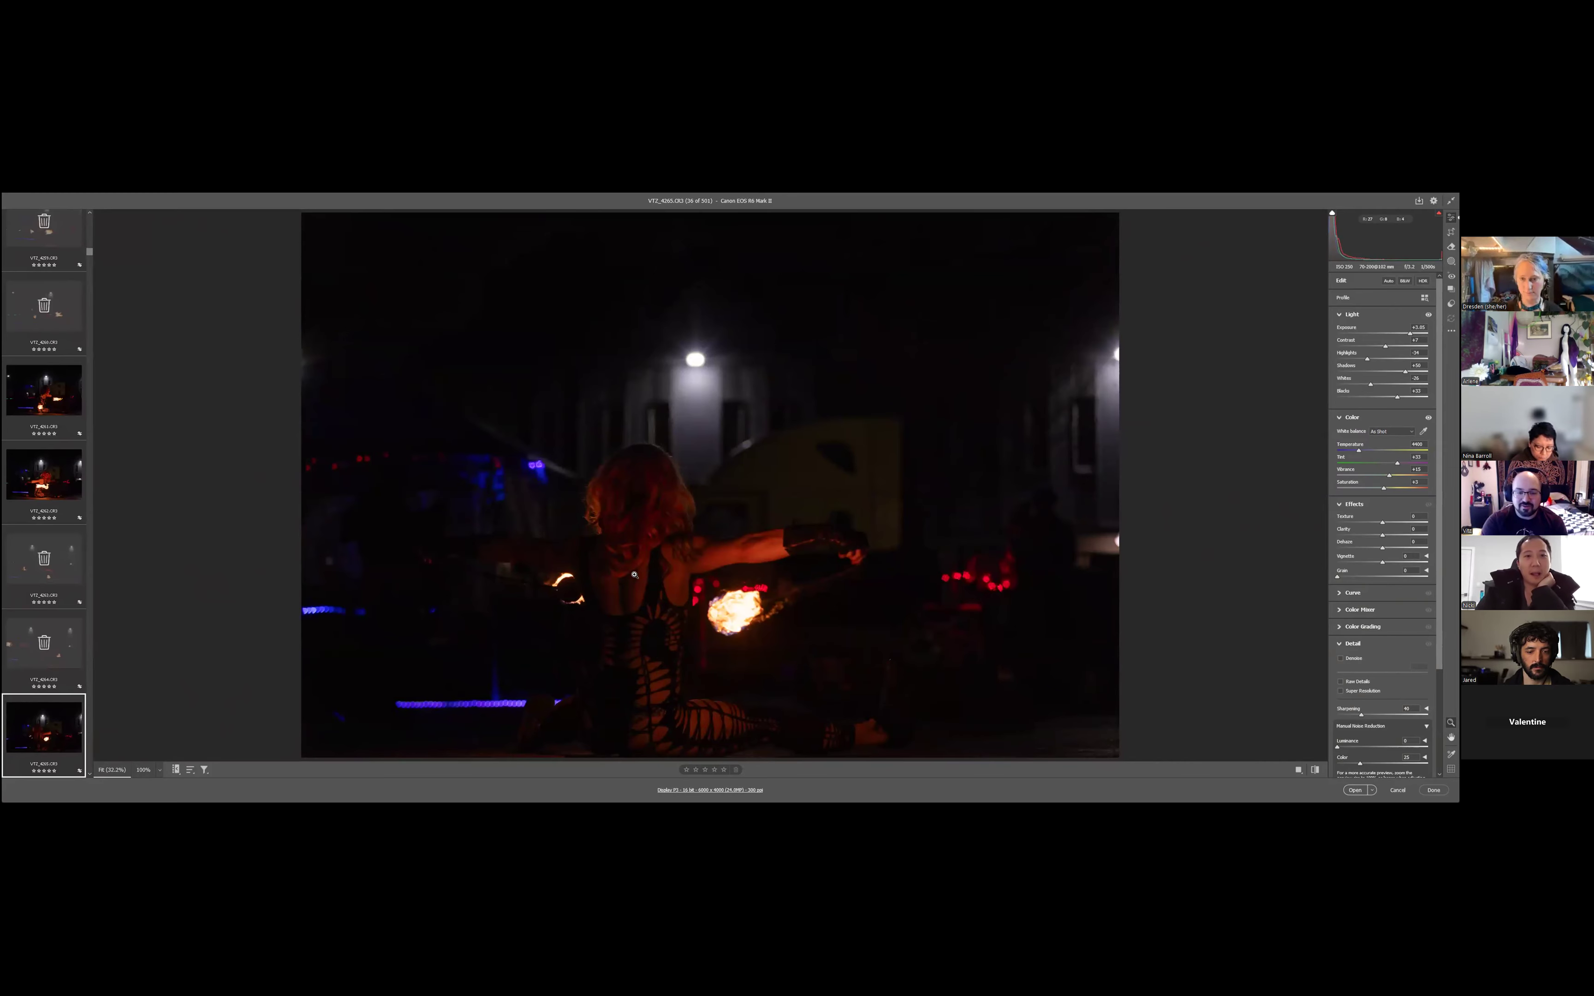
key(Right)
key(Right)
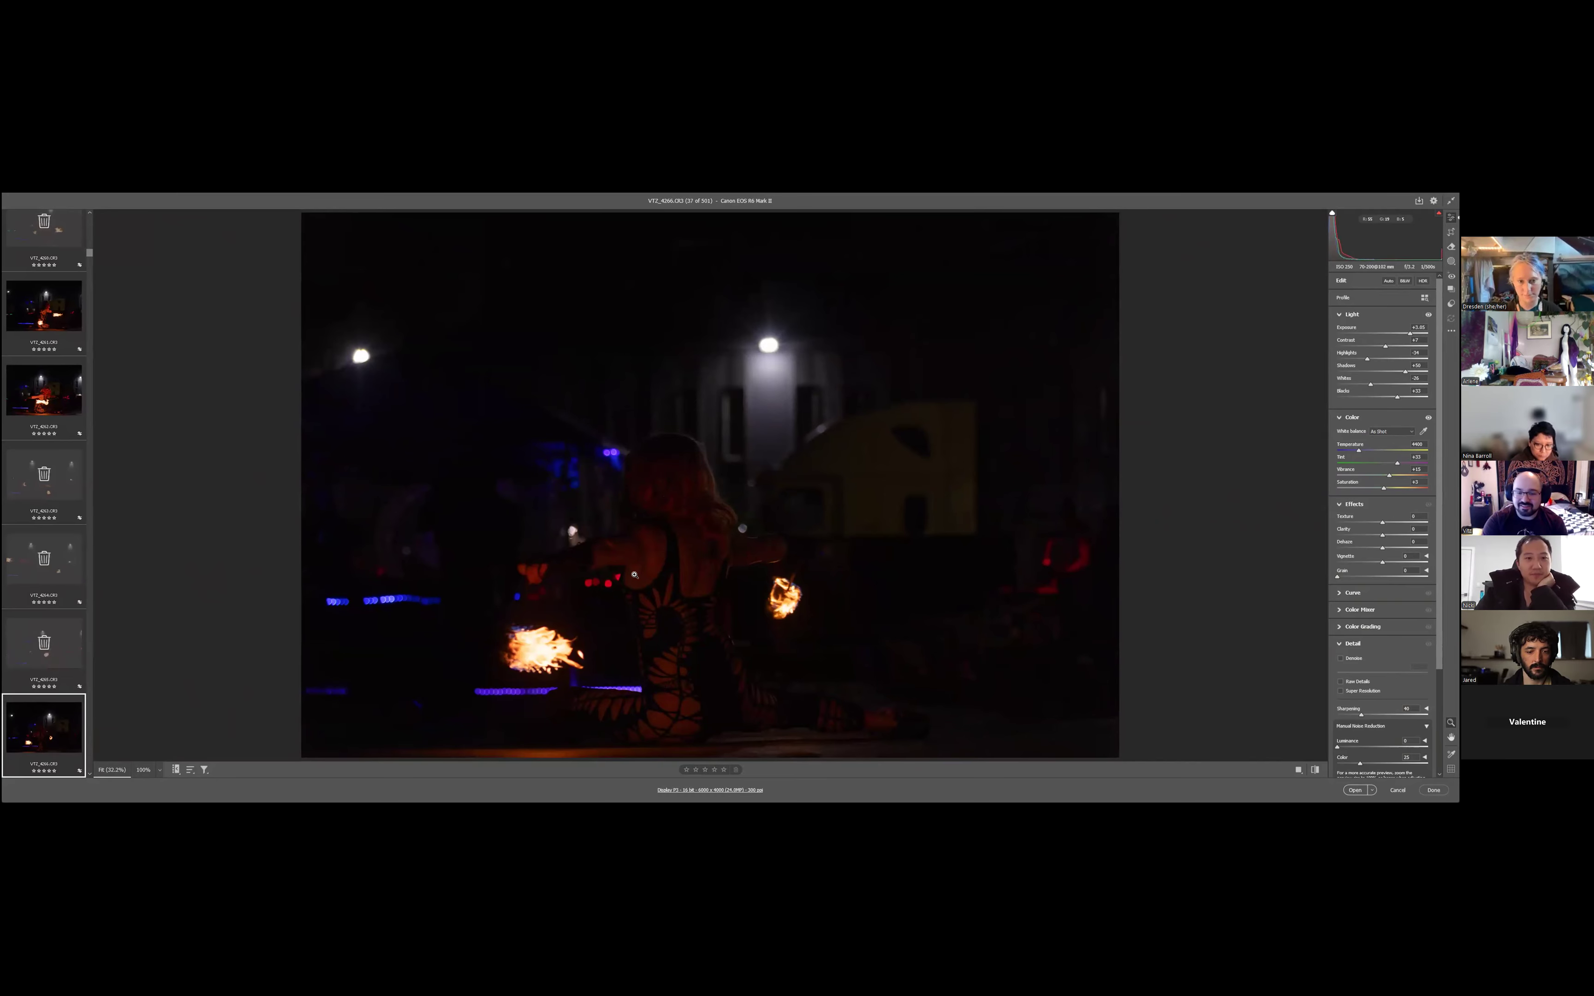
key(Right)
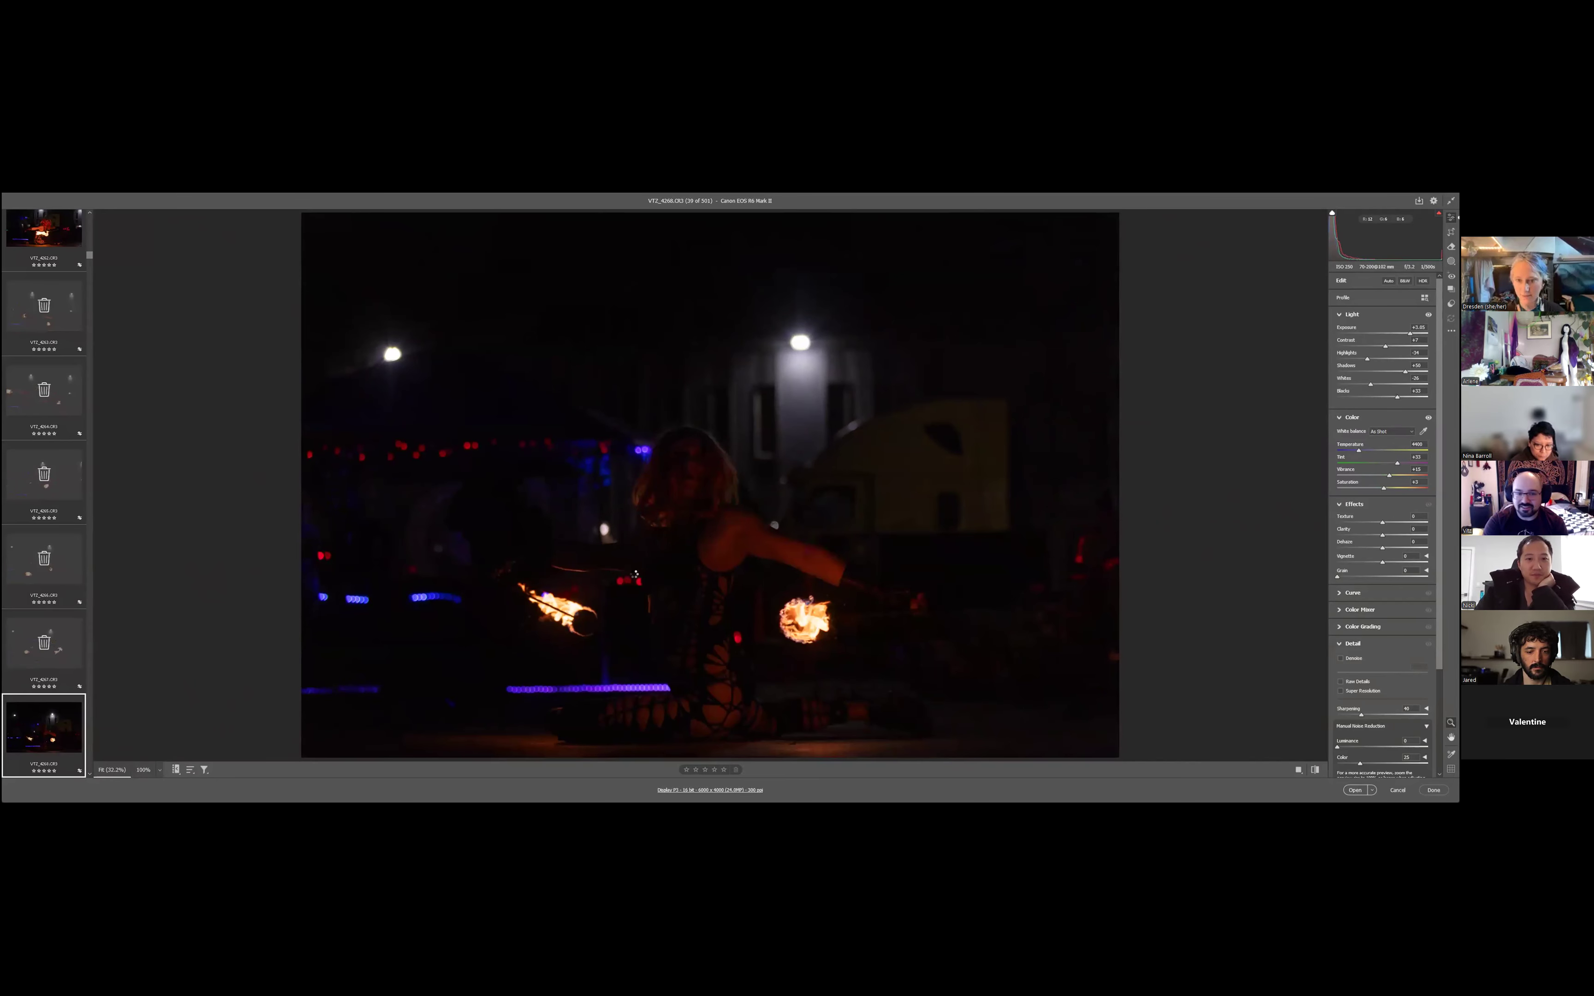
key(Right)
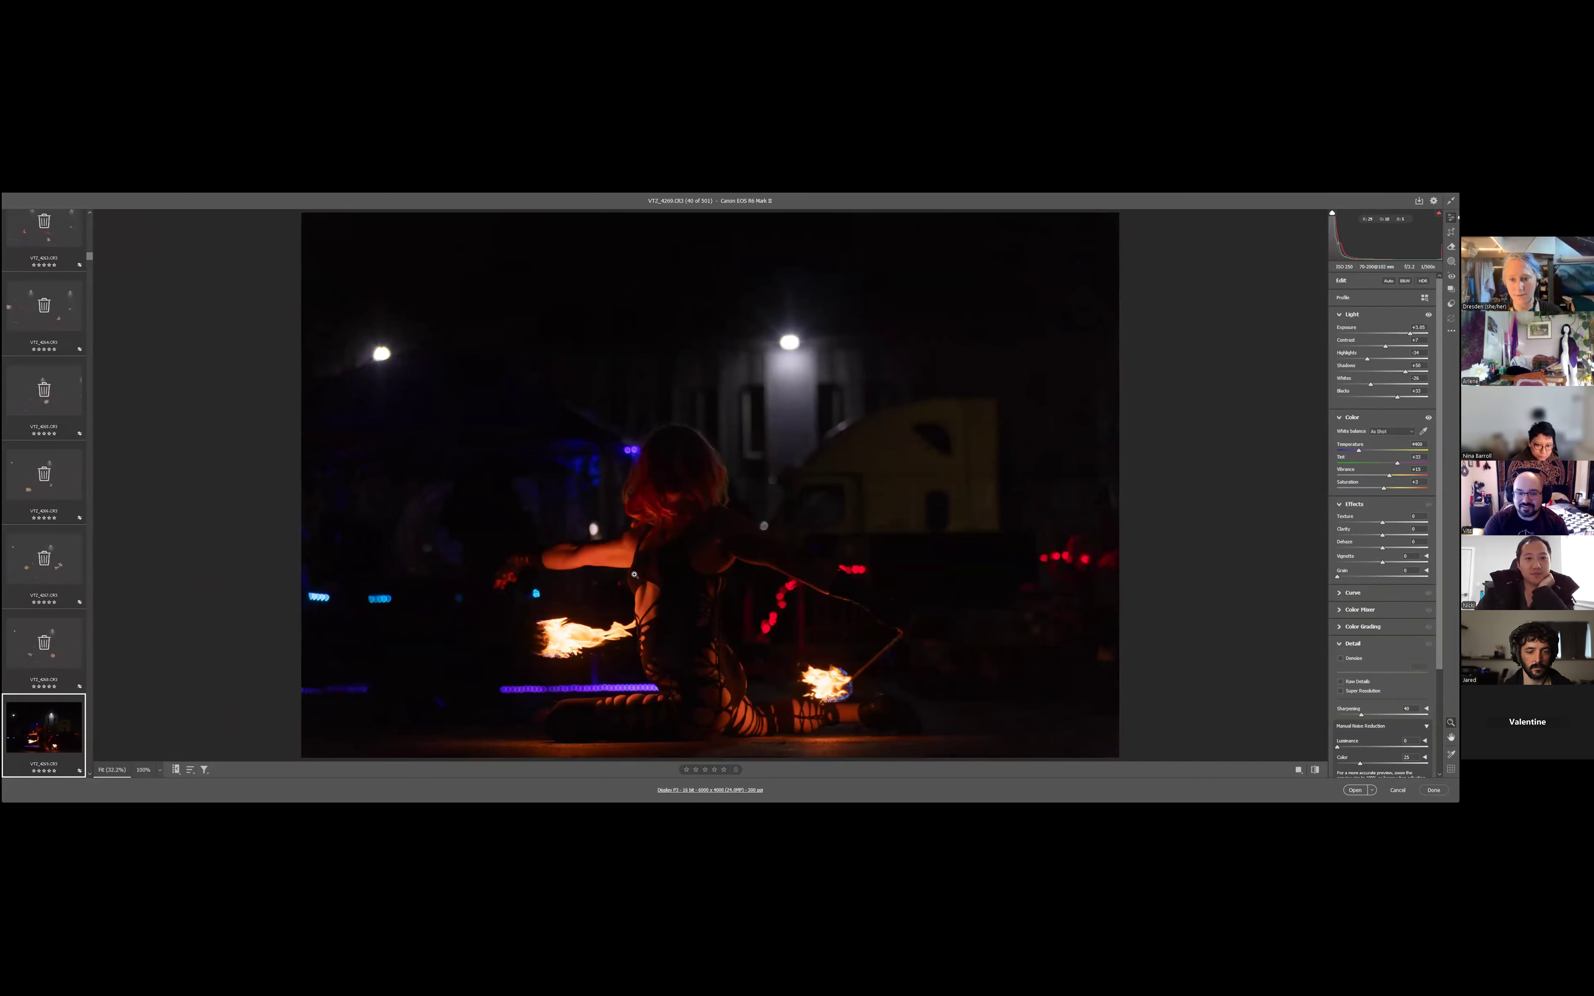
key(Right)
key(Right)
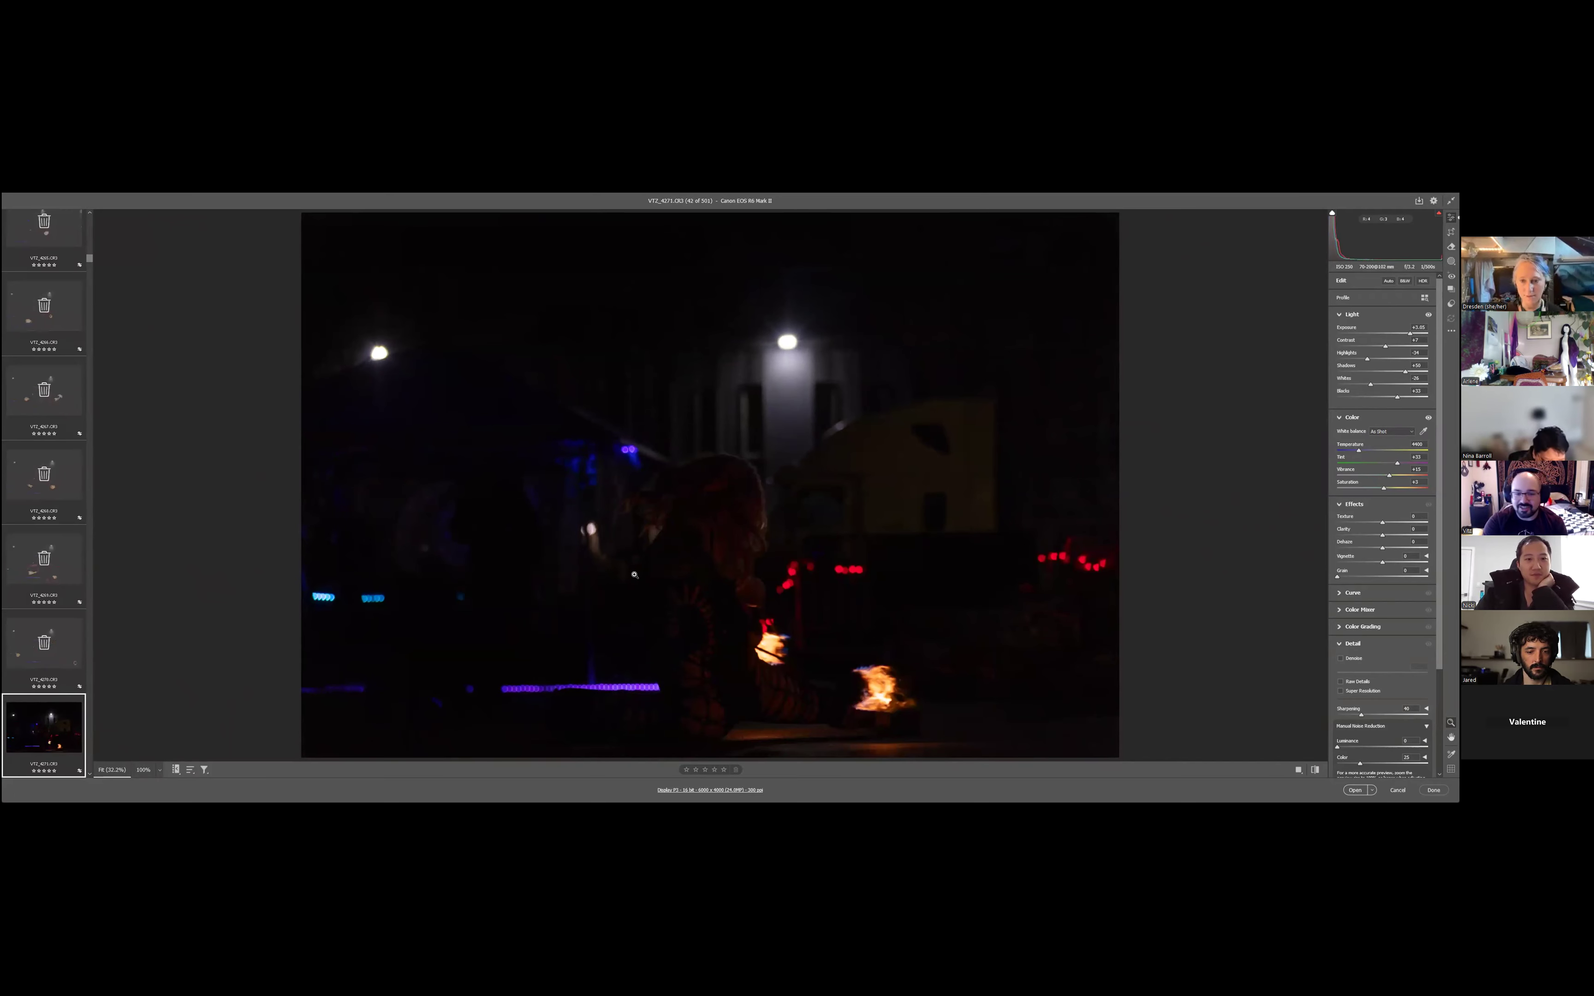
- Mark the photos VT2_4271 to VT2_4278 for deletion one after another
key(Right)
key(Right)
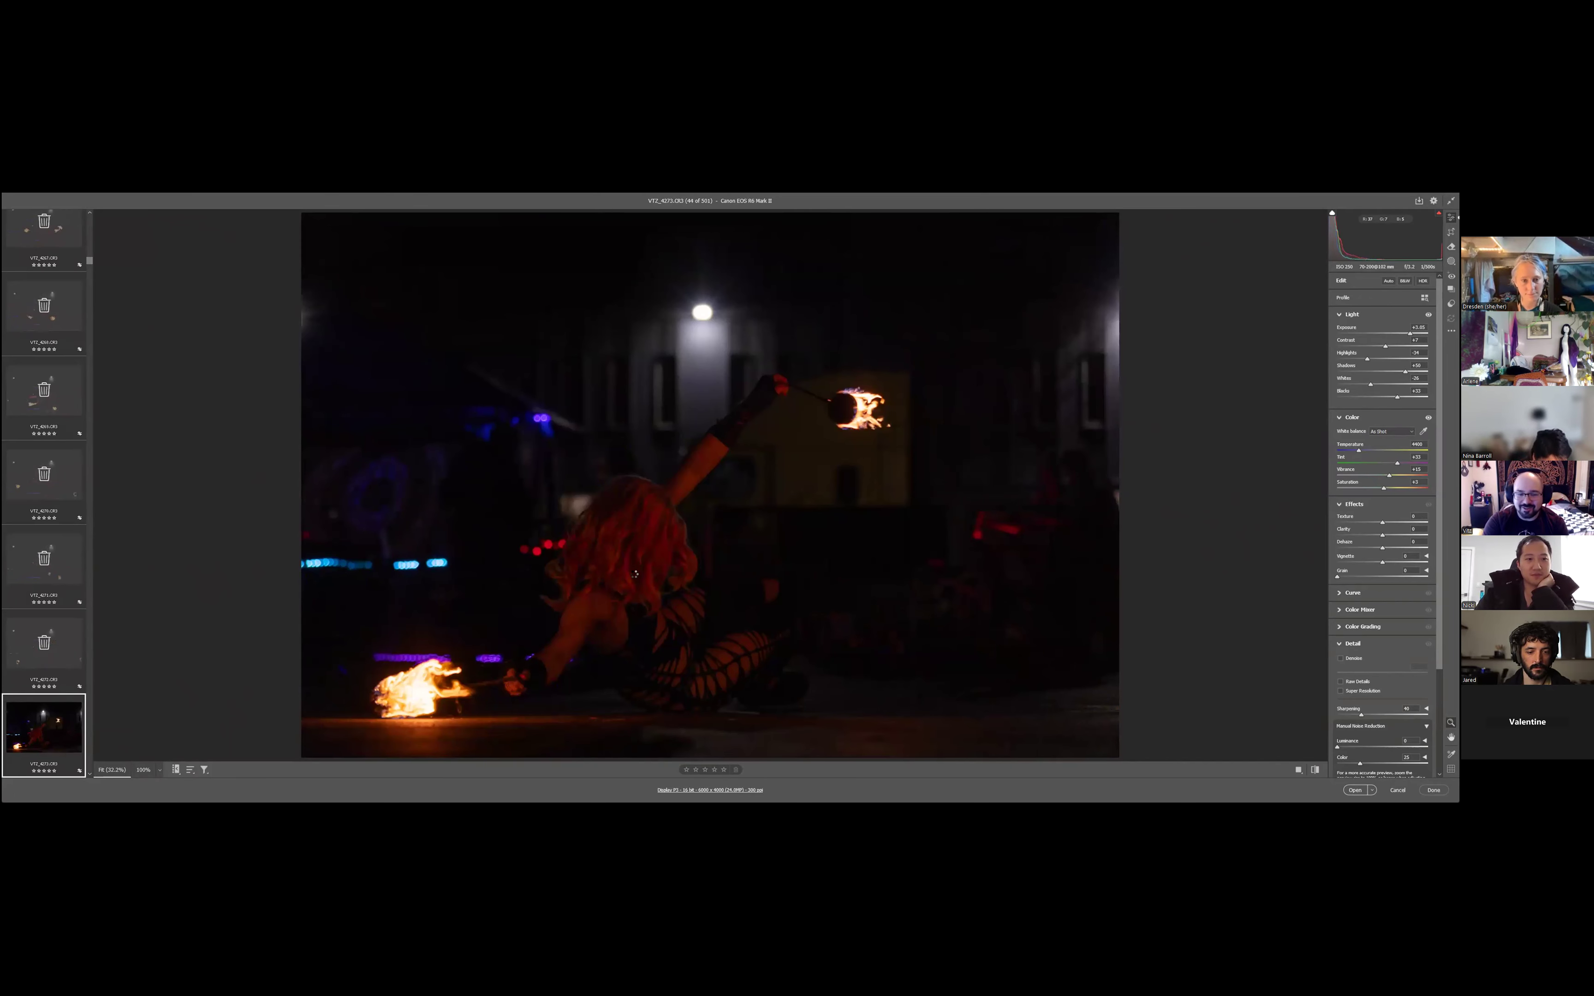
key(Right)
key(Right)
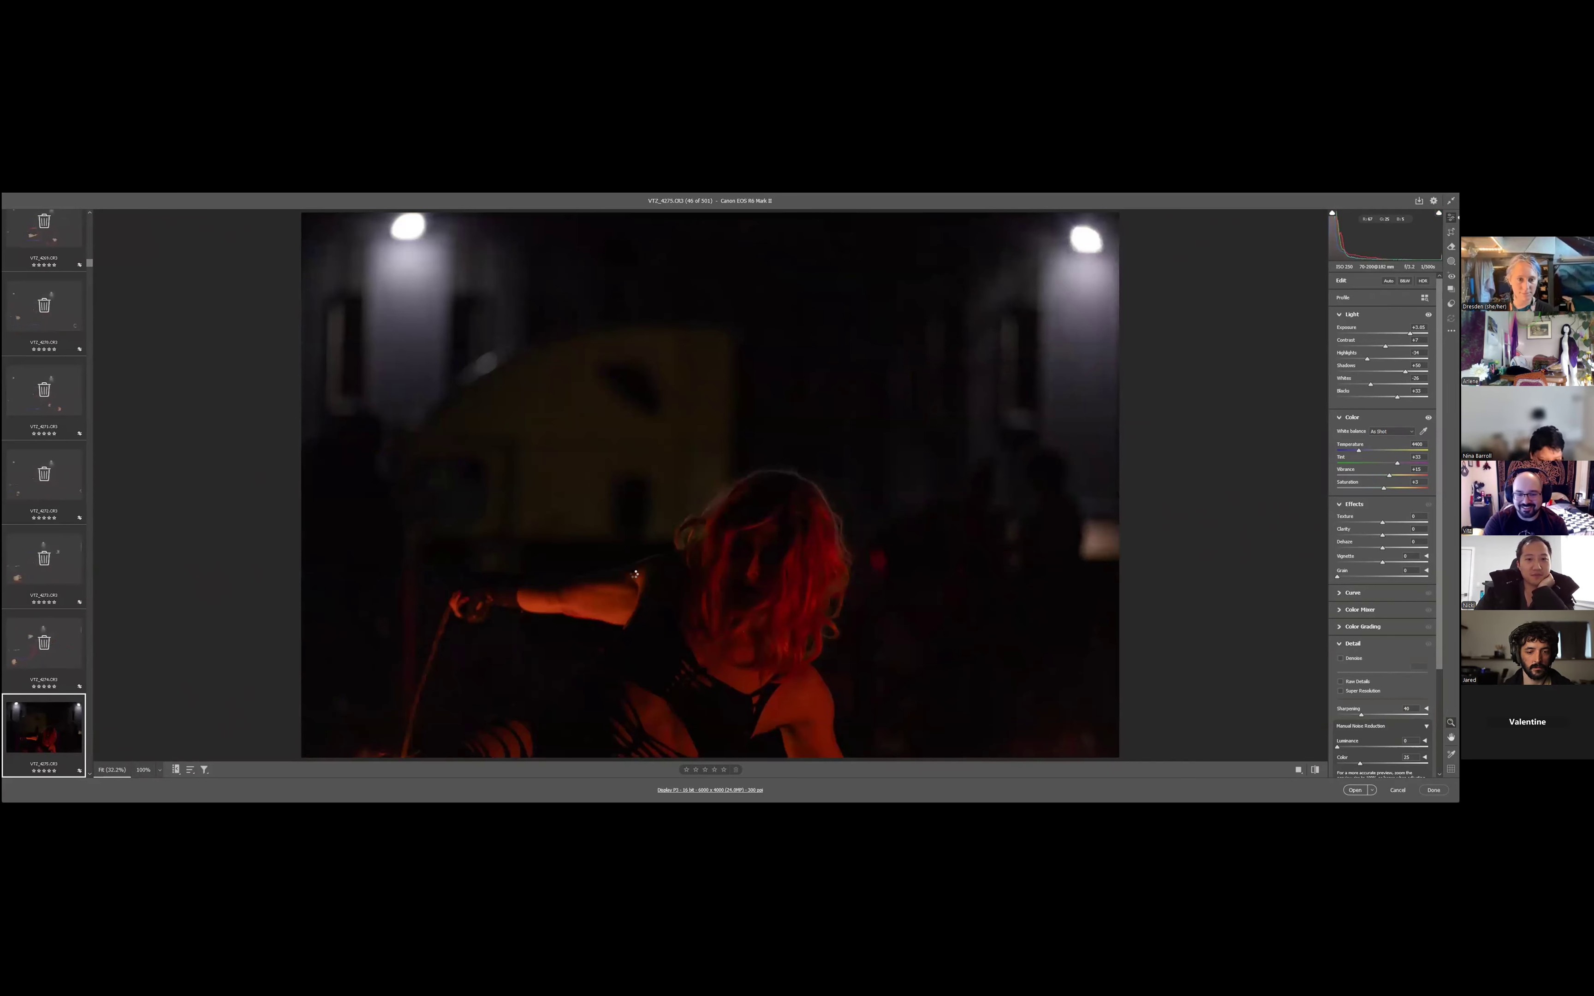
key(Right)
key(Right)
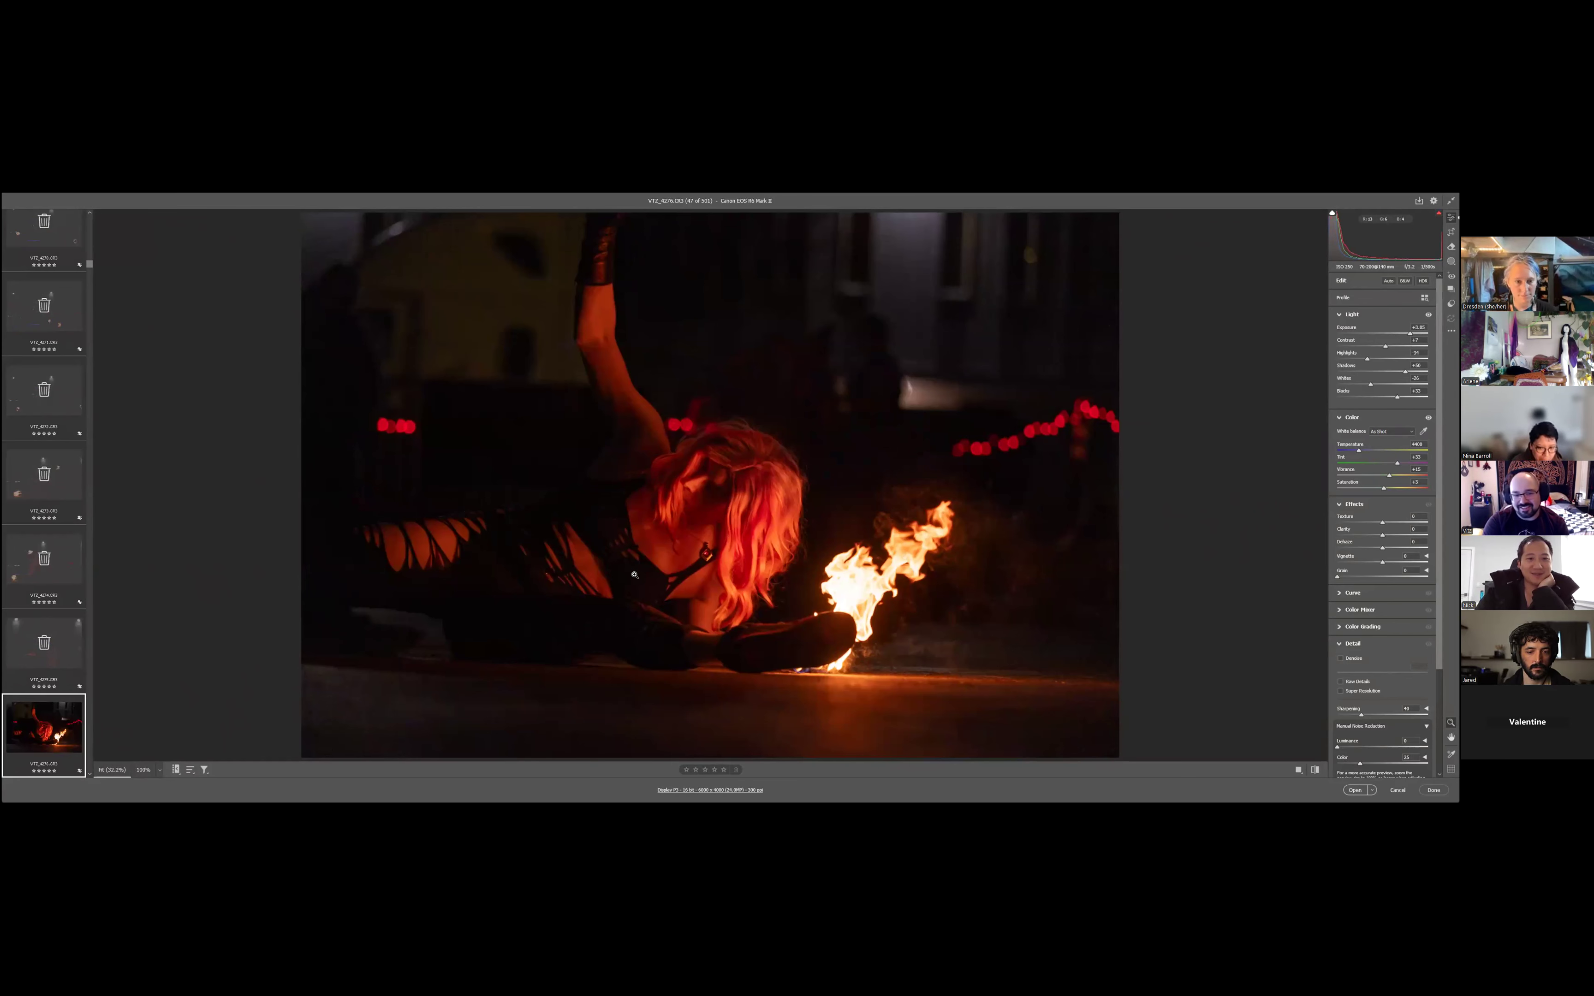
key(Right)
key(Right)
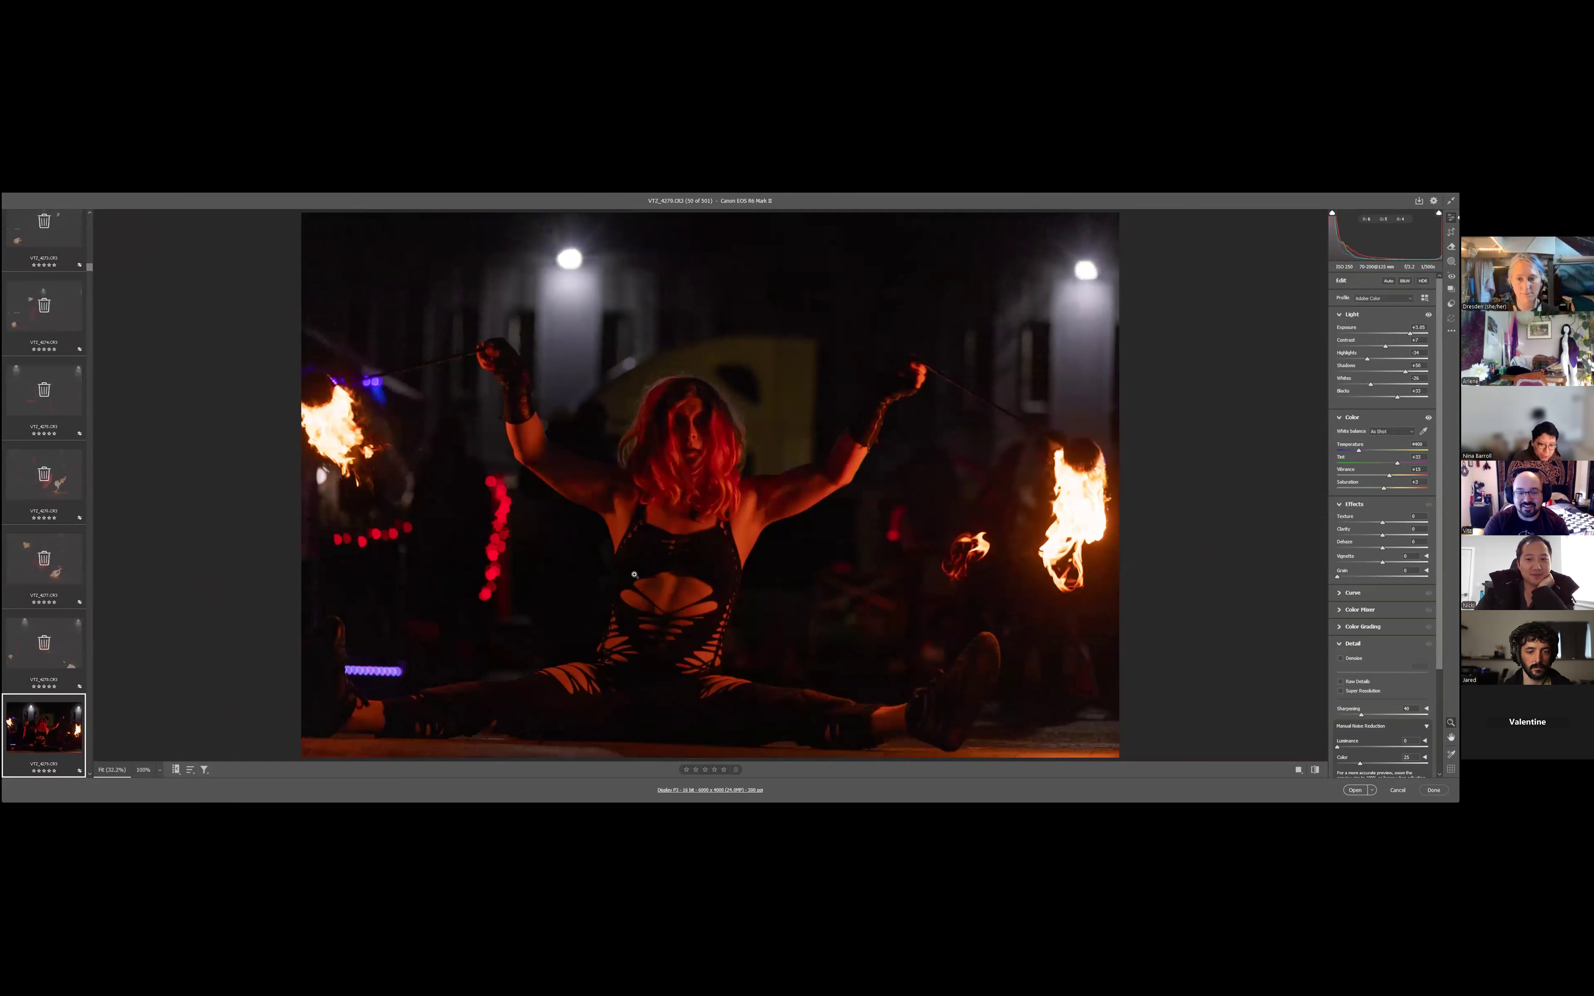
- Keep VT2_4279 and mark the photos VT2_4280 to VT2_4285 for deletion
key(Right)
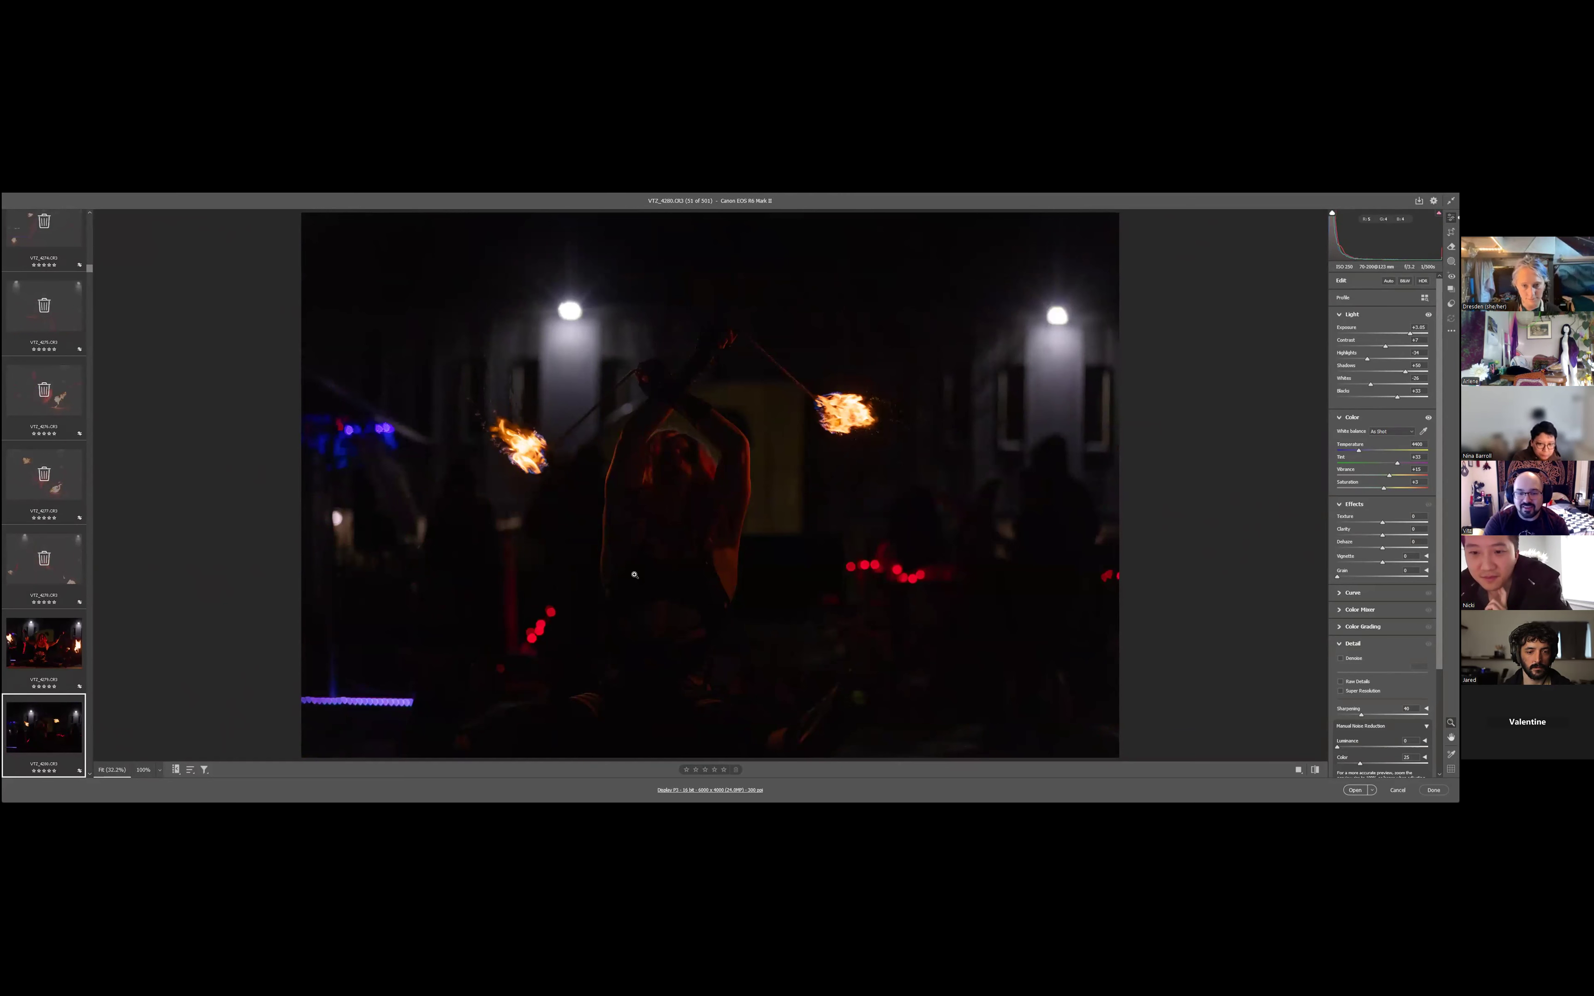
key(Right)
key(Right)
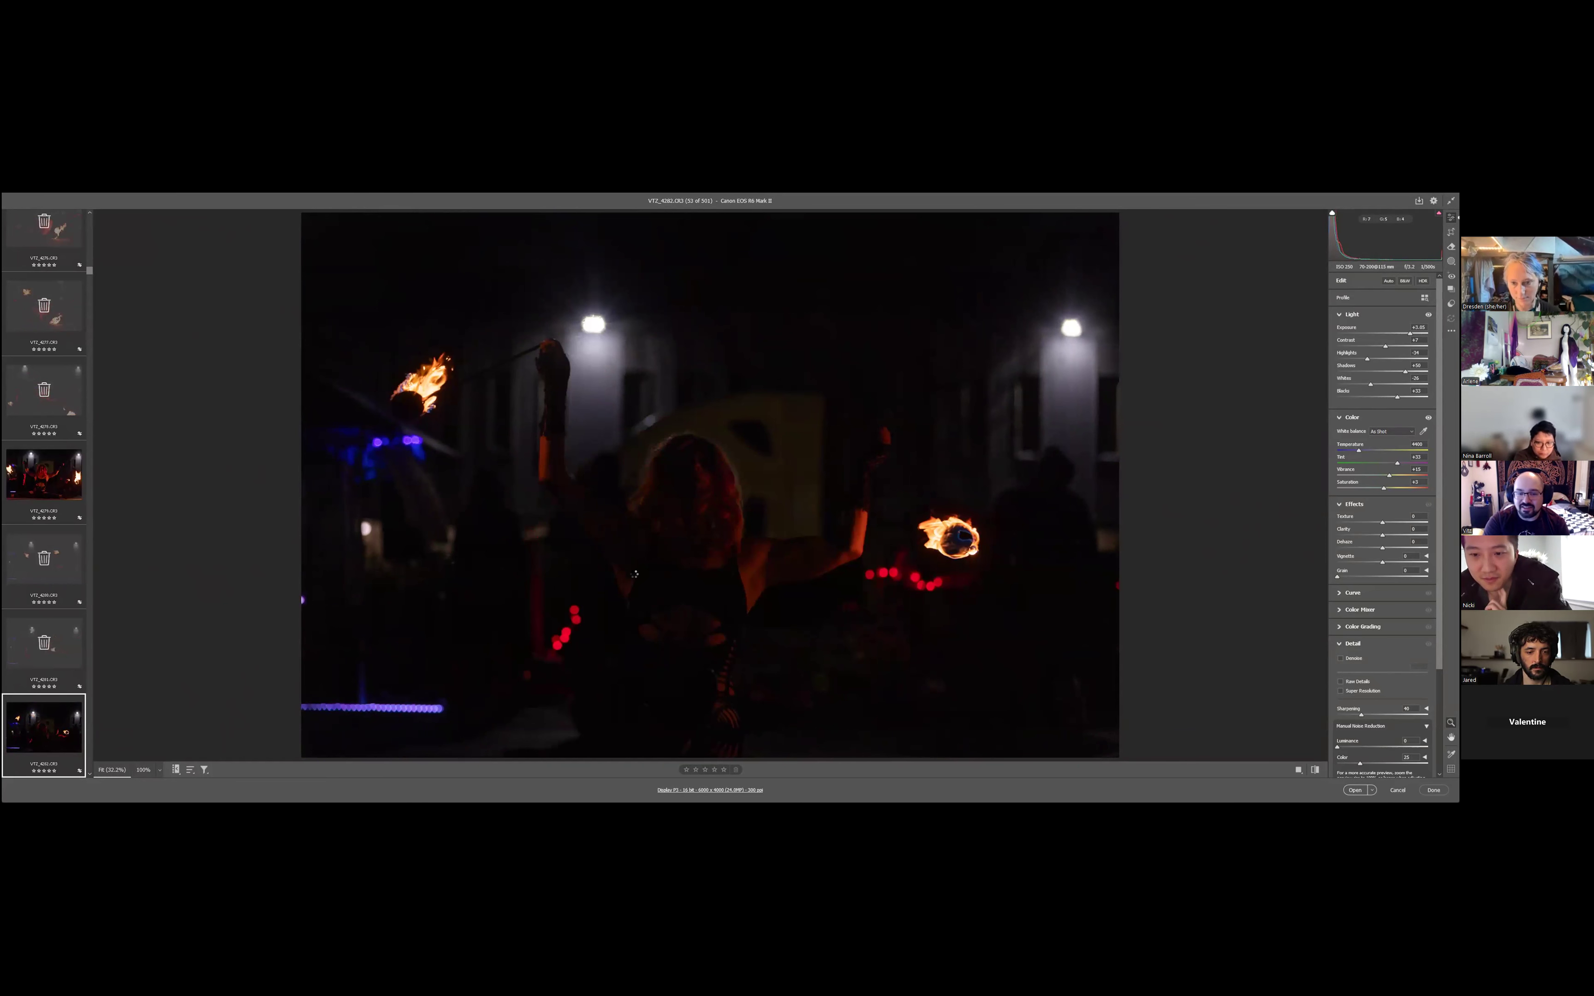
key(Right)
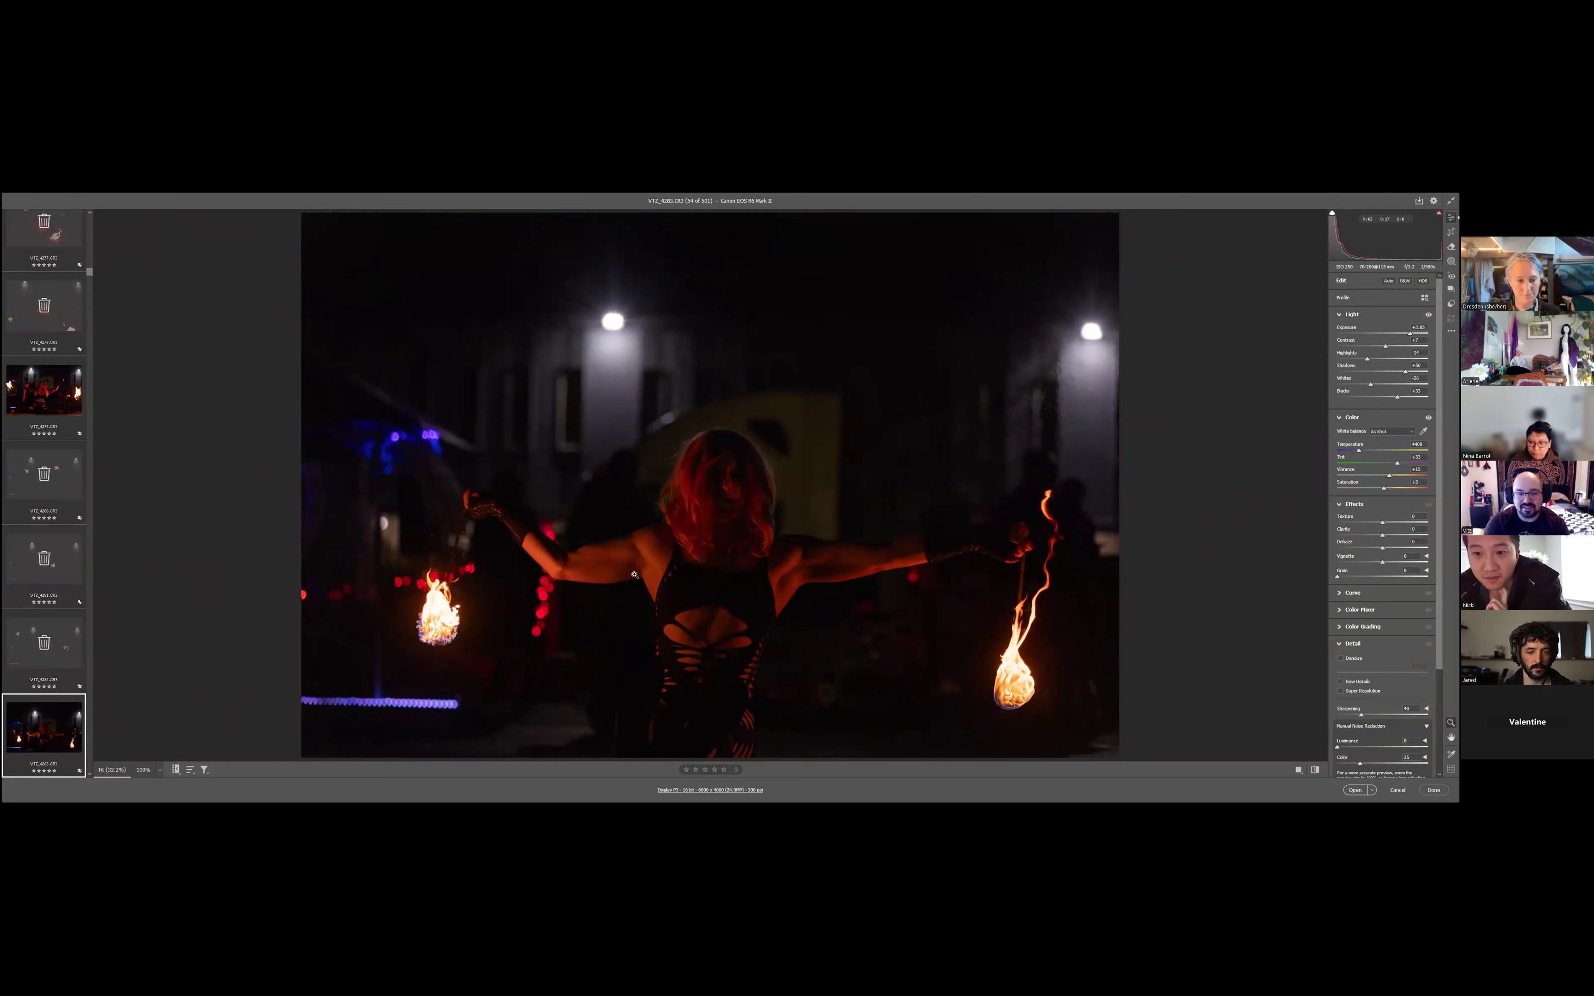
key(Right)
key(Right)
key(Right)
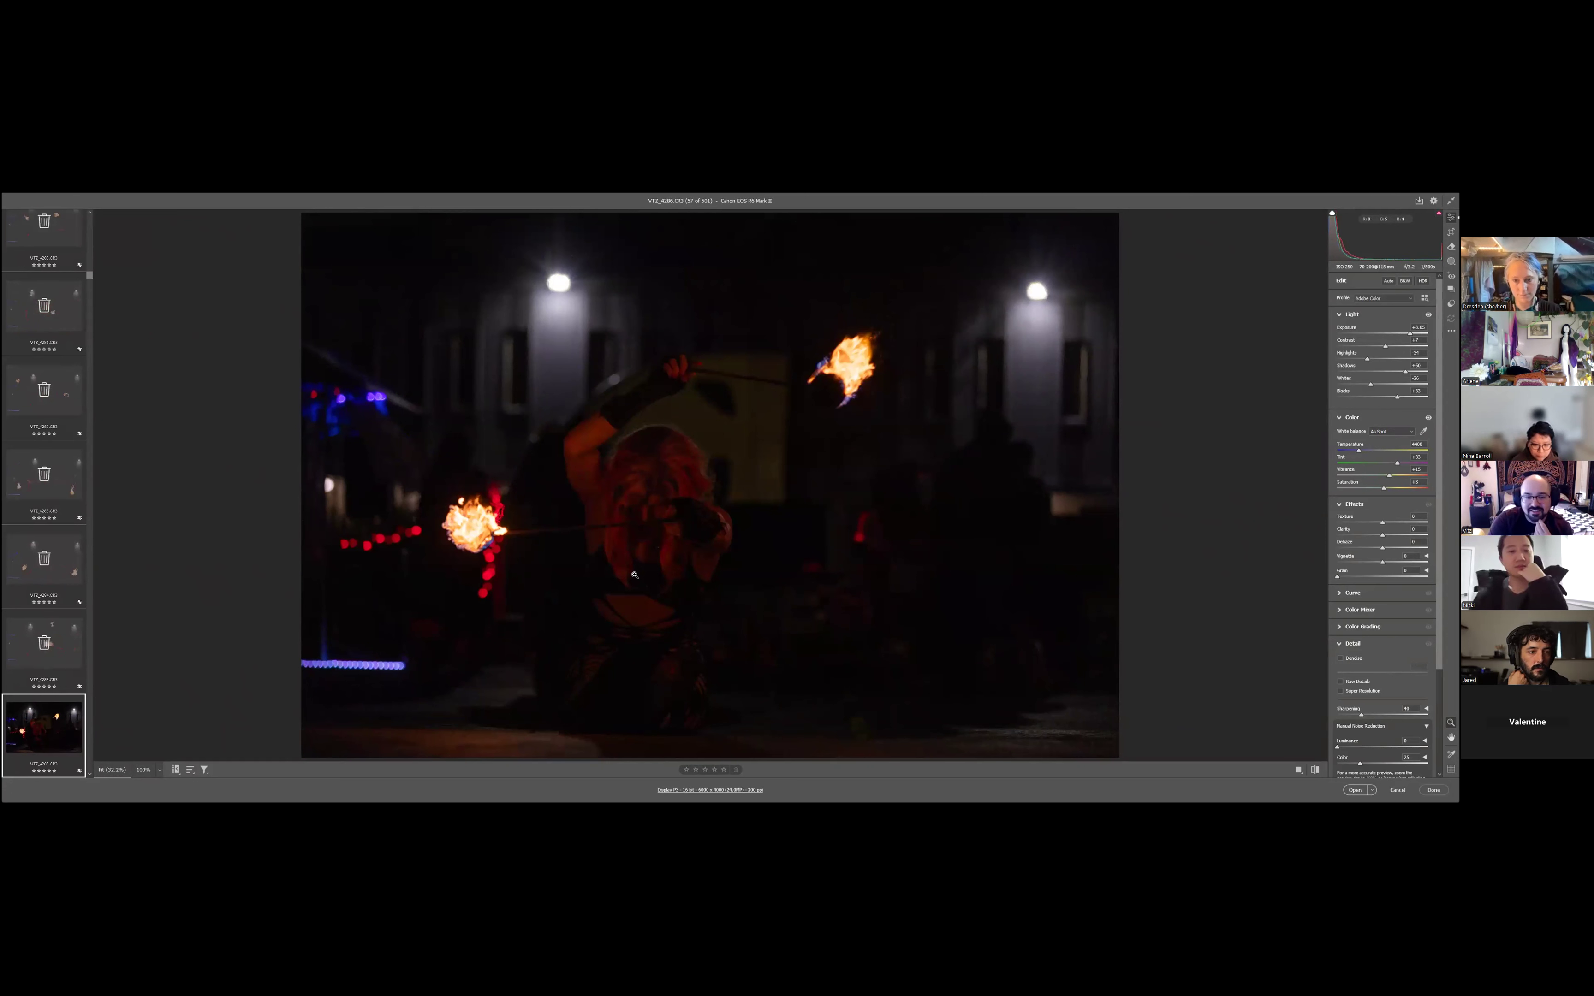
- Mark VT2_4286, VT2_4287, VT2_4289, VT2_4290 and VT2_4291 for deletion while keeping VT2_4288
key(Right)
key(Right)
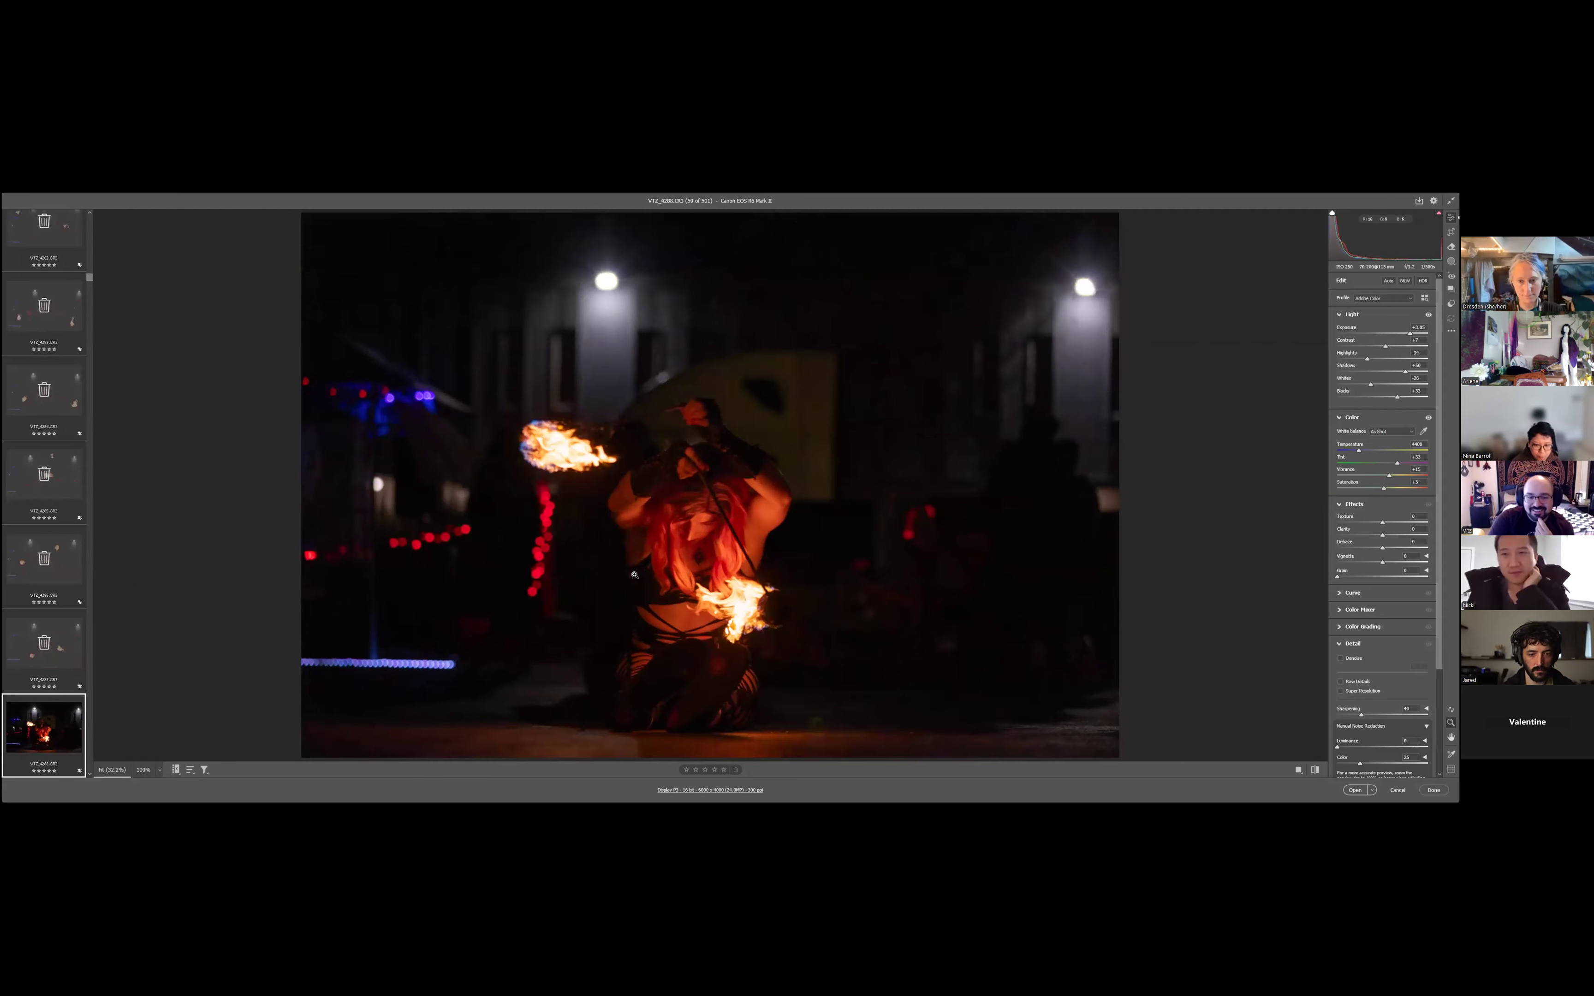
key(Right)
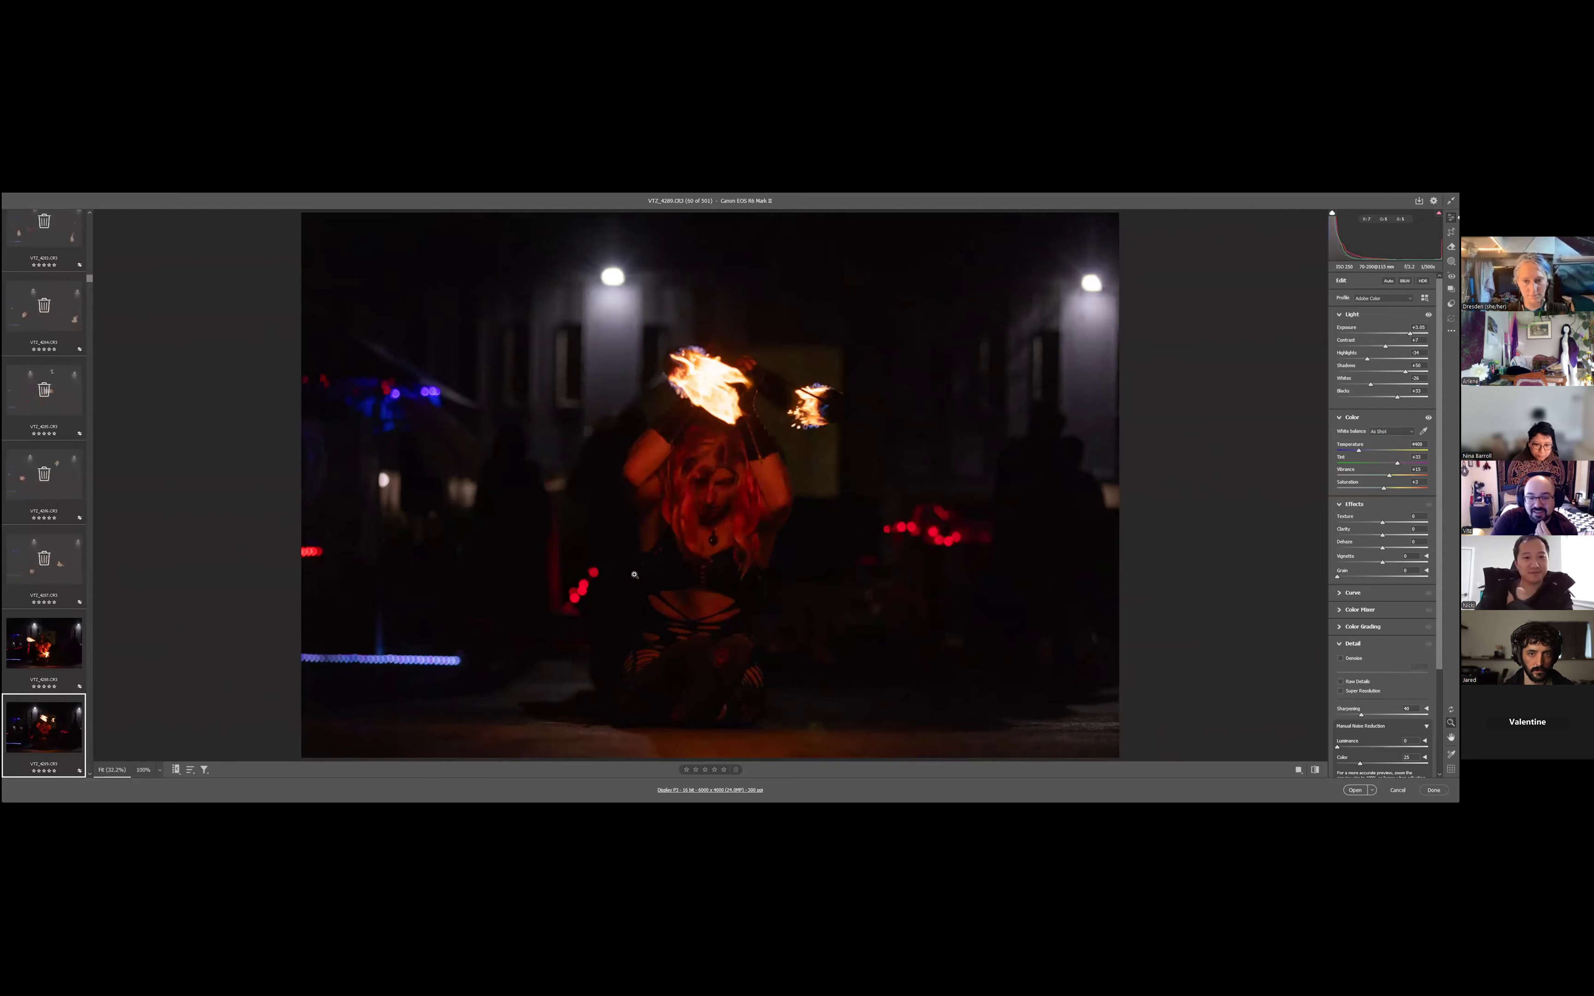
key(Right)
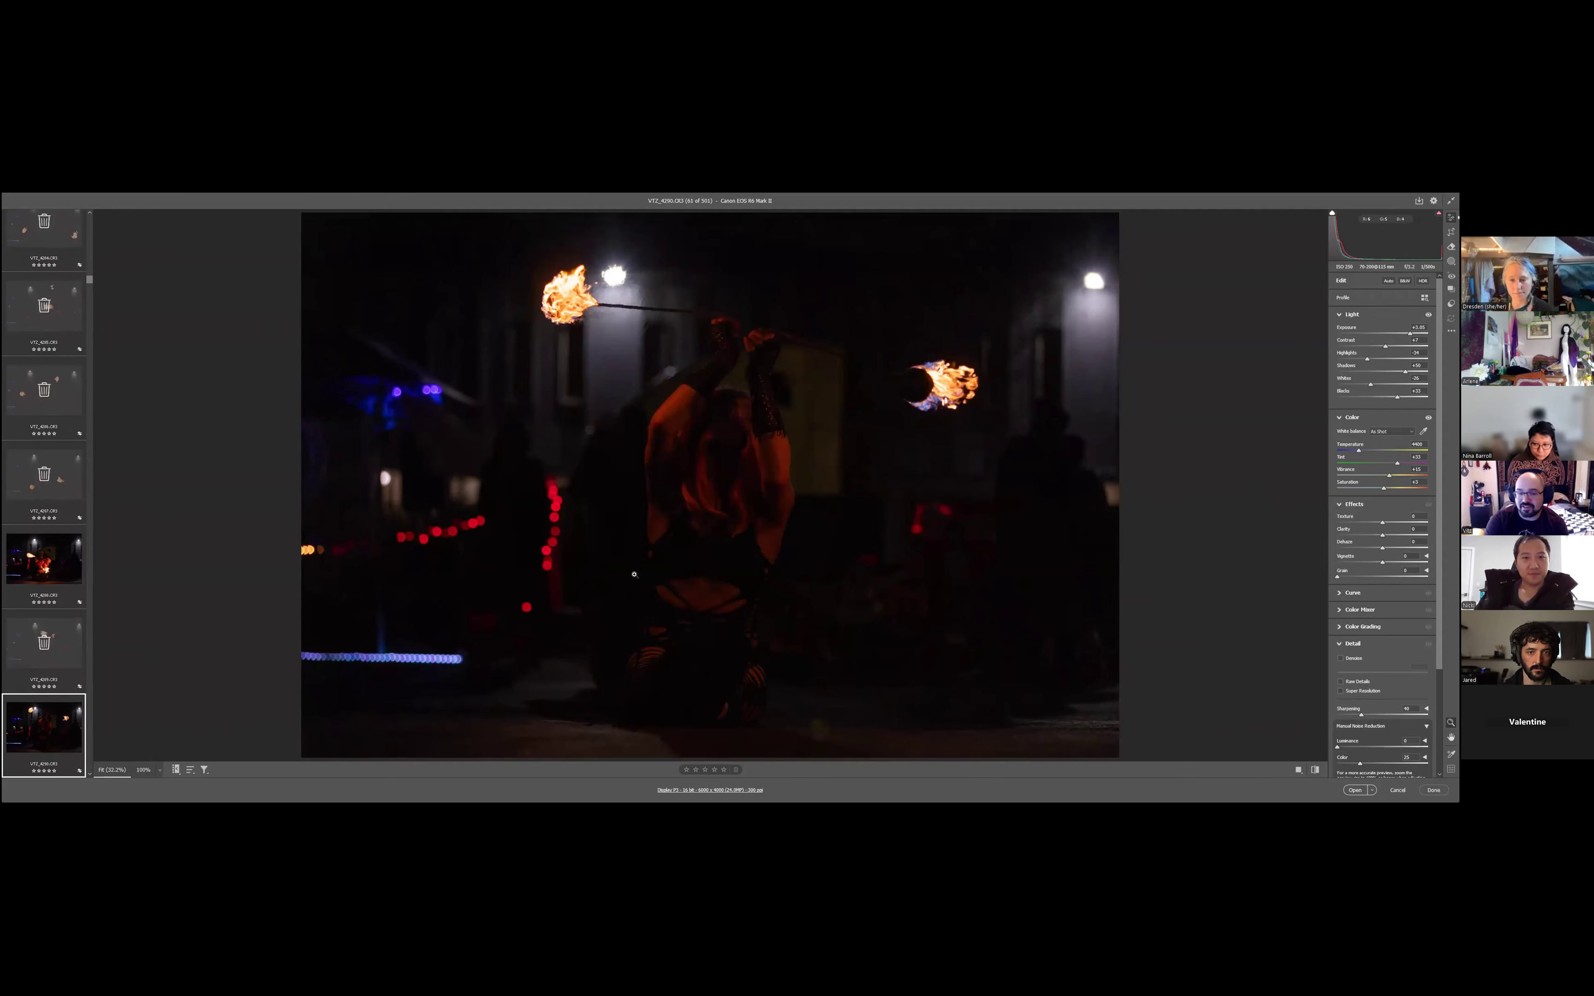
key(Right)
key(Right)
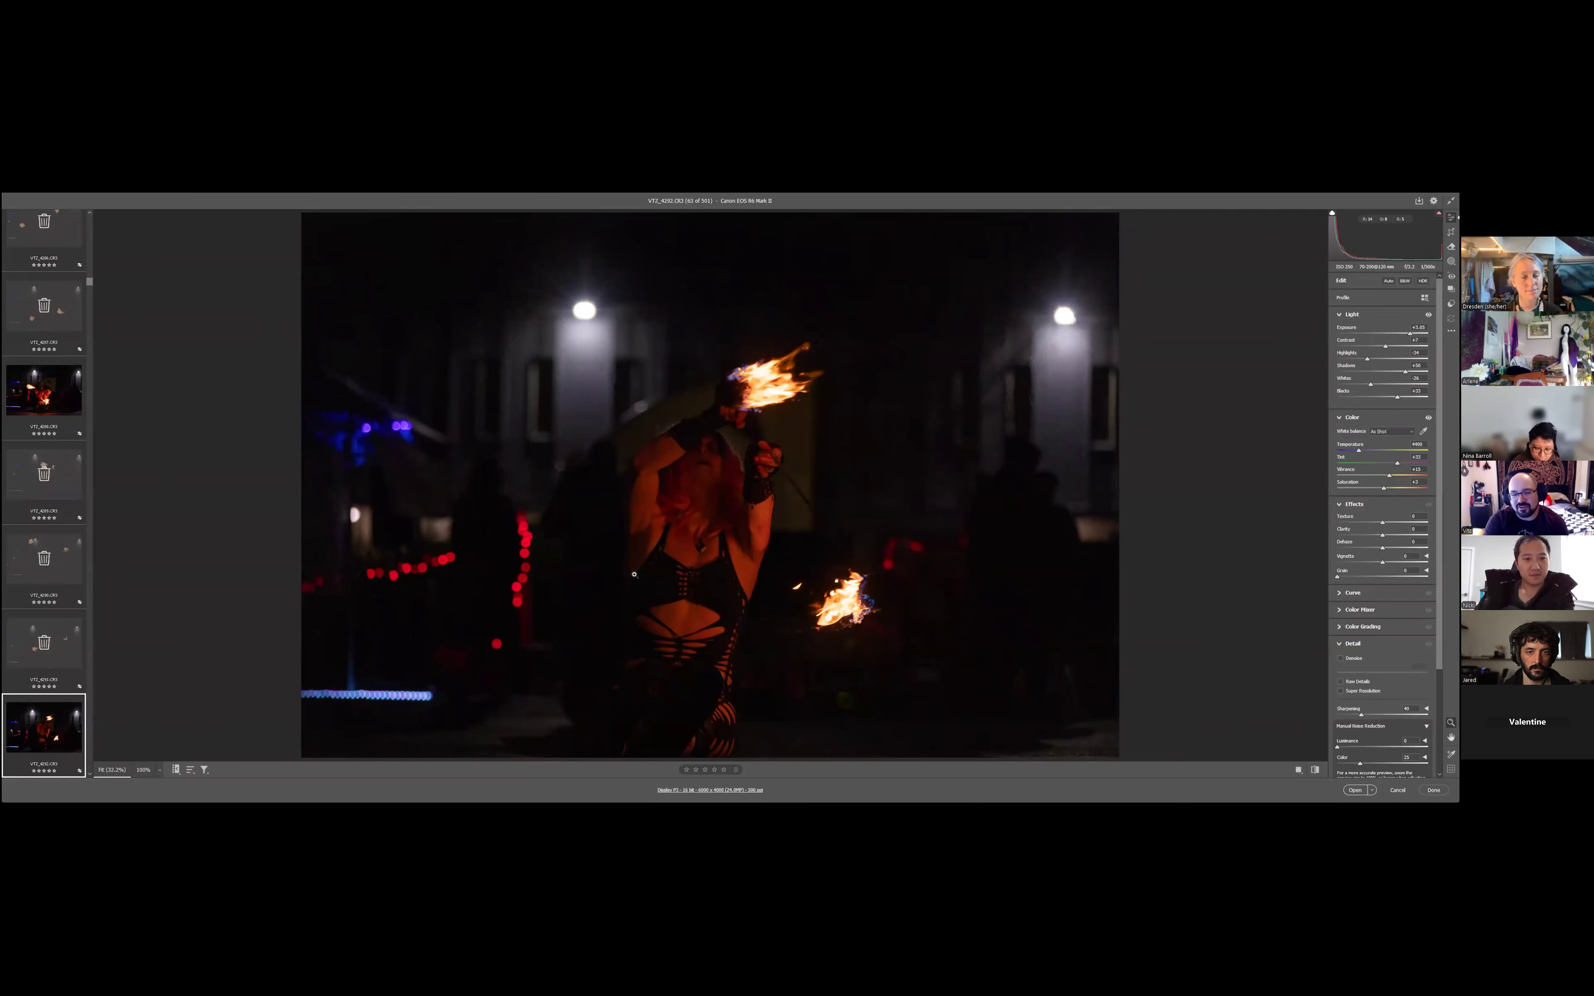
- Mark the photos VT2_4292 to VT2_4295 for deletion and keep VT2_4296
key(Right)
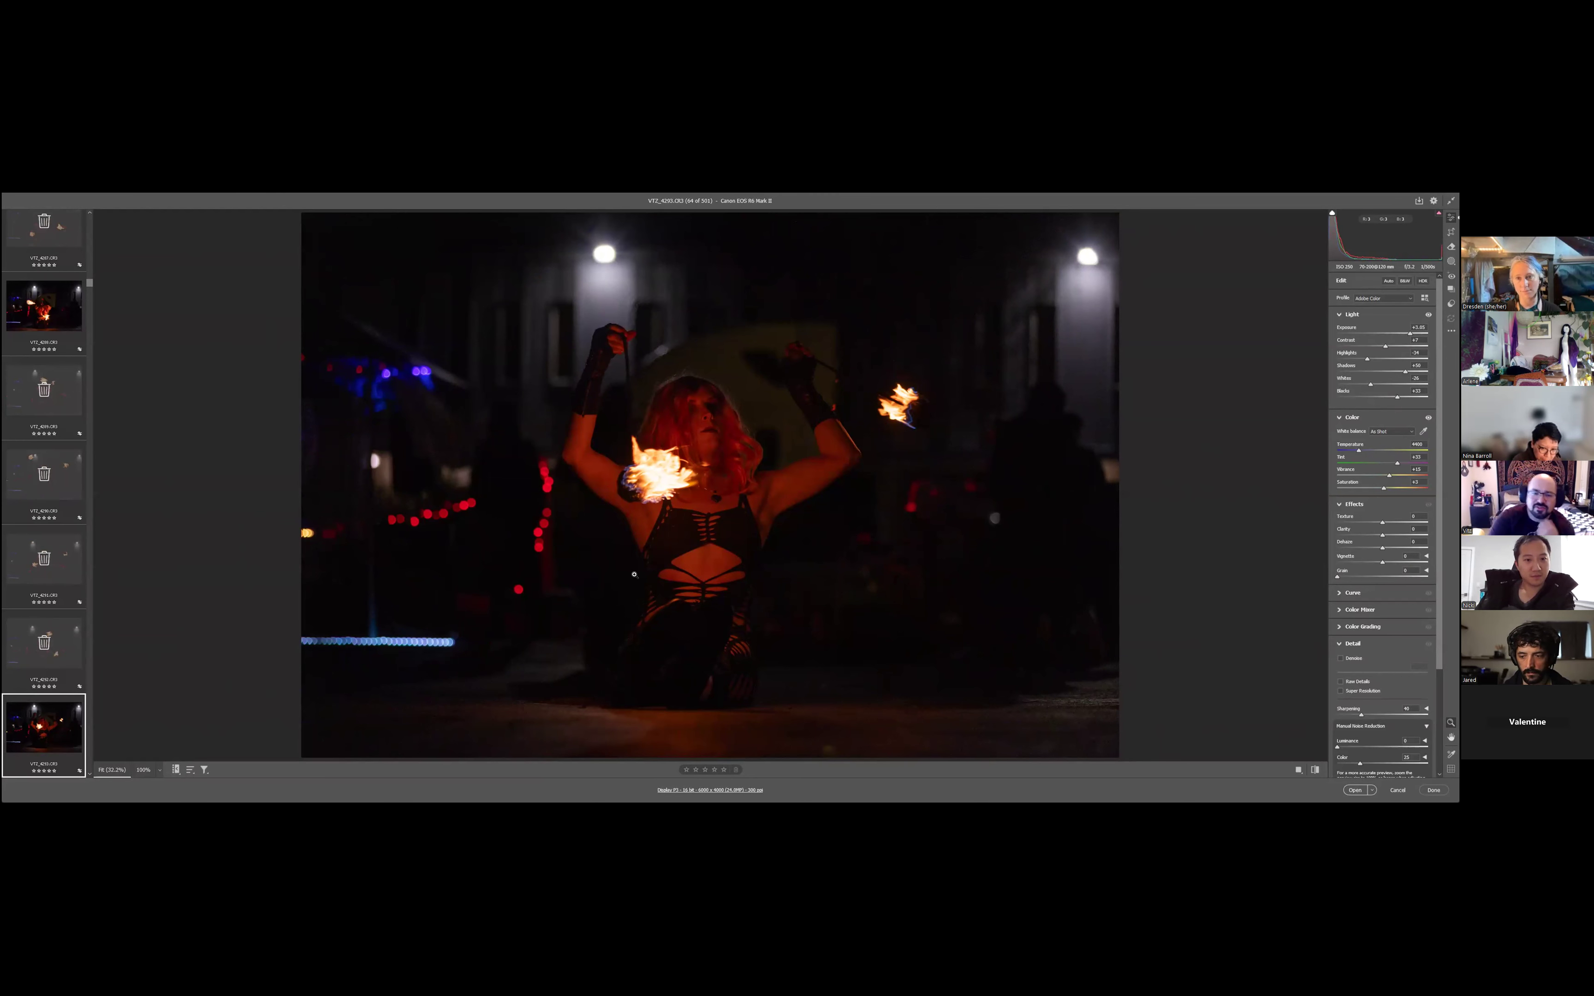
key(Right)
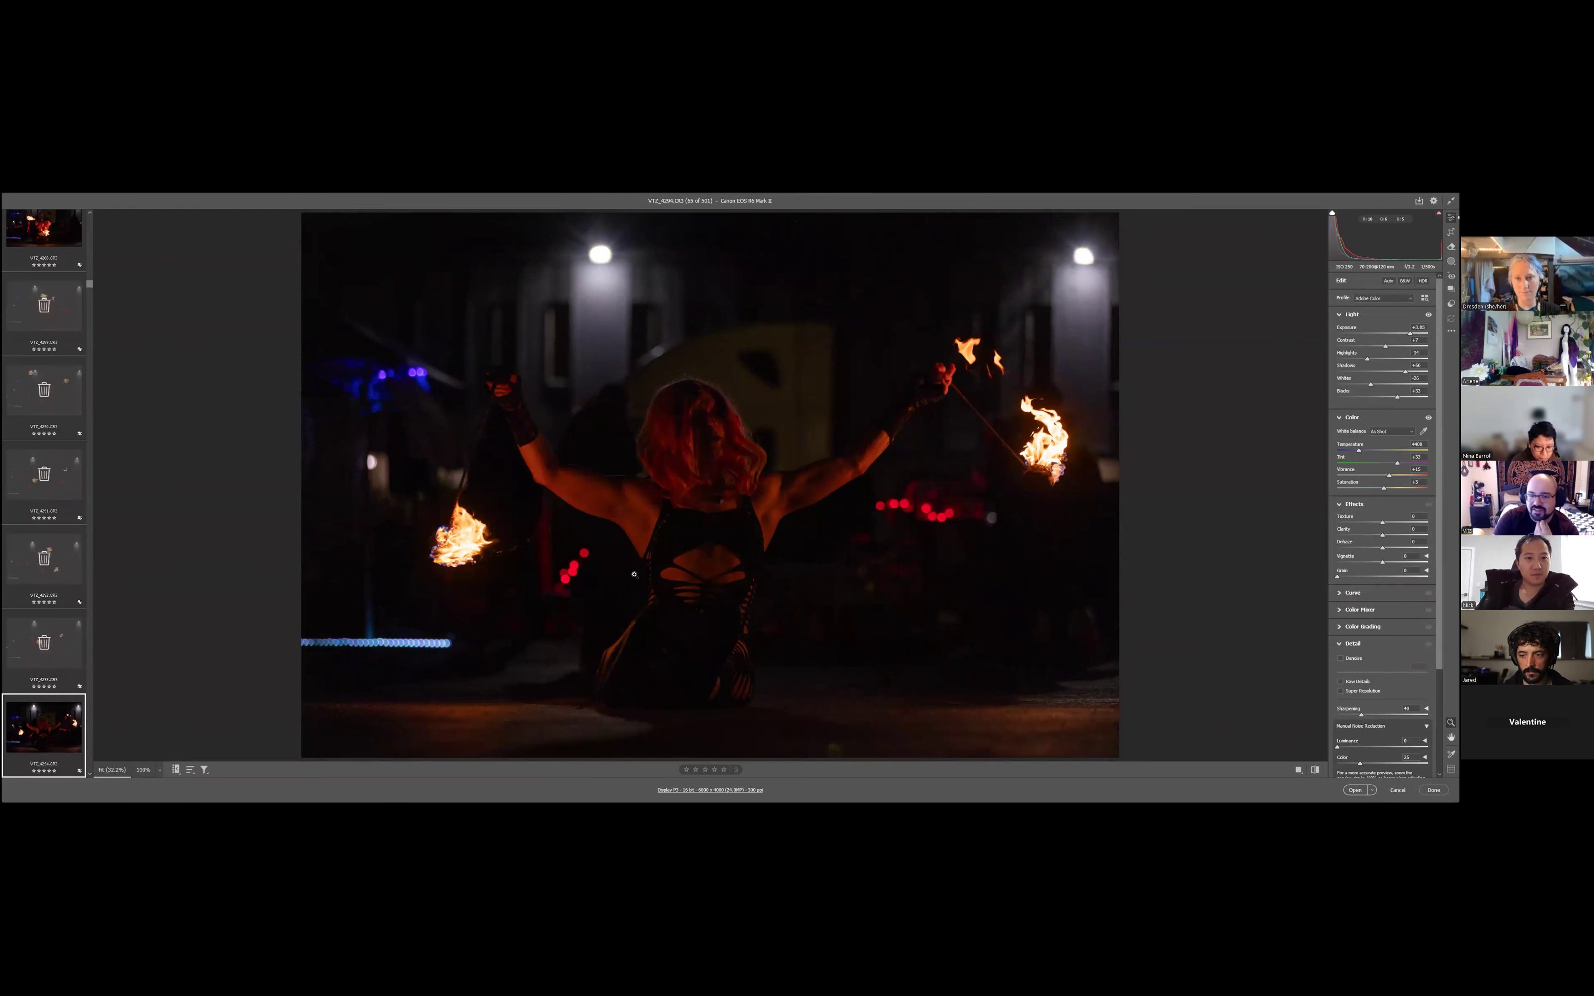
key(Right)
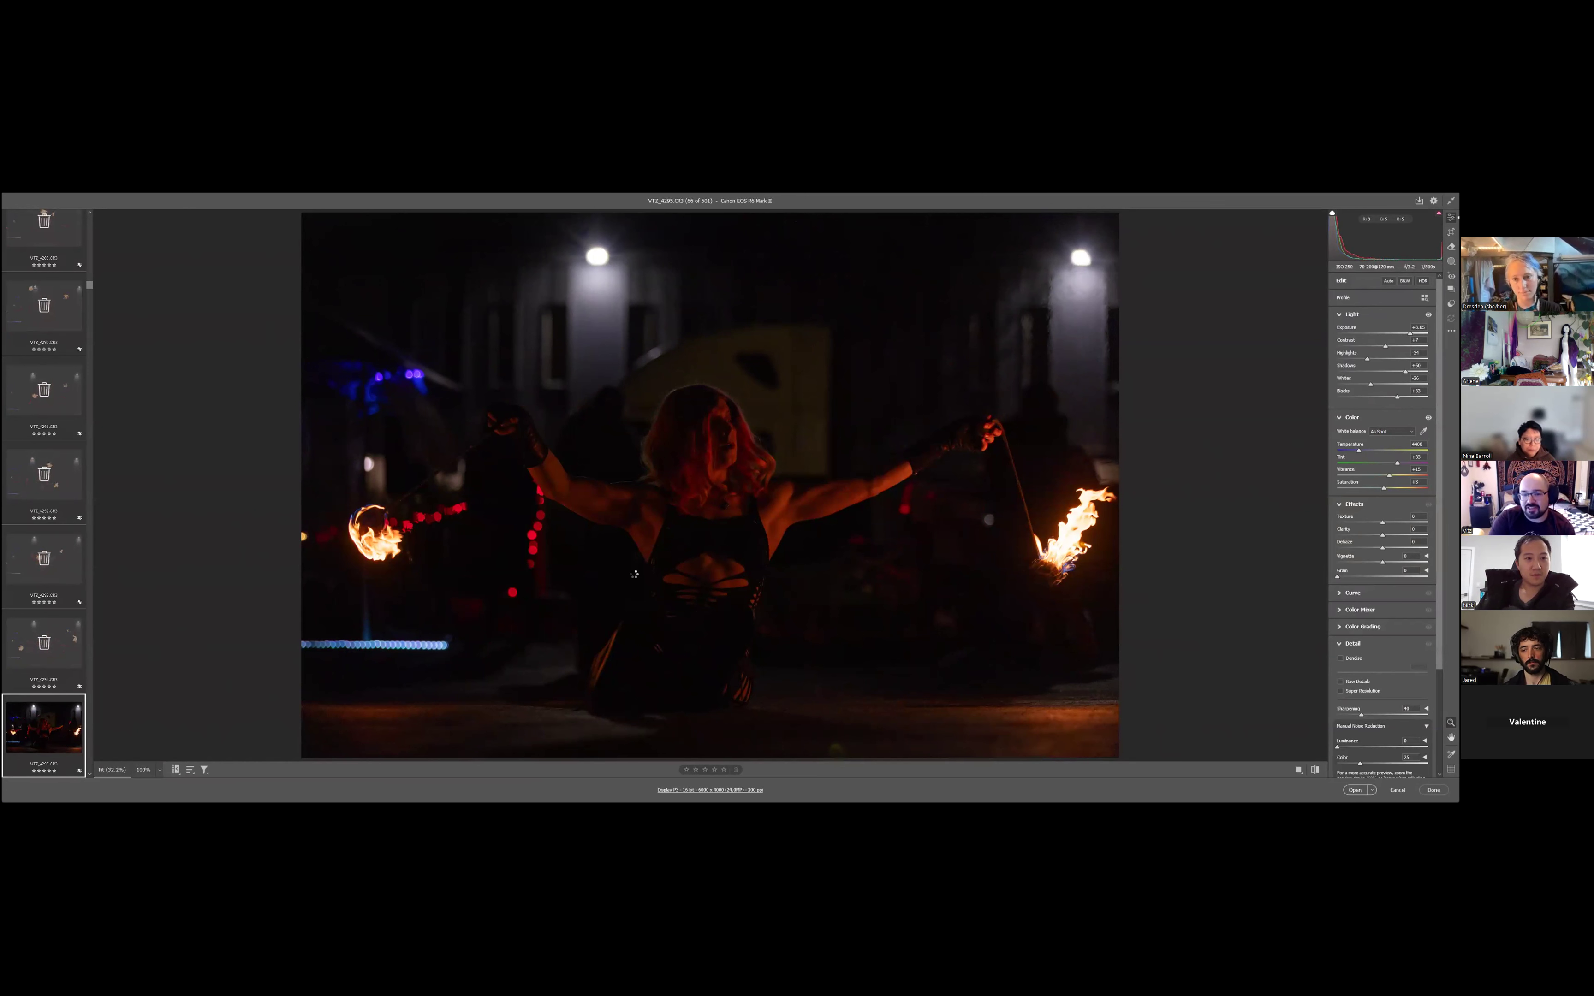
key(Right)
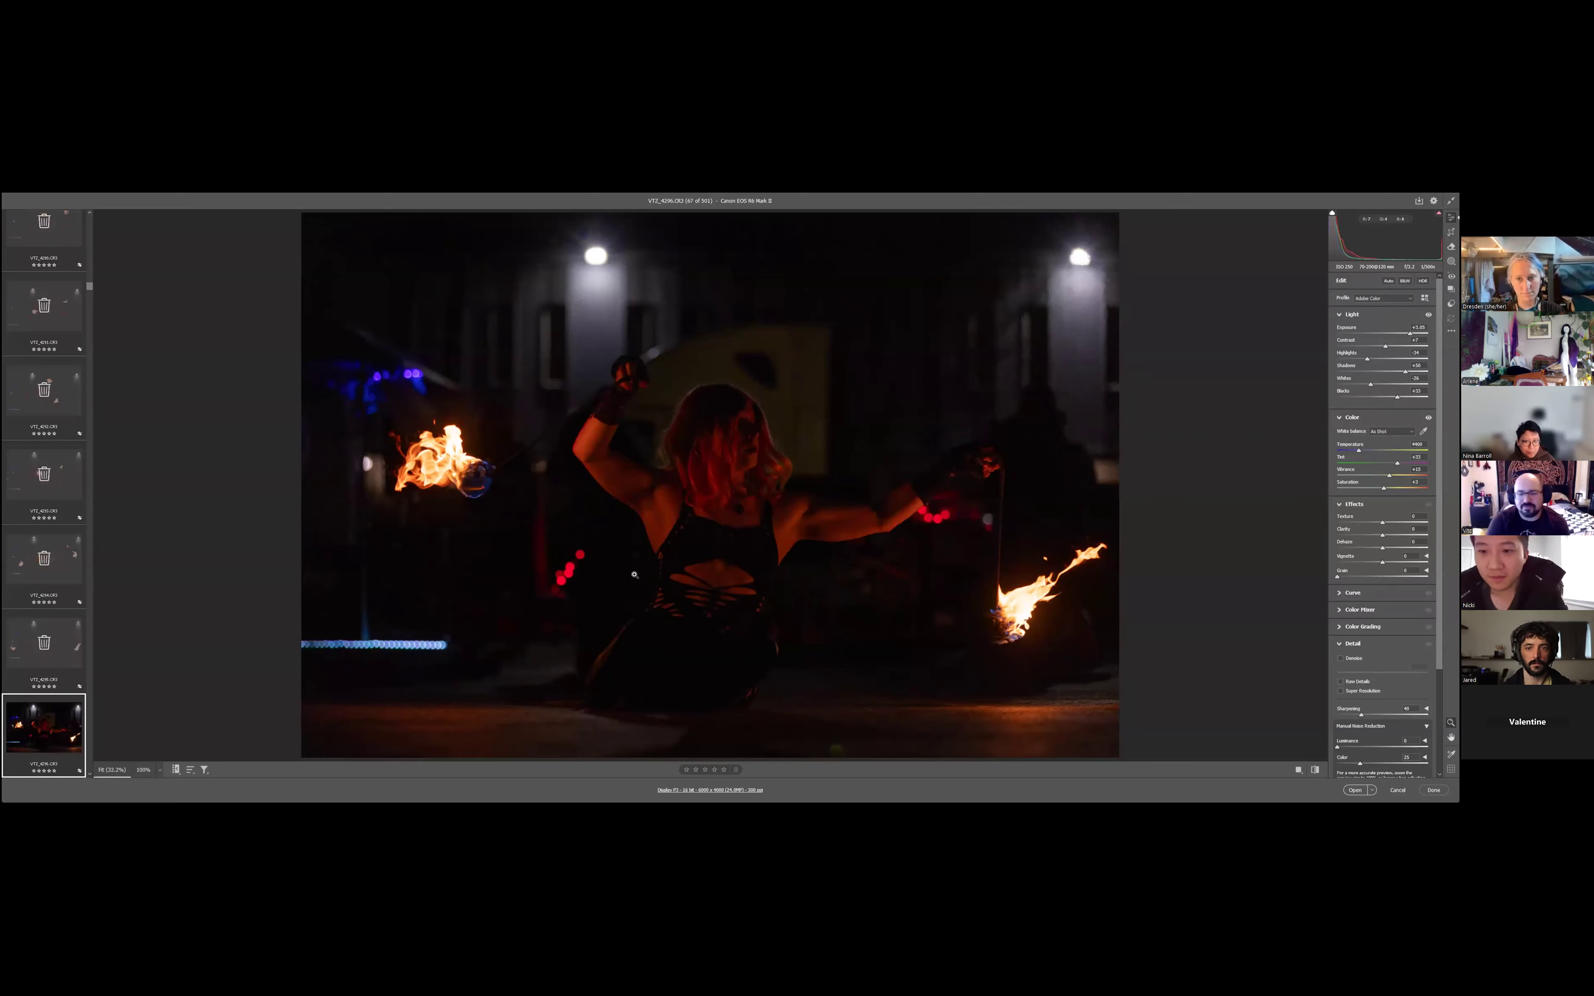
key(Right)
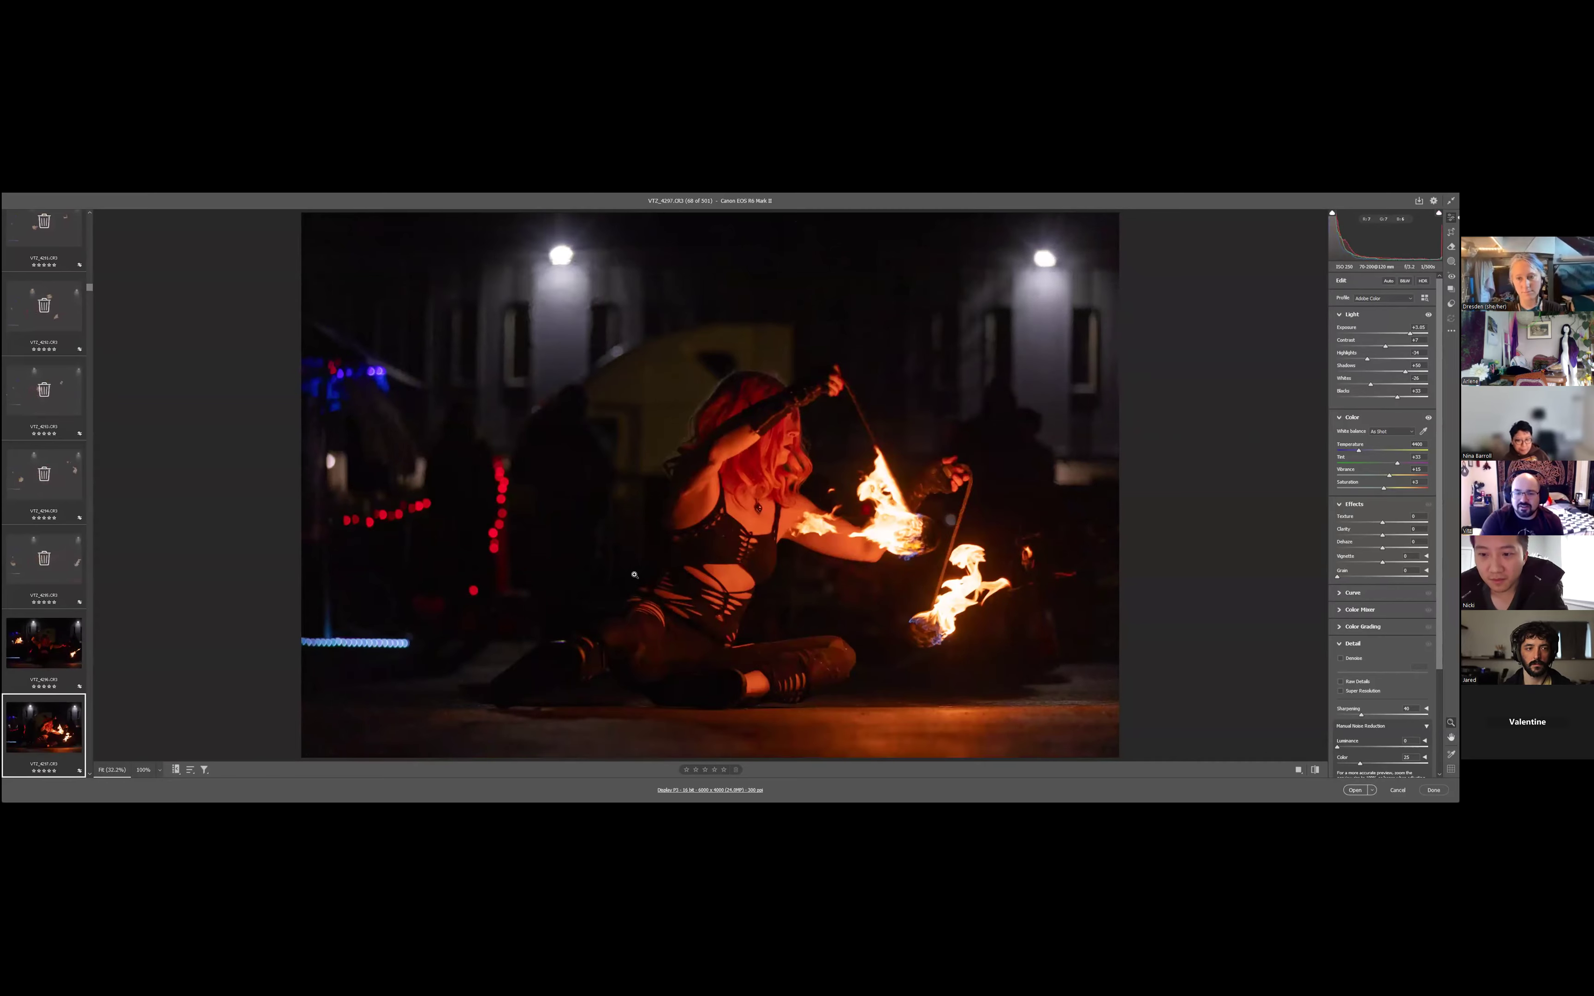
- Mark VT2_4297, VT2_4298, VT2_4299, VT2_4301 and VT2_4302 for deletion while keeping VT2_4300
key(Right)
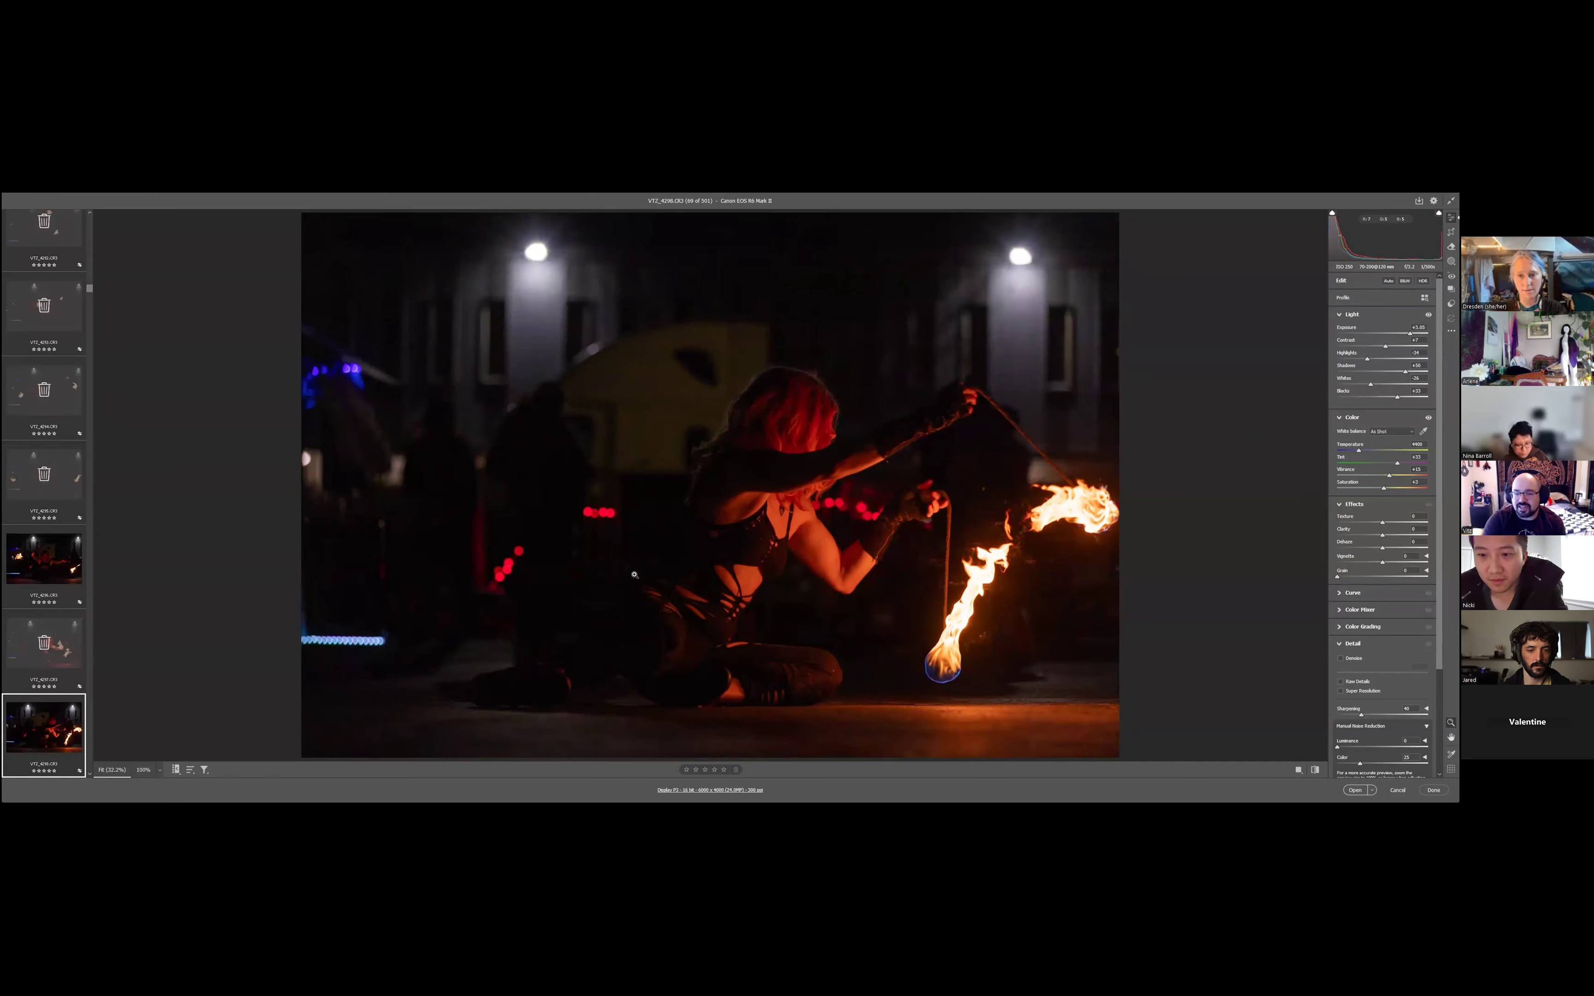
key(Right)
key(Right)
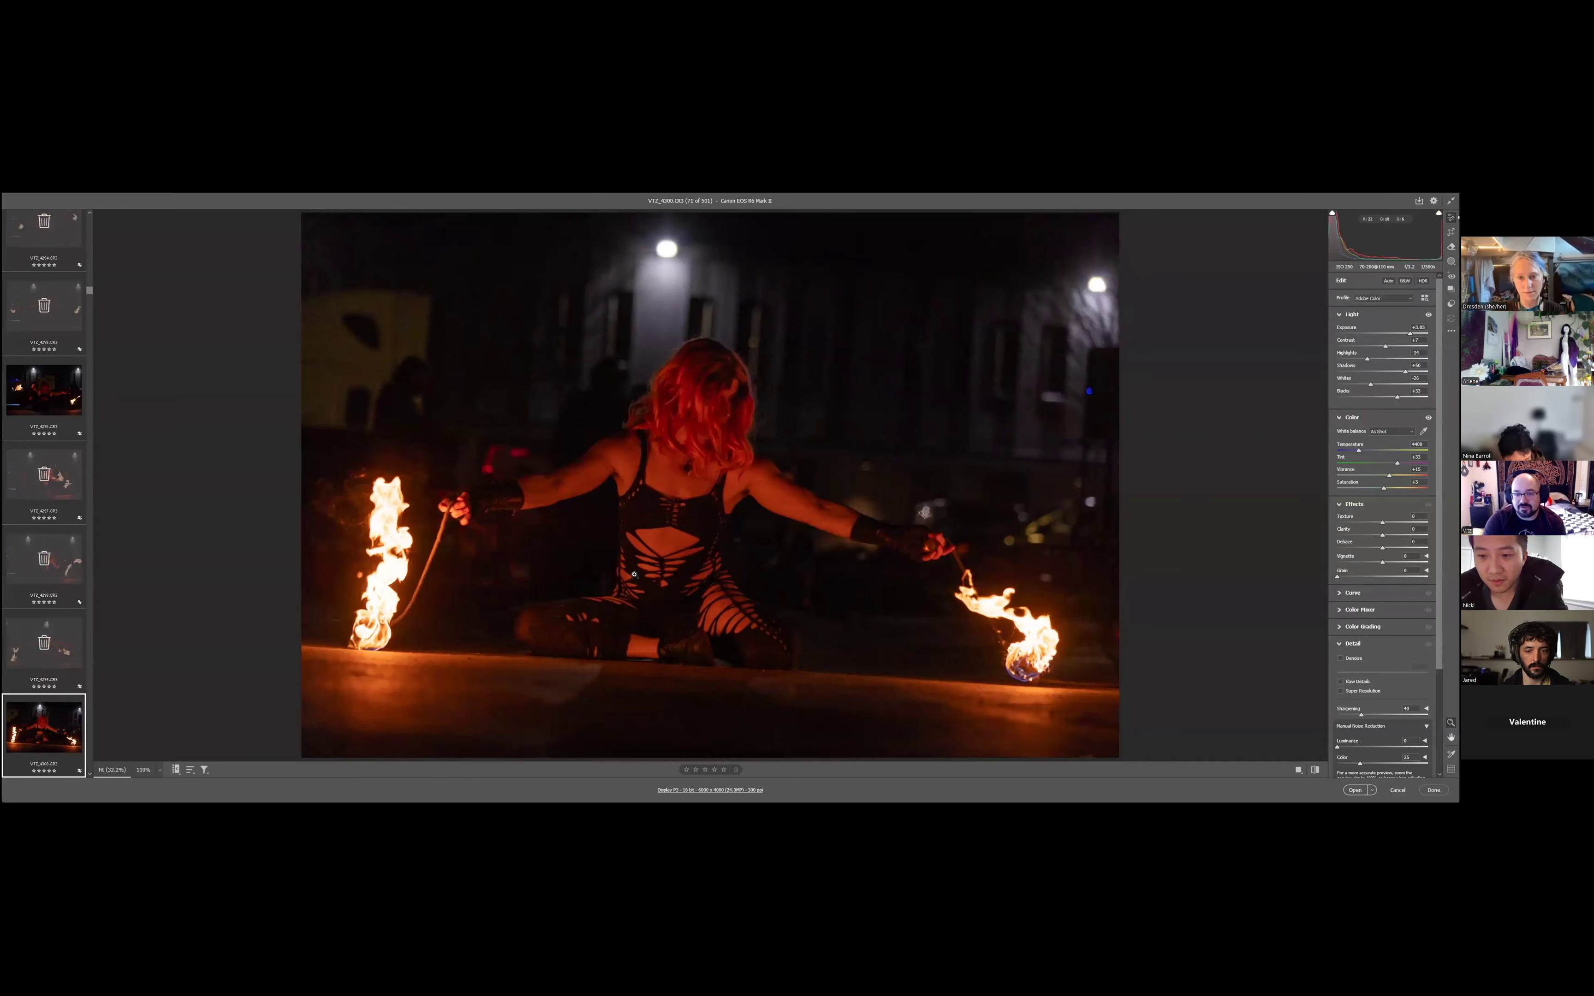
key(Right)
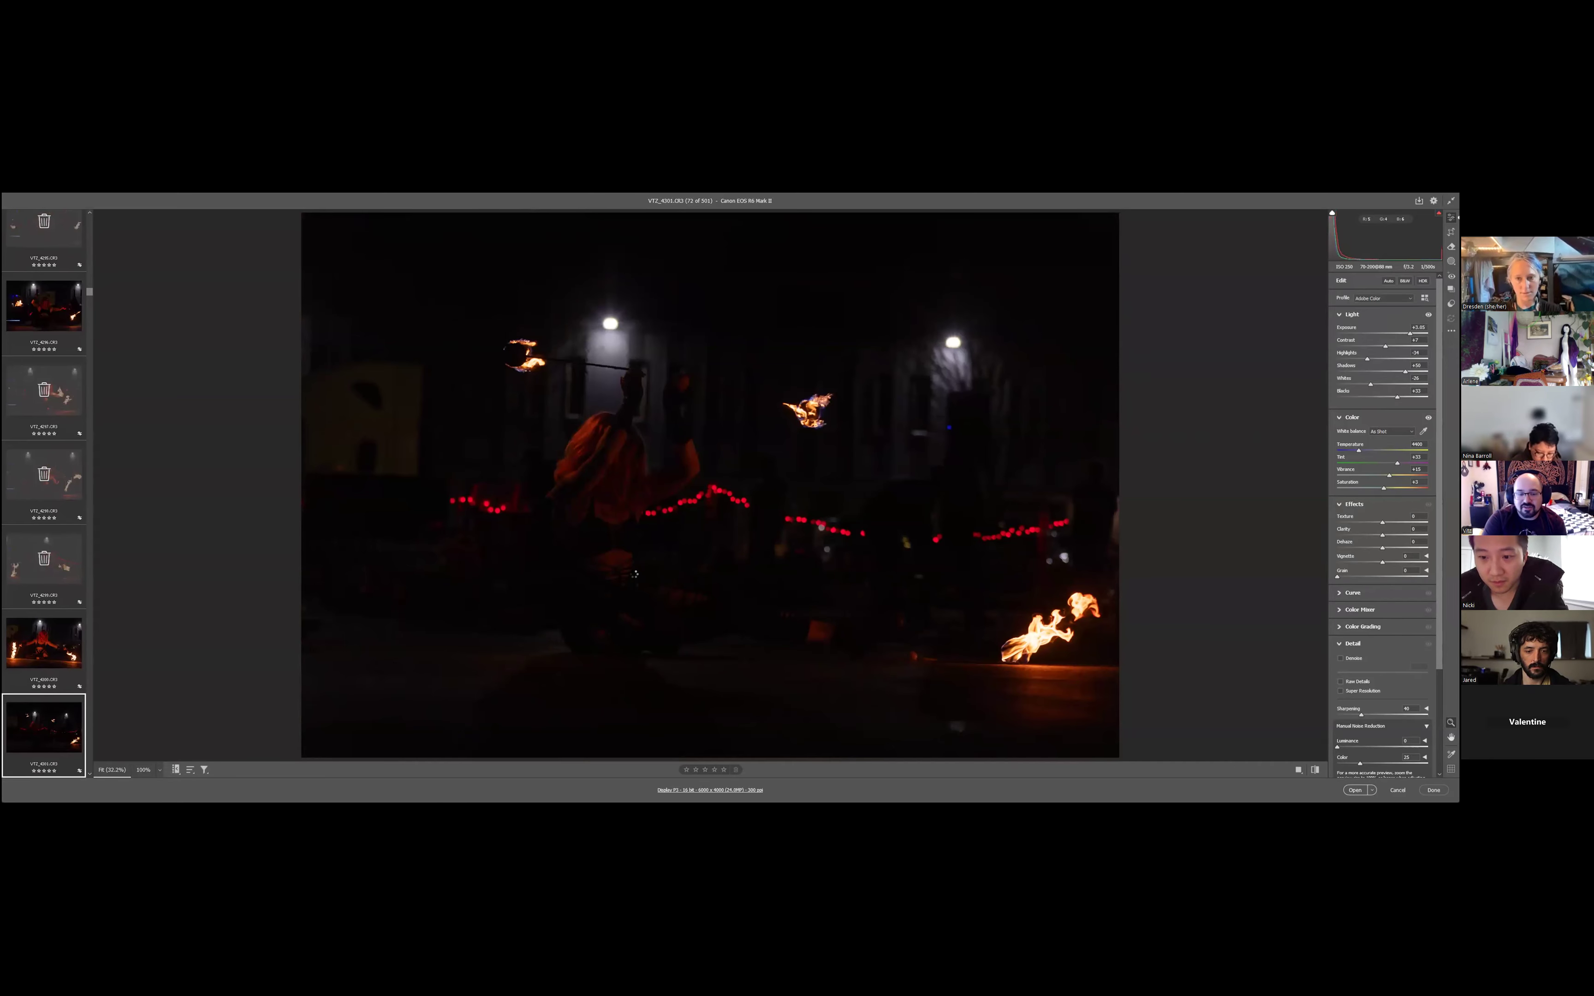
key(Right)
- Mark the photos VT2_4303 to VT2_4307 for deletion
key(Right)
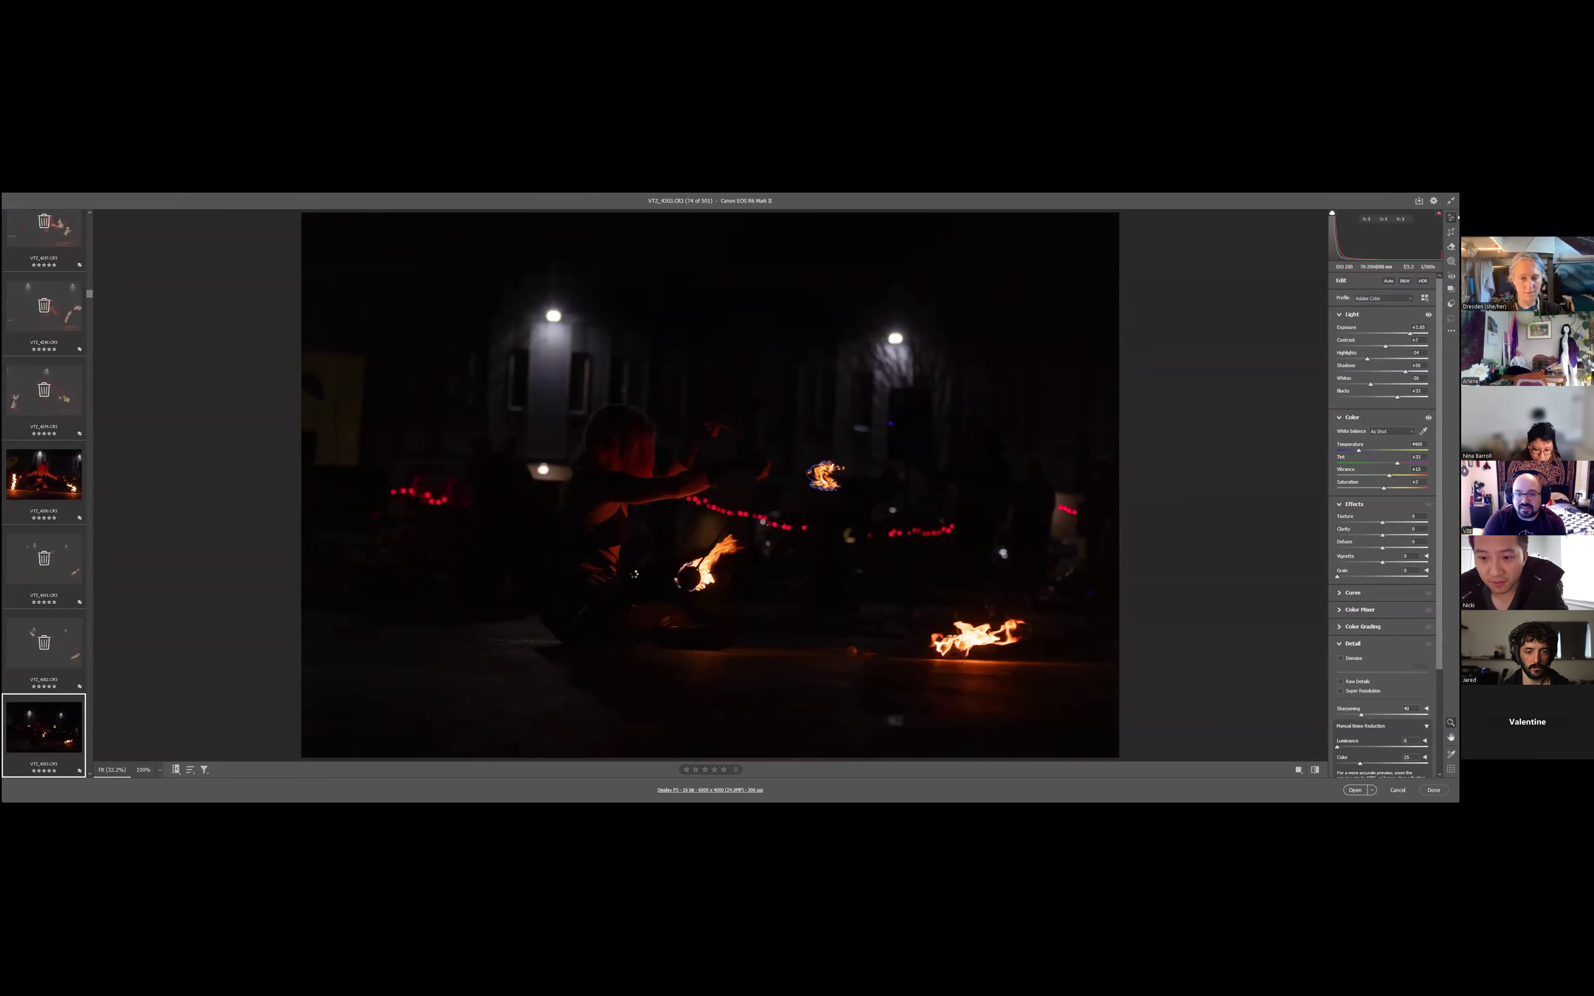
key(Right)
key(Right)
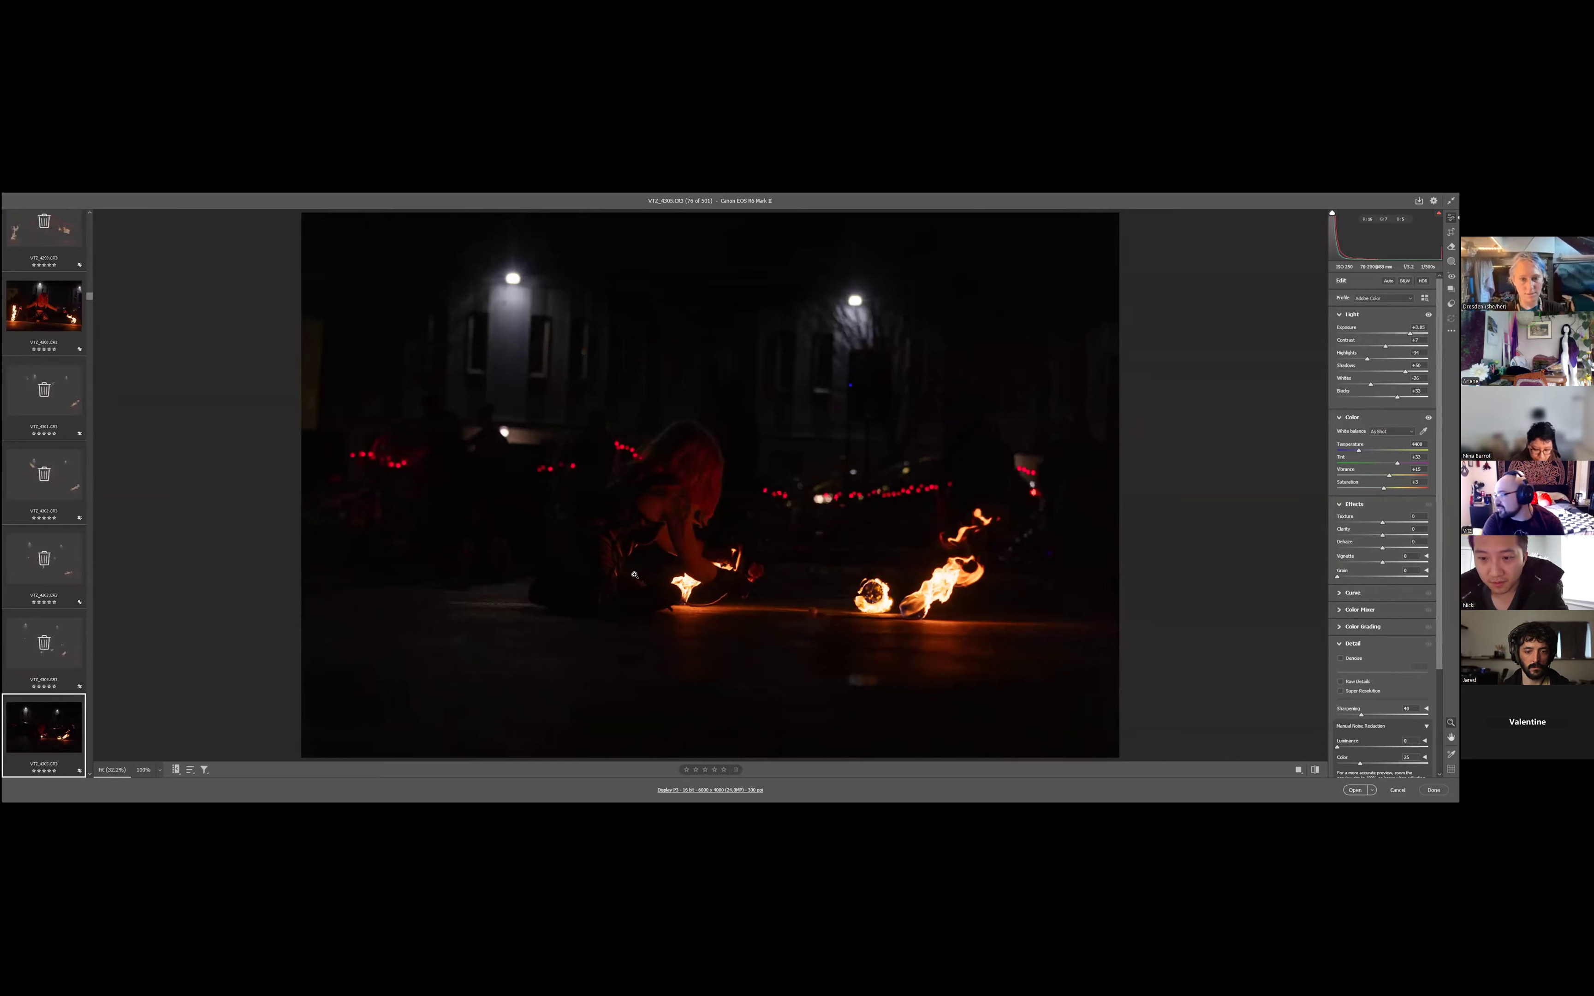
key(Right)
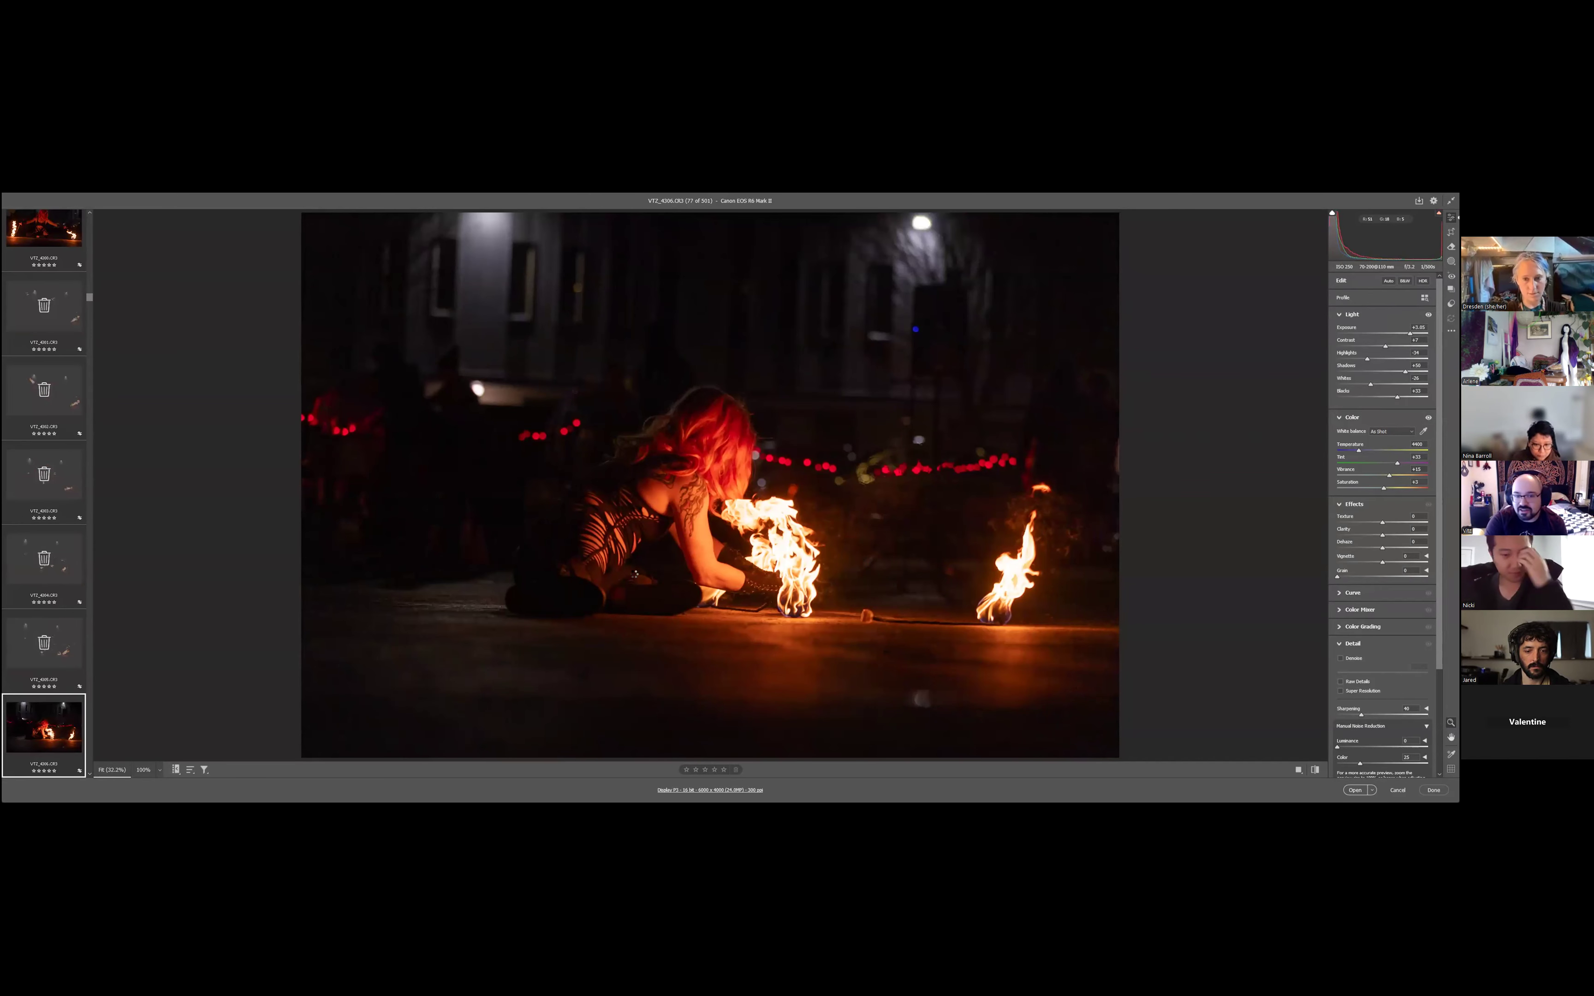
key(Right)
key(Right)
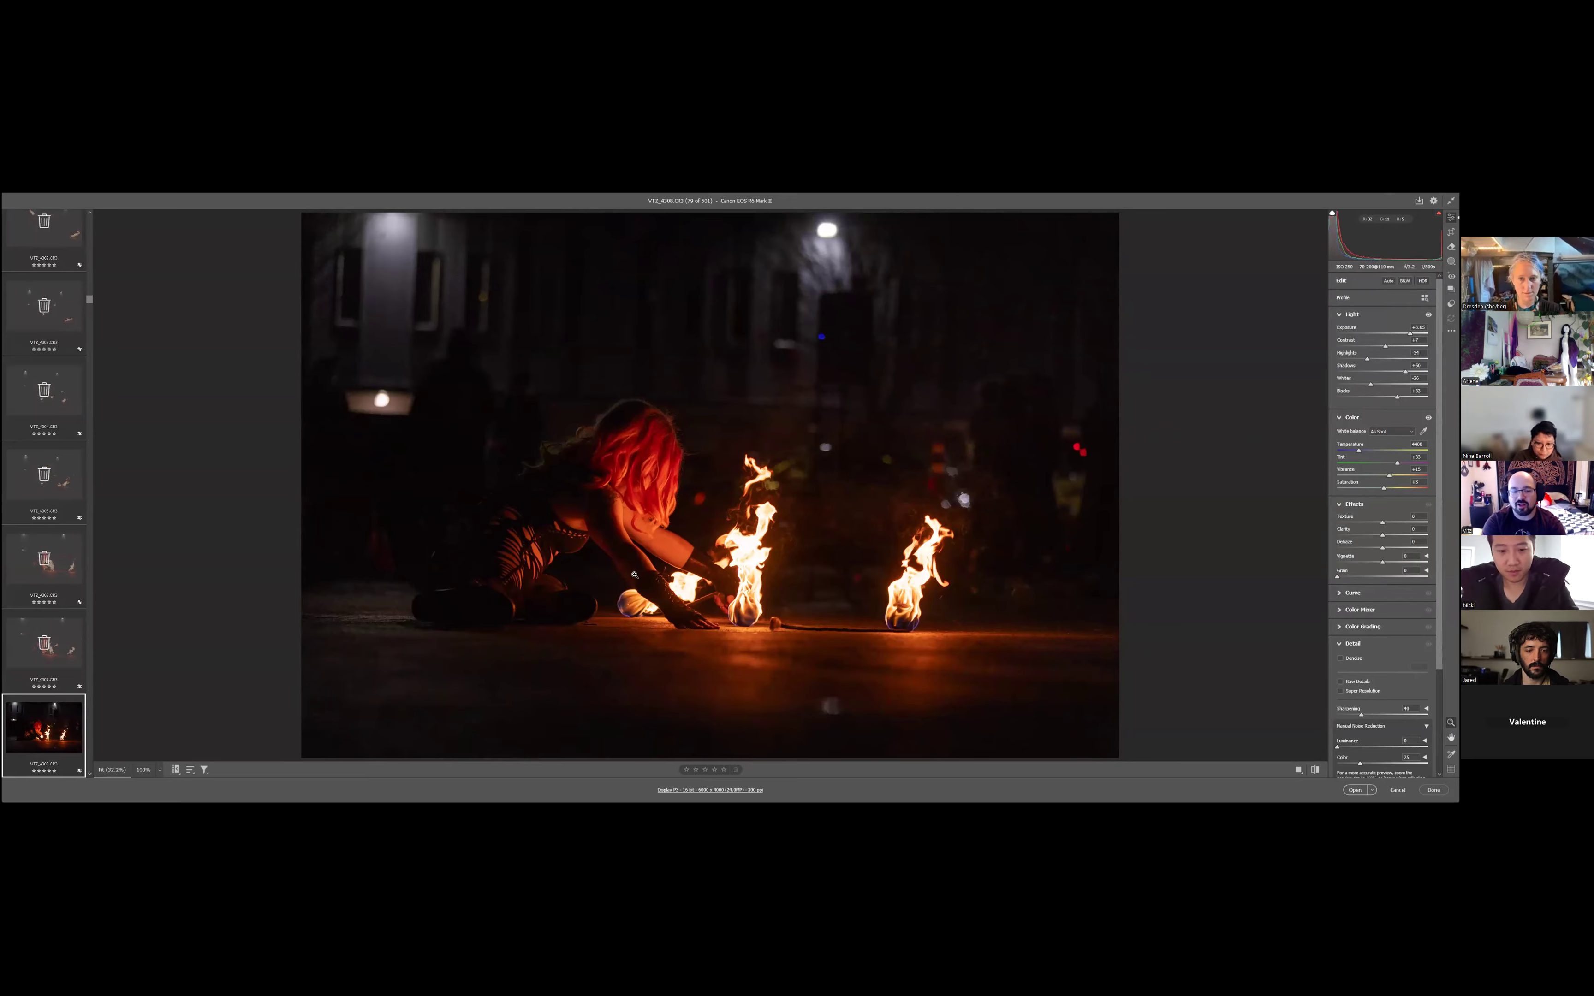
- Keep VT2_4308, and lower the Highlights of VT2_4309 to recover detail in the flames
key(Right)
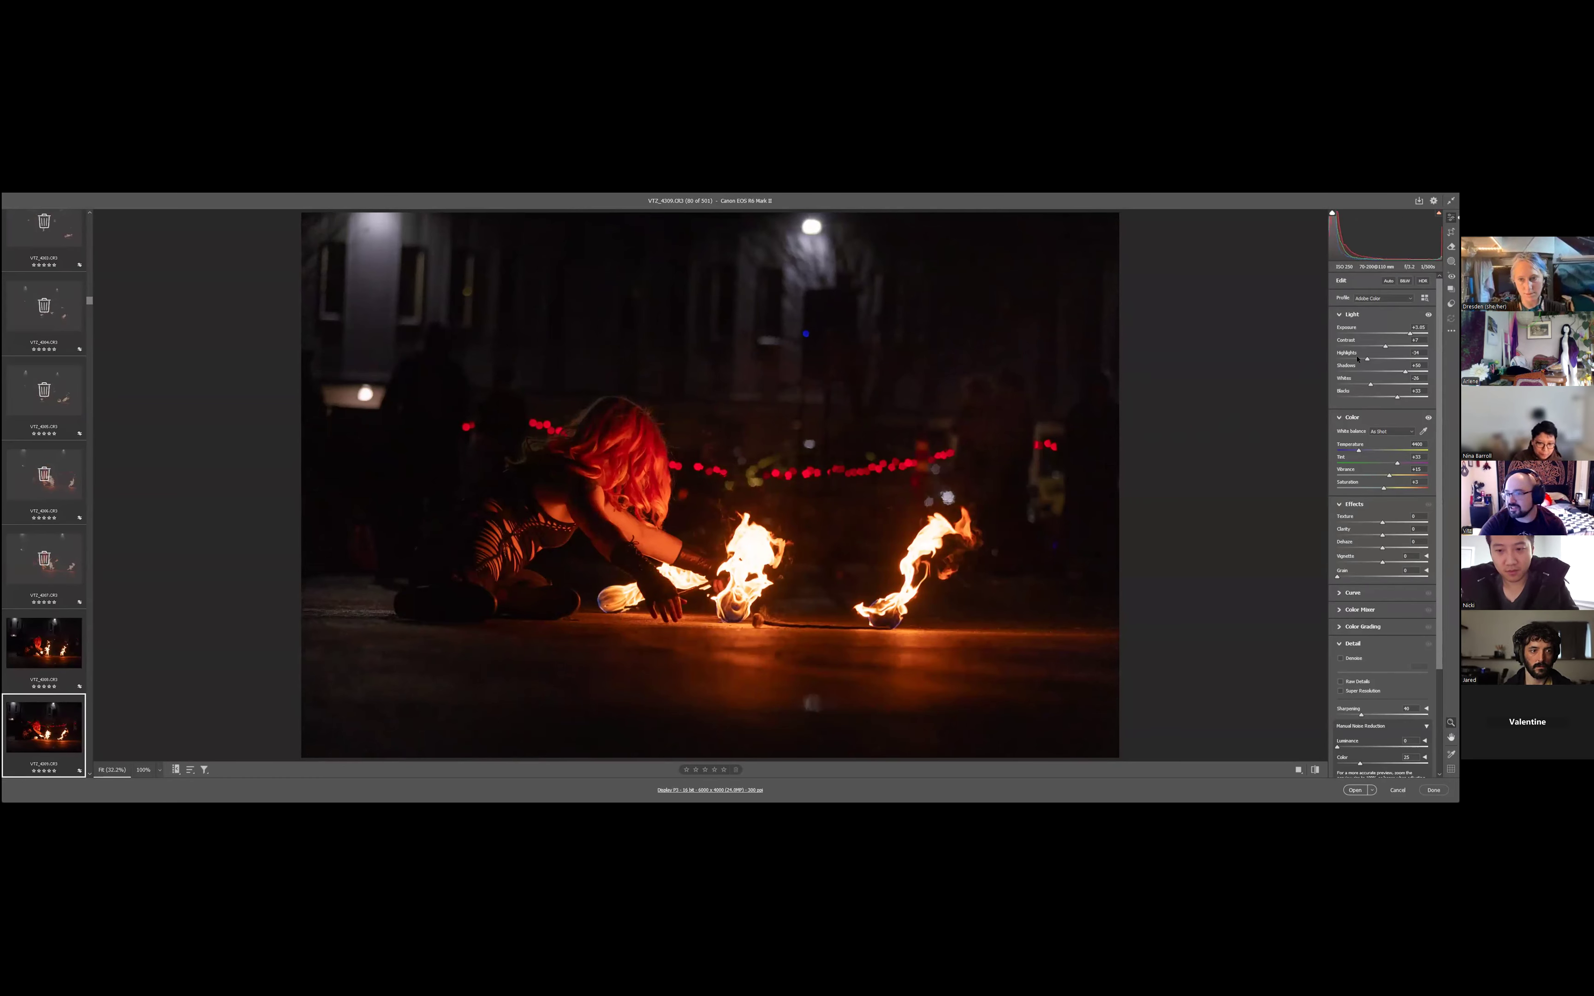
drag(1366, 359, 1353, 359)
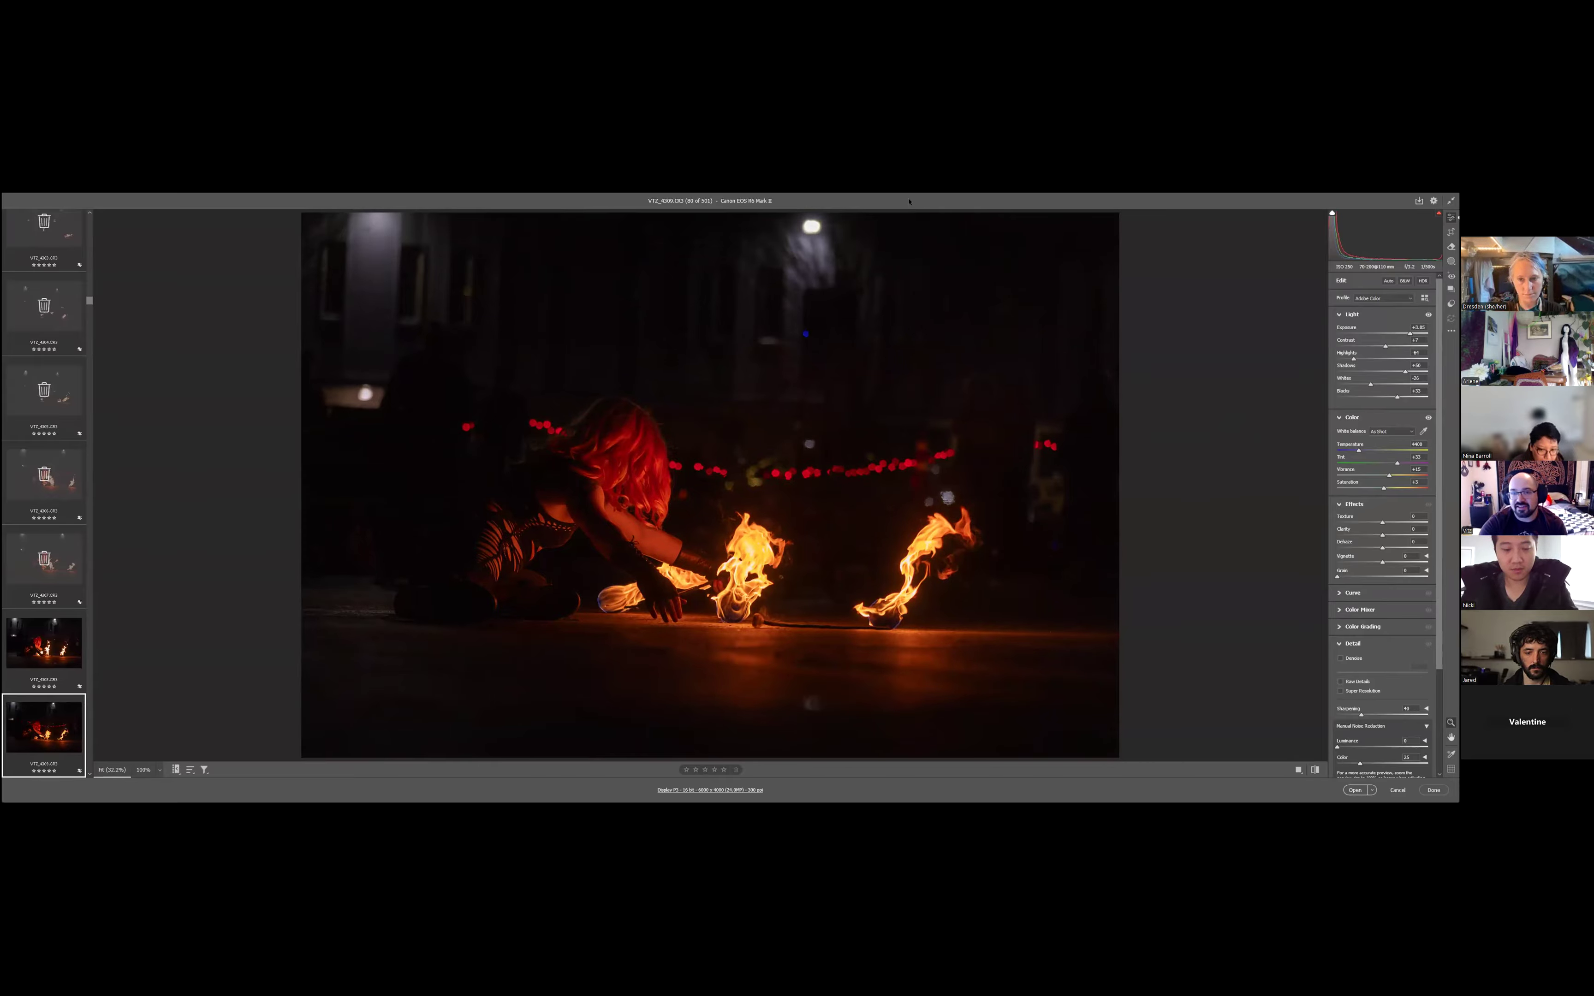
key(Down)
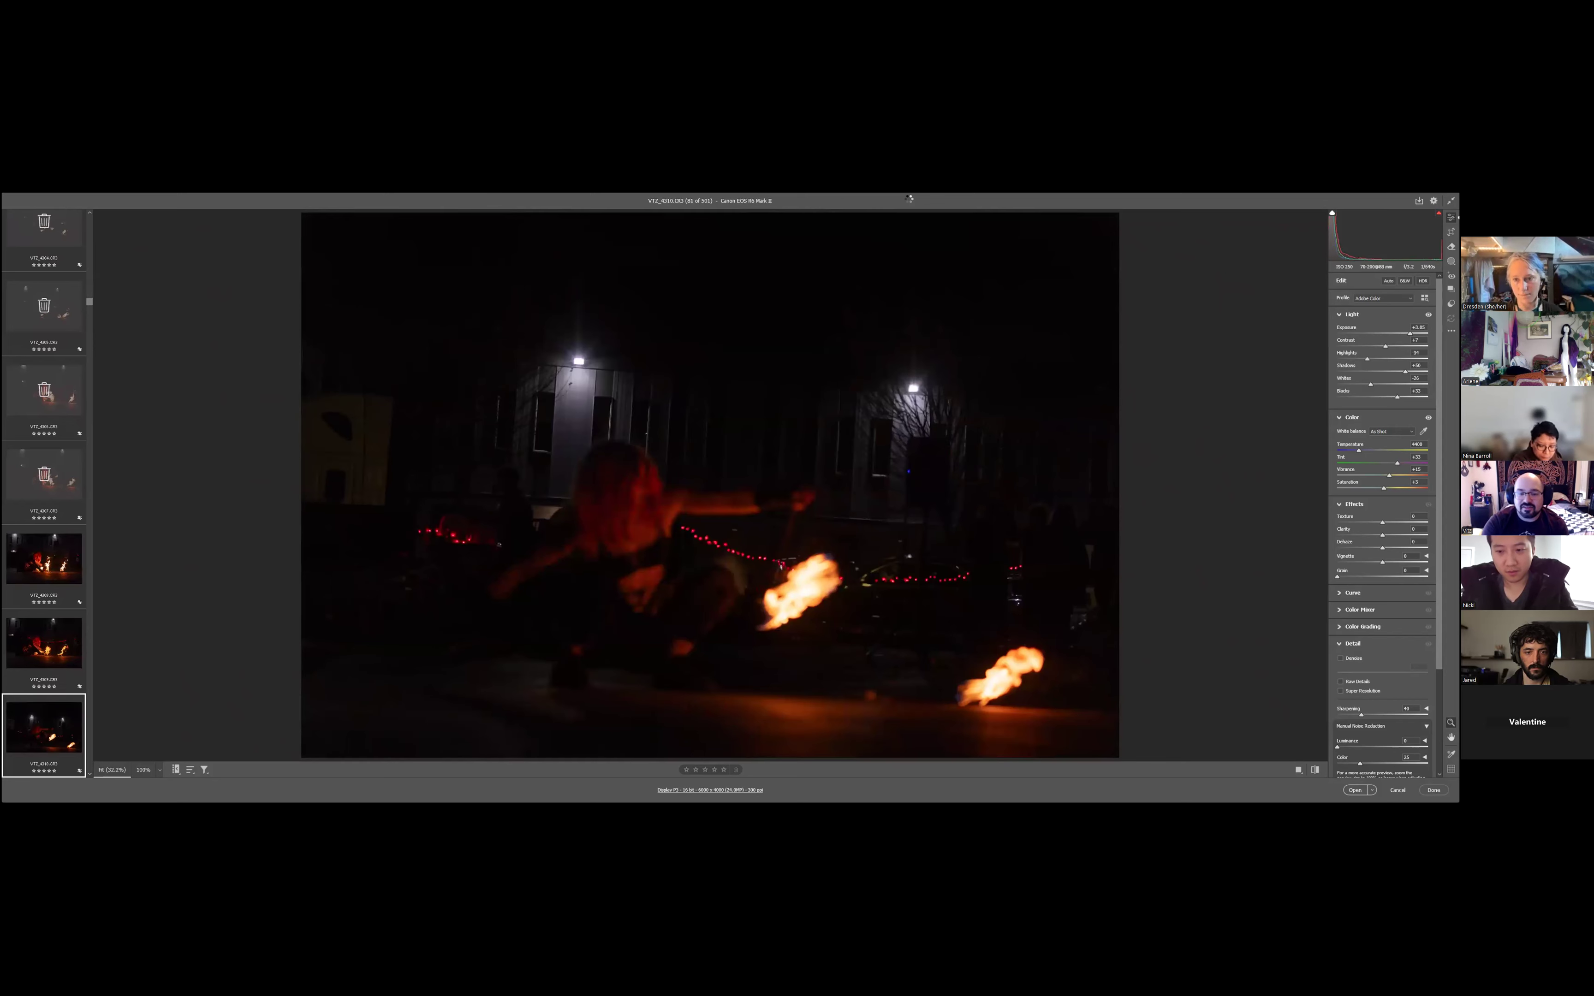
- Mark the photos VT2_4310 to VT2_4315 for deletion
key(Down)
key(Down)
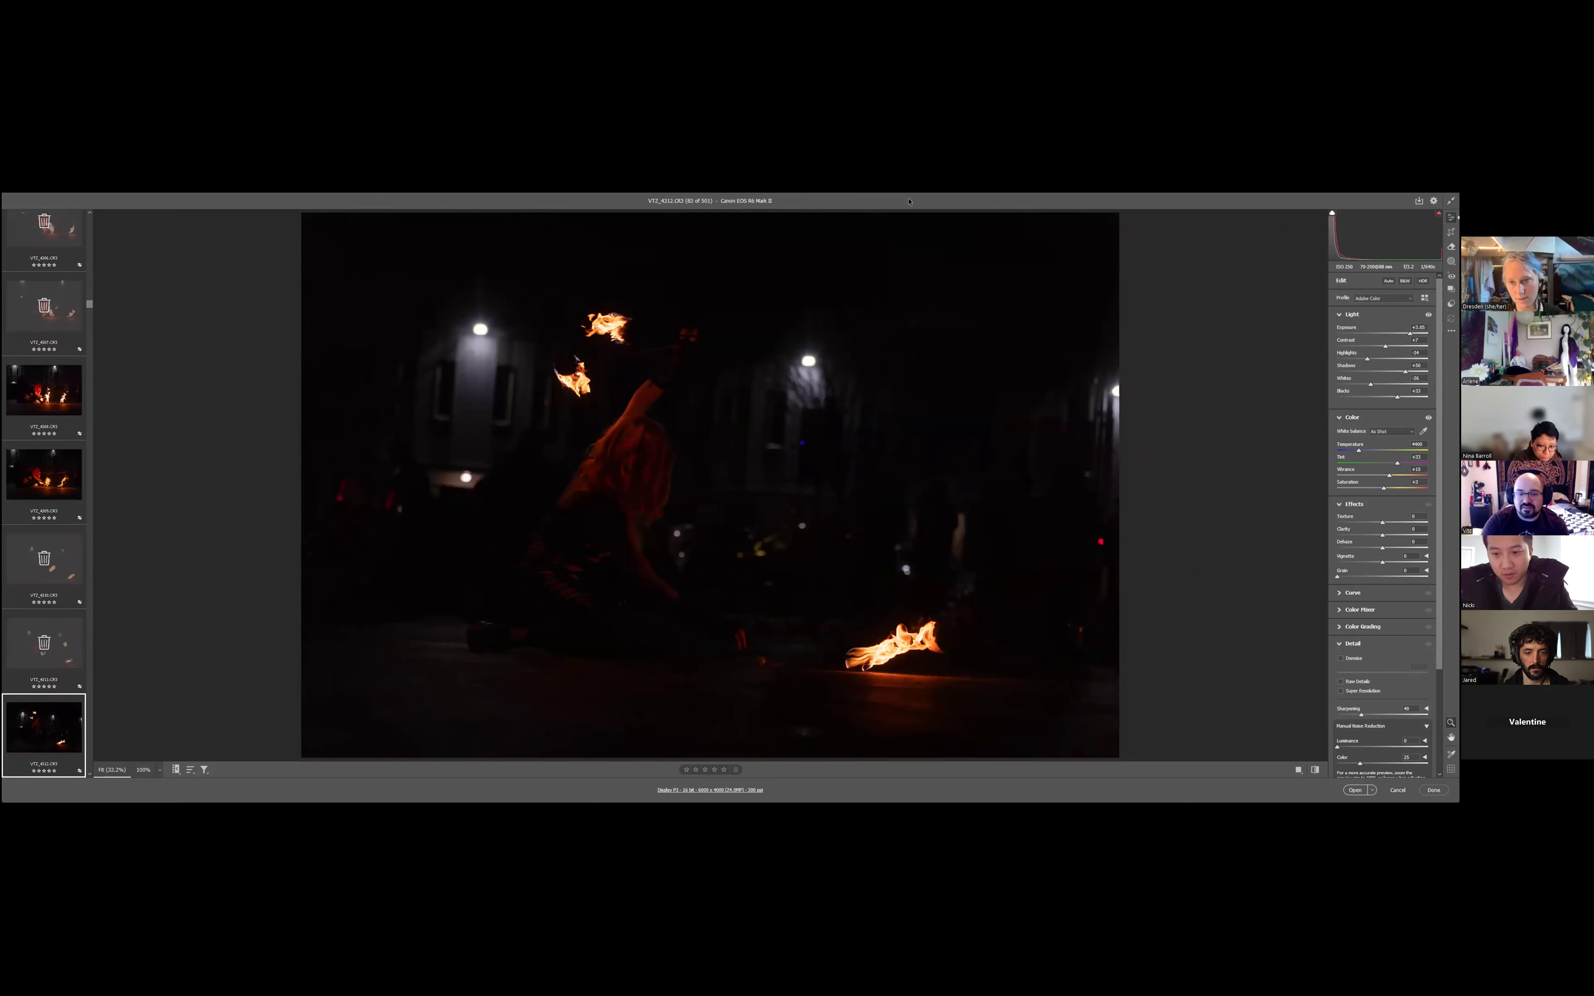
key(Down)
key(Down)
key(Down)
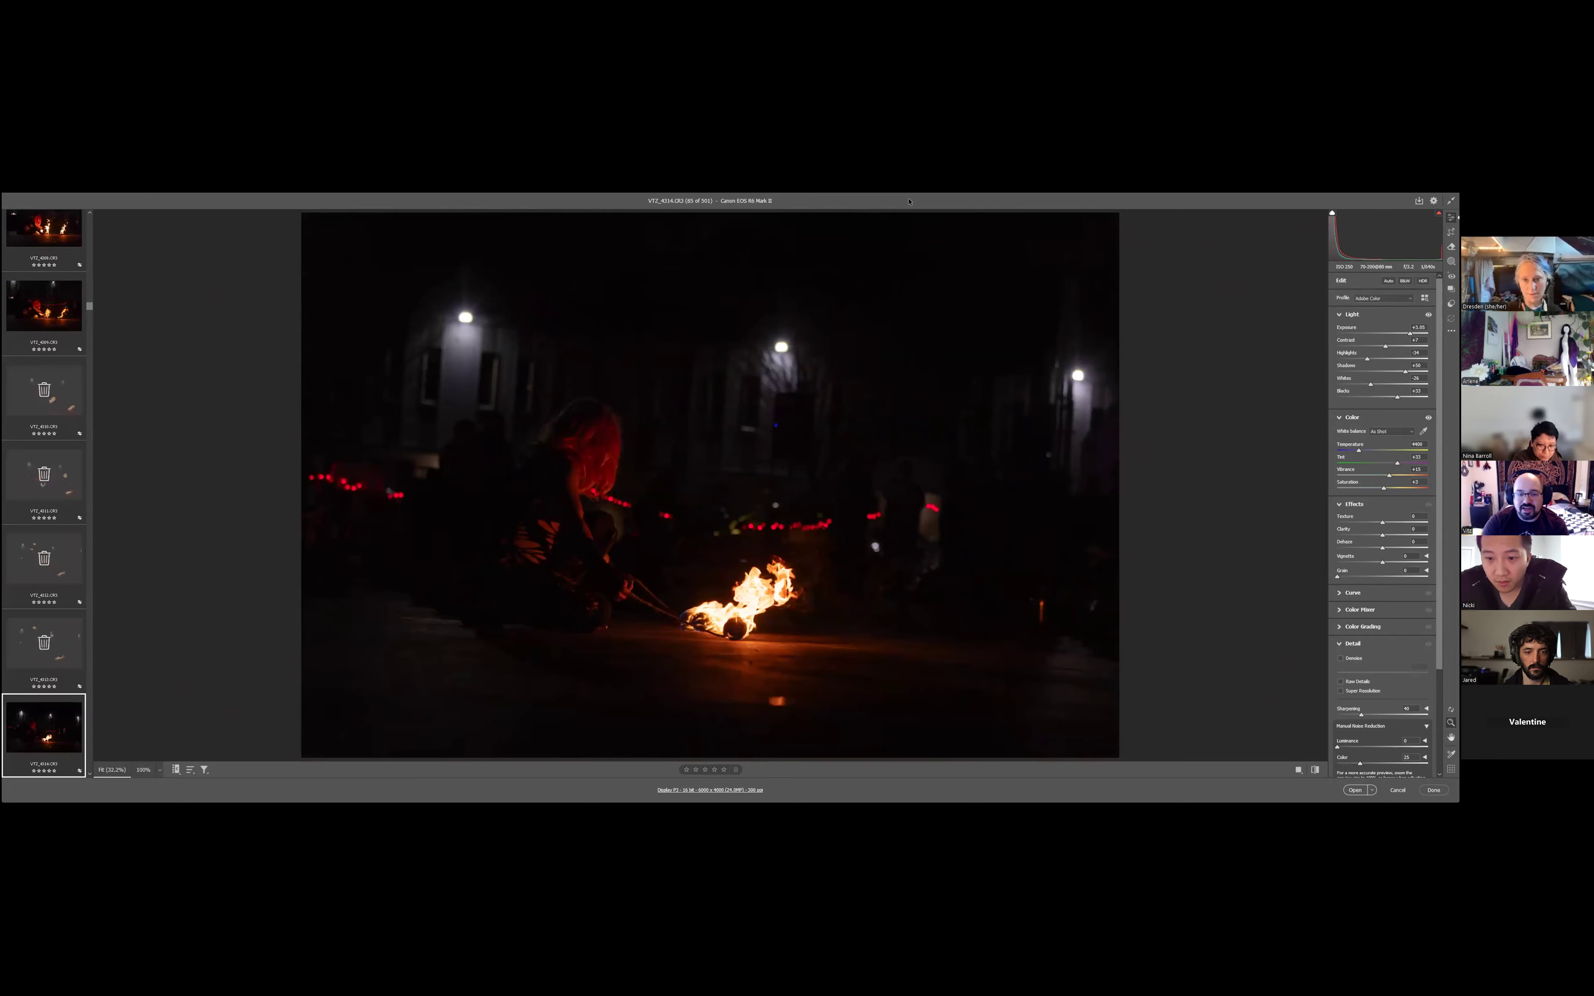
key(Down)
key(Down)
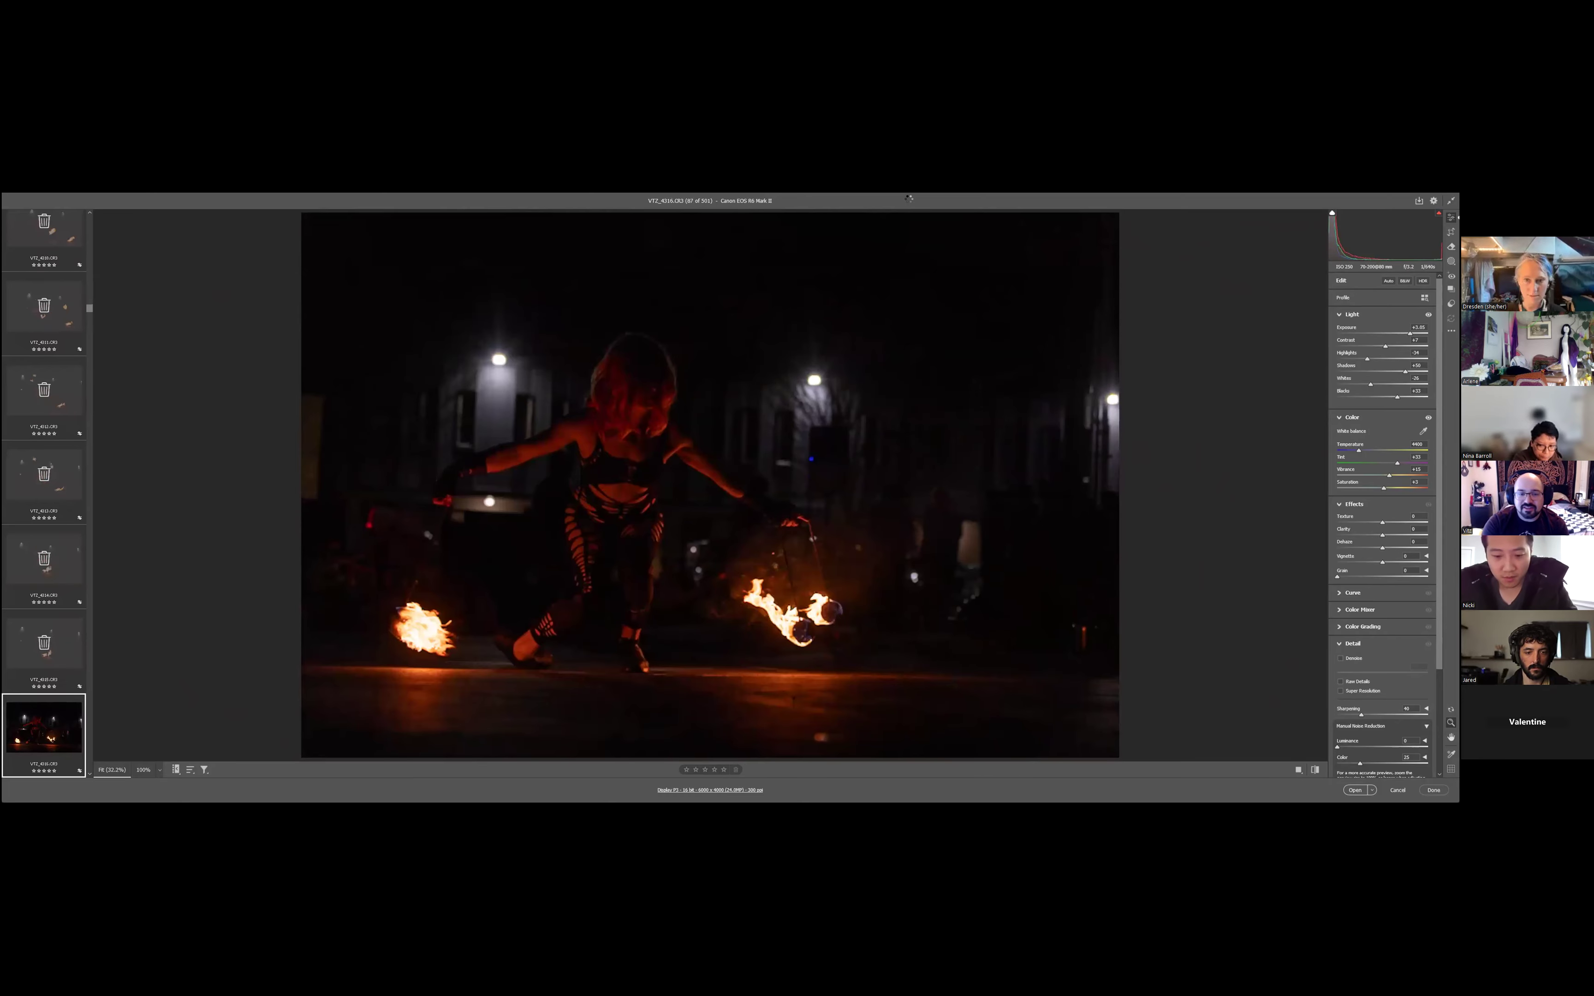
- Mark the photos VT2_4316 to VT2_4322 for deletion
key(Down)
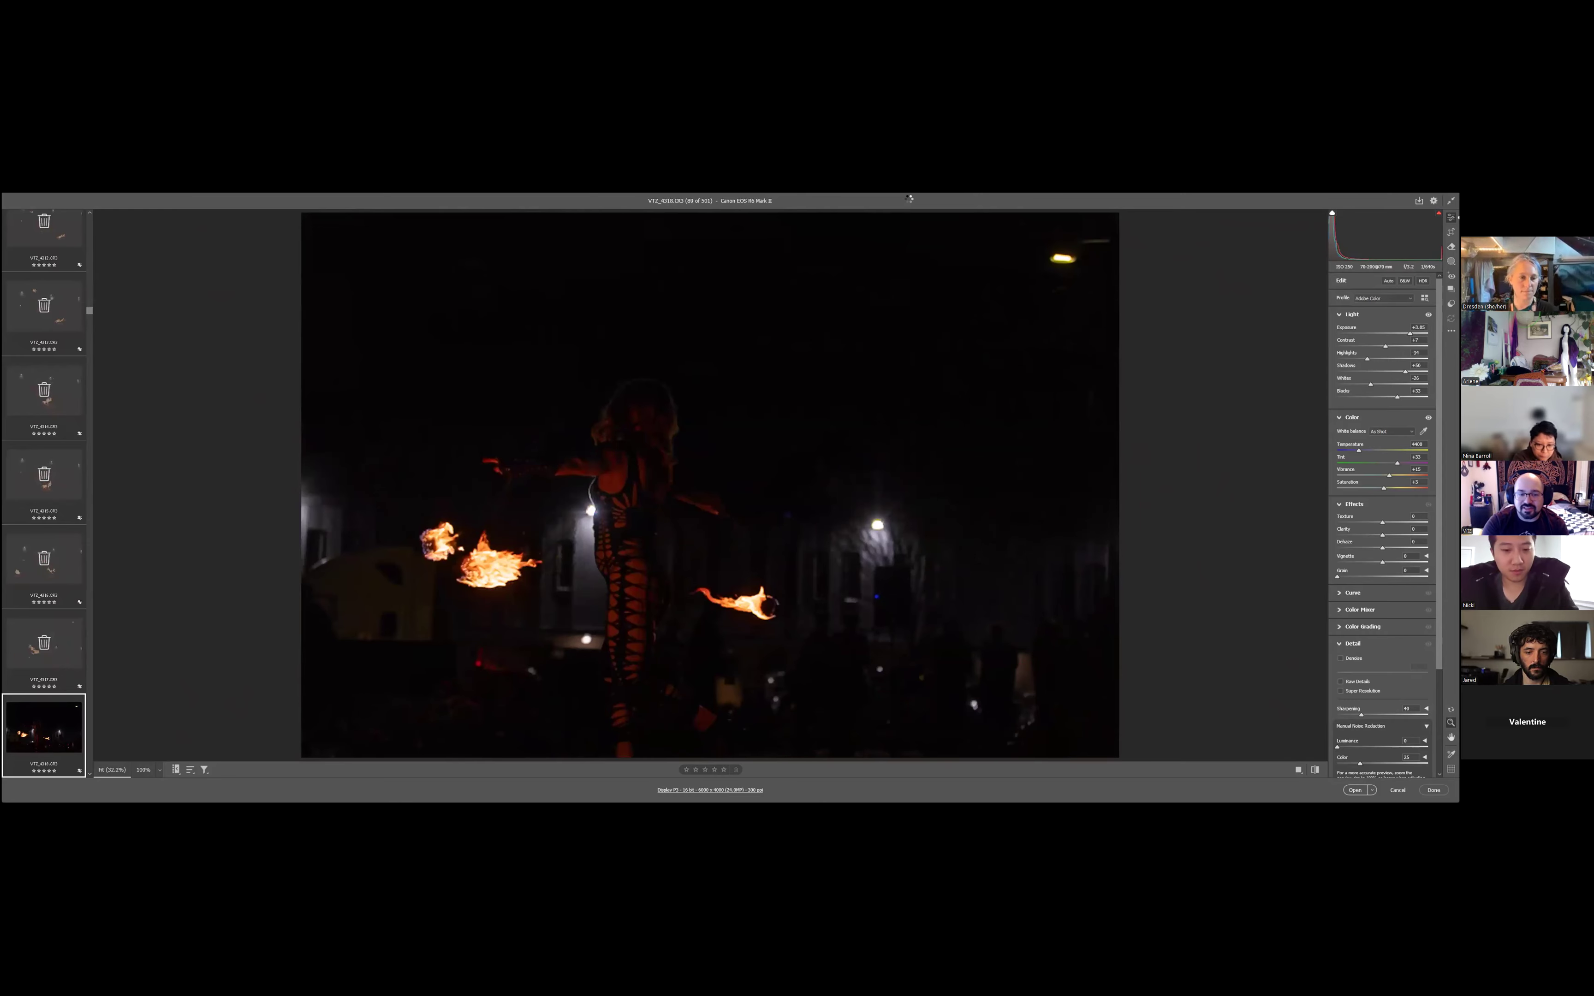
key(Down)
key(Down)
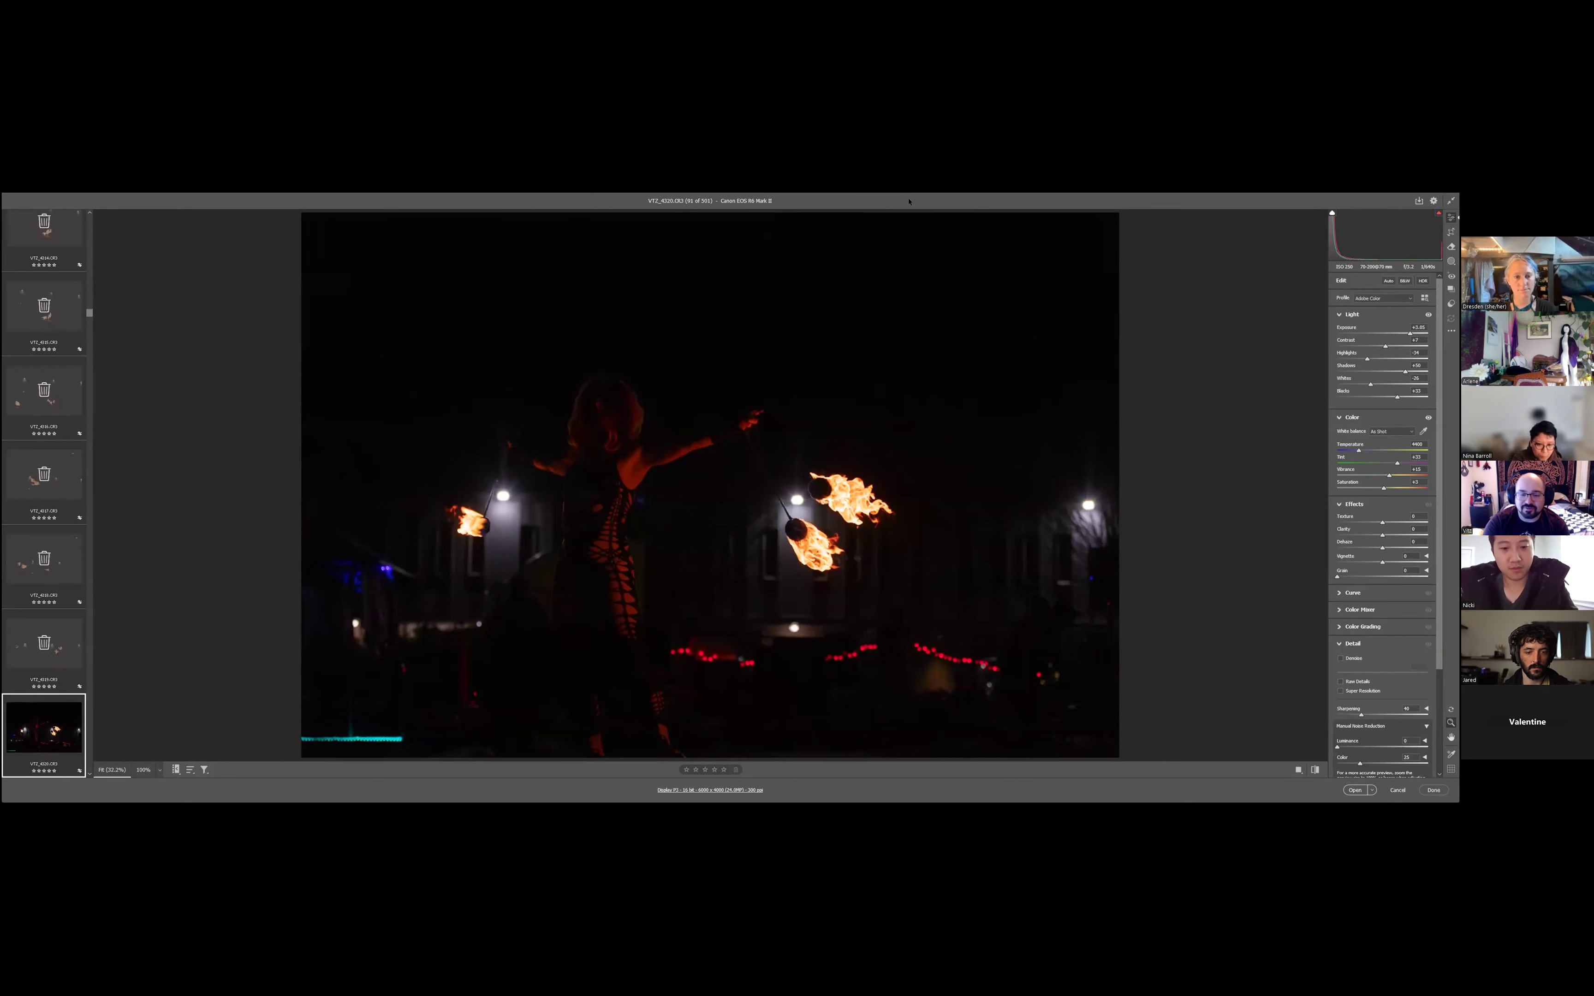
key(Down)
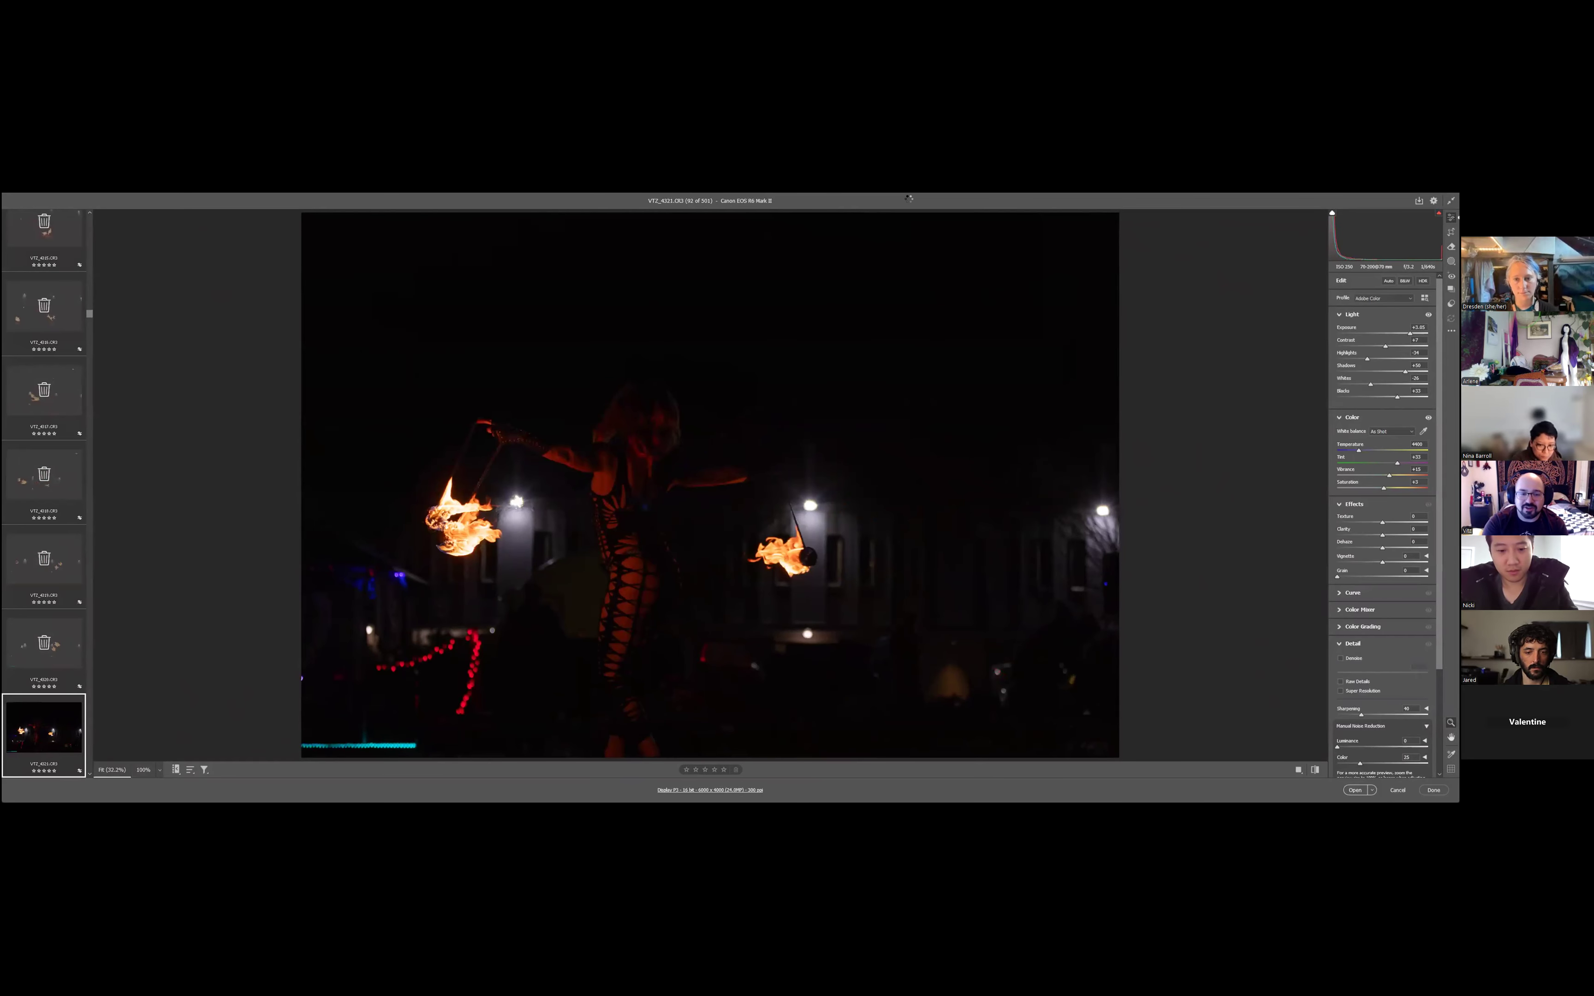
key(Down)
- Mark the photos VT2_4323 to VT2_4329 for deletion
key(Down)
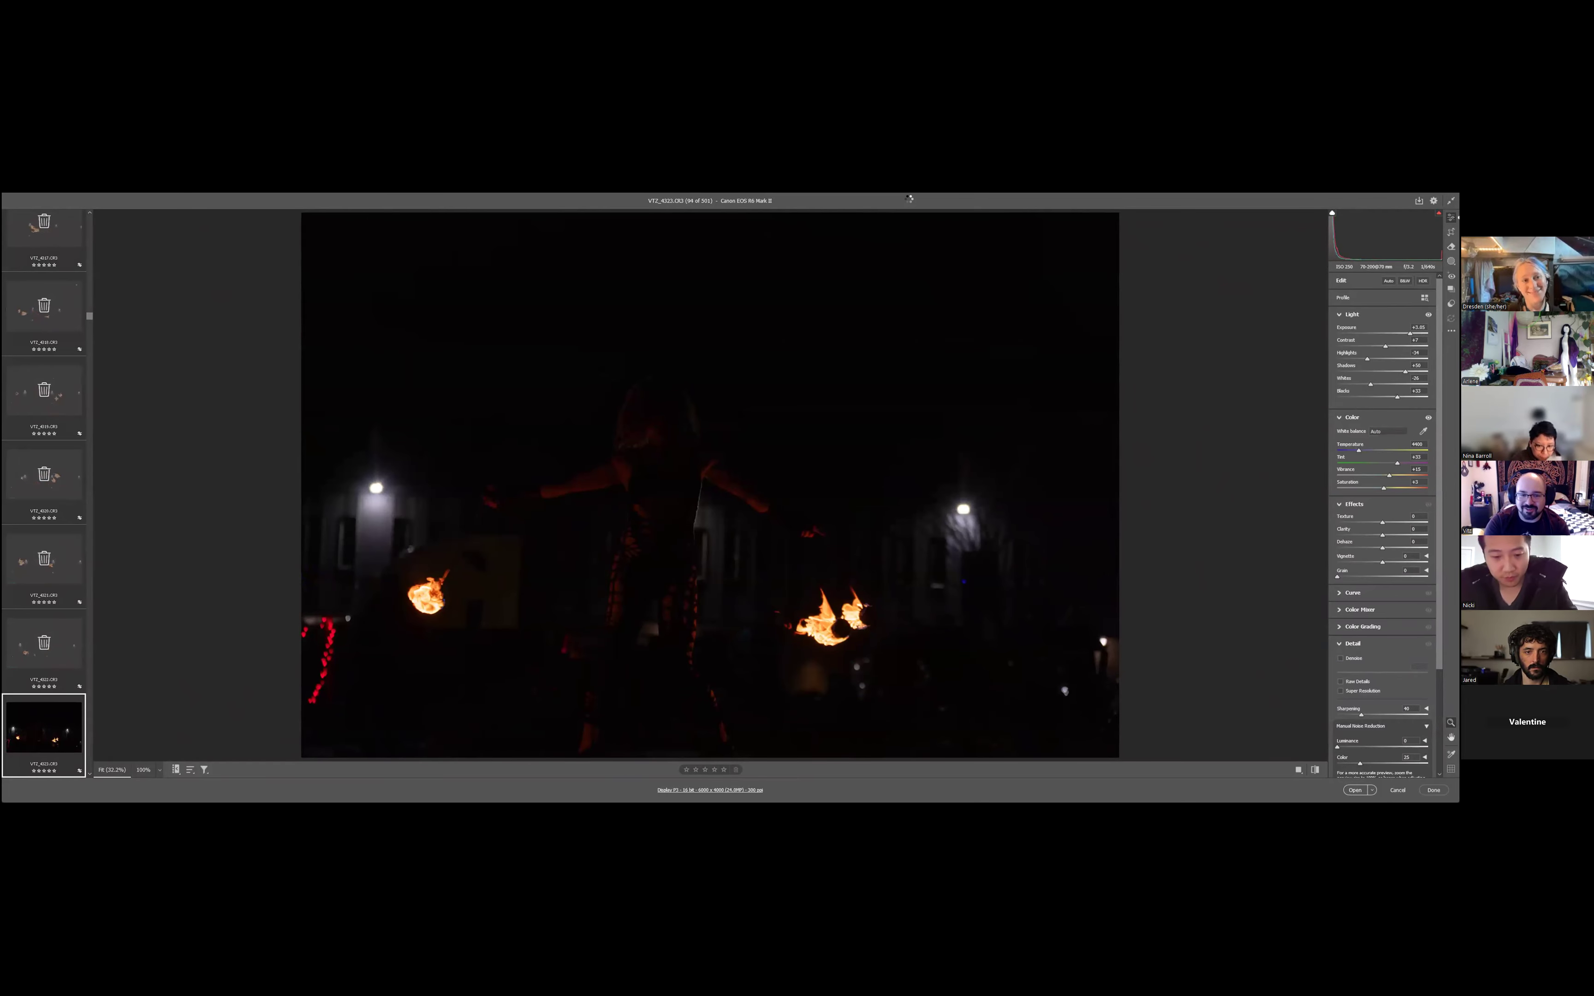
key(Down)
key(Down)
key(Down)
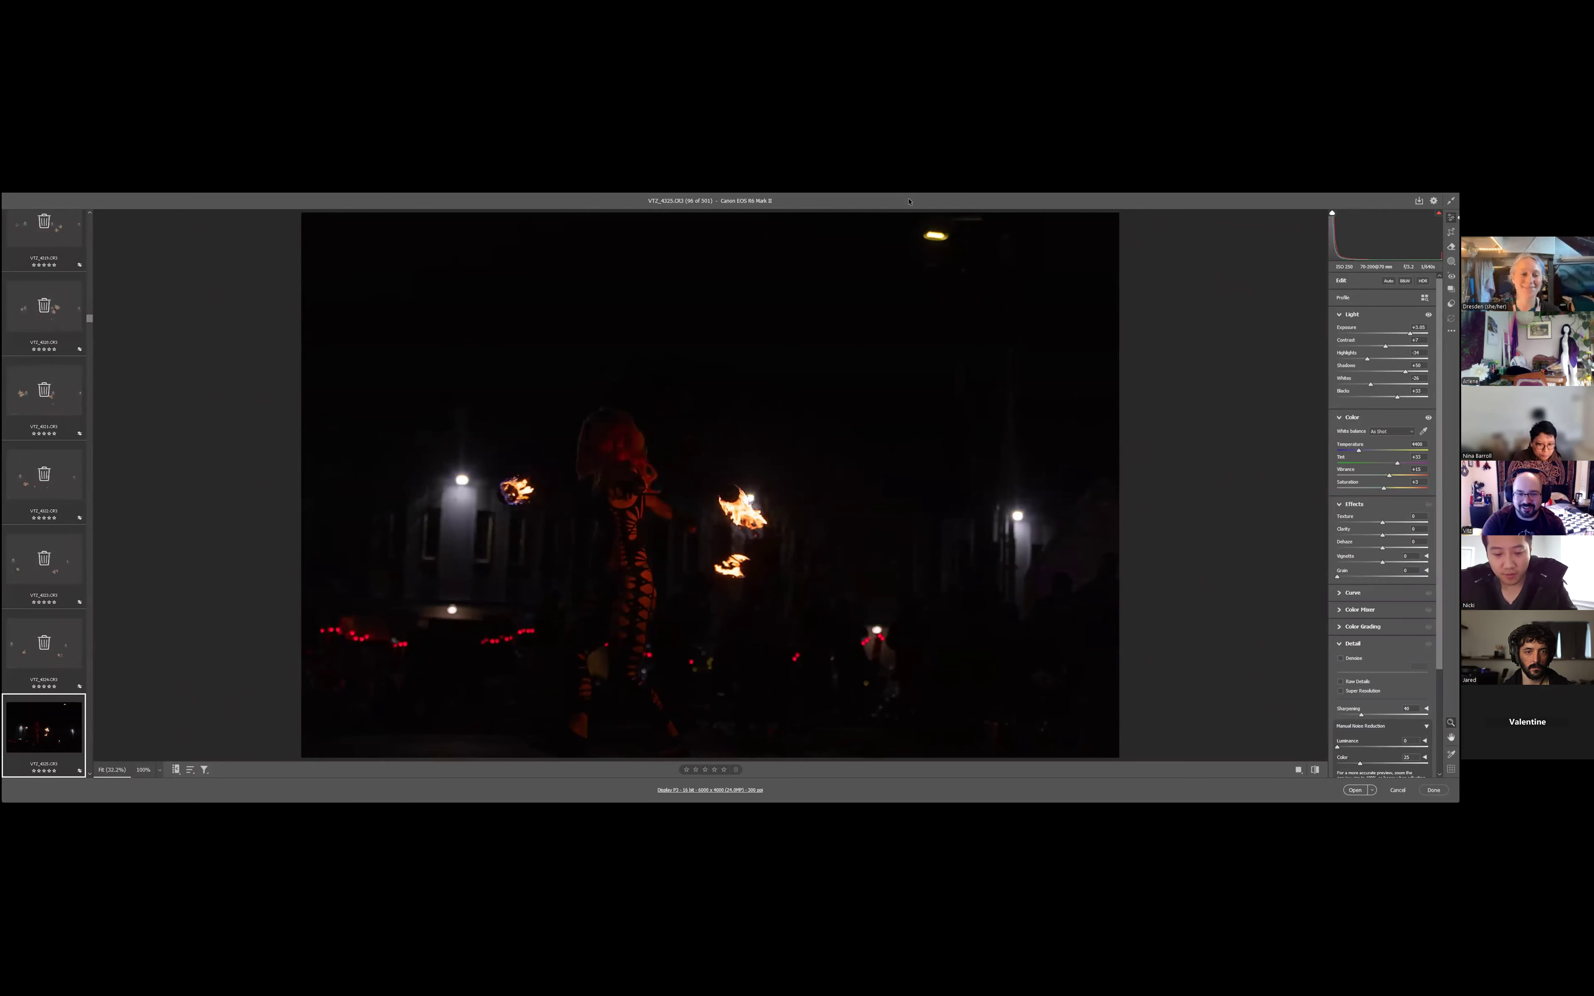
key(Down)
key(Down)
key(Down)
- Mark the photos VT2_4330 to VT2_4334 for deletion
key(Down)
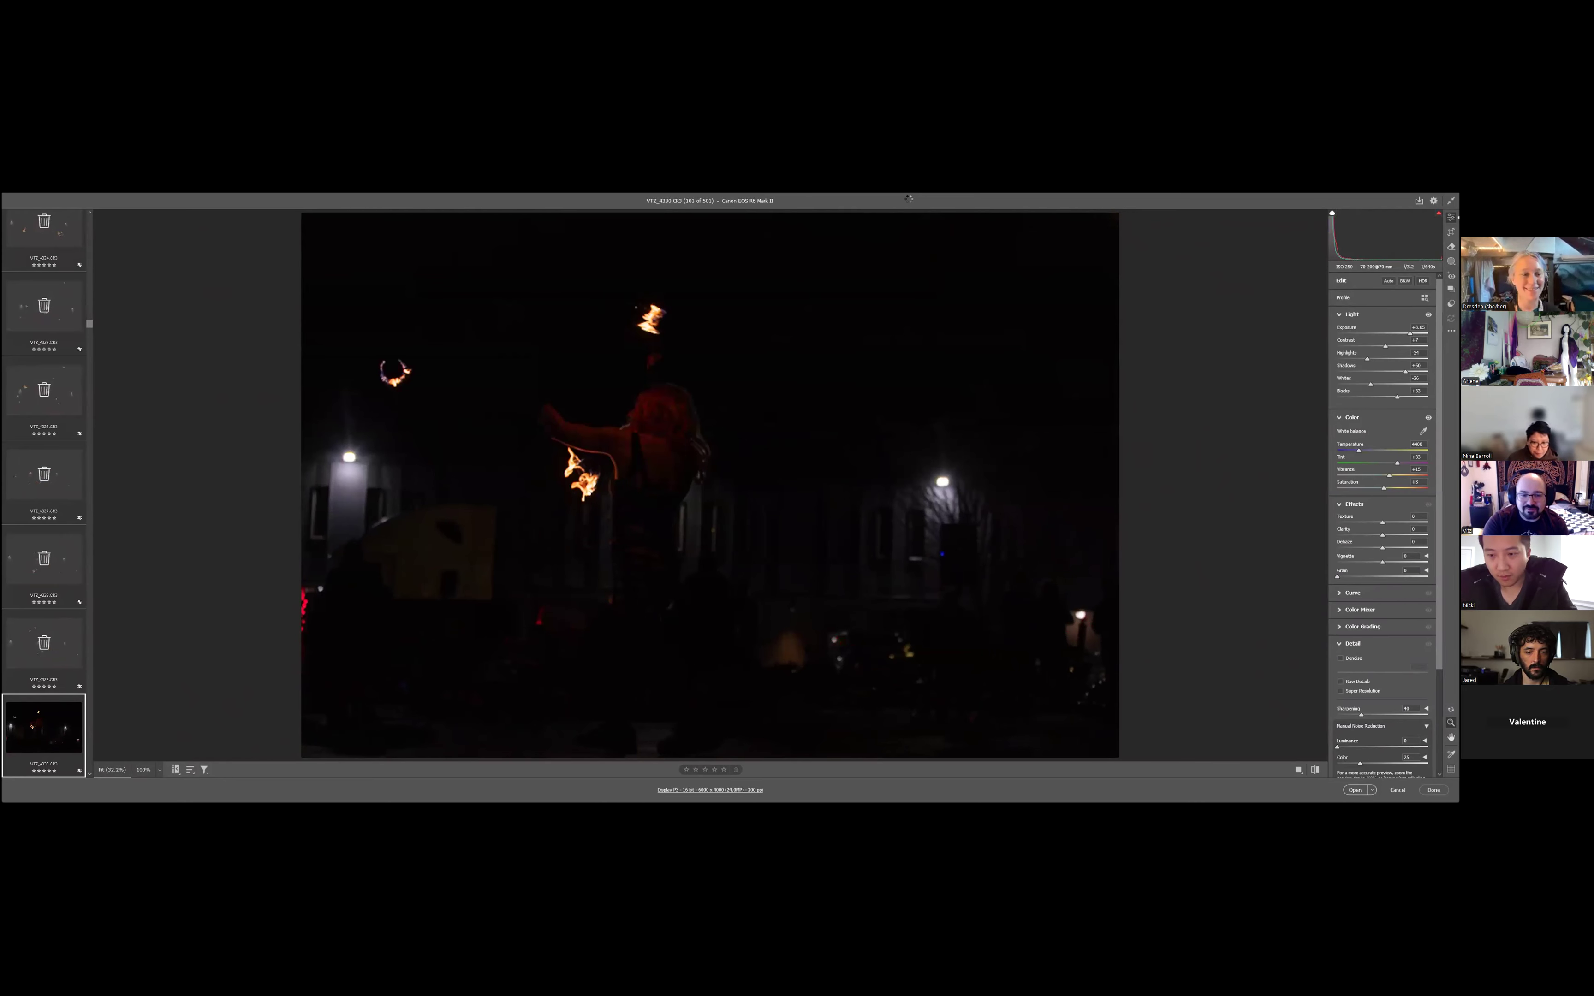
key(Down)
key(Down)
key(Down)
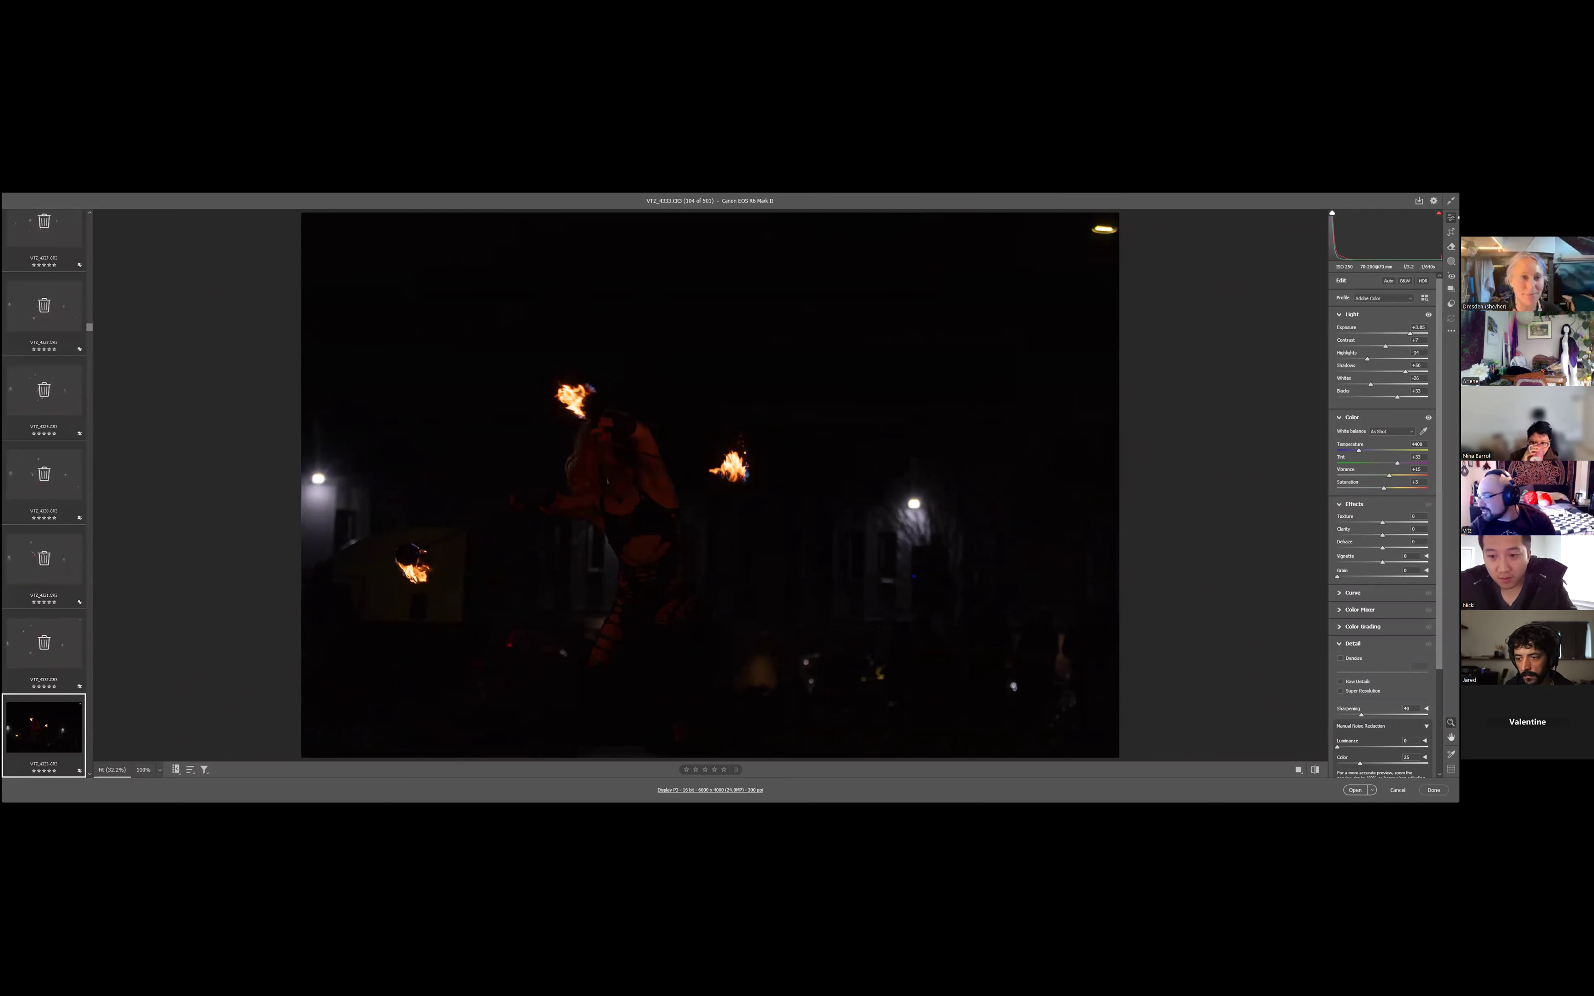
key(Delete)
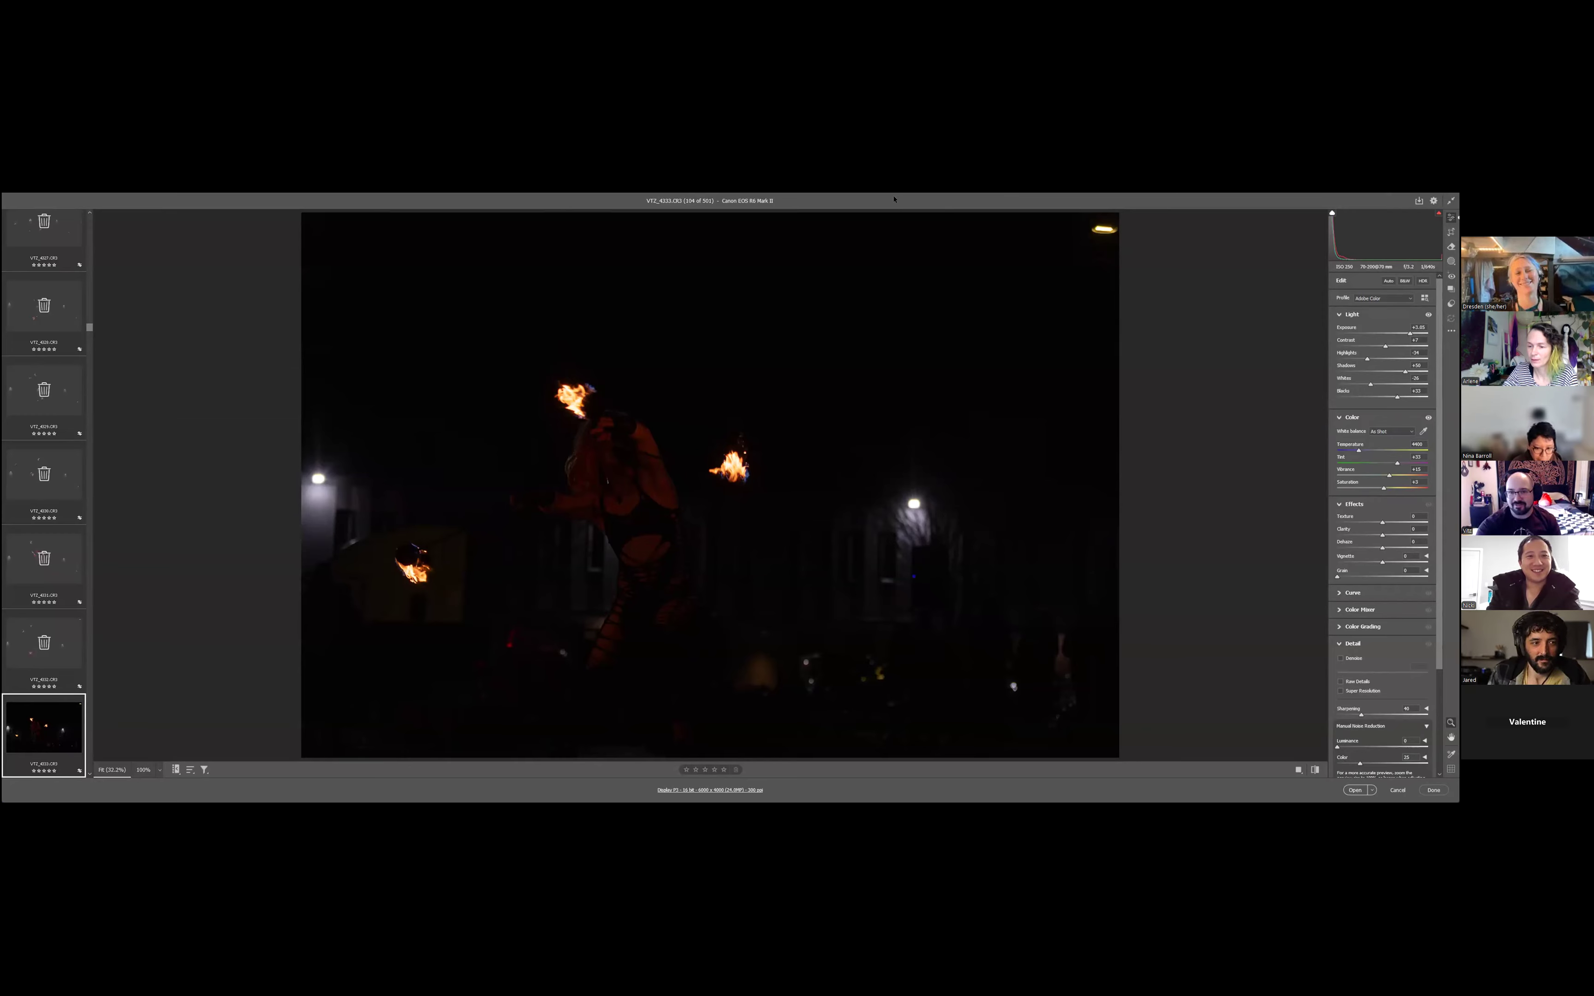
key(Right)
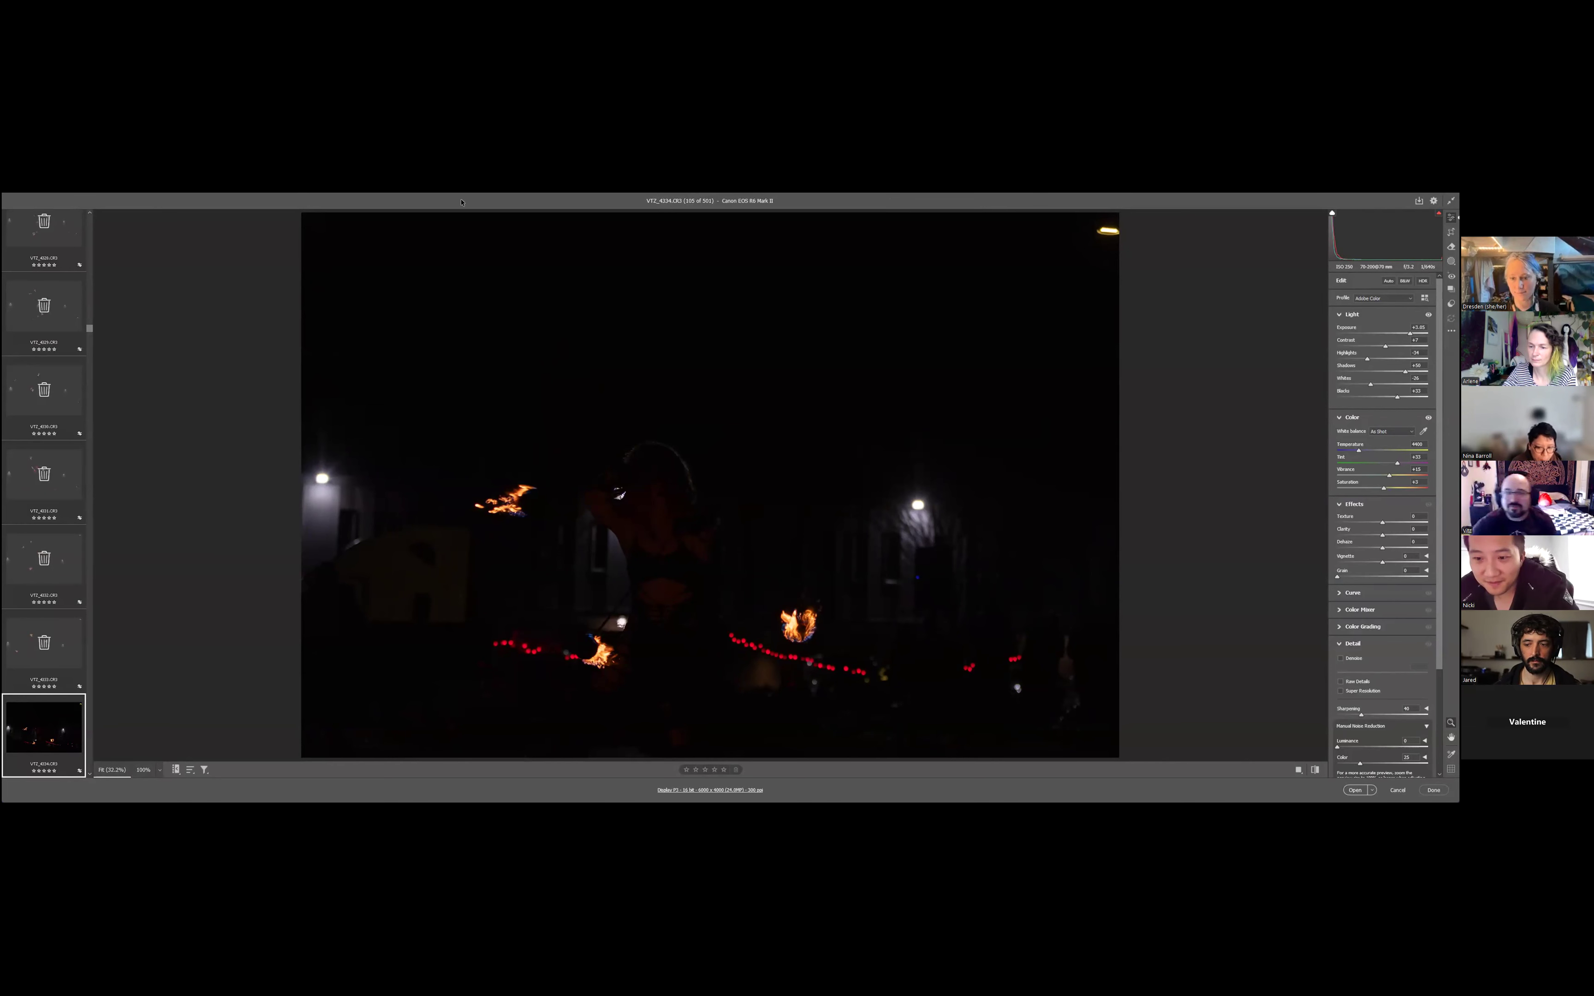
key(Right)
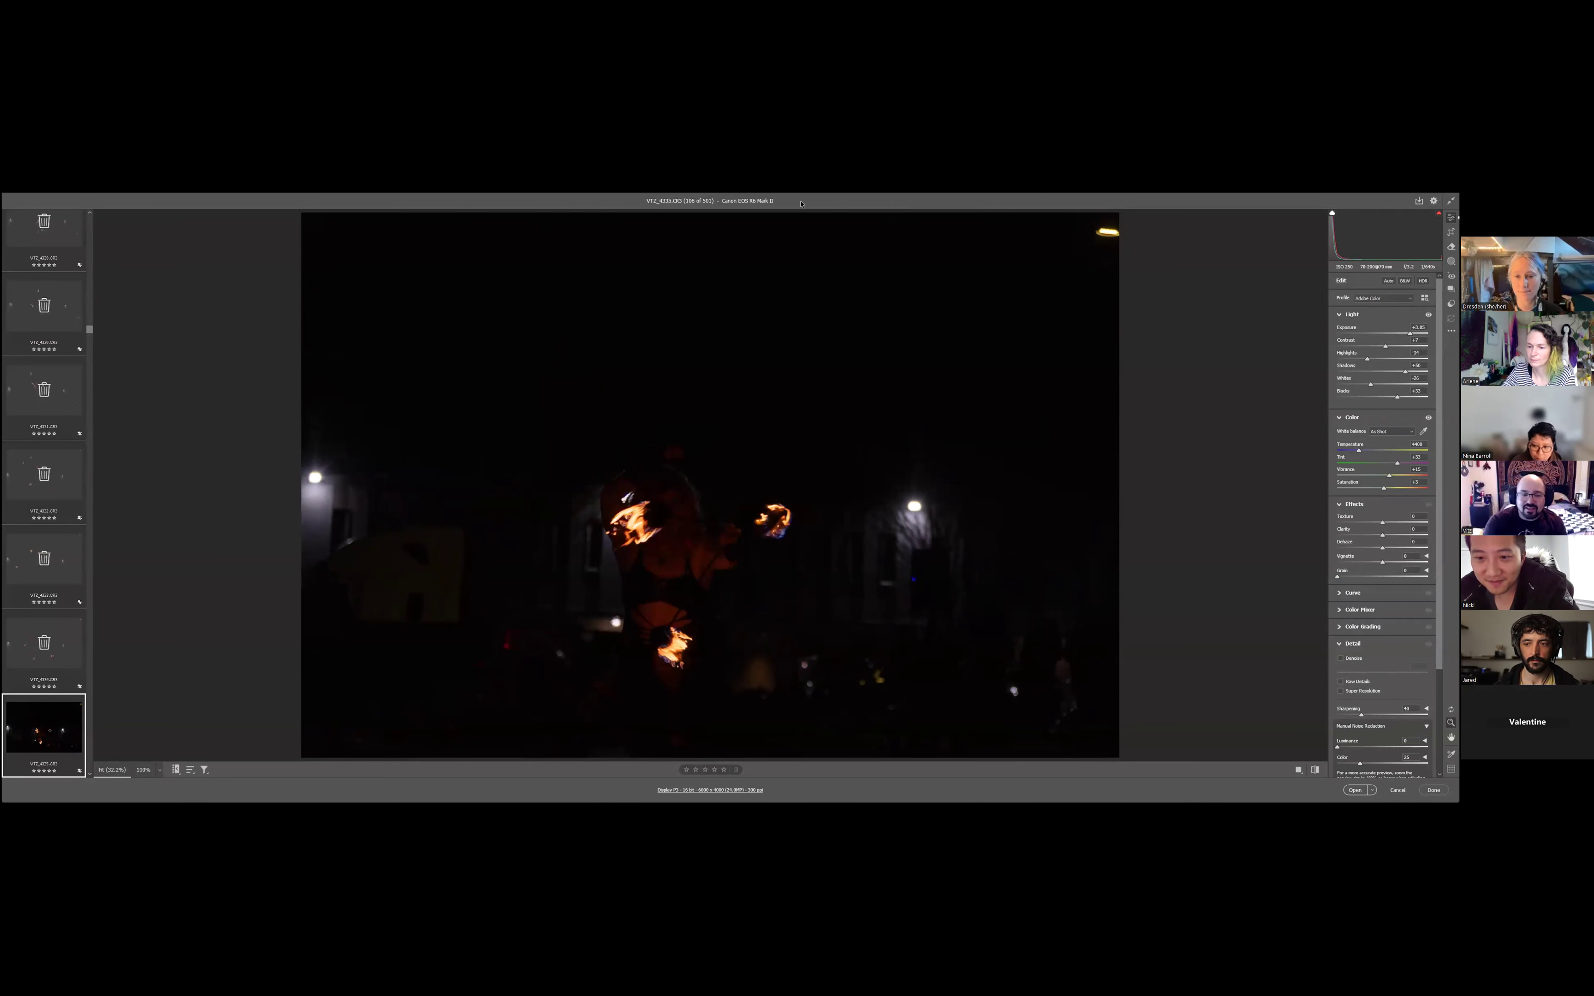
- Mark the photos VT2_4335 to VT2_4340 for deletion
key(Right)
key(Right)
key(Right)
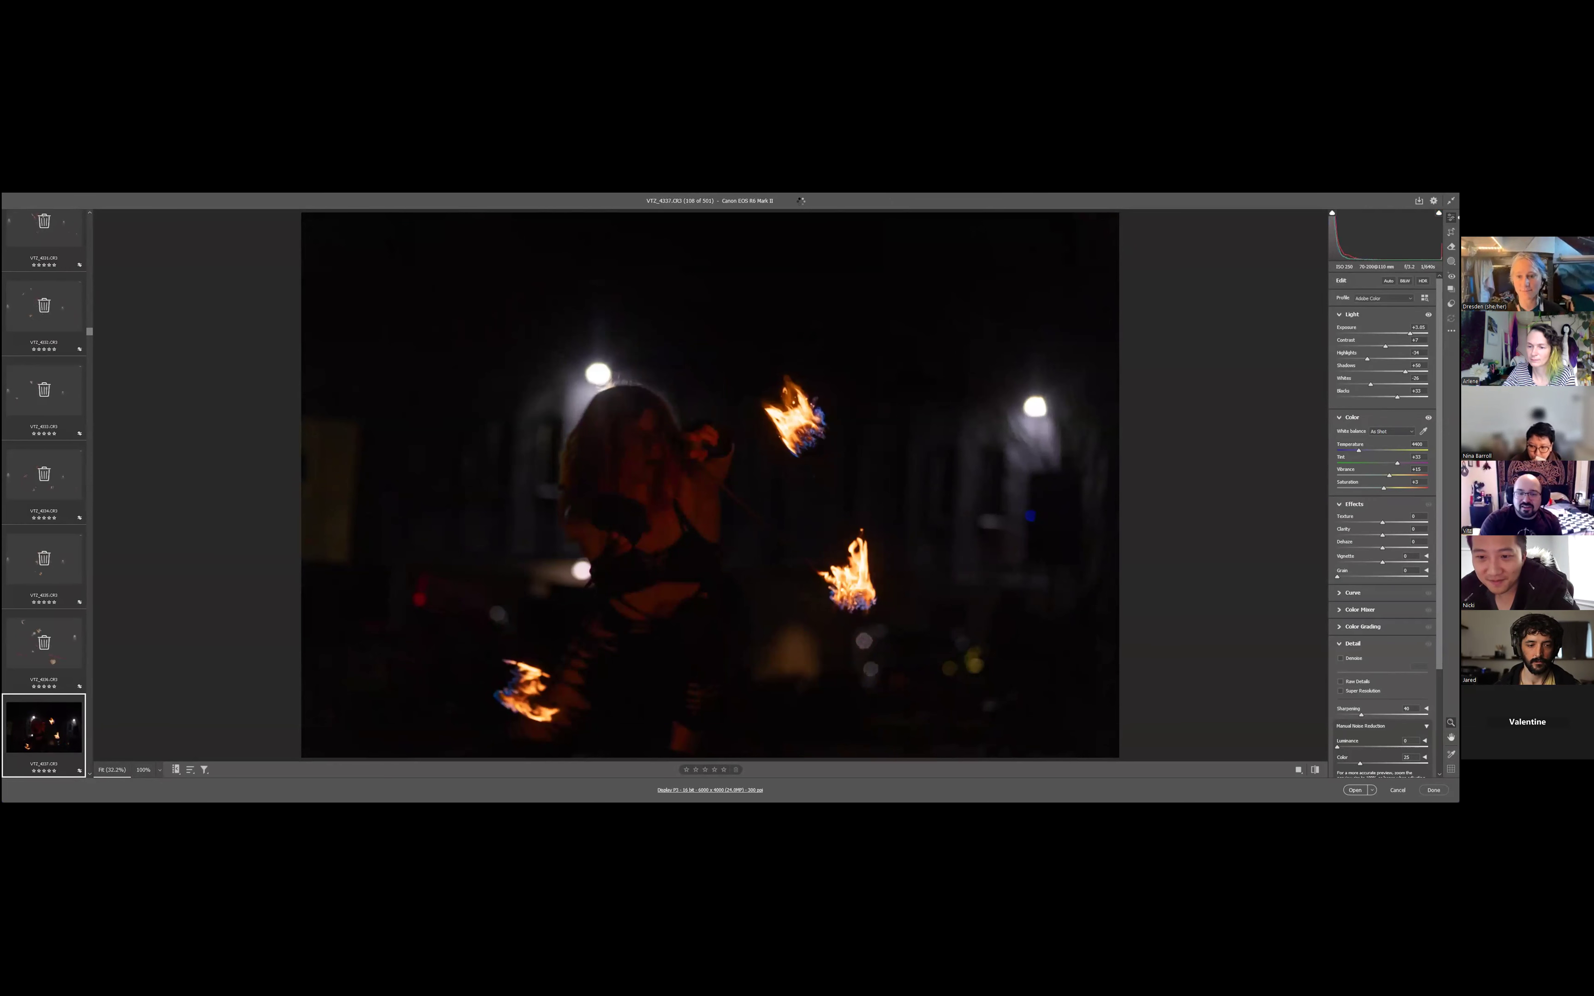
key(Right)
key(Right)
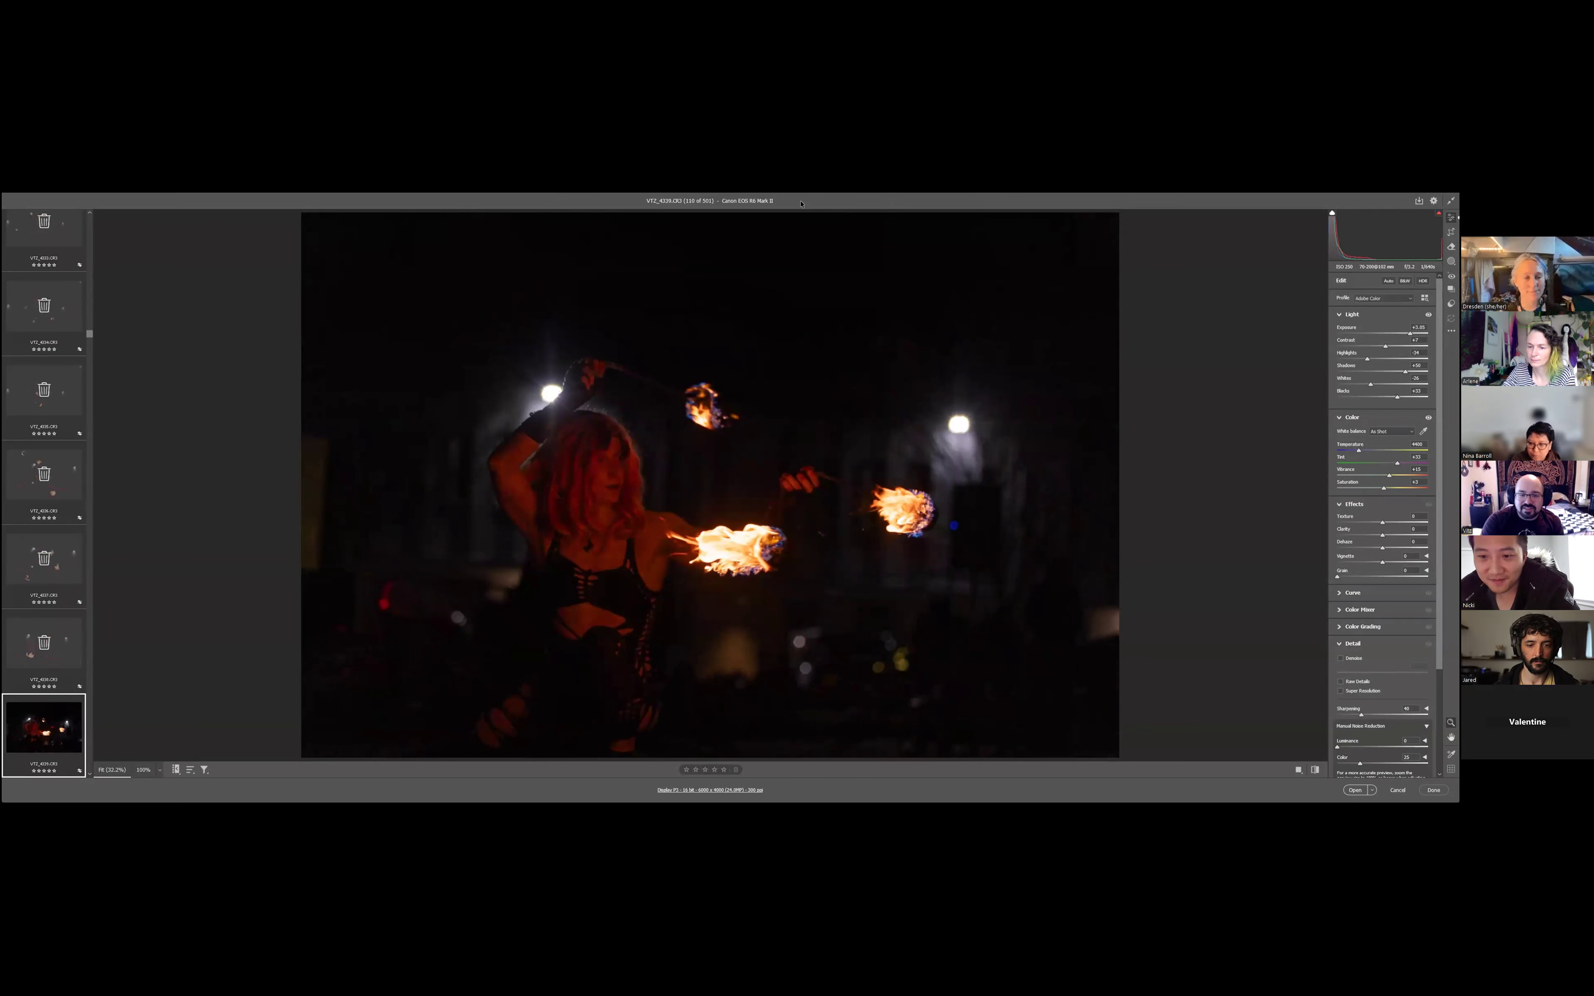
key(Right)
key(Right)
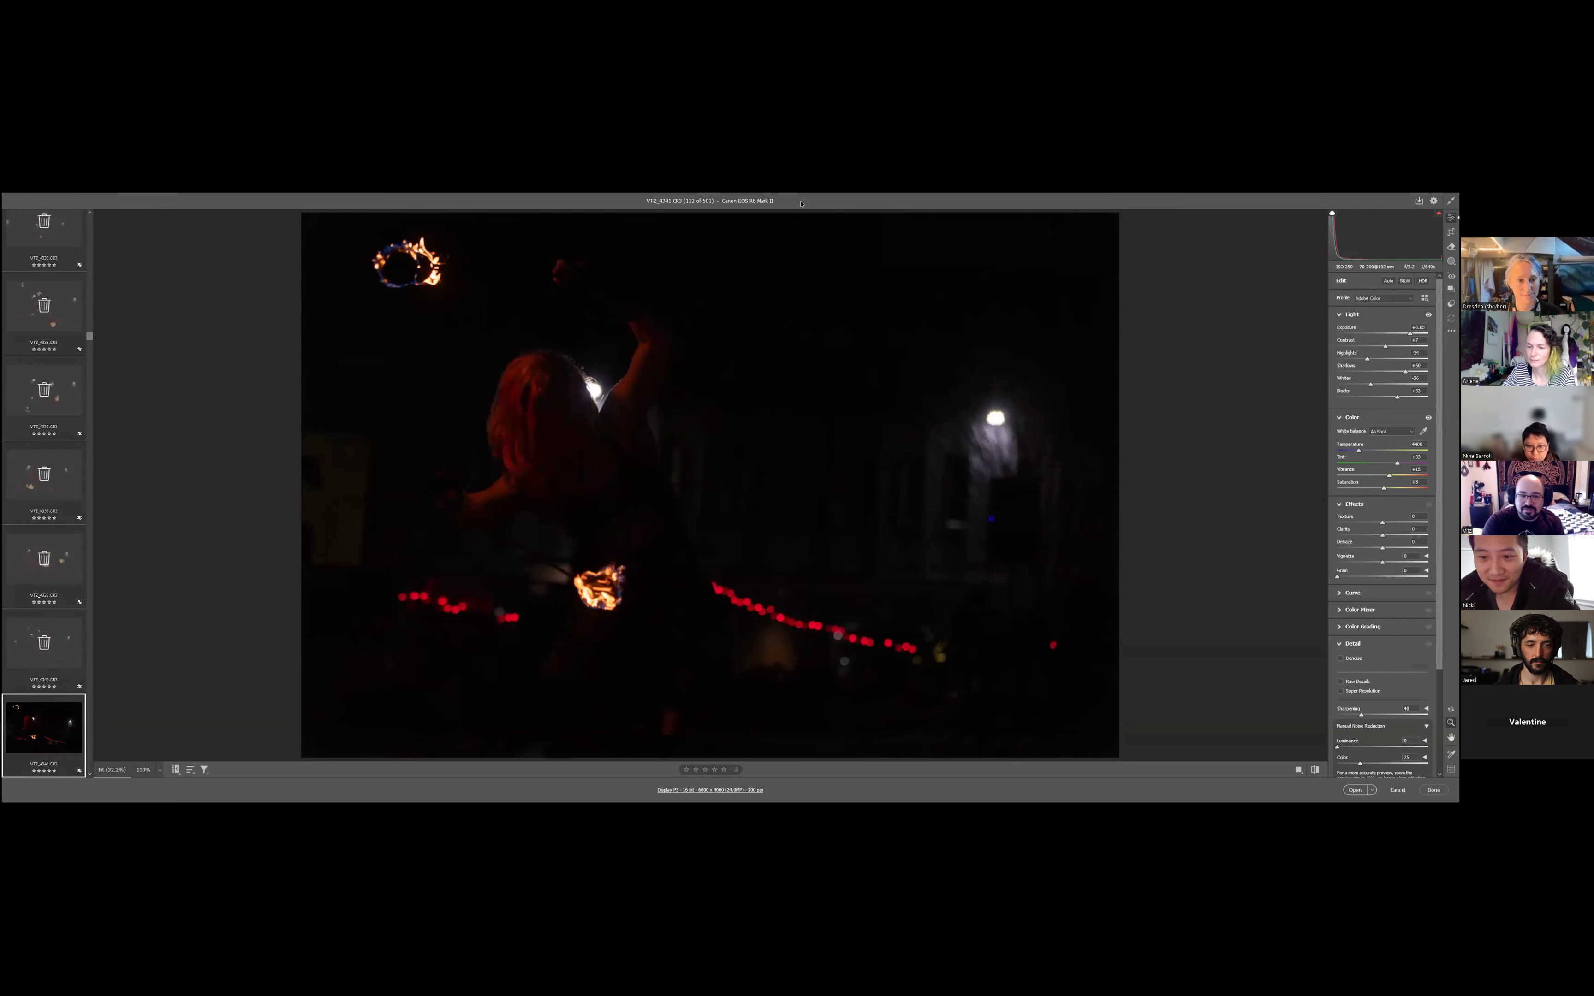
- Mark the photos VT2_4341 to VT2_4347 for deletion
key(Right)
key(Right)
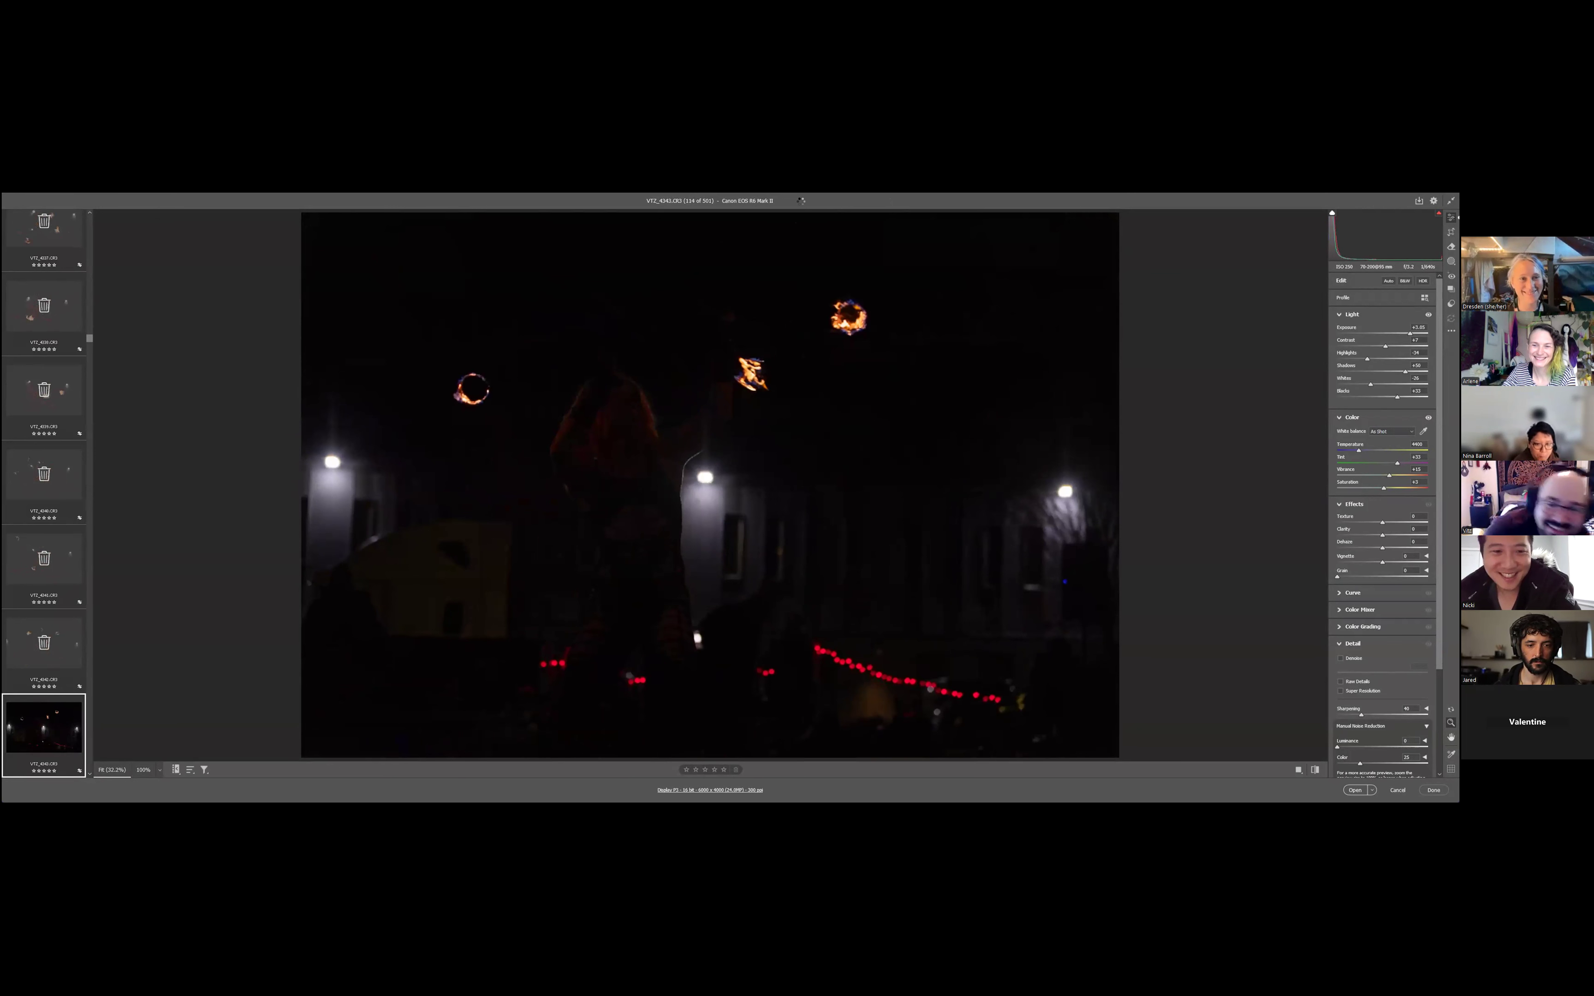
key(Right)
key(Right)
key(Right)
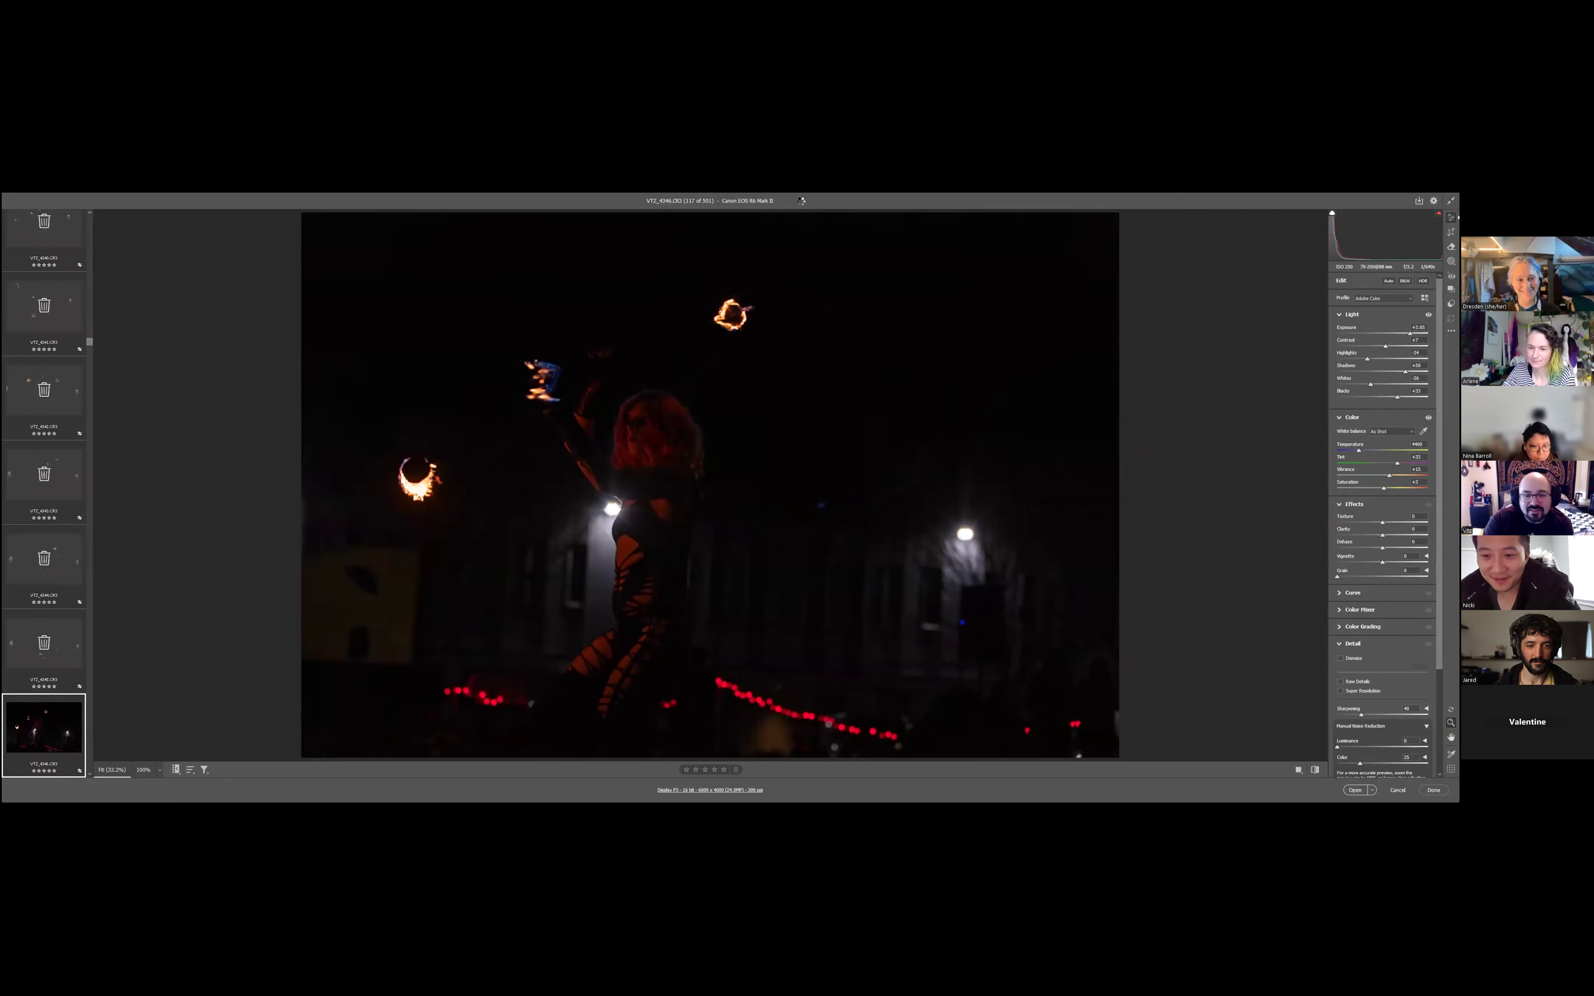
key(Right)
key(Right)
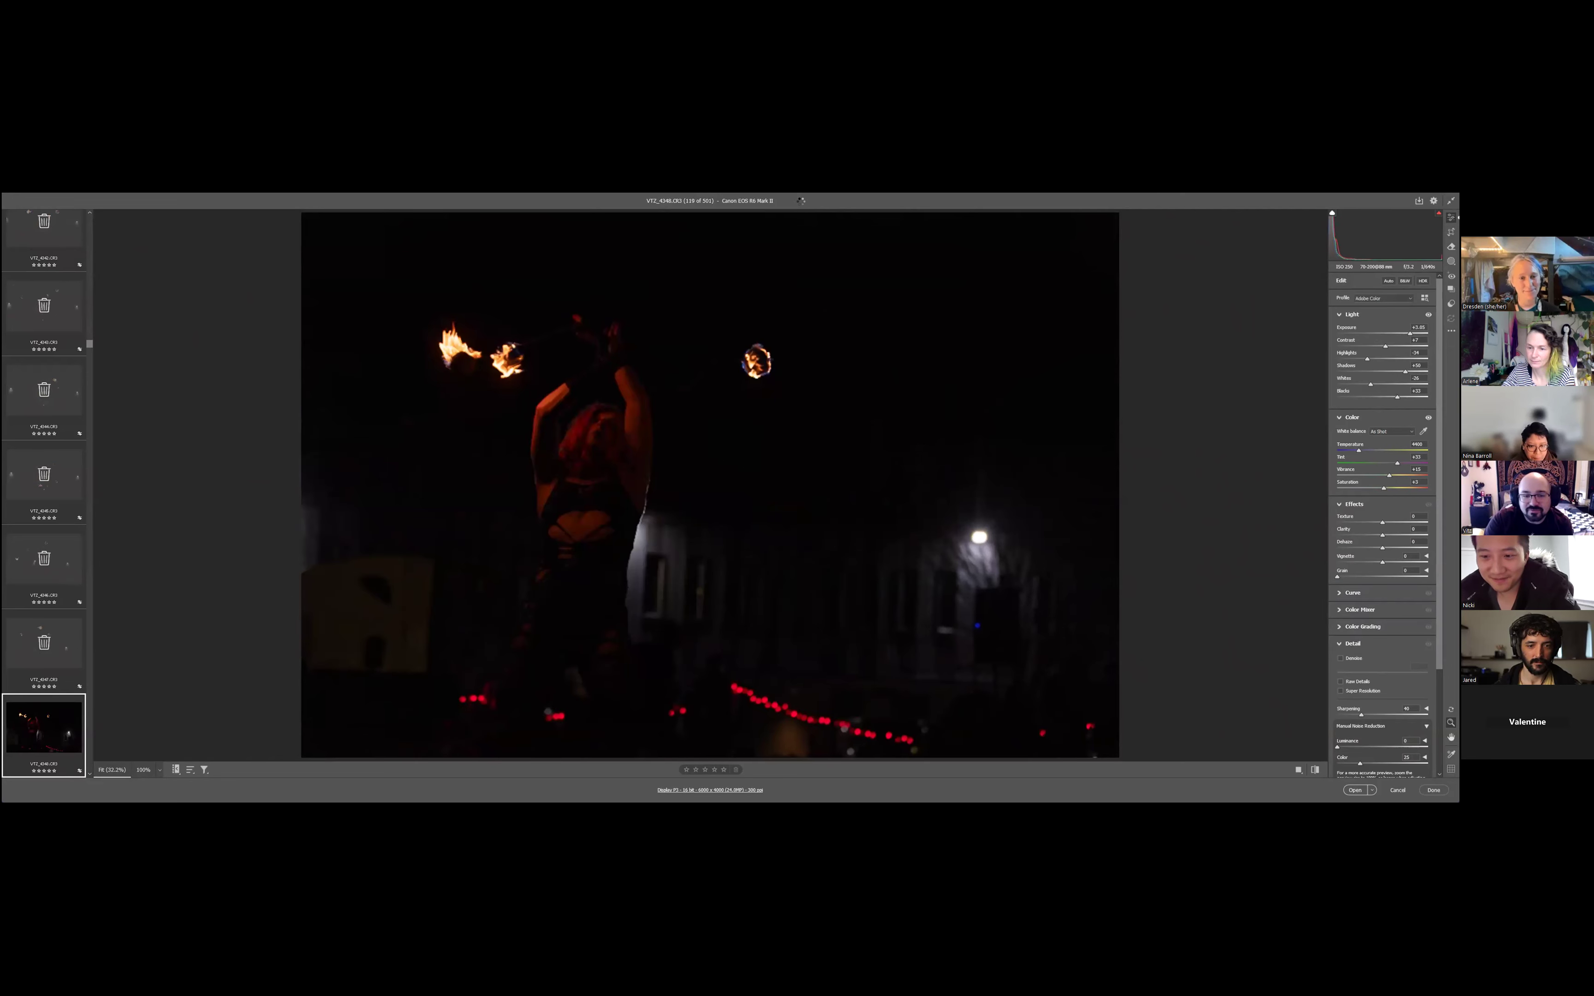
- Return to VT2_4348 and remove its deletion mark to keep the photo
key(Left)
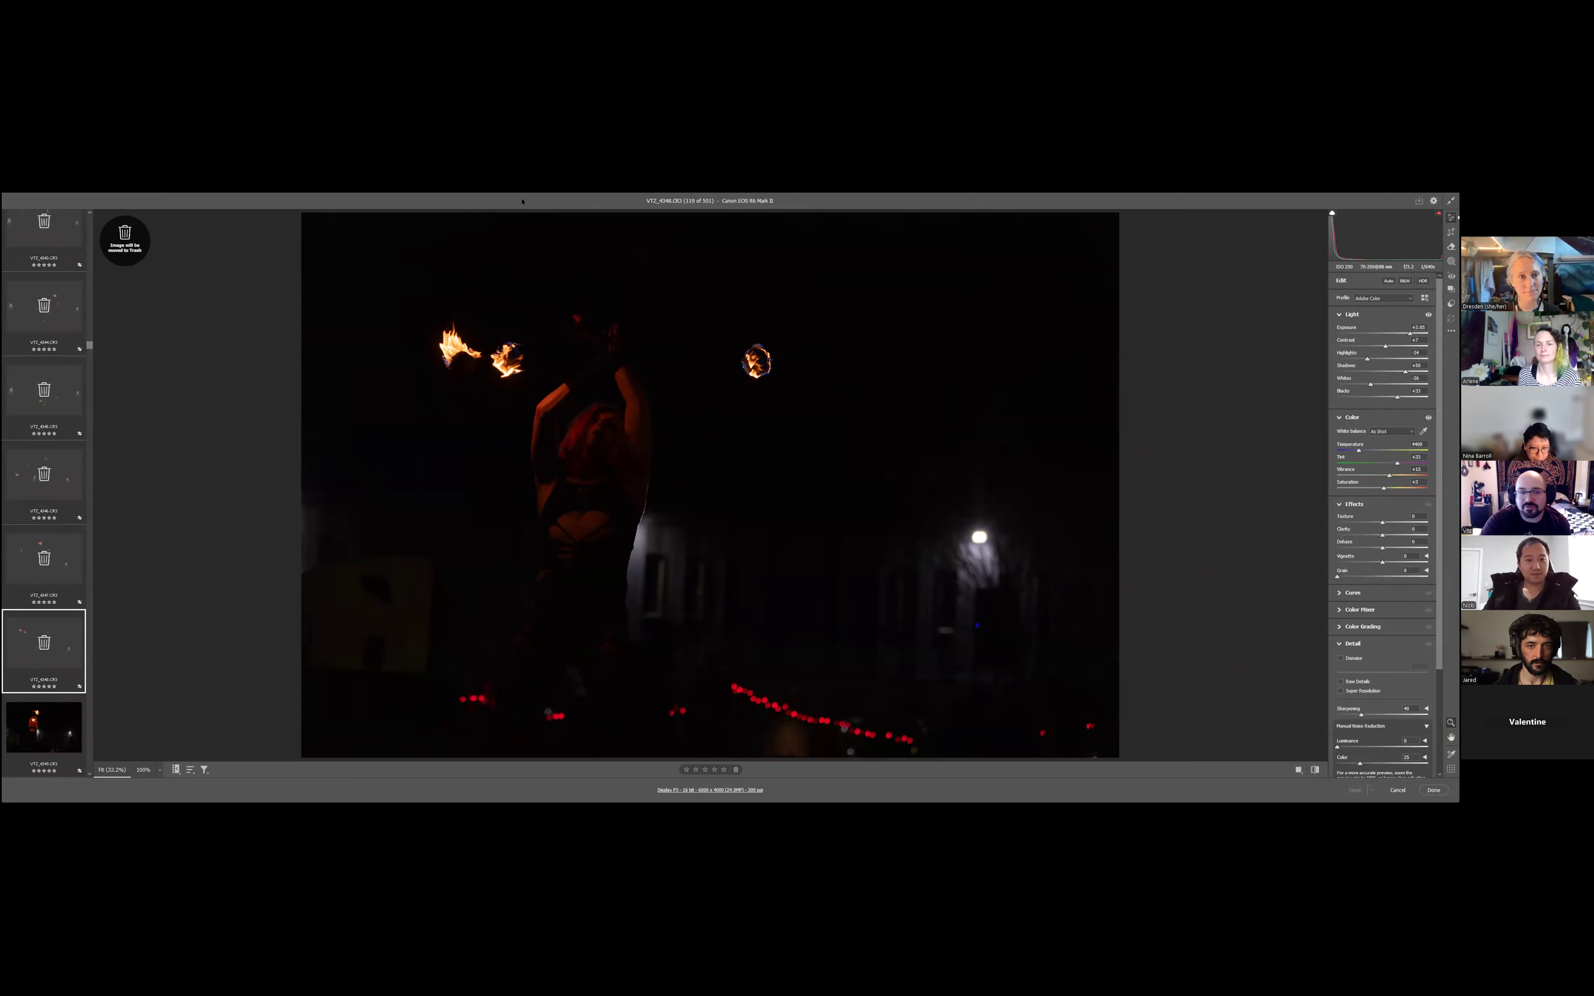
key(Delete)
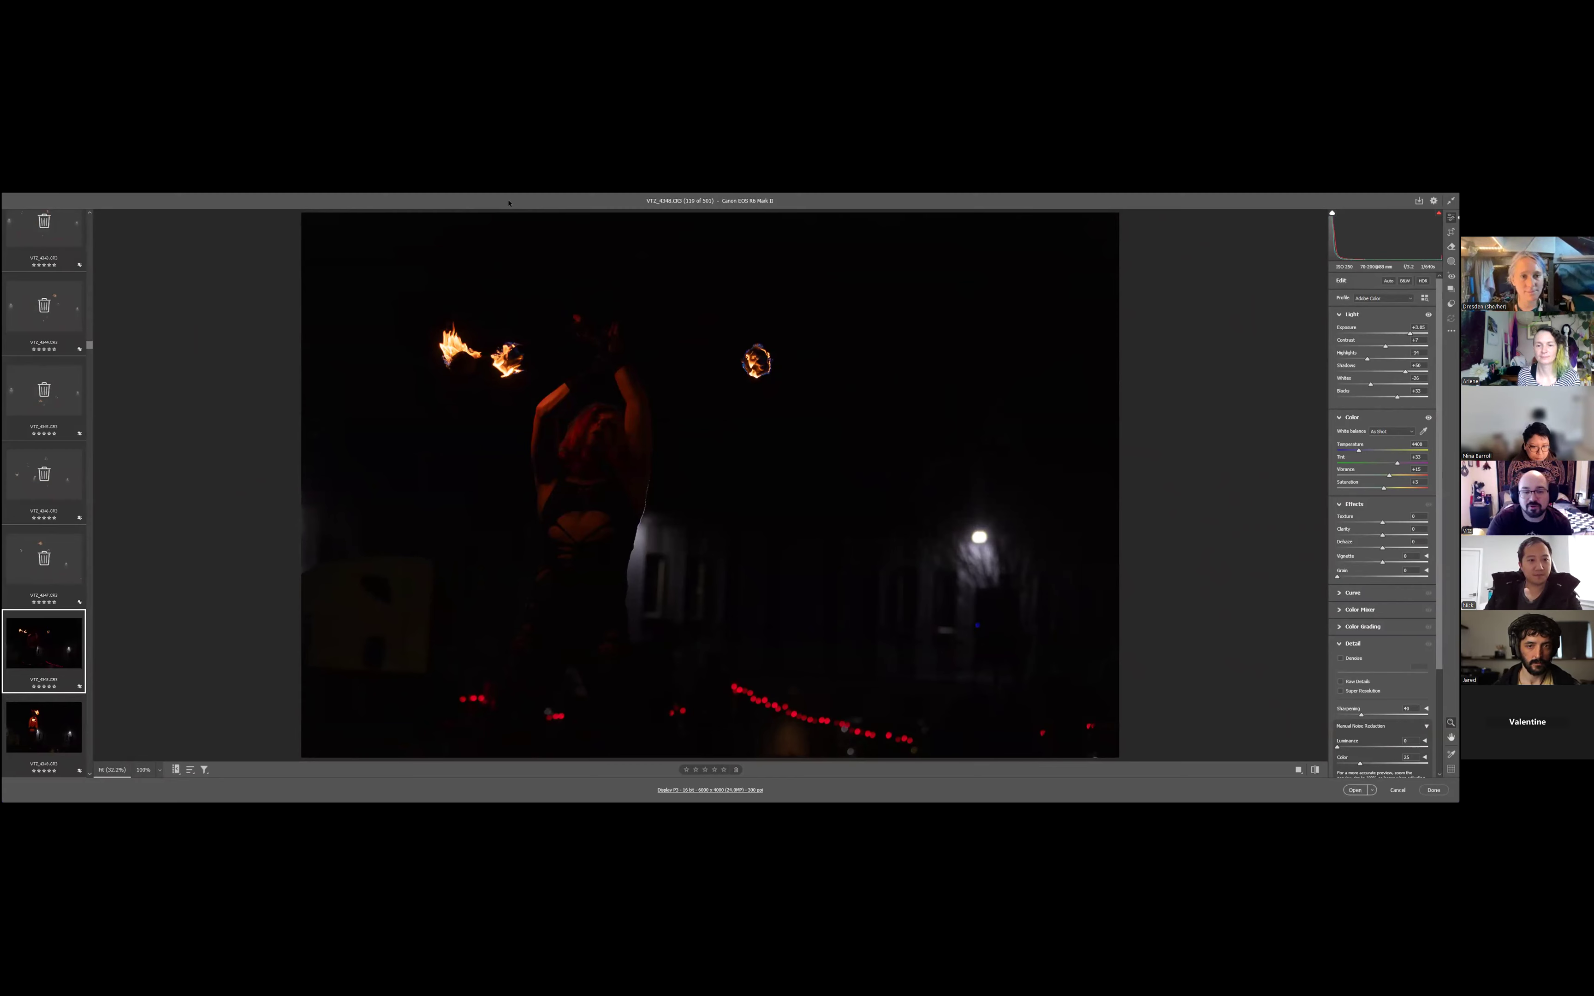
key(Right)
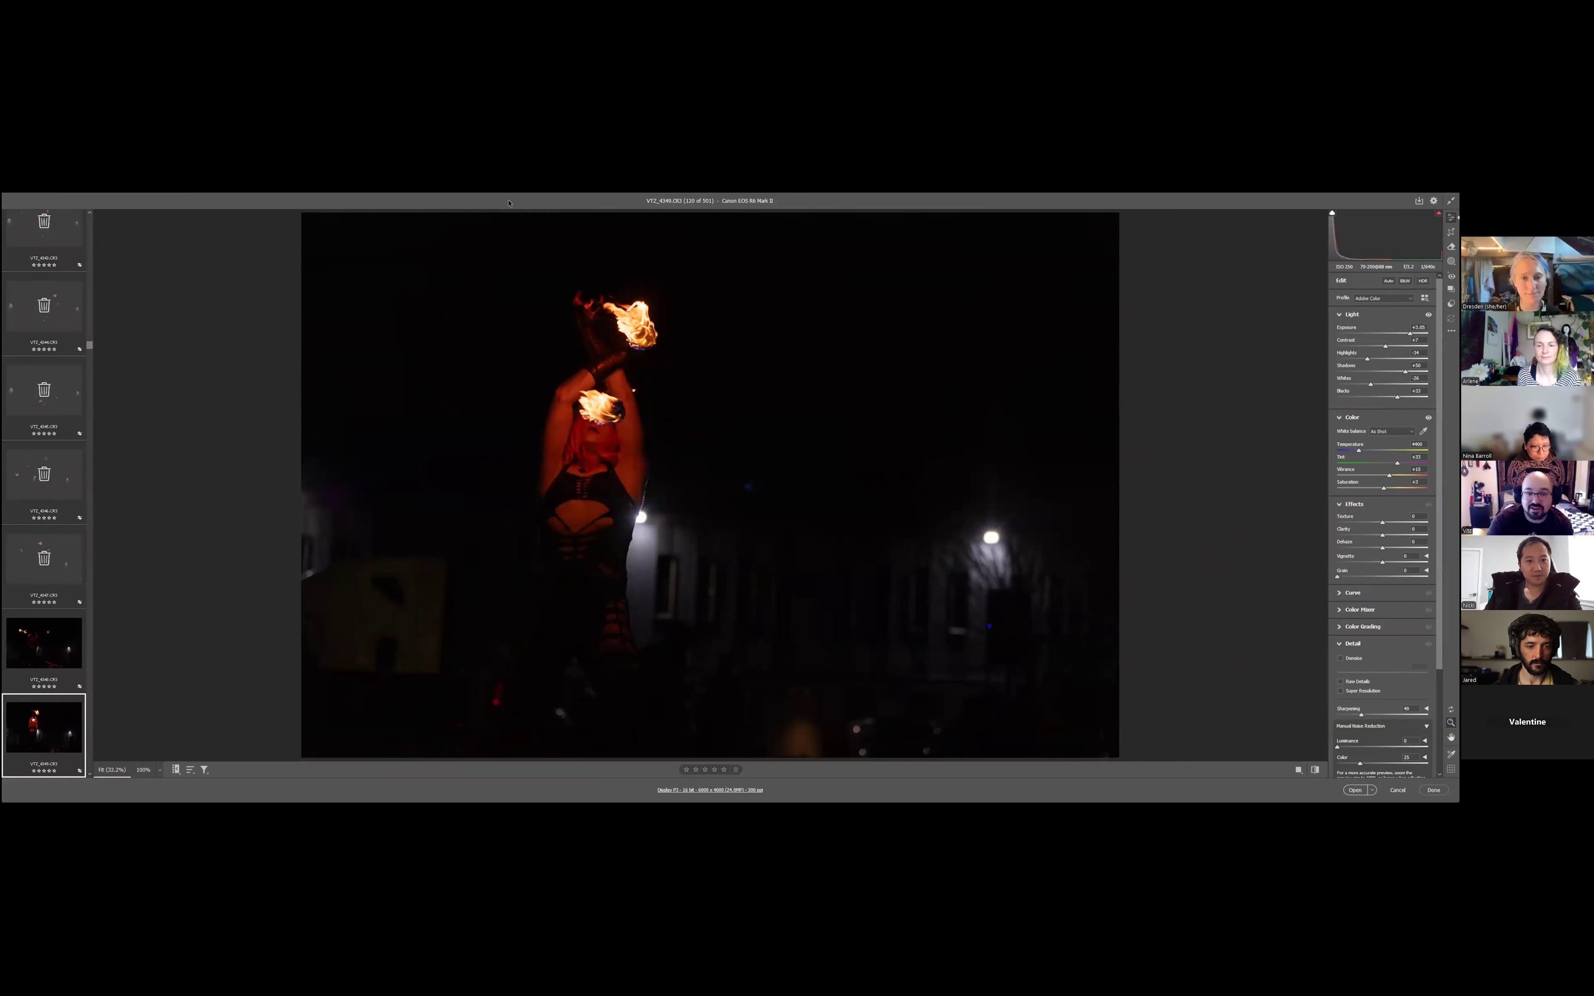
- Mark the photos VT2_4349 to VT2_4352 for deletion and keep VT2_4353
key(Delete)
key(Right)
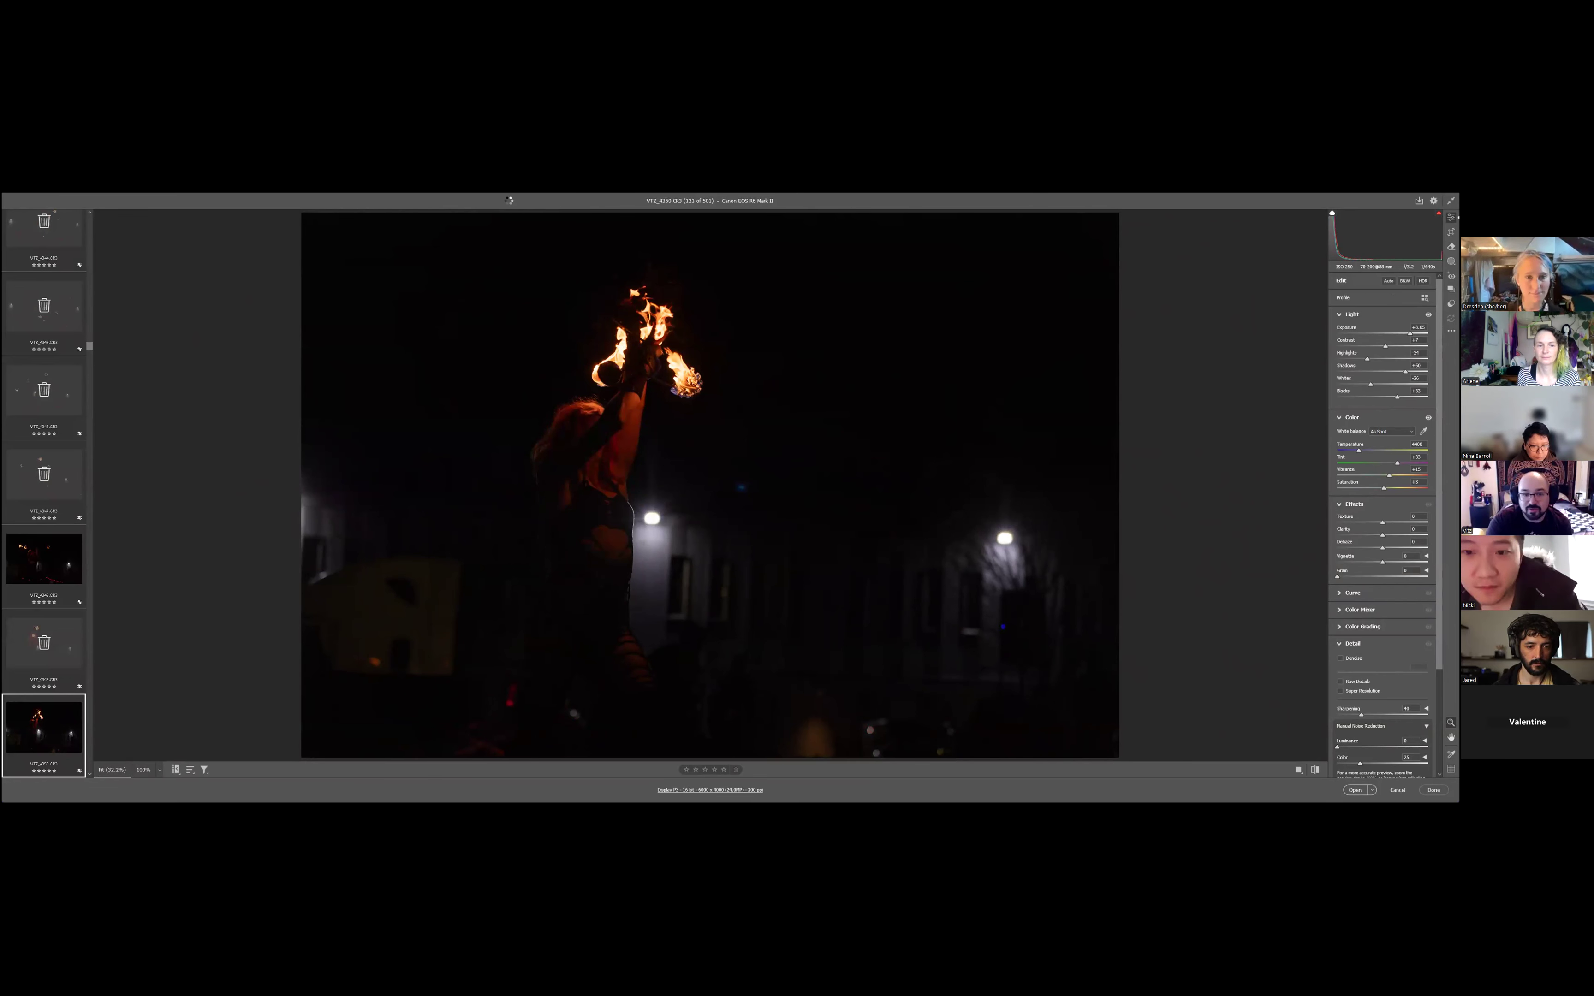
key(Delete)
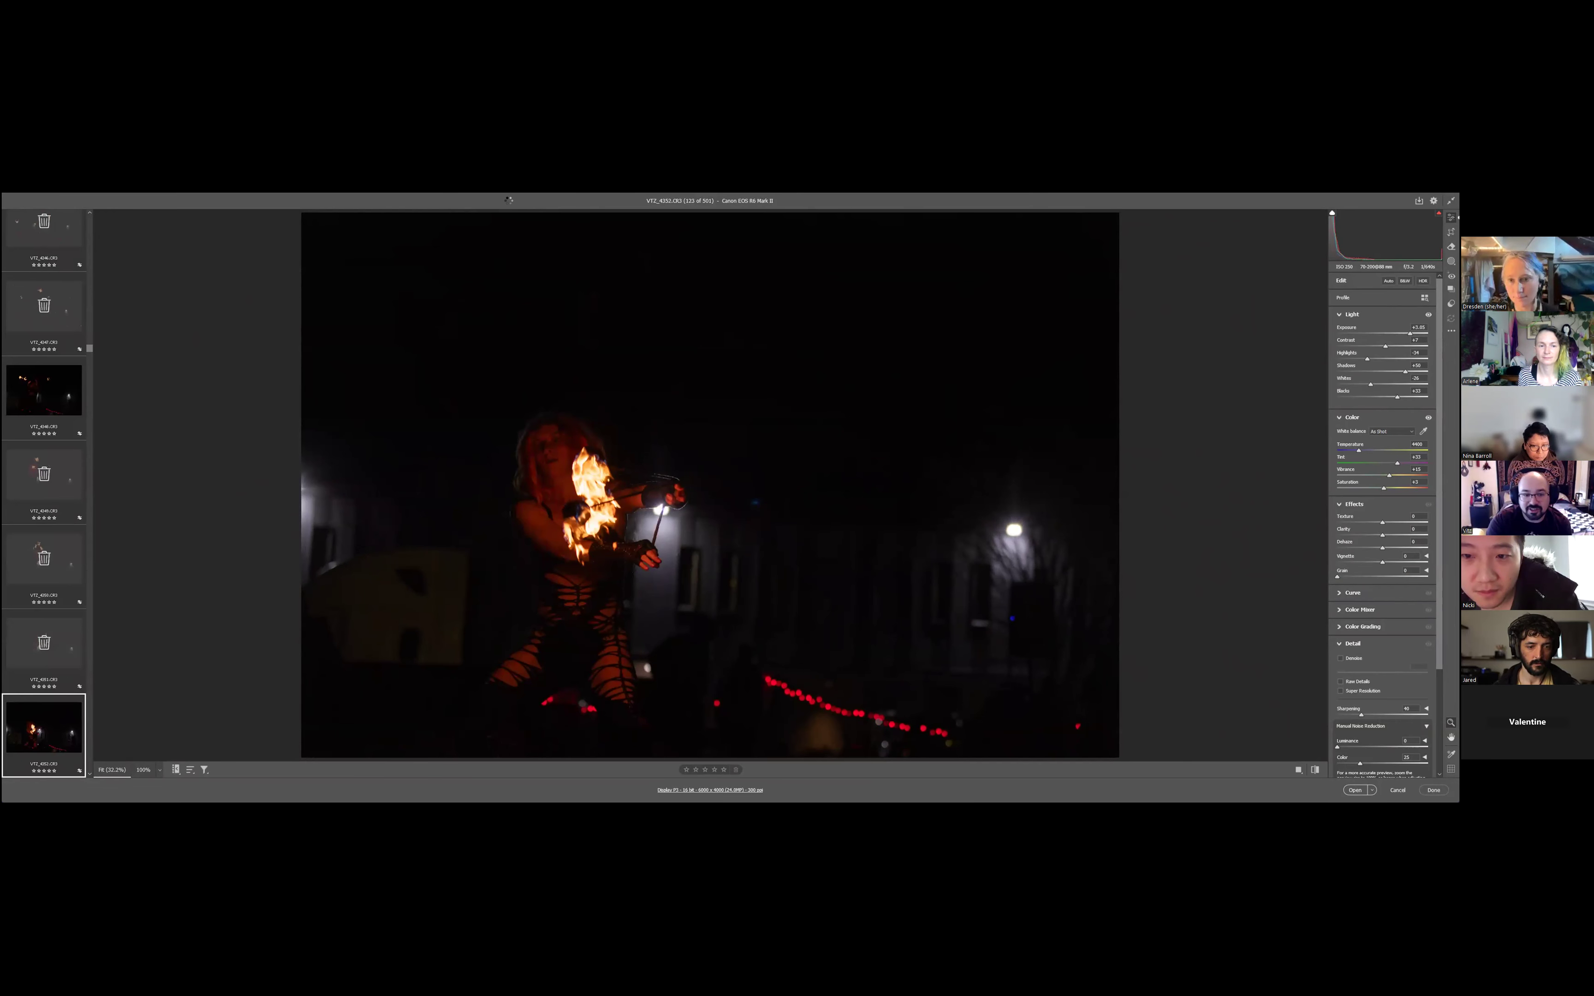
key(Delete)
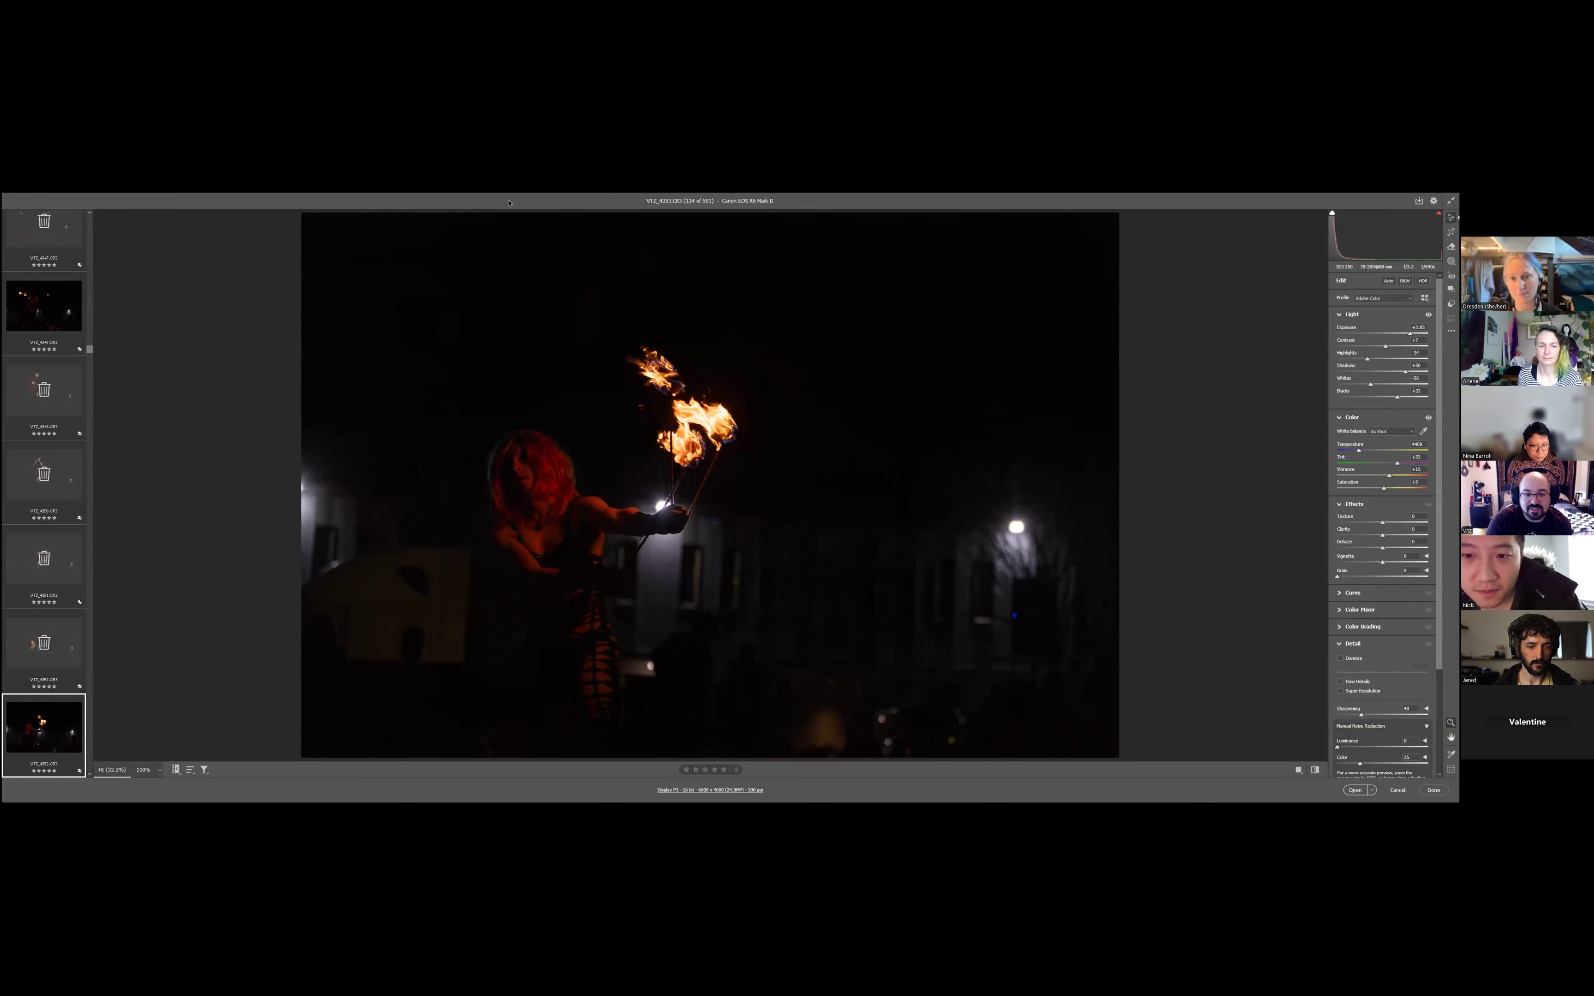
key(Right)
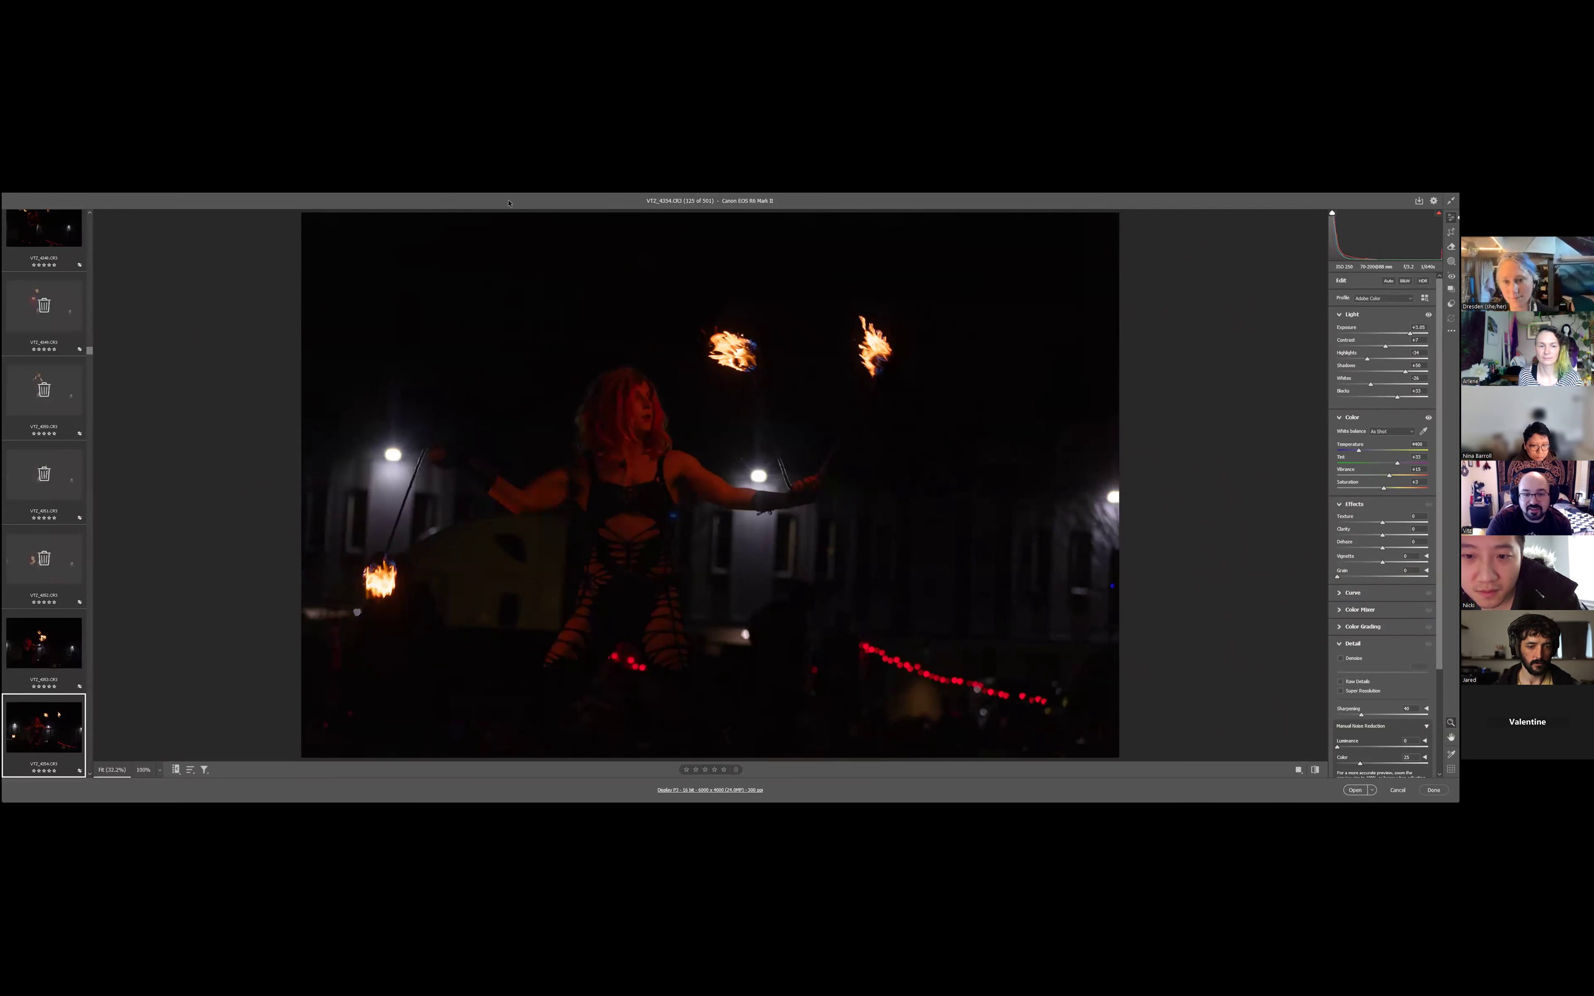
- Mark the photos VT2_4354 to VT2_4358 for deletion and undo the deletion mark on VT2_4359
key(Delete)
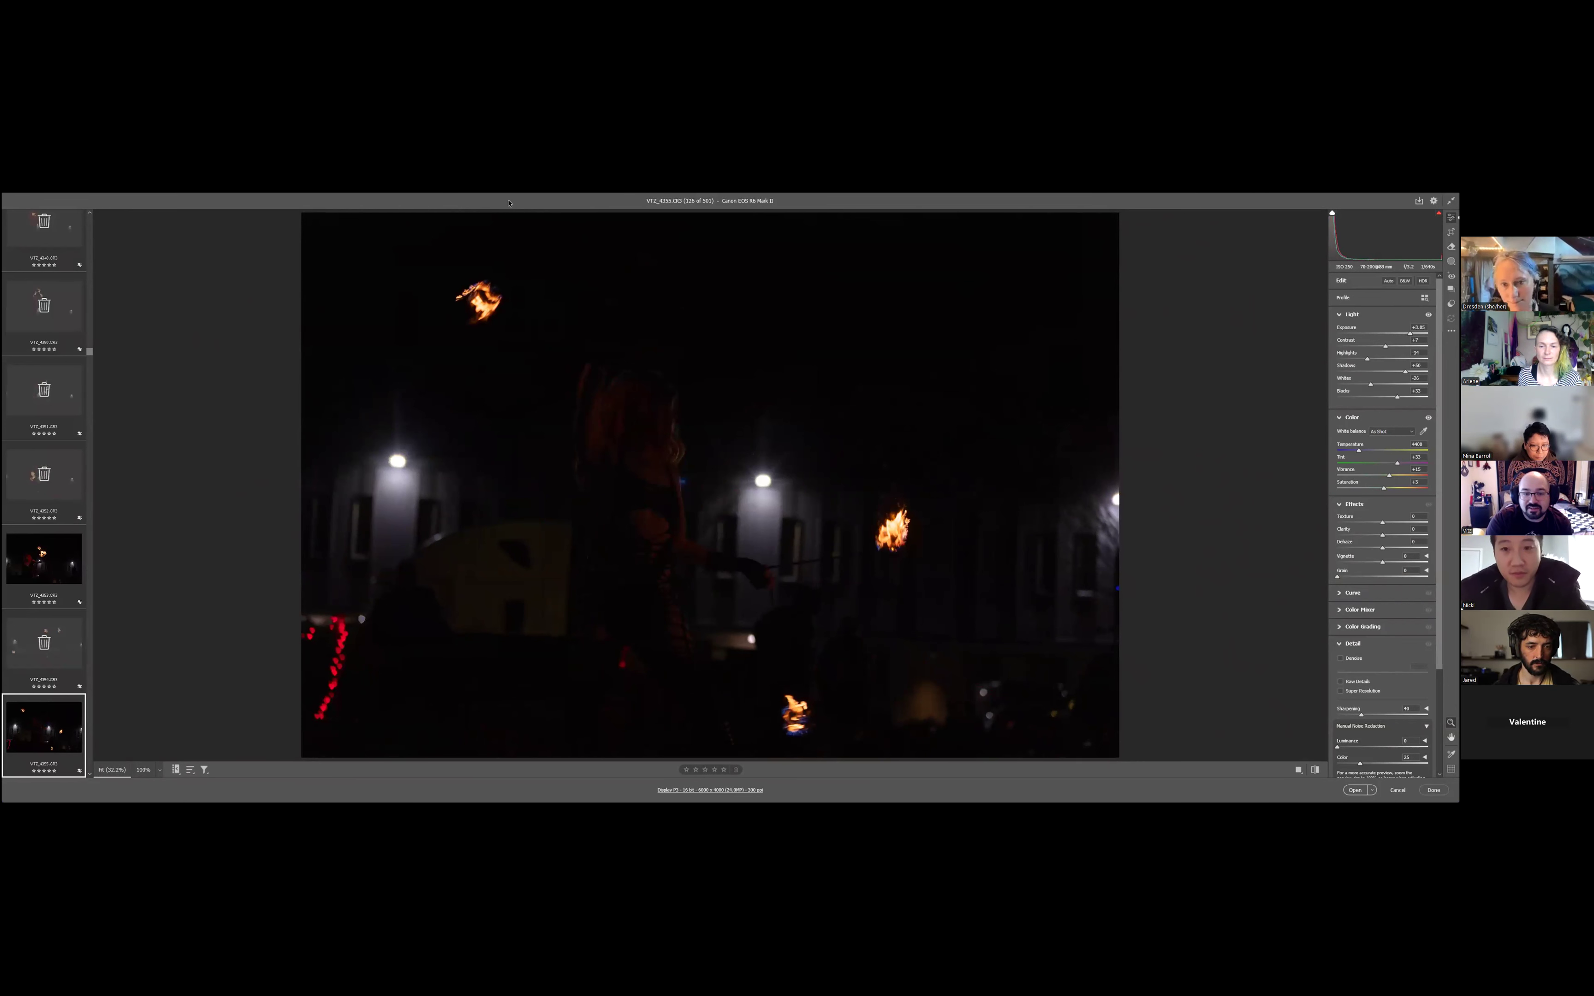
key(Delete)
key(Delete)
key(Delete)
key(Delete)
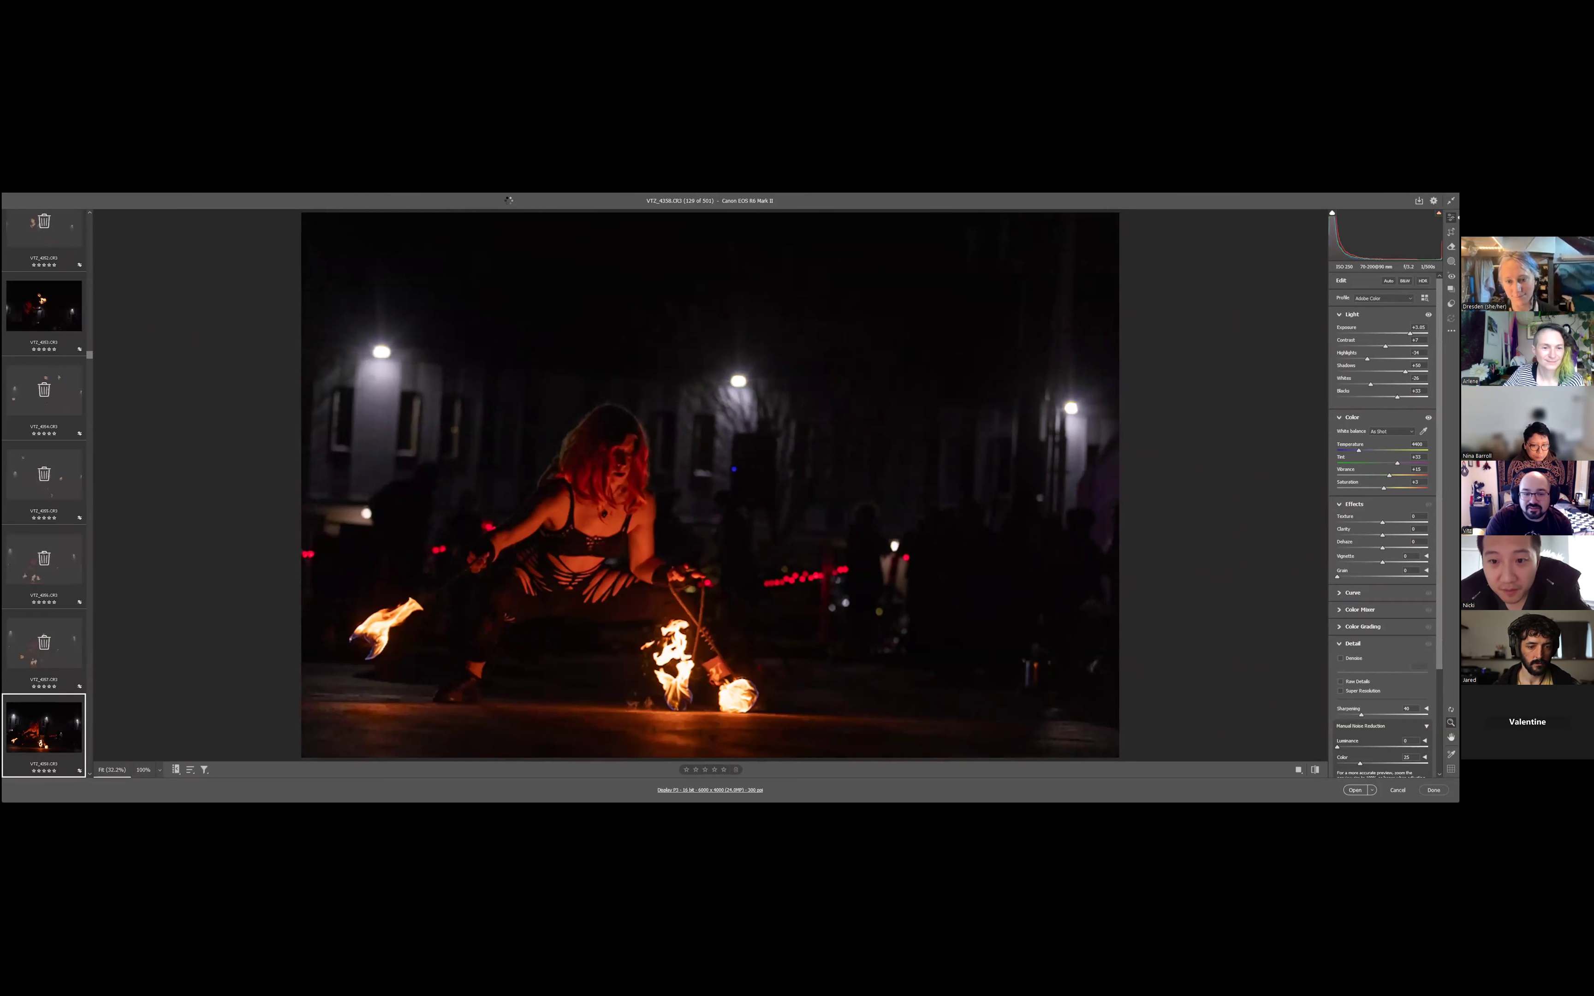
key(Delete)
key(ctrl+z)
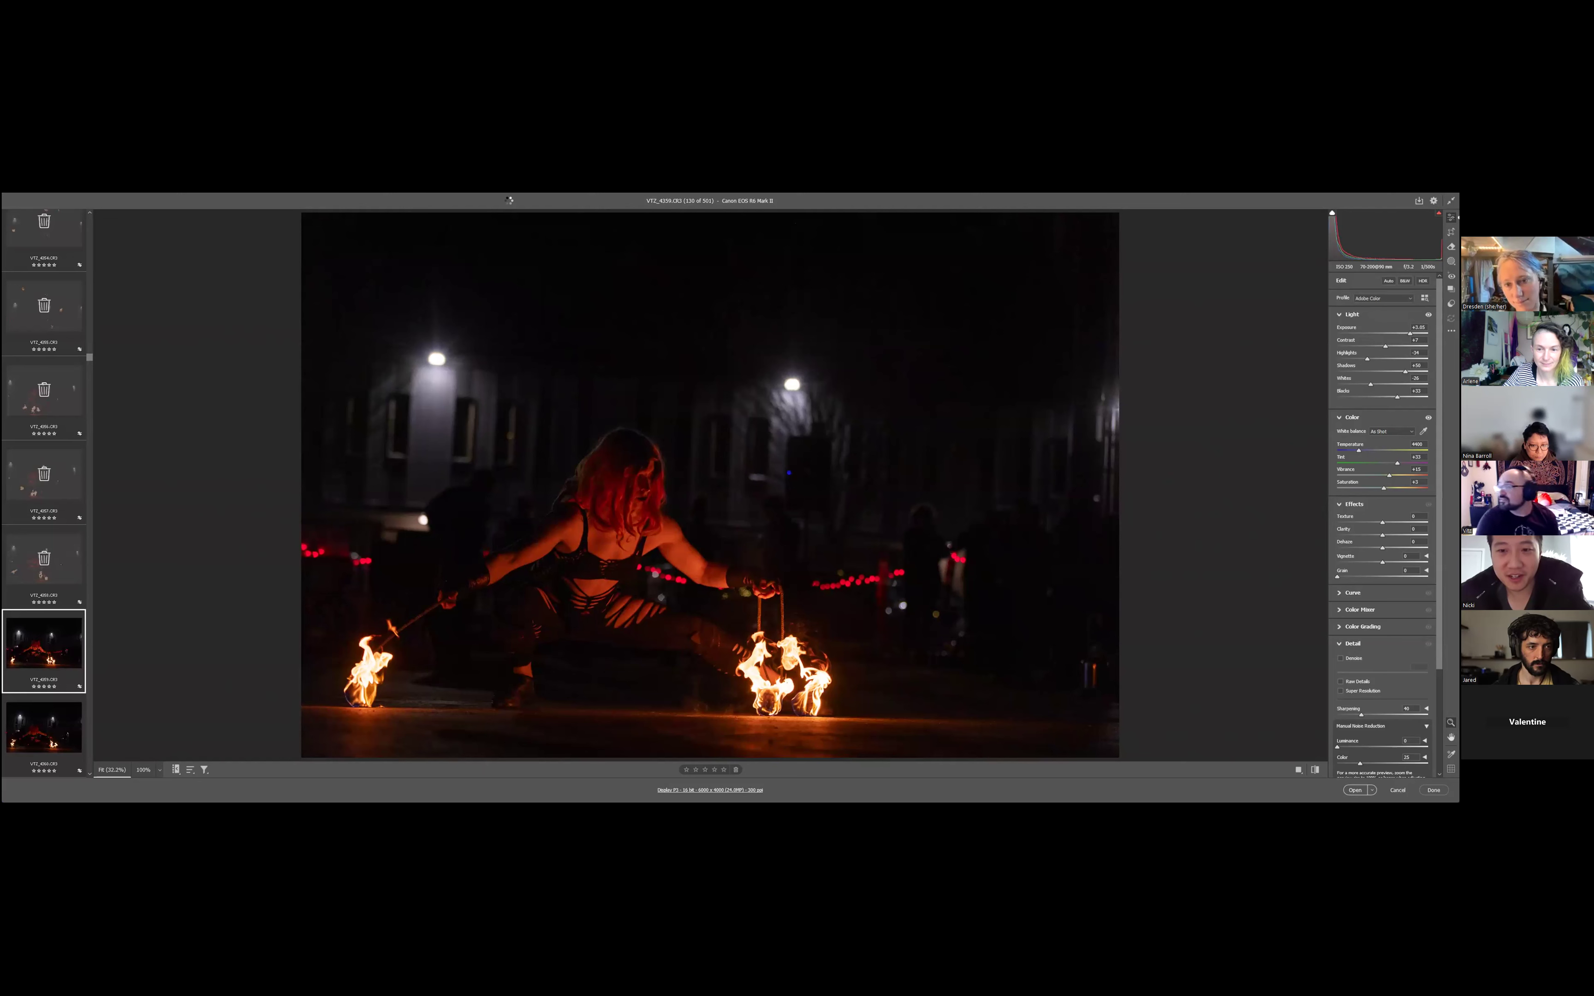
- Mark the photo VT2_4360 for deletion, keep VT2_4361 and move on to VT2_4362
key(Right)
key(Delete)
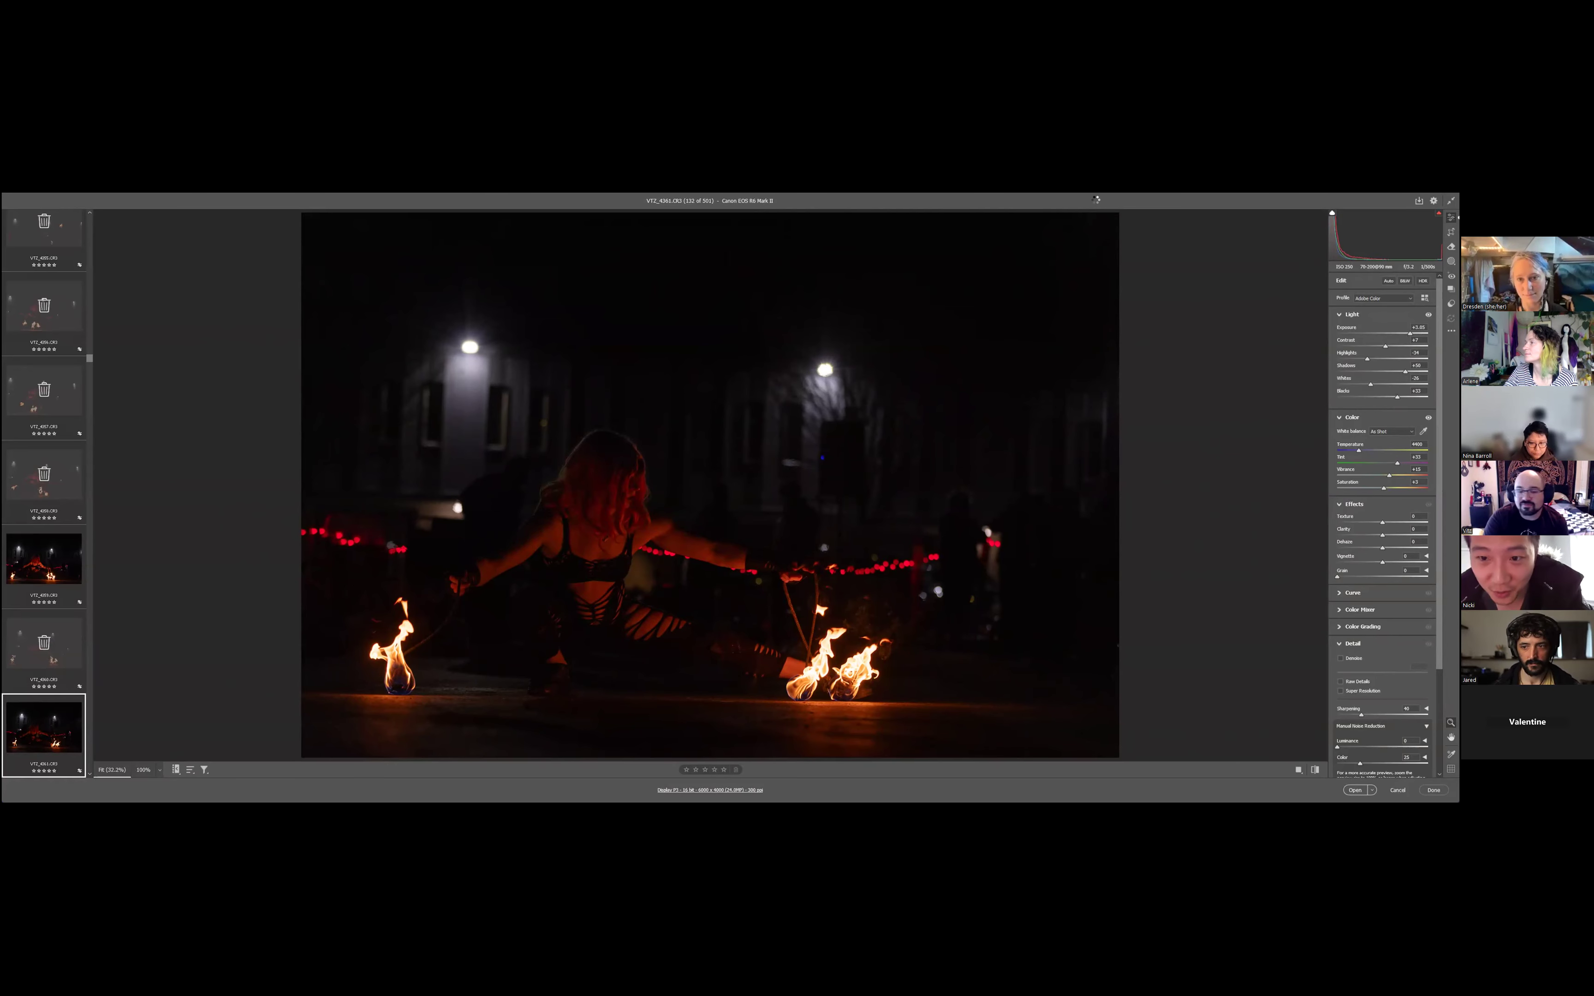
key(Right)
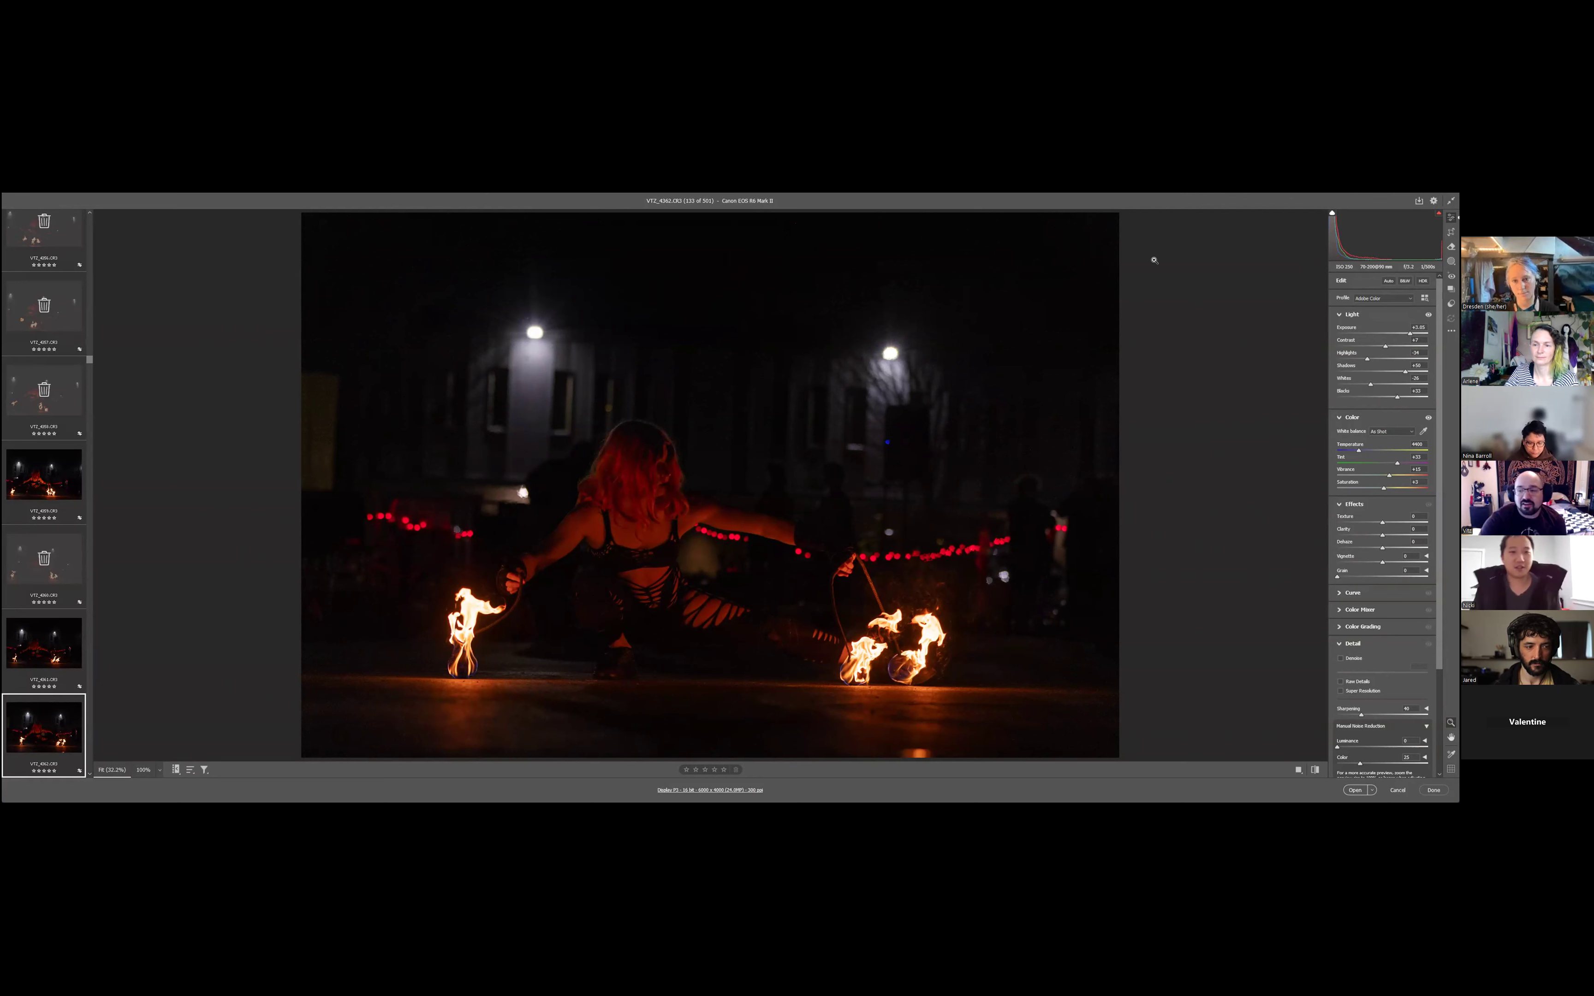
- Reset the automatic adjustments on VT2_4362 and raise its exposure to the maximum
click(1388, 281)
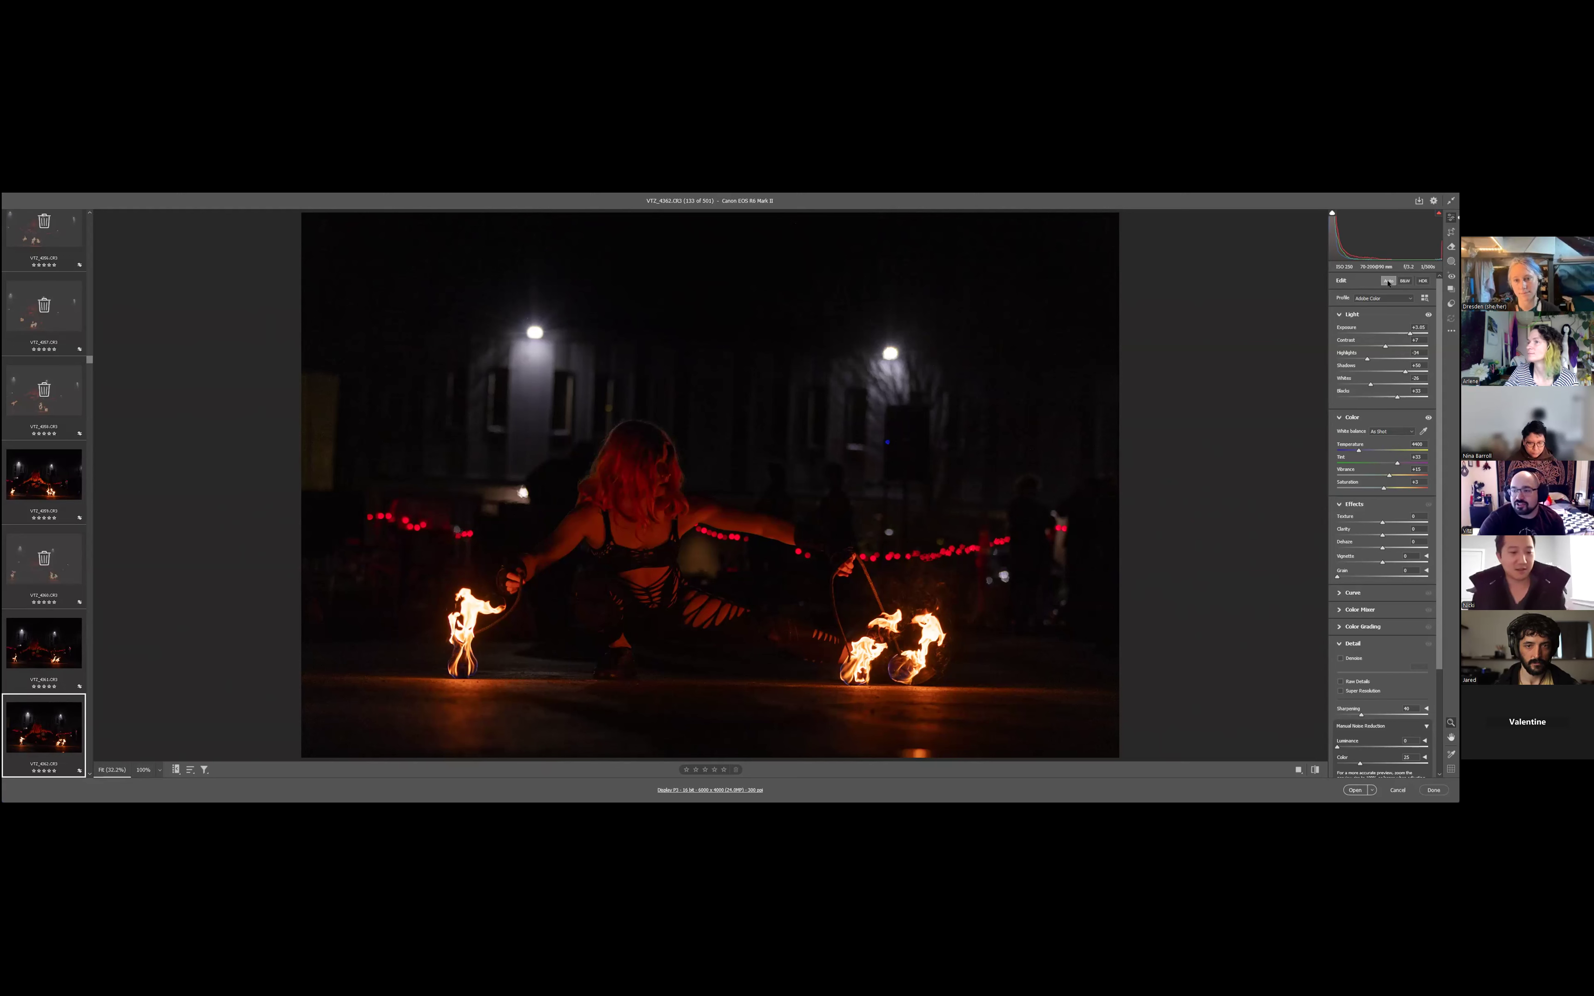
click(1388, 282)
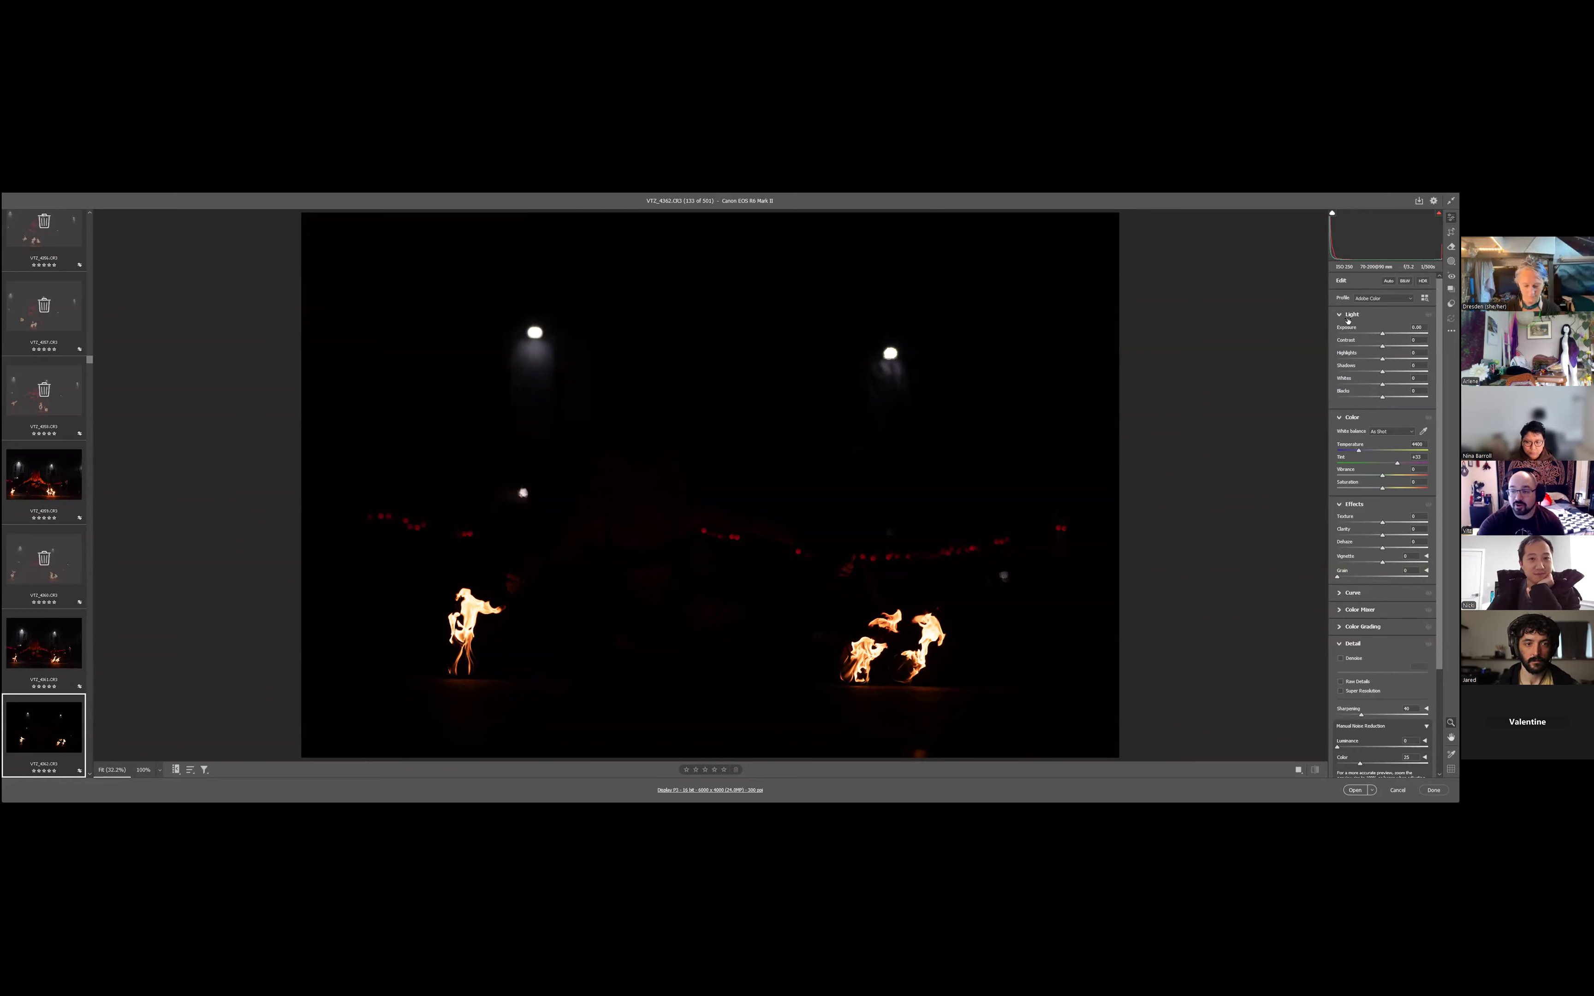
click(1405, 332)
drag(1404, 332, 1433, 335)
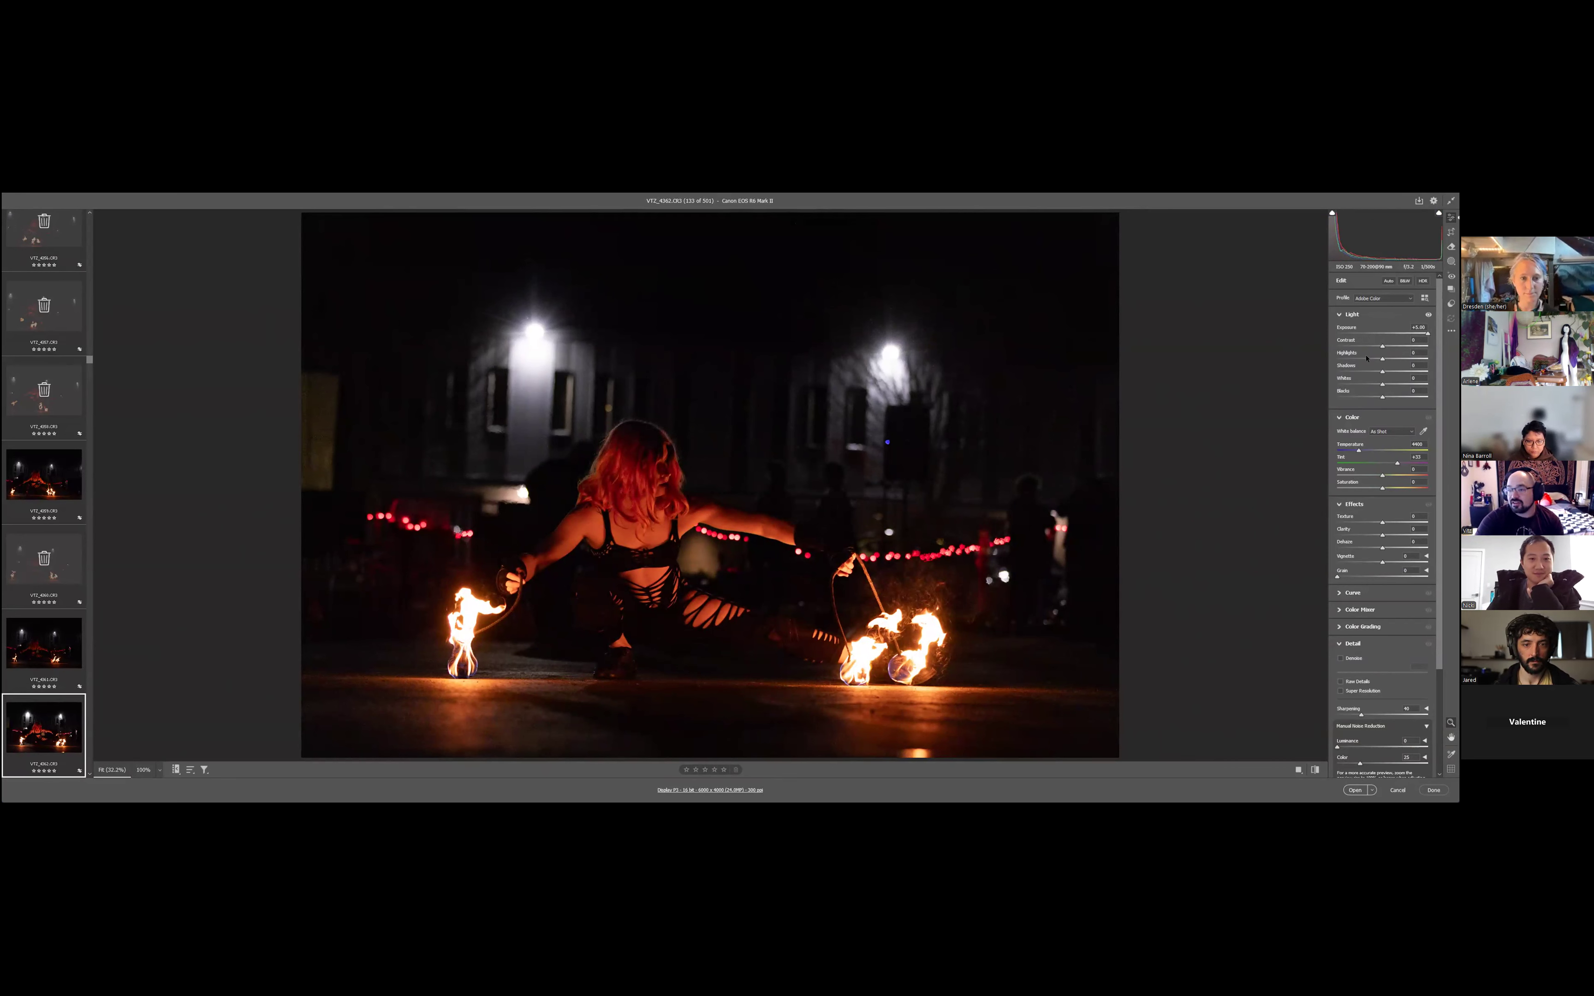
- Try lowering the highlights, lifting the shadows slightly, adding luminance noise reduction and setting a lower exposure on VT2_4362
drag(1381, 358, 1366, 358)
scroll(1355, 648, down, 3)
drag(1355, 648, 1365, 647)
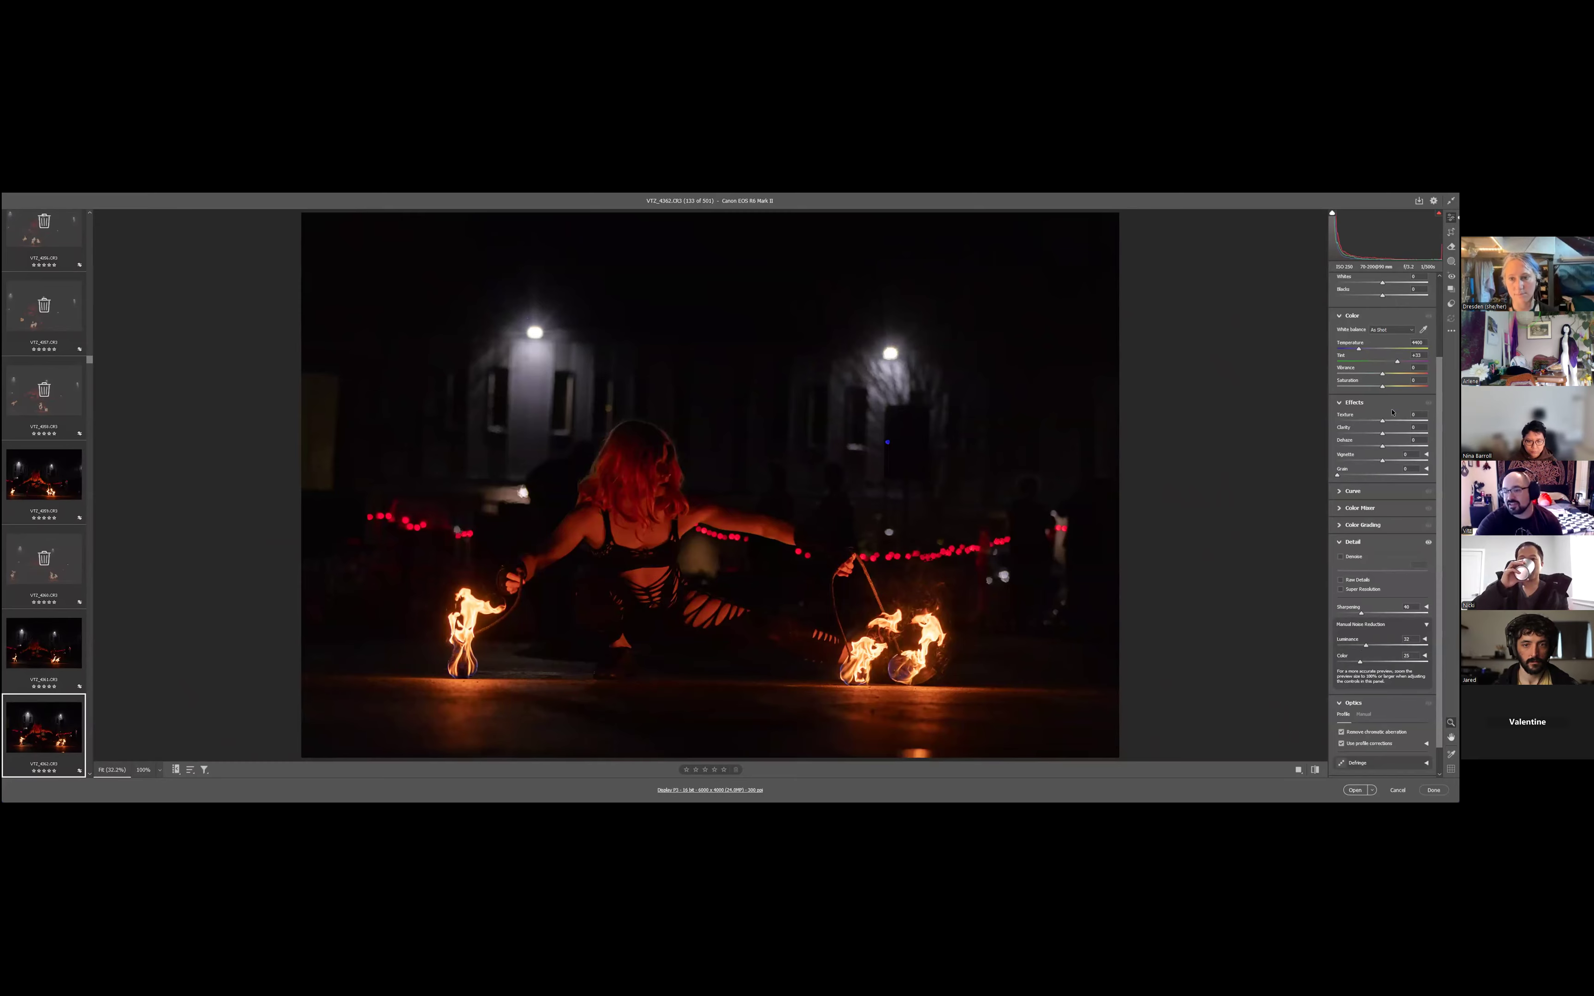
scroll(1365, 647, up, 3)
mouse_move(1382, 371)
mouse_down()
mouse_move(1424, 374)
mouse_move(1385, 379)
mouse_up()
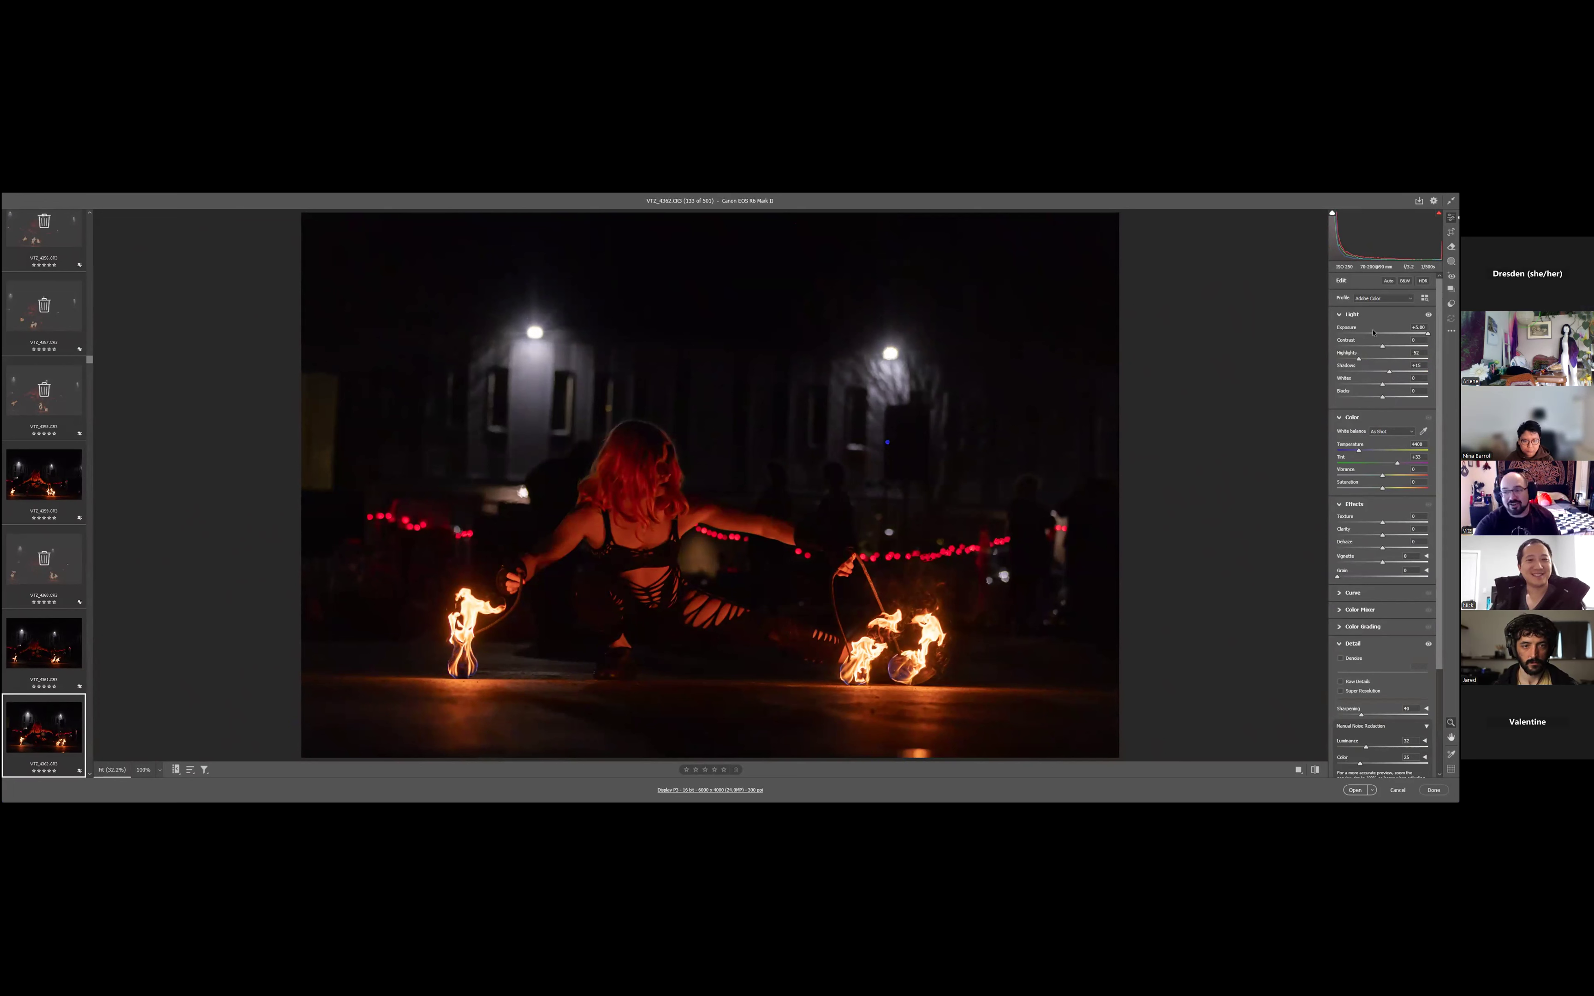
drag(1378, 333, 1389, 333)
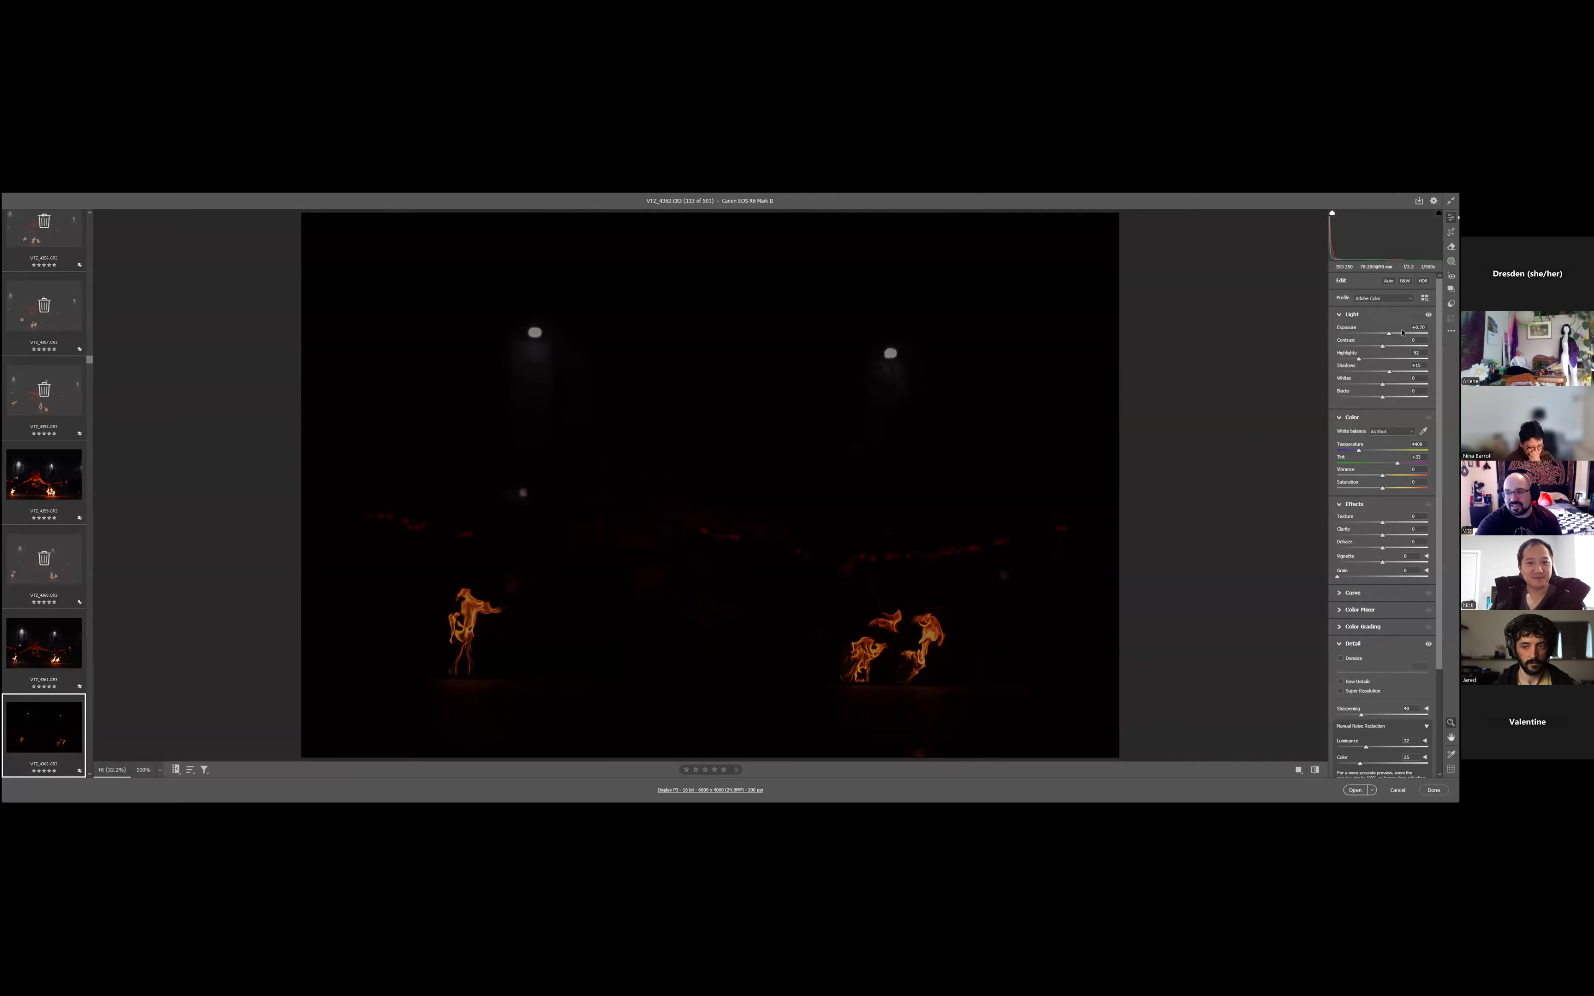
drag(1401, 332, 1422, 333)
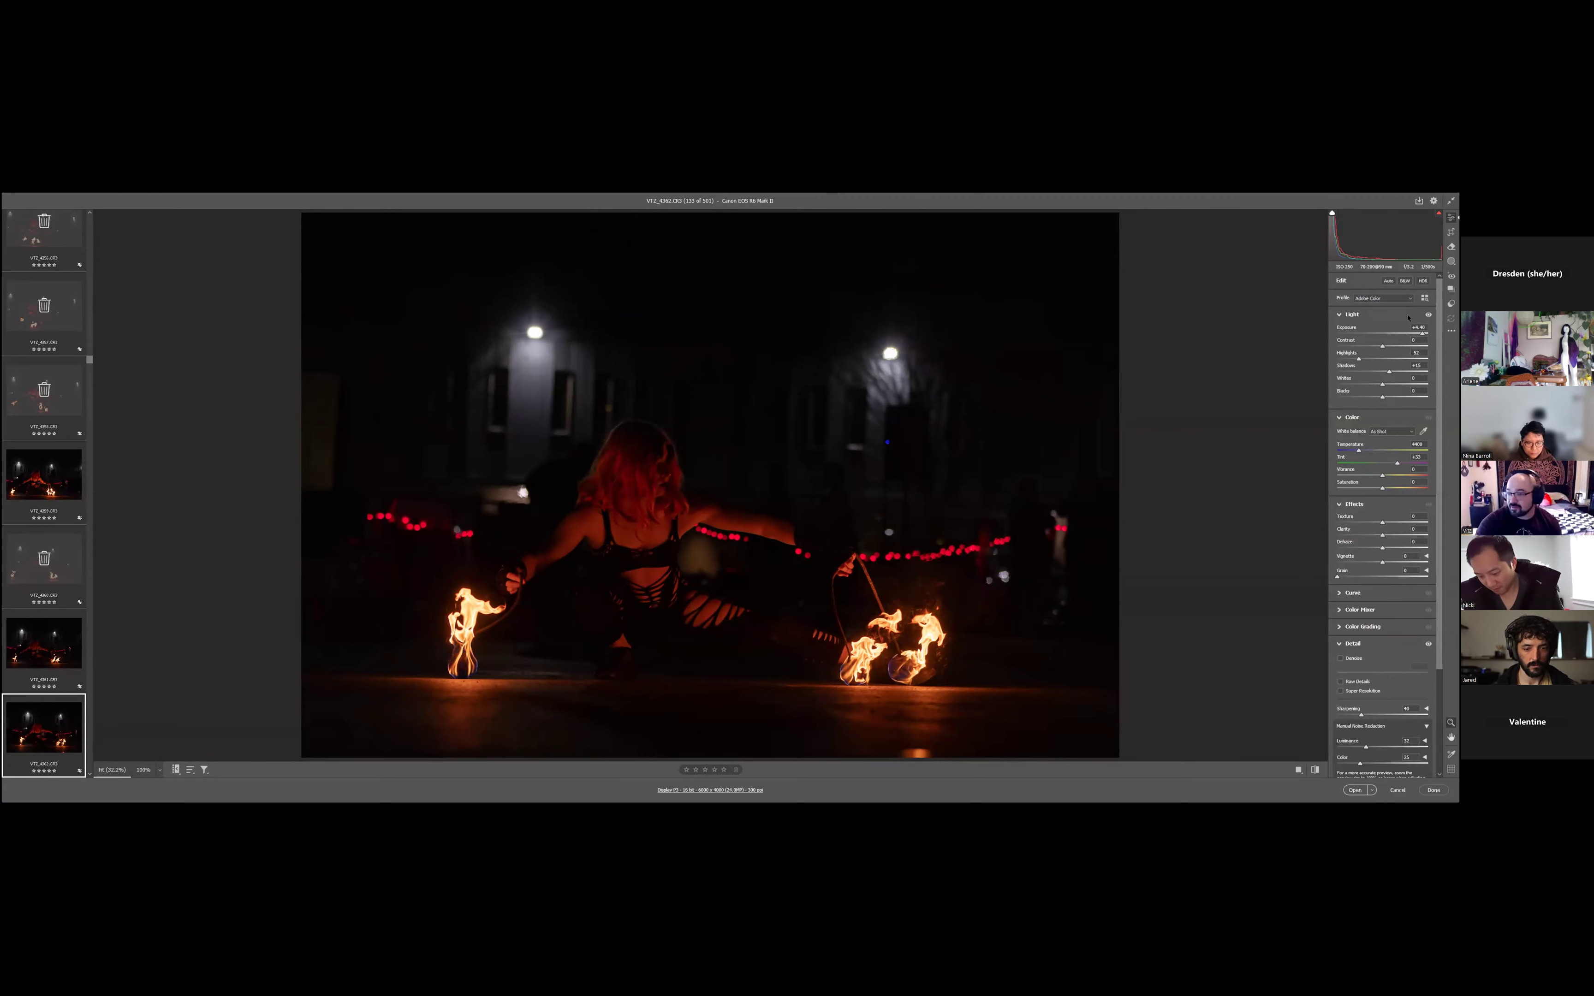
- Reset the light adjustments on VT2_4362, raise exposure to about +3.9 and return luminance noise reduction to 0
click(1388, 281)
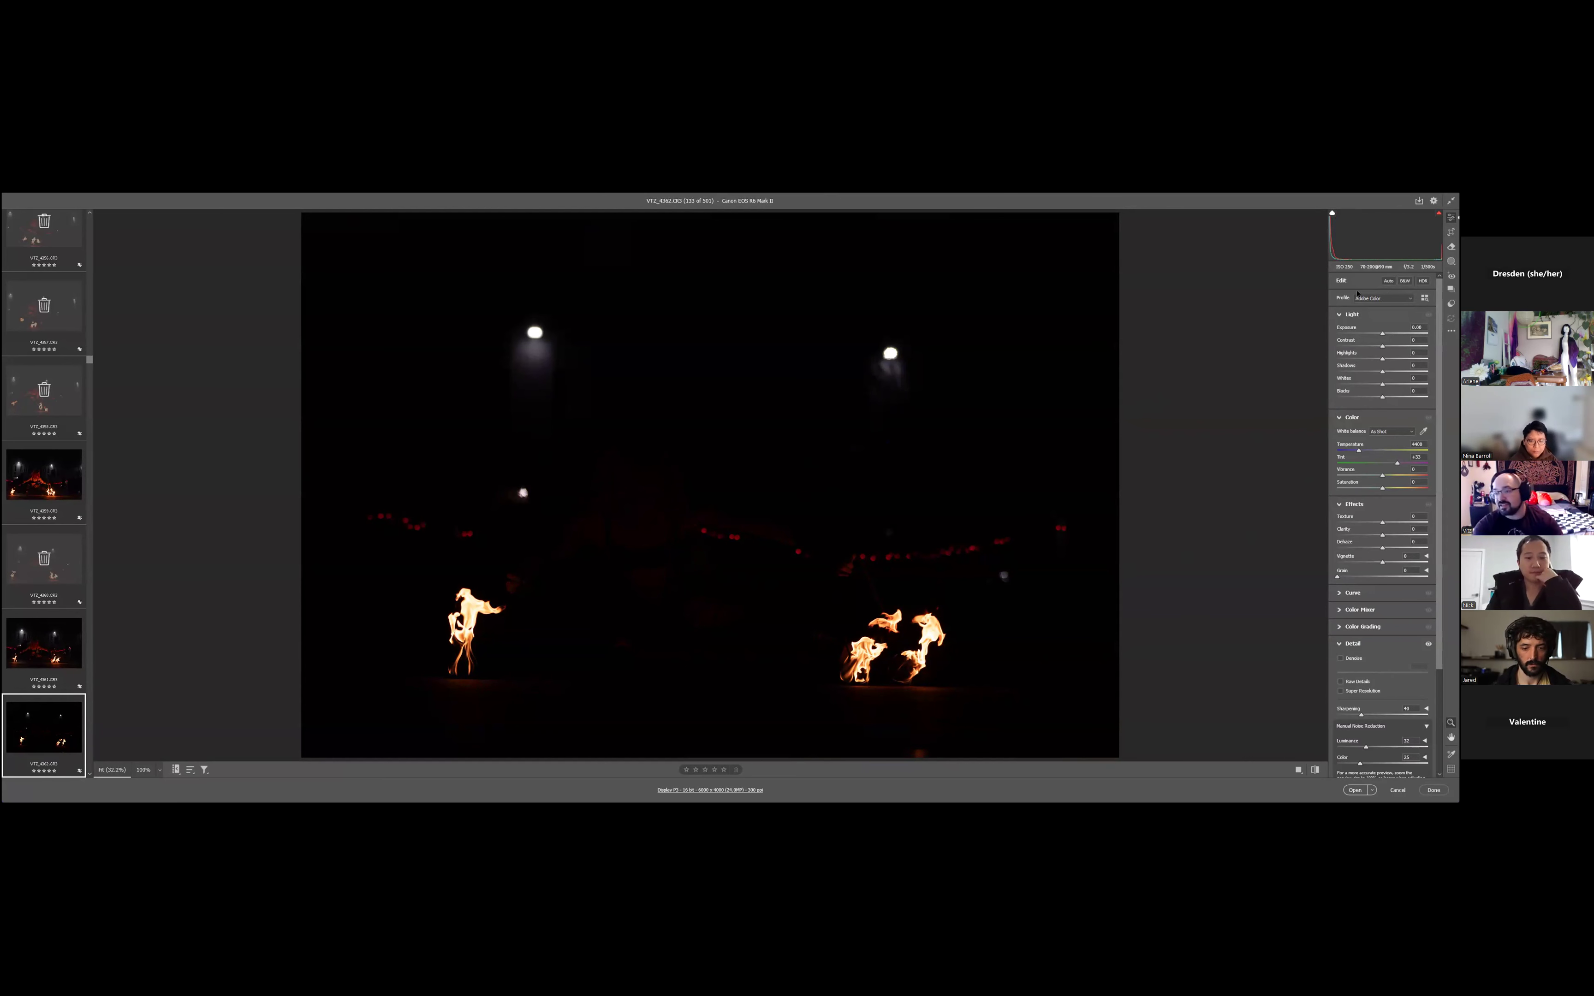
drag(1399, 333, 1409, 333)
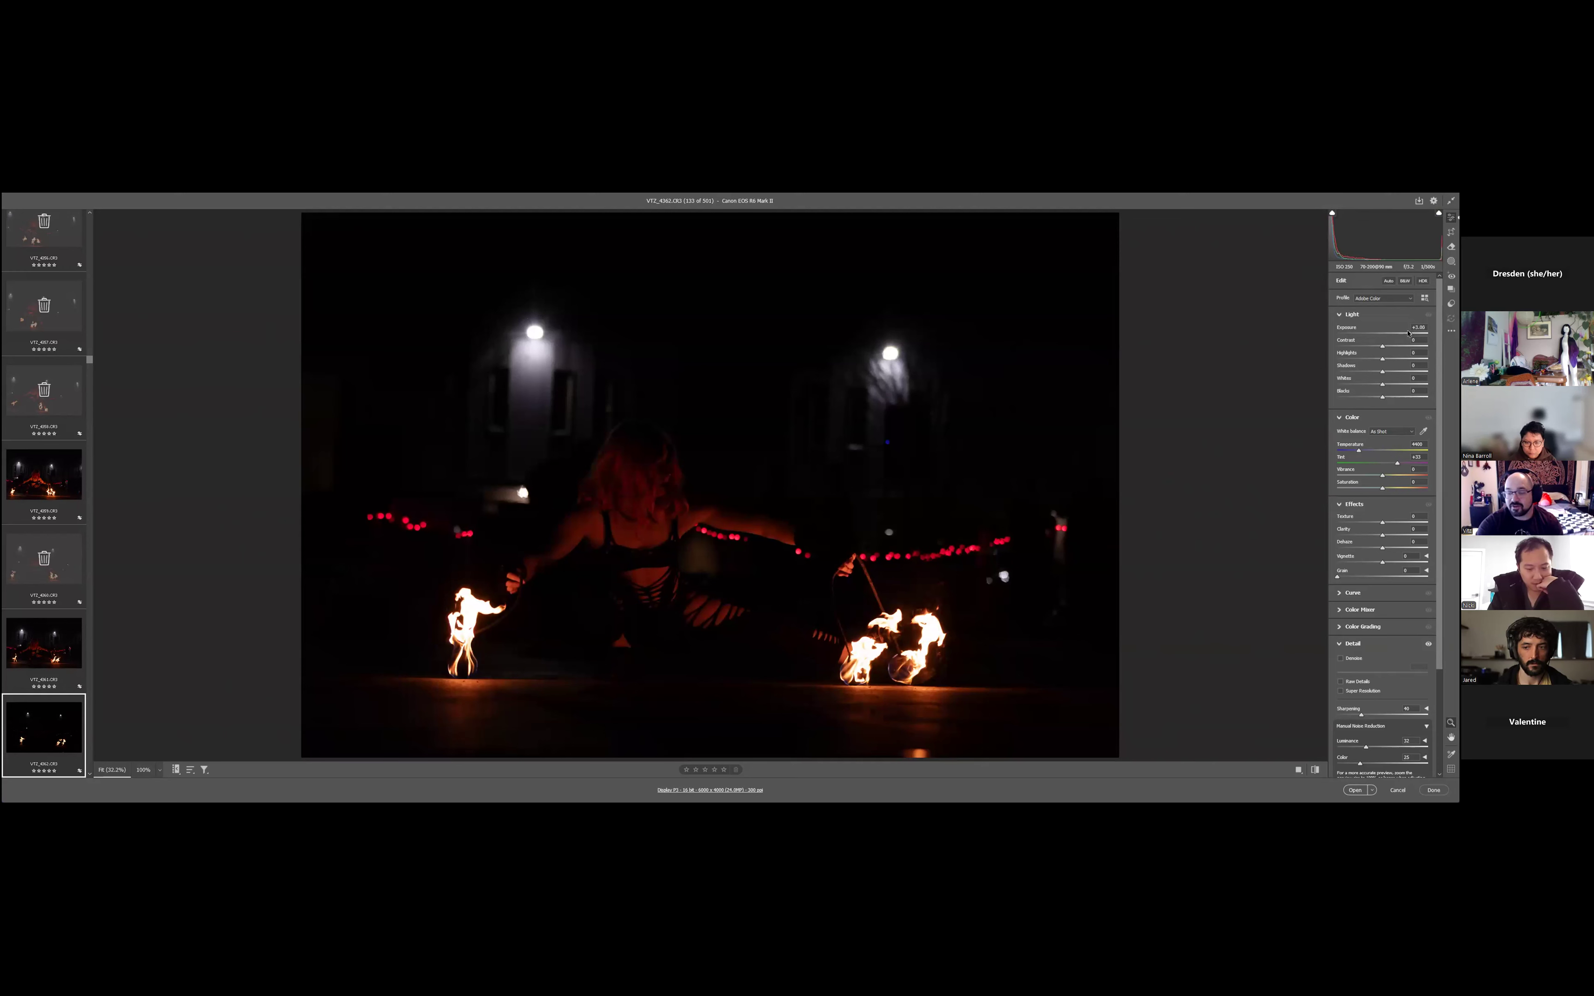
drag(1417, 333, 1418, 334)
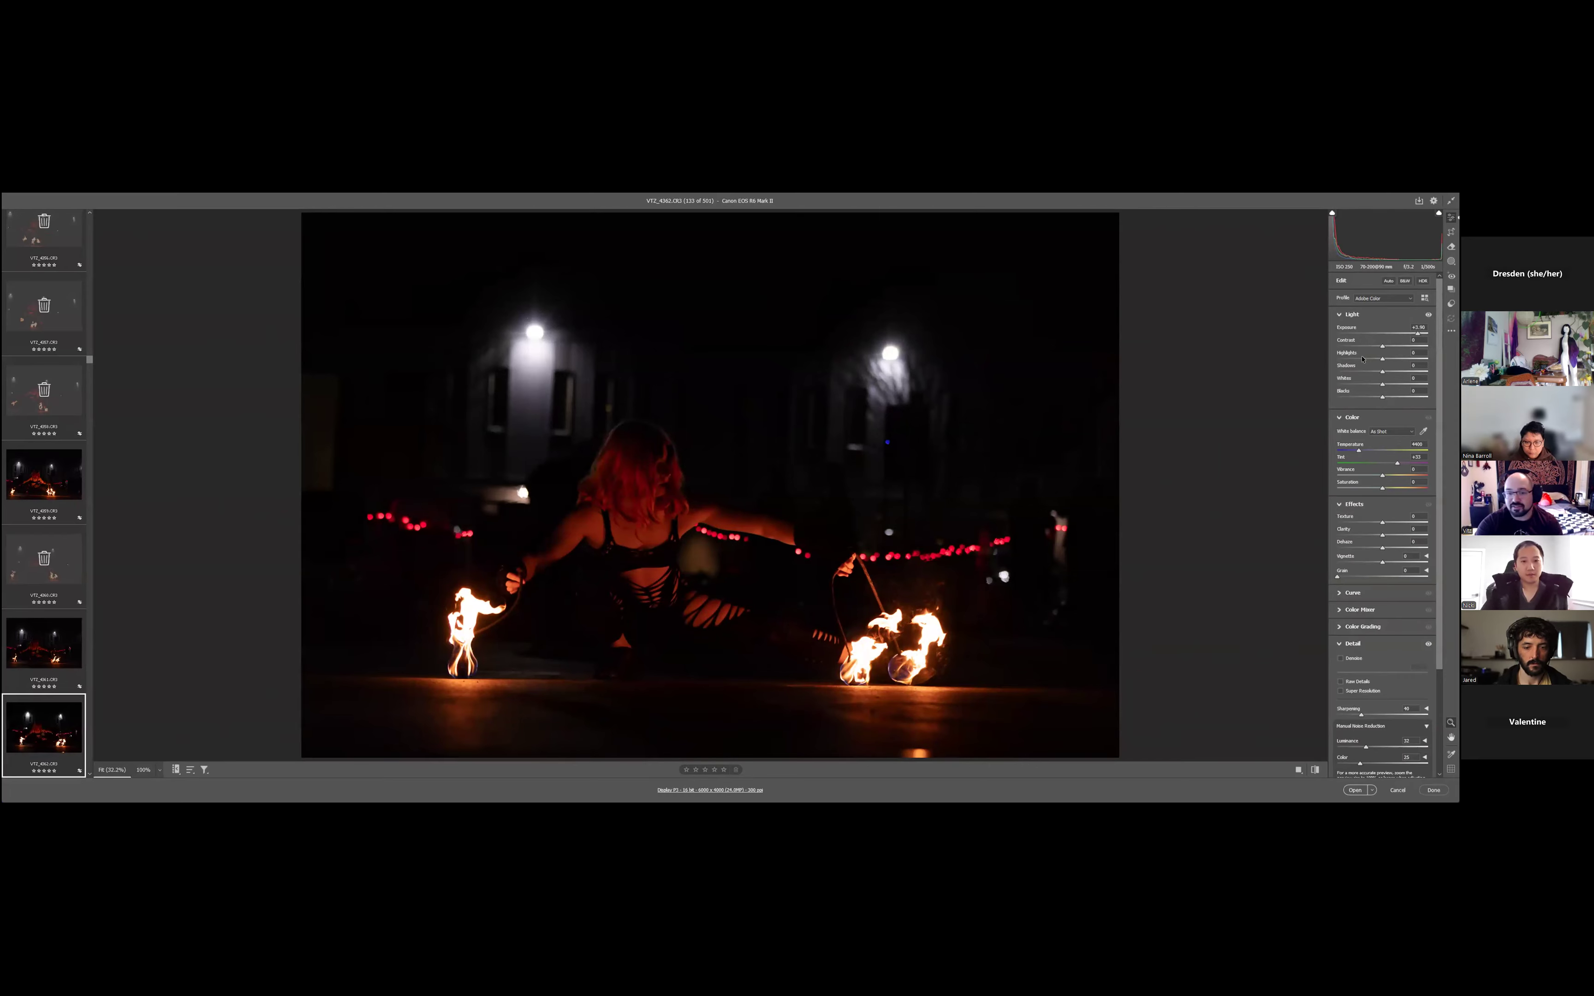
click(1407, 741)
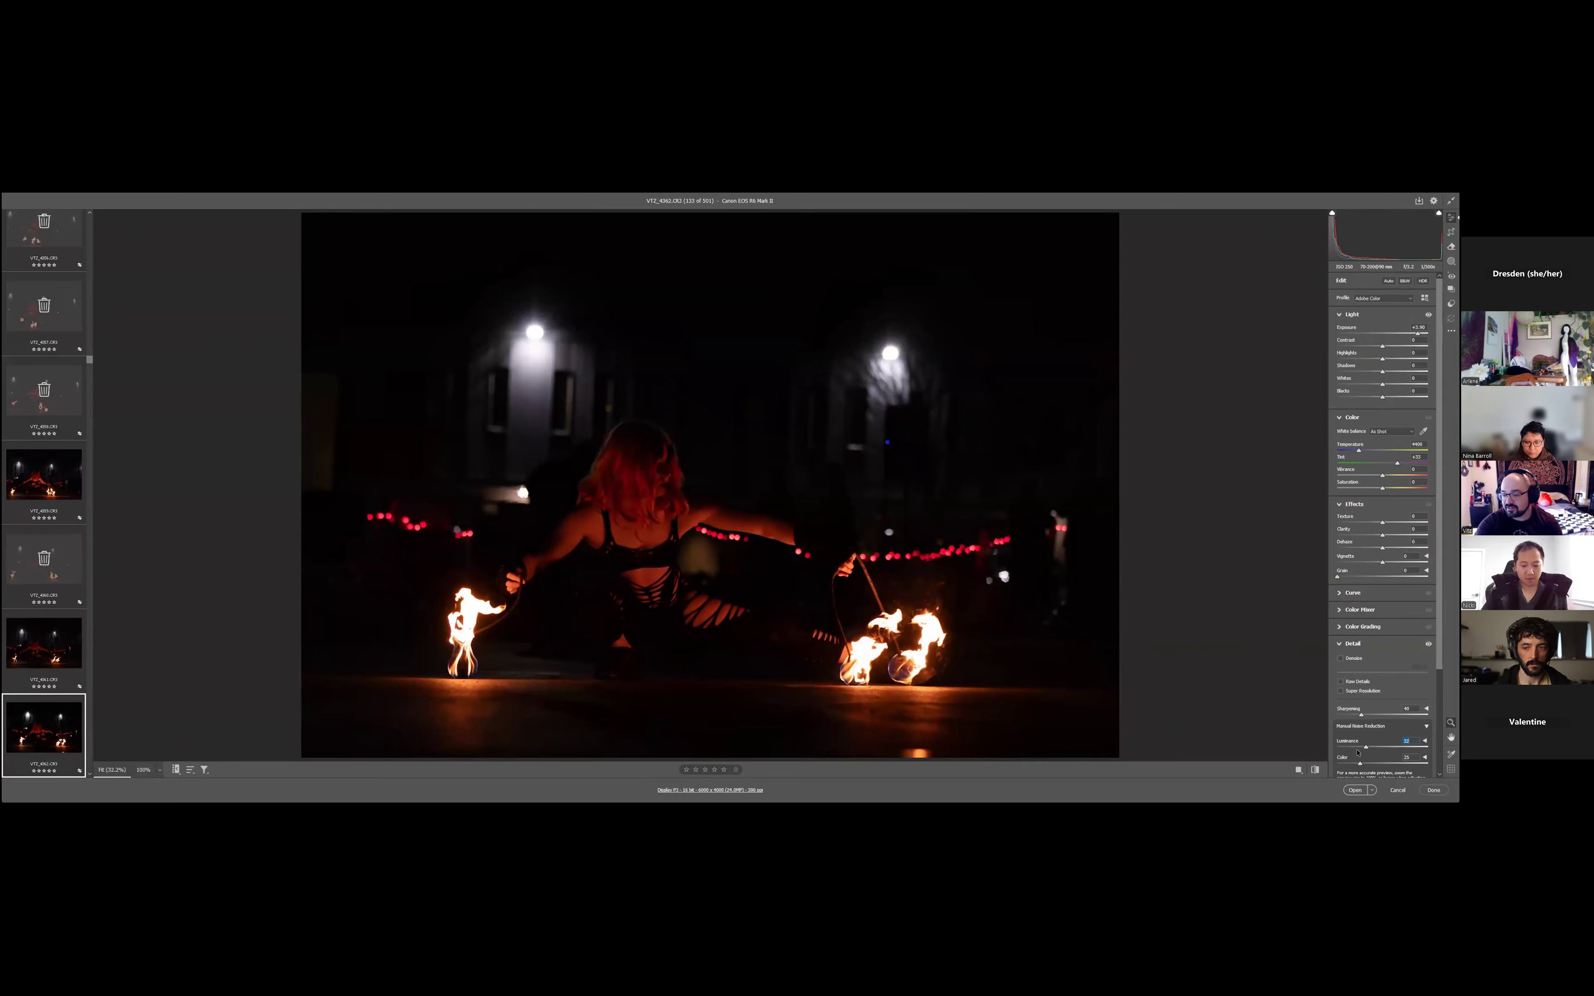
- Lower the contrast of VT2_4362 to about -25
click(1382, 347)
drag(1383, 347, 1371, 346)
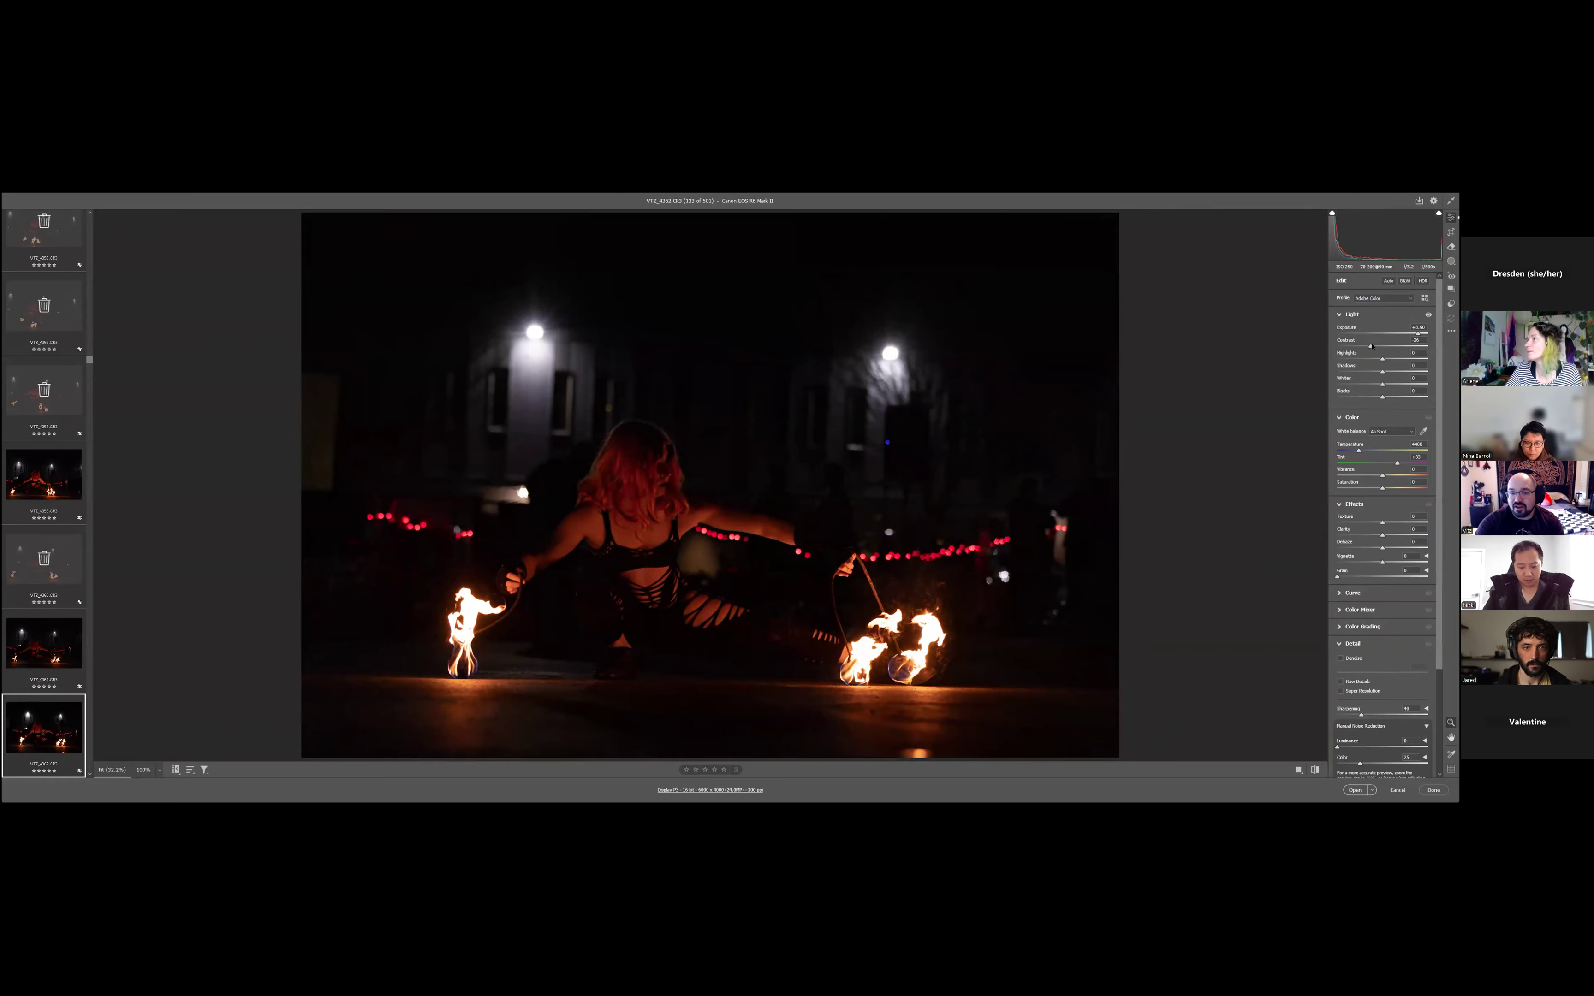
mouse_move(1371, 346)
mouse_down()
mouse_move(1398, 347)
mouse_move(1371, 347)
mouse_up()
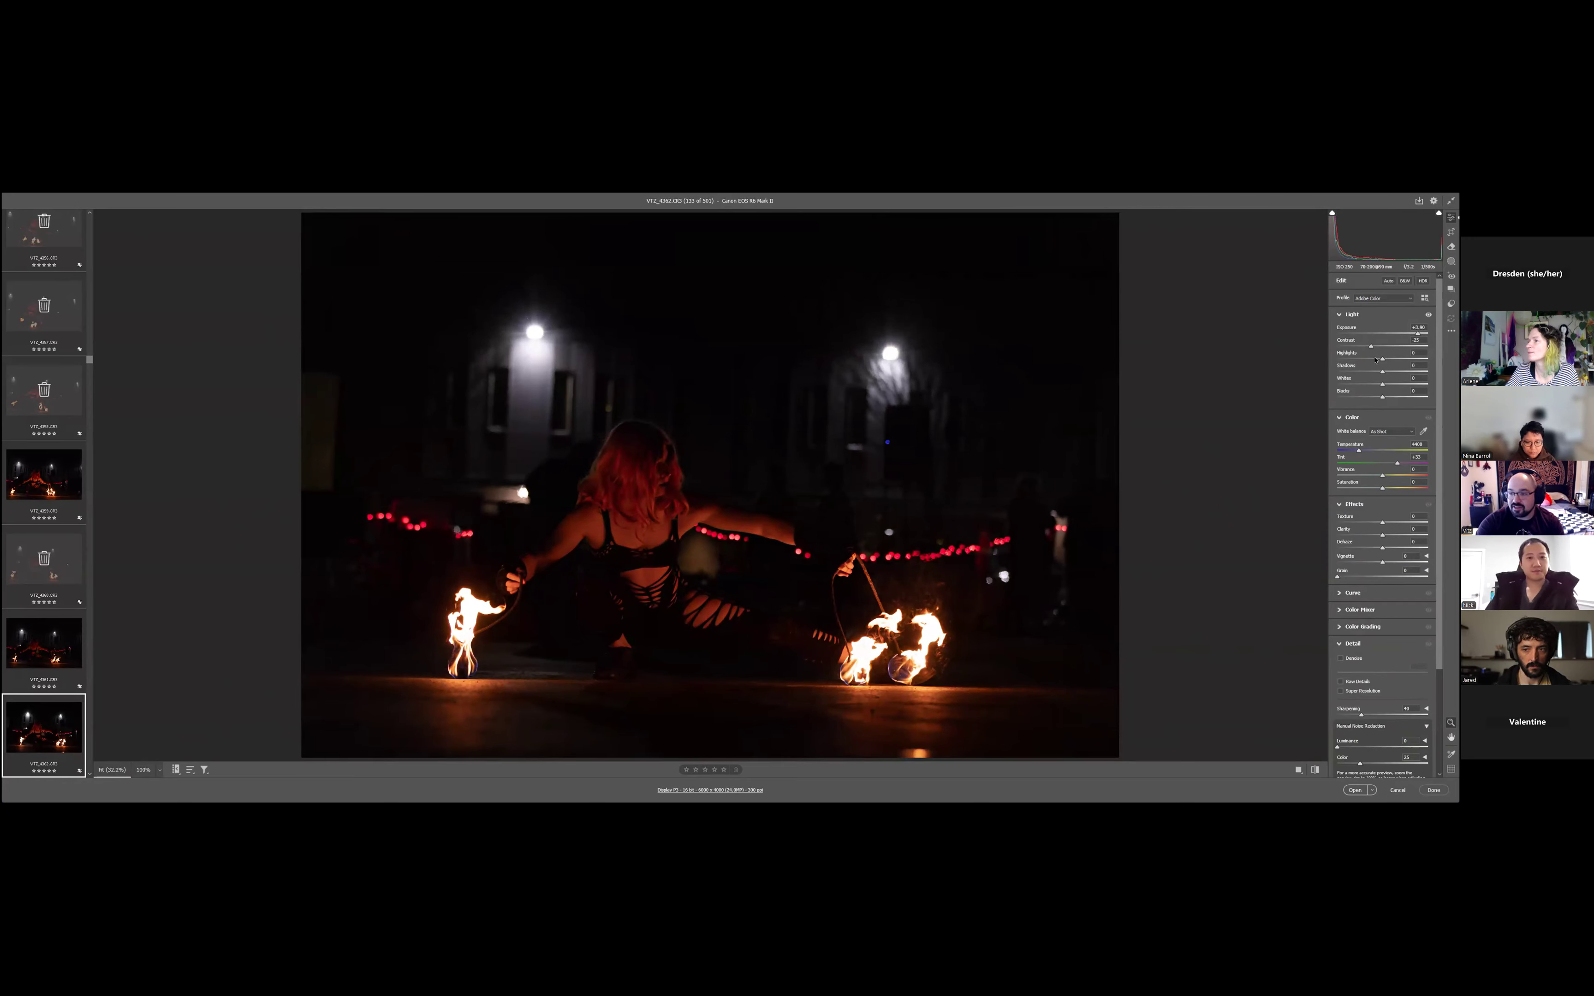
- Reduce the photo's highlights to about -29 and its whites to about -81
drag(1375, 359, 1361, 358)
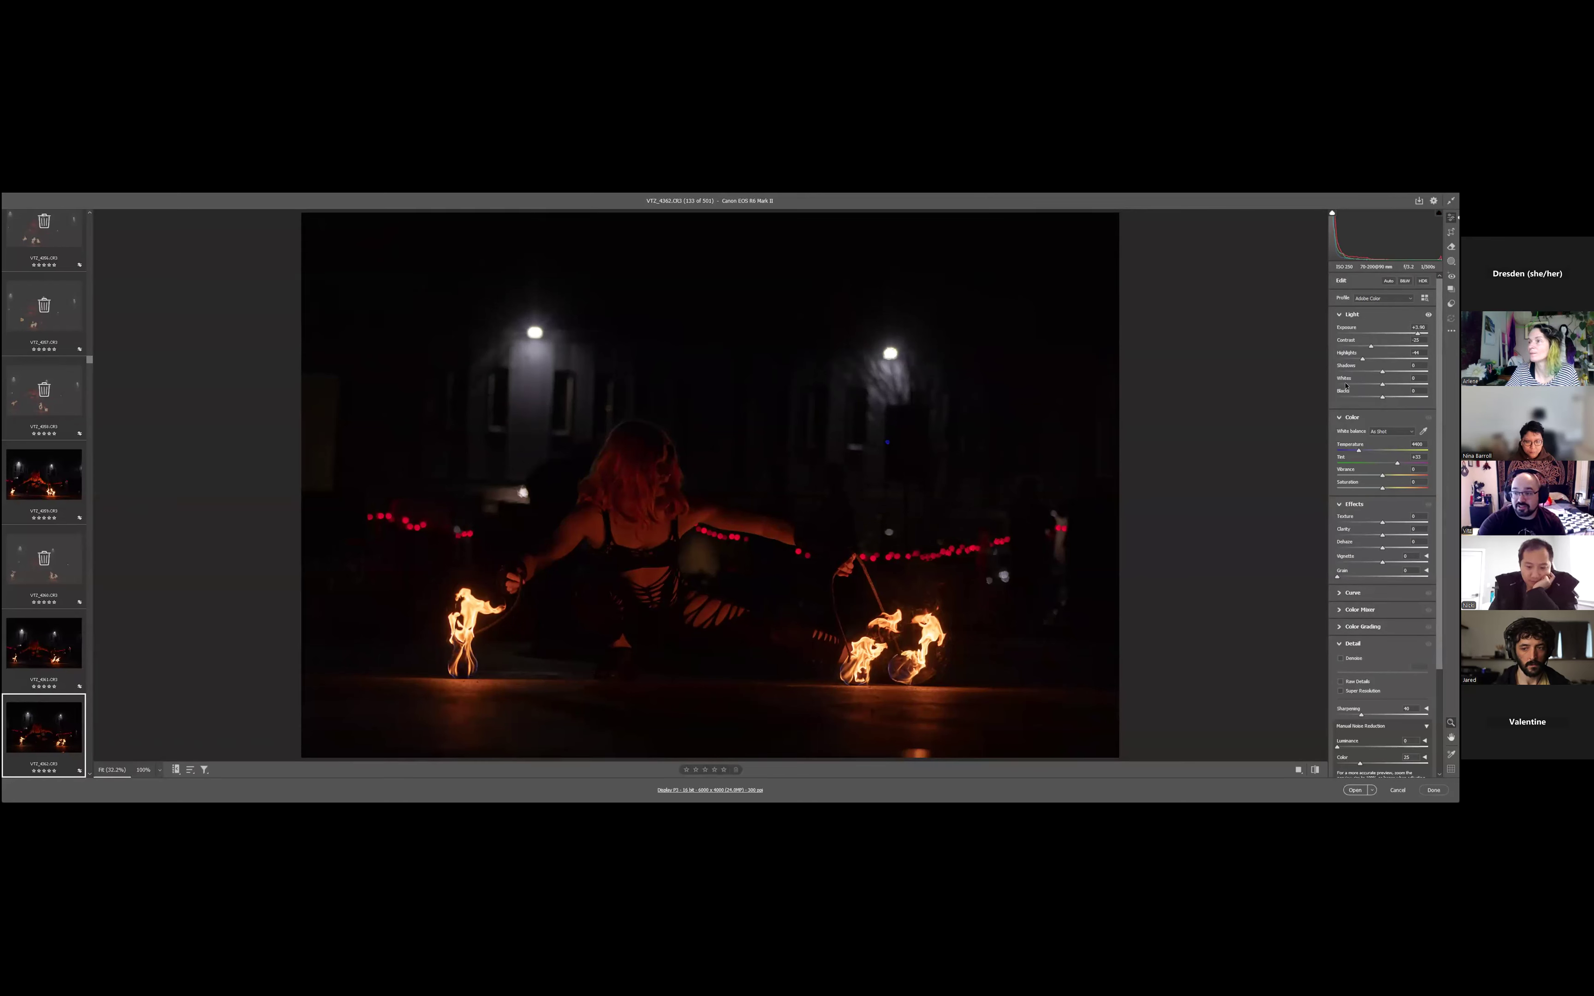
drag(1346, 386, 1323, 382)
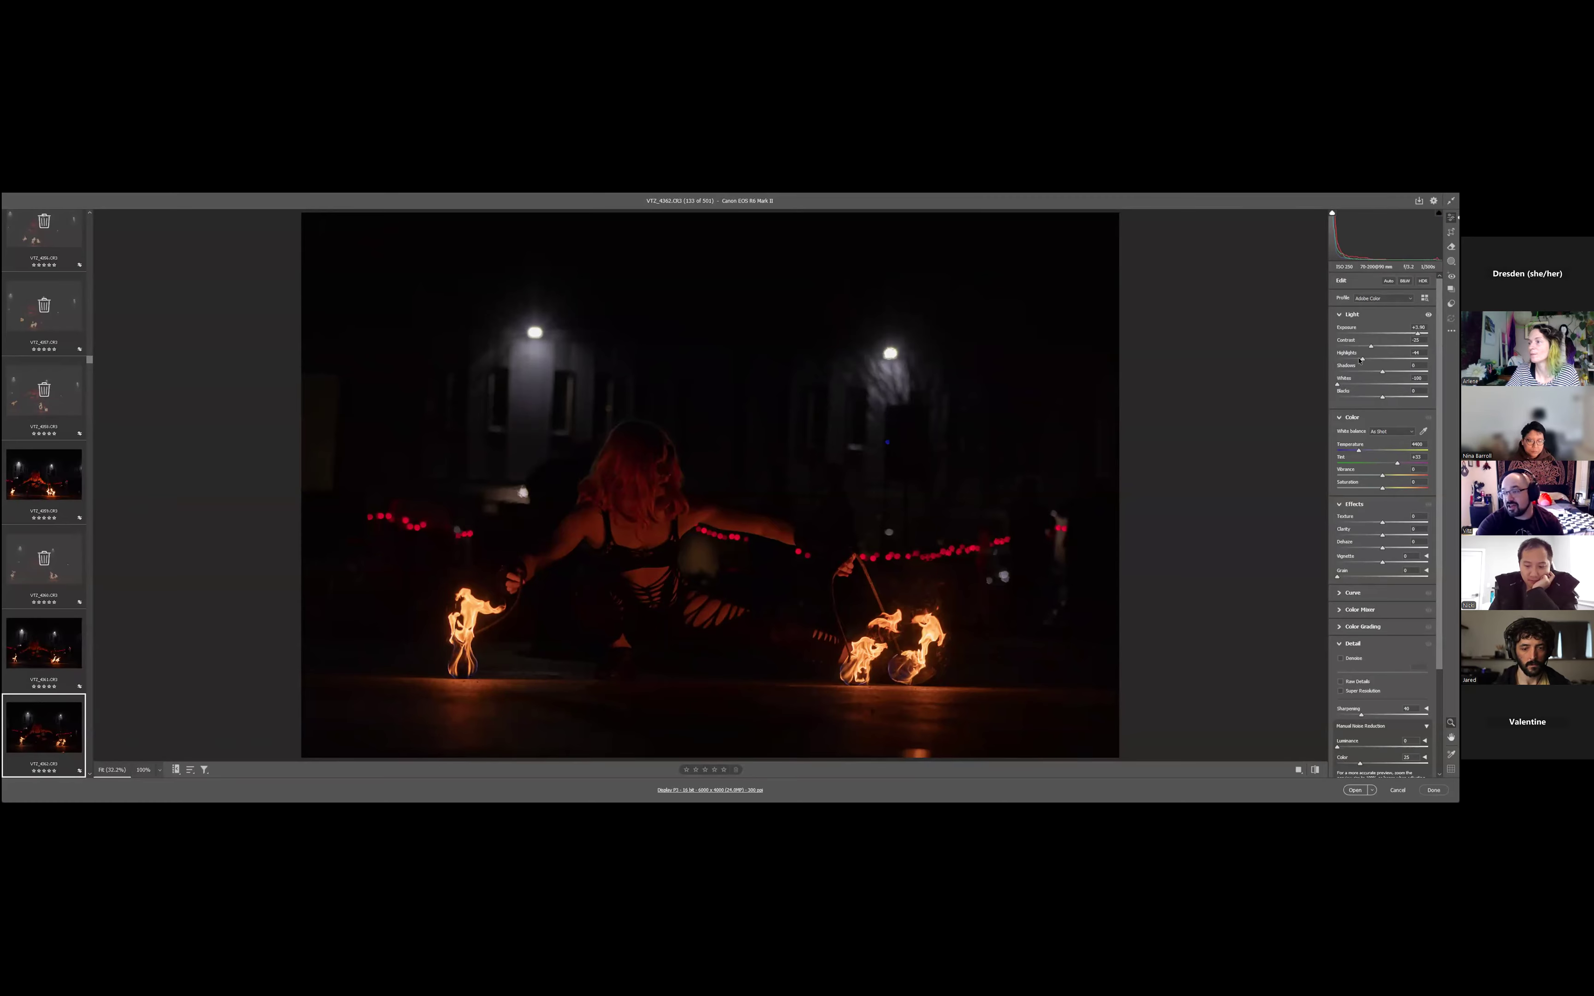
drag(1361, 358, 1363, 359)
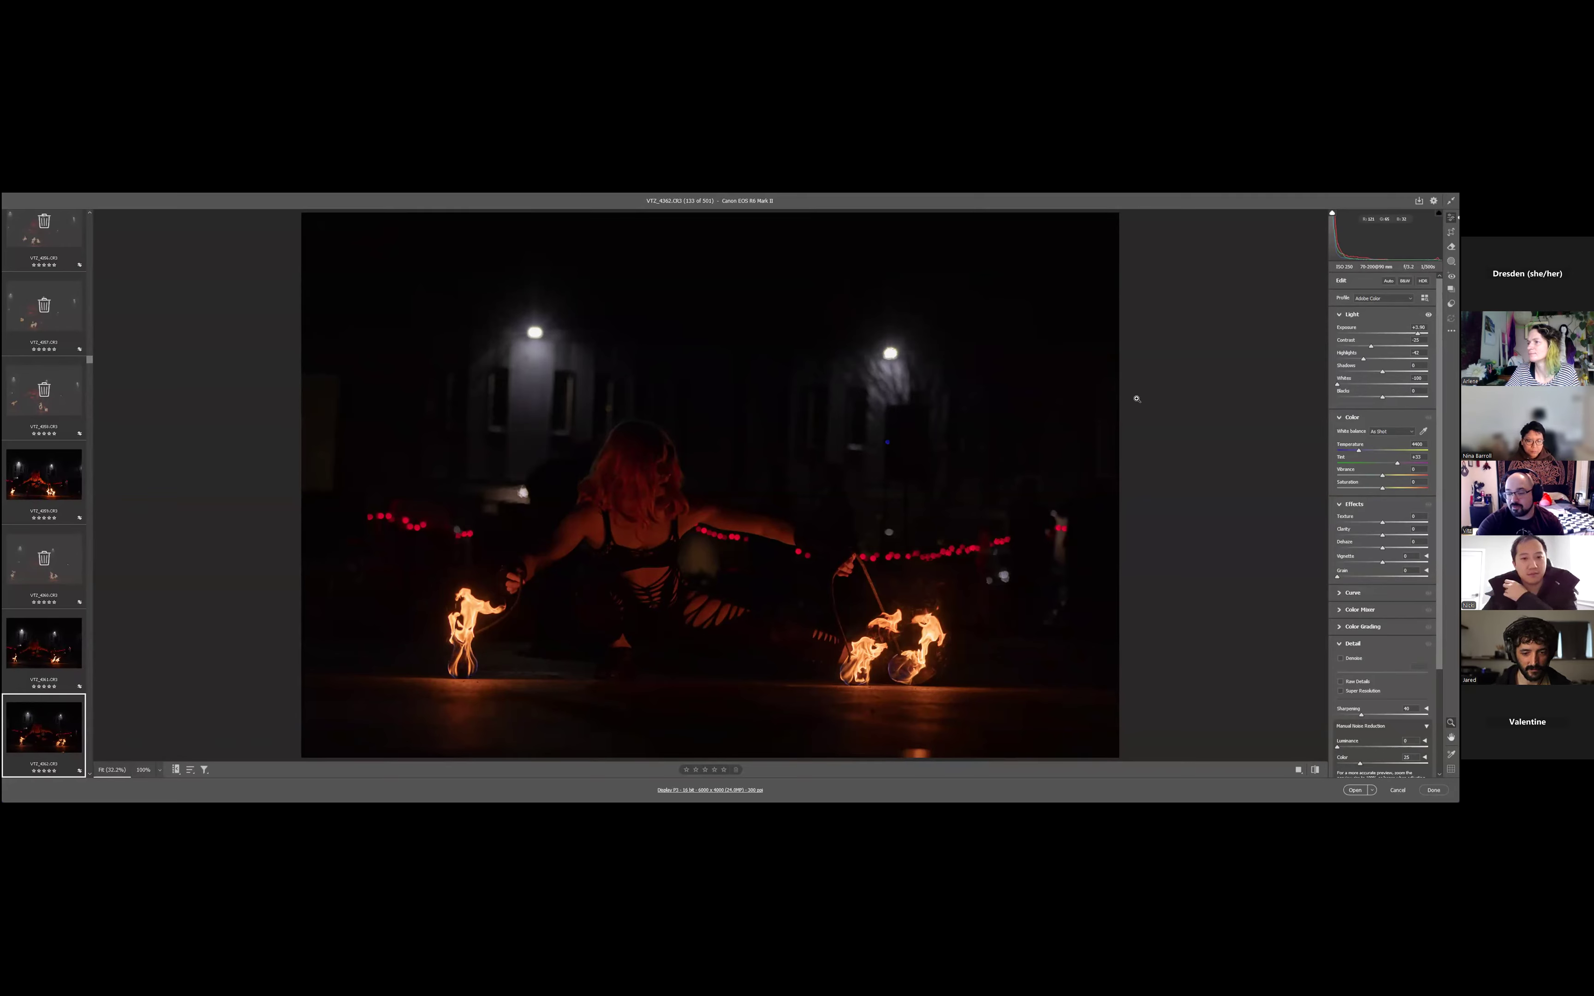
drag(1363, 360, 1368, 359)
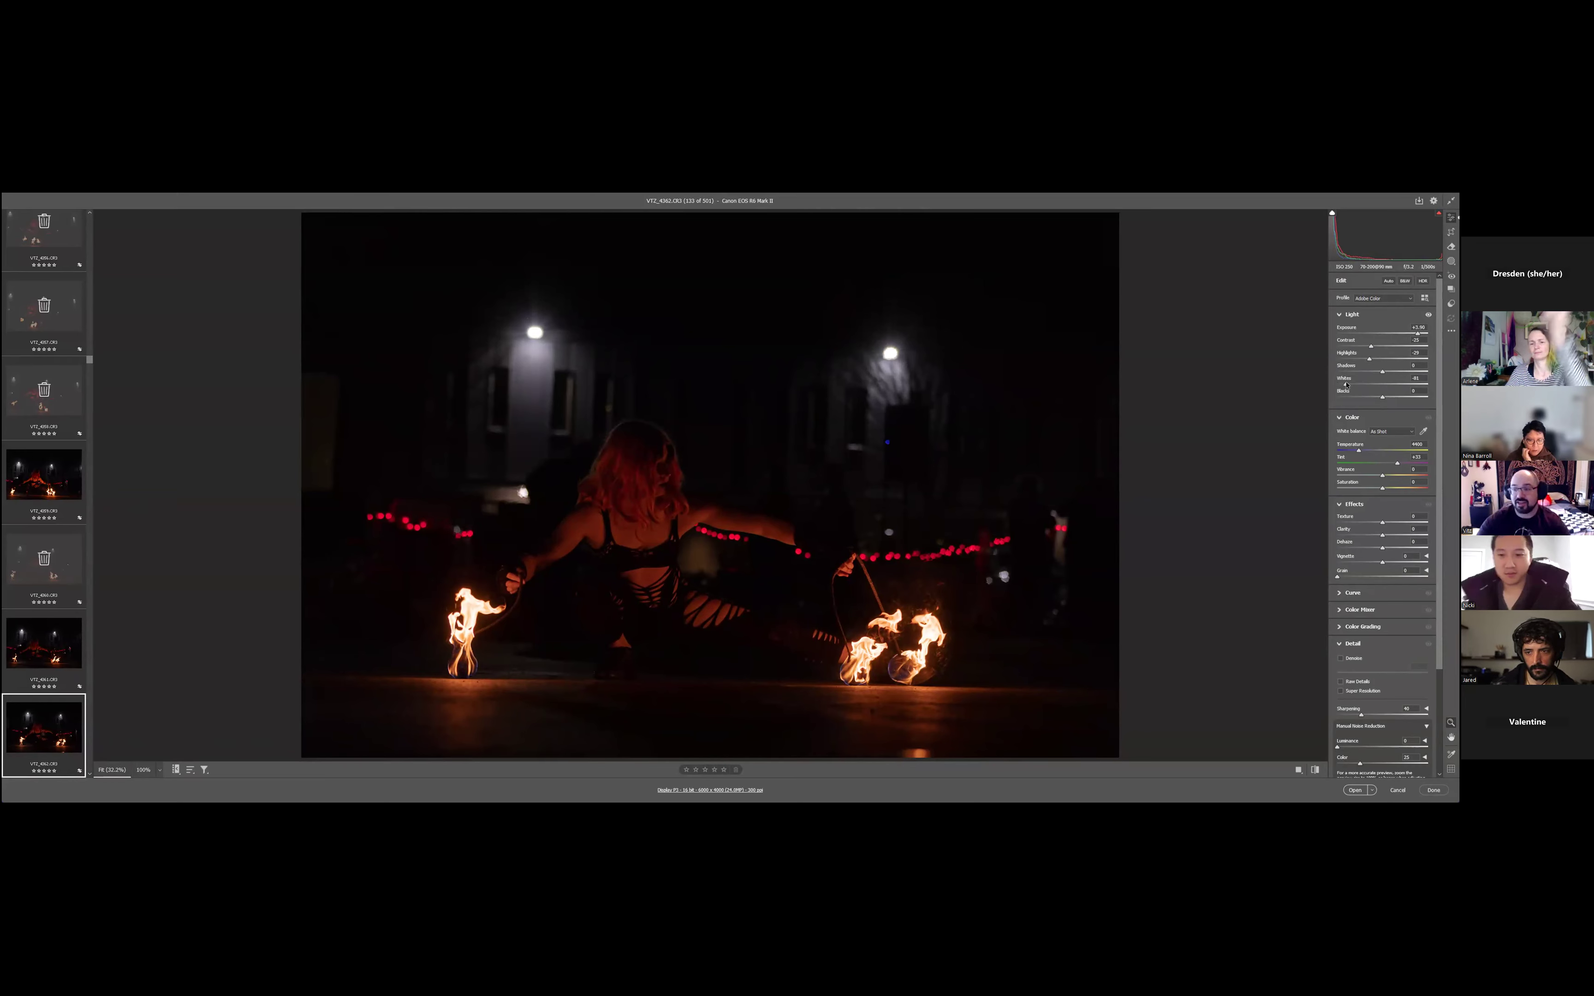
- Lift the shadows to about +13 and lower the blacks to about -9
click(1387, 397)
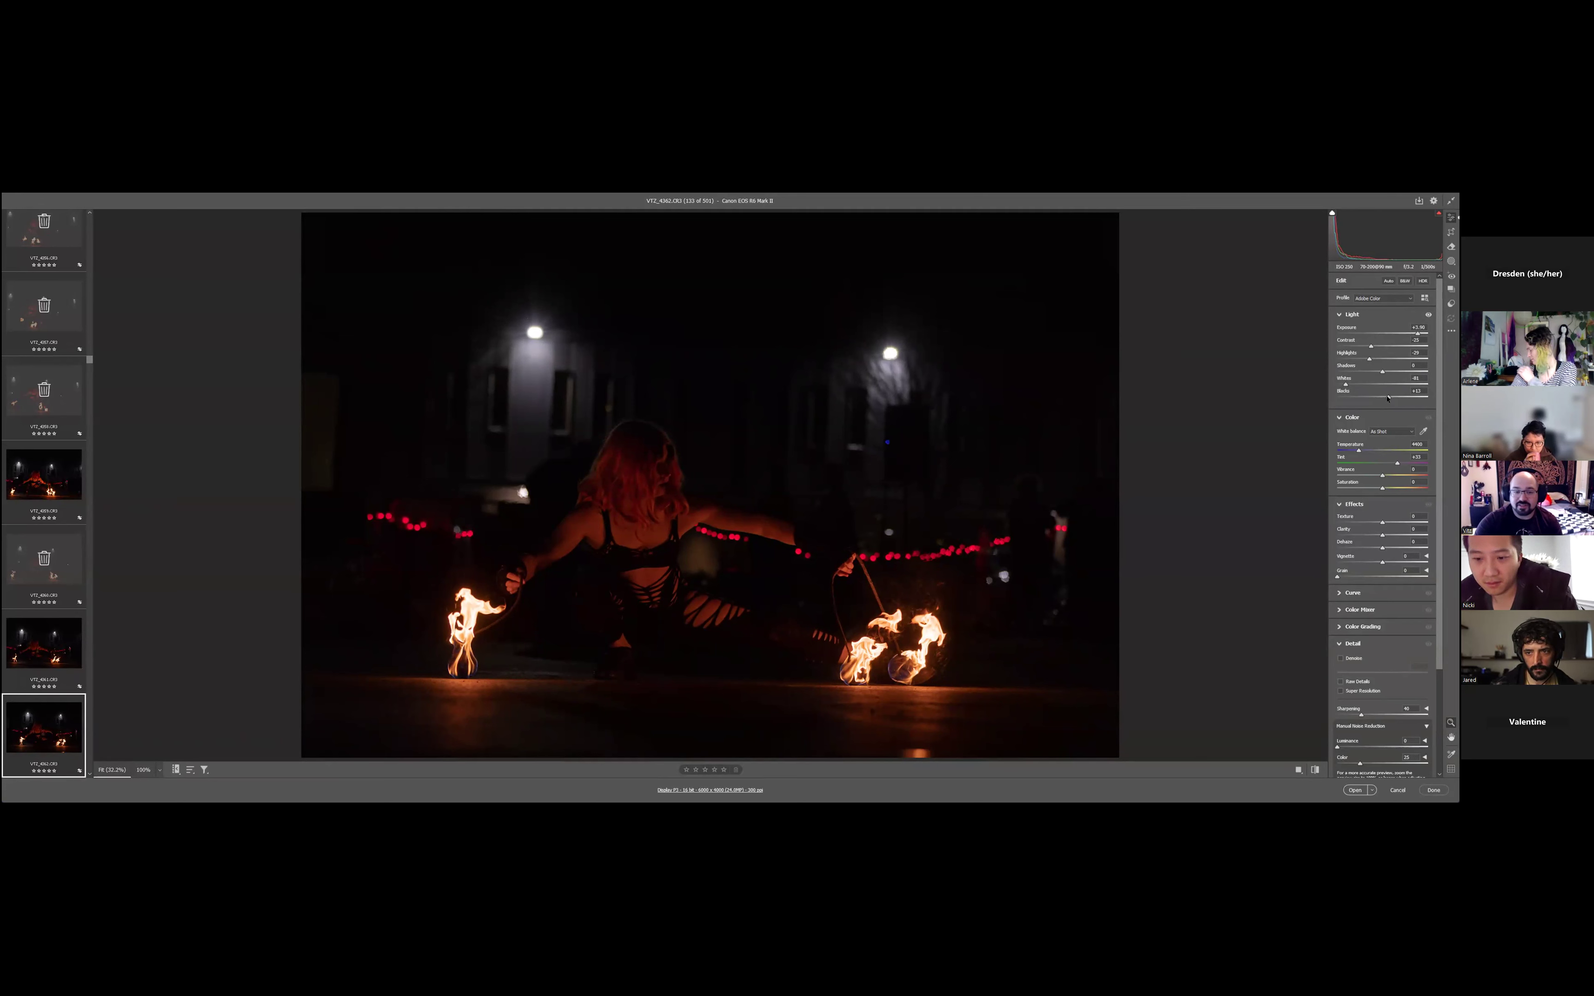
drag(1374, 372, 1389, 375)
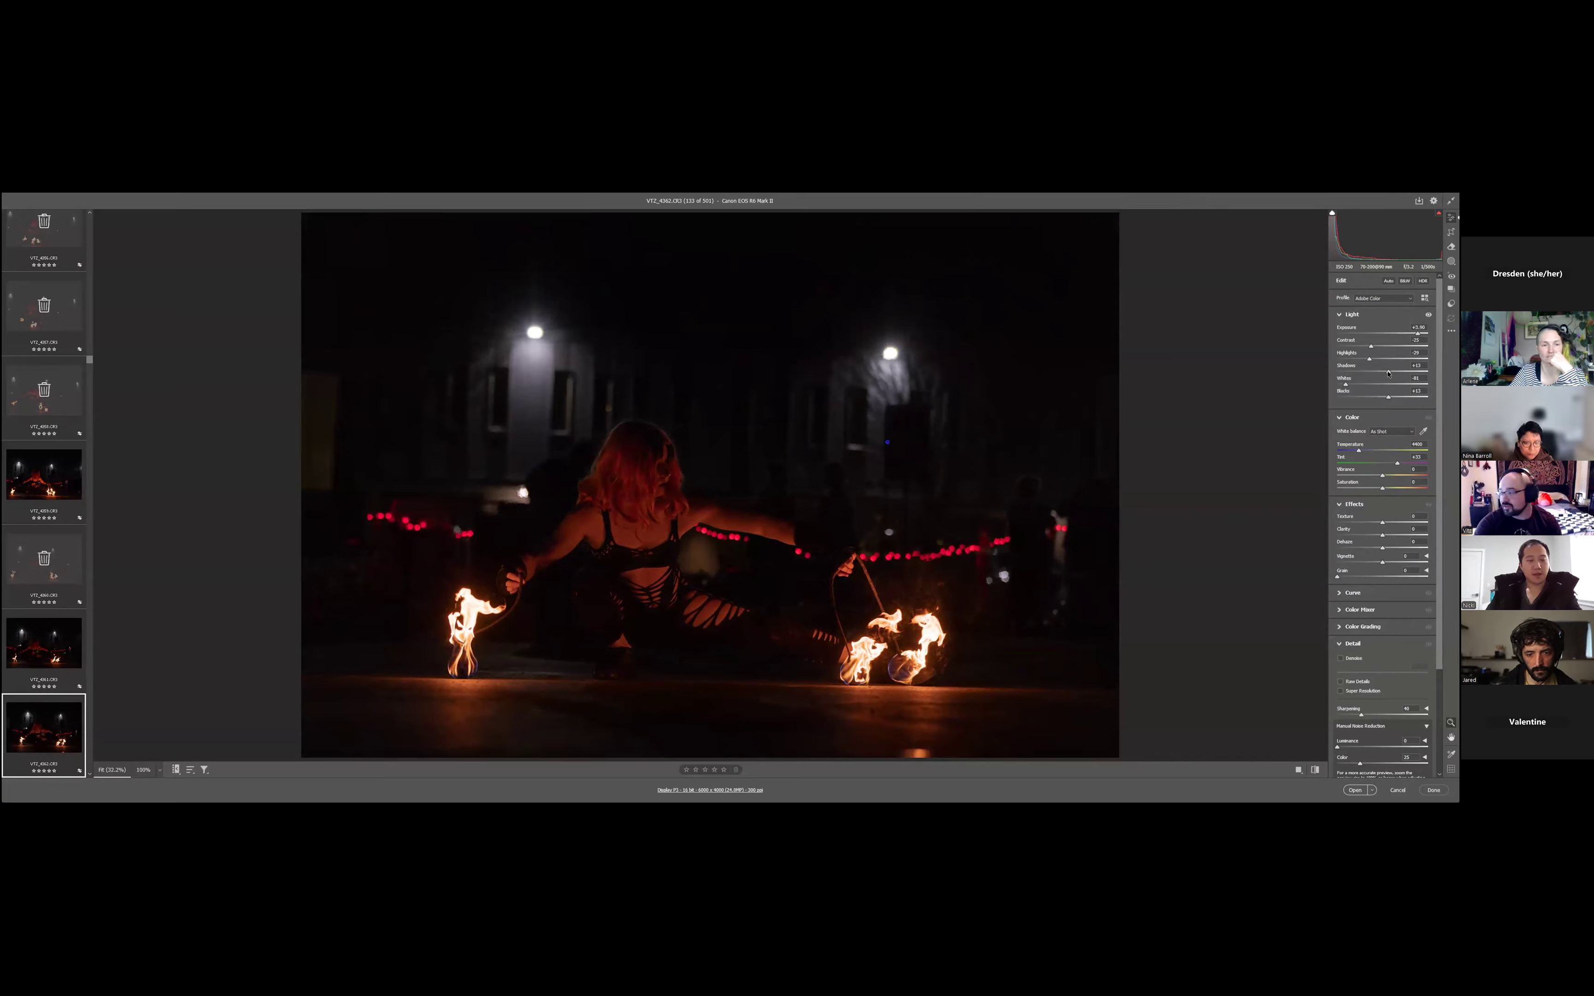
click(1378, 397)
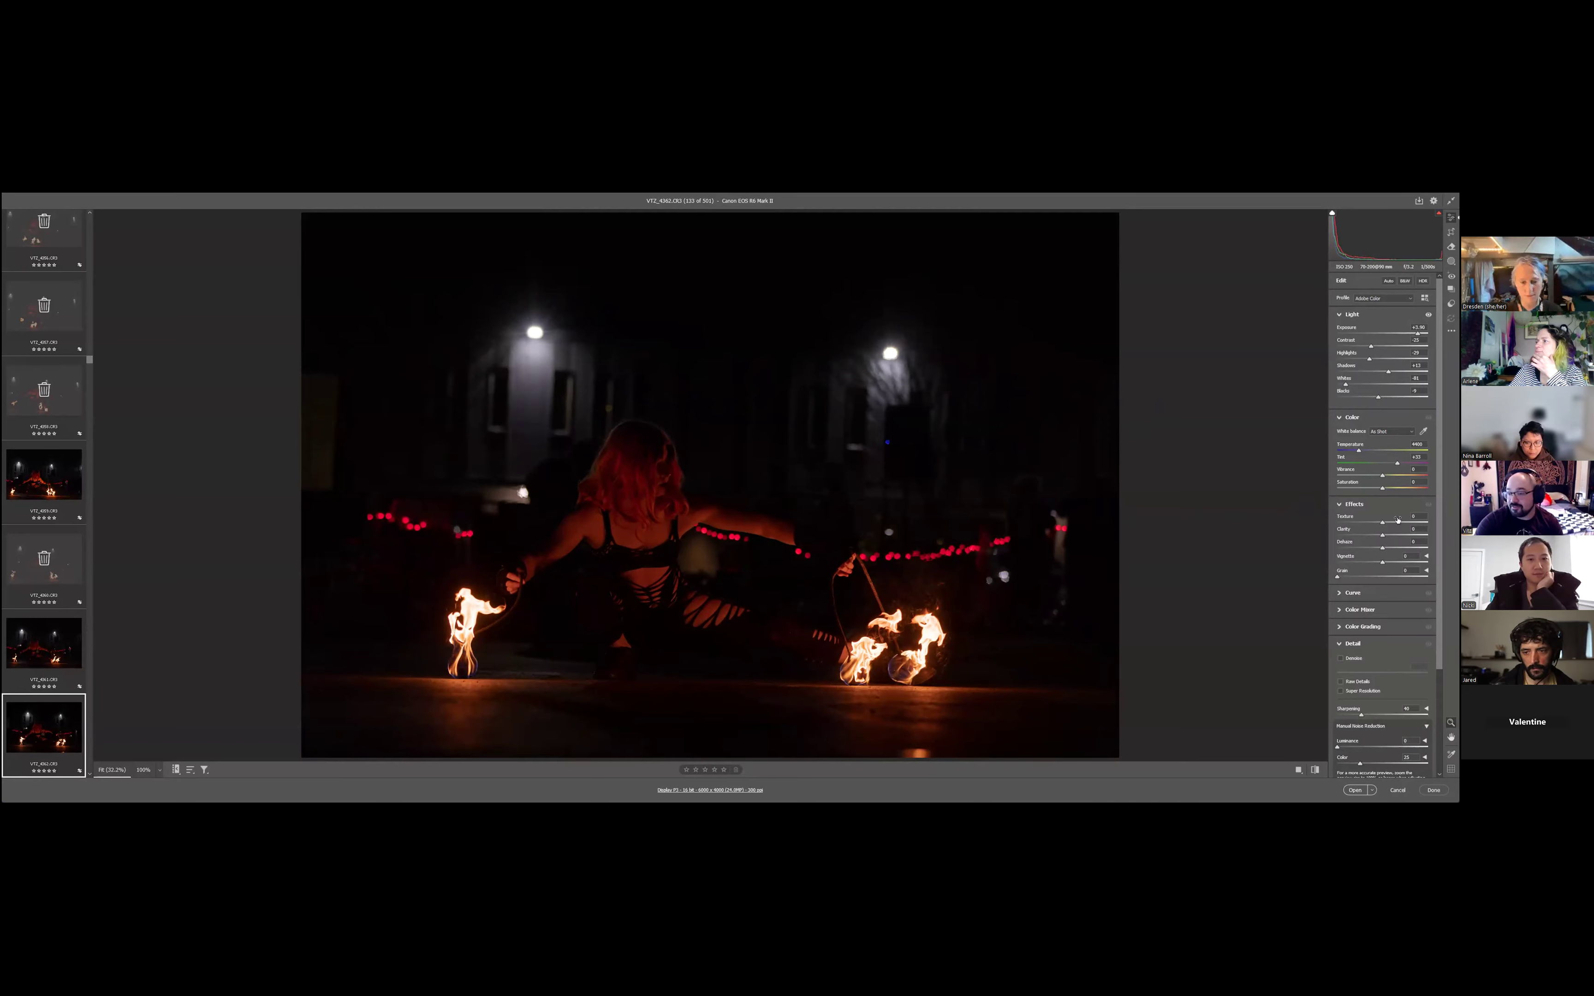
- Compare stronger and weaker clarity, settle on about +21, and reduce texture to about -11
drag(1382, 535, 1392, 536)
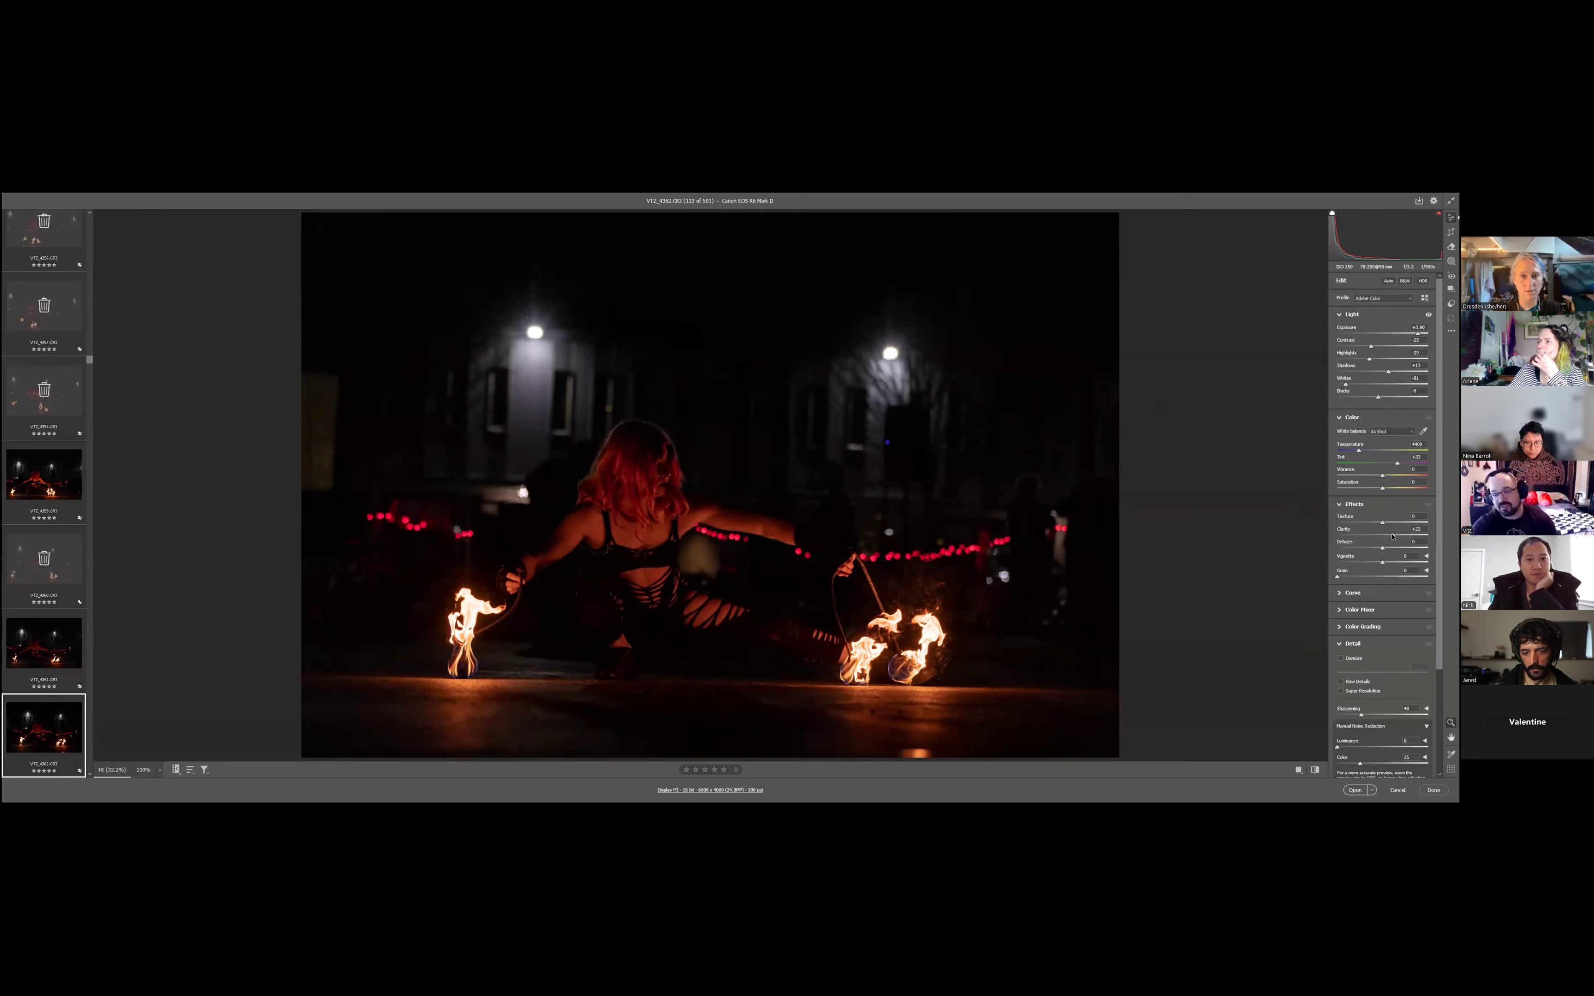
drag(1406, 535, 1422, 535)
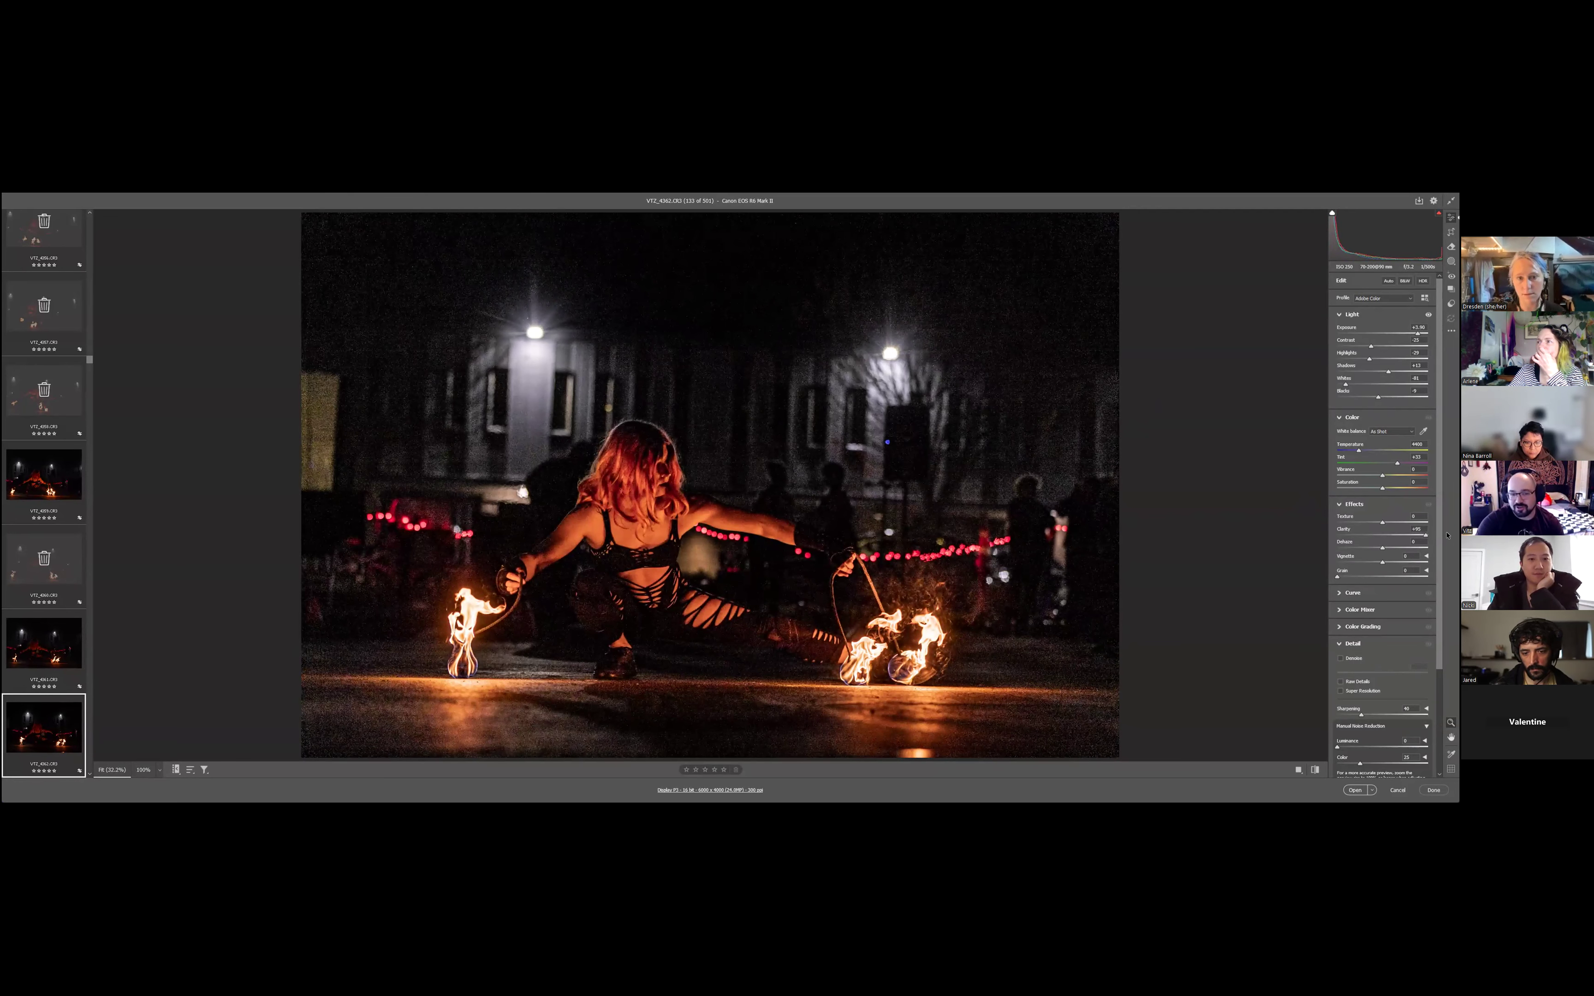
drag(1444, 535, 1384, 541)
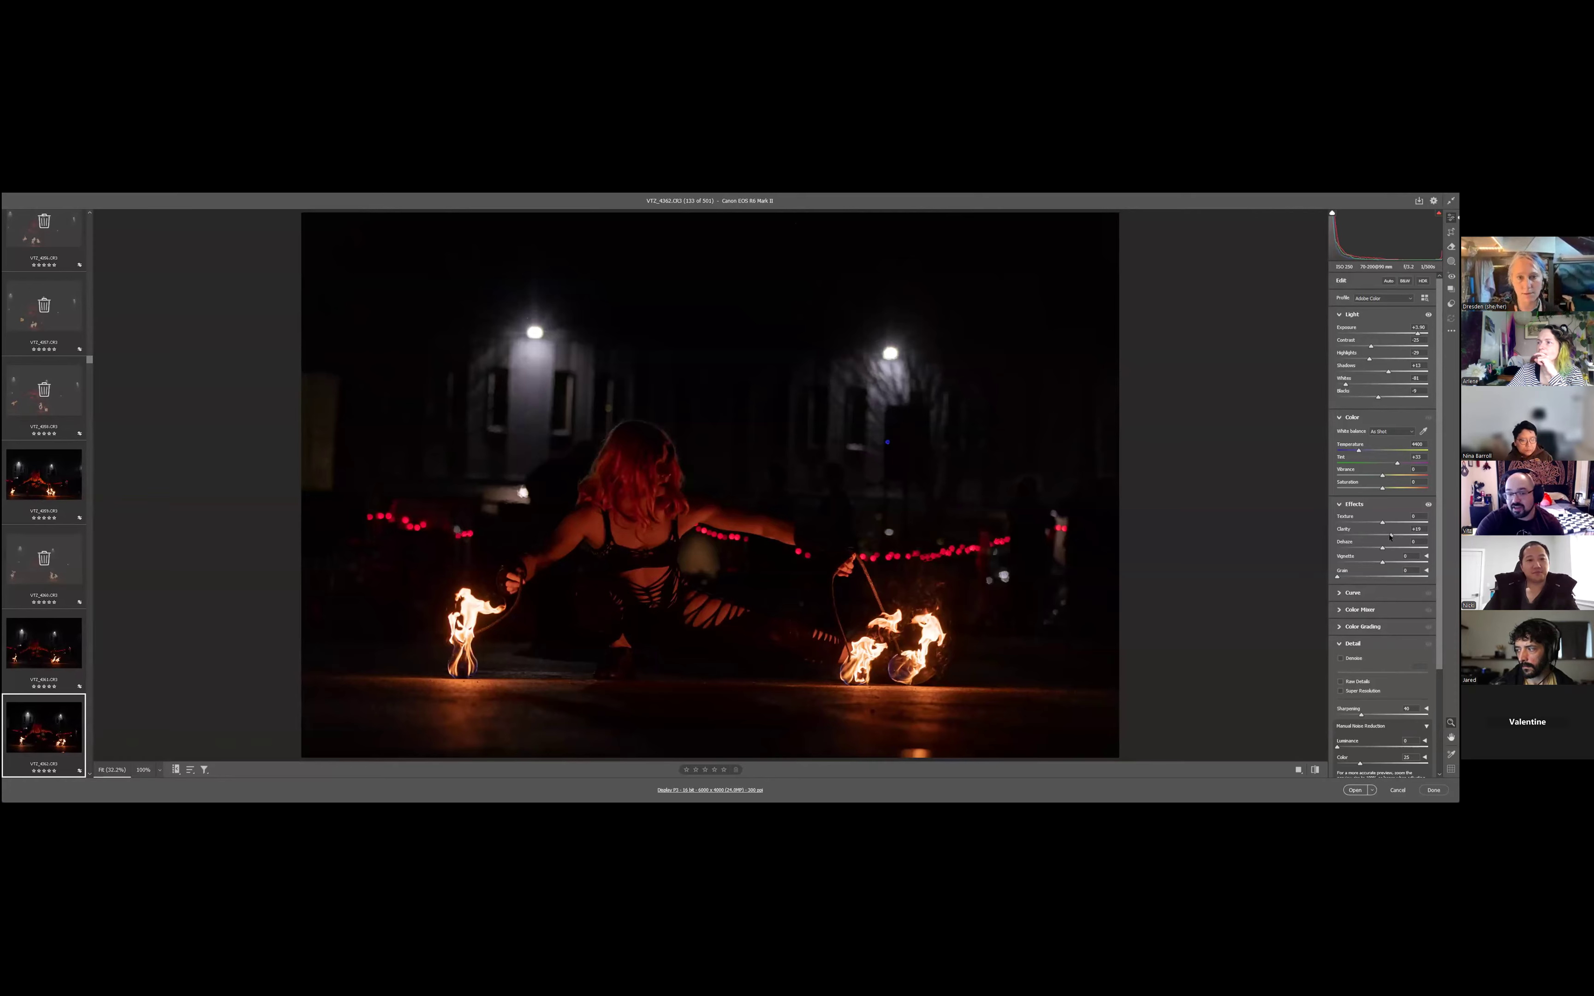
drag(1390, 535, 1390, 539)
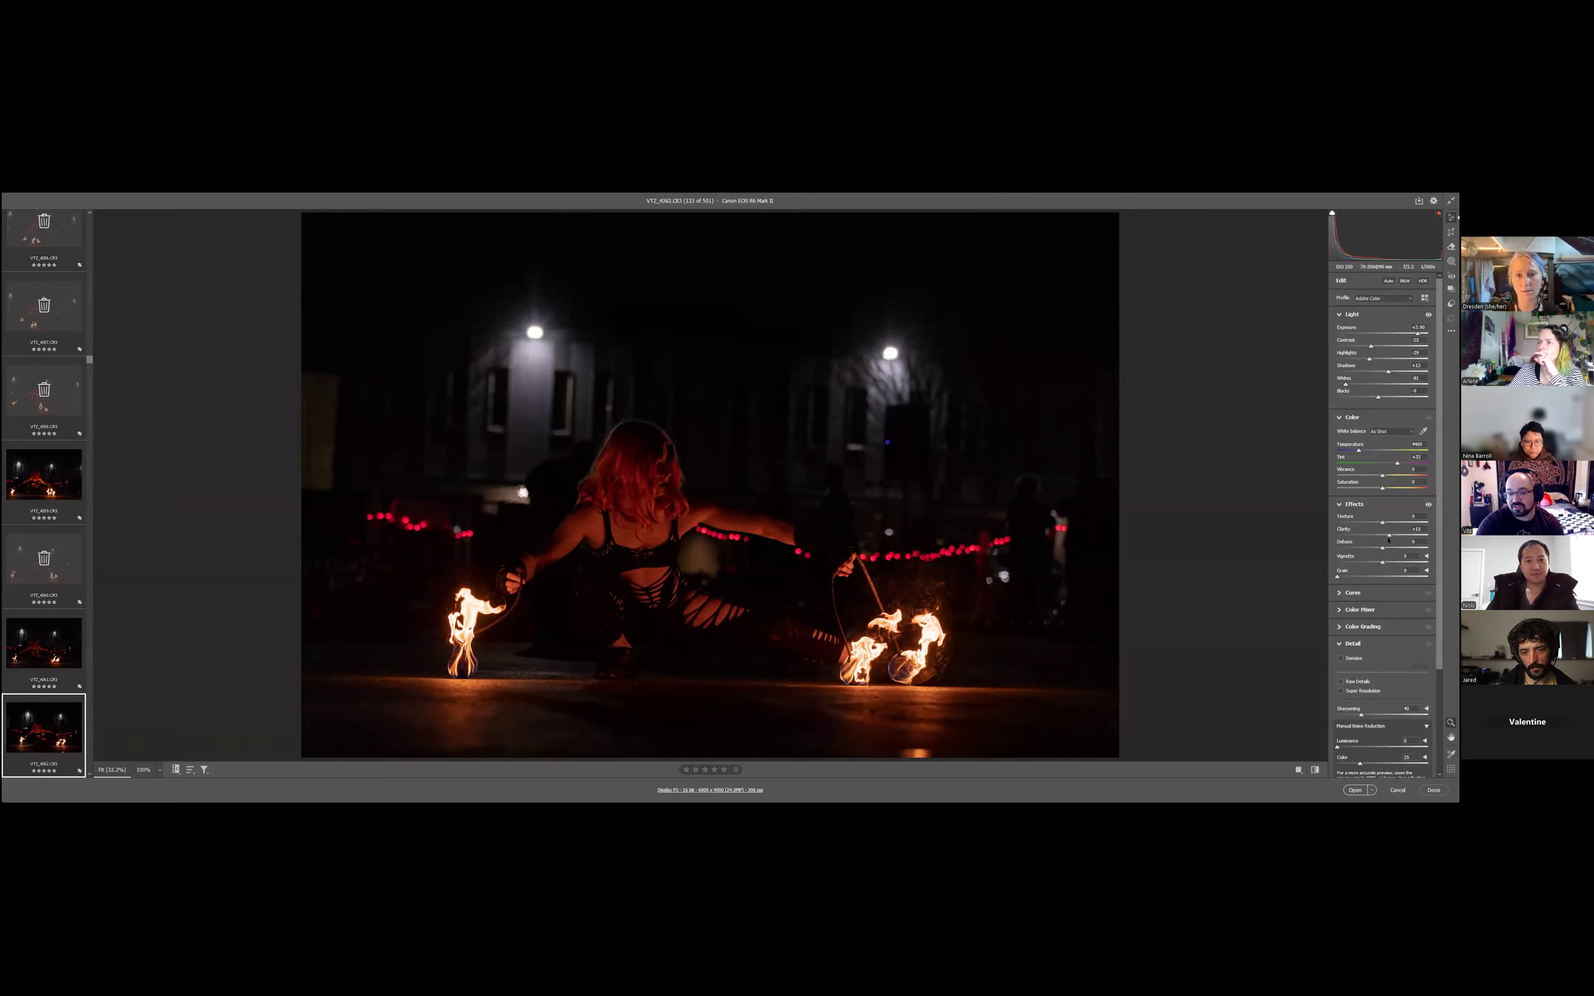
drag(1388, 539, 1389, 539)
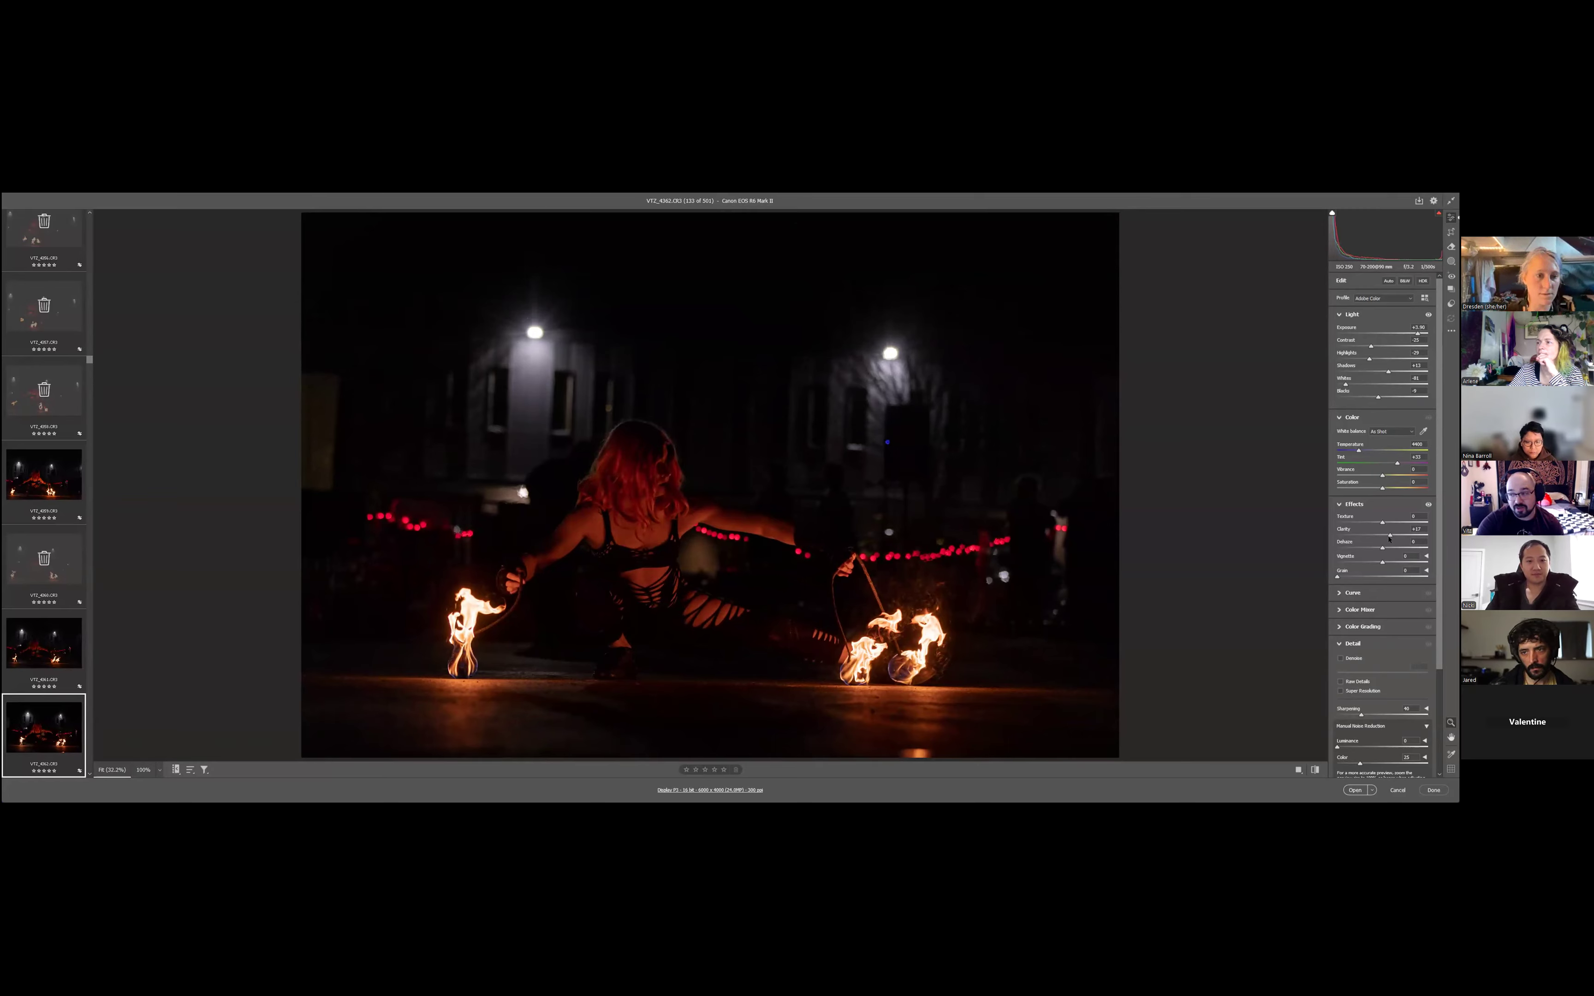
drag(1388, 539, 1392, 539)
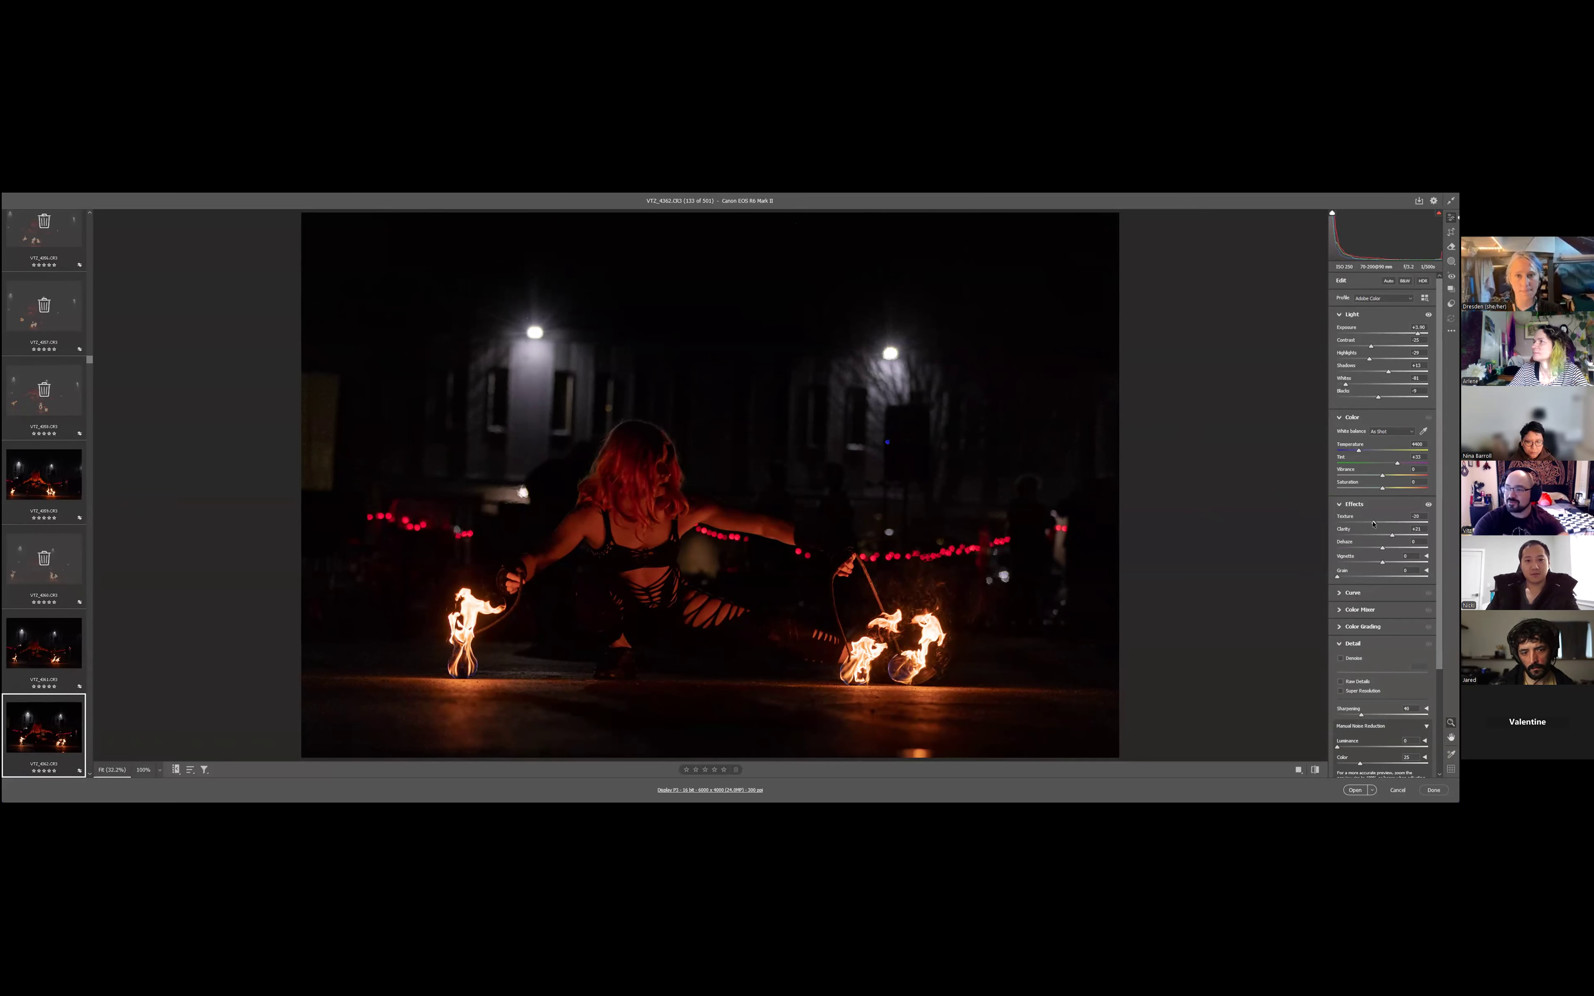
drag(1373, 524, 1377, 523)
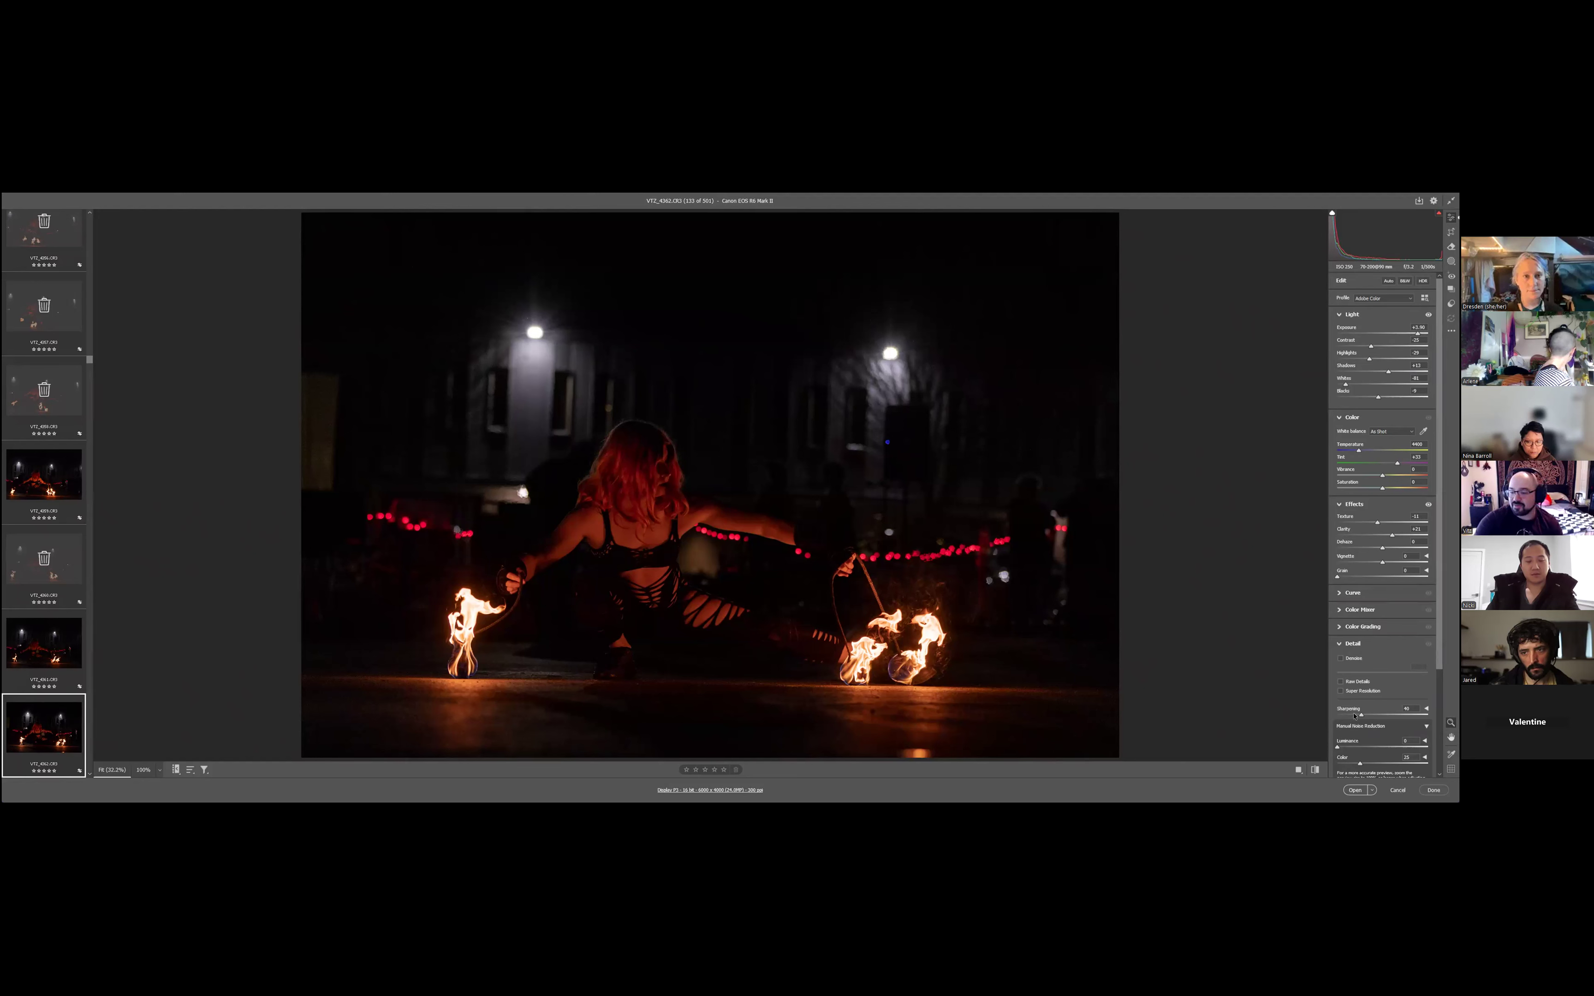
- Compare luminance noise reduction strengths on VT2_4362 and settle on a light amount of about 16
scroll(1339, 749, down, 3)
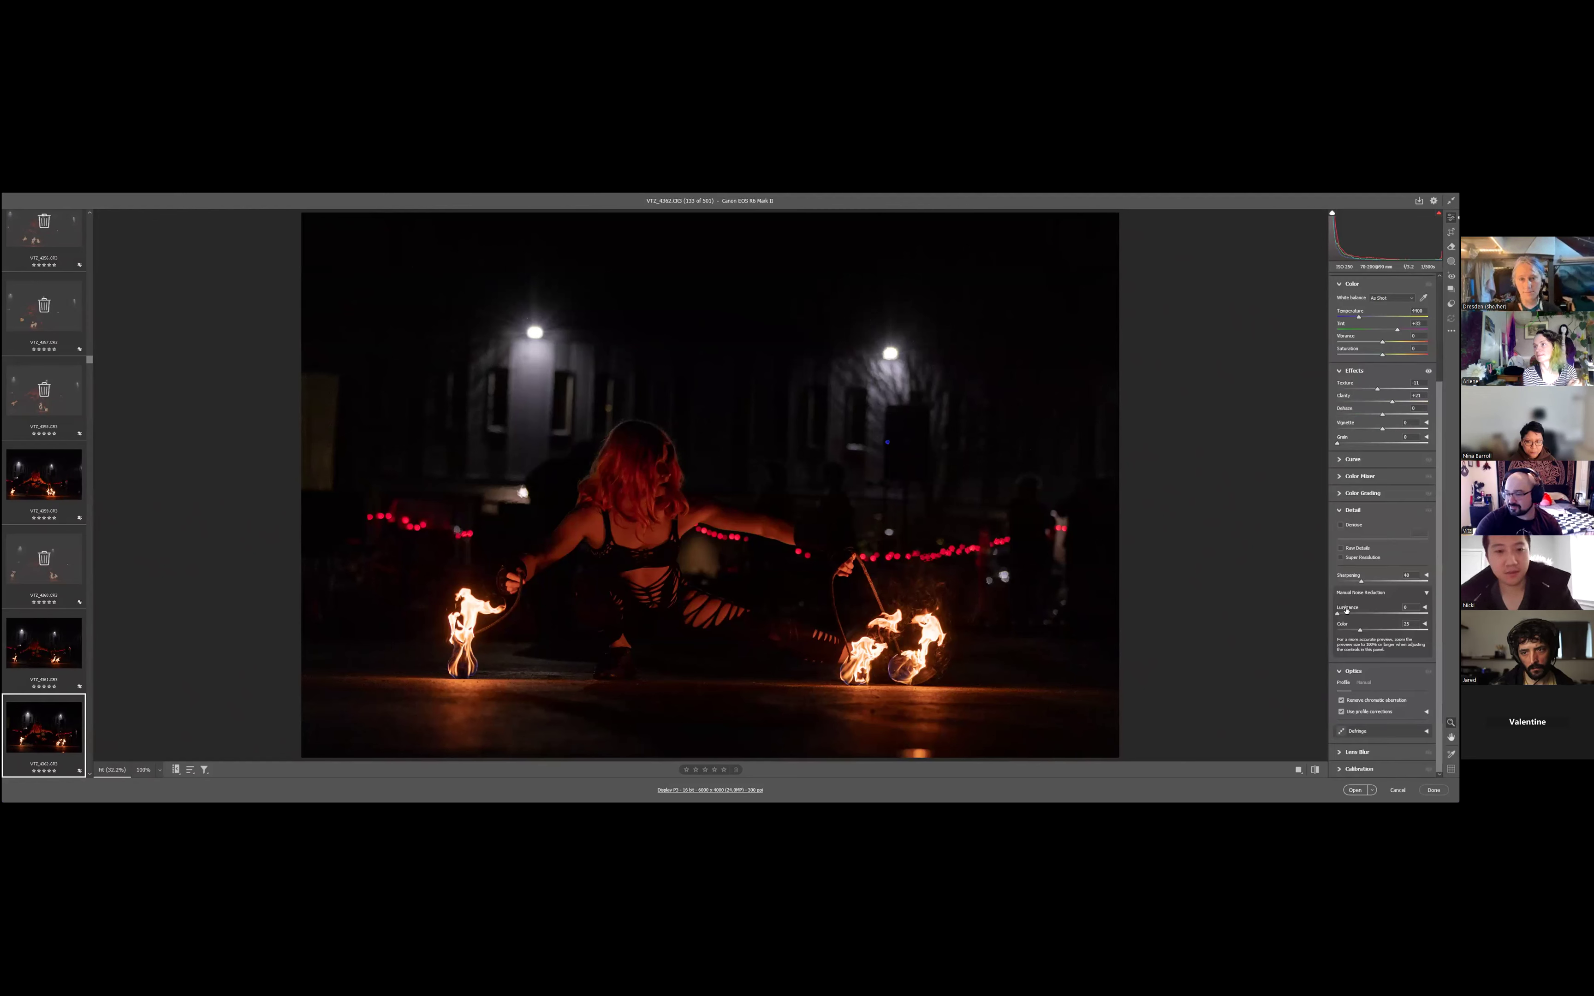
drag(1350, 613, 1353, 614)
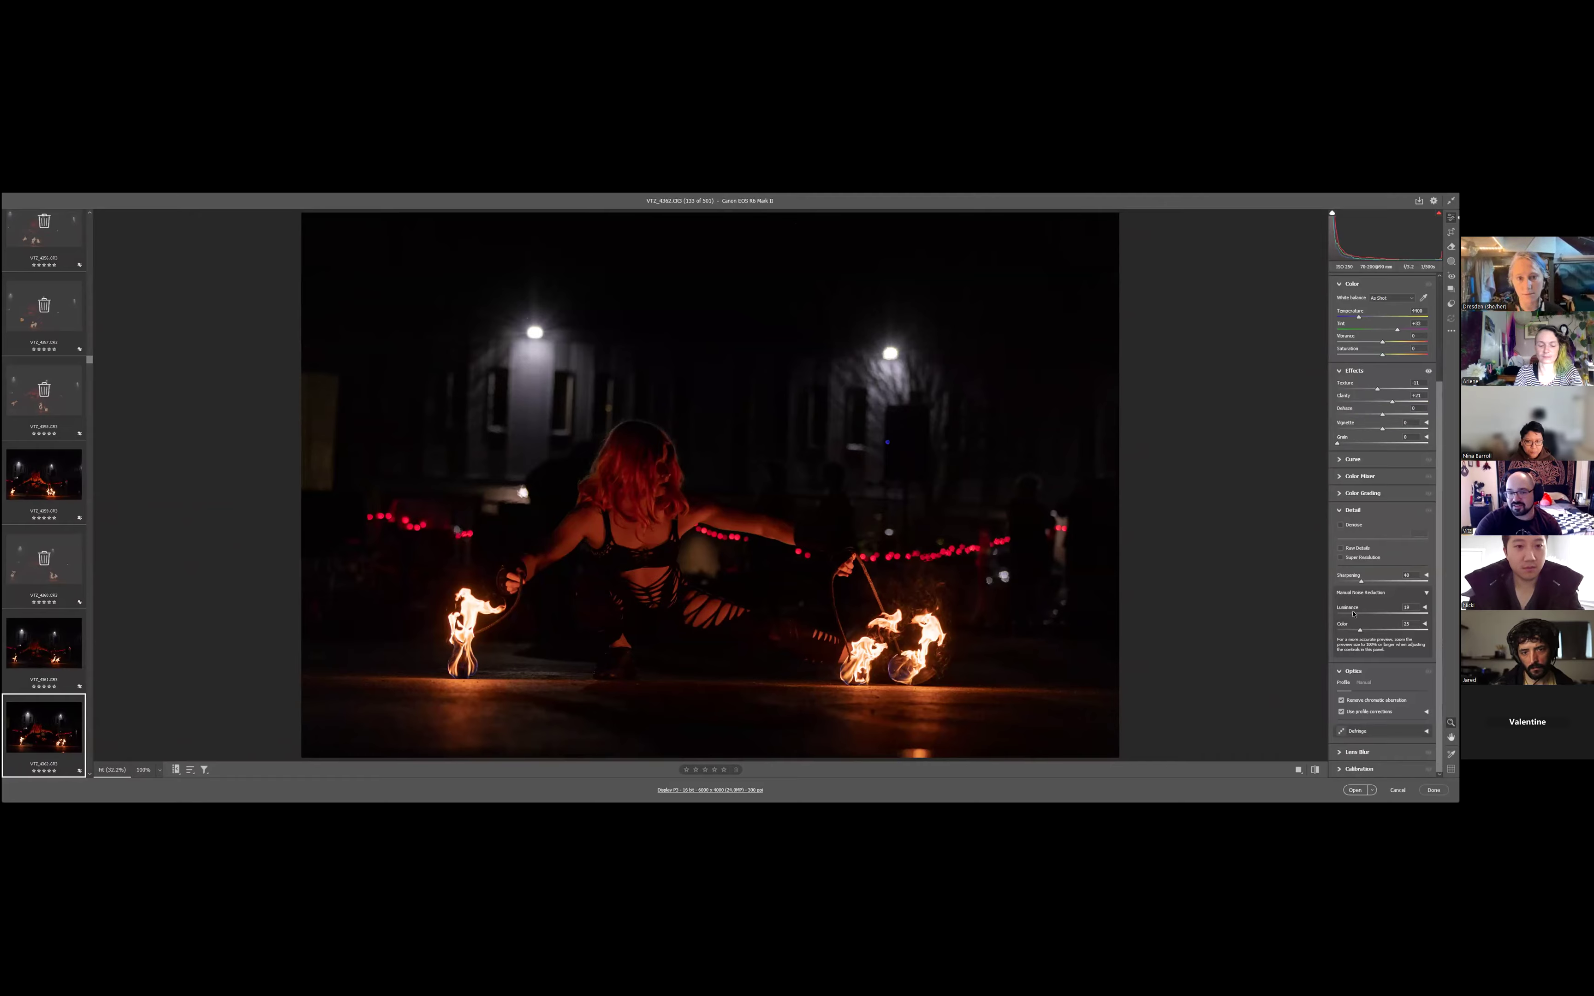
drag(1354, 613, 1391, 613)
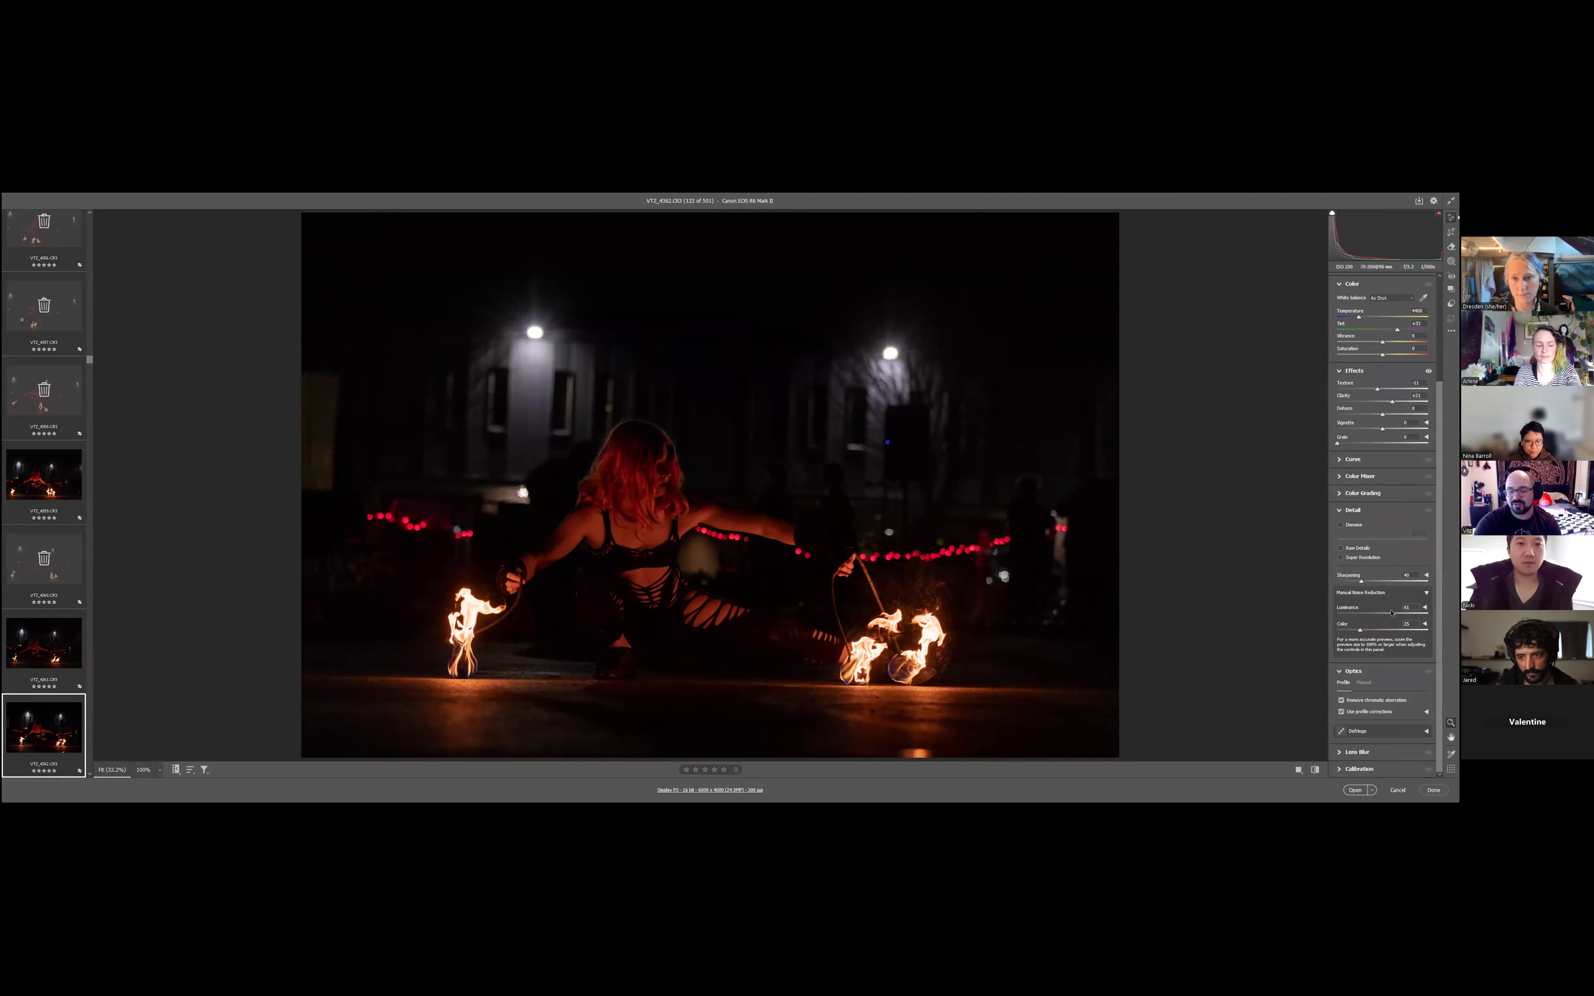
drag(1390, 614, 1354, 616)
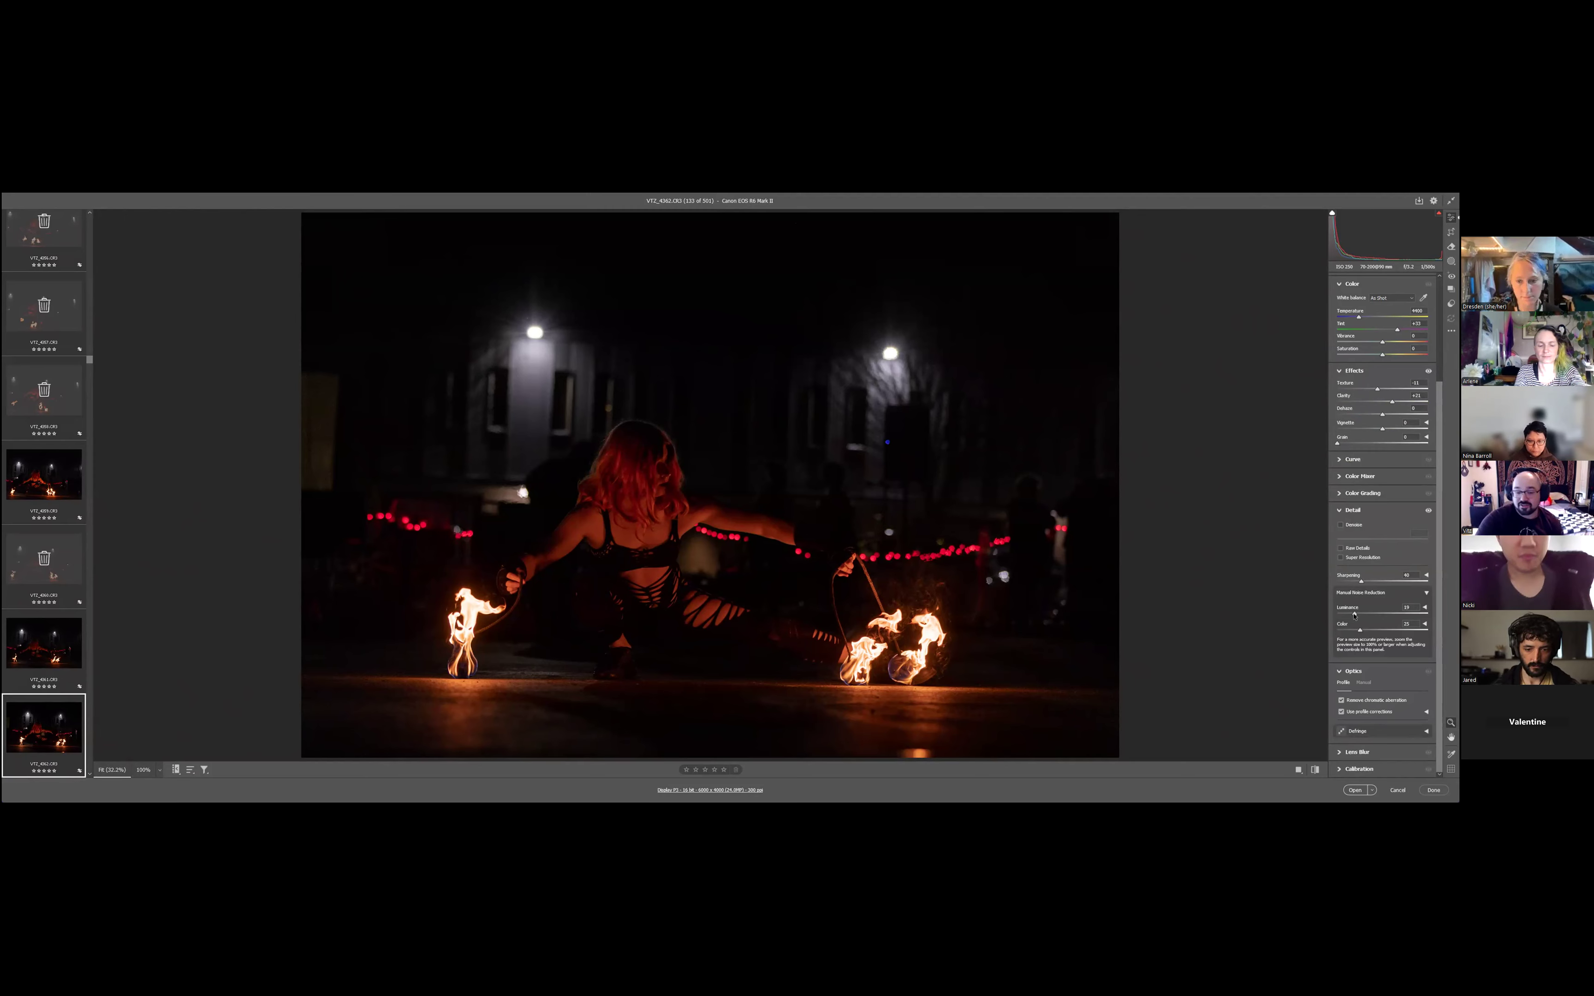
drag(1353, 615, 1350, 615)
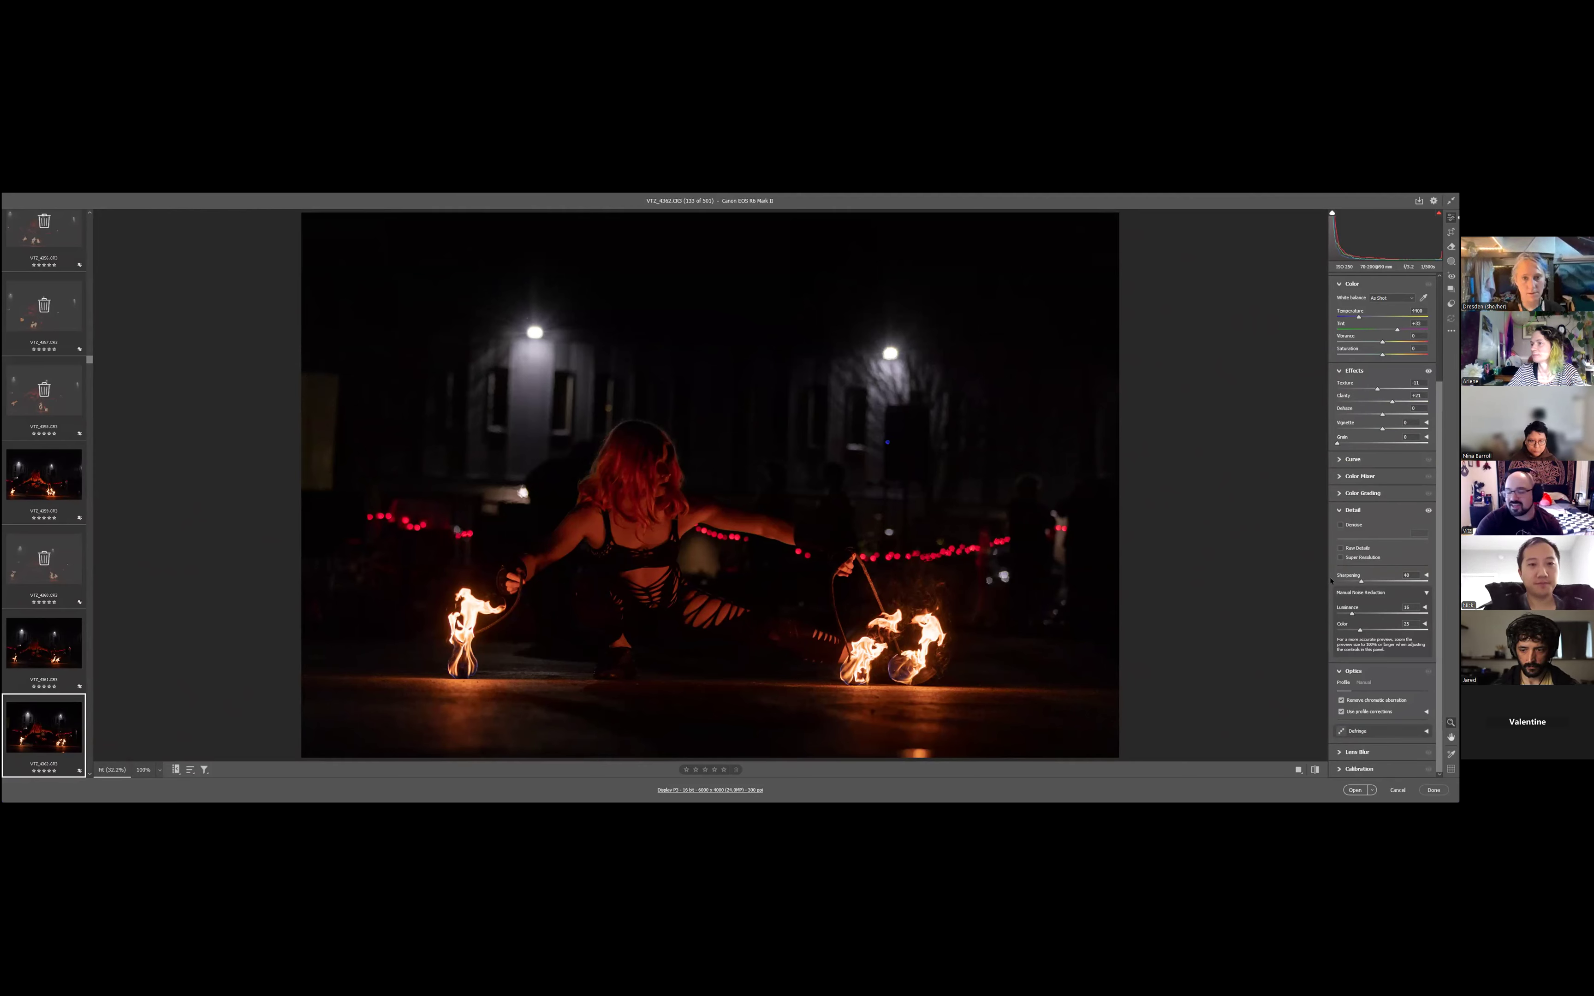
scroll(1383, 527, up, 2)
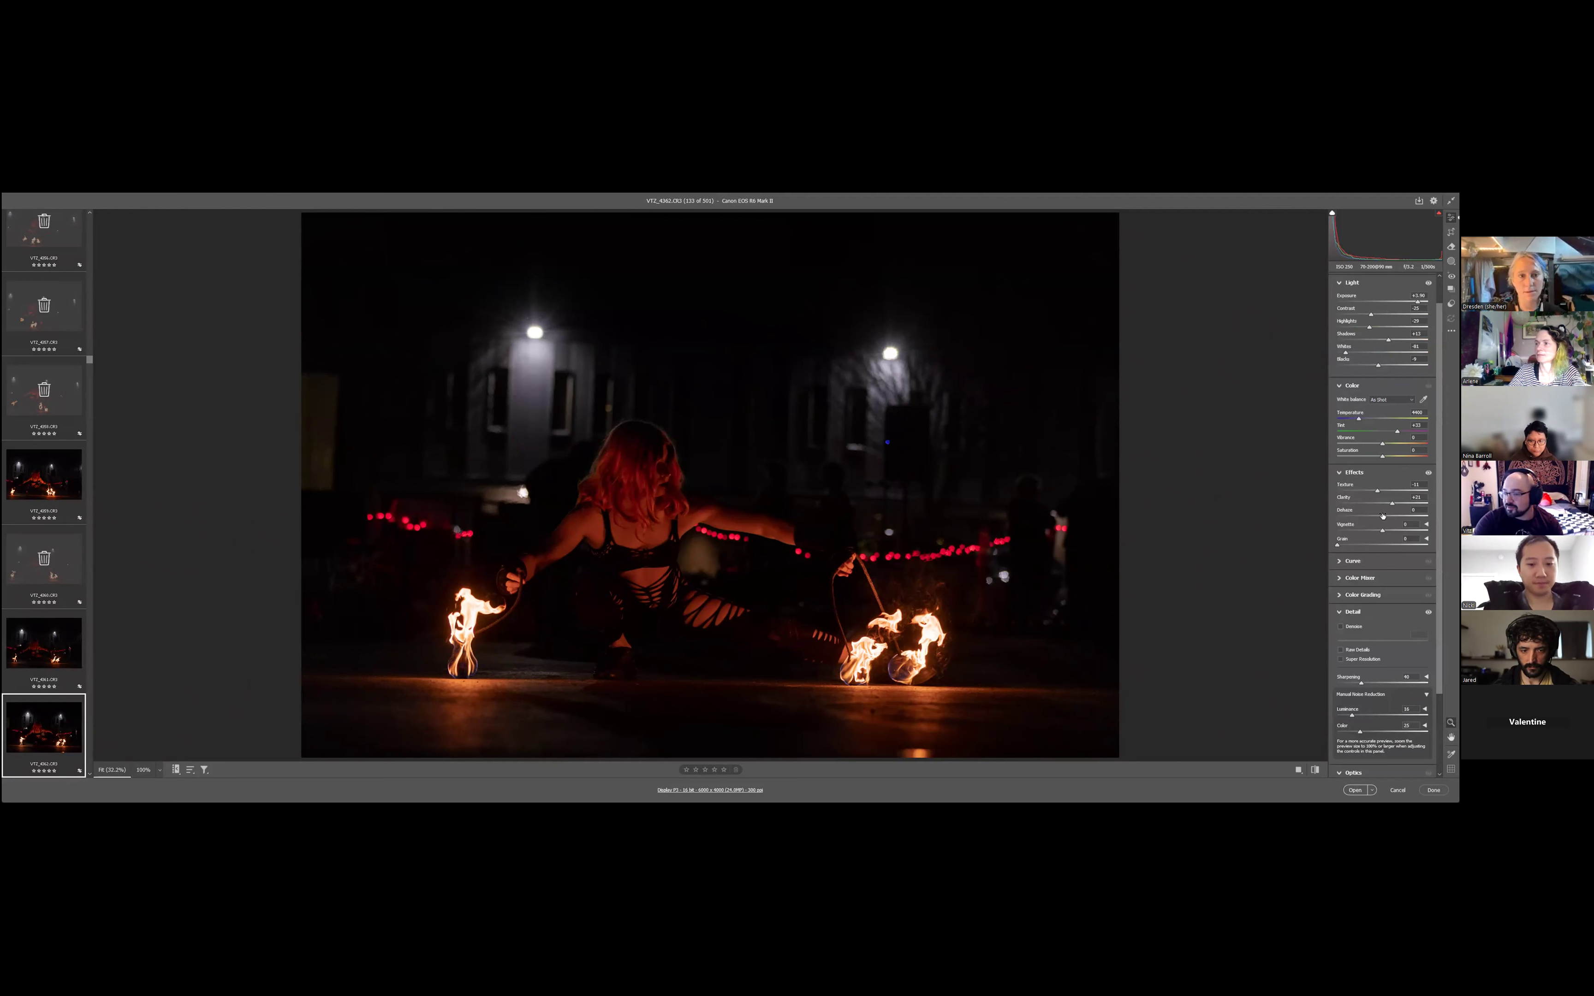
- Compare positive and negative dehaze on the photo and settle on about -10
drag(1381, 517, 1387, 515)
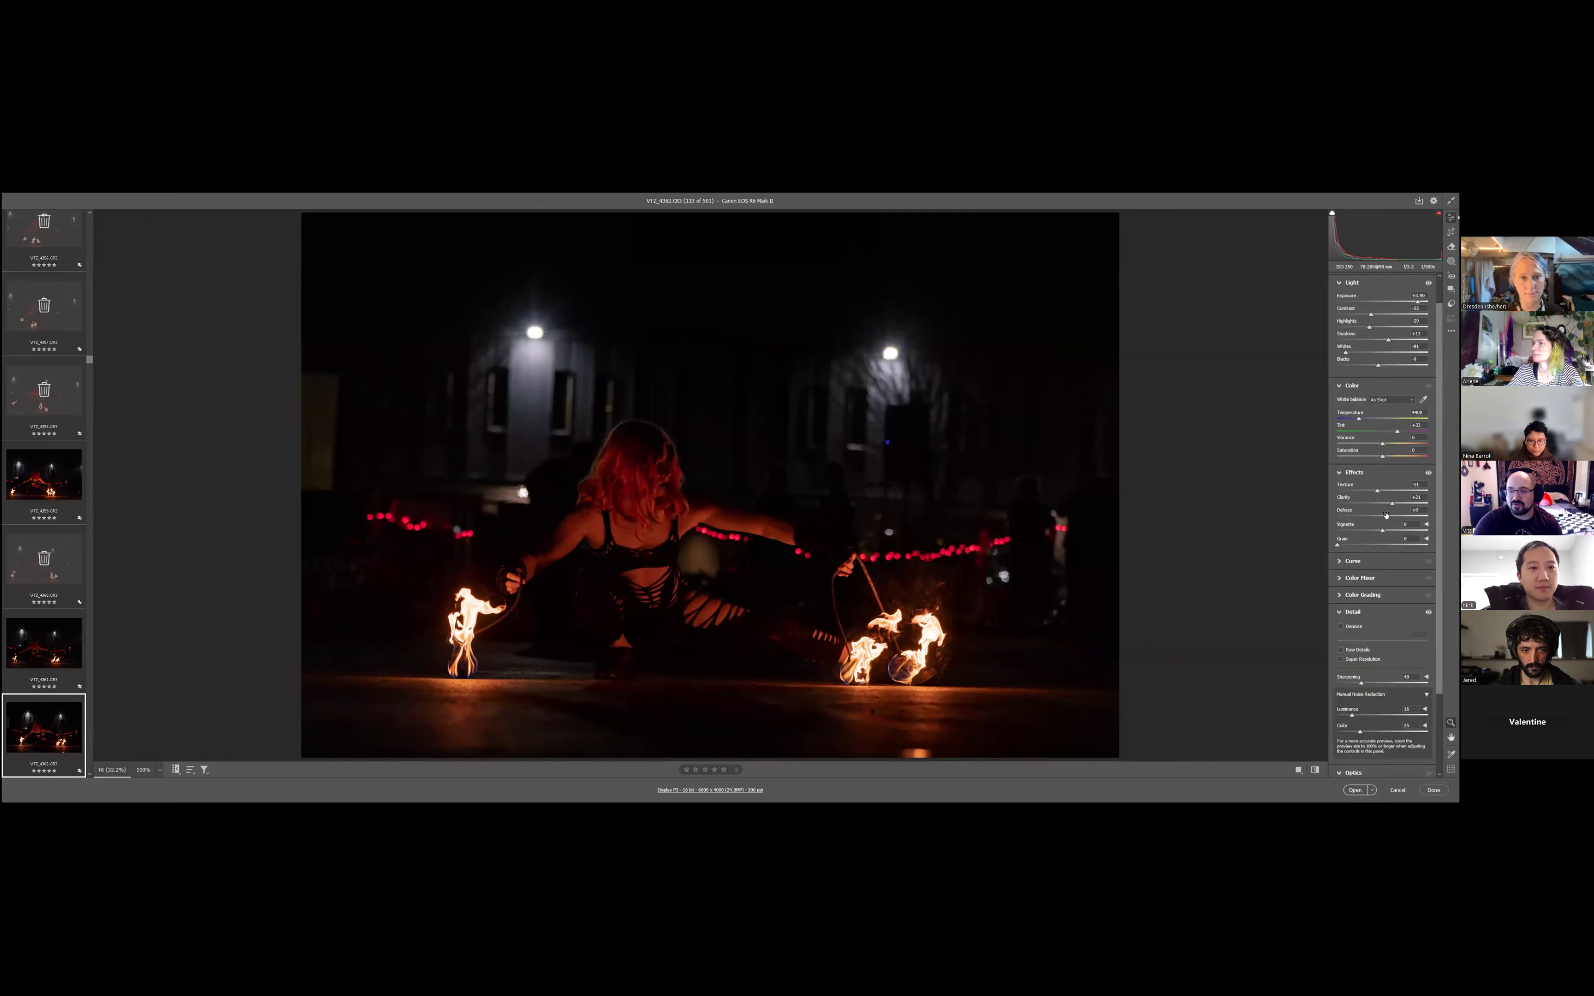
drag(1383, 516, 1376, 517)
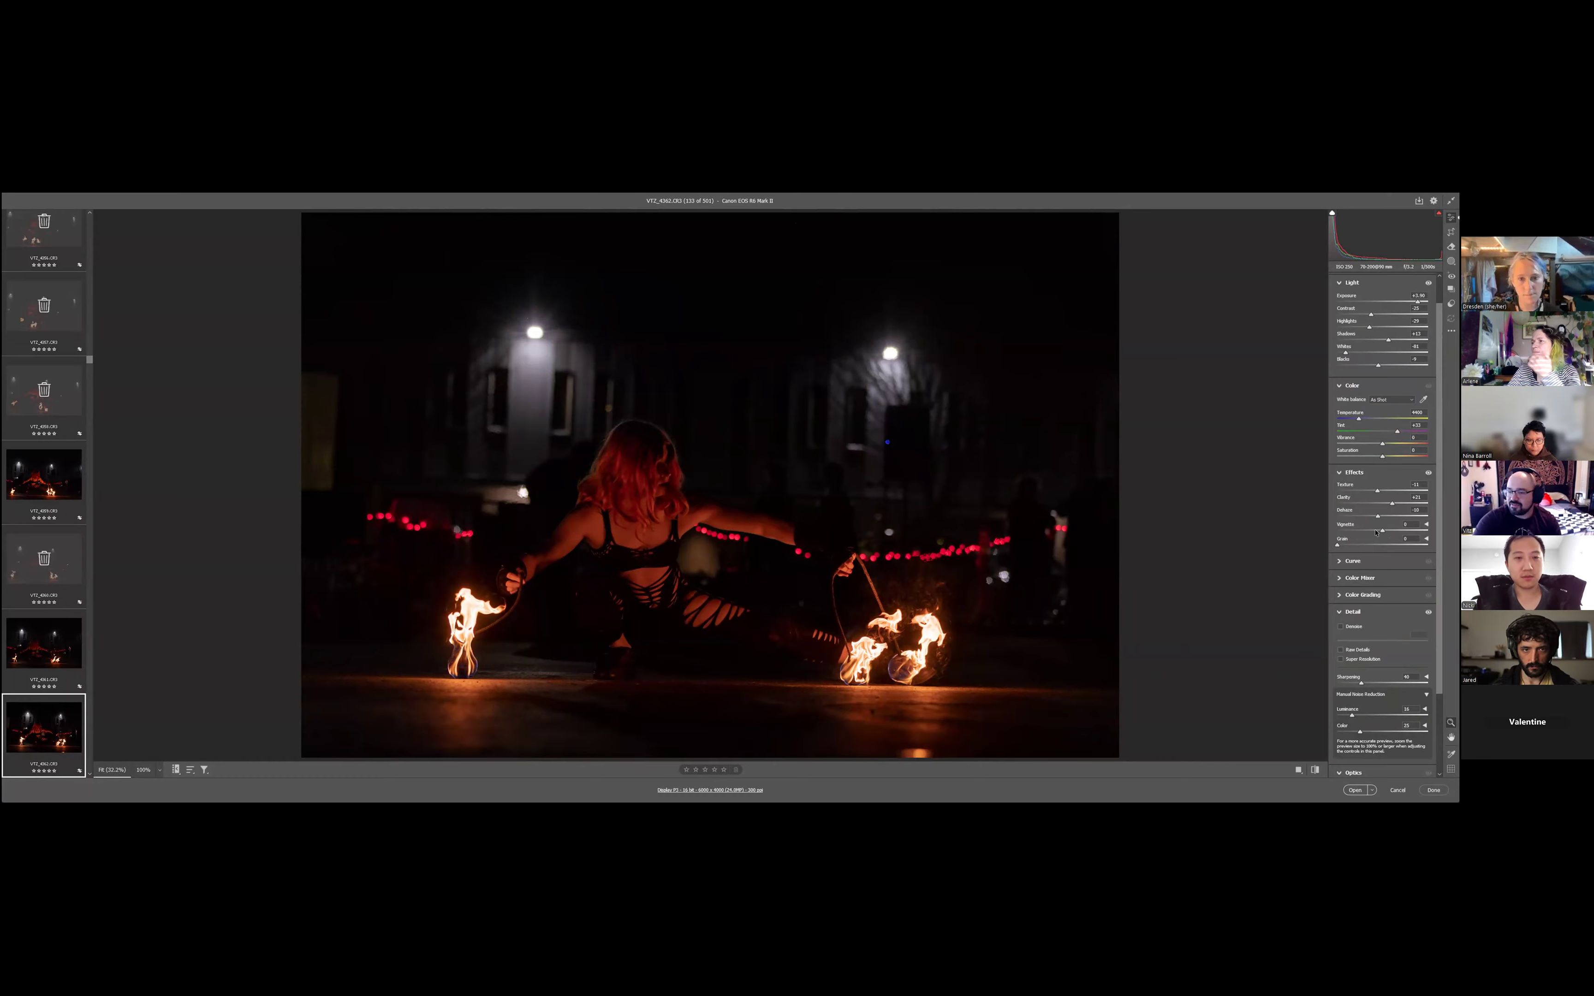
- Compare the photo with and without lens profile corrections, keep them enabled, and set the vignette to about -10
scroll(1394, 636, down, 3)
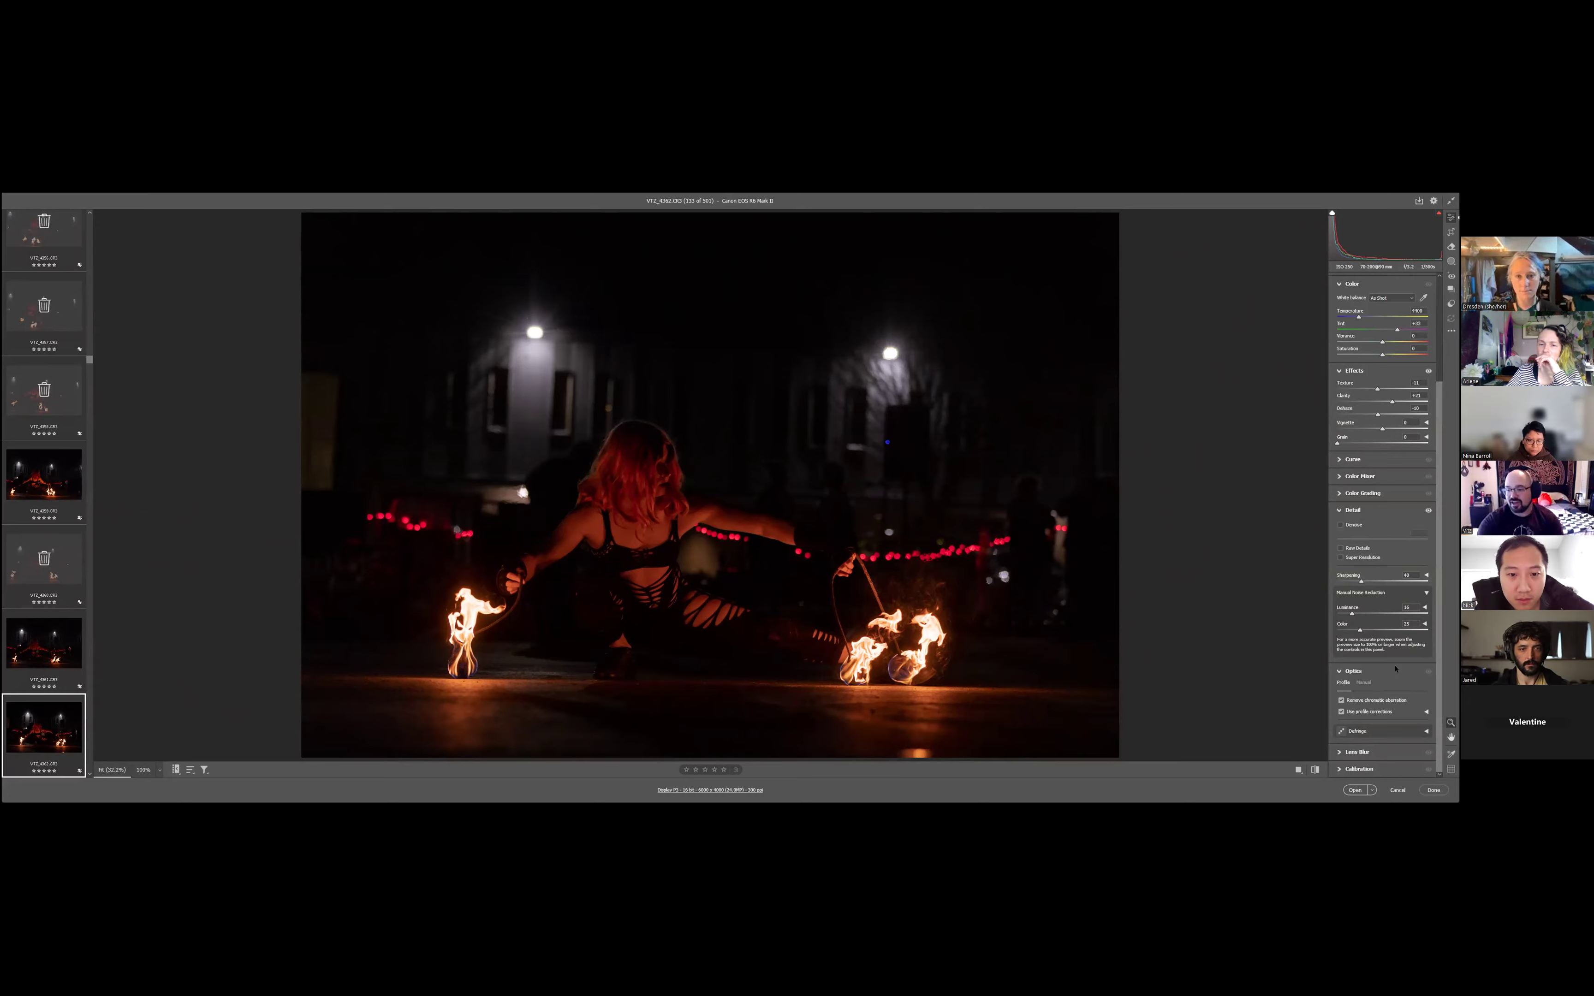
click(1340, 712)
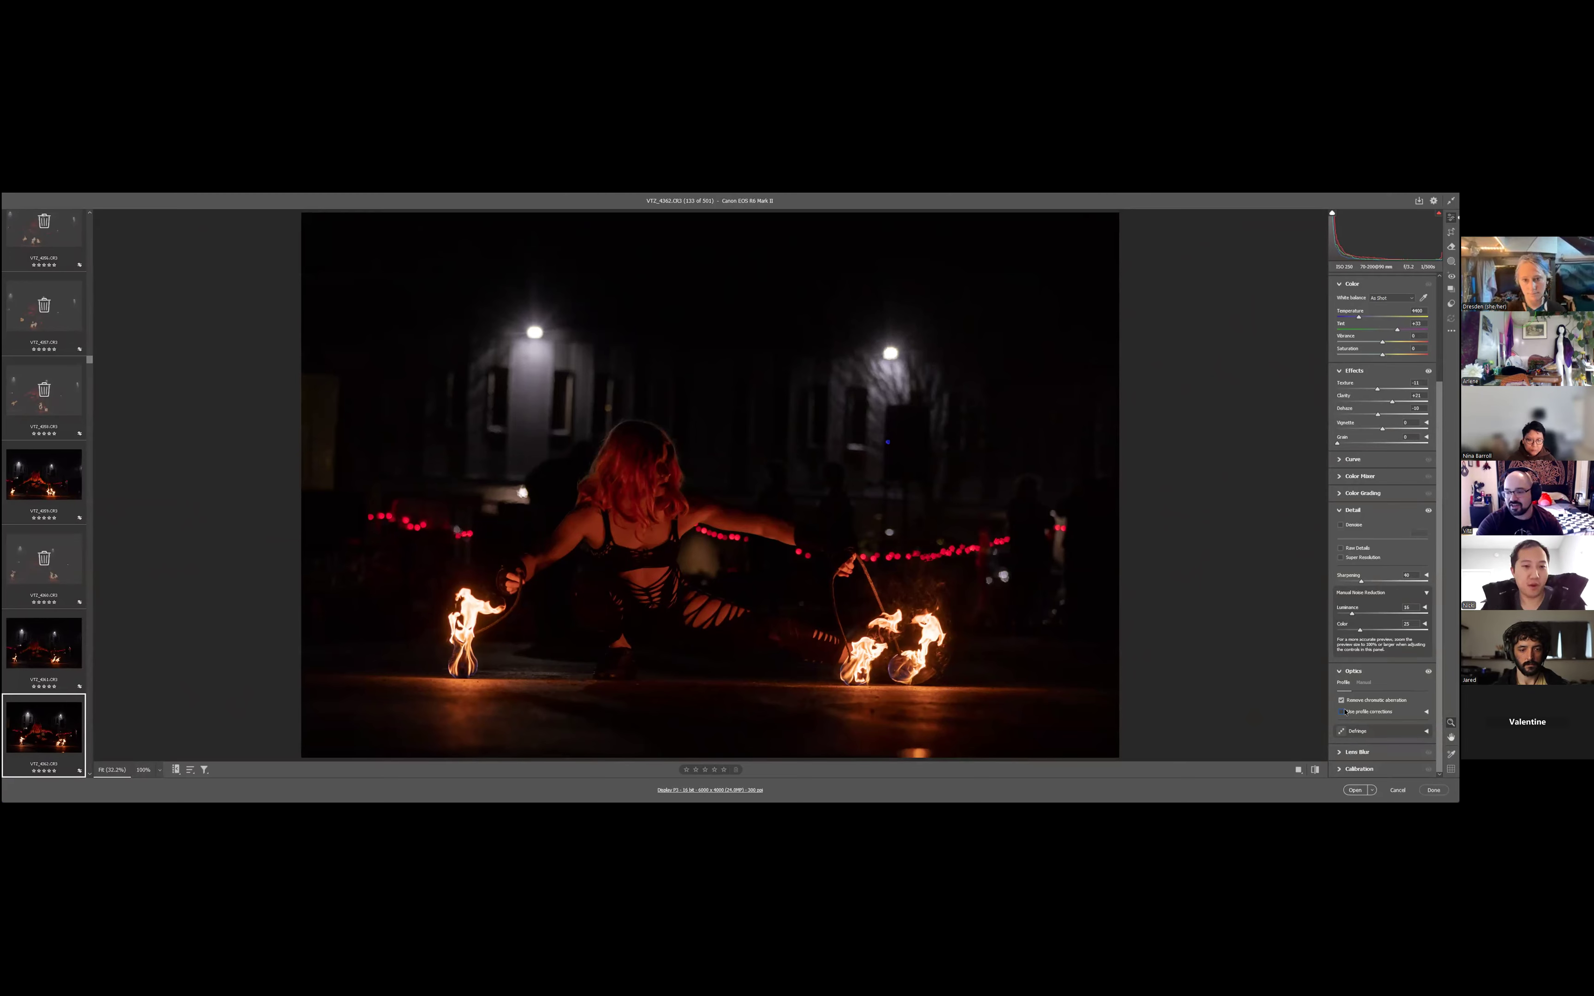
click(1341, 711)
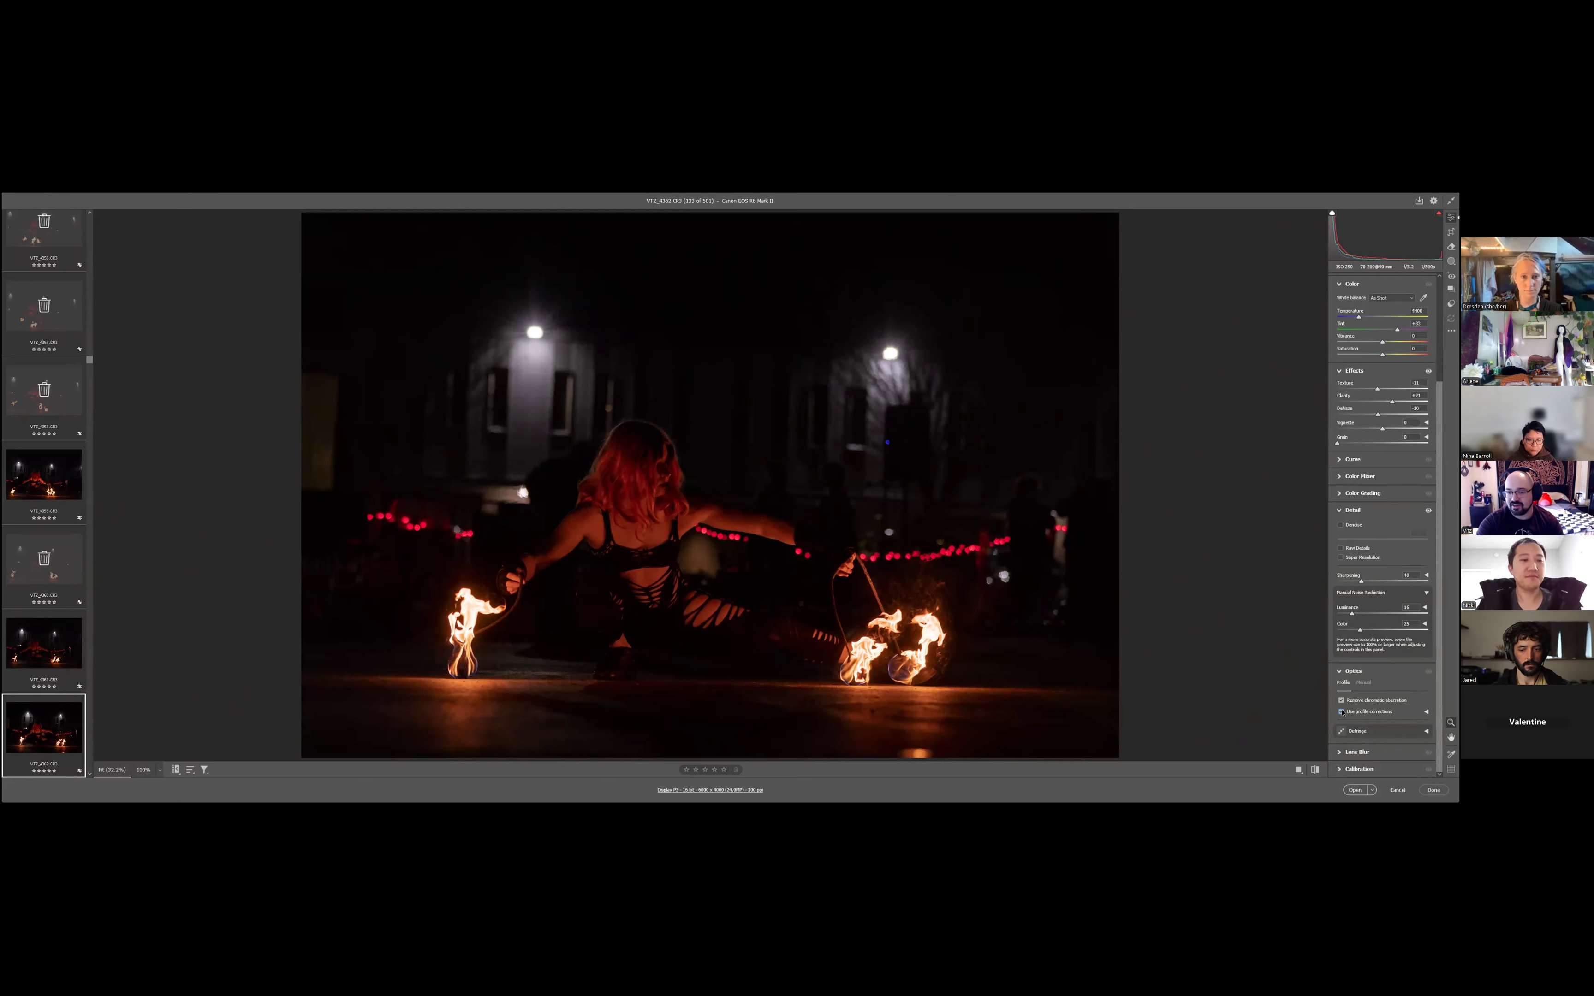
click(1341, 712)
click(1341, 712)
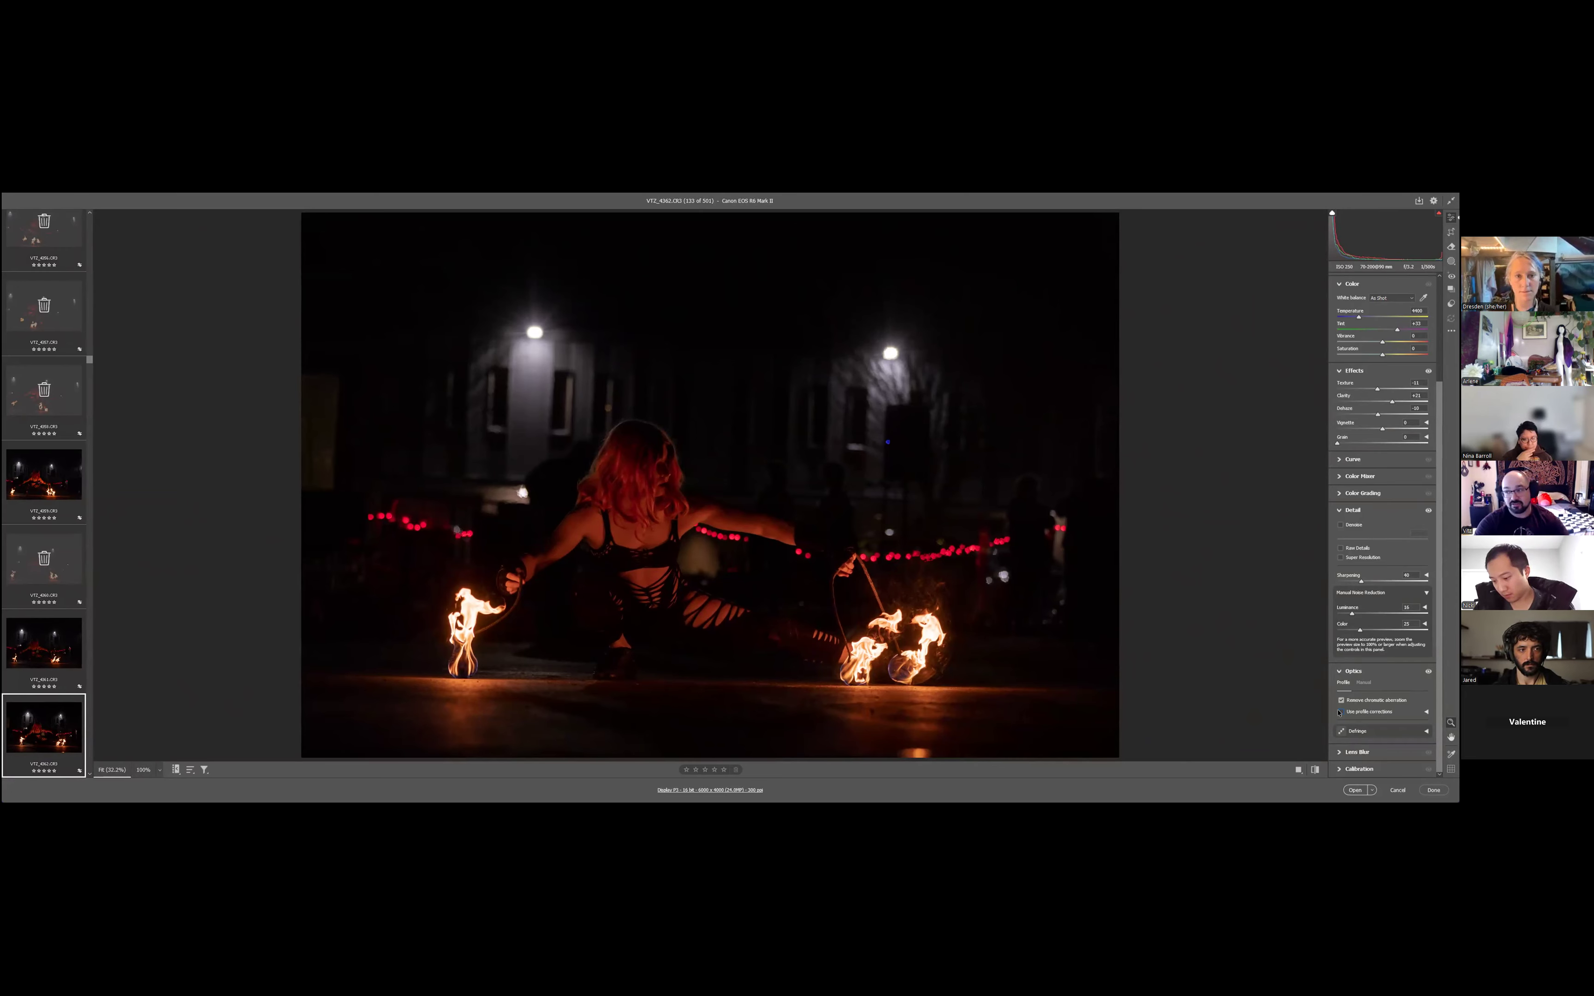
click(1340, 712)
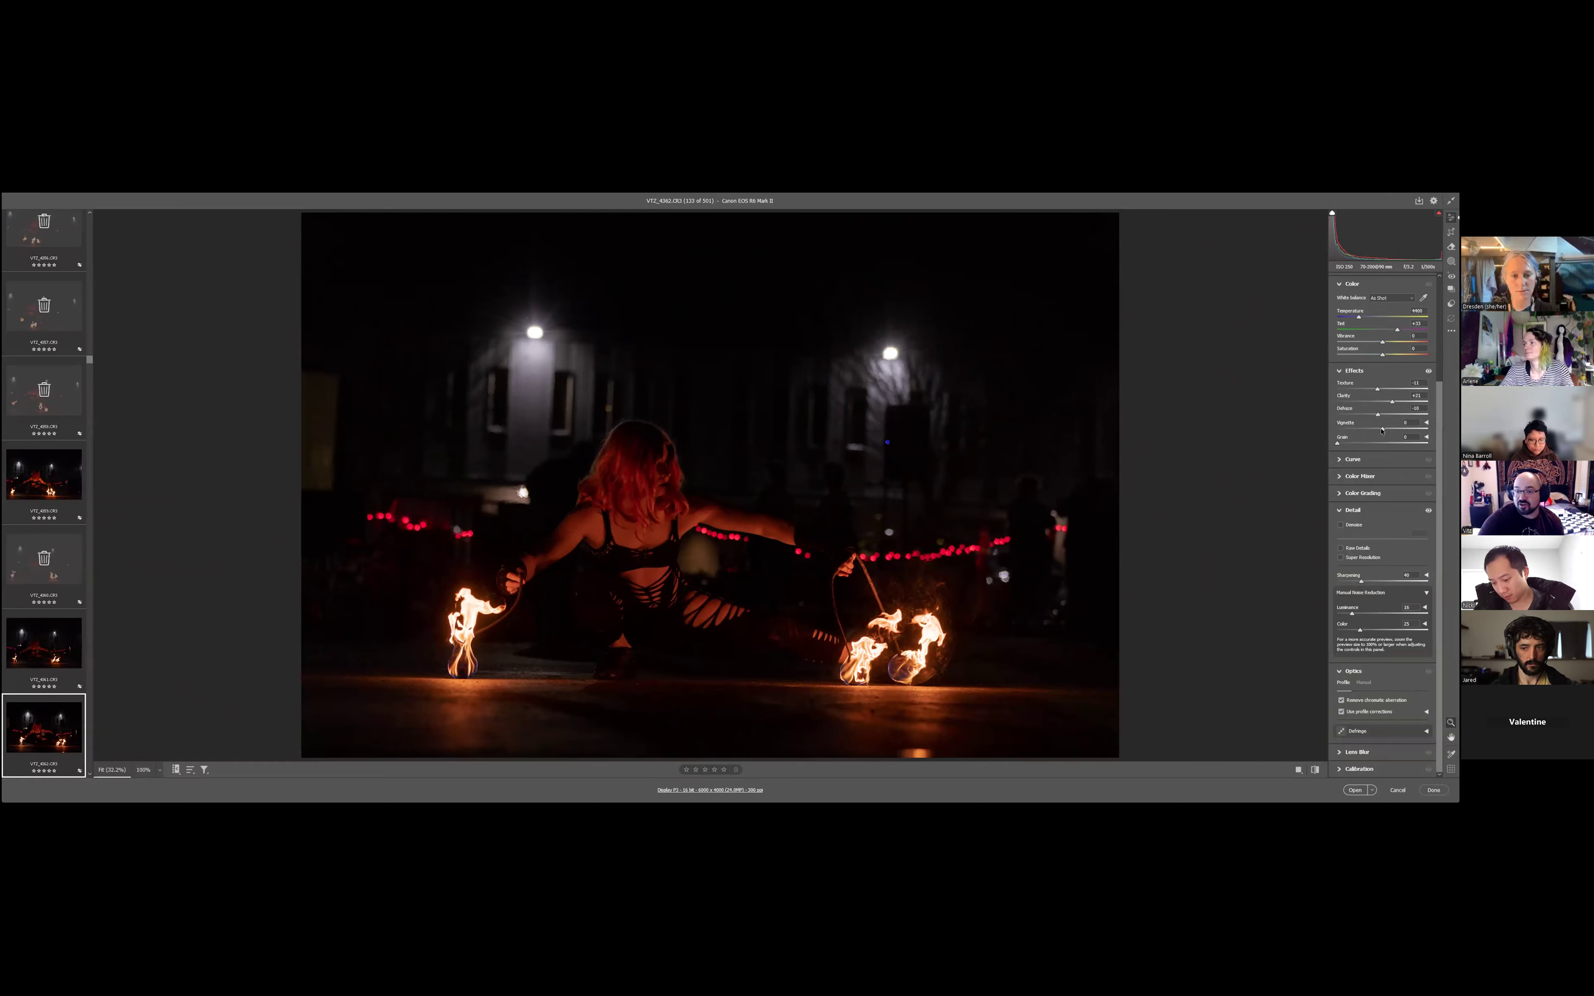
drag(1380, 429, 1377, 431)
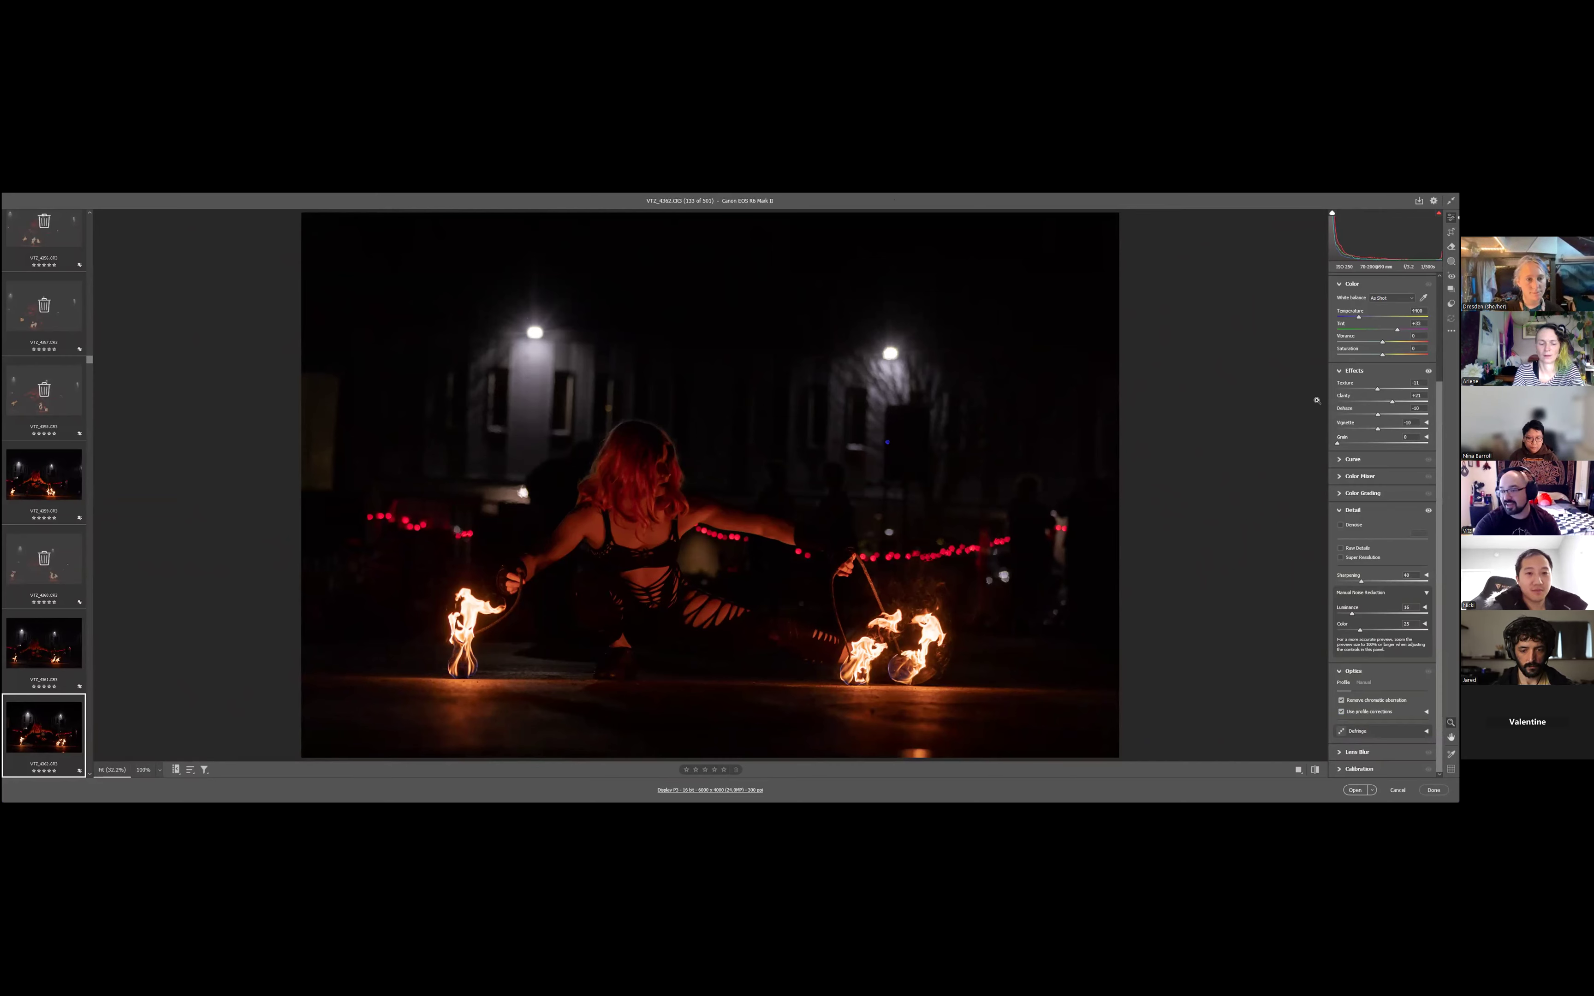
- Try the As Shot white balance, then give the photo a custom one with a slightly warmer temperature and less magenta tint
scroll(1391, 393, up, 3)
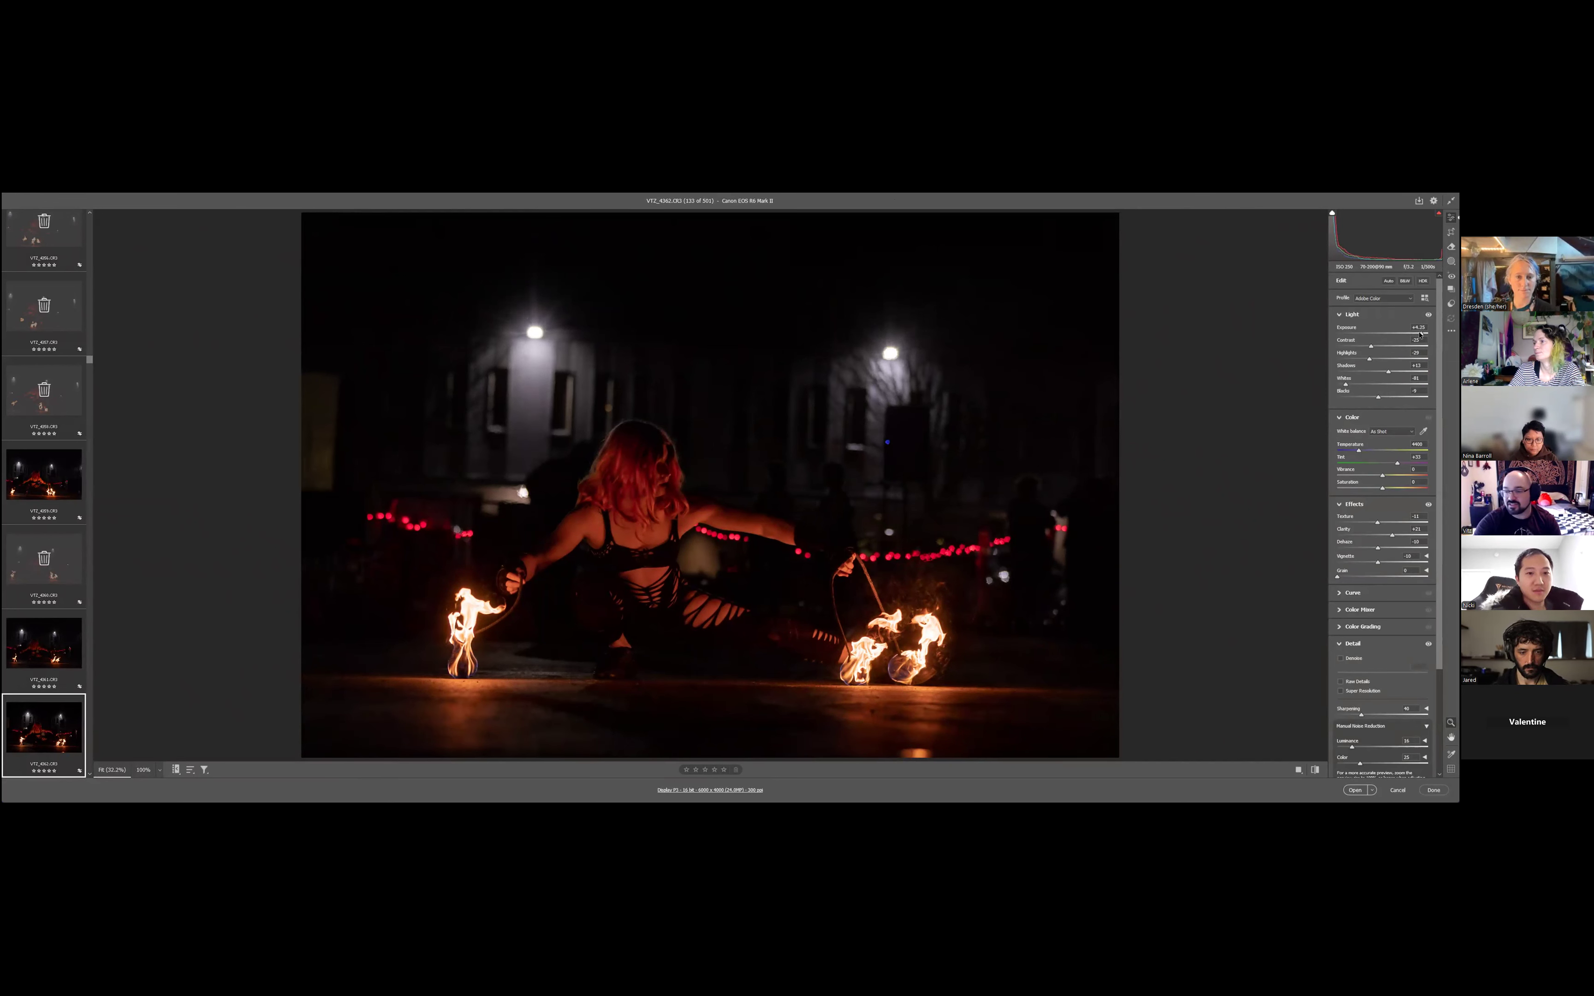
click(1396, 431)
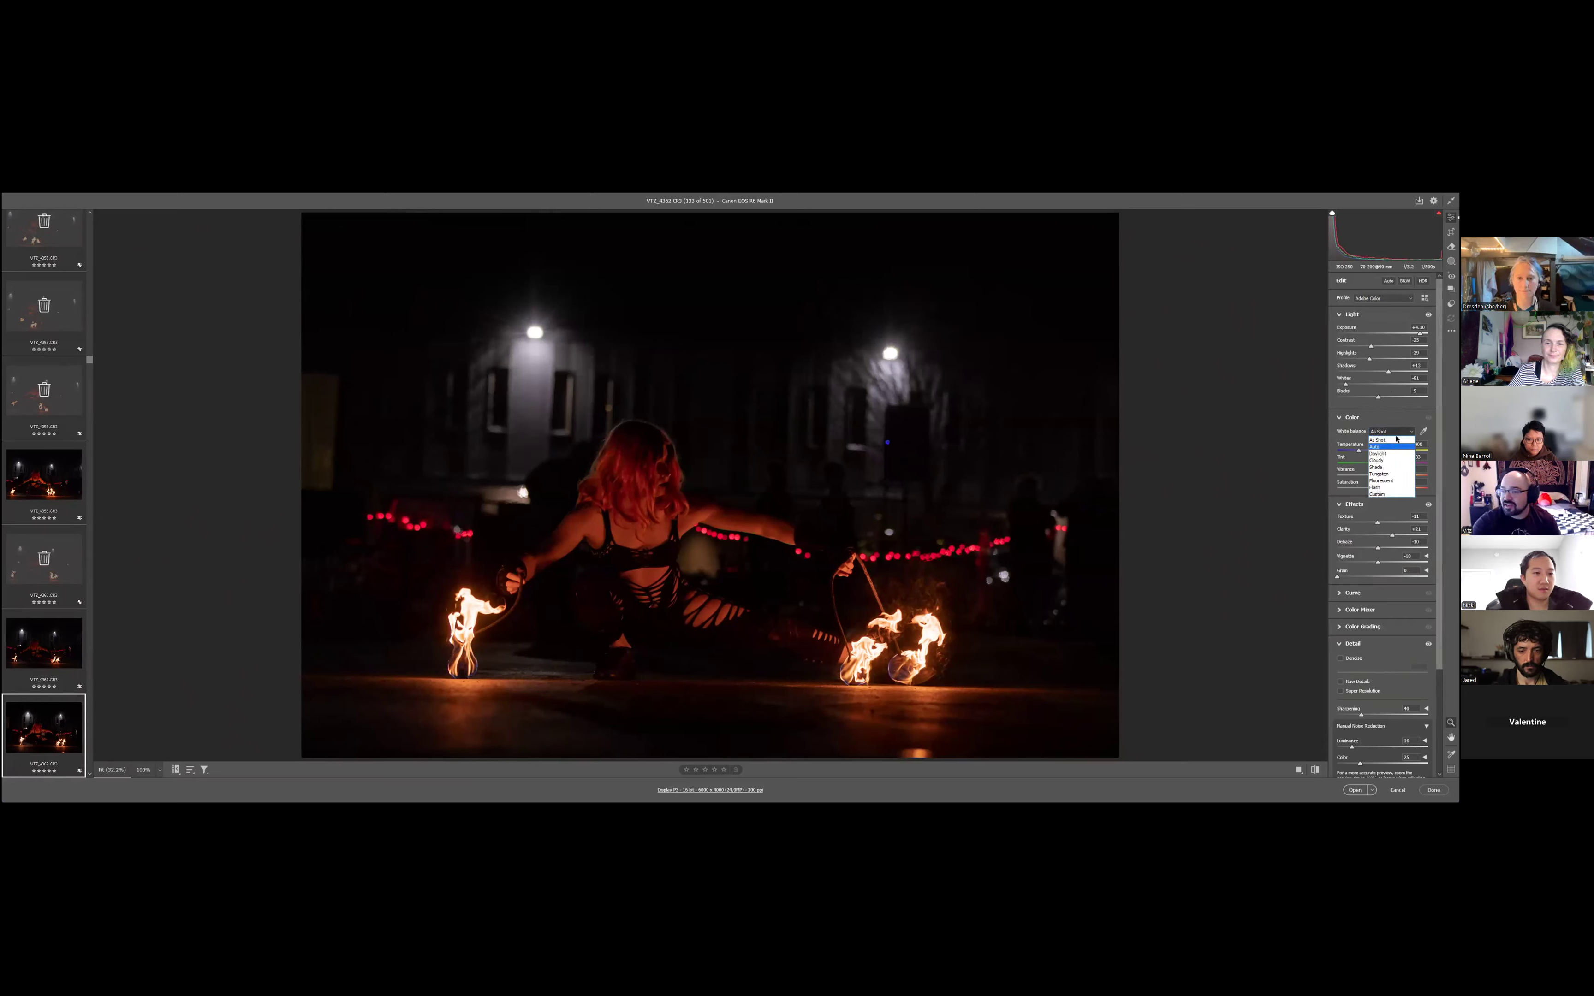
click(1380, 440)
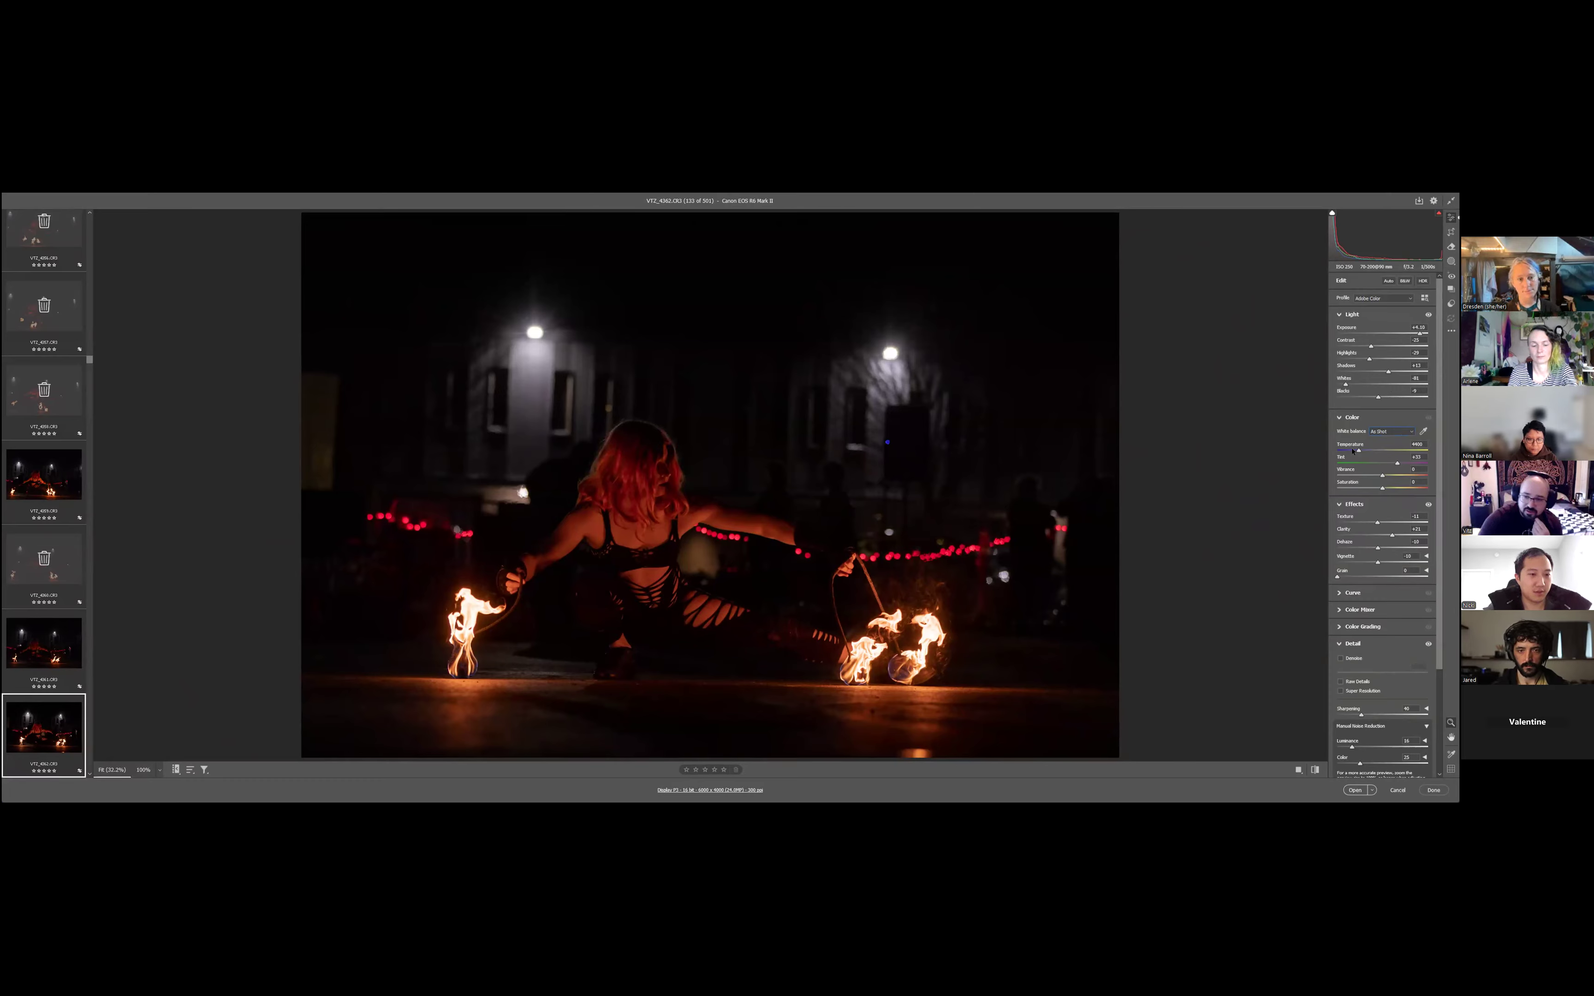
drag(1347, 452, 1347, 452)
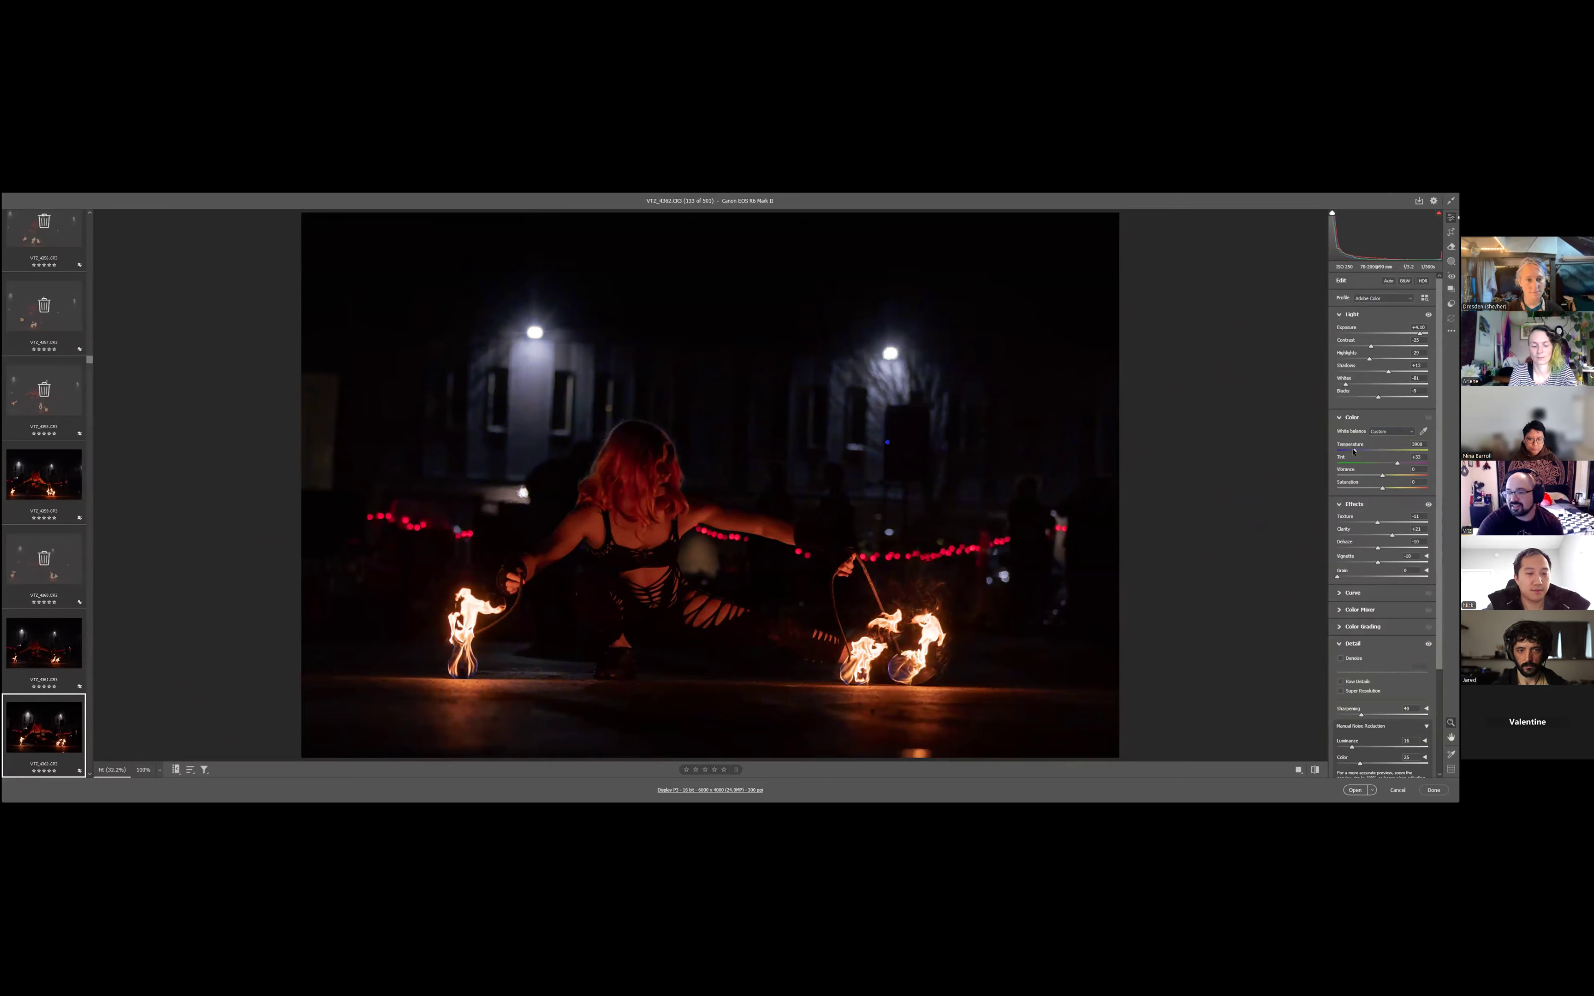
click(1422, 432)
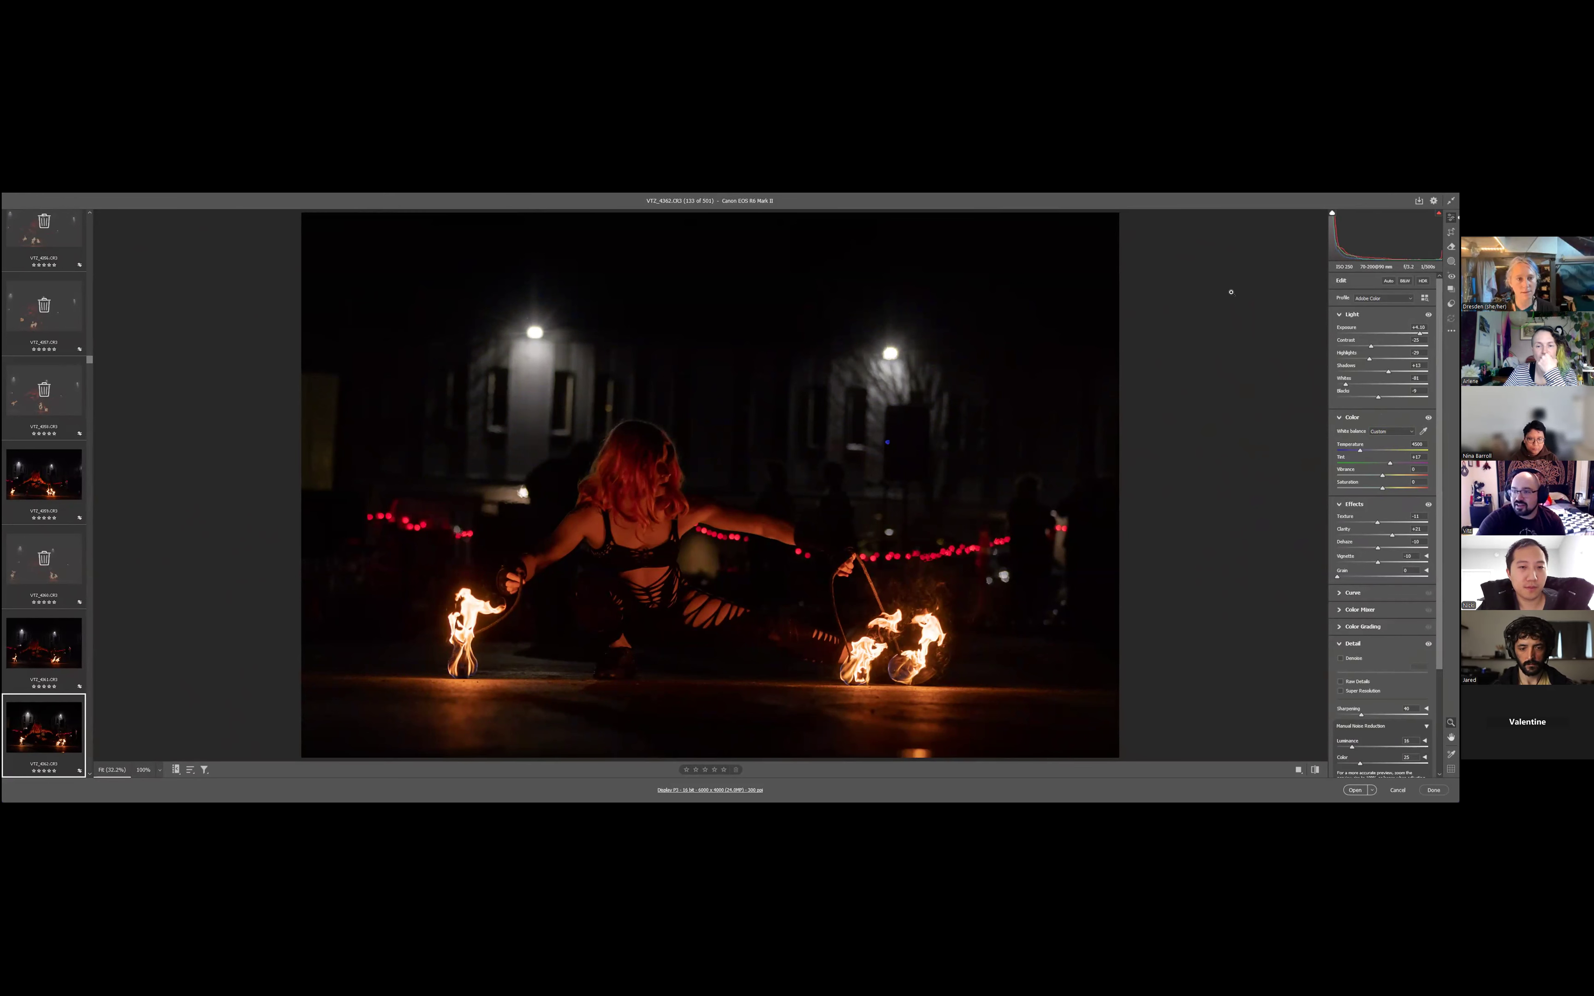
- Browse the profile library and preview several creative profile sets on the photo
click(1424, 298)
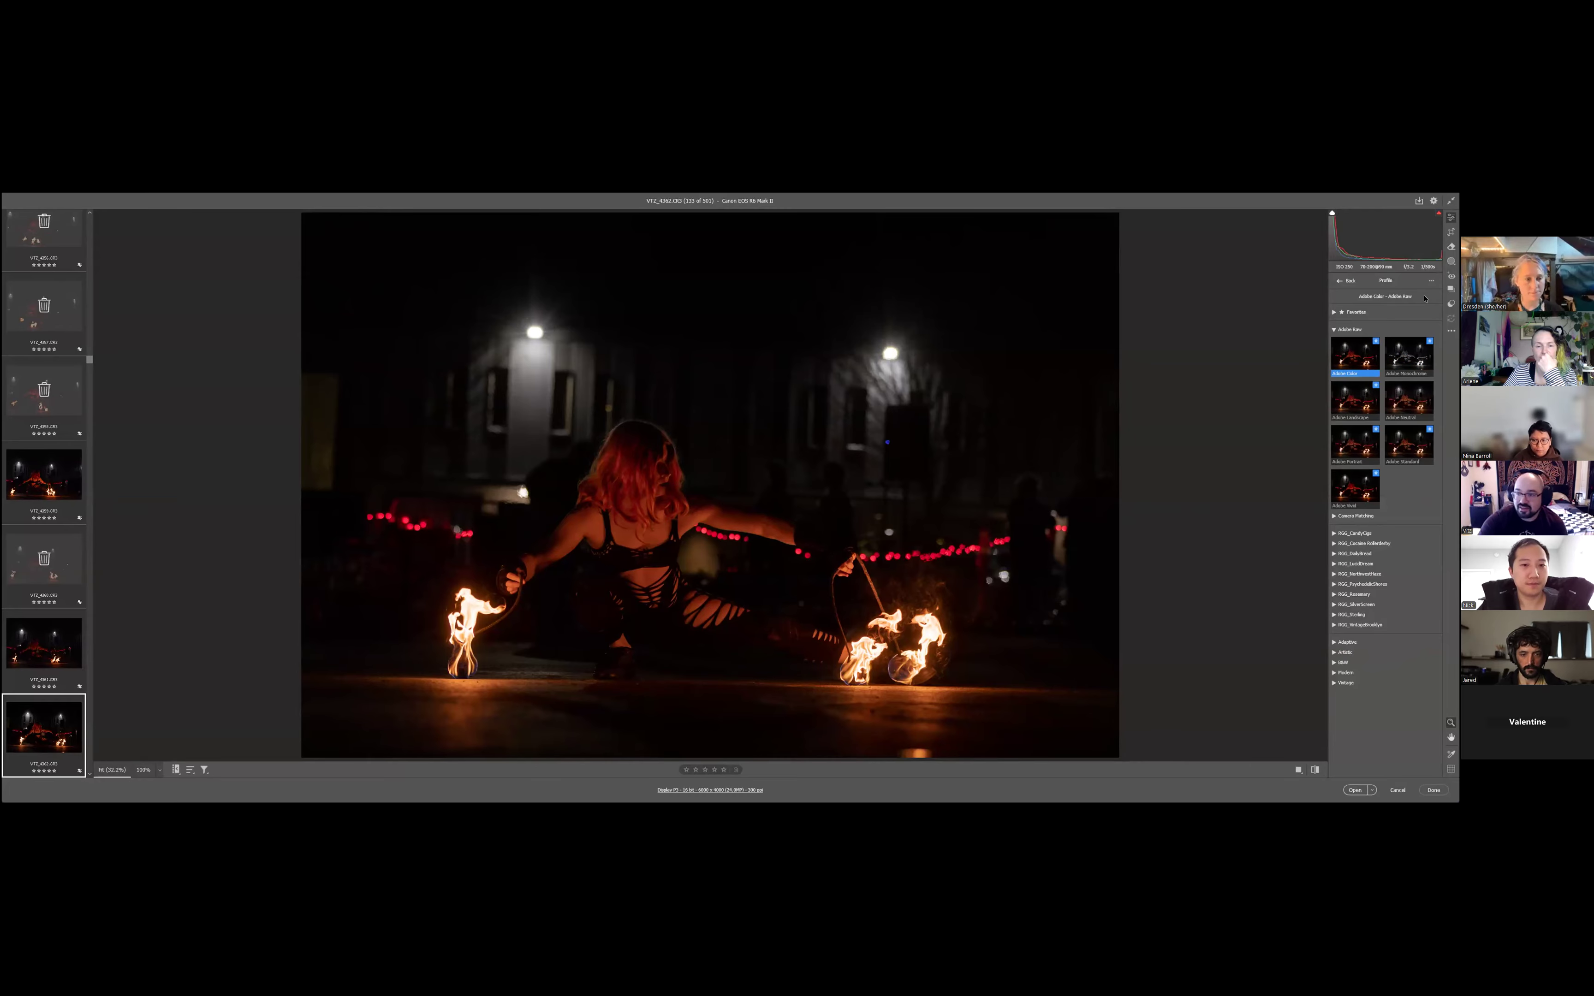
click(1333, 330)
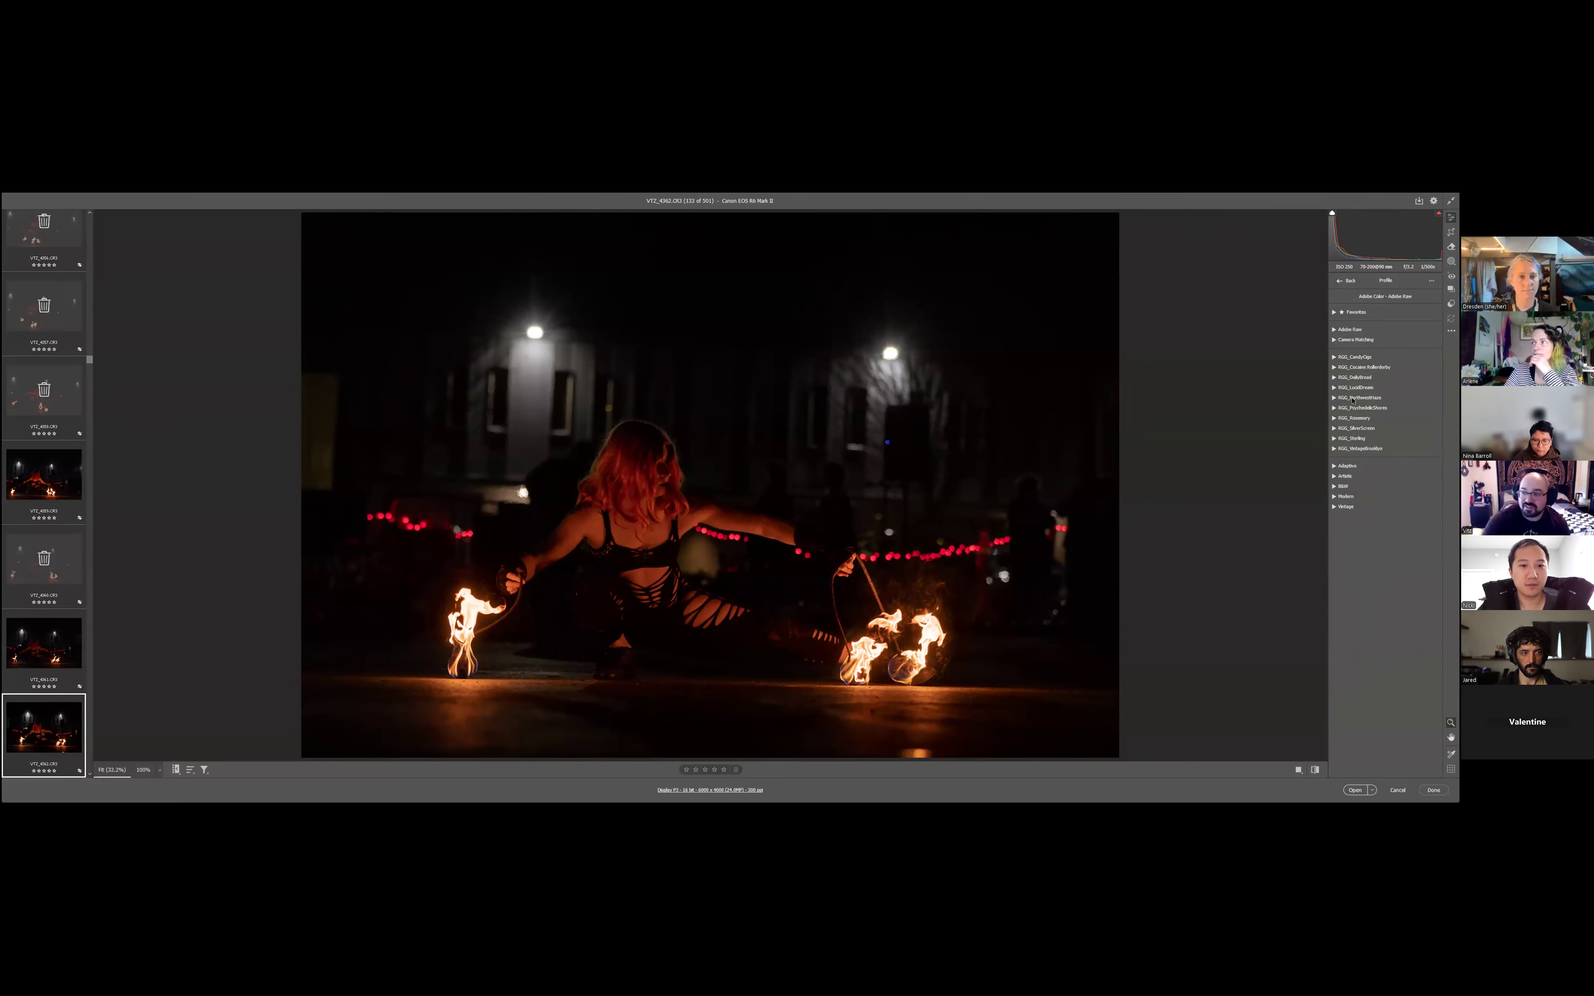
click(1362, 449)
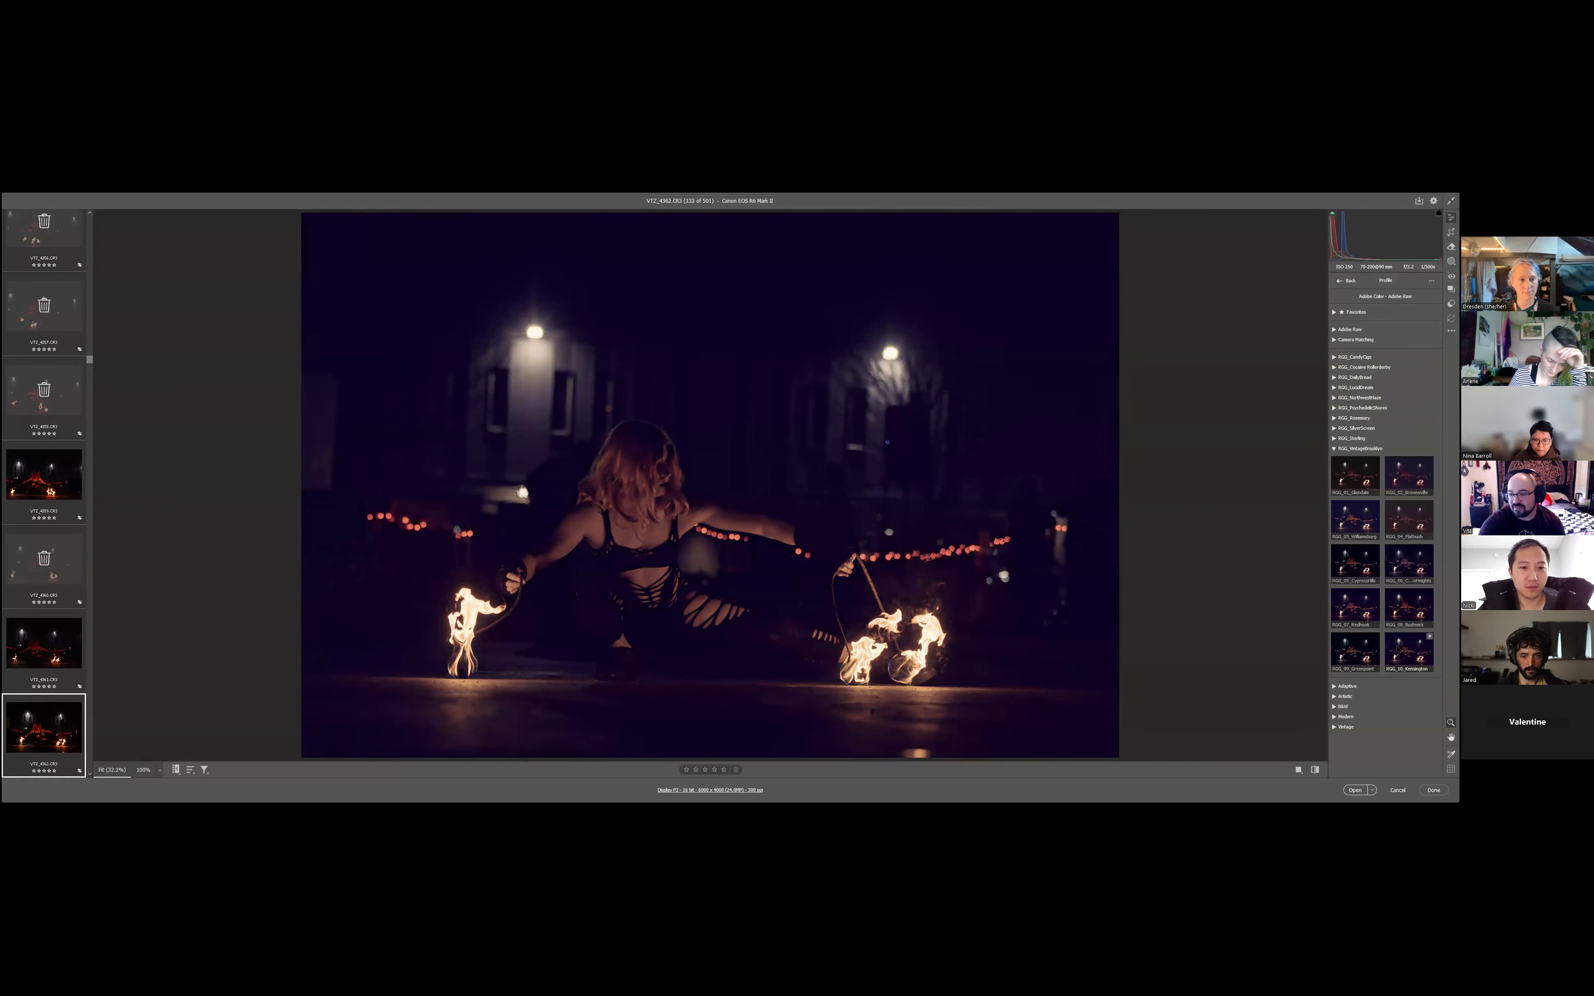
click(1362, 448)
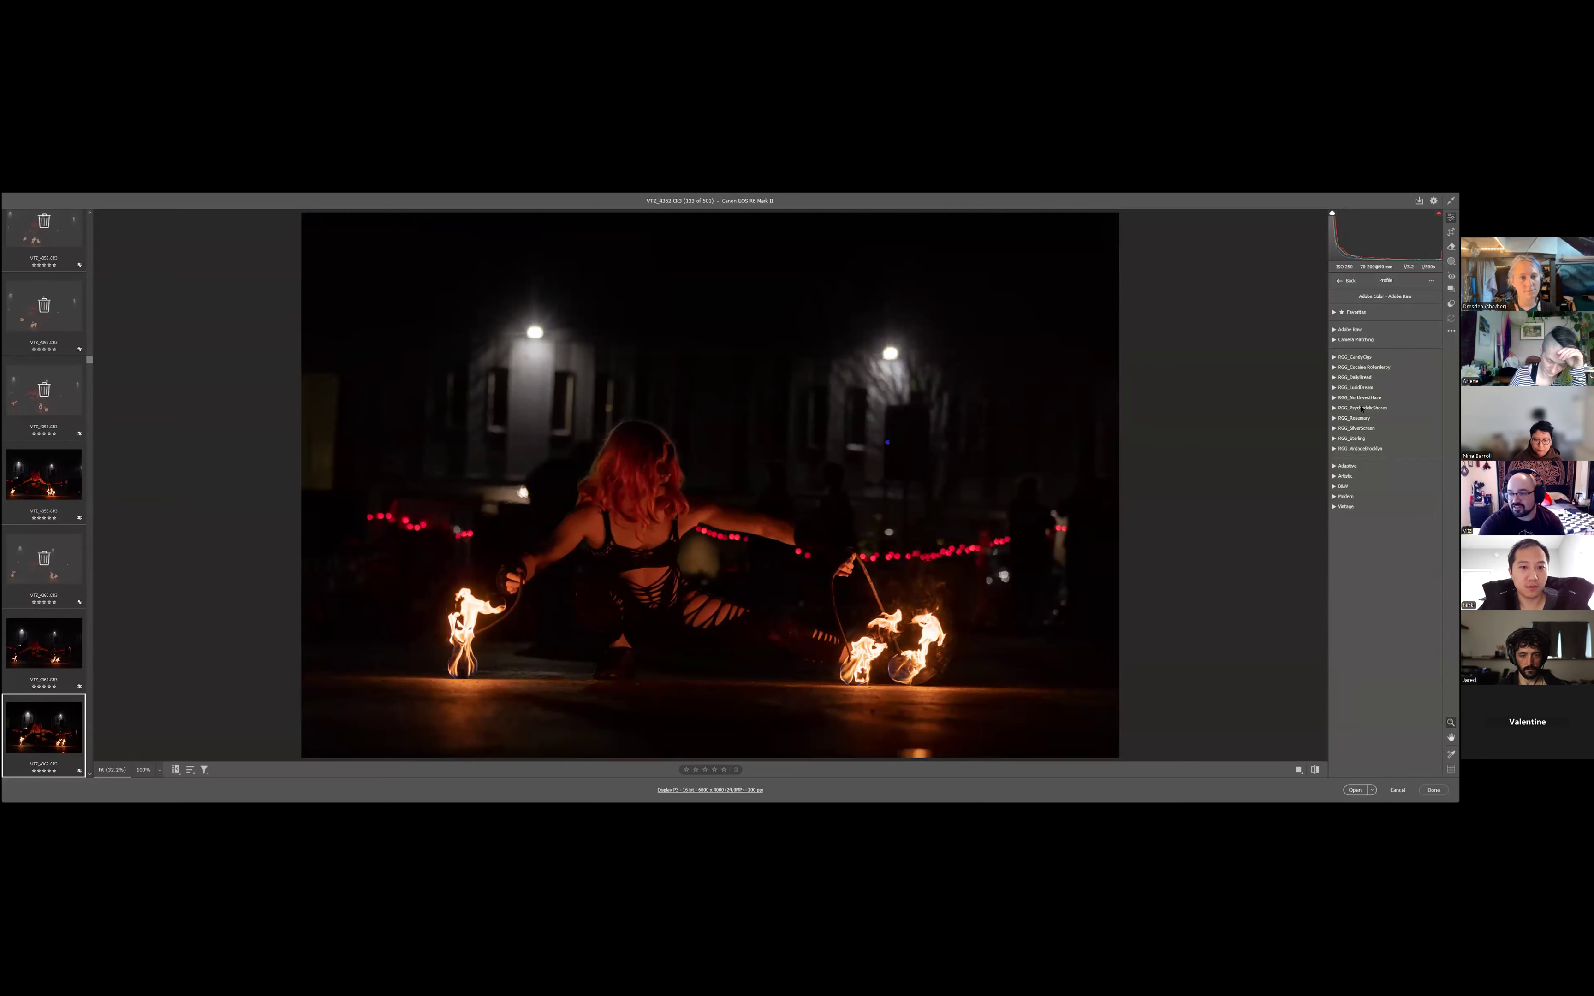
click(1355, 378)
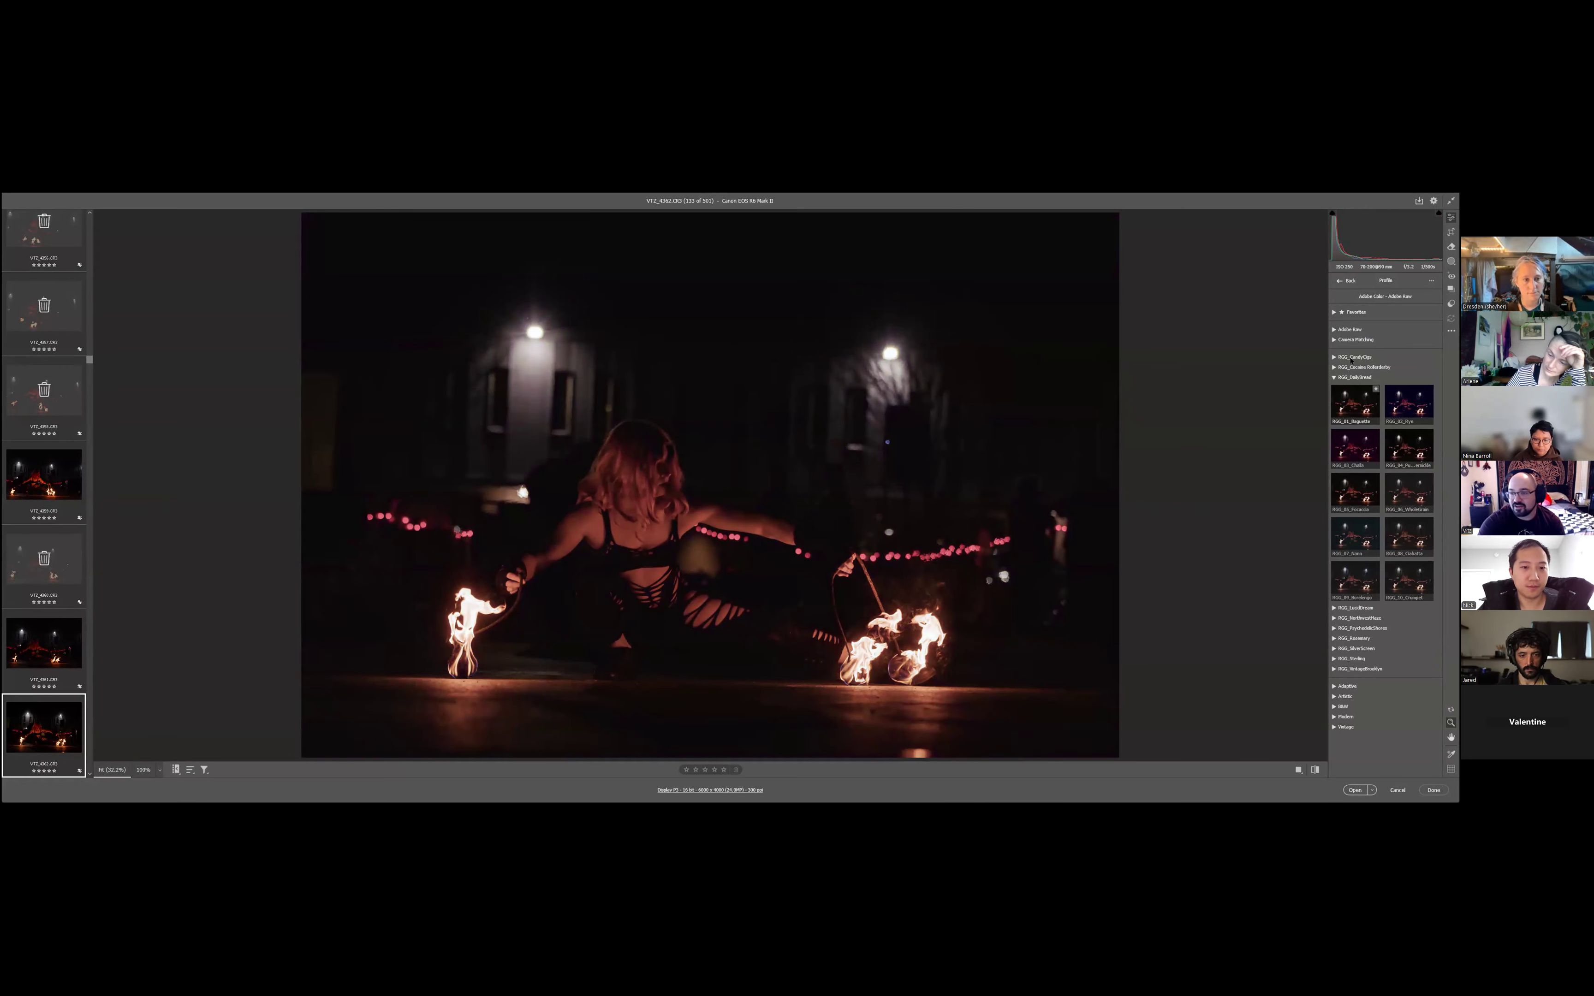
click(1333, 377)
click(1334, 357)
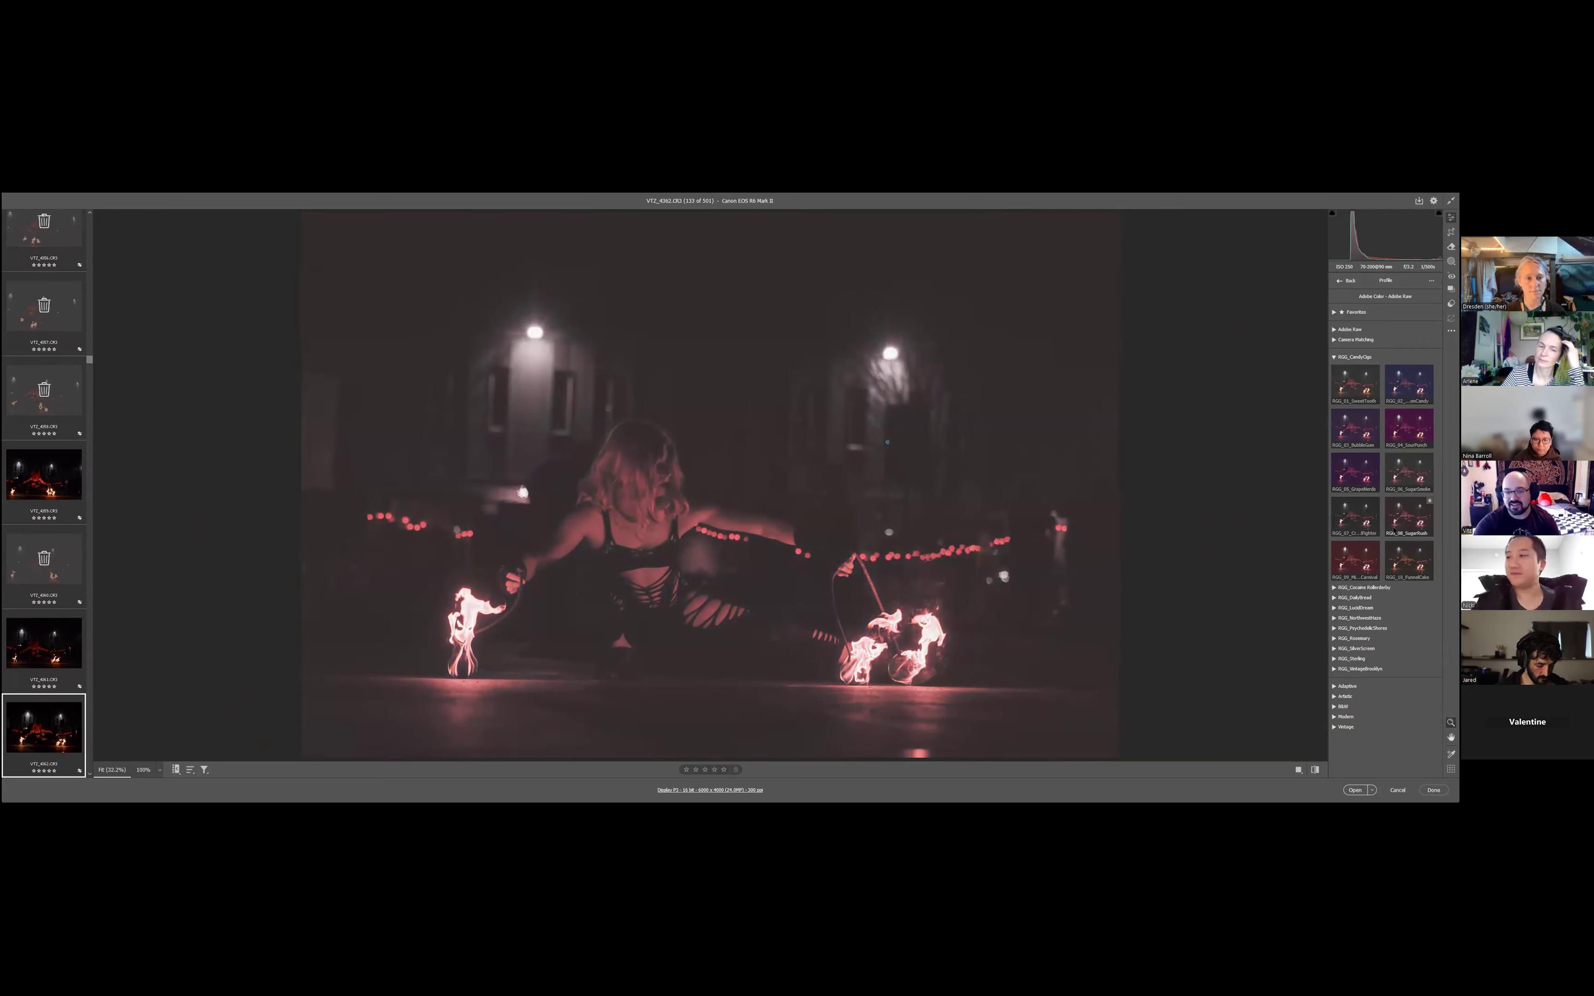
click(1334, 357)
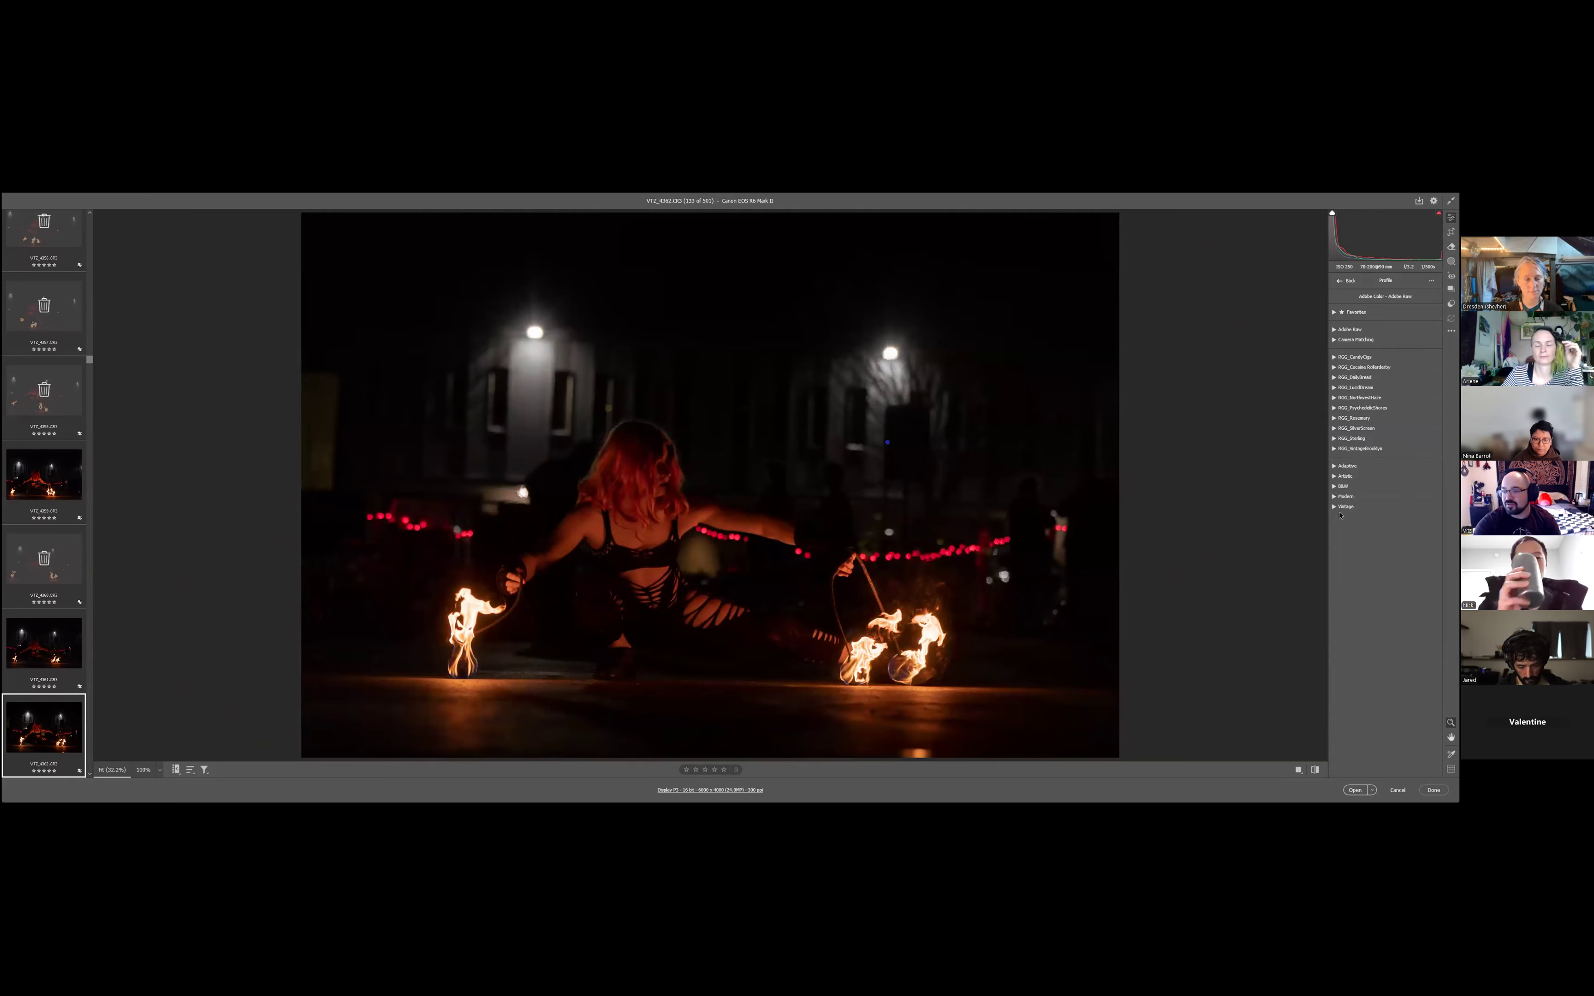
- Apply the Vintage 06 profile and reduce its amount to about 70
click(1334, 507)
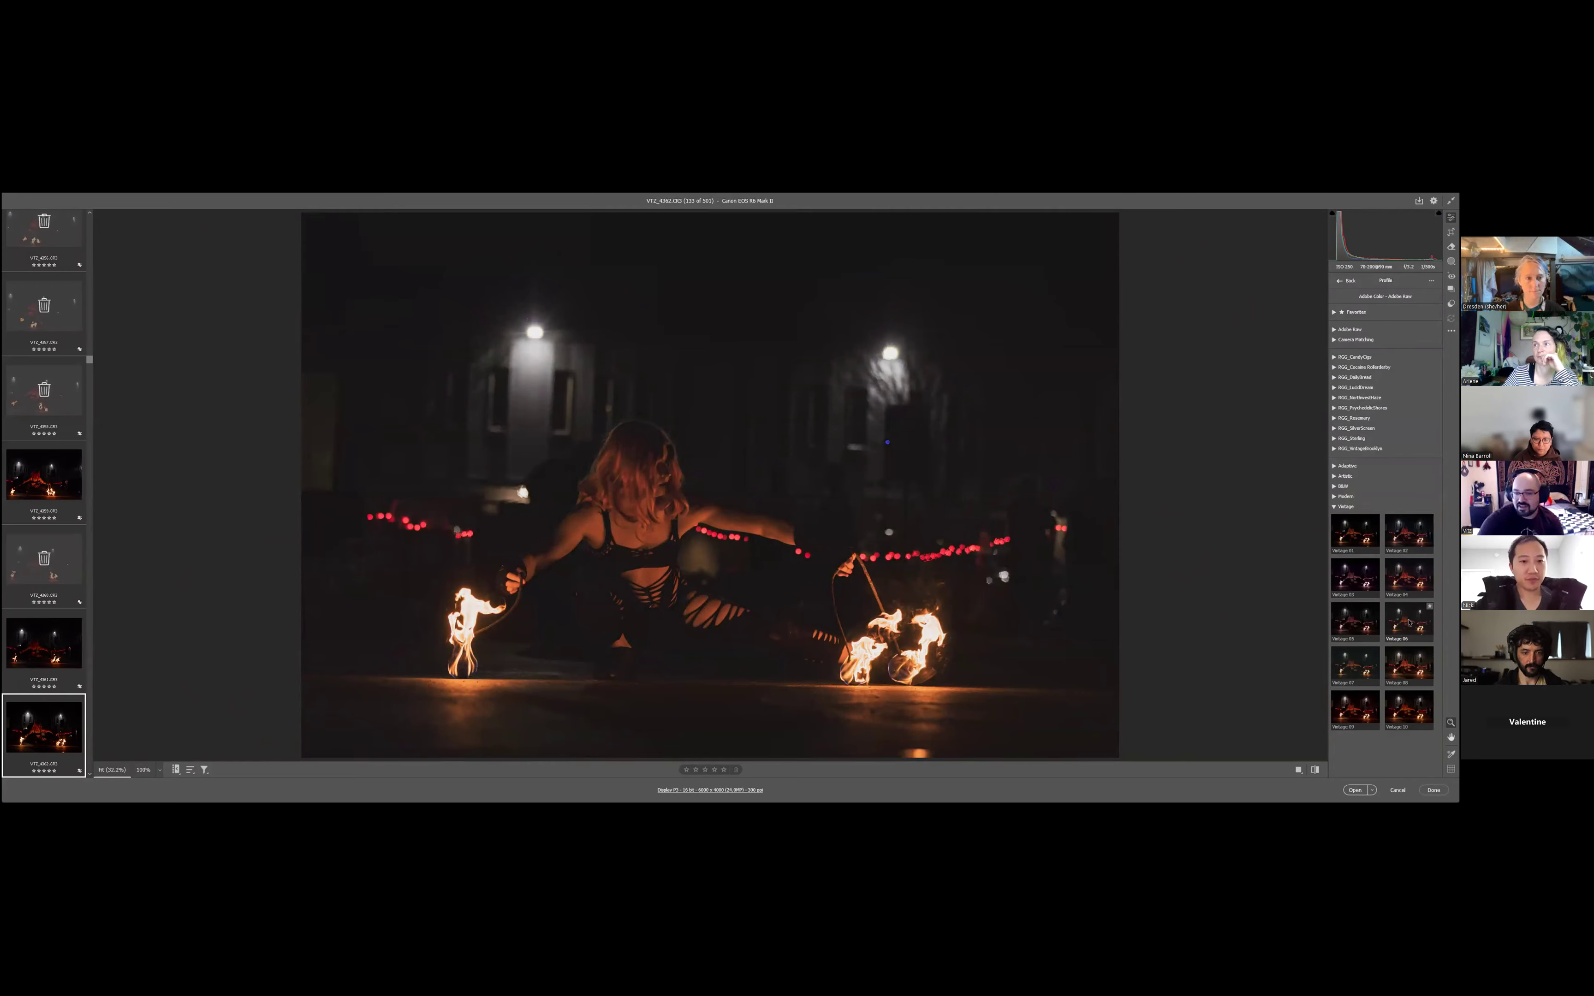
click(1409, 622)
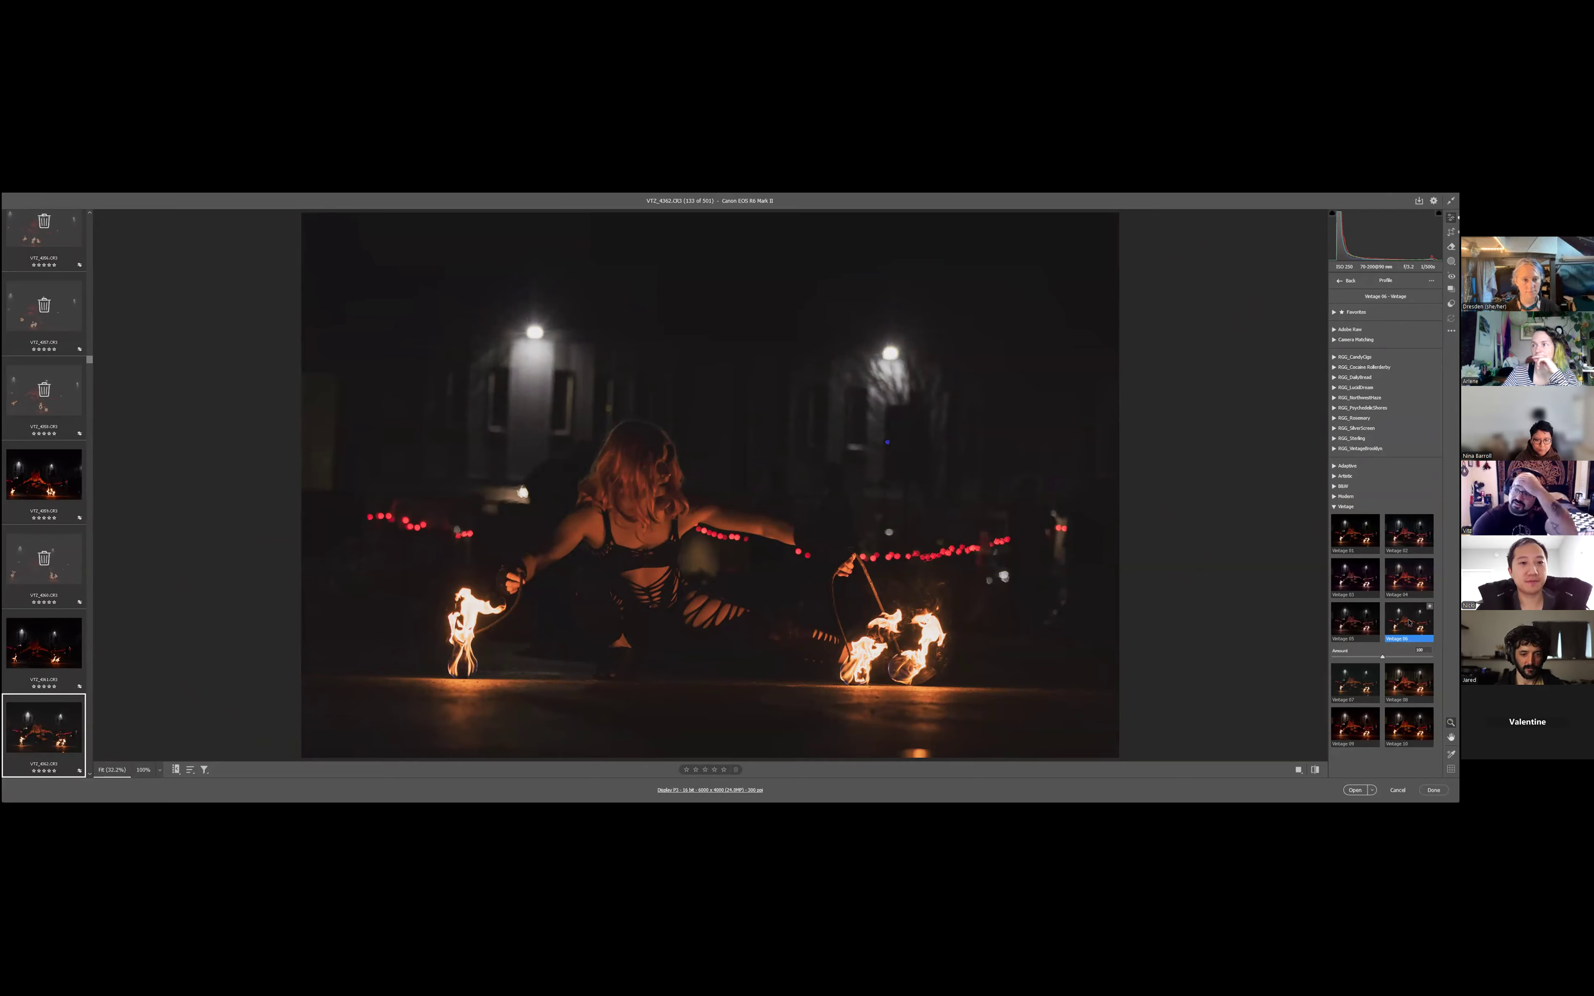
click(1364, 657)
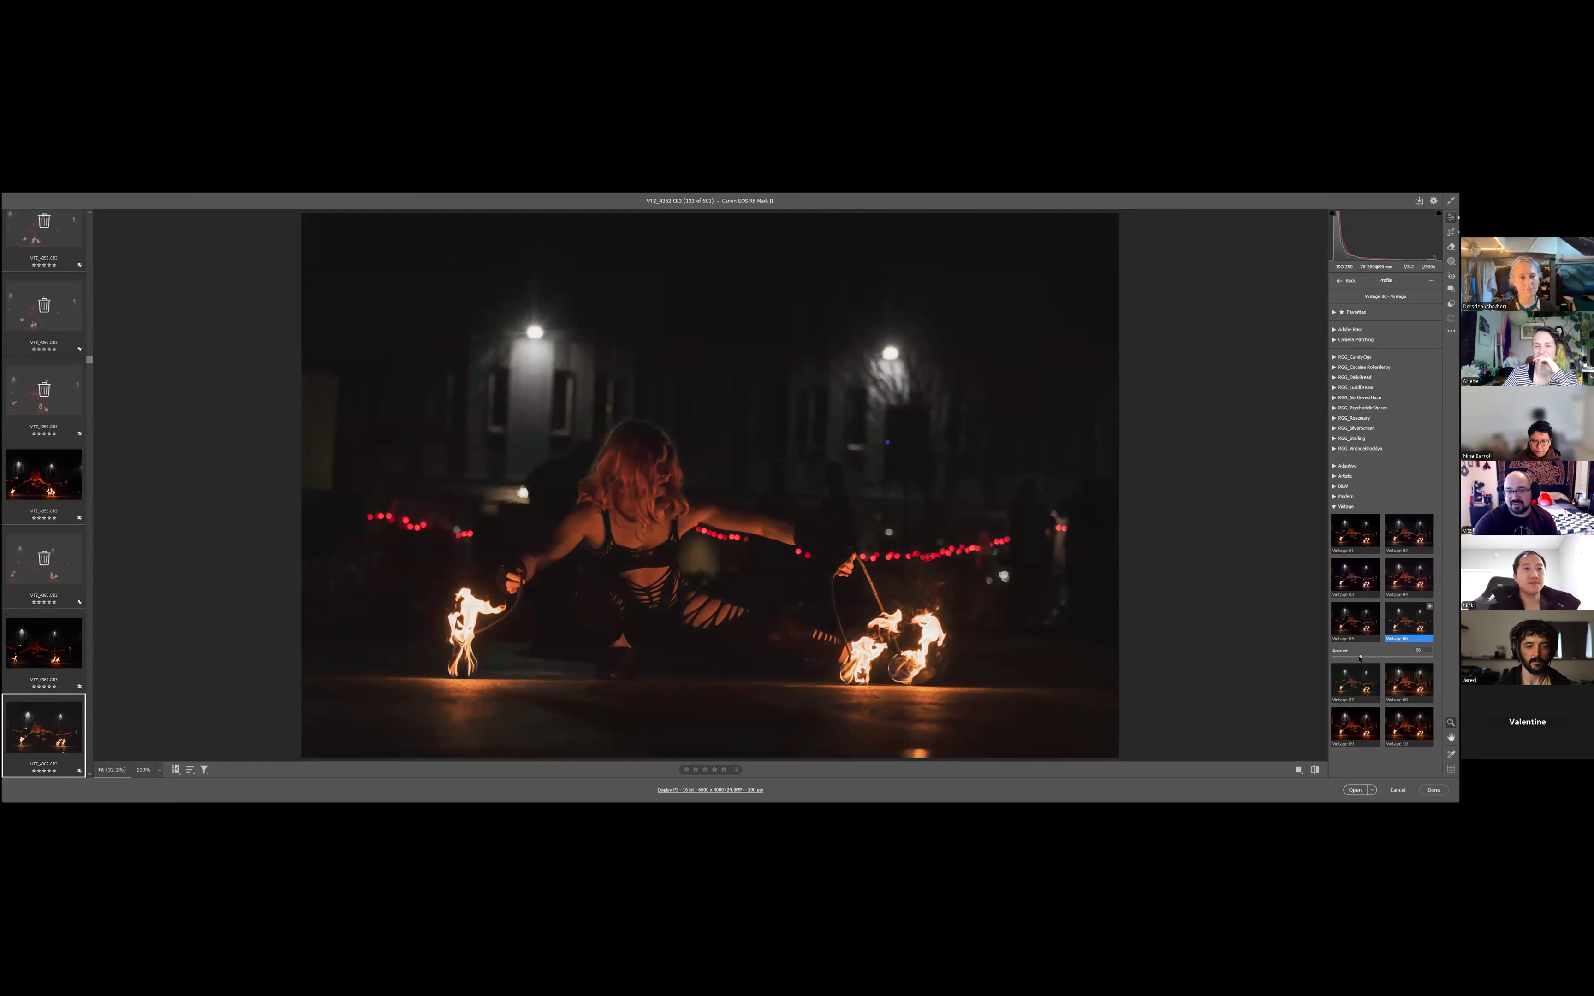
drag(1368, 657, 1366, 658)
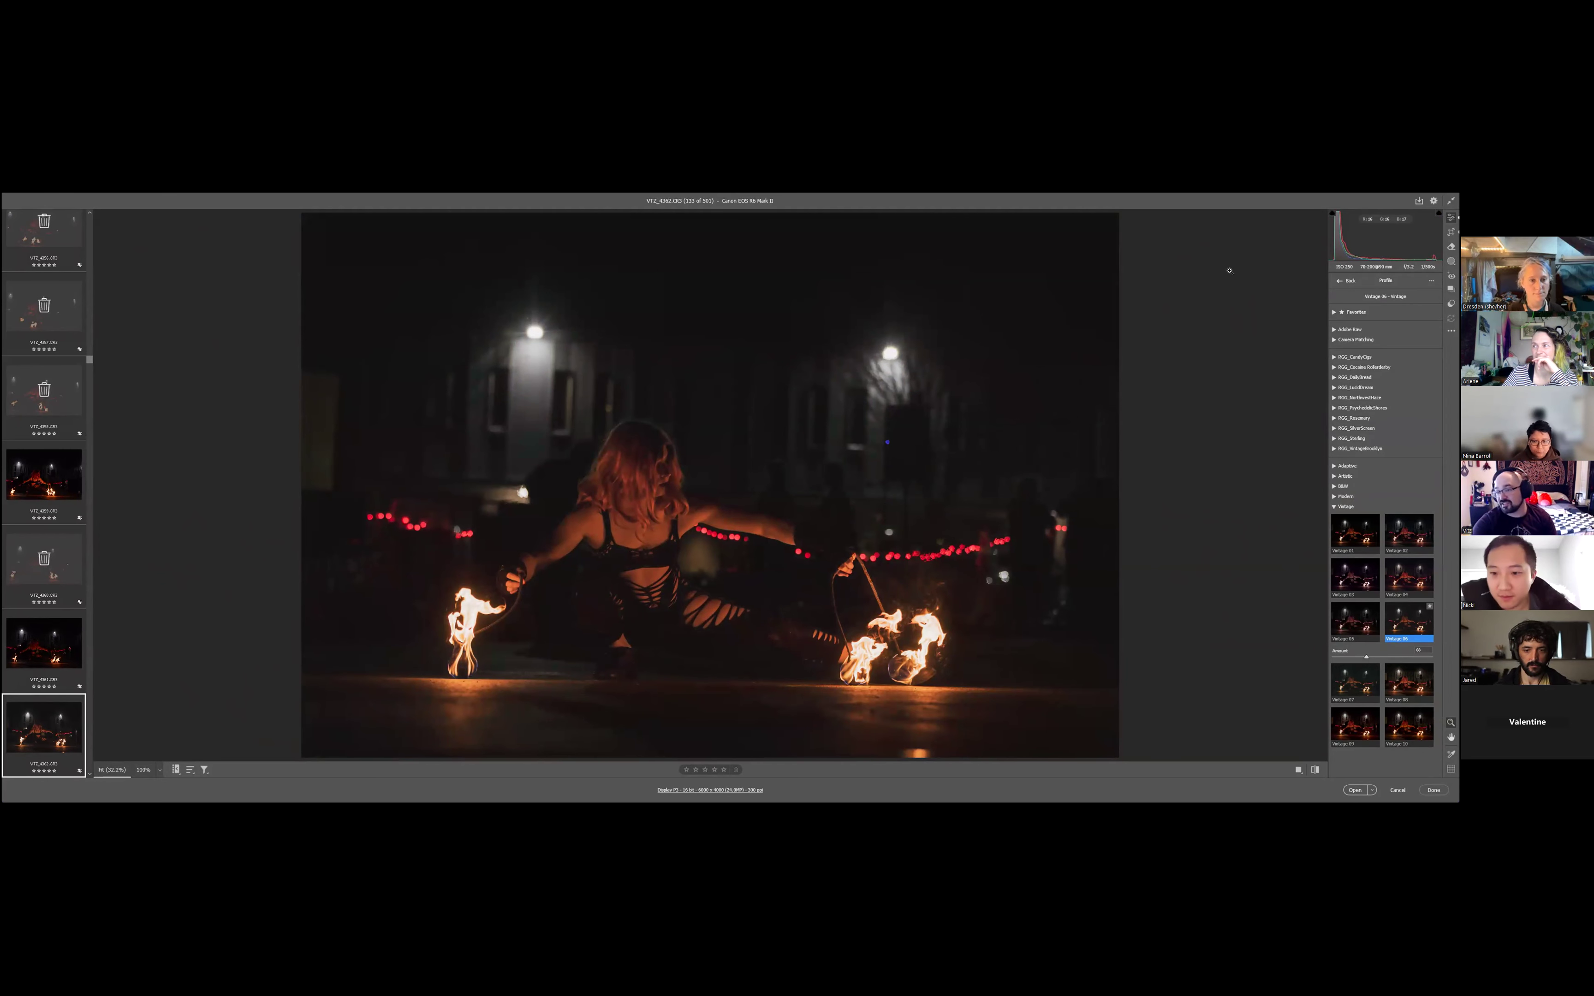
click(1340, 283)
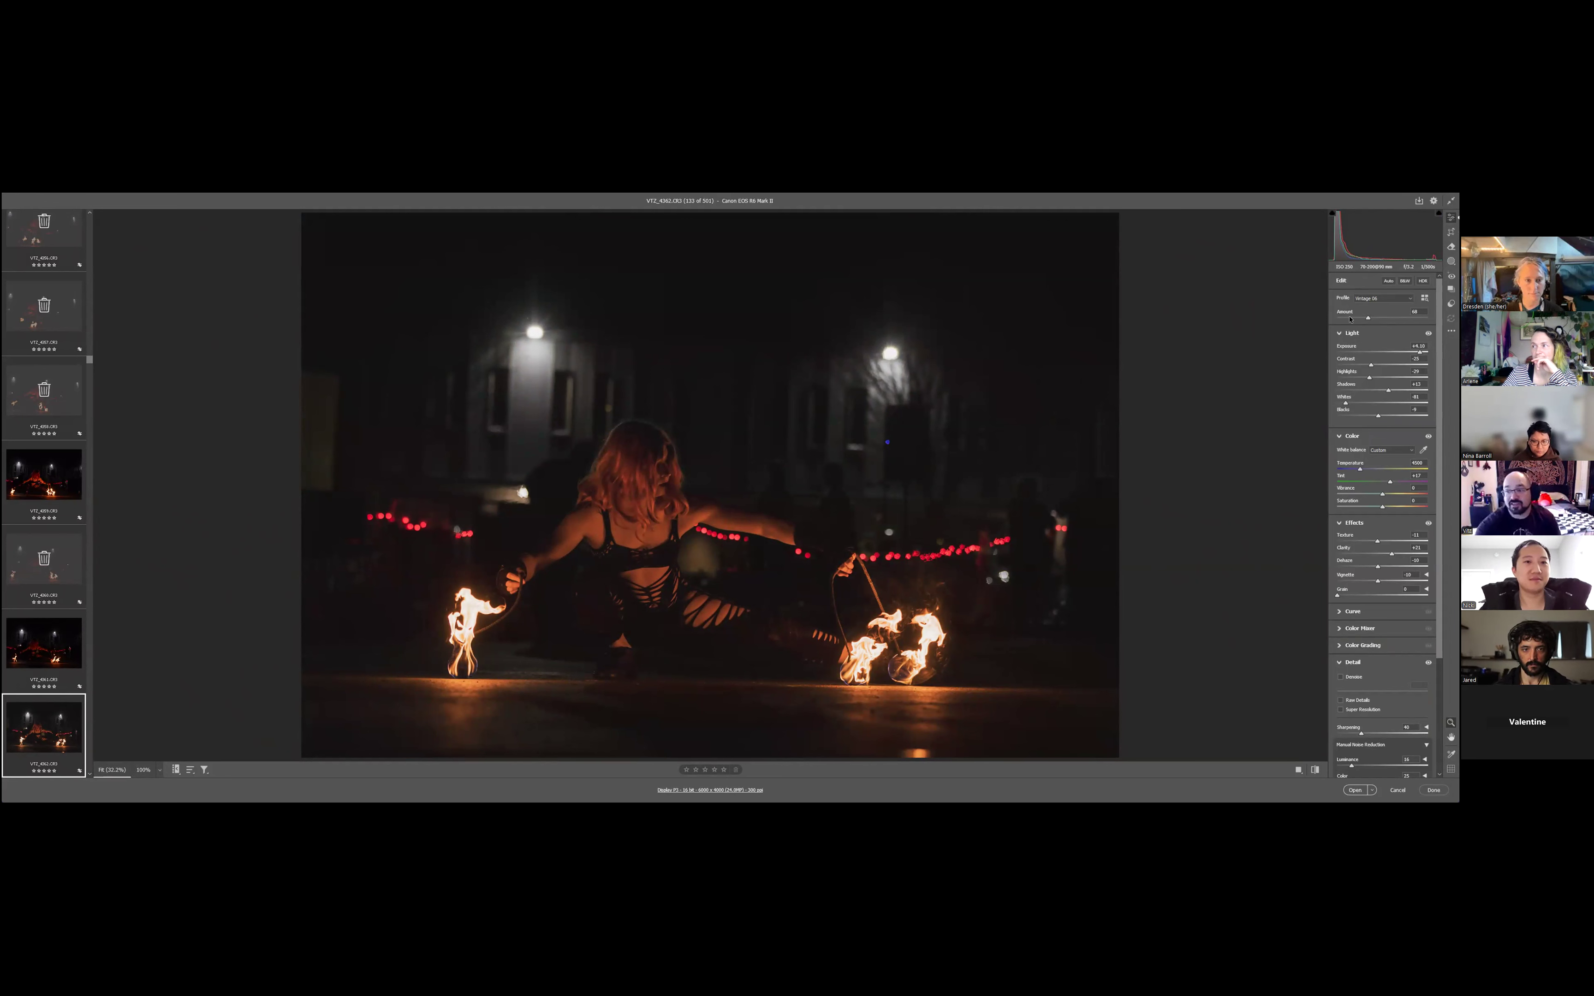
- Fine-tune the look with profile amount about 55, exposure about +3.1, shadows about +36, blacks about -12 and clarity about +24
drag(1349, 319, 1409, 352)
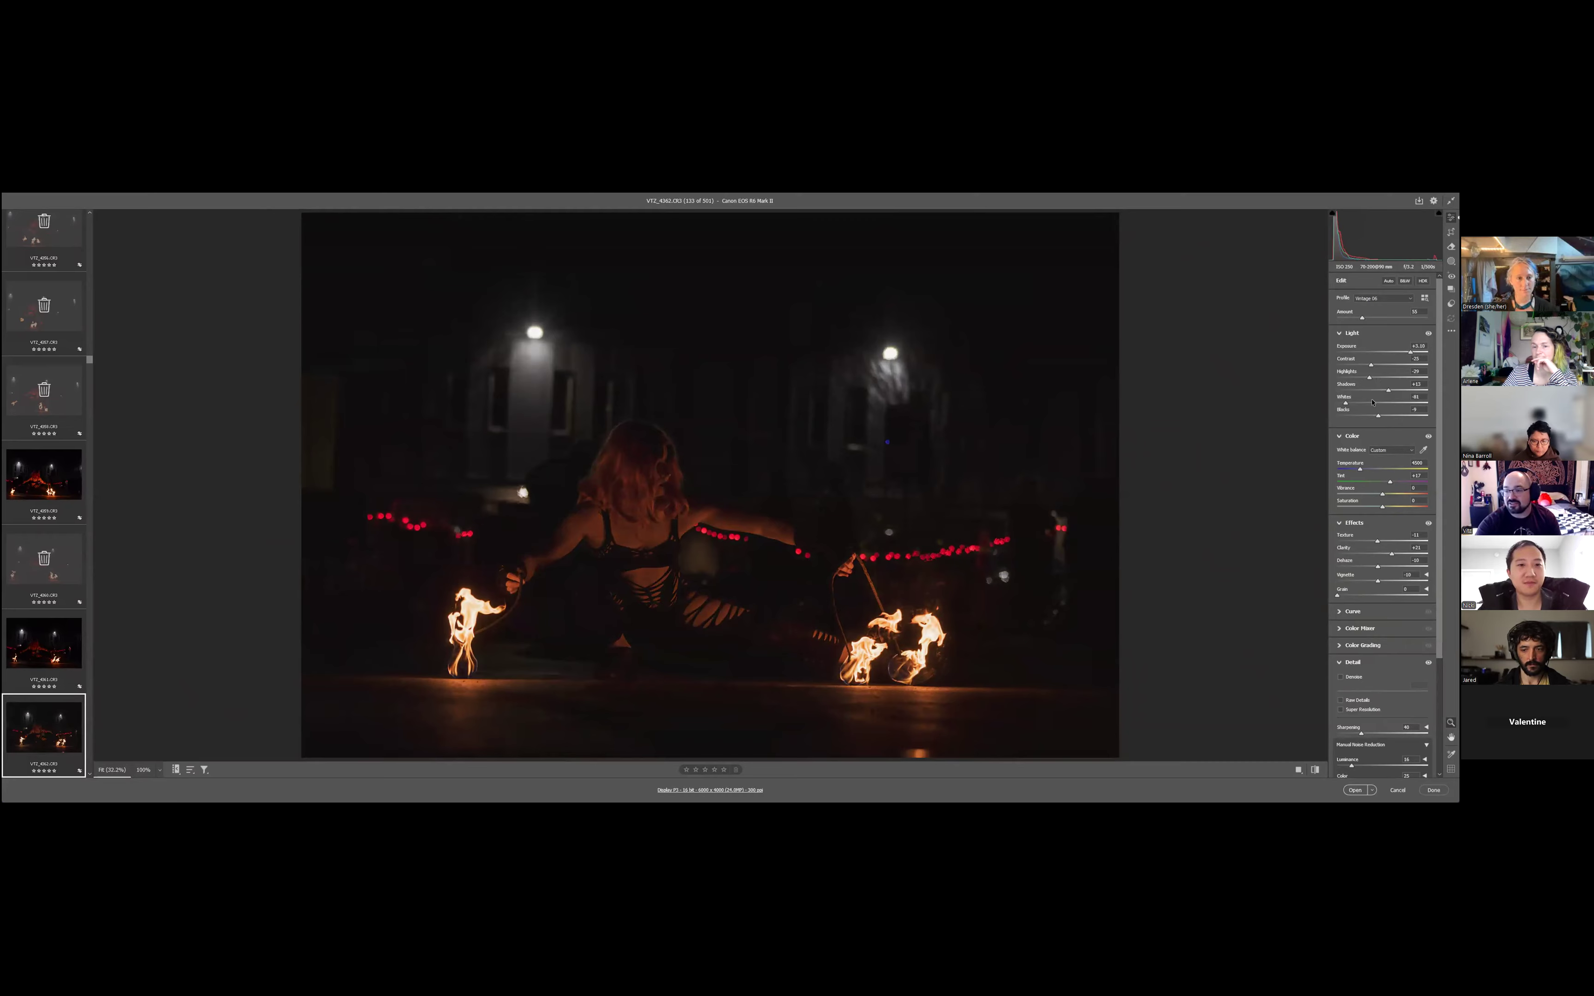
drag(1388, 390, 1377, 416)
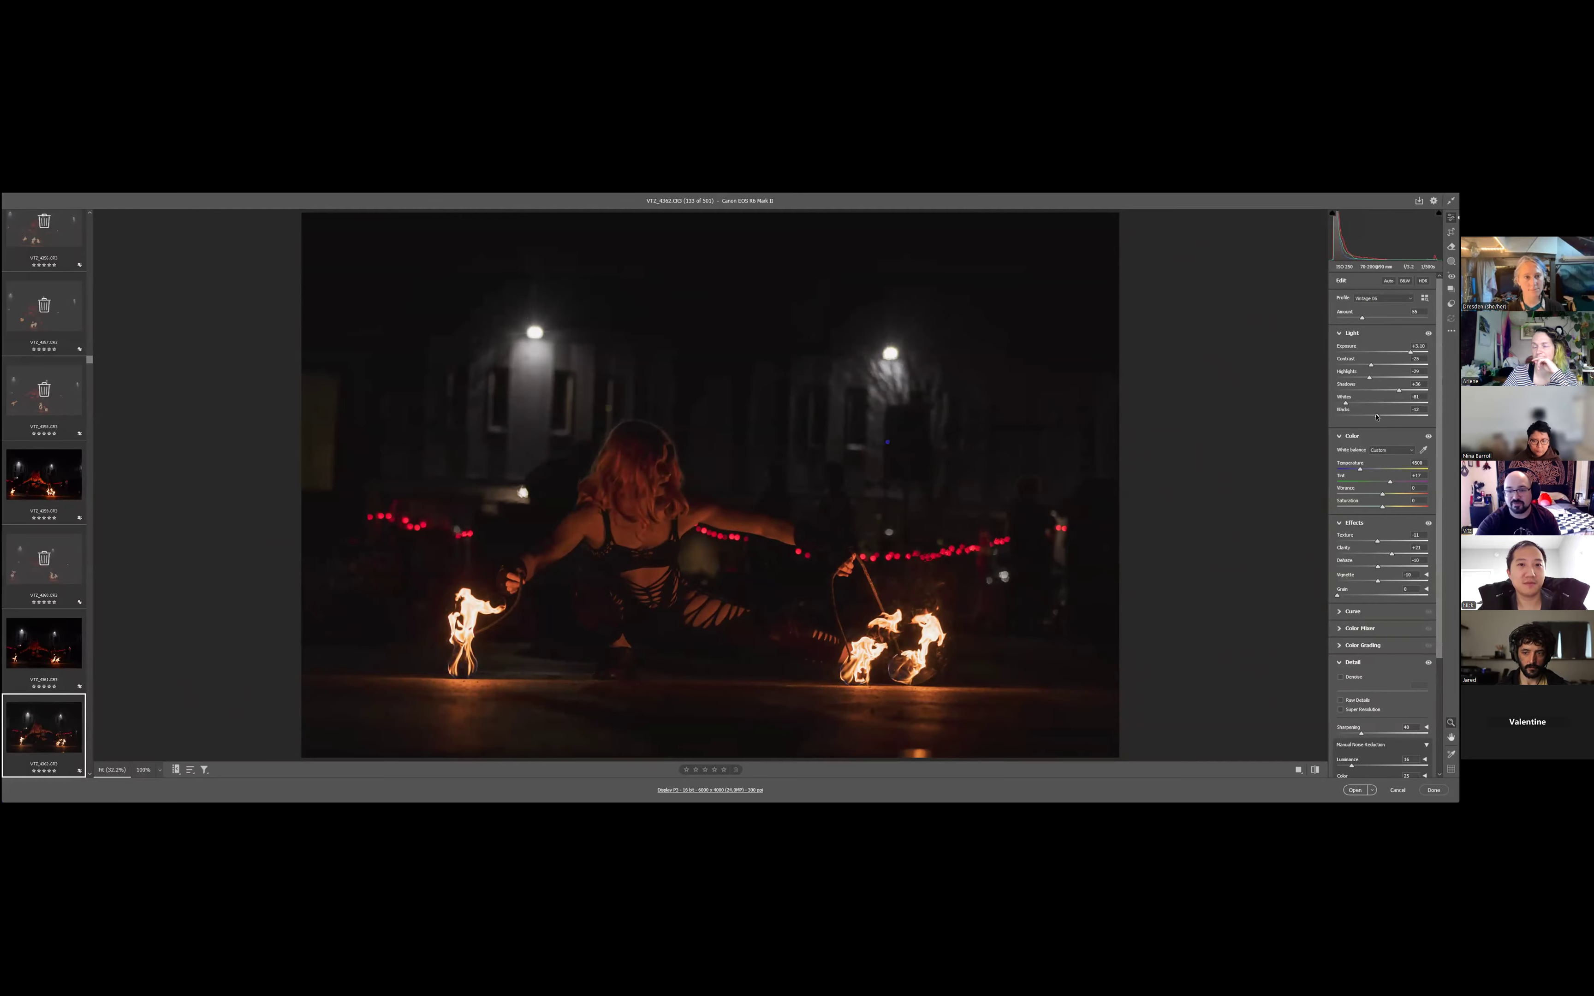
mouse_move(1383, 566)
mouse_down()
mouse_move(1368, 541)
mouse_move(1394, 555)
mouse_up()
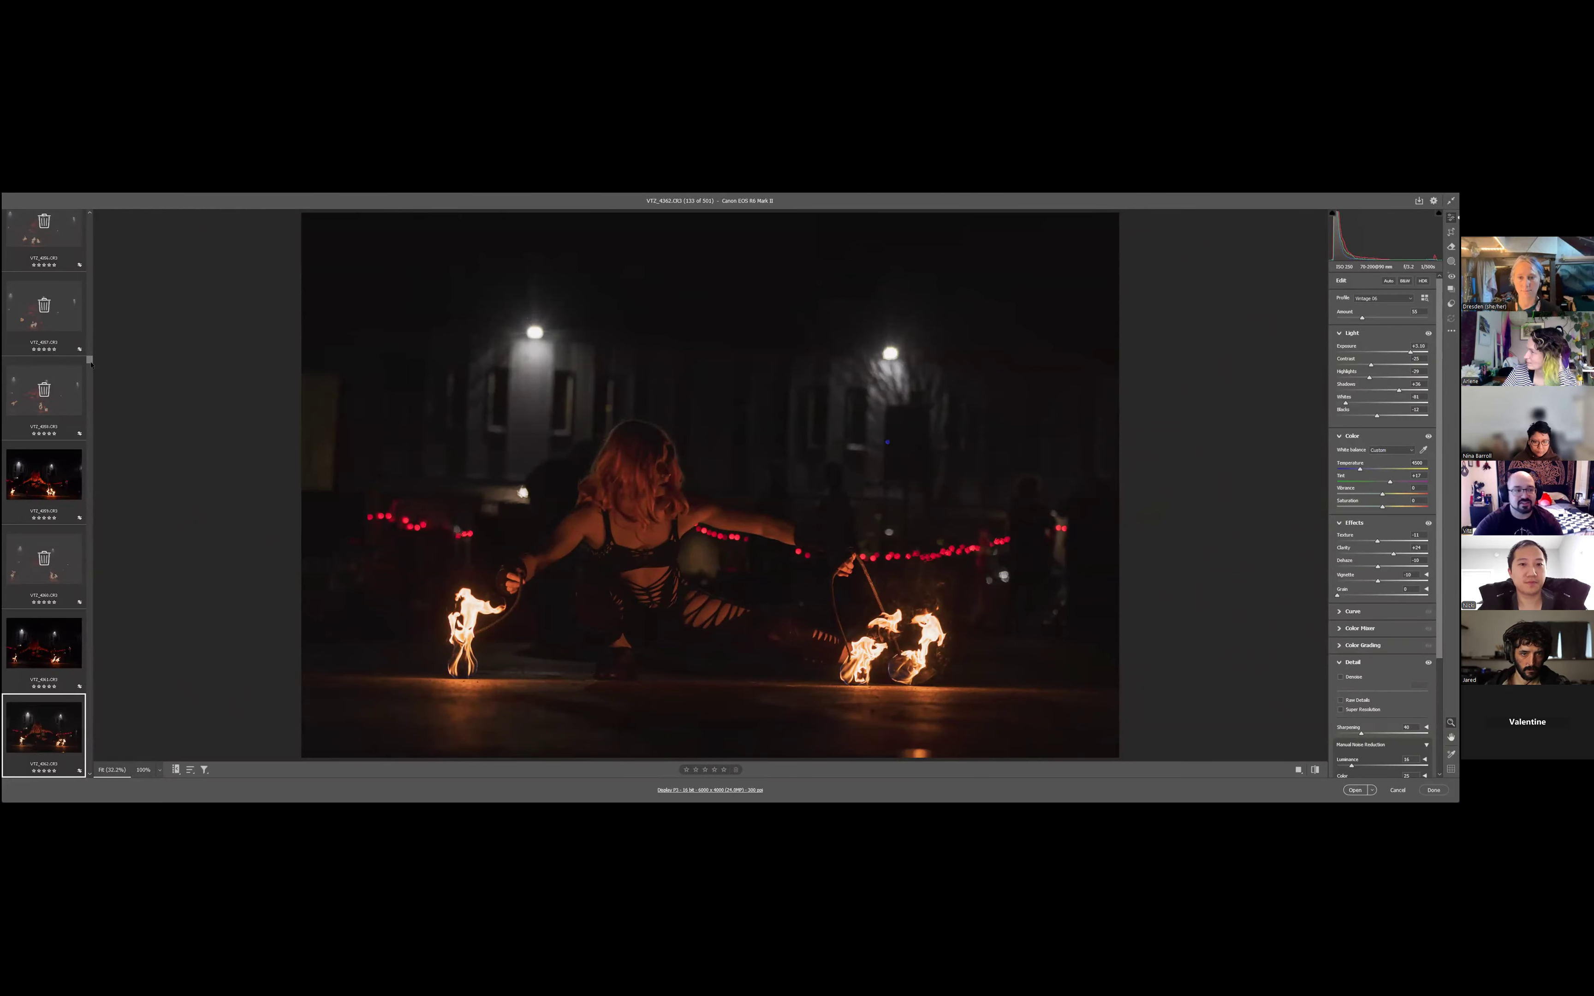
- Select every photo from VT2_4362 to the end of the batch and synchronize its settings to them using the Default subset
drag(90, 360, 91, 361)
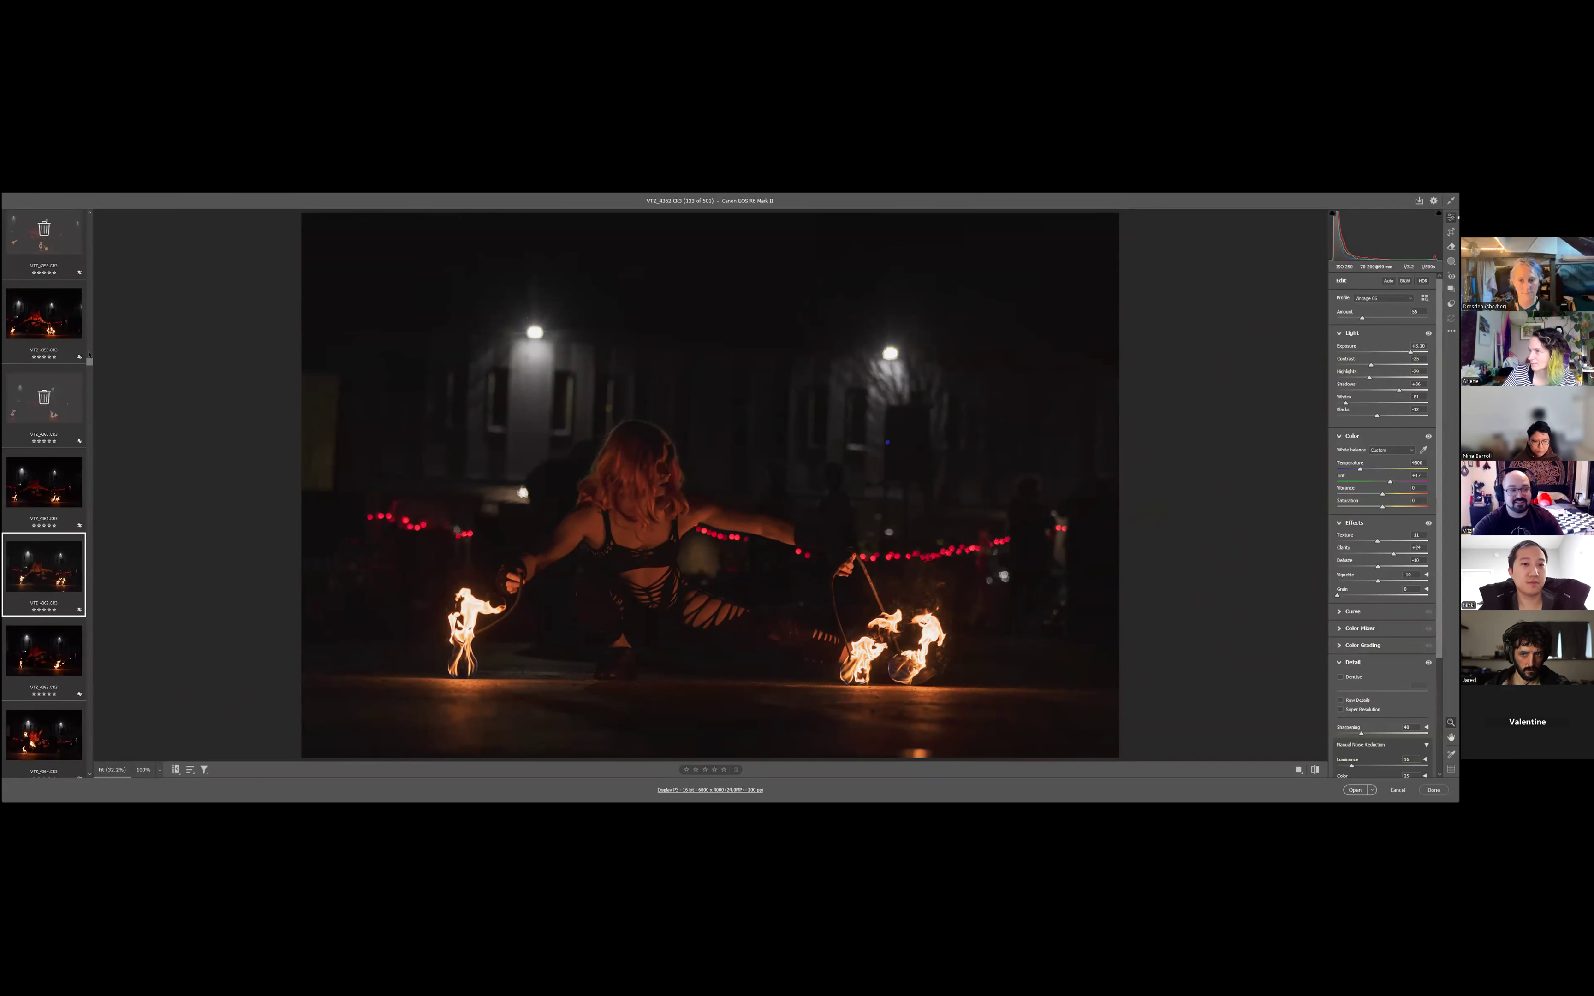
scroll(43, 566, down, 20)
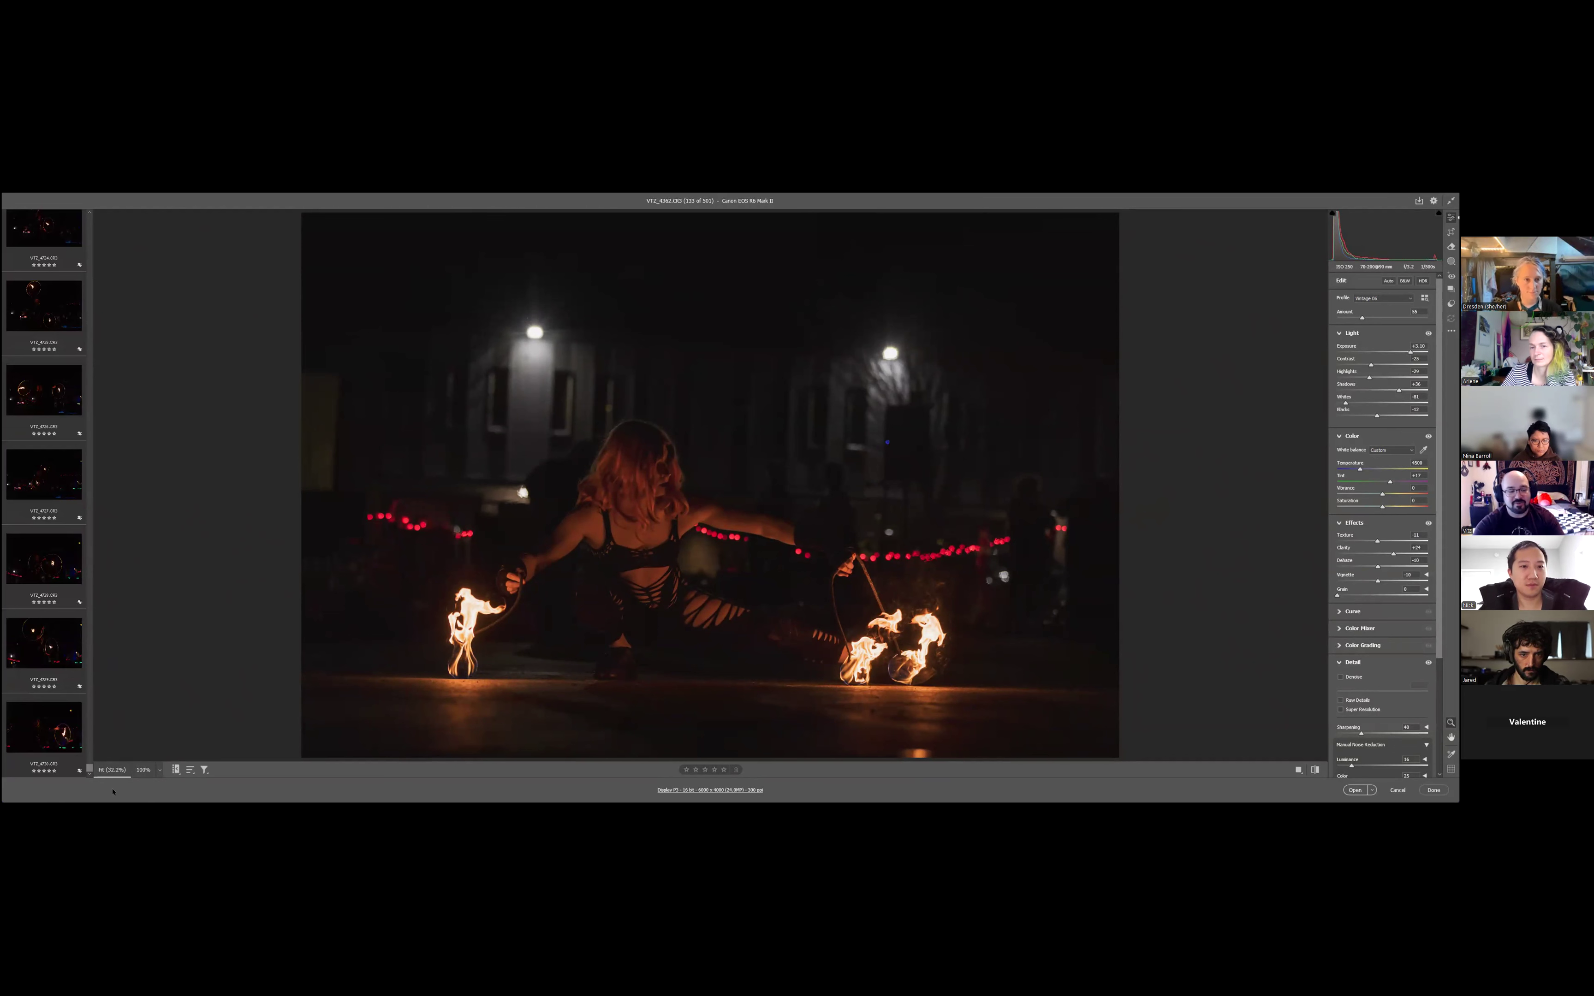
shift+click(31, 734)
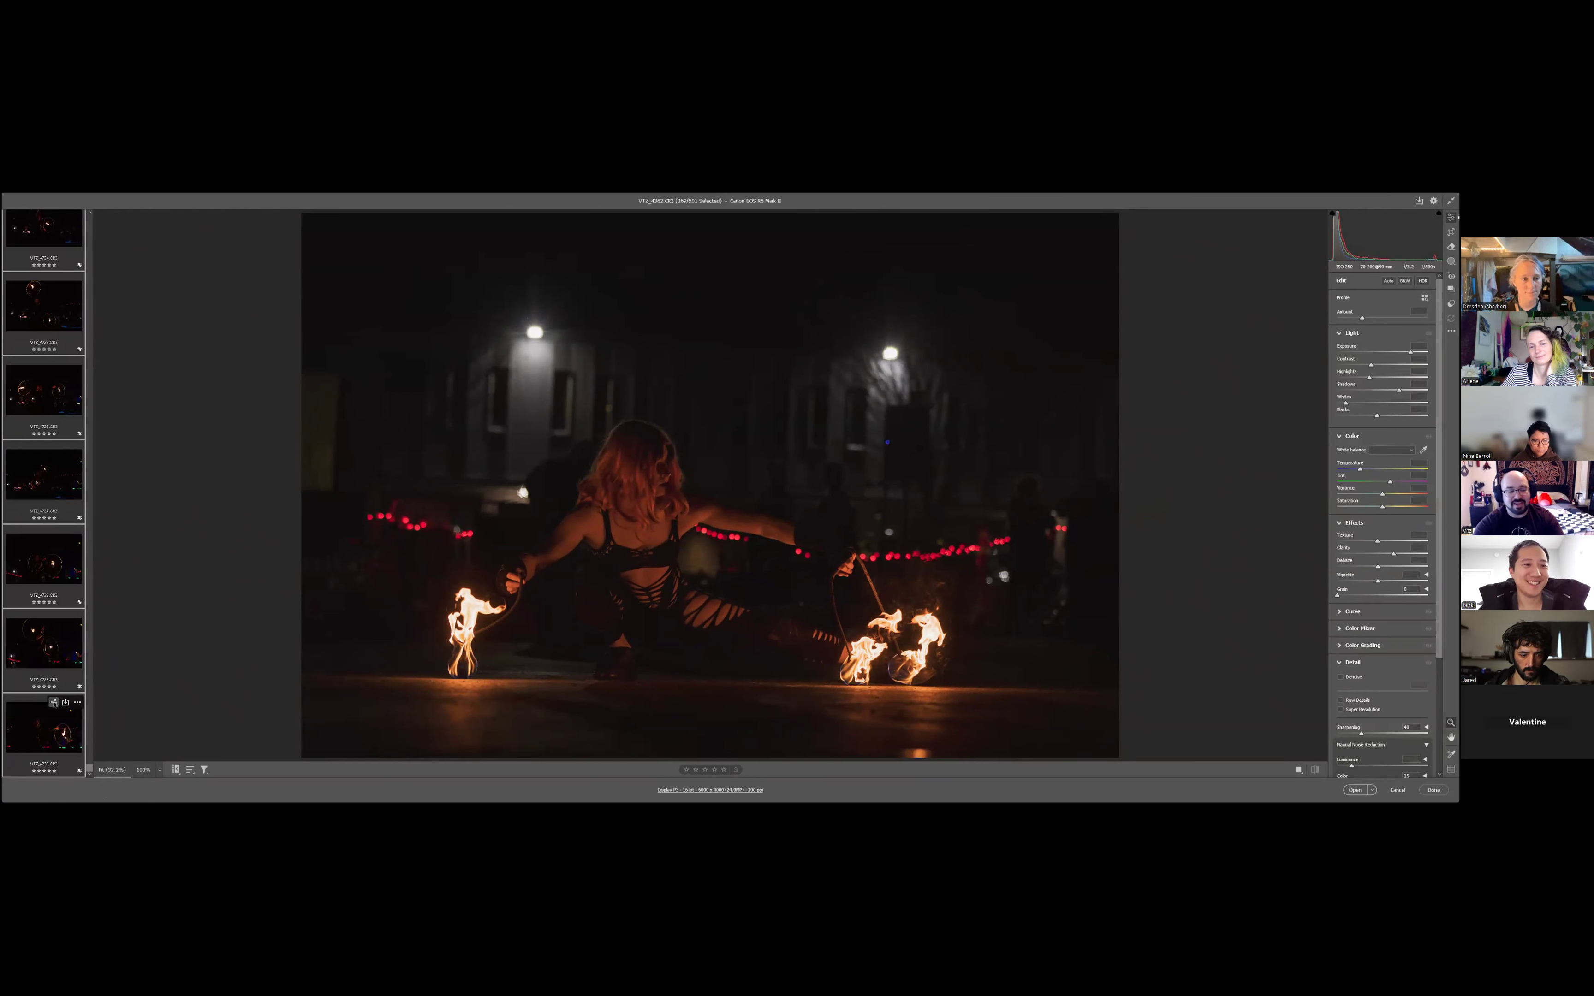
click(53, 702)
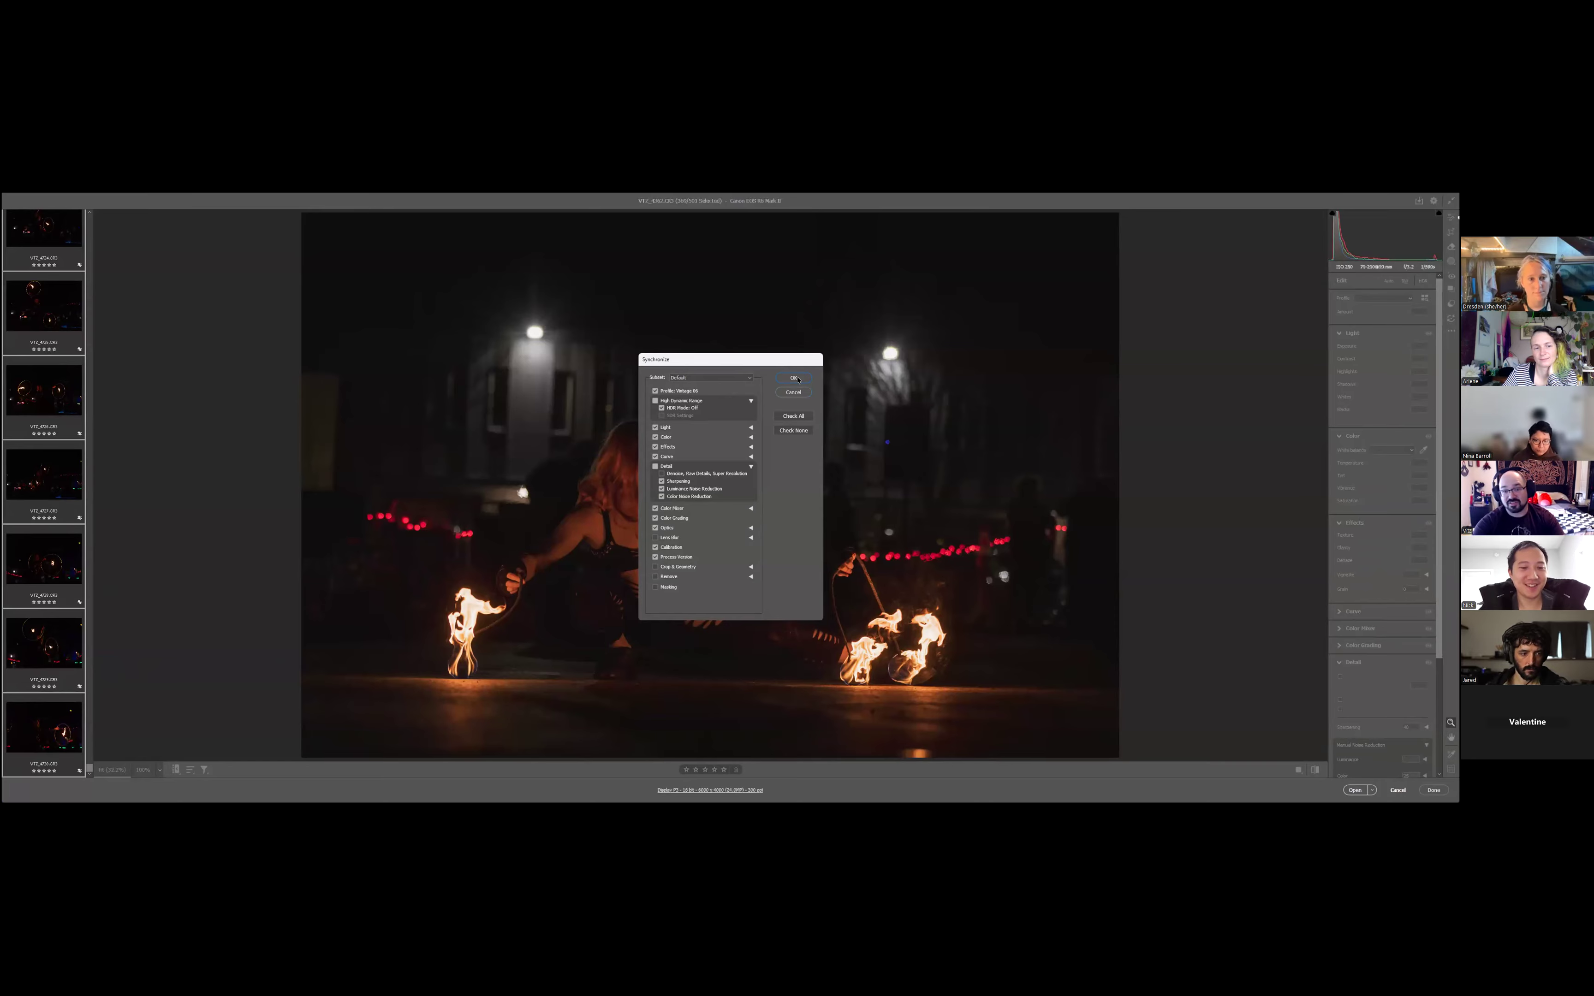
click(794, 376)
- Return to the edited photo's place in the filmstrip and review the synchronized look on VT2_4363 and VT2_4364
scroll(46, 724, up, 8)
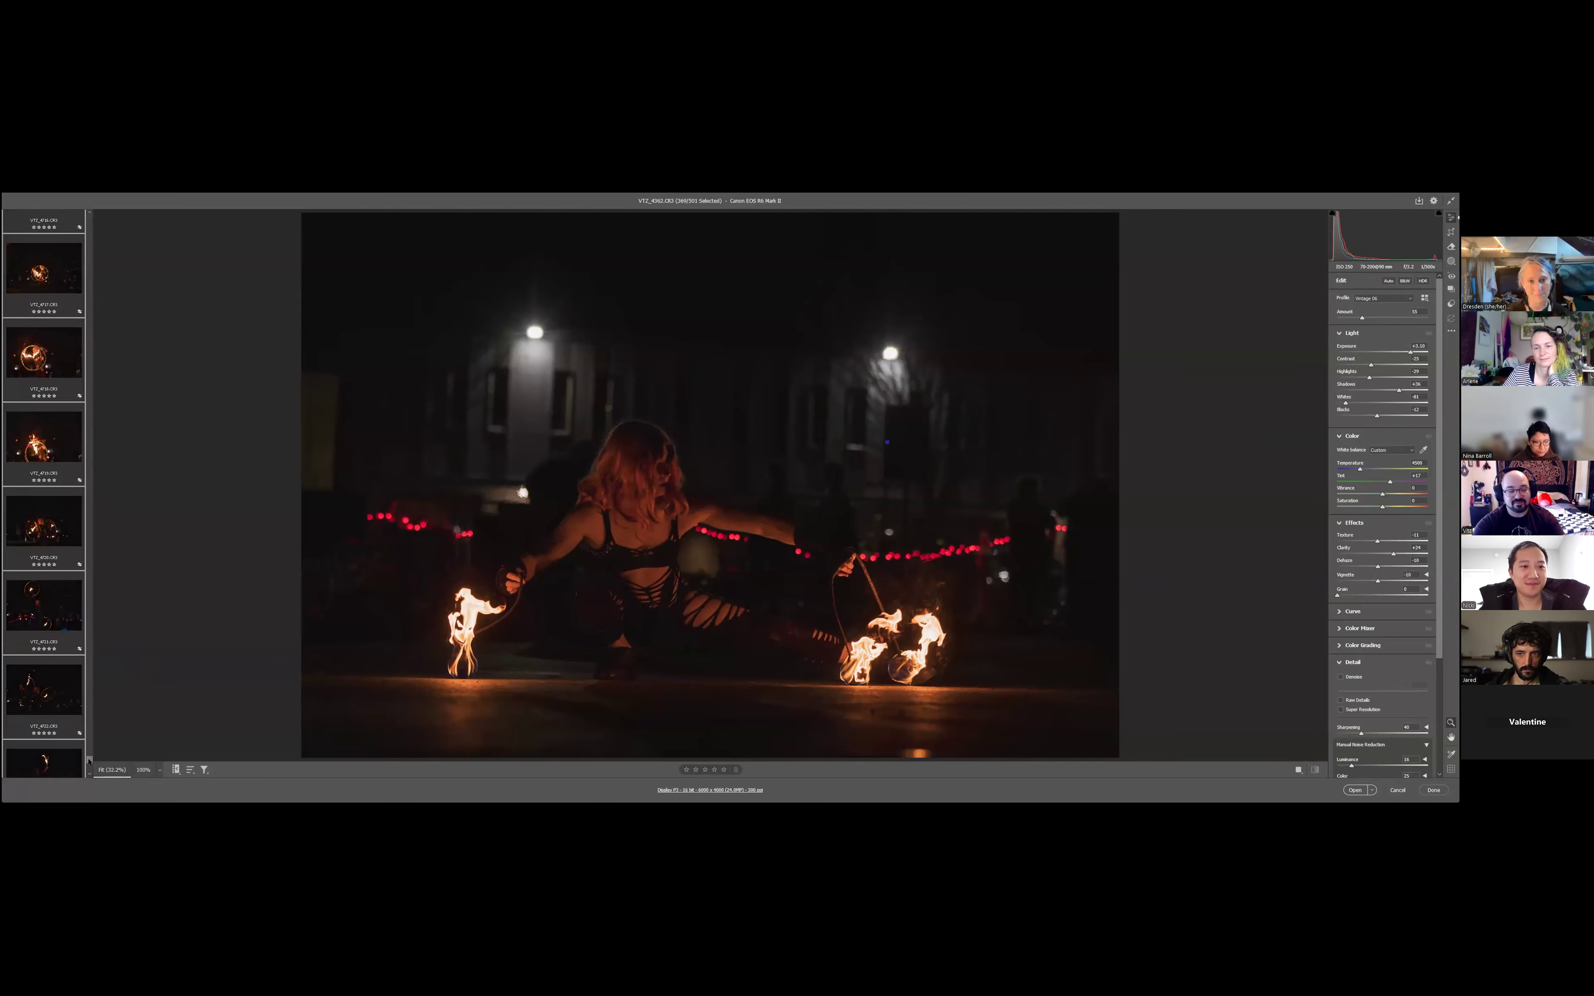
click(91, 610)
drag(91, 607, 108, 361)
scroll(92, 576, down, 3)
click(56, 643)
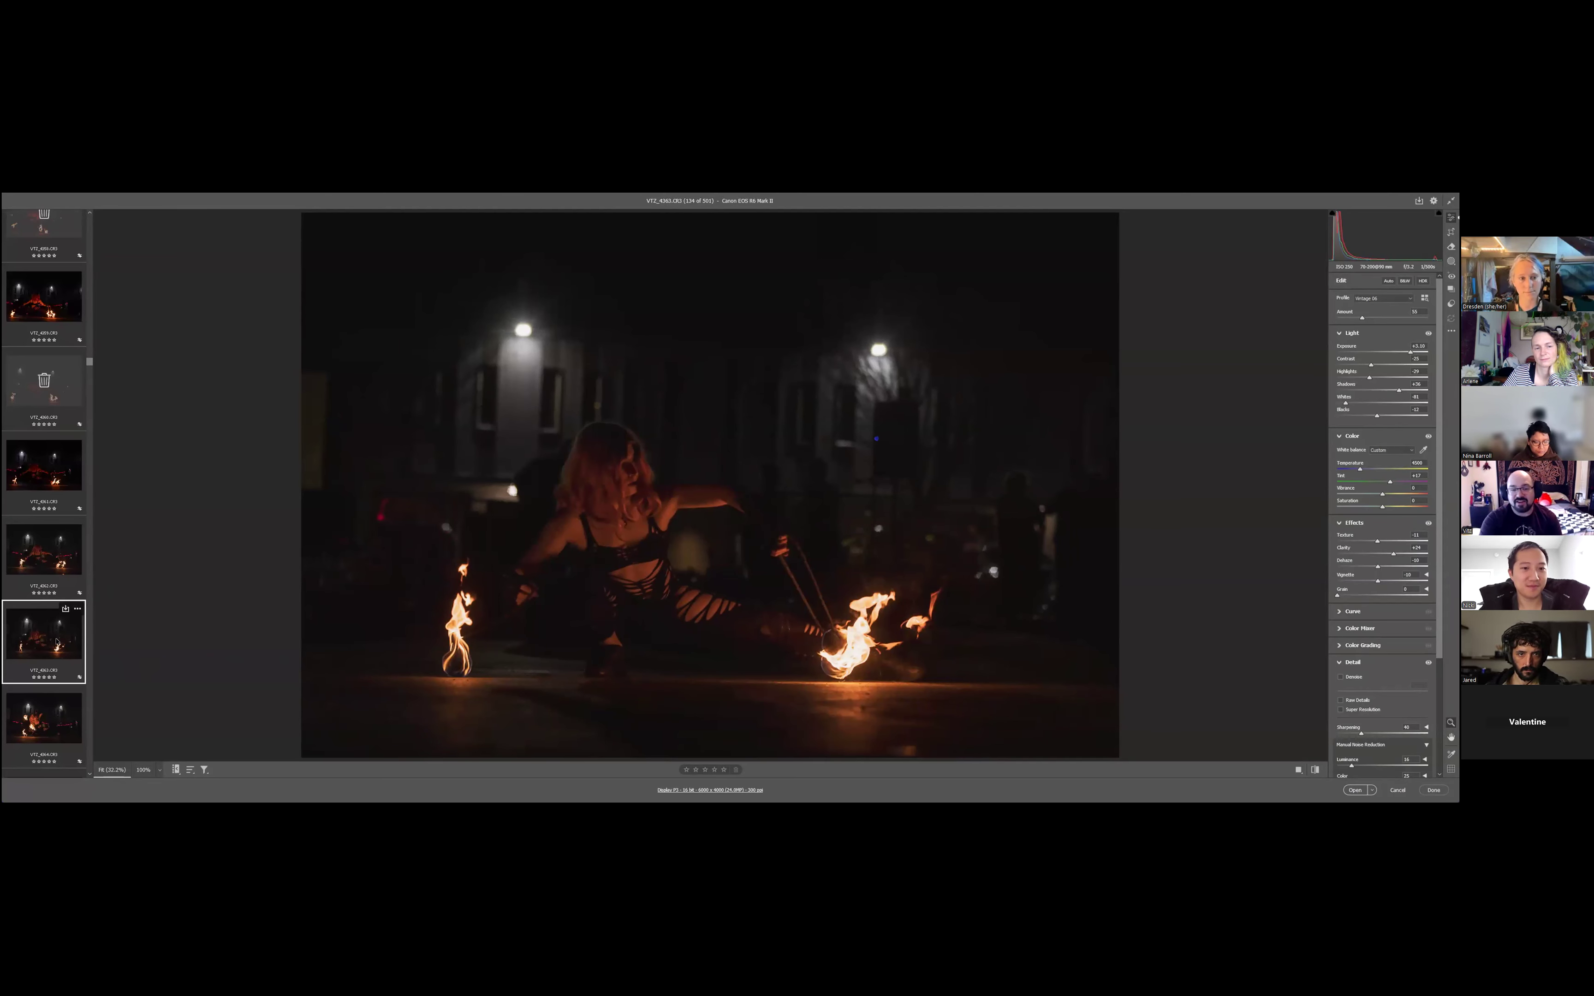
key(Right)
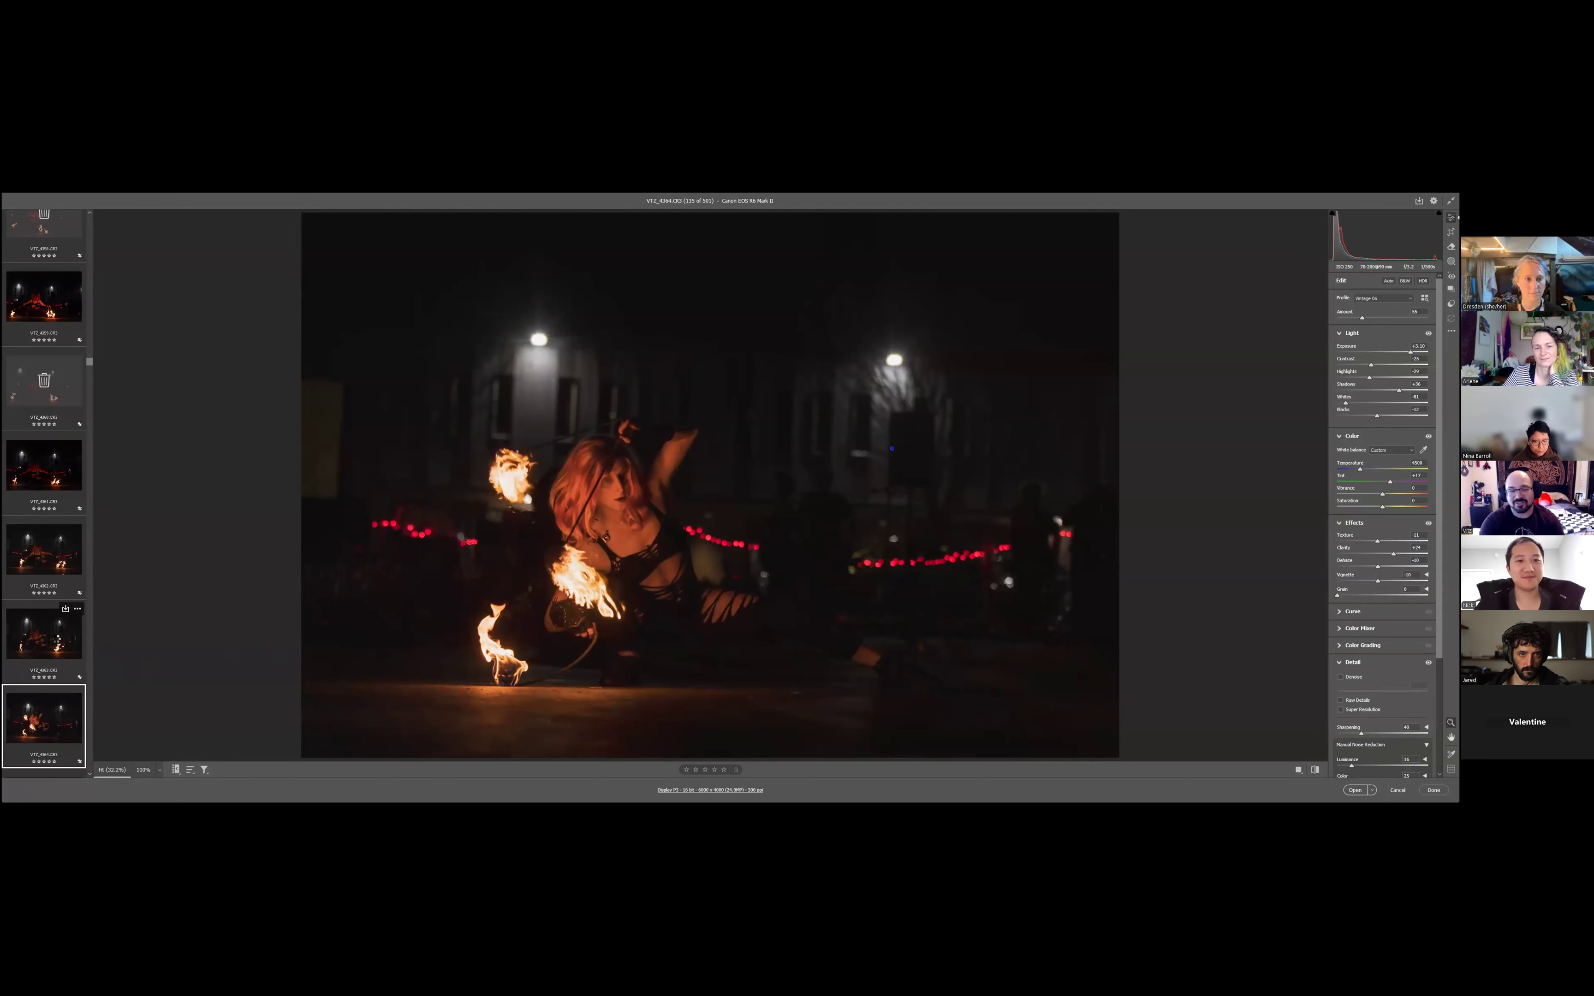
- Continue reviewing from VT2_4364 and mark the weak photos VT2_4365 through VT2_4371 for deletion
key(Right)
key(Right)
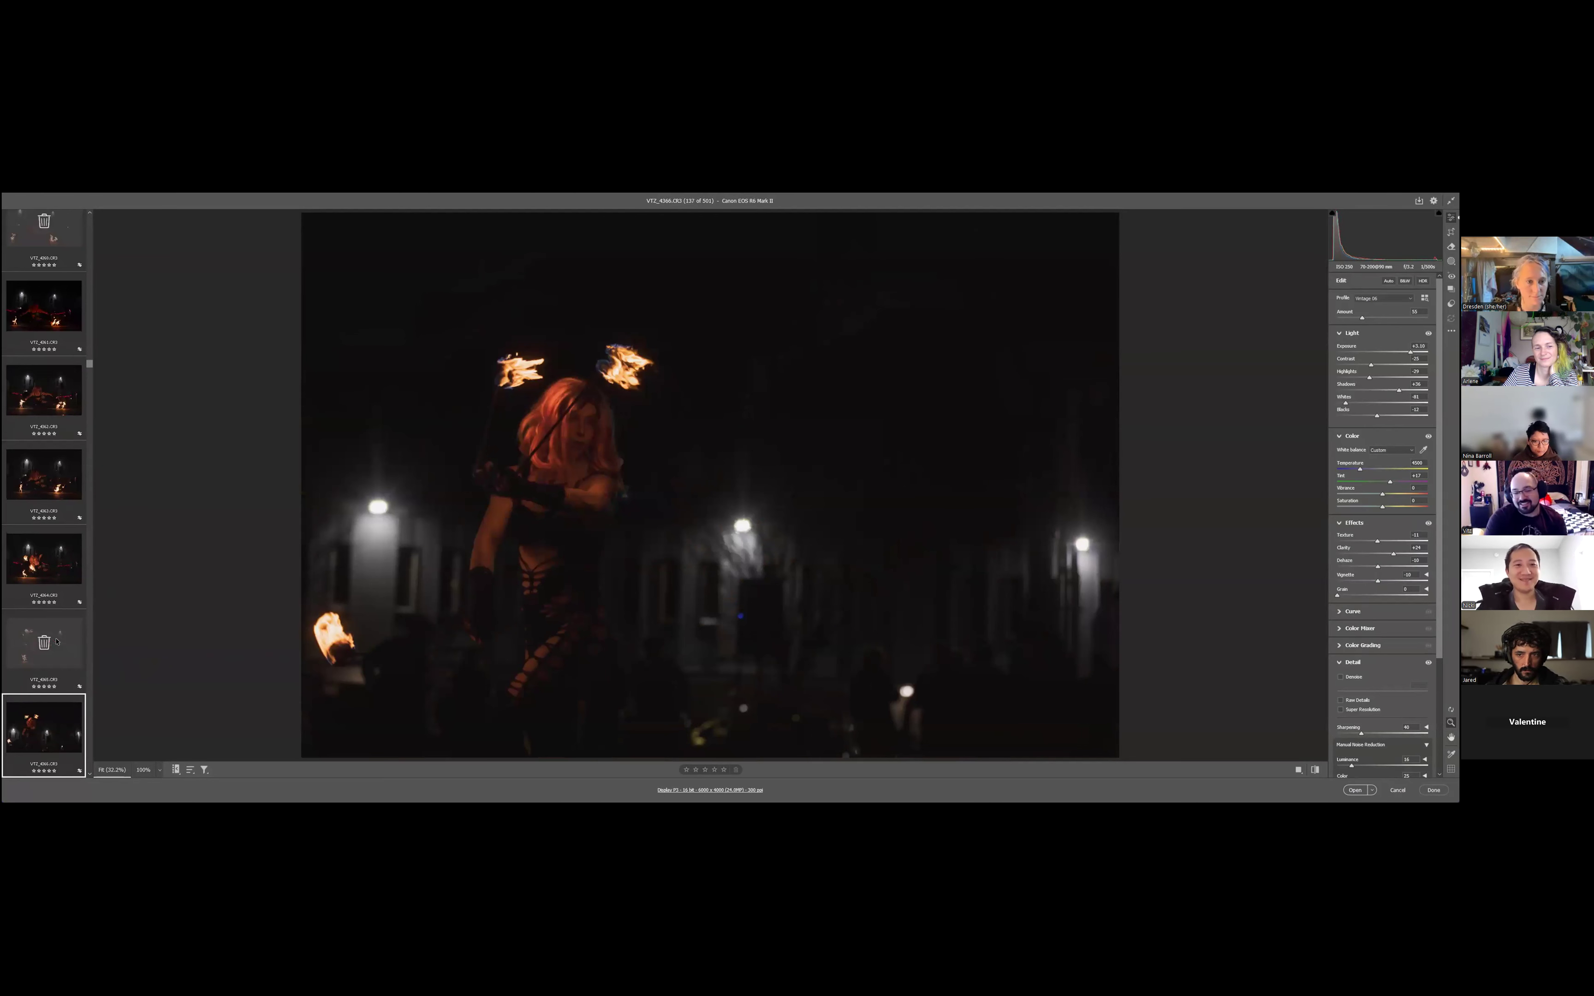
key(Delete)
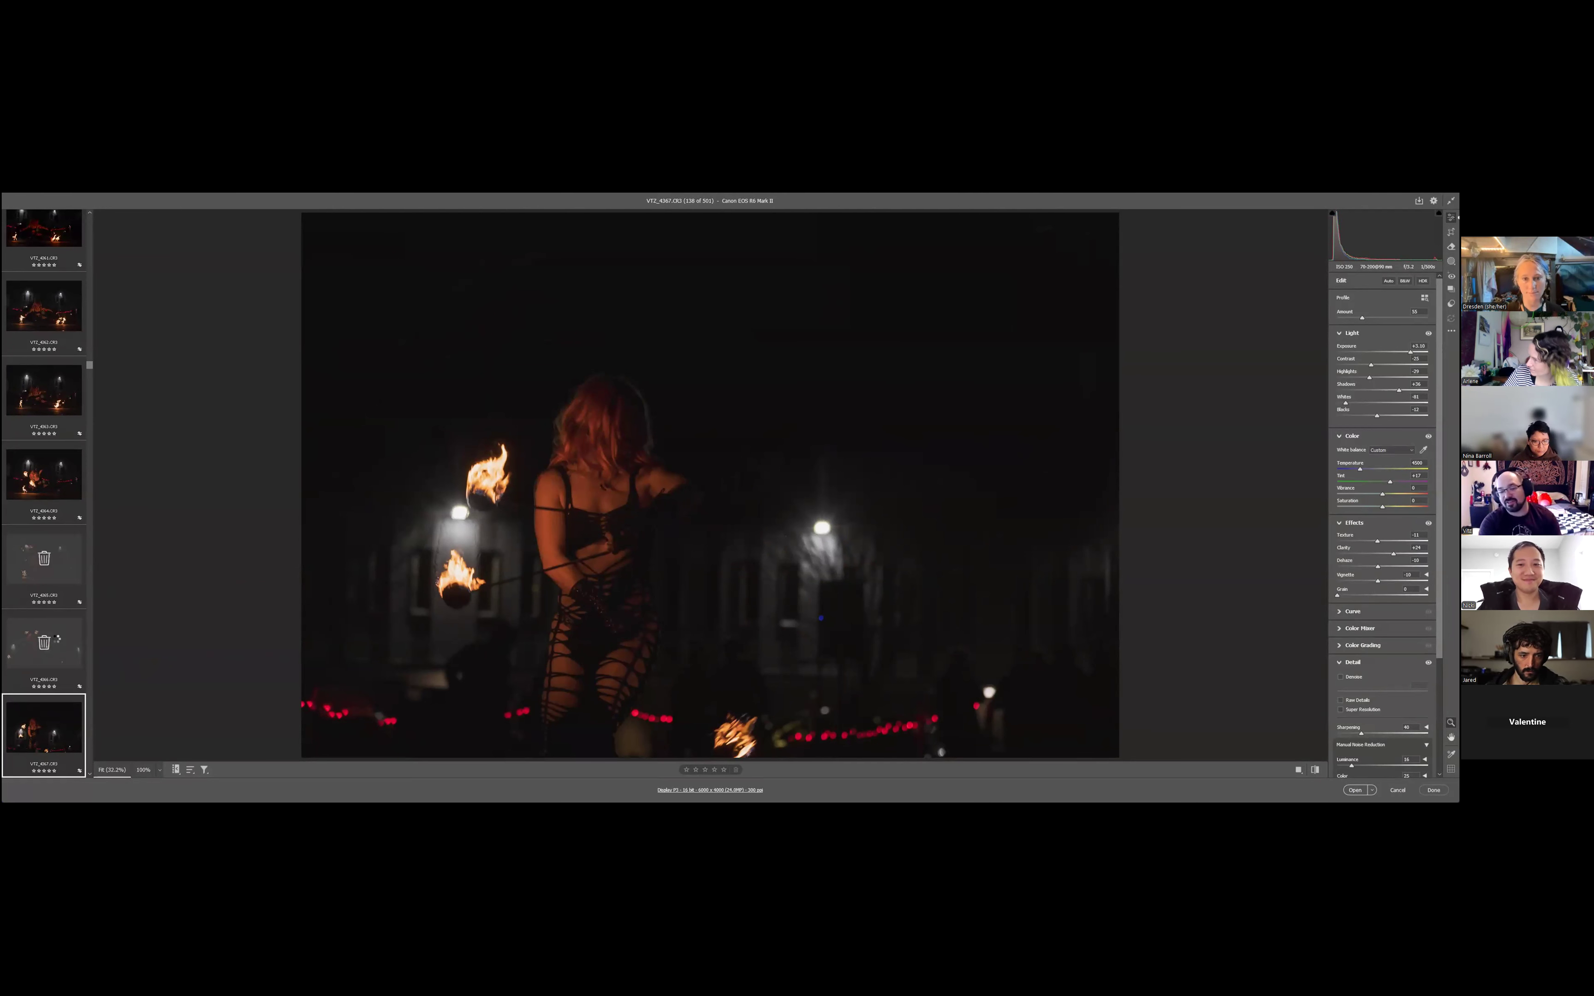
key(Delete)
key(Delete)
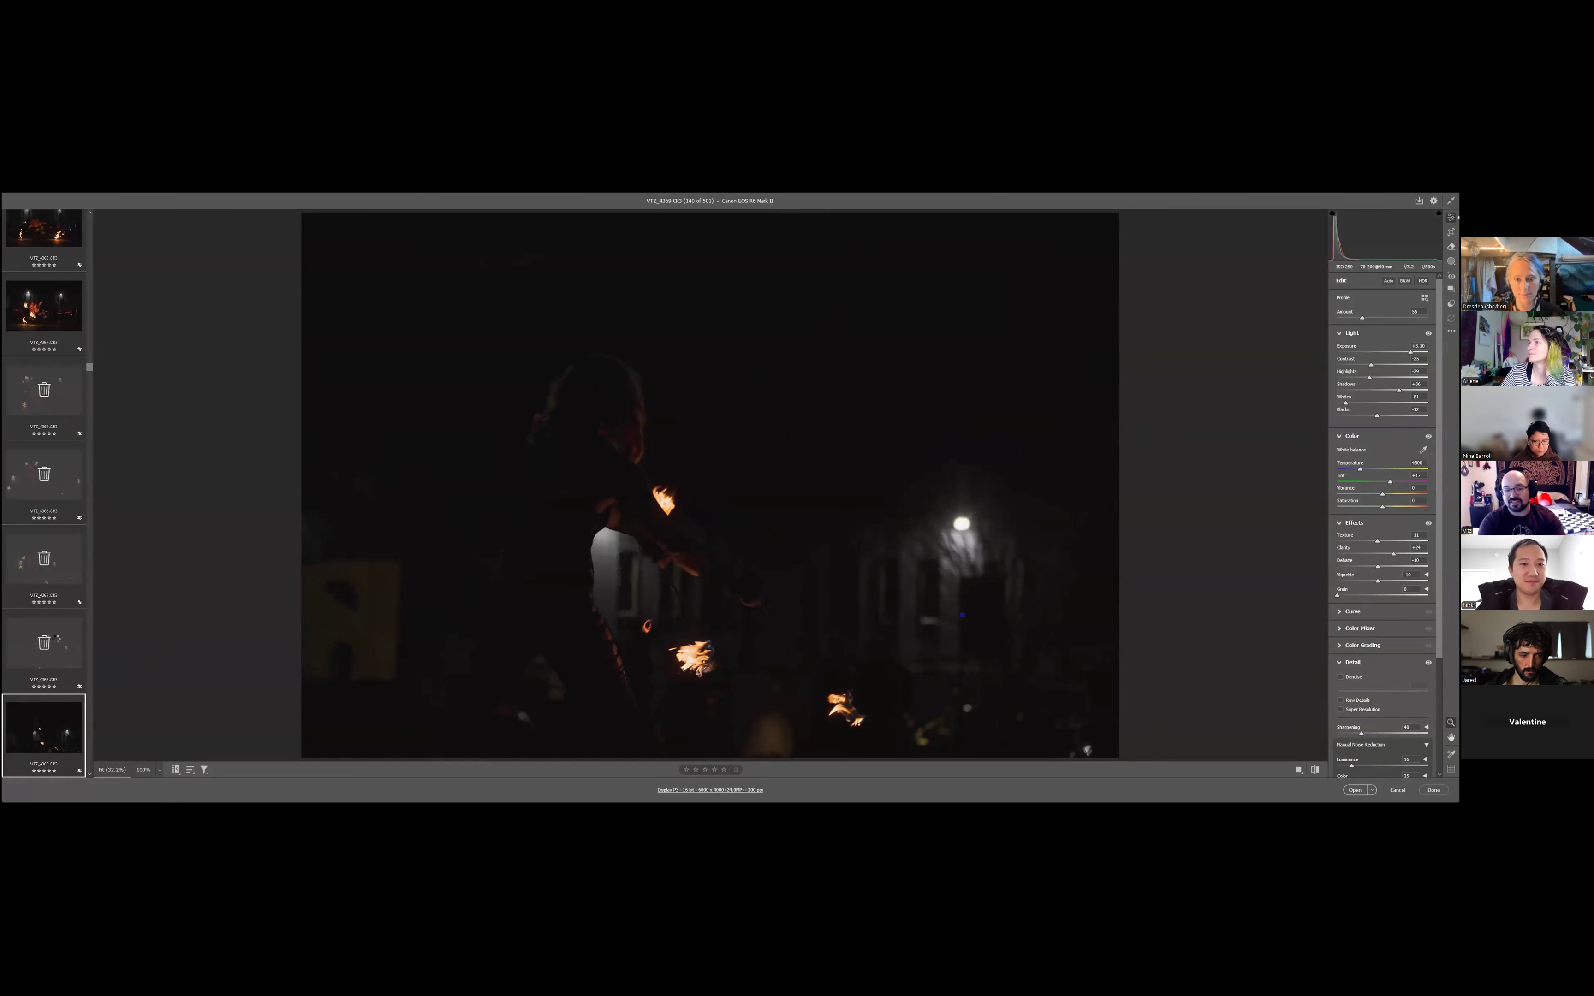
key(Delete)
key(Delete)
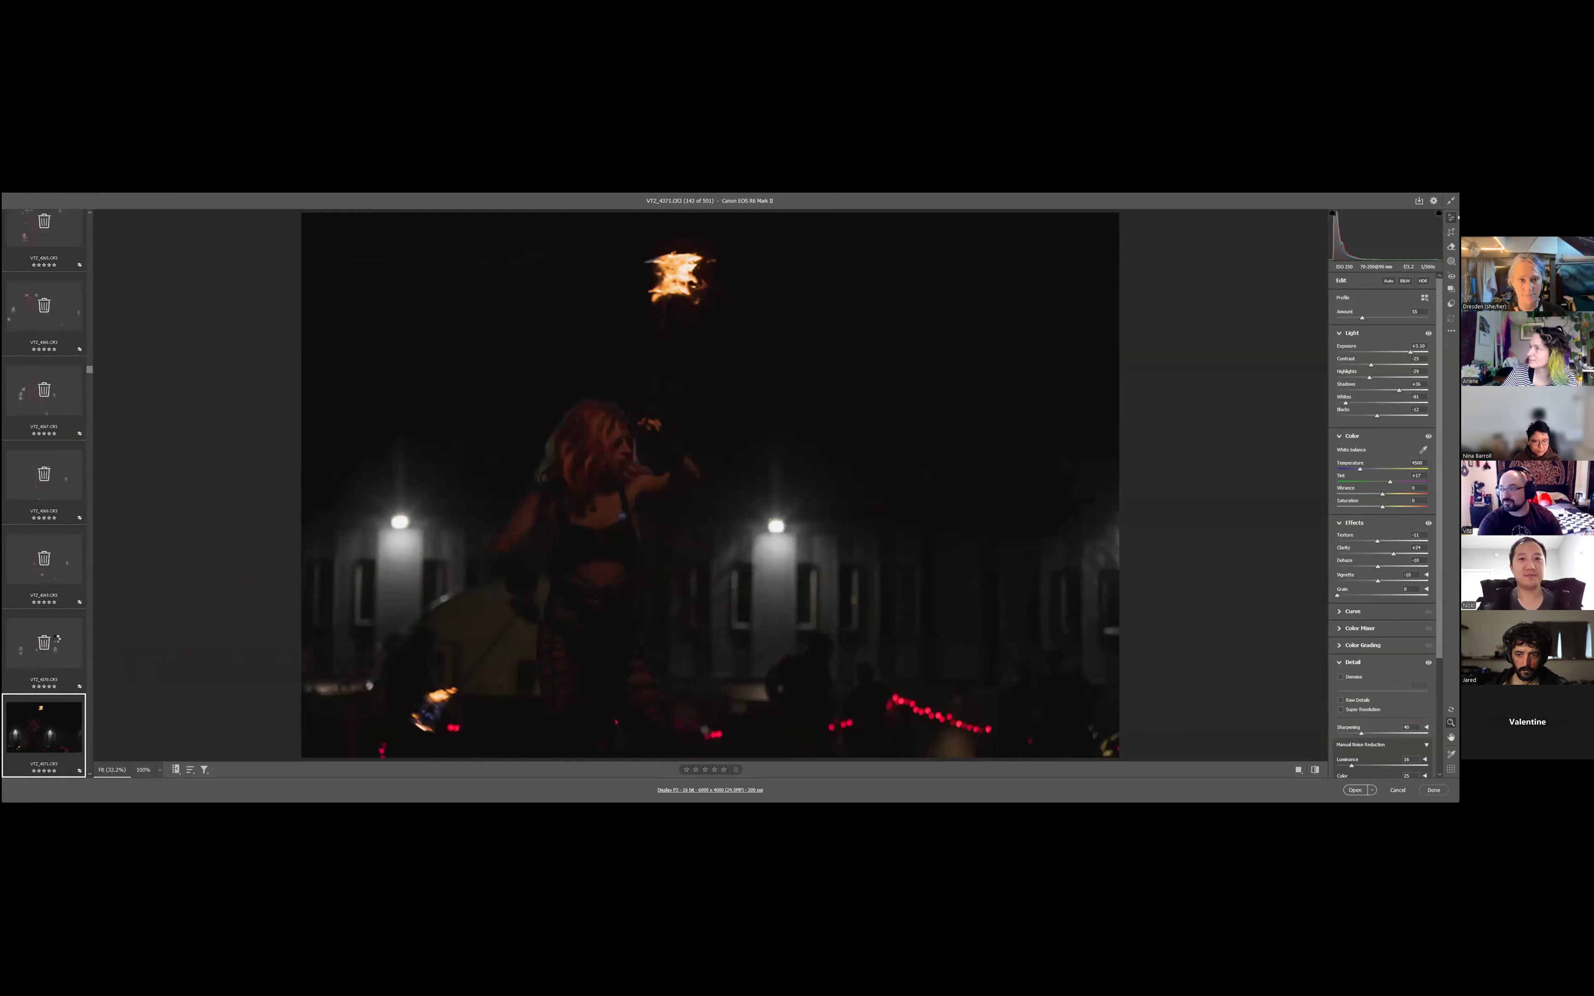
key(Delete)
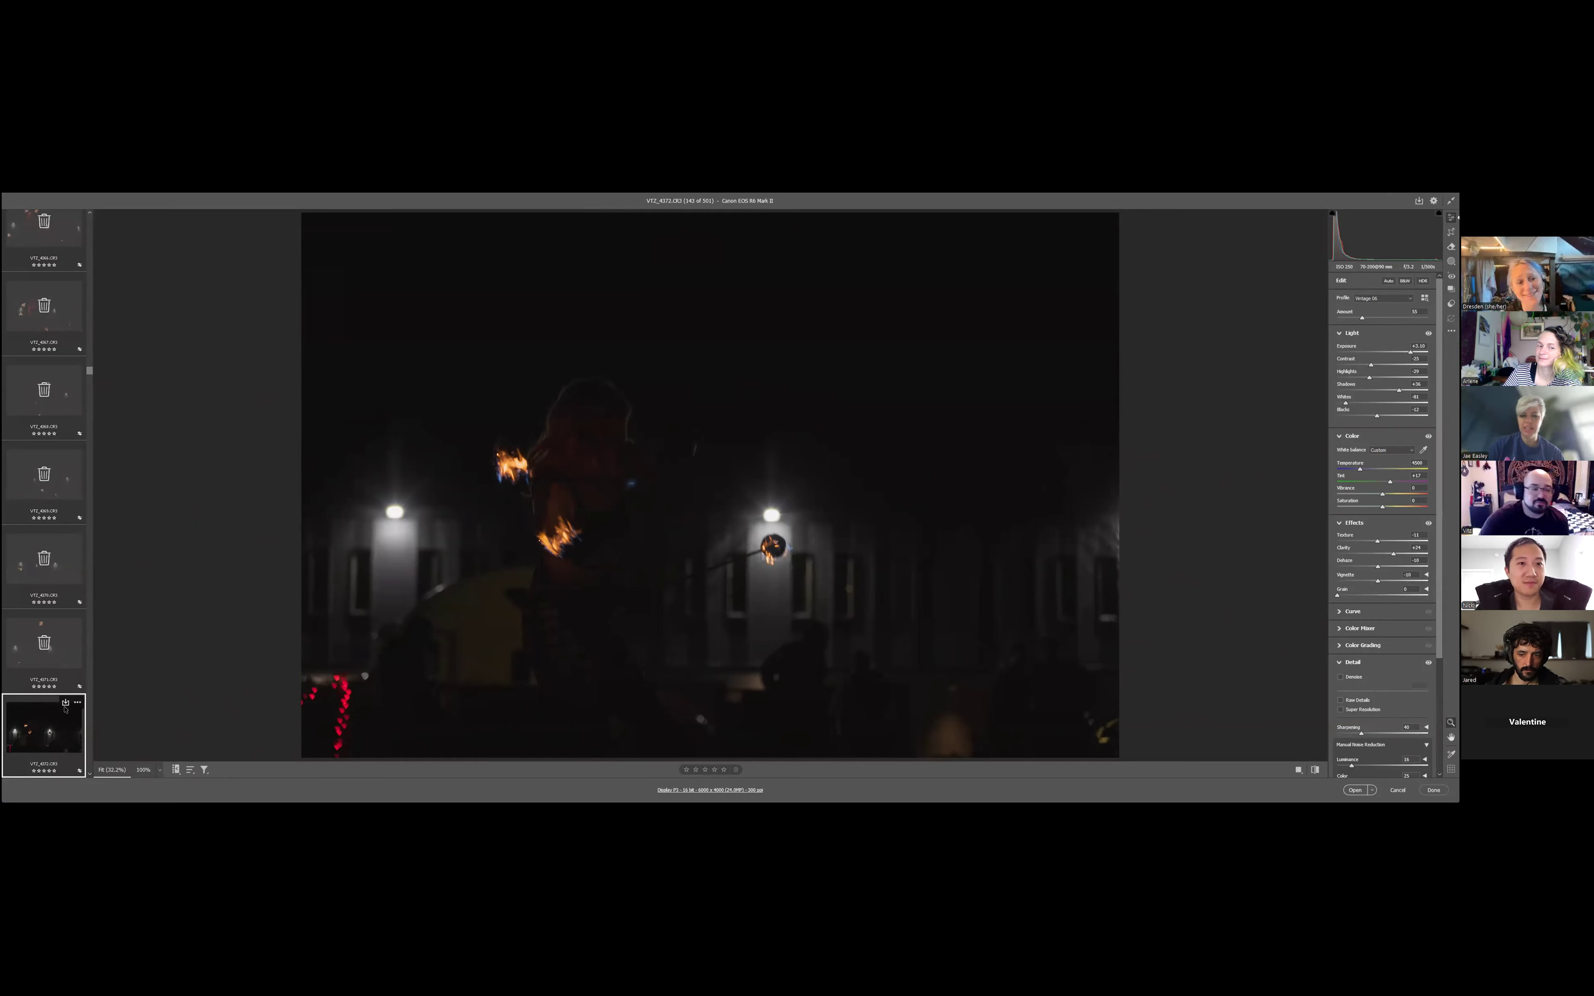
- Browse further along the filmstrip and open the shot of the performer seated on the ground beside three flames in Photoshop
scroll(65, 709, down, 5)
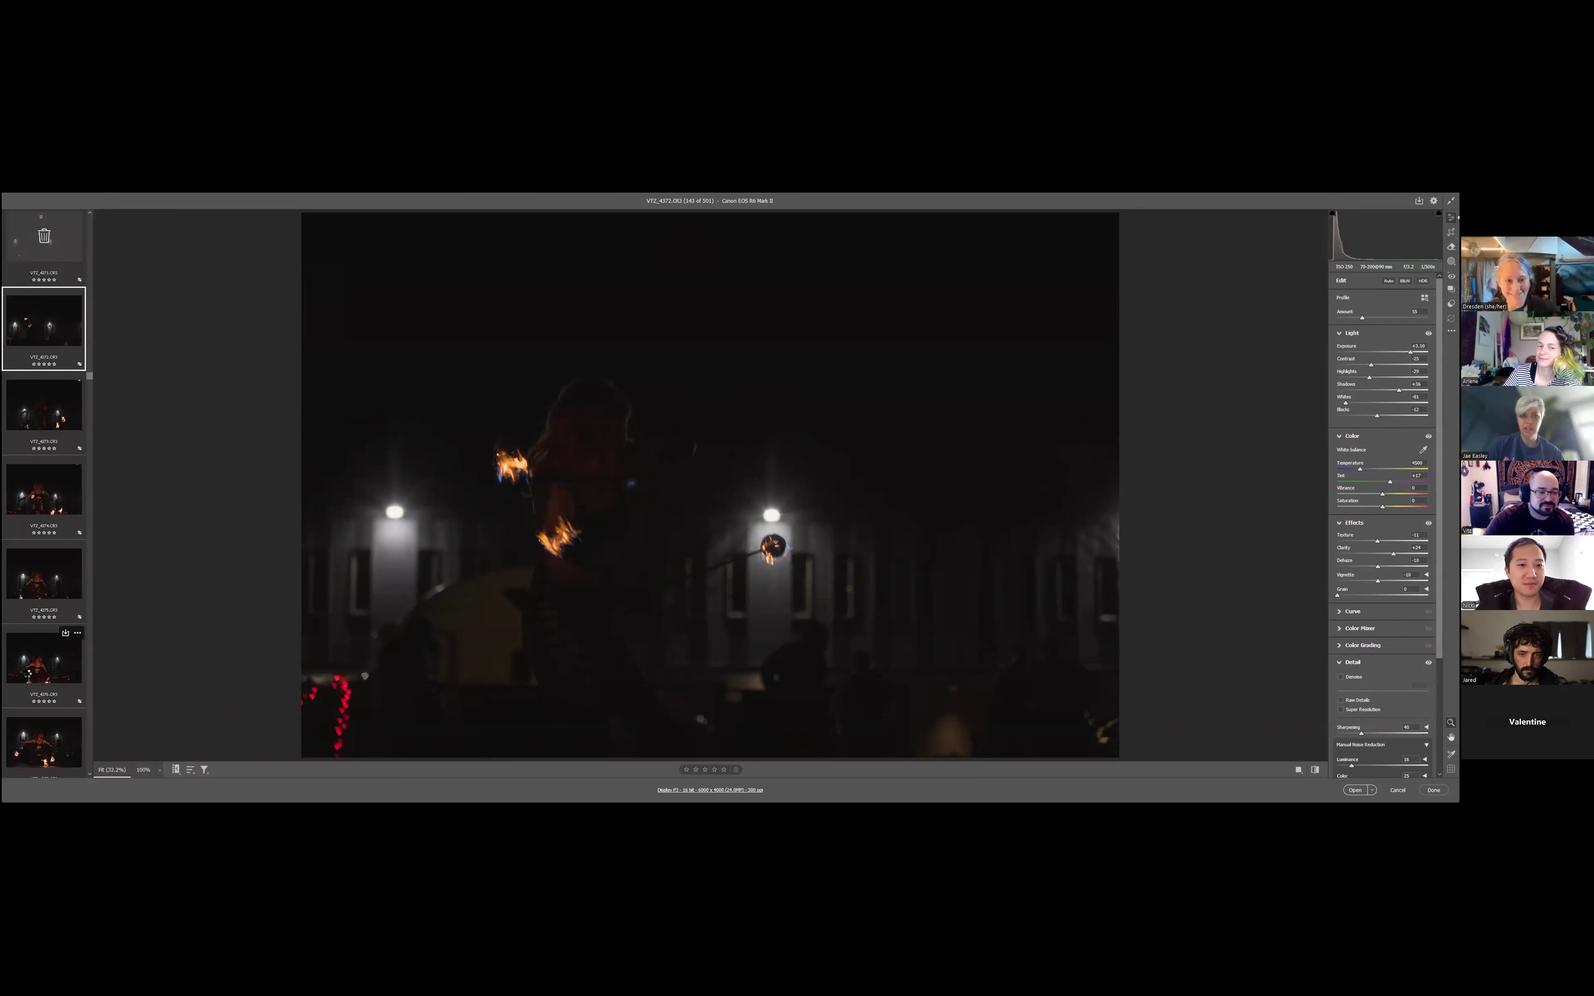
click(27, 673)
scroll(23, 626, down, 2)
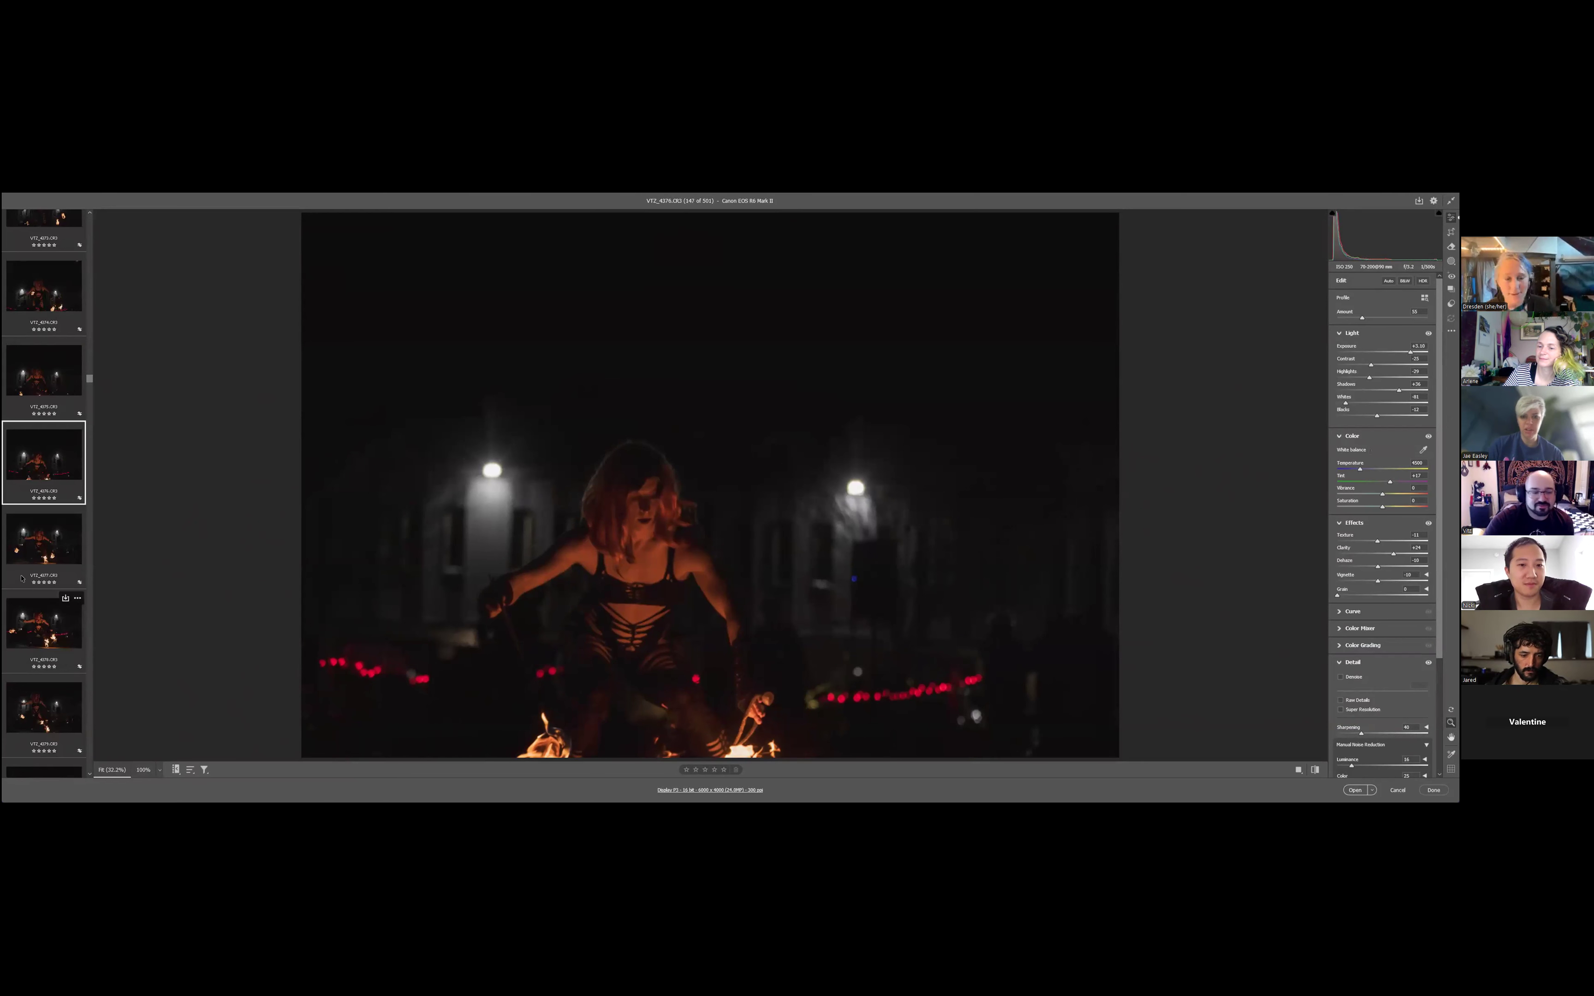
click(33, 635)
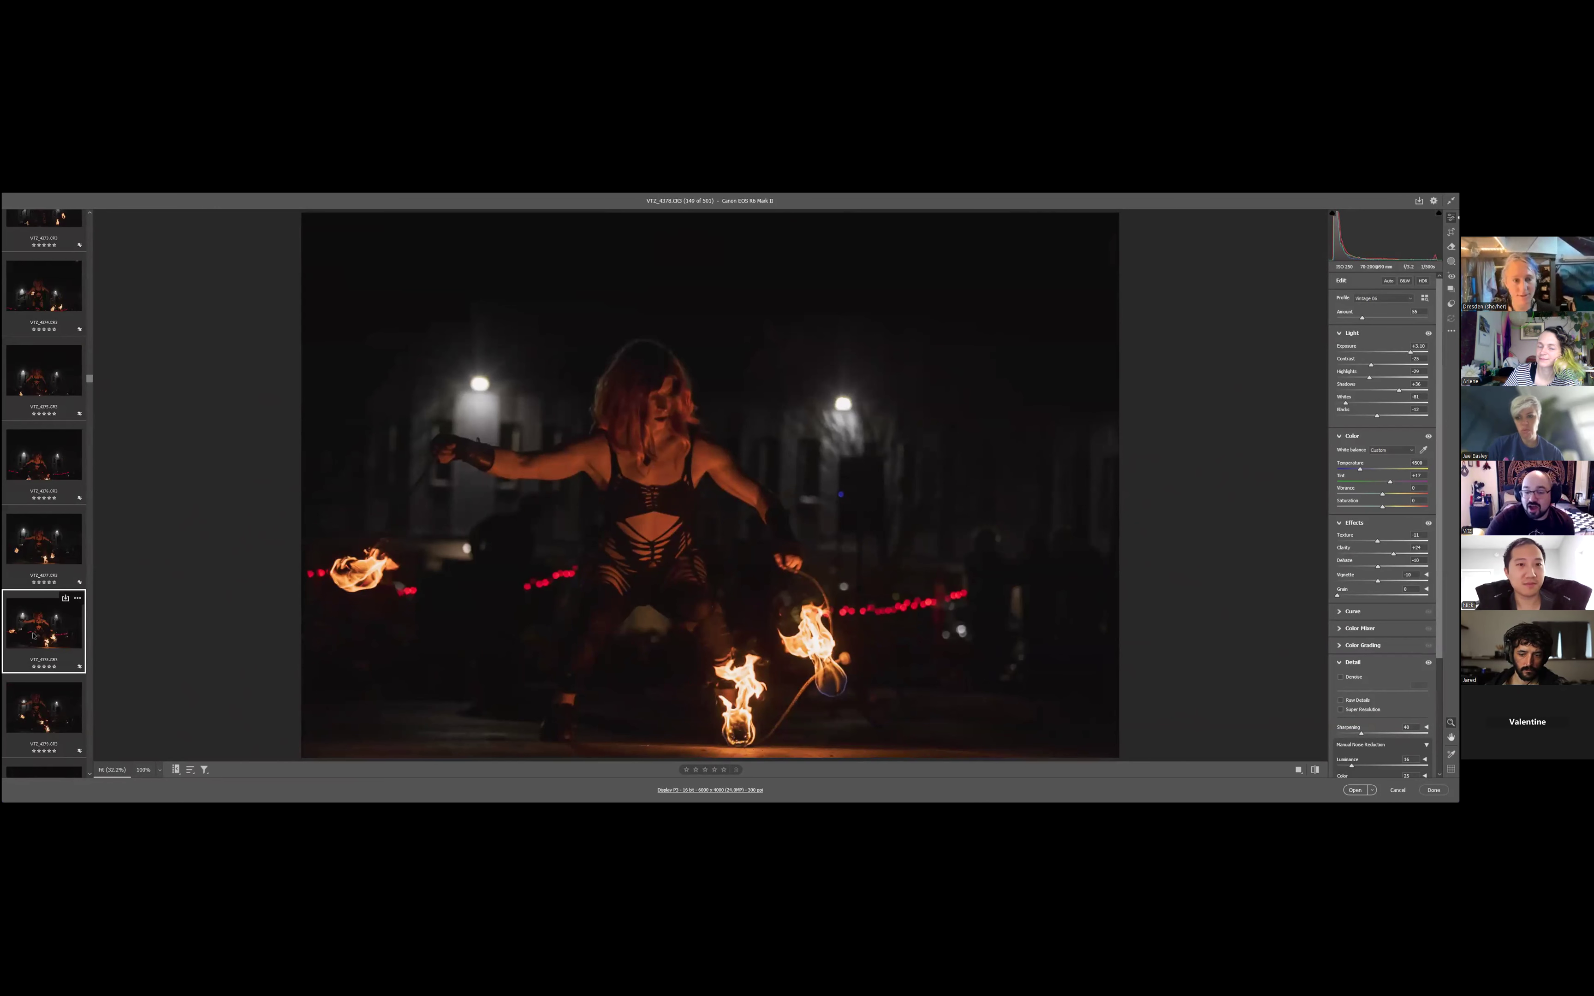
scroll(33, 635, down, 7)
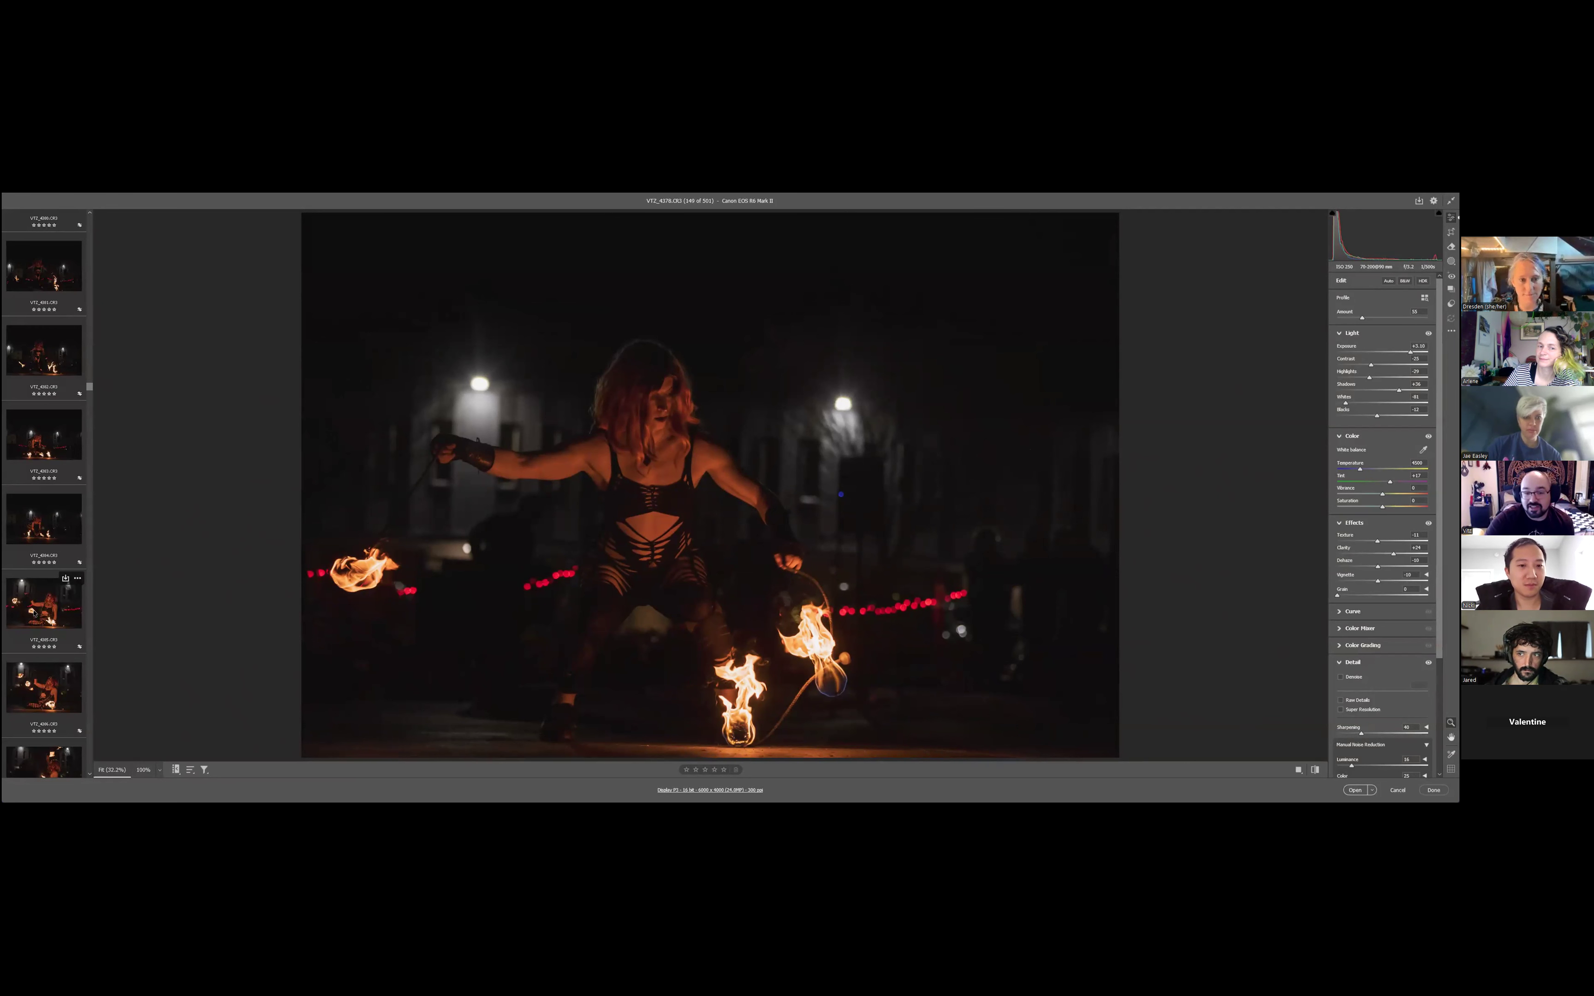
click(33, 613)
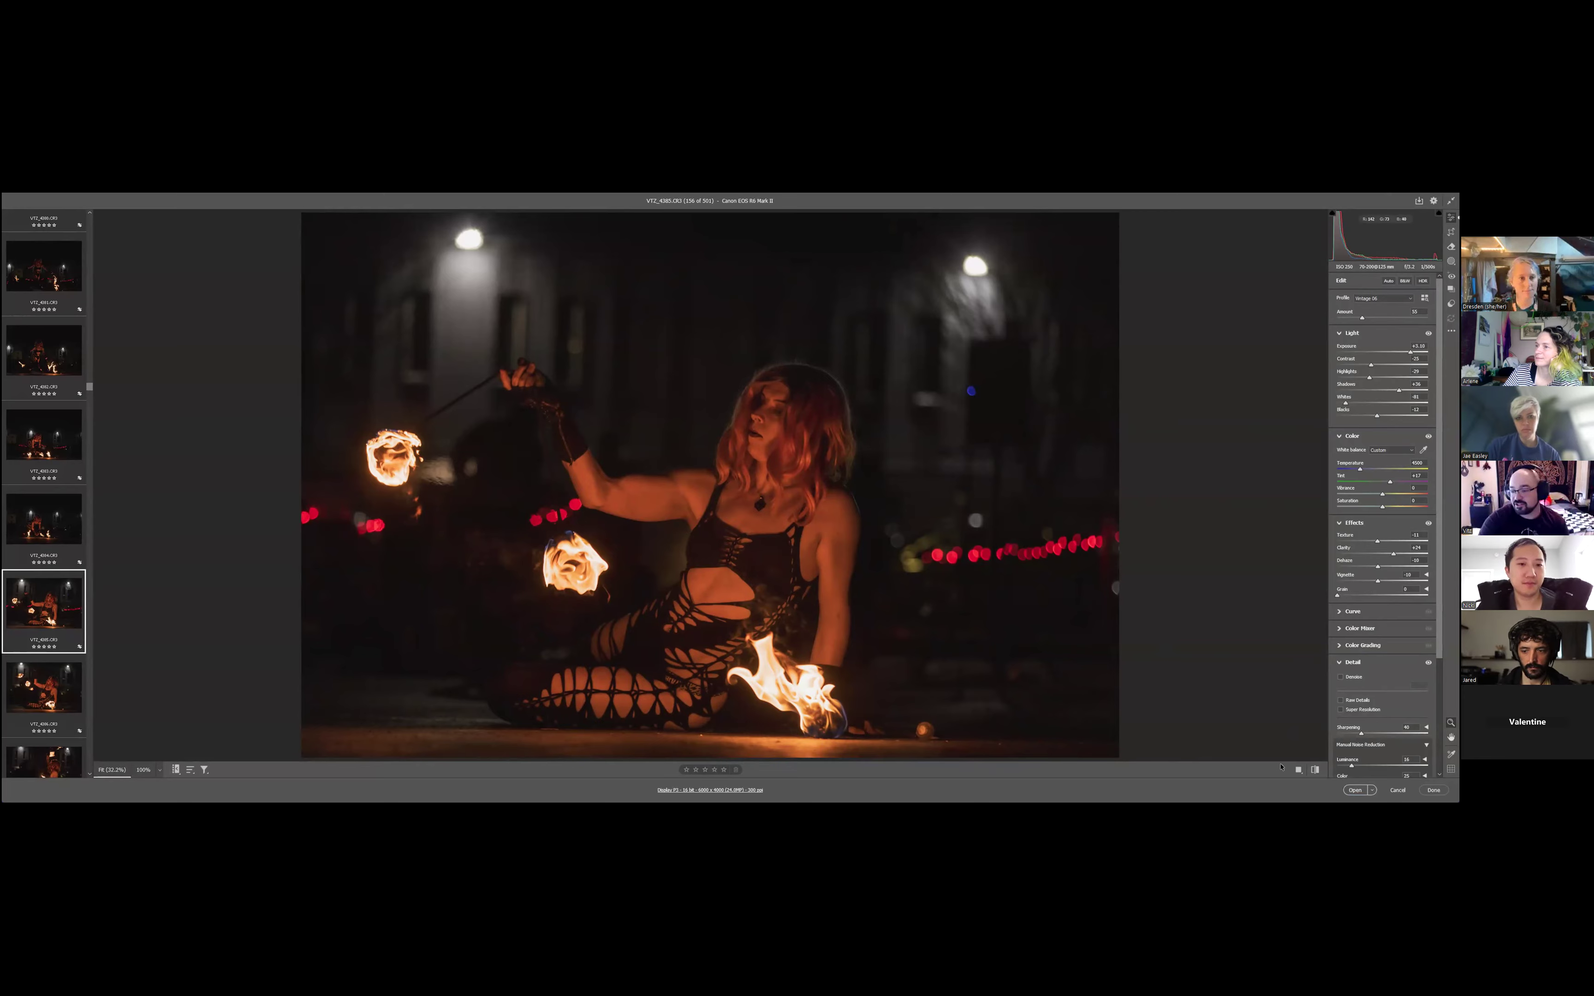
click(1353, 791)
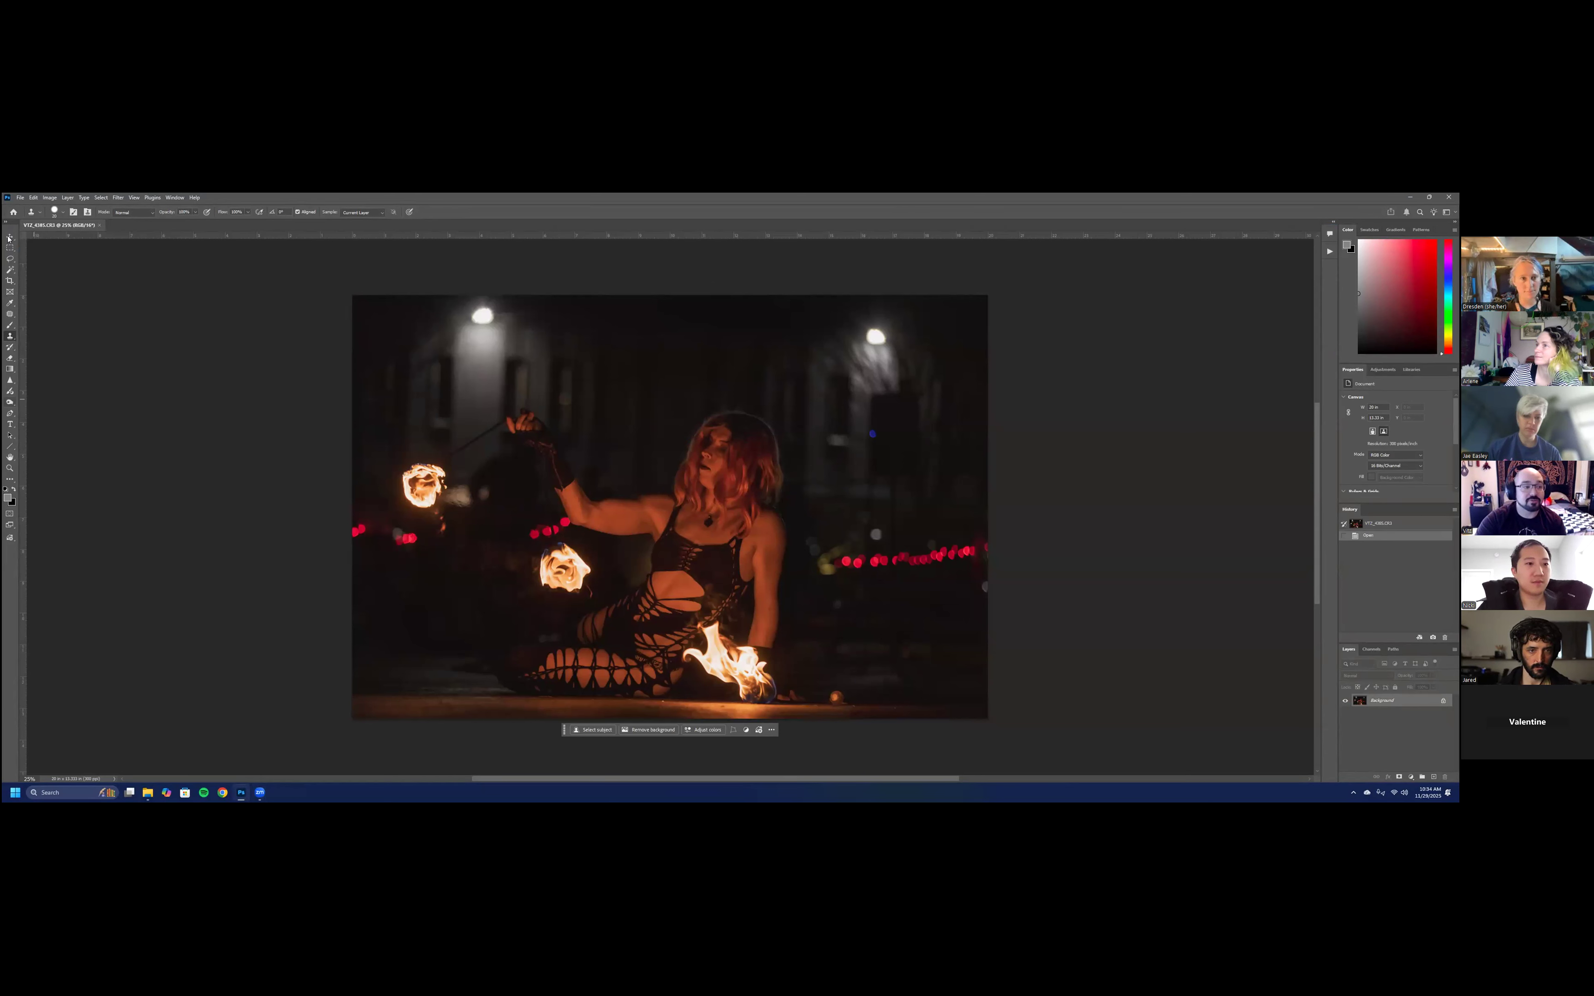
- Patch out the red lights at the photo's far left edge using a clean dark area with the Patch tool, and deselect
click(9, 314)
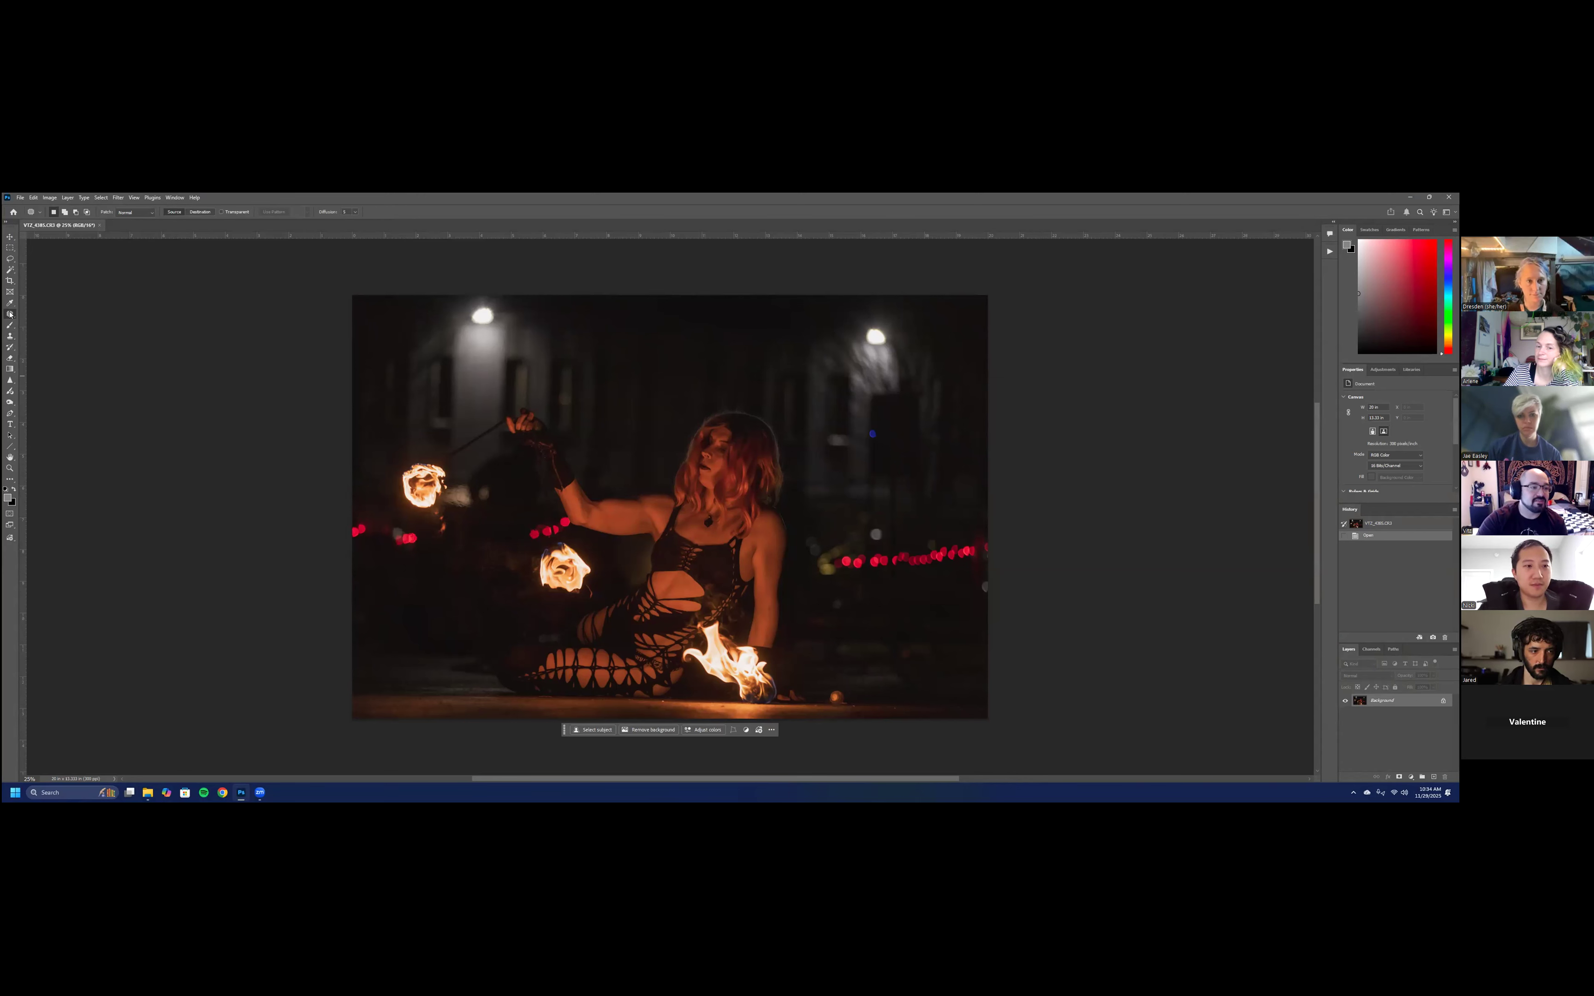
click(10, 314)
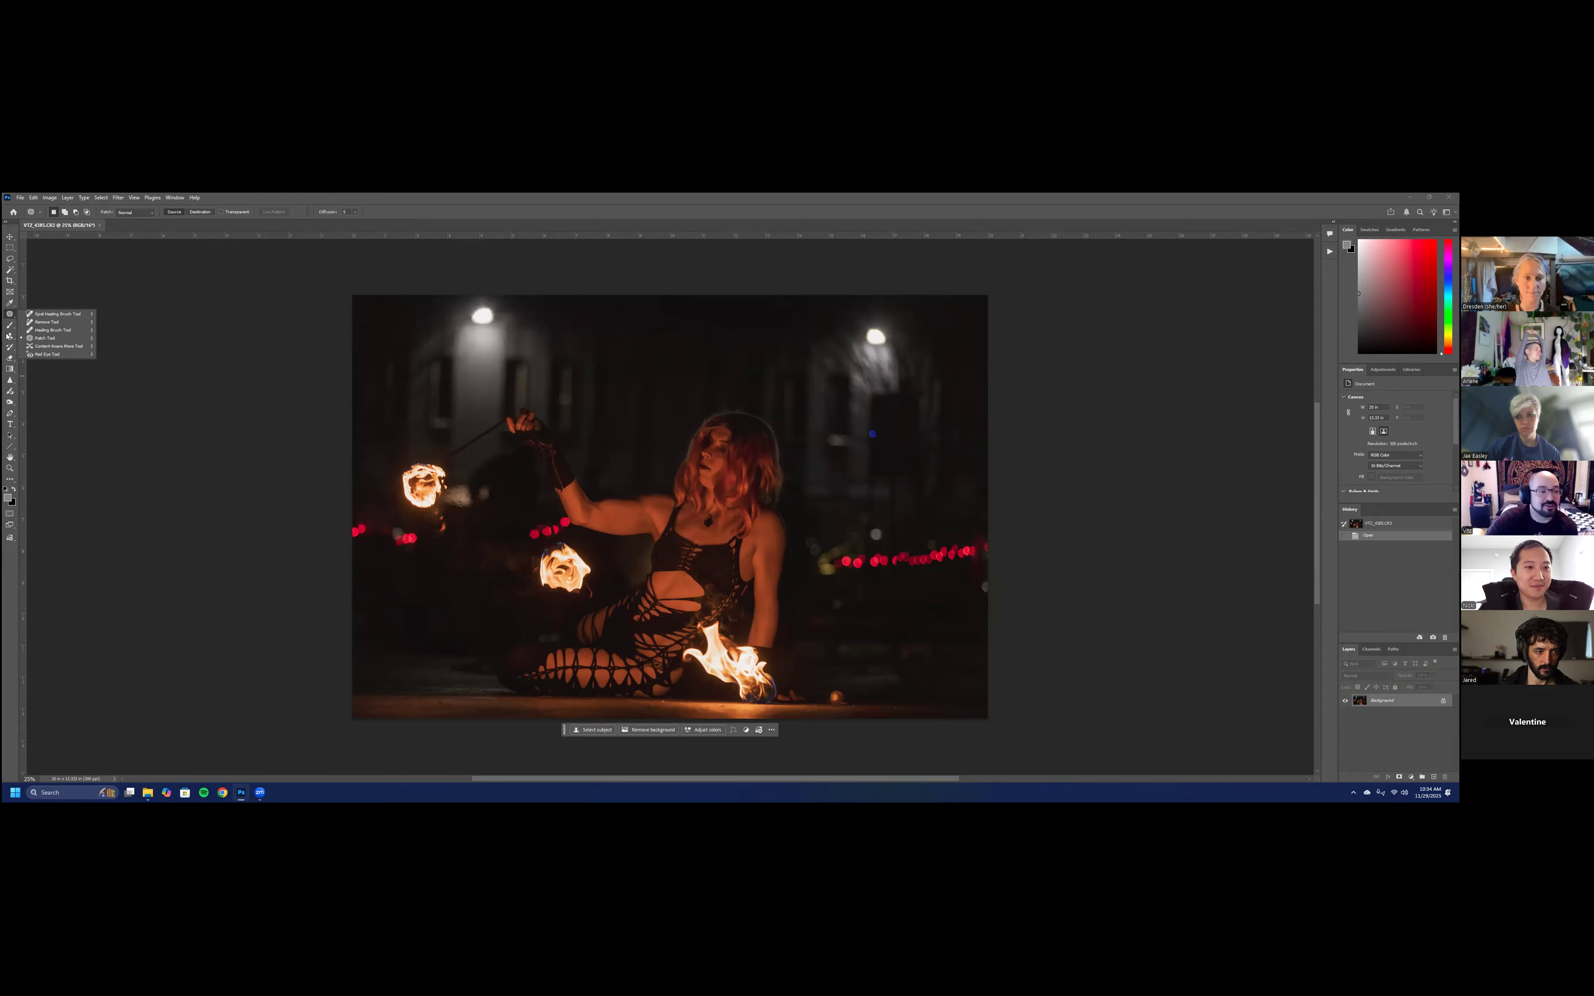
click(6, 336)
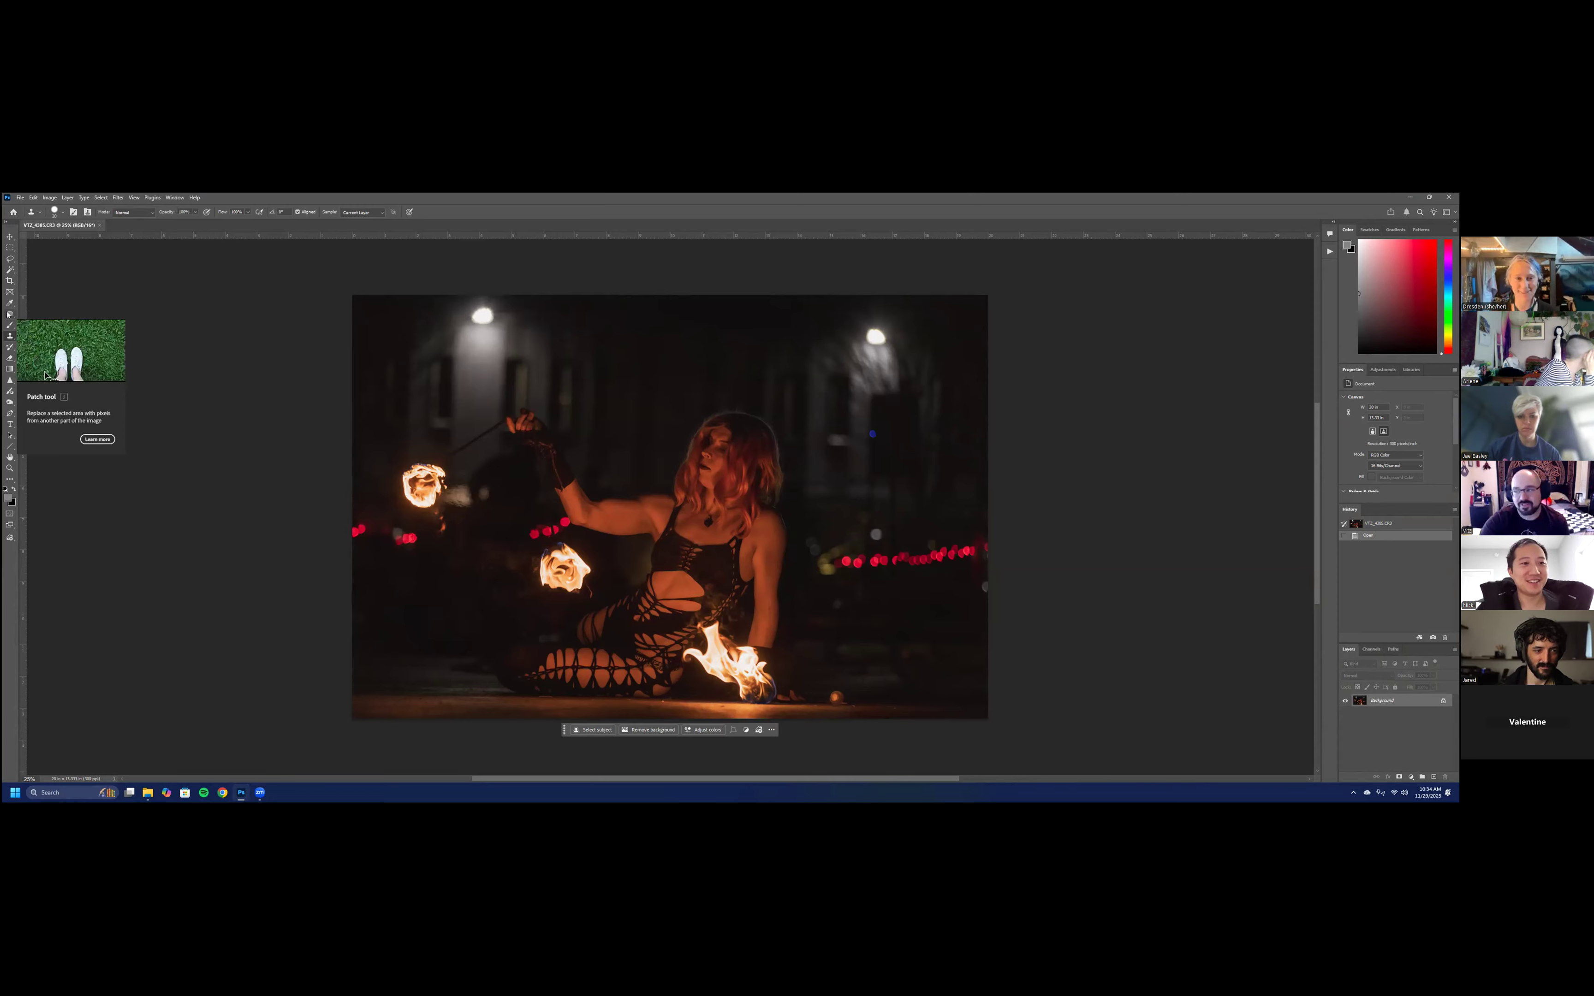
click(8, 314)
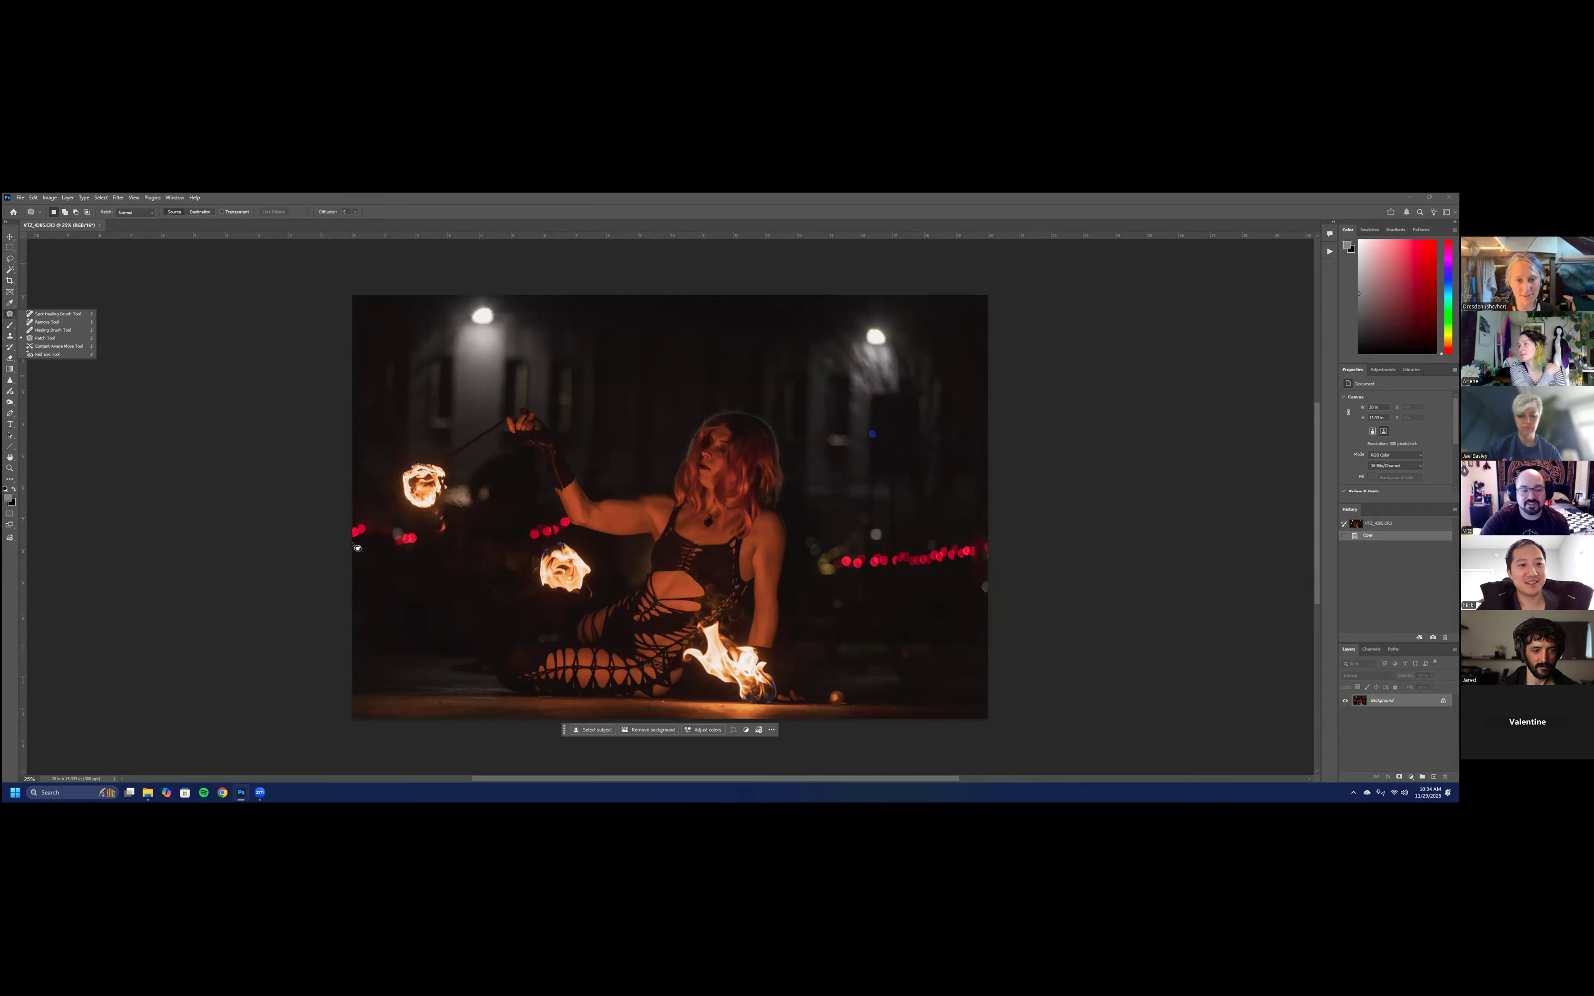
mouse_move(347, 544)
mouse_down()
mouse_move(366, 541)
mouse_move(367, 517)
mouse_move(336, 528)
mouse_move(337, 550)
mouse_move(361, 560)
mouse_move(491, 758)
mouse_move(453, 682)
mouse_up()
key(ctrl+d)
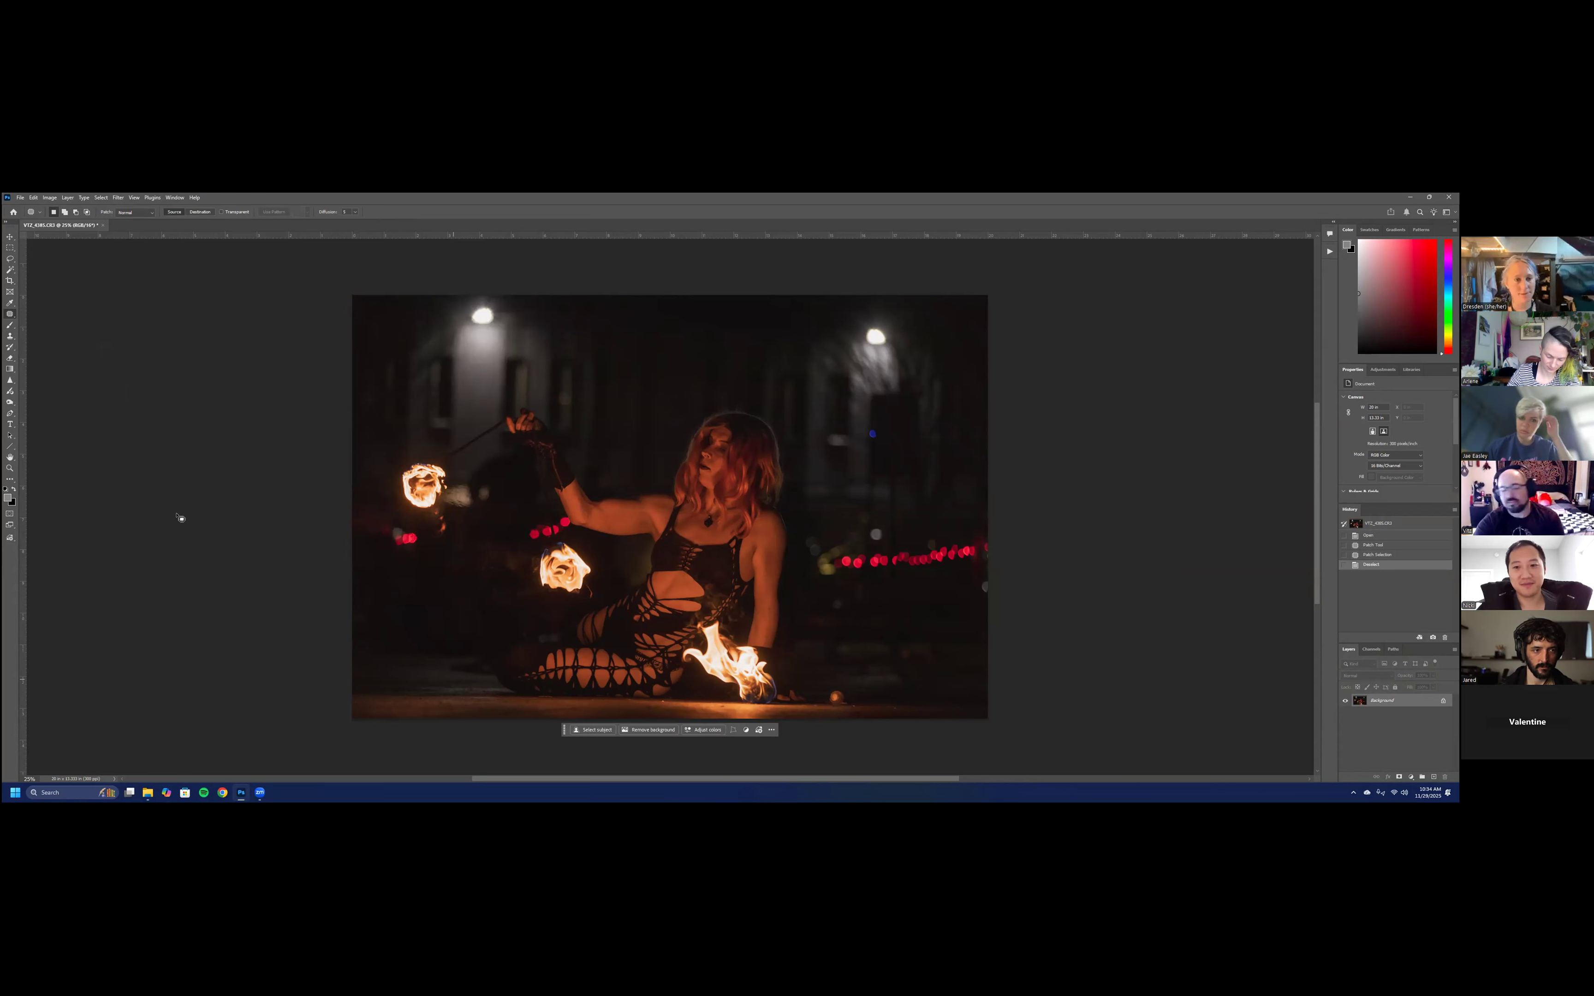
- Remove the distracting background window between the left lamp and the upper-left flame with the Remove tool
right_click(11, 314)
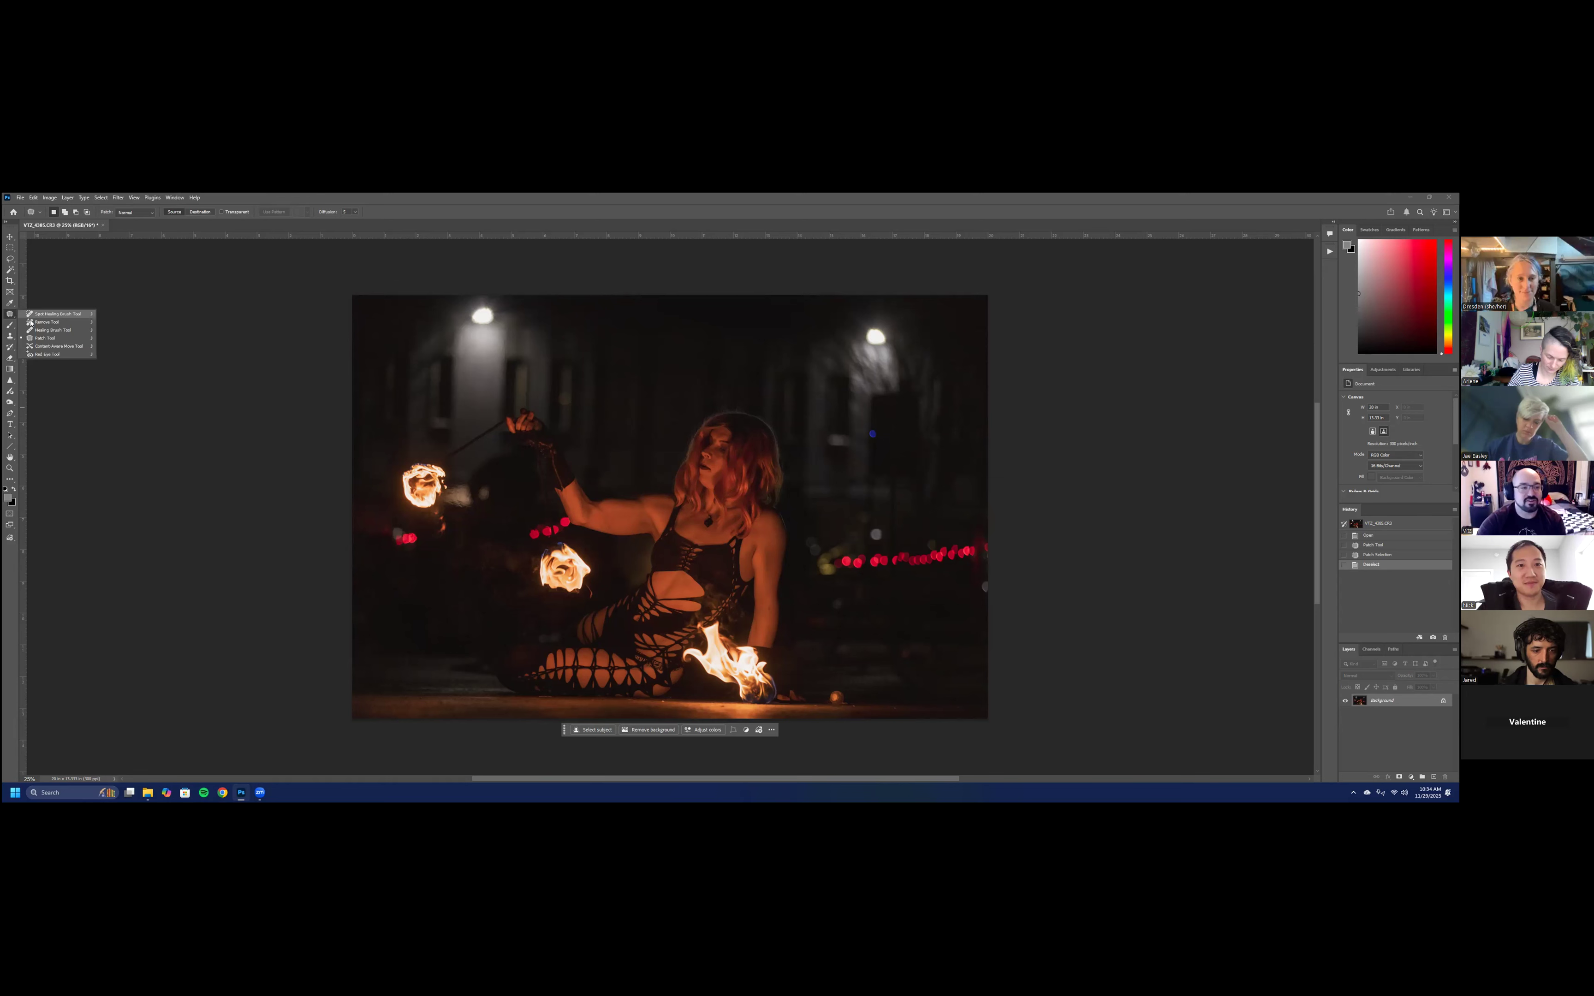
click(76, 323)
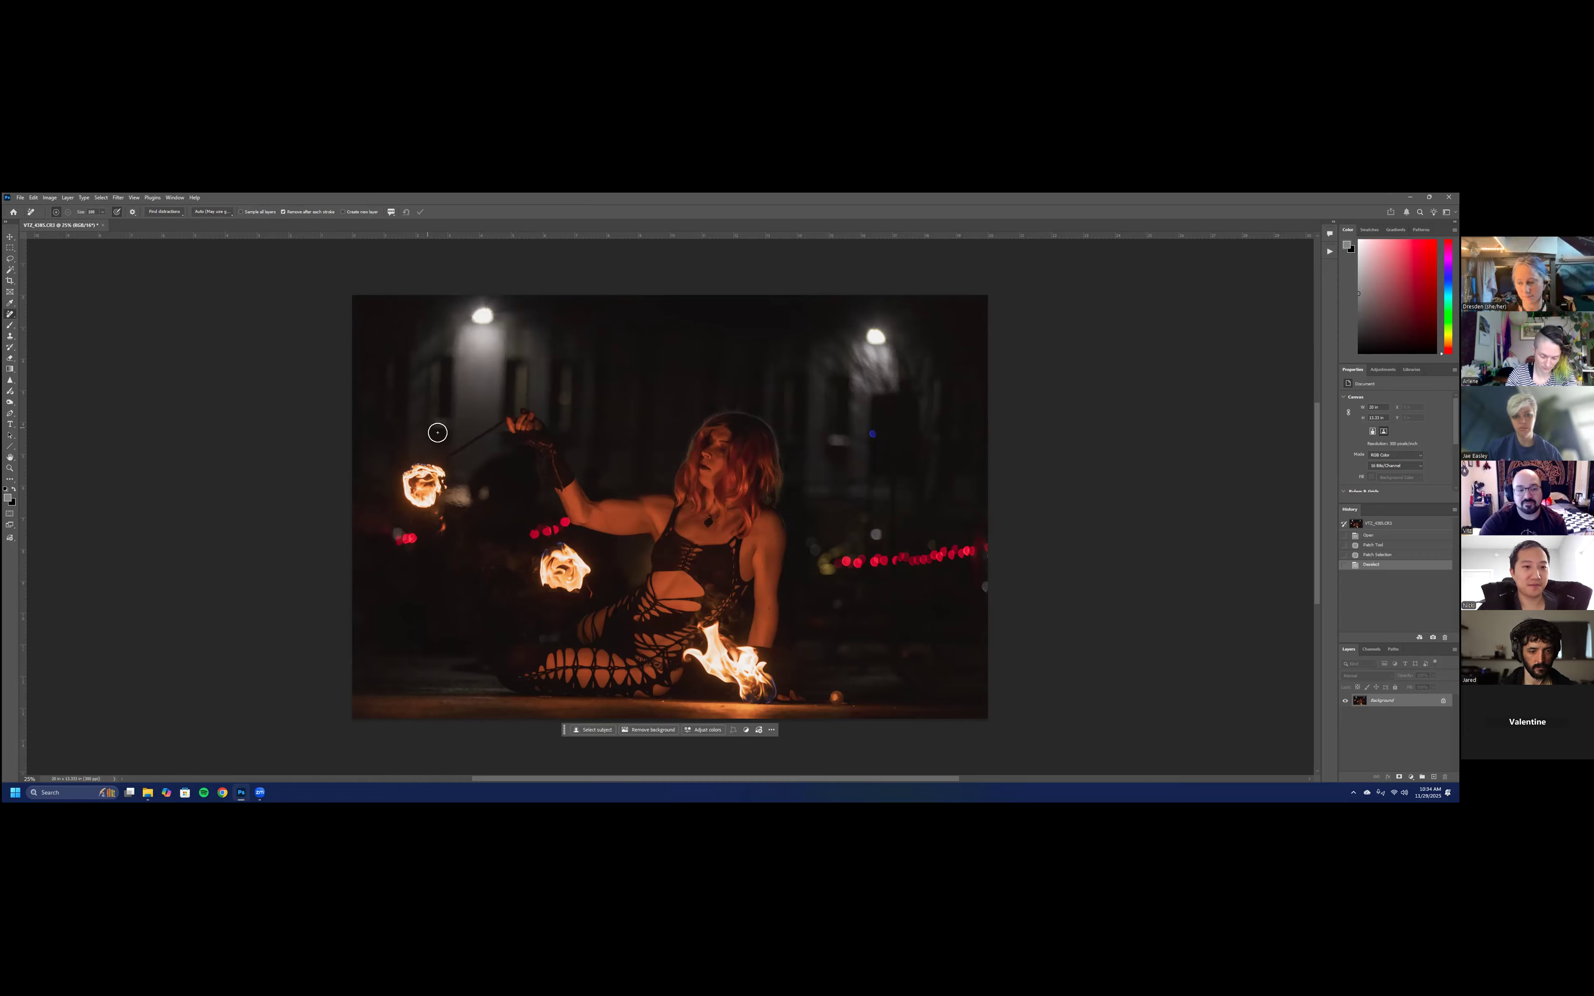
drag(435, 427, 451, 427)
mouse_move(435, 359)
mouse_down()
mouse_move(430, 437)
mouse_move(446, 366)
mouse_up()
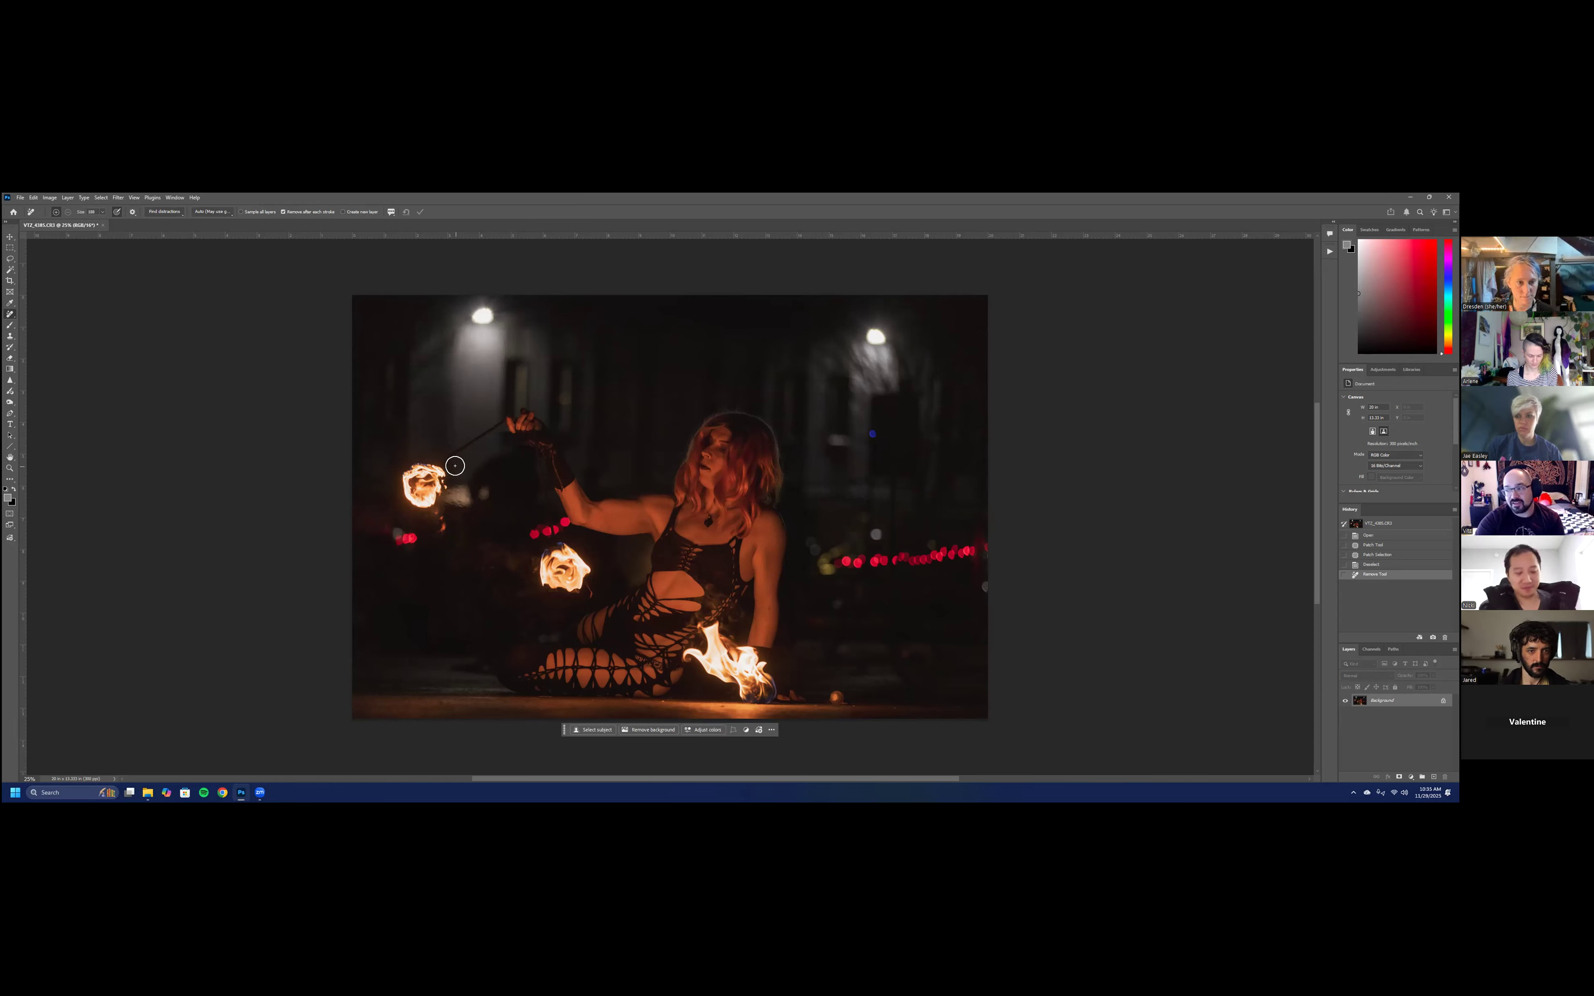
- Patch out the remaining red lights below the upper-left flame with darker background, and deselect
right_click(10, 314)
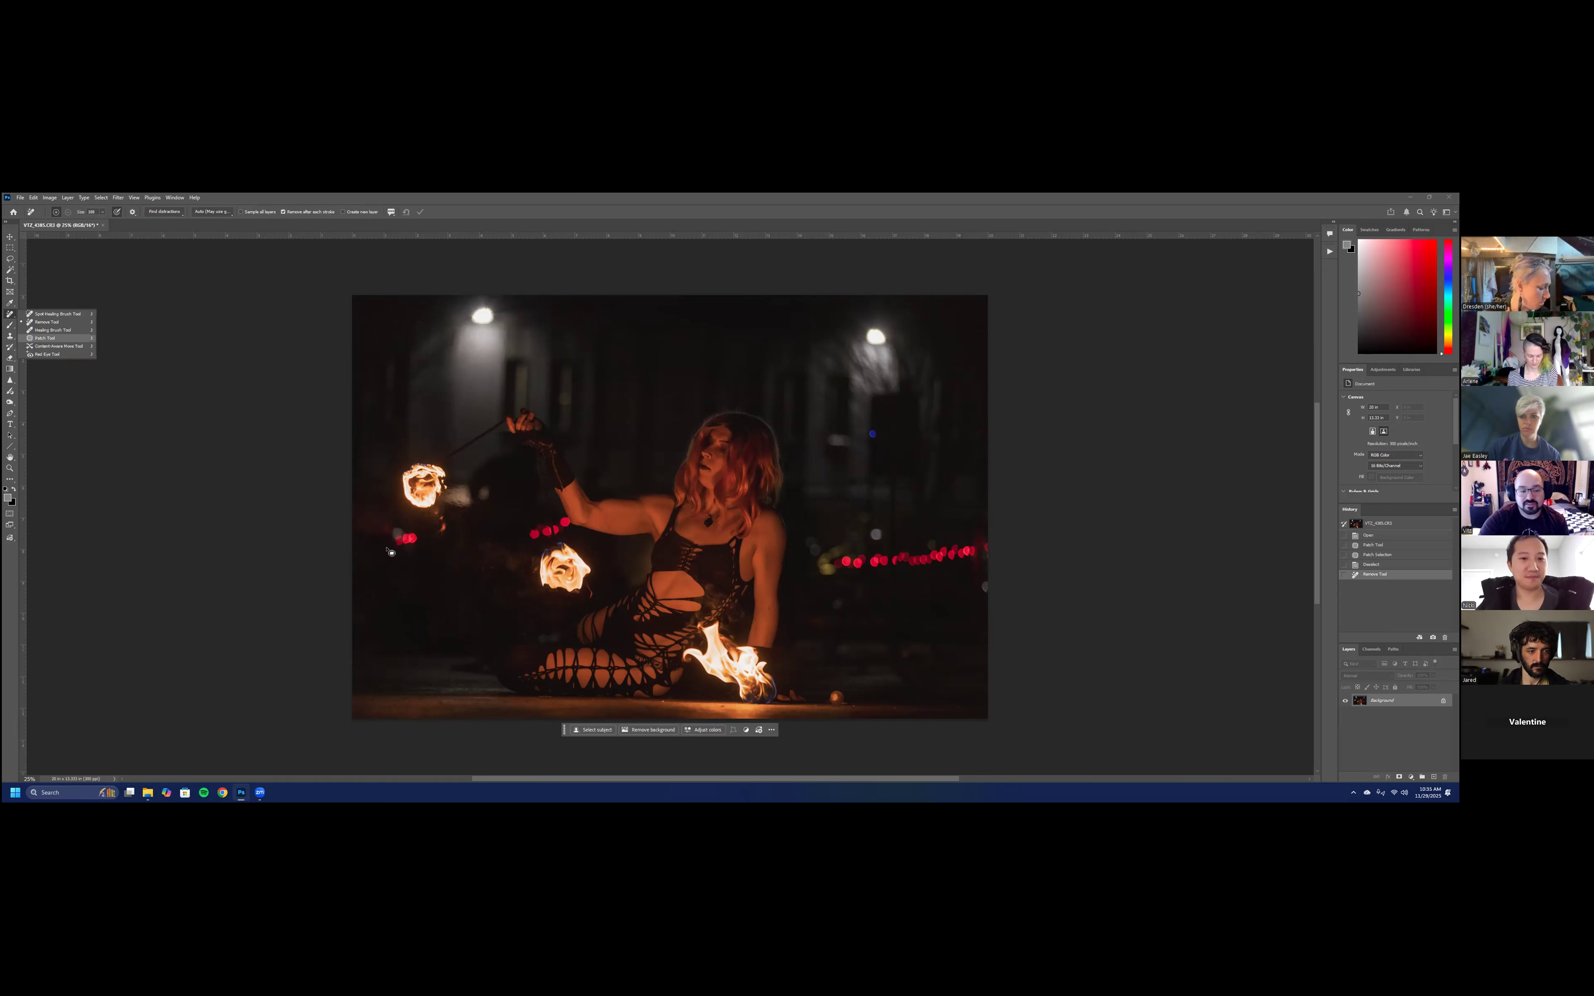
click(56, 341)
mouse_move(402, 525)
mouse_down()
mouse_move(384, 546)
mouse_move(398, 558)
mouse_move(420, 542)
mouse_up()
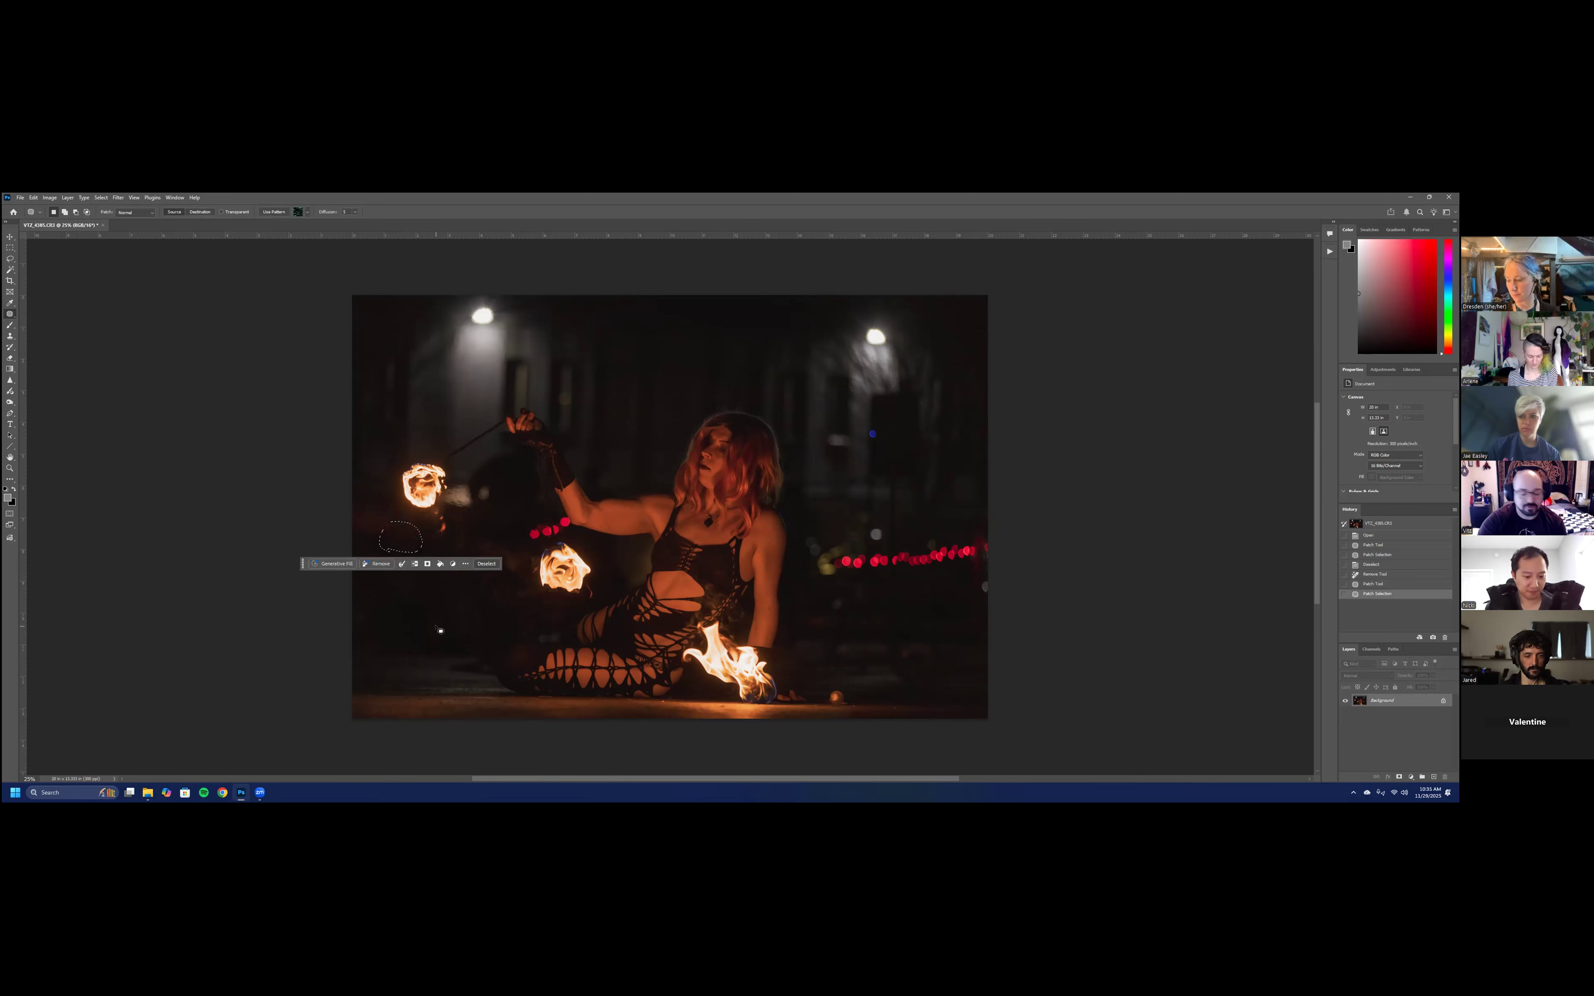
key(ctrl+d)
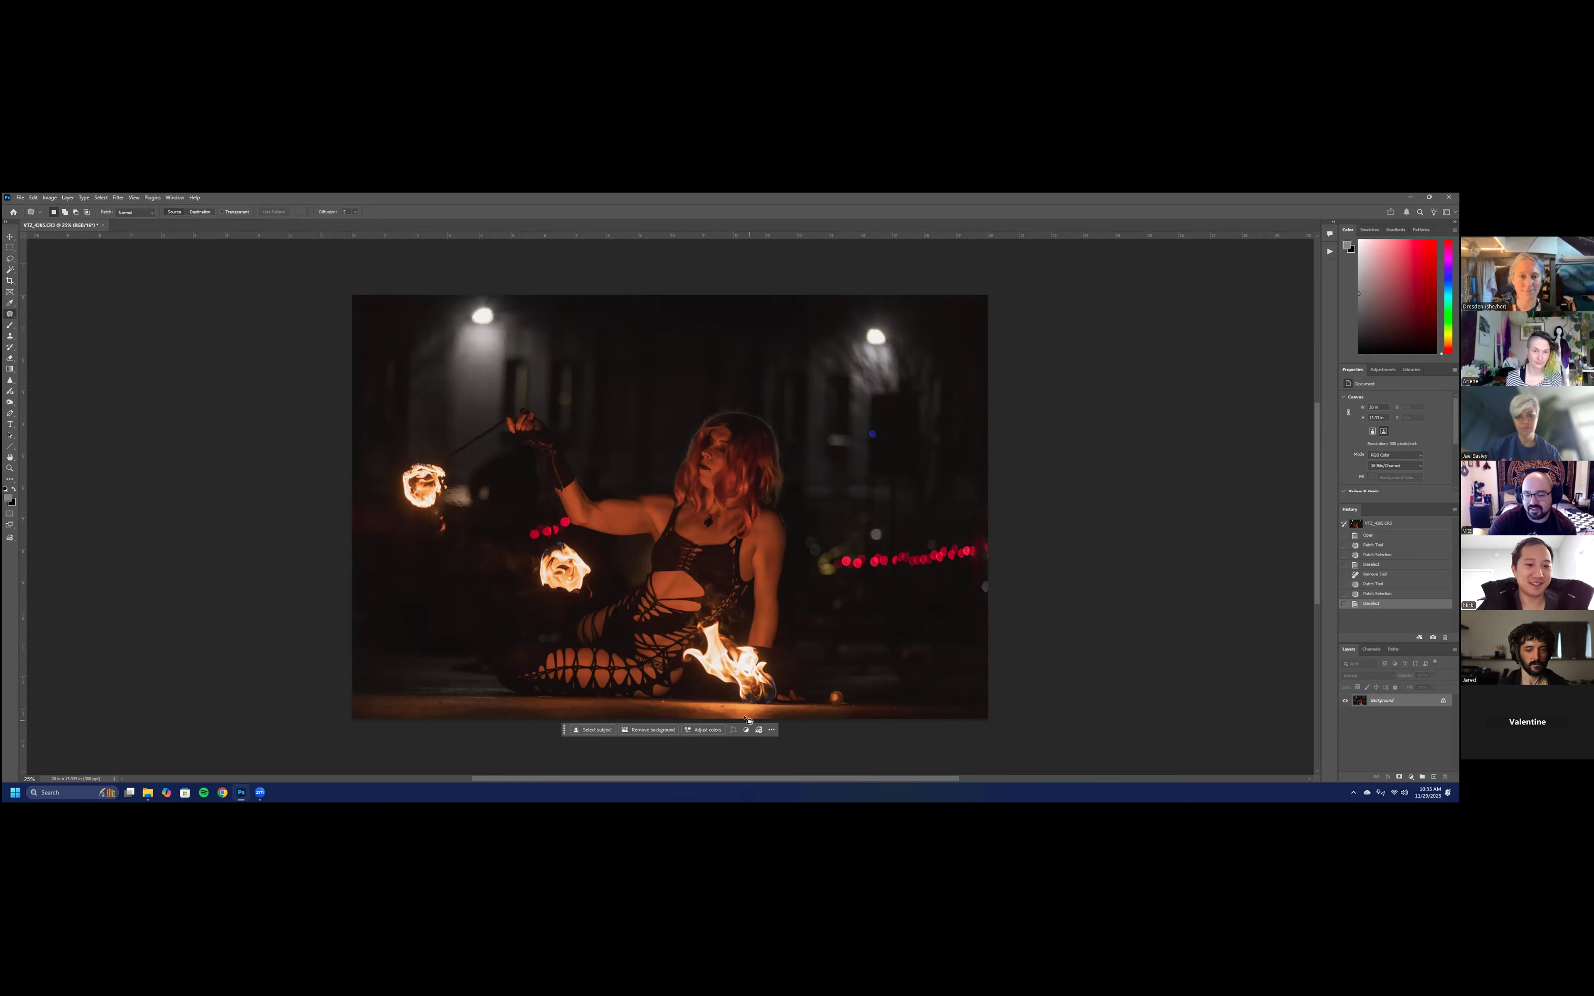
- Try to patch the strip of ground just beneath the front flame, and undo the patch
mouse_move(770, 709)
mouse_down()
mouse_move(716, 709)
mouse_move(750, 708)
mouse_move(698, 709)
mouse_up()
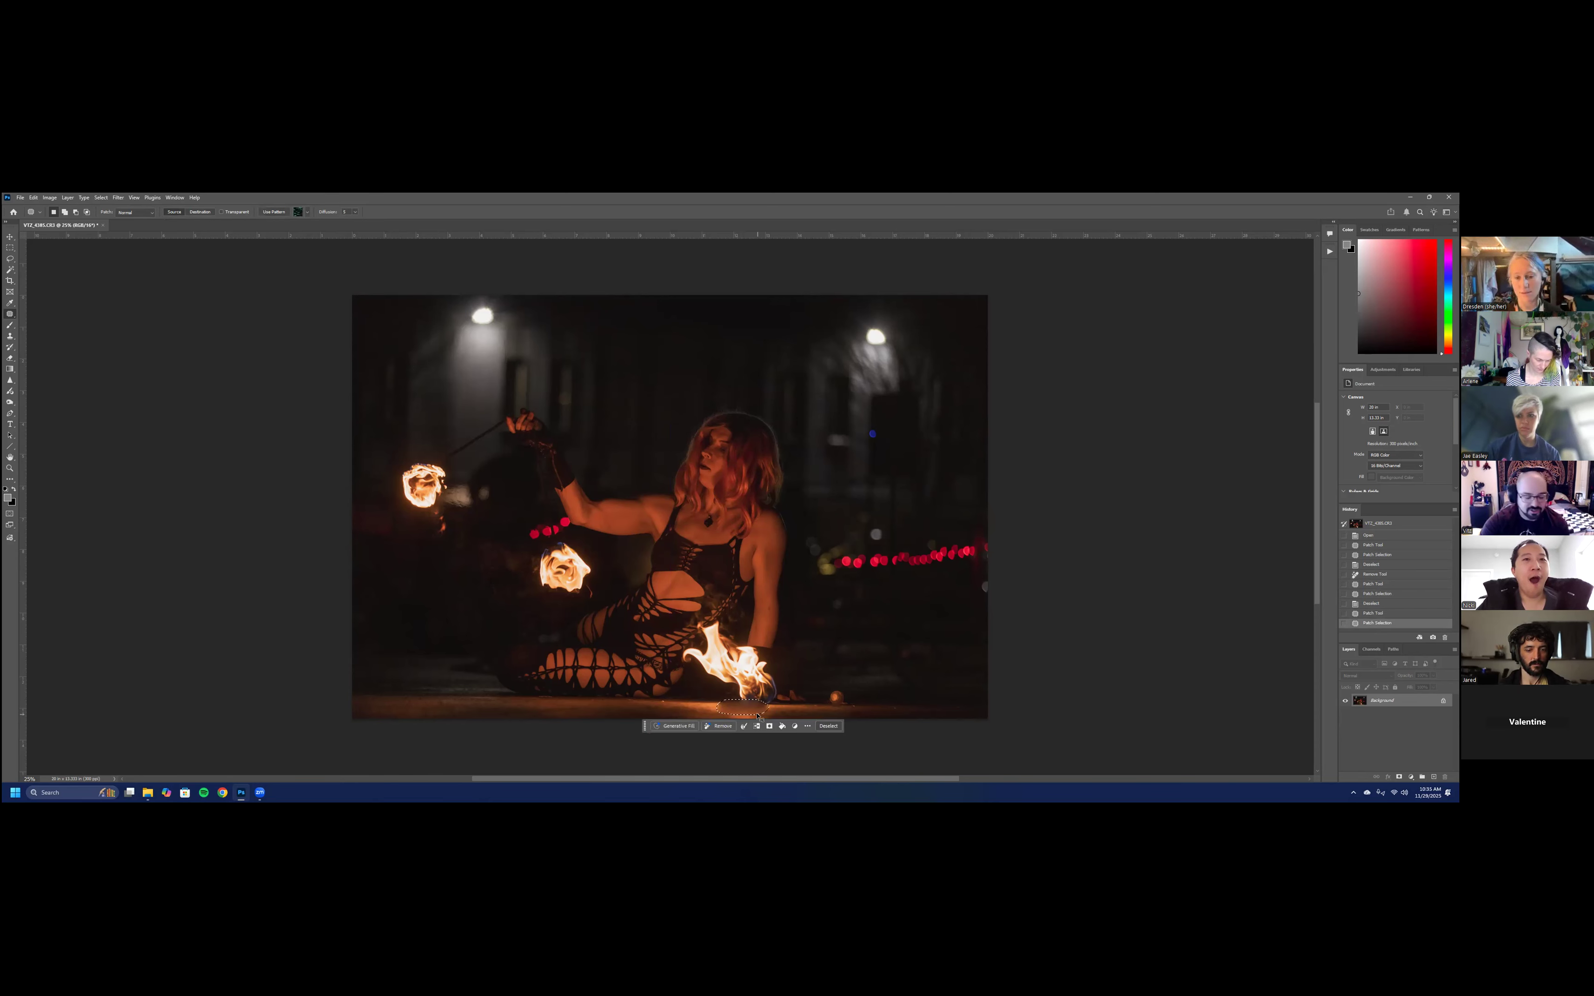
click(695, 690)
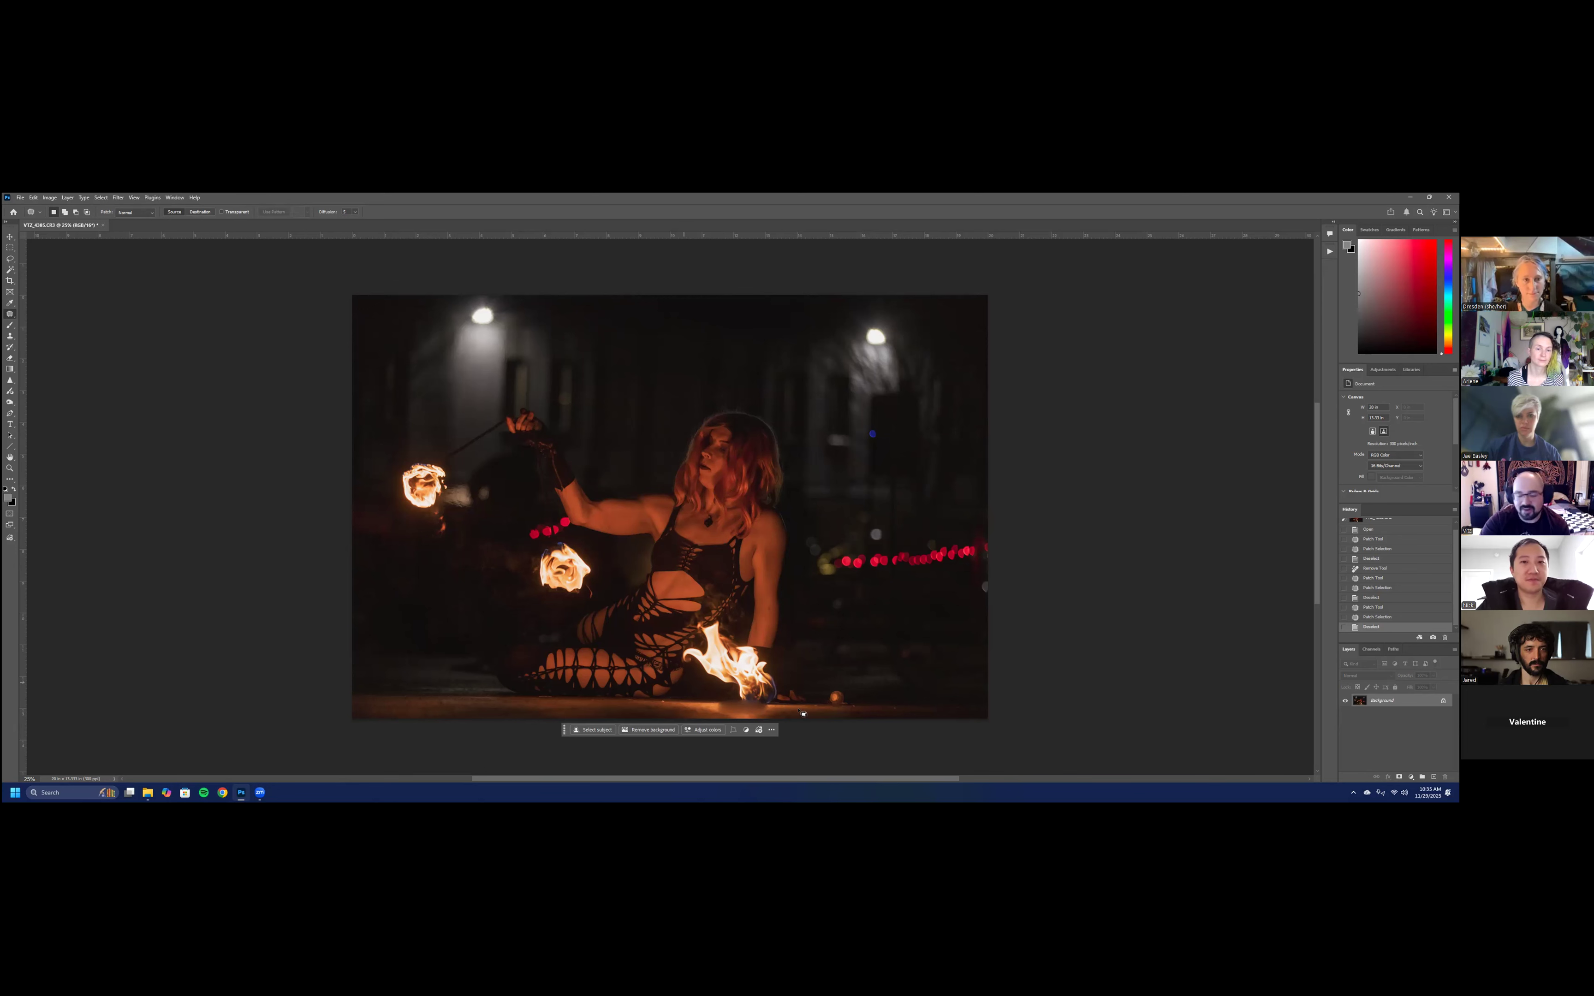
key(ctrl+z)
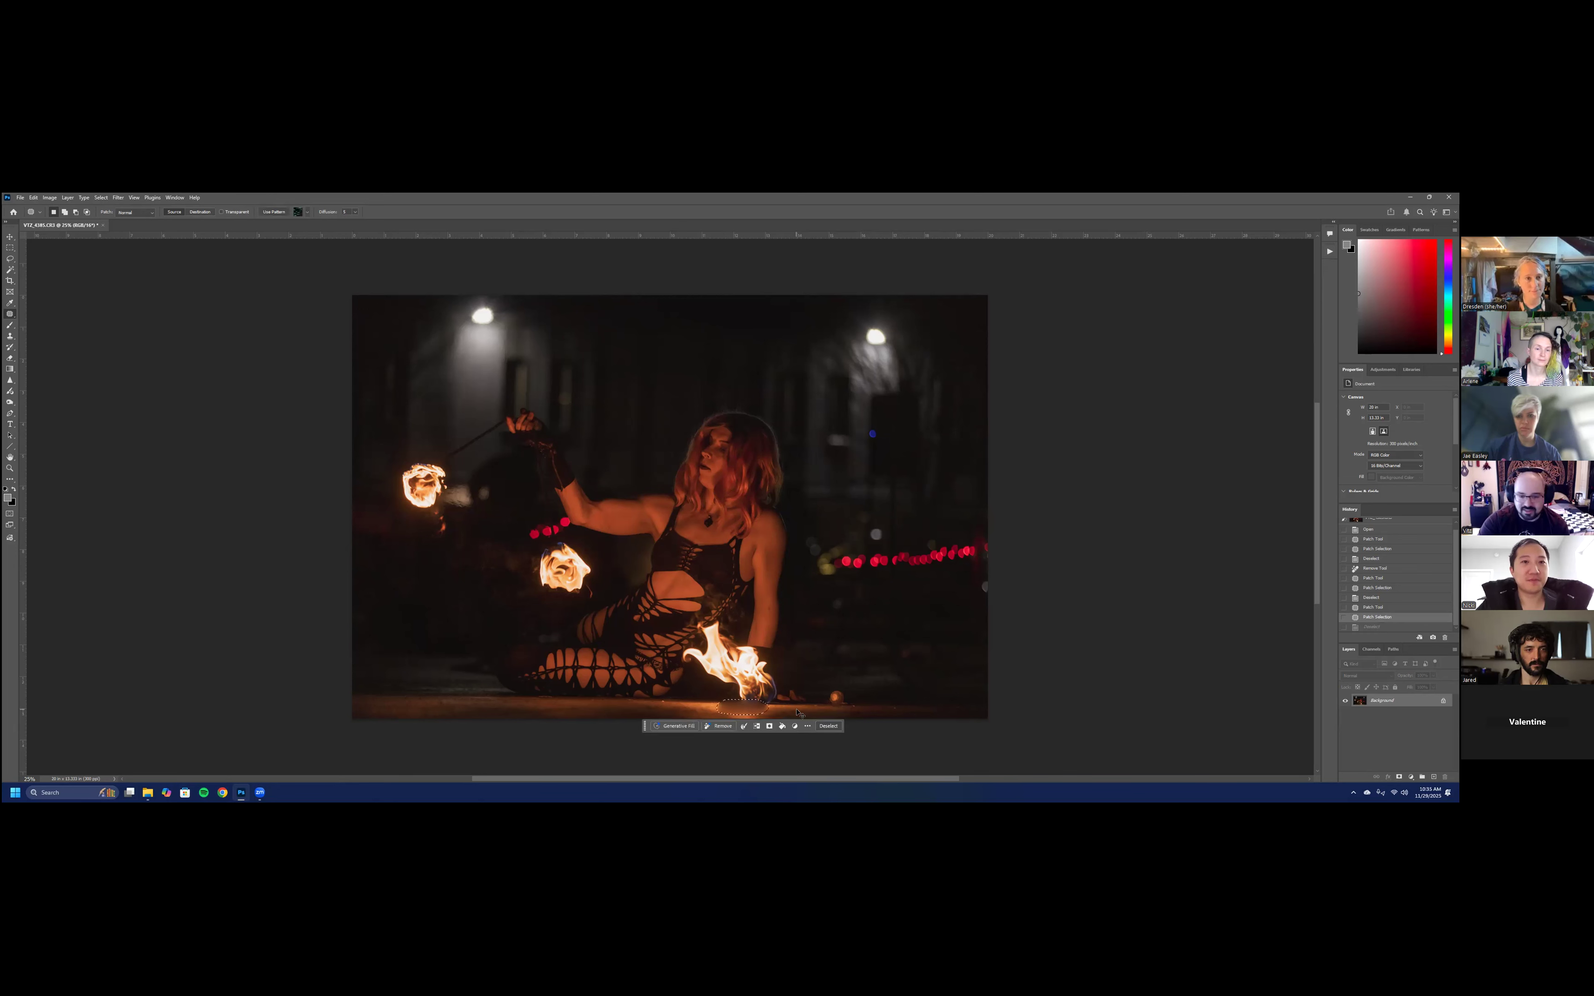
key(ctrl+z)
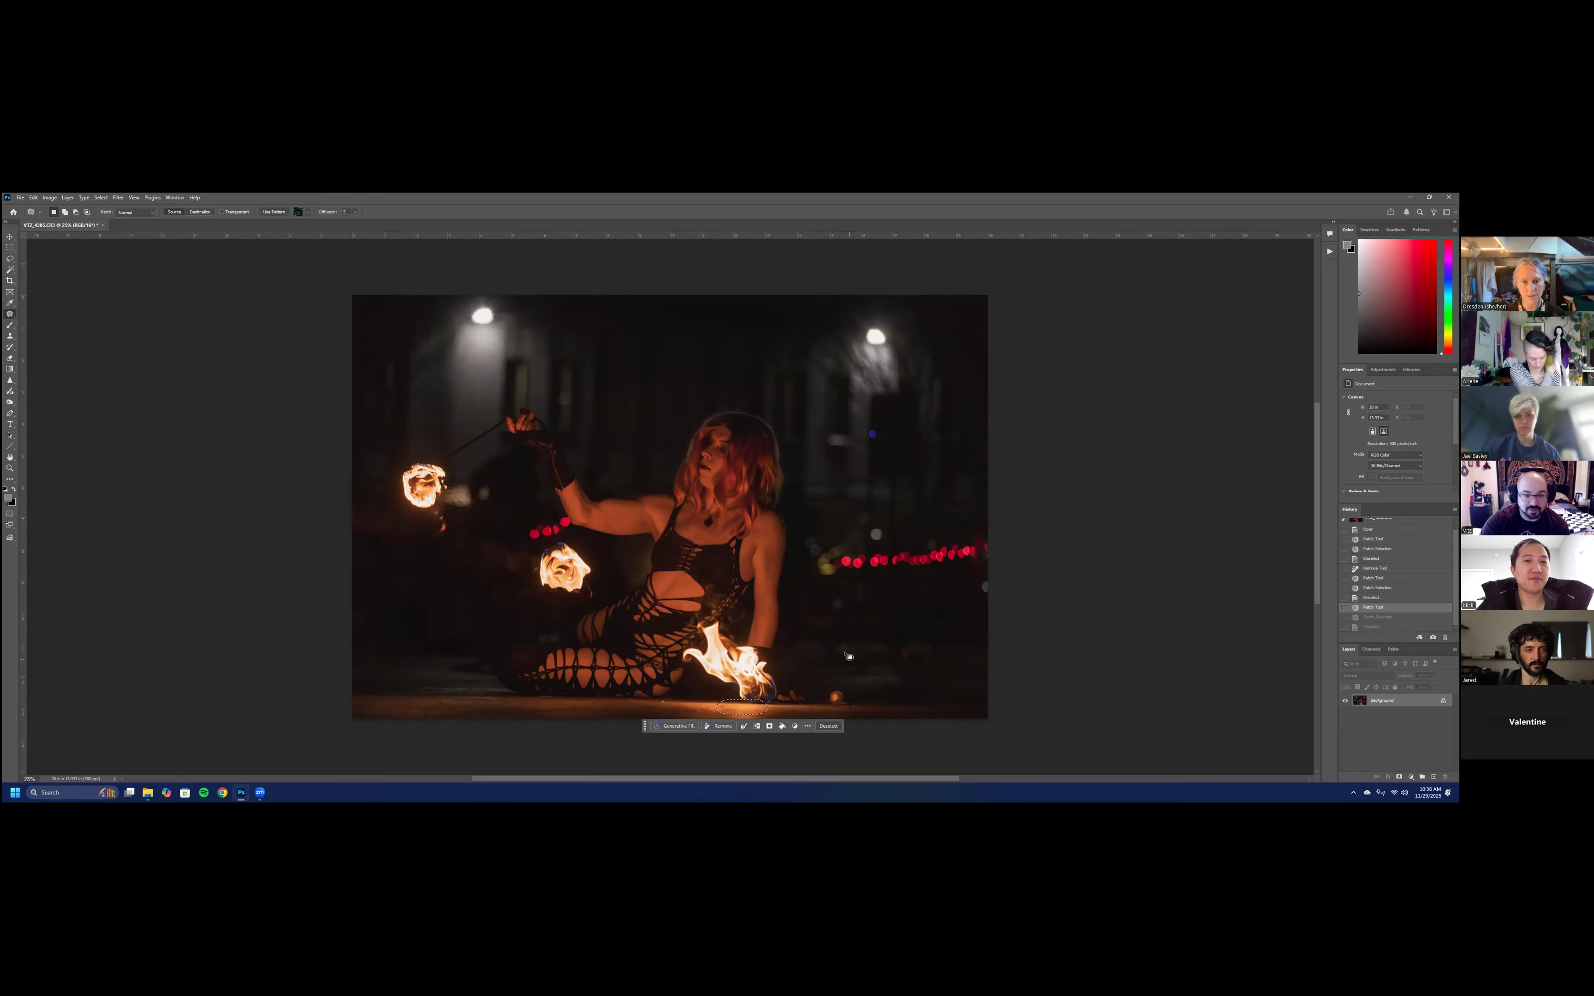
key(ctrl+d)
- Patch out the row of red lights and the yellowish glow to the performer's right with dark background, and deselect
mouse_move(856, 572)
mouse_down()
mouse_move(949, 531)
mouse_move(876, 588)
mouse_move(938, 594)
mouse_move(924, 679)
mouse_up()
key(ctrl+d)
mouse_move(823, 537)
mouse_down()
mouse_move(813, 580)
mouse_move(884, 560)
mouse_move(911, 591)
mouse_up()
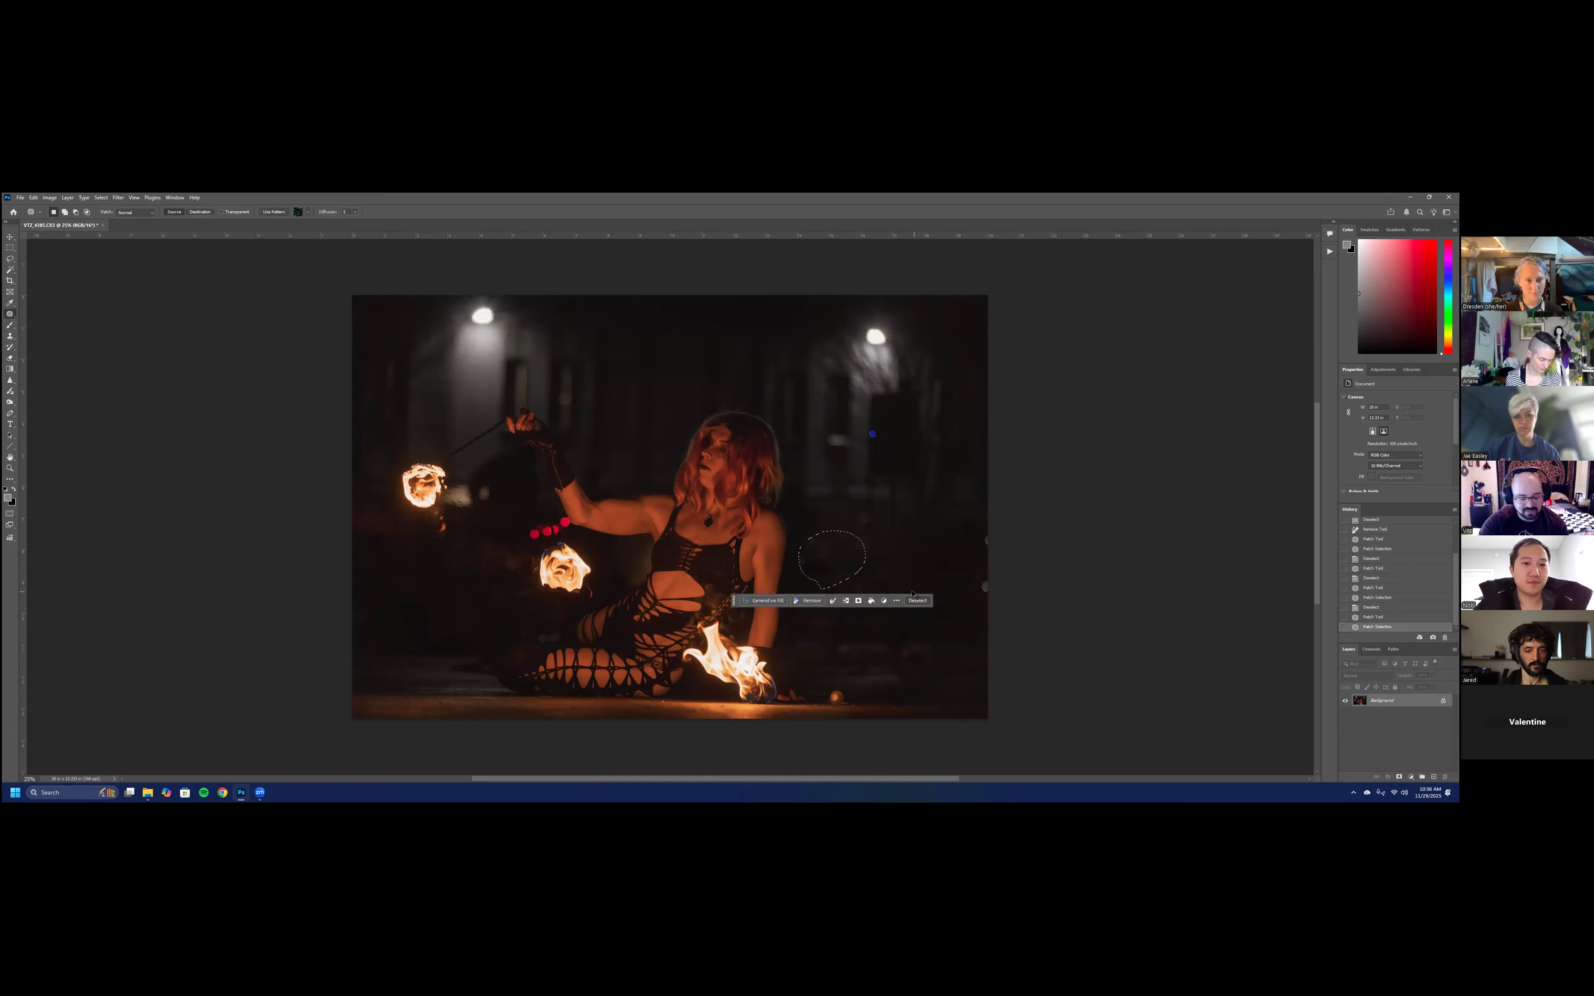
key(ctrl+d)
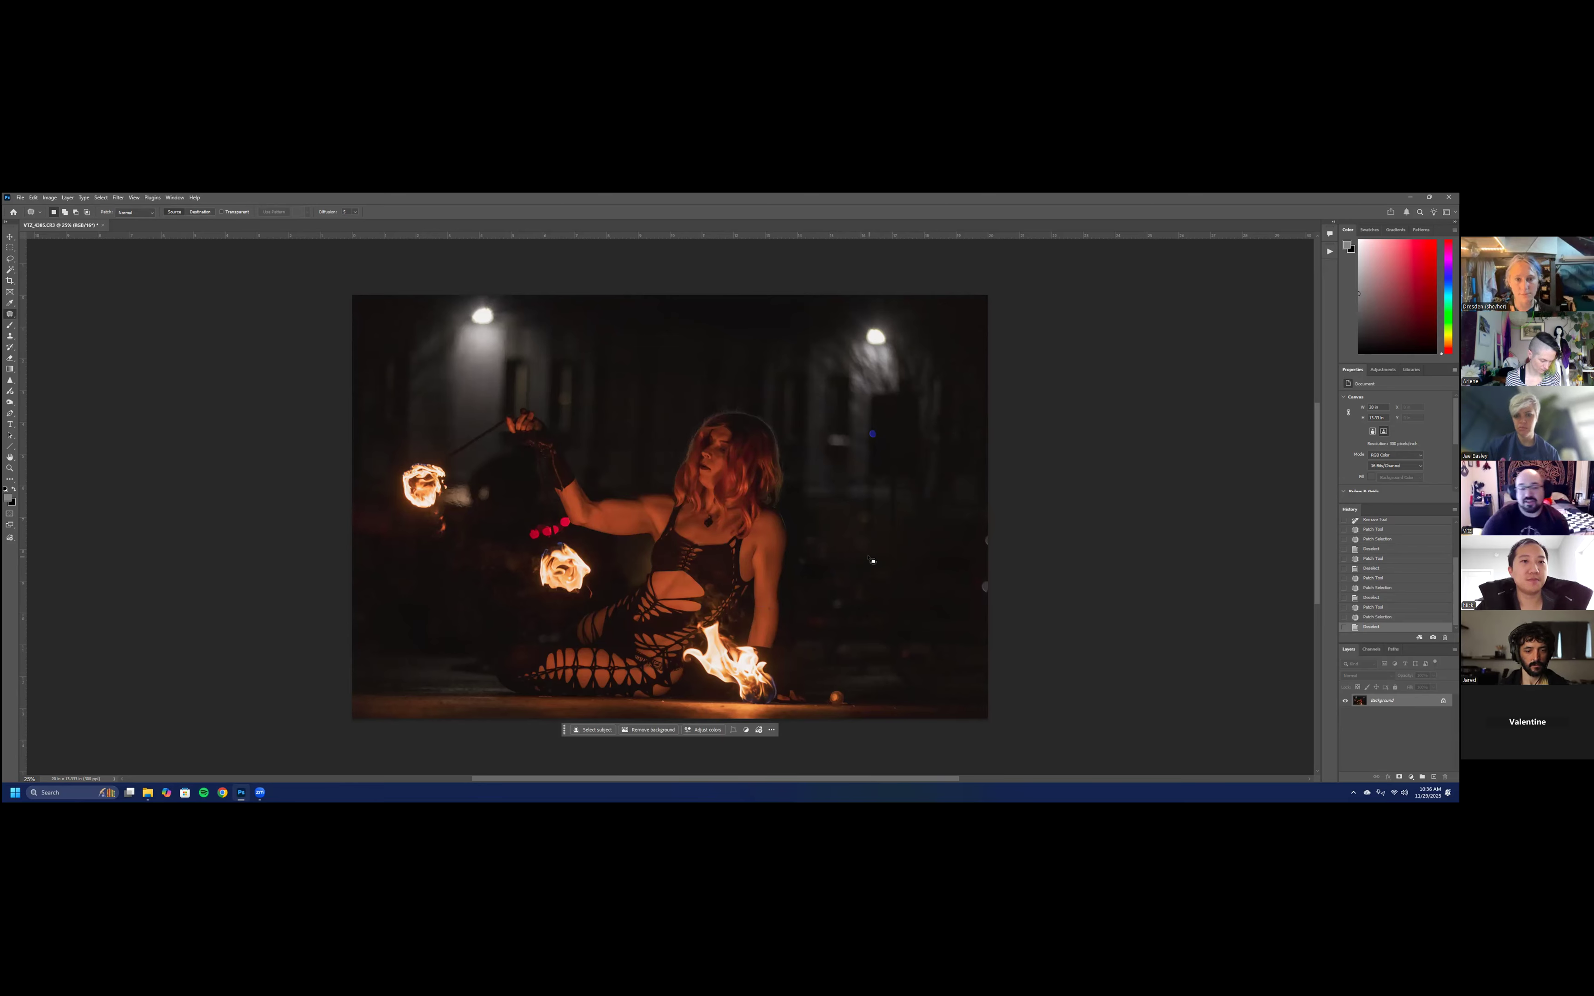
- Lighten the performer's face and hair with the Dodge tool, and compare by undoing the strokes and restoring the last one
click(9, 402)
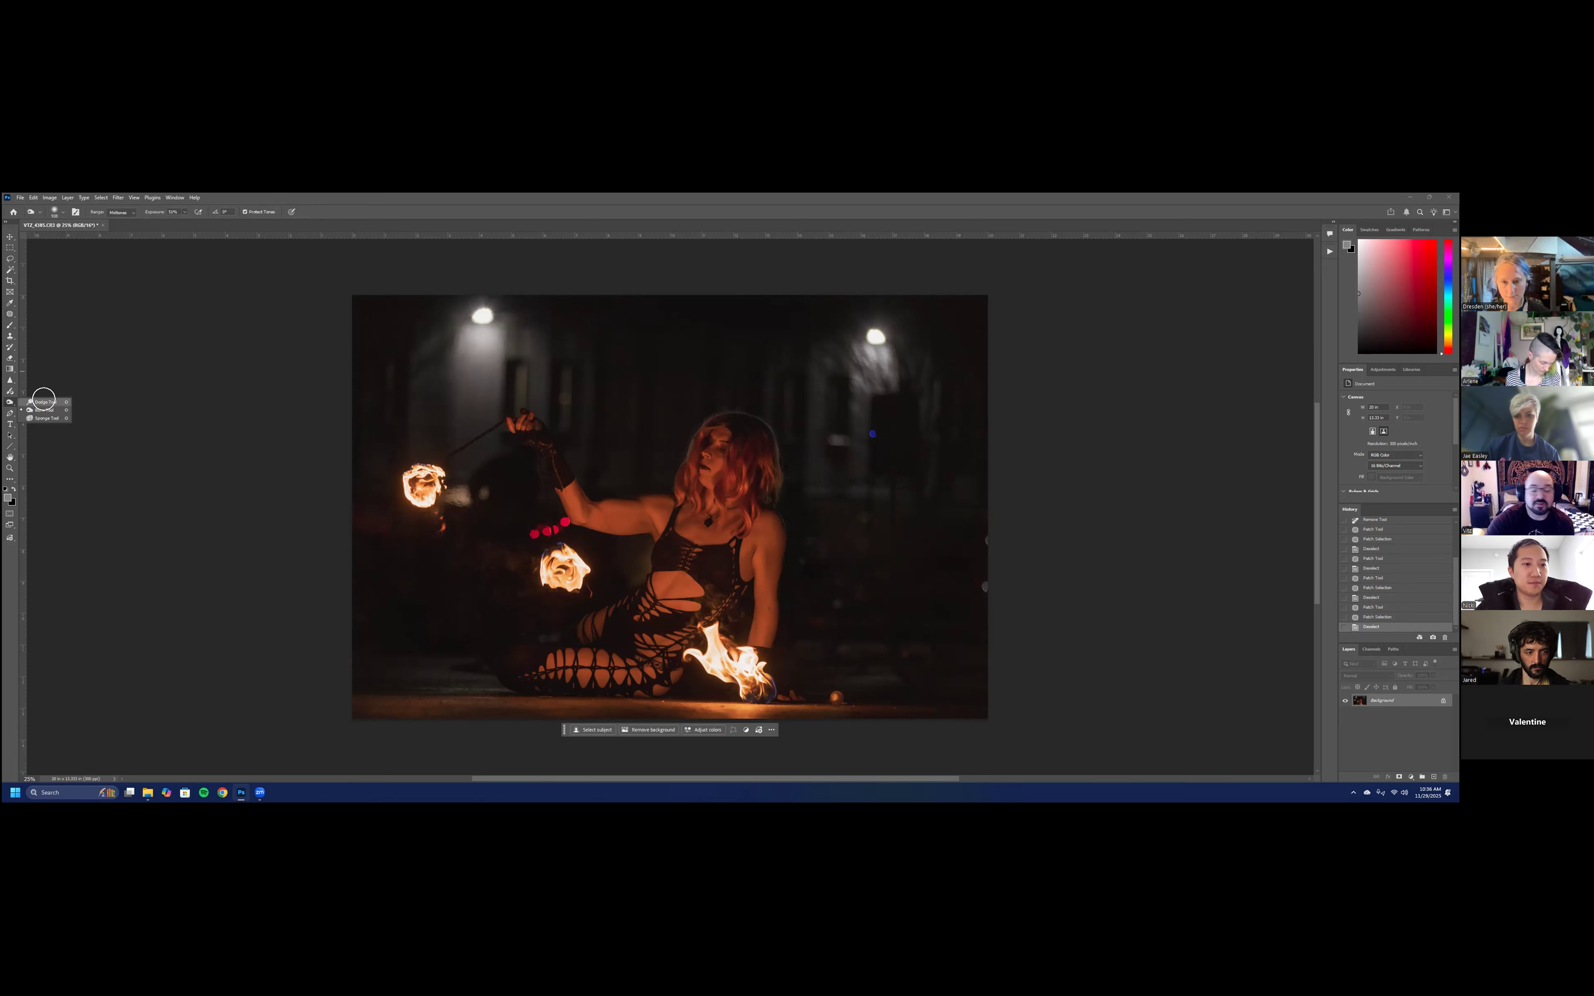
click(46, 401)
mouse_move(718, 464)
mouse_down()
mouse_move(728, 433)
mouse_move(702, 490)
mouse_move(718, 421)
mouse_move(701, 490)
mouse_move(783, 461)
mouse_up()
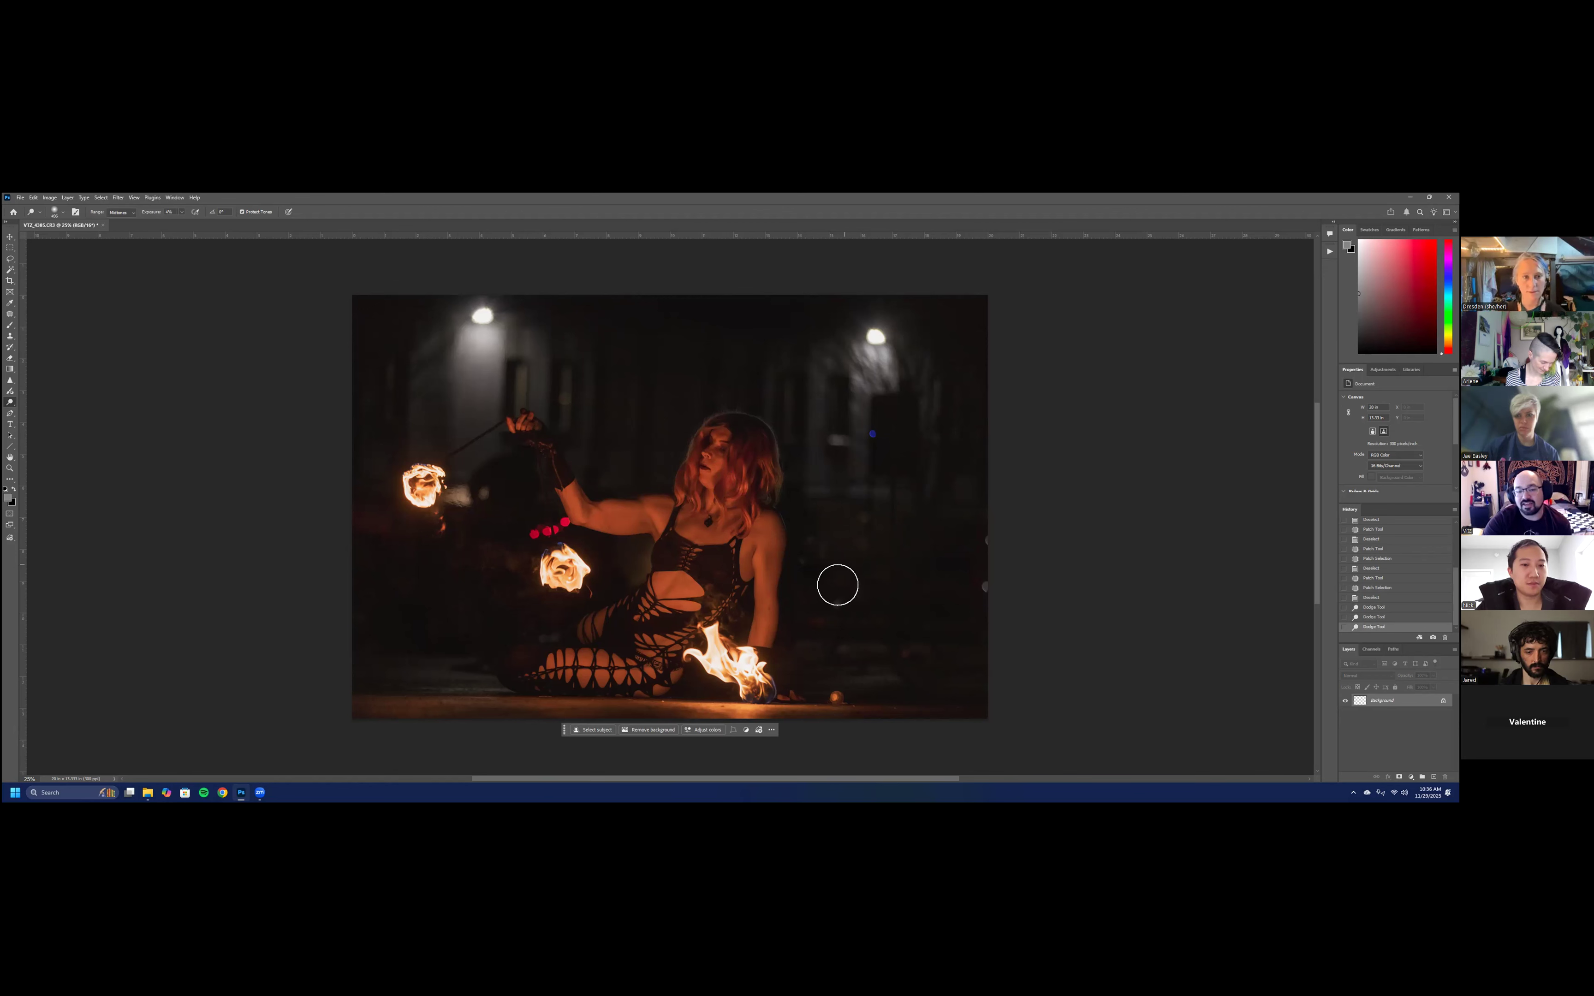
key(ctrl+z)
key(ctrl+z)
key(ctrl+z)
click(1392, 627)
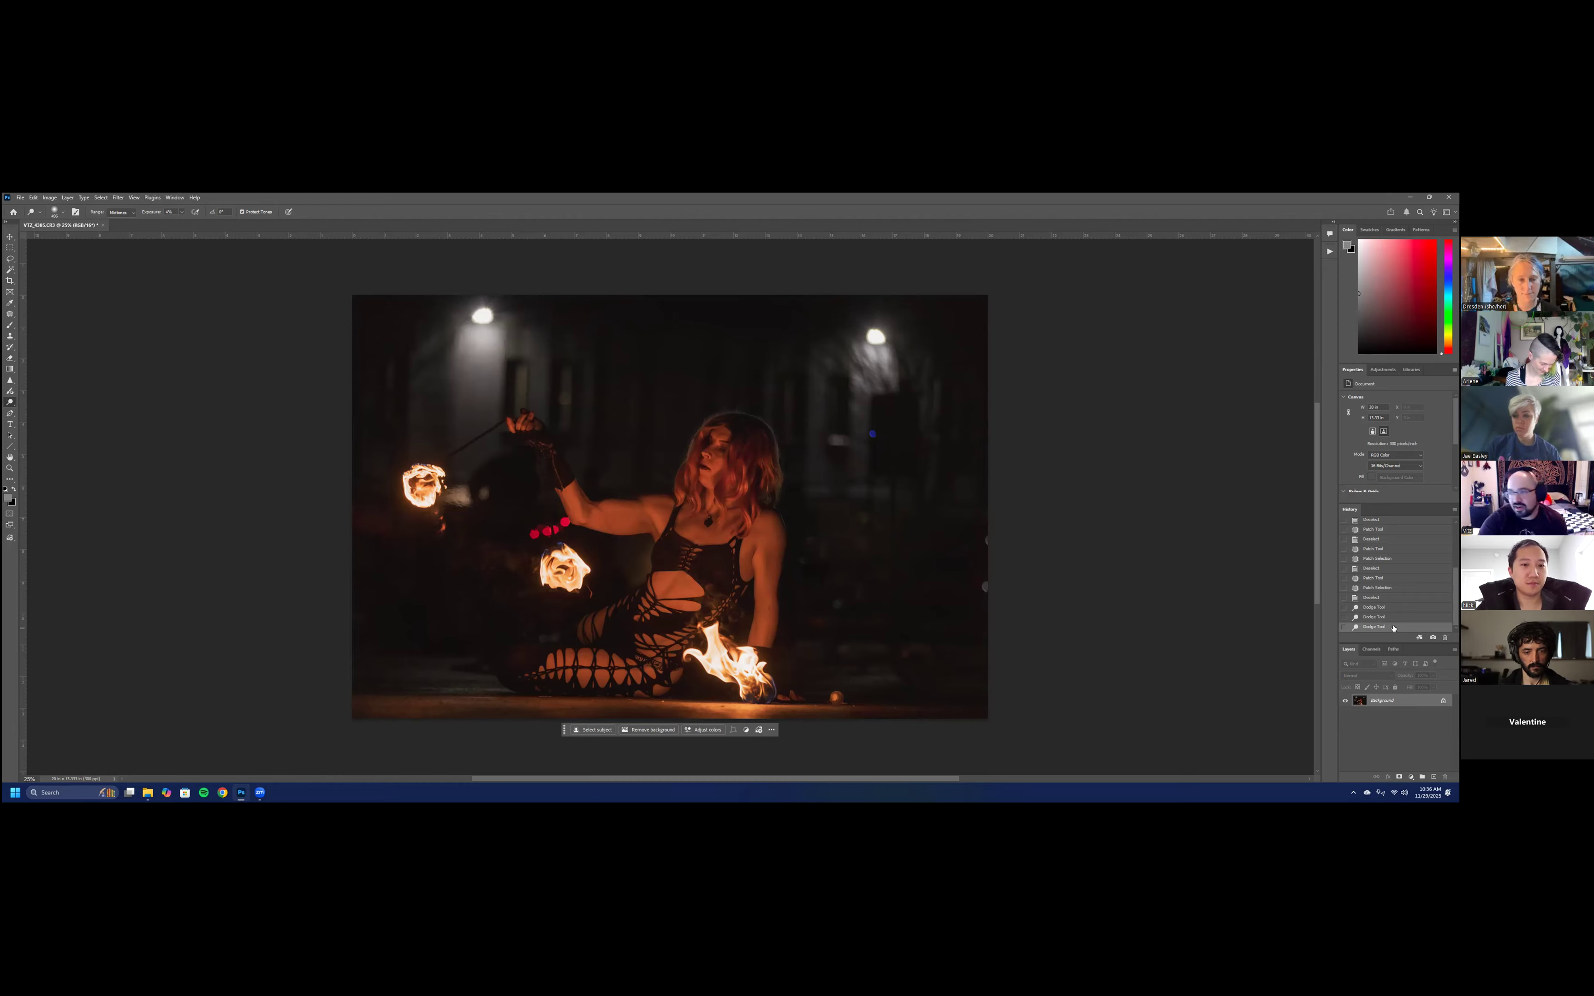
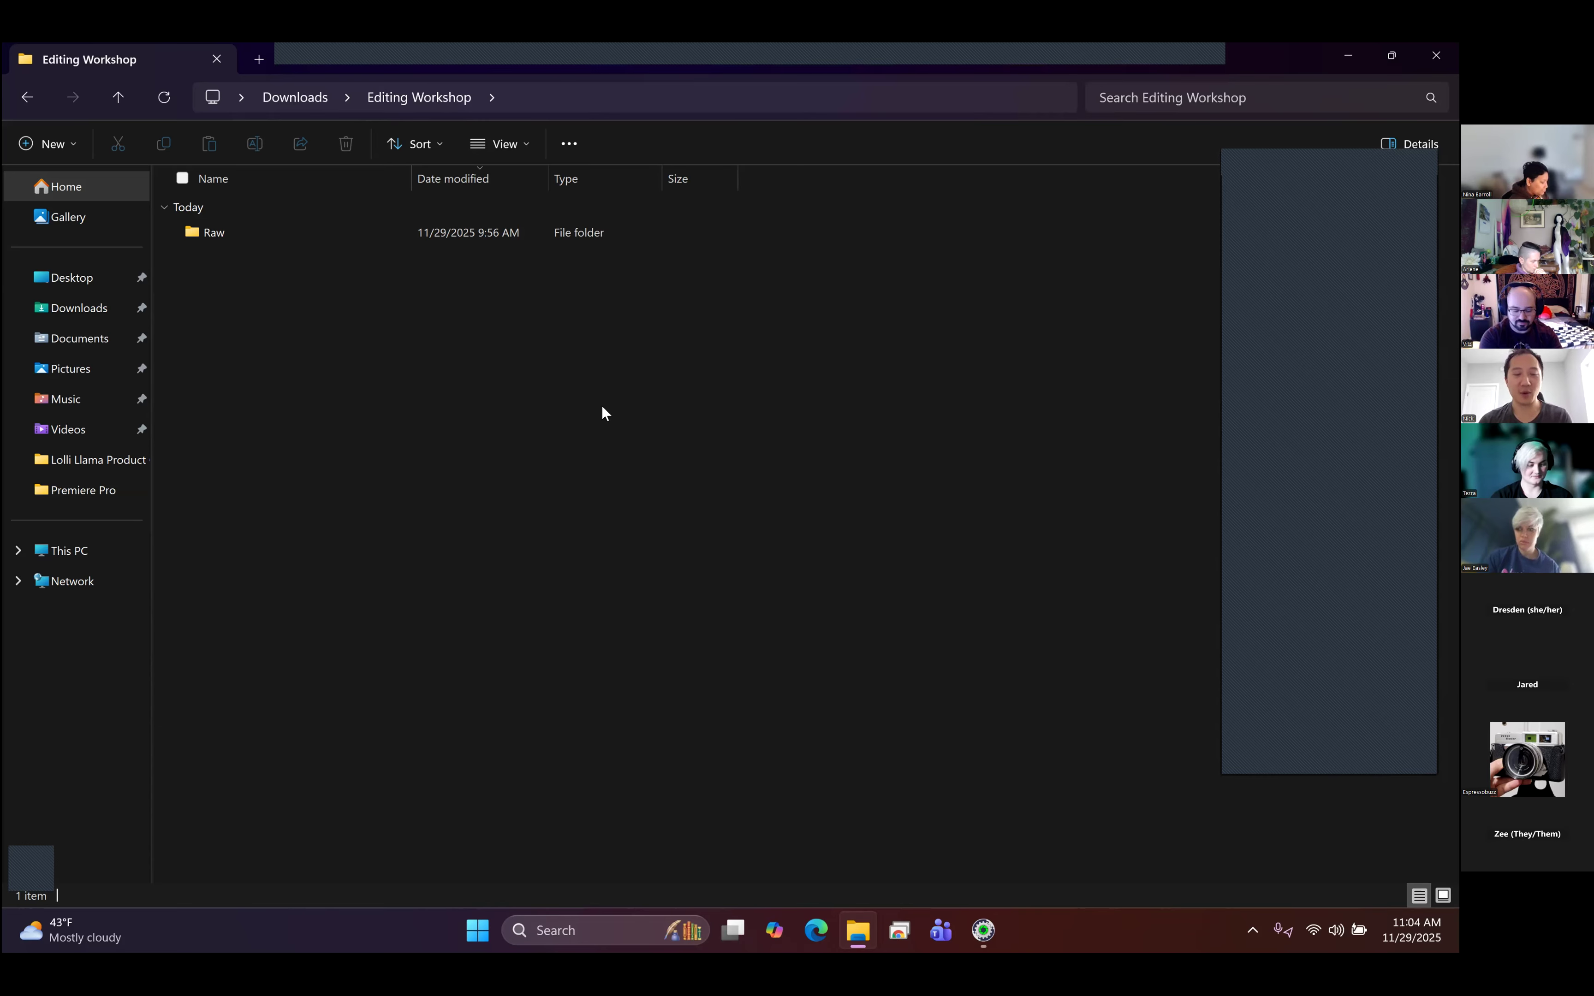
- Look through the raw files in the Raw folder, and return to the Editing Workshop folder
double_click(239, 244)
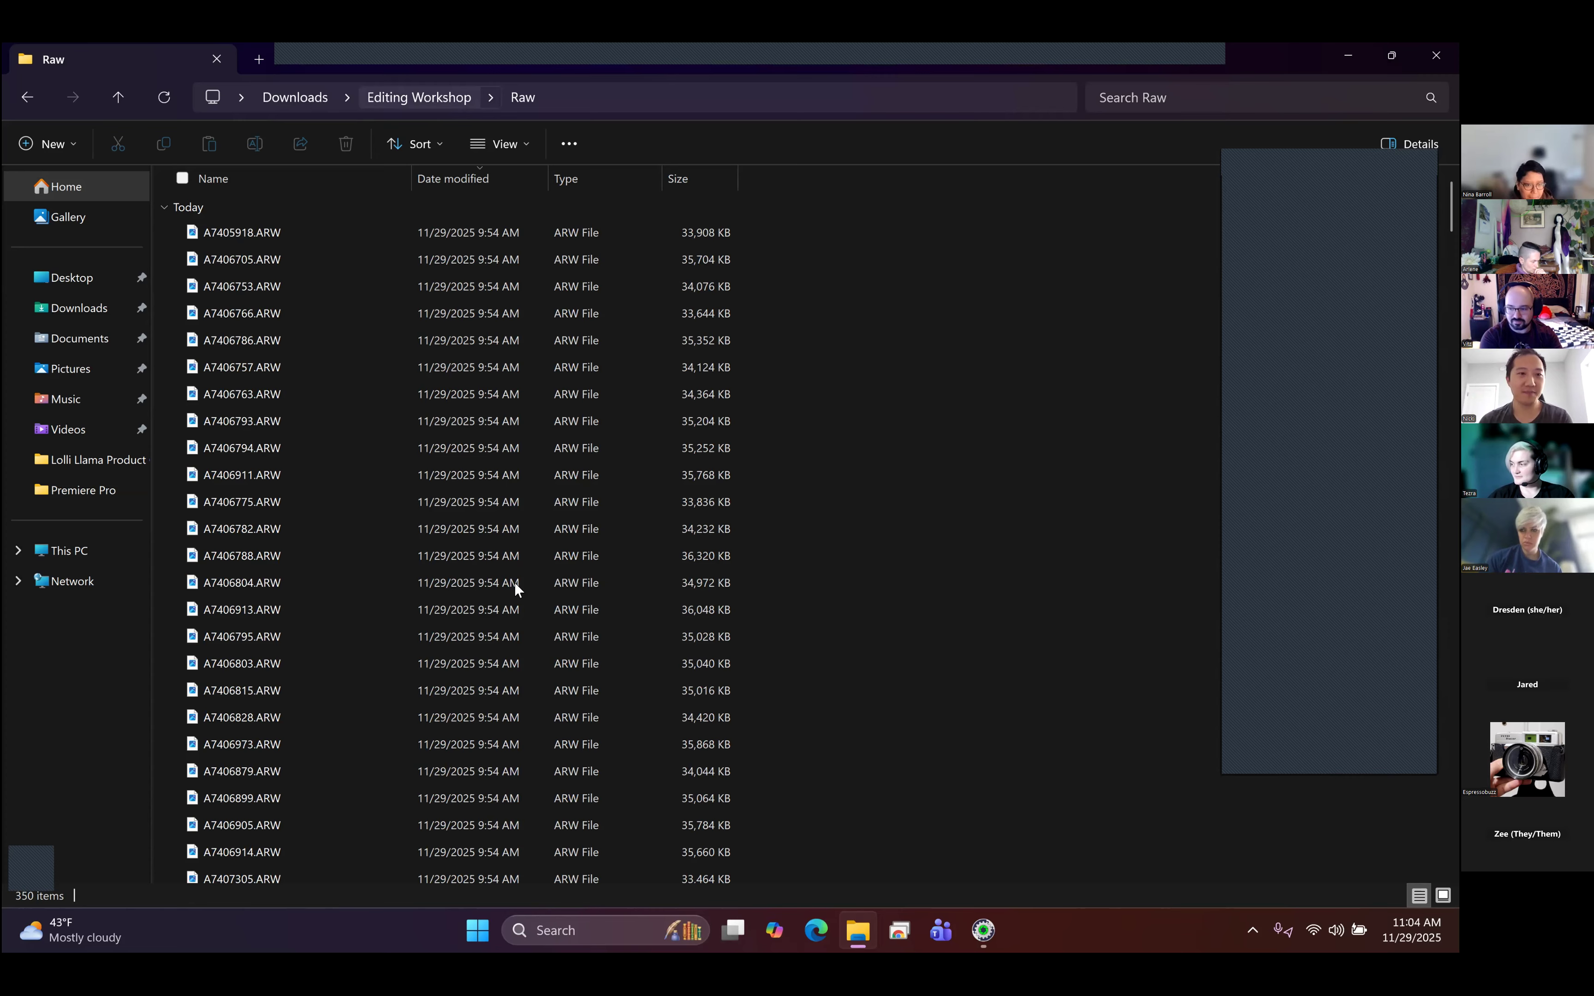
key(alt+Up)
click(287, 253)
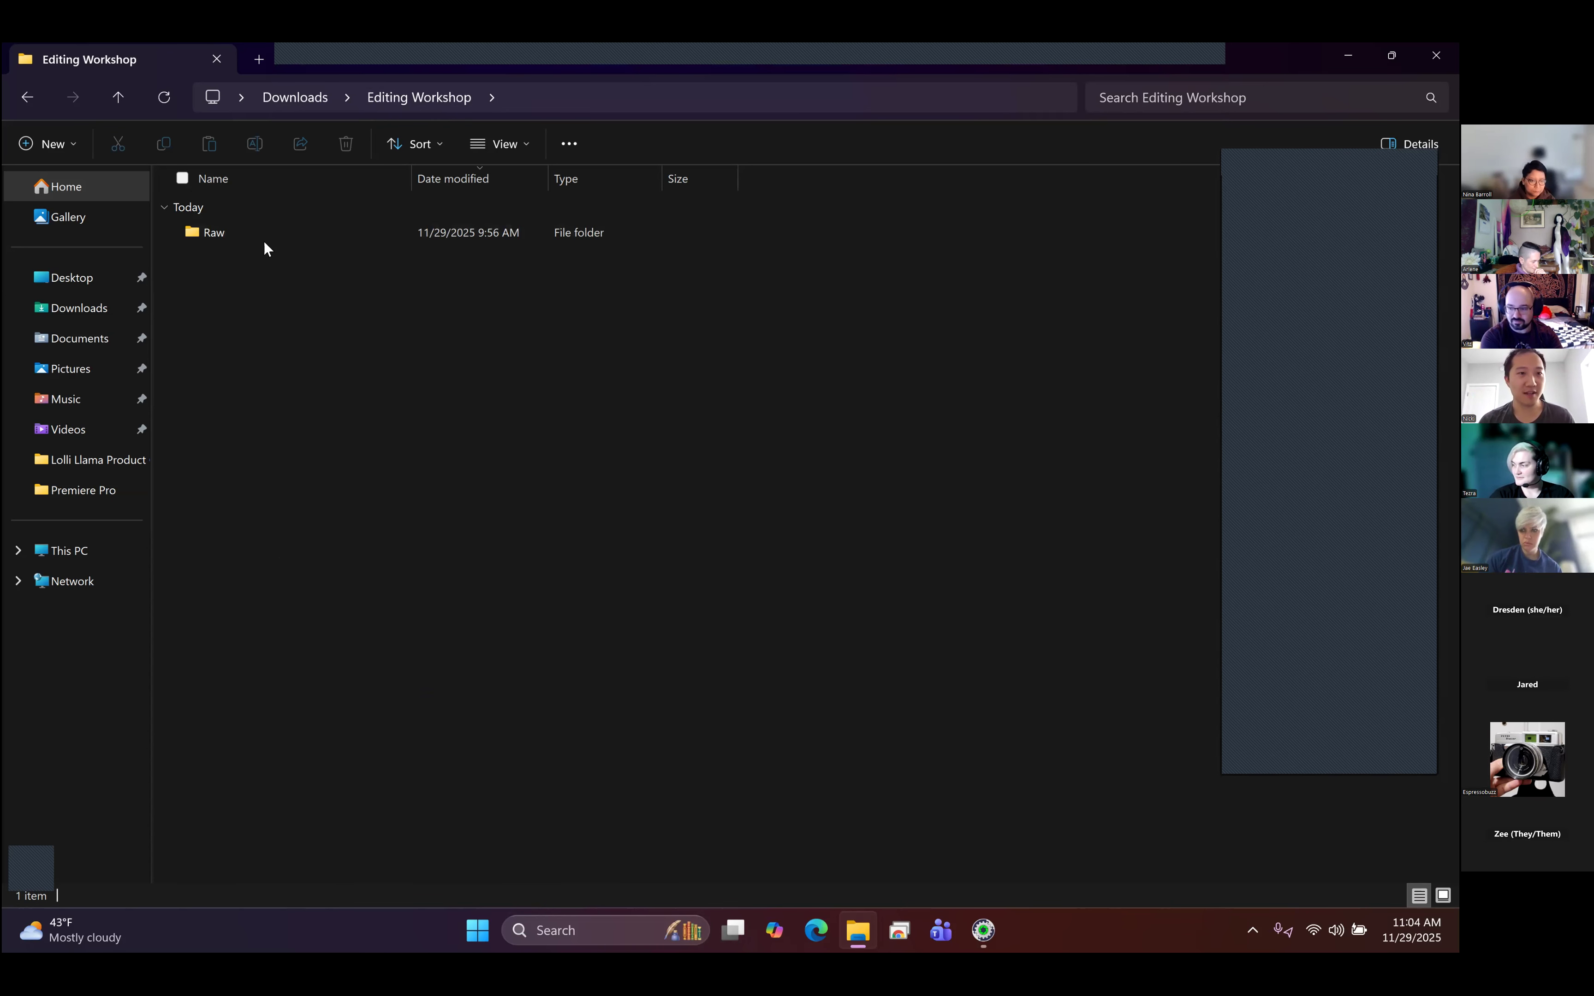
mouse_move(263, 242)
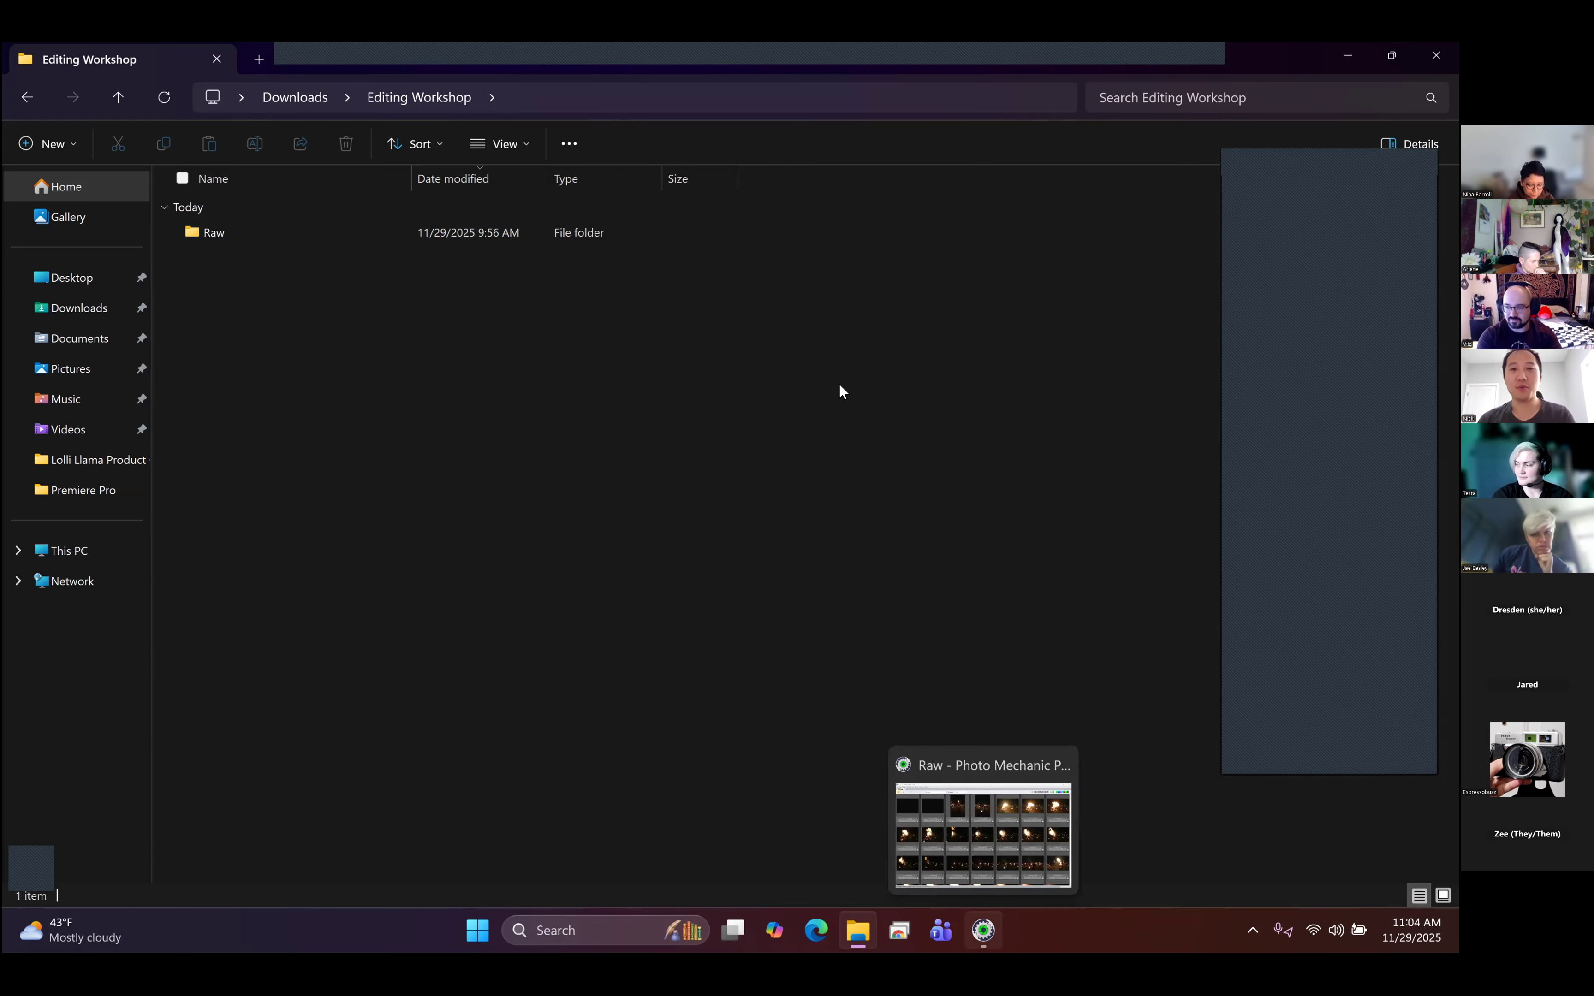
- Switch to Photo Mechanic Plus and open the first photo, A7405792.ARW, in the preview
key(alt+Tab)
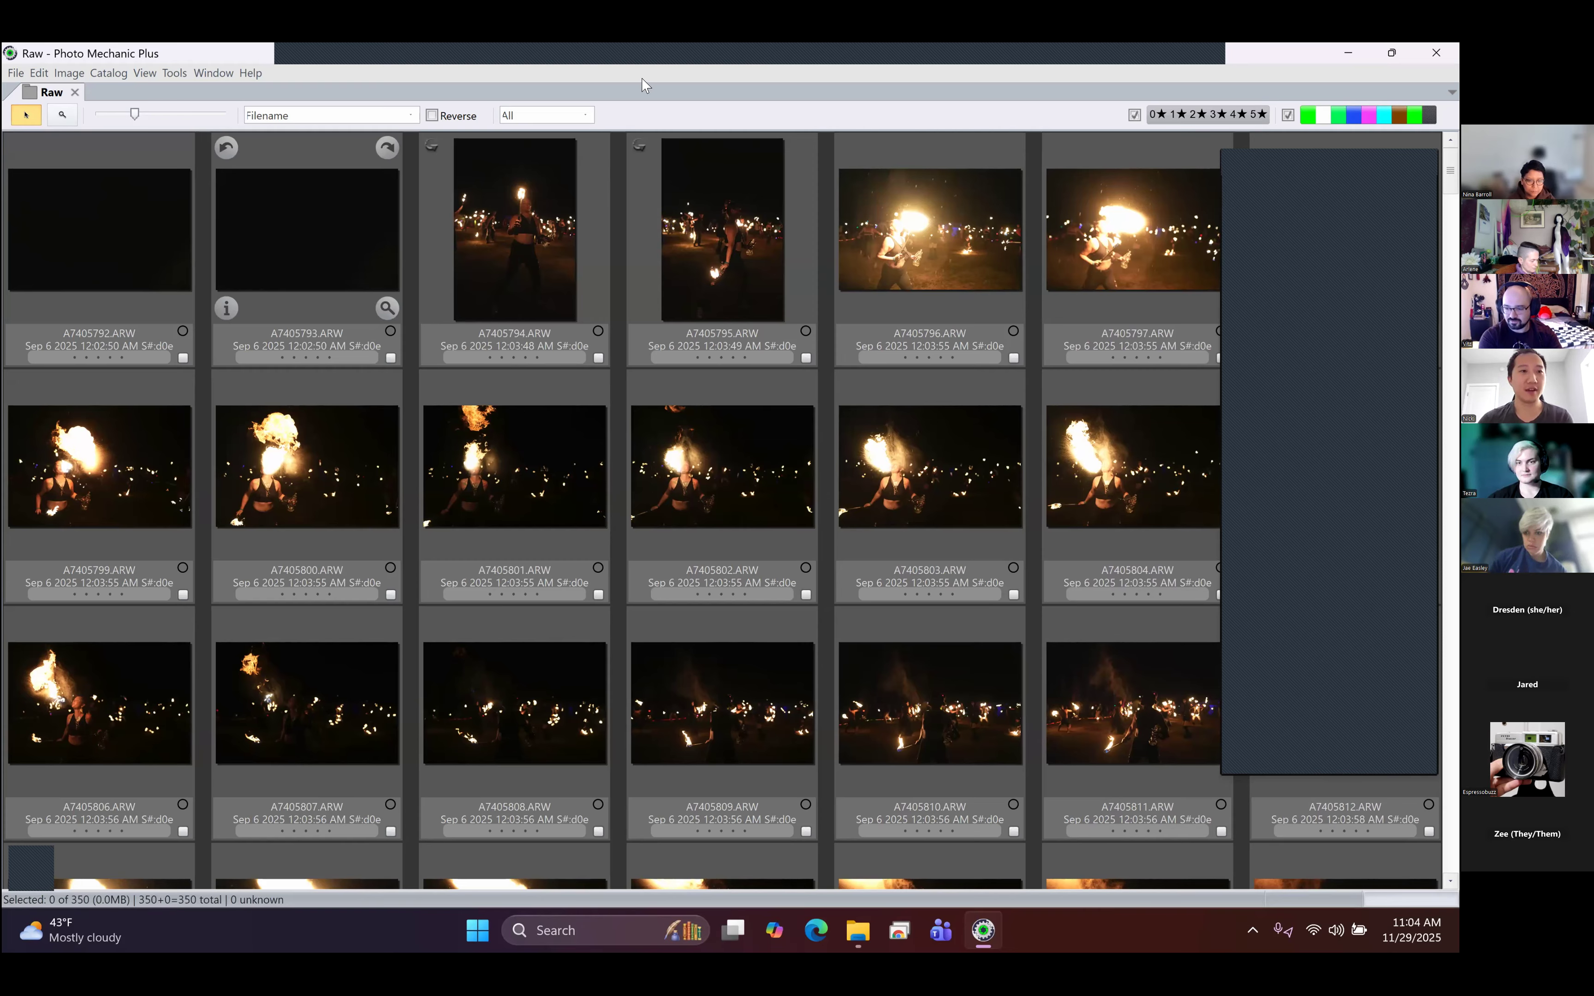
mouse_move(105, 262)
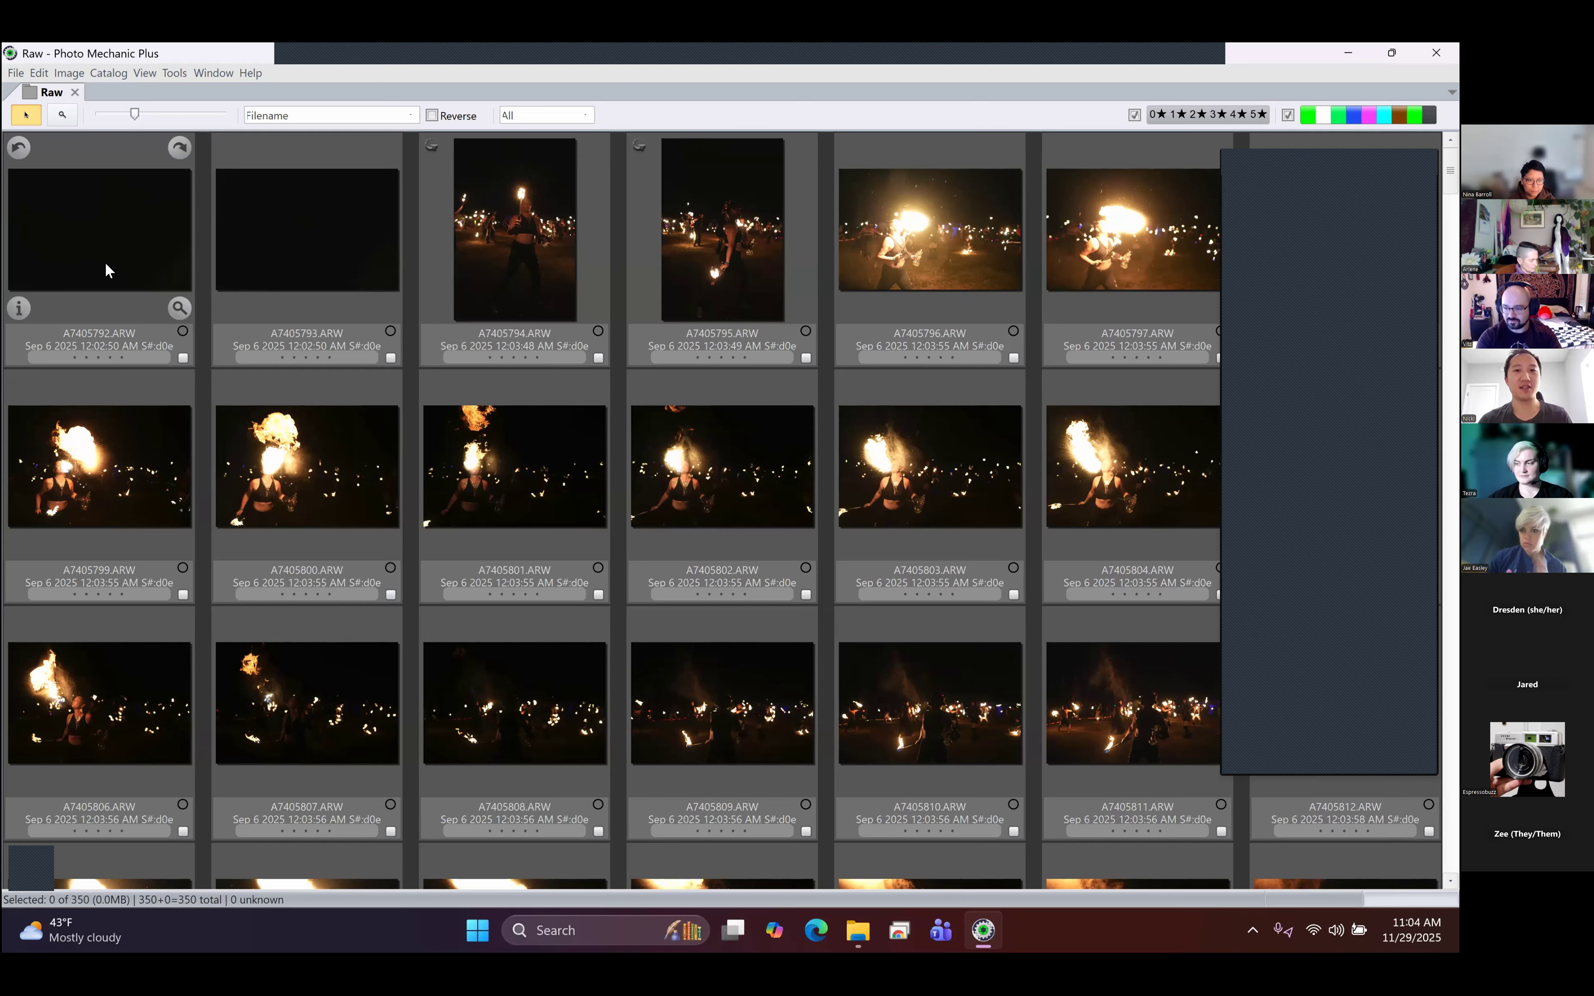
double_click(106, 264)
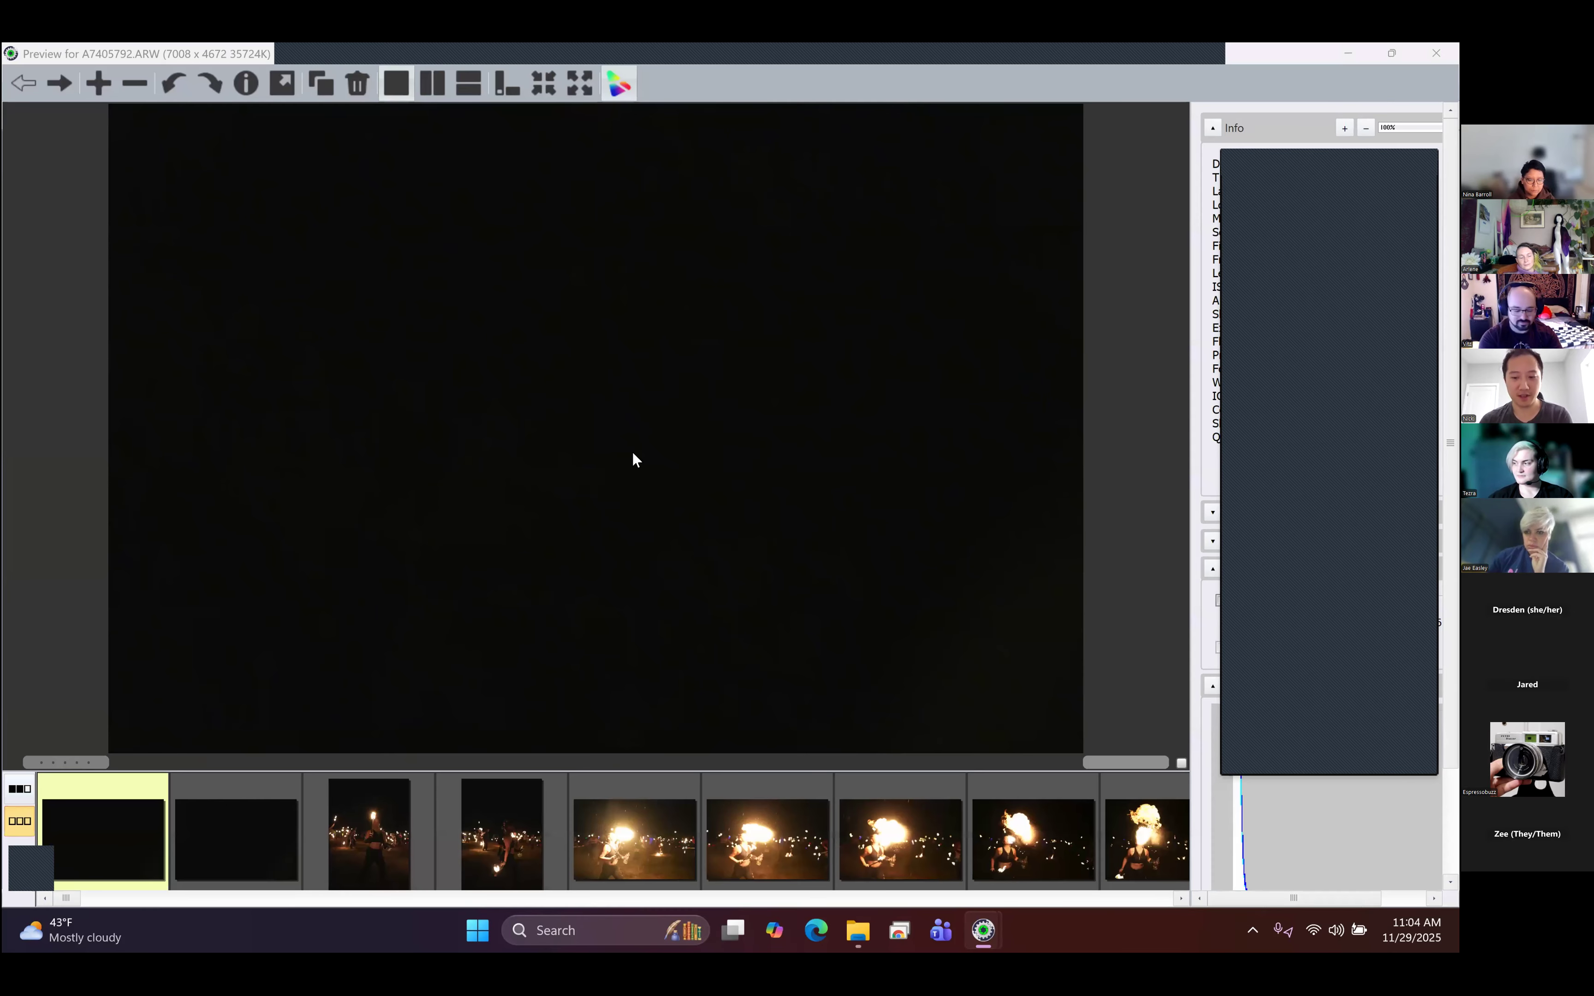
- Go through the opening photos one by one in the preview, as far as A7405799.ARW
key(Right)
key(Right)
key(Right)
key(Right)
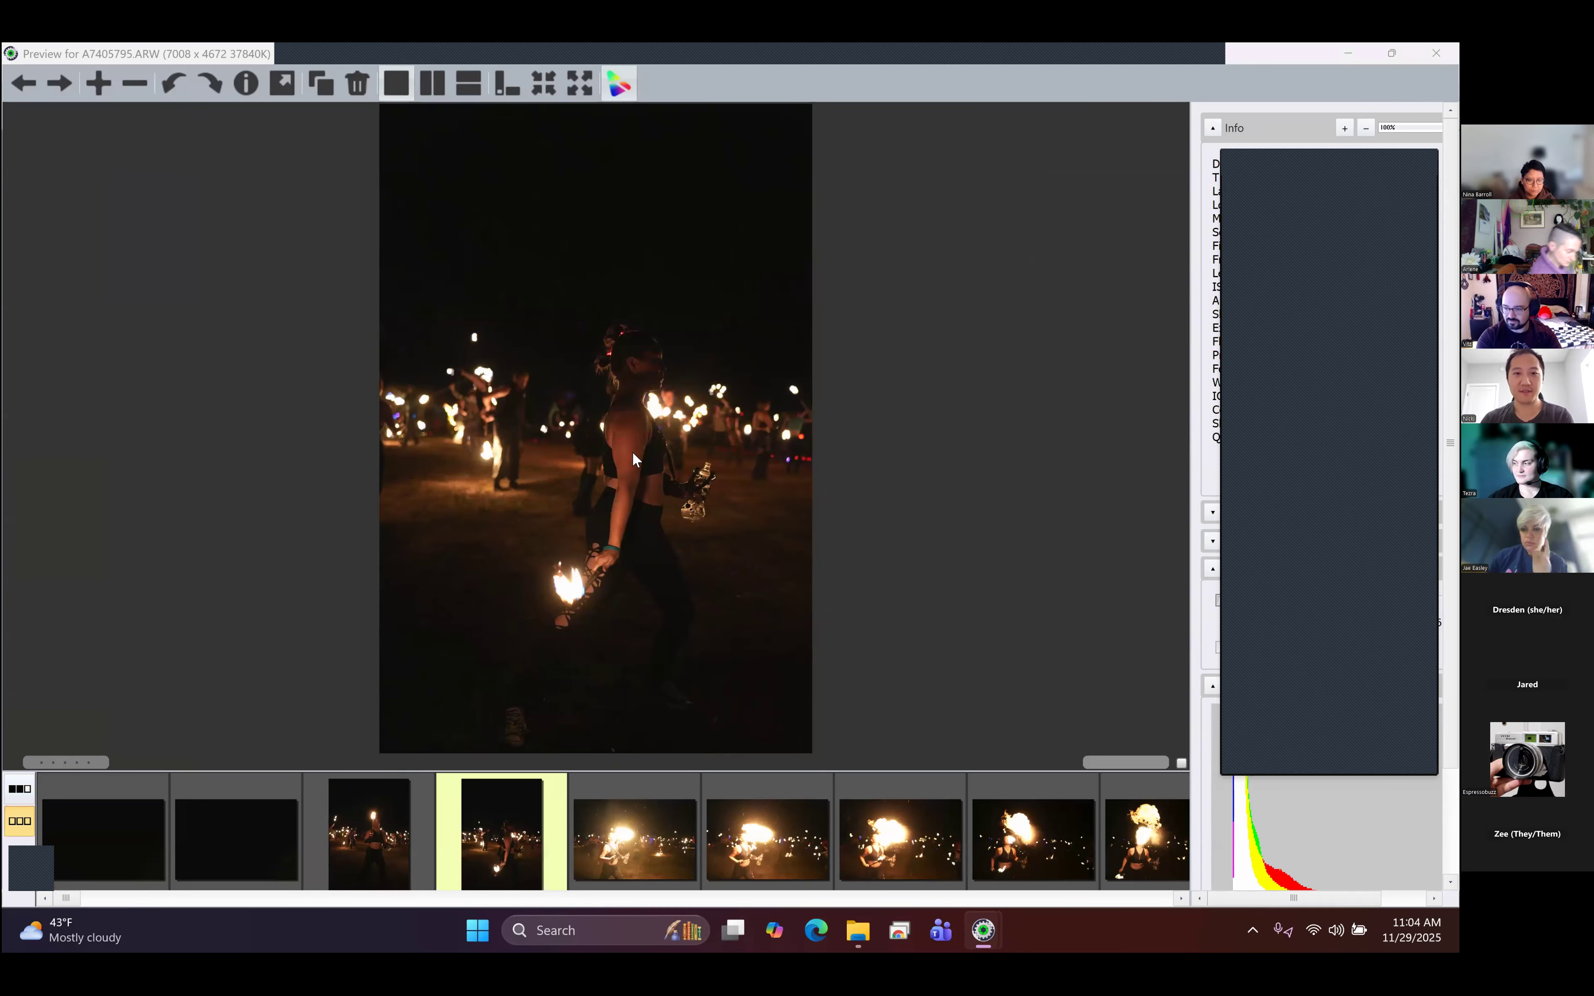
key(Right)
key(Right)
key(Right)
key(Right)
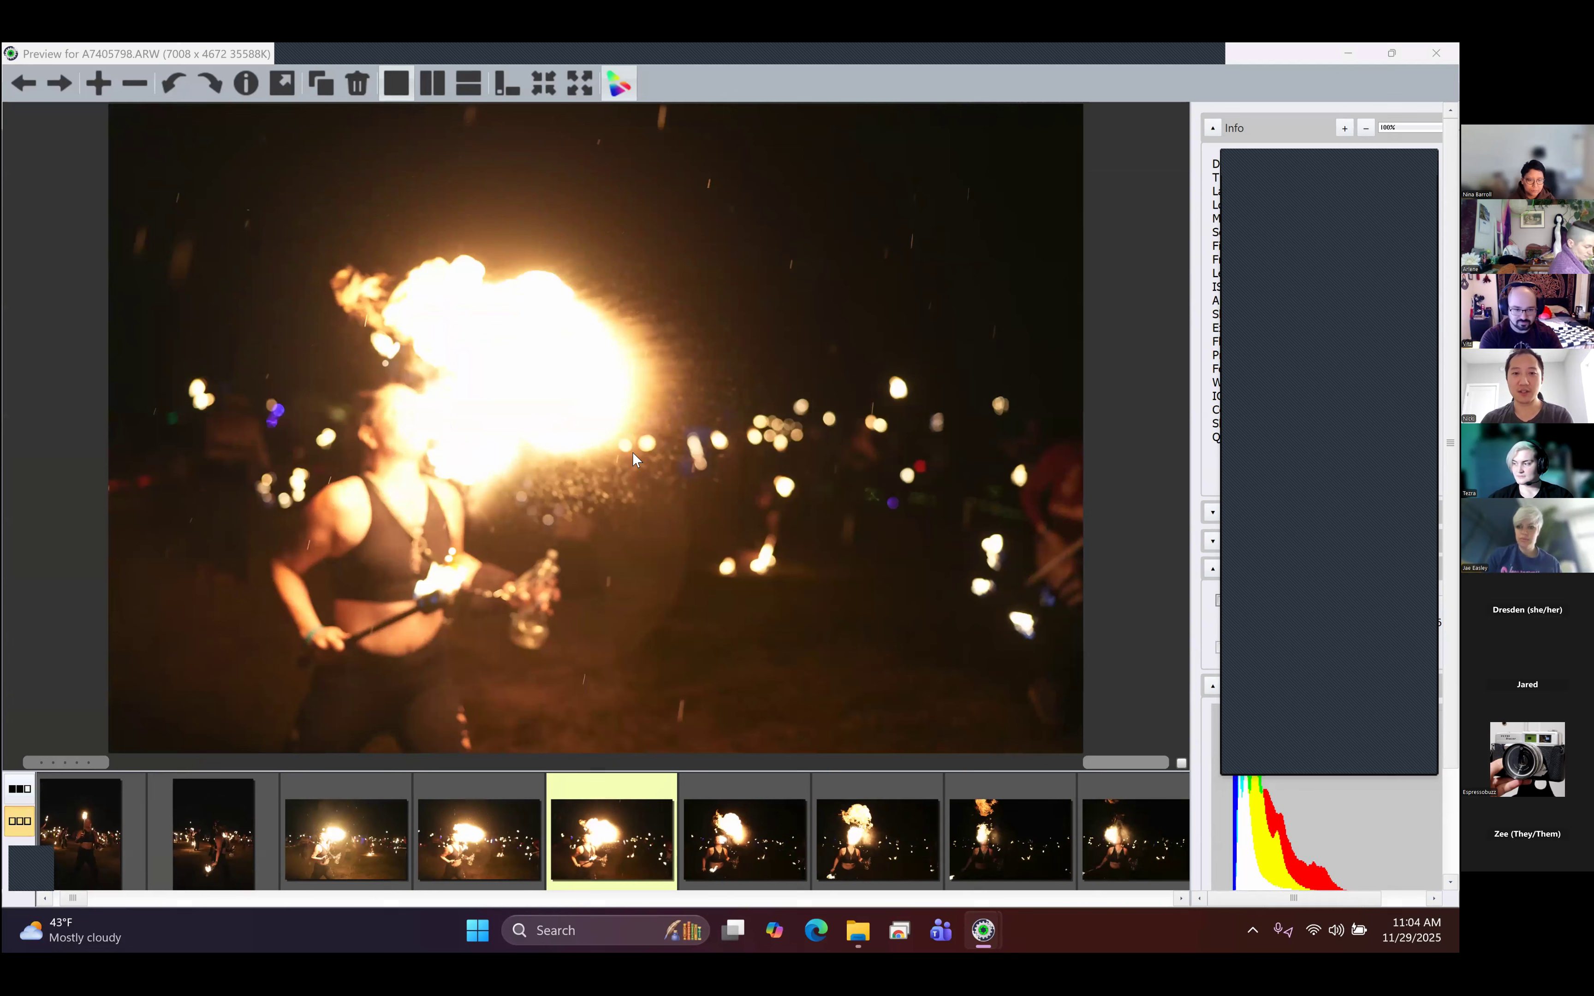
key(Left)
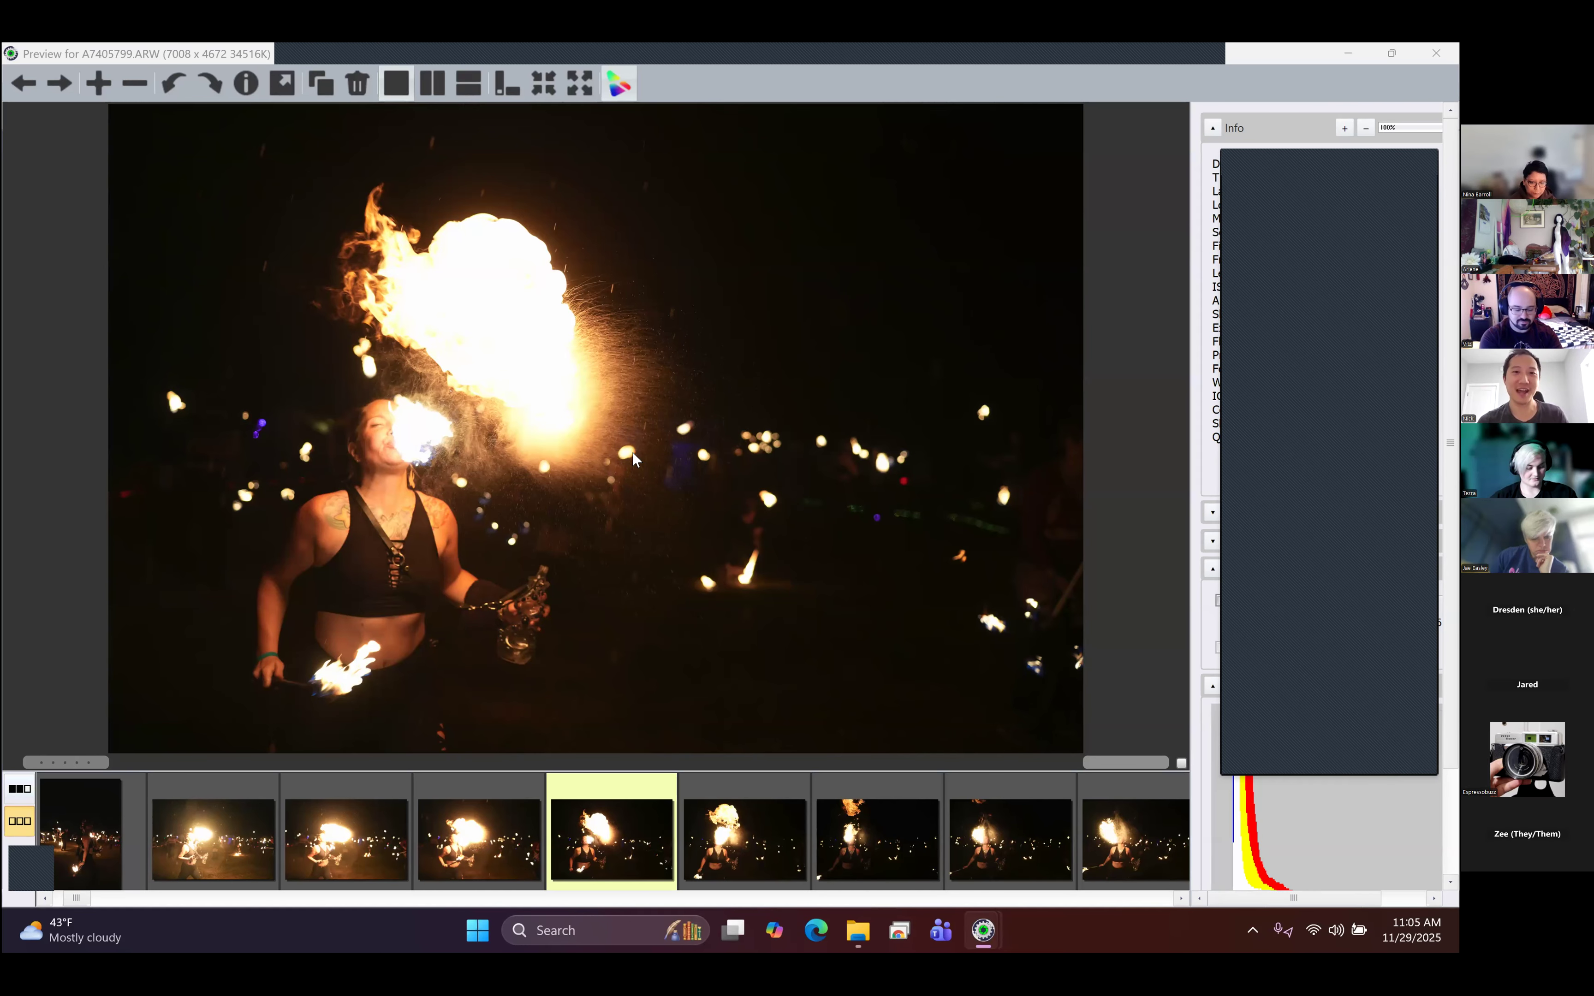
- Compare A7405799.ARW with the neighbouring fire-breathing frames, and go back to A7405797.ARW
key(Left)
key(Left)
key(Right)
key(Right)
key(Right)
key(Right)
key(Left)
key(Left)
key(Right)
key(Right)
key(Left)
key(Left)
key(Left)
key(Left)
key(Right)
key(Right)
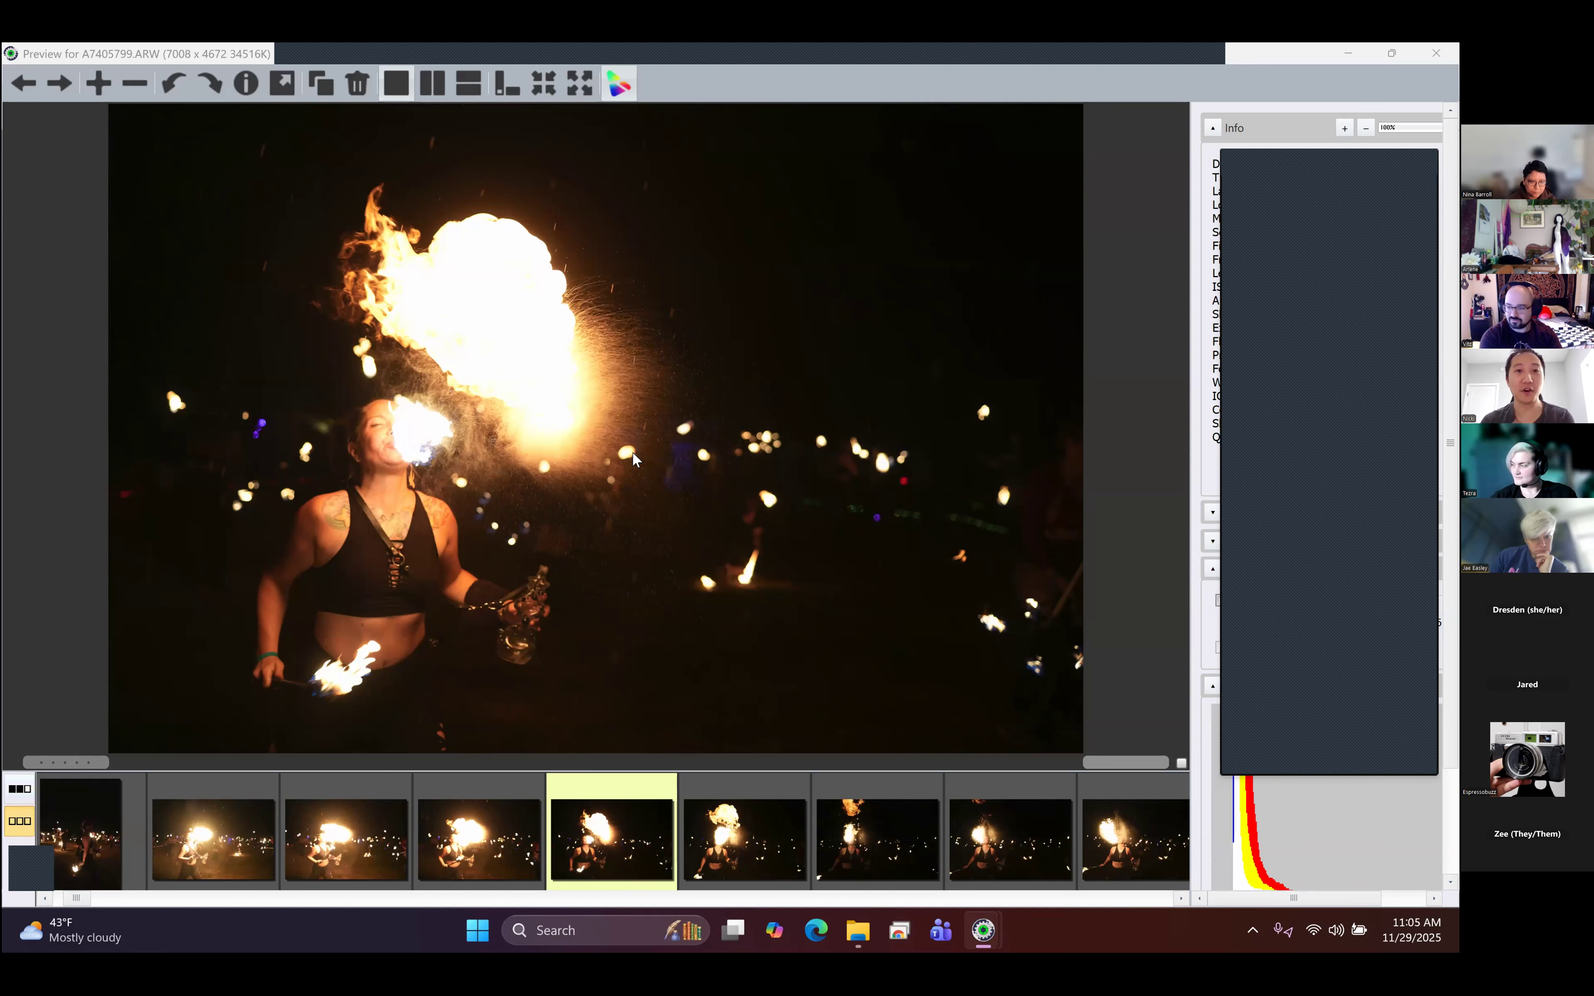
key(Right)
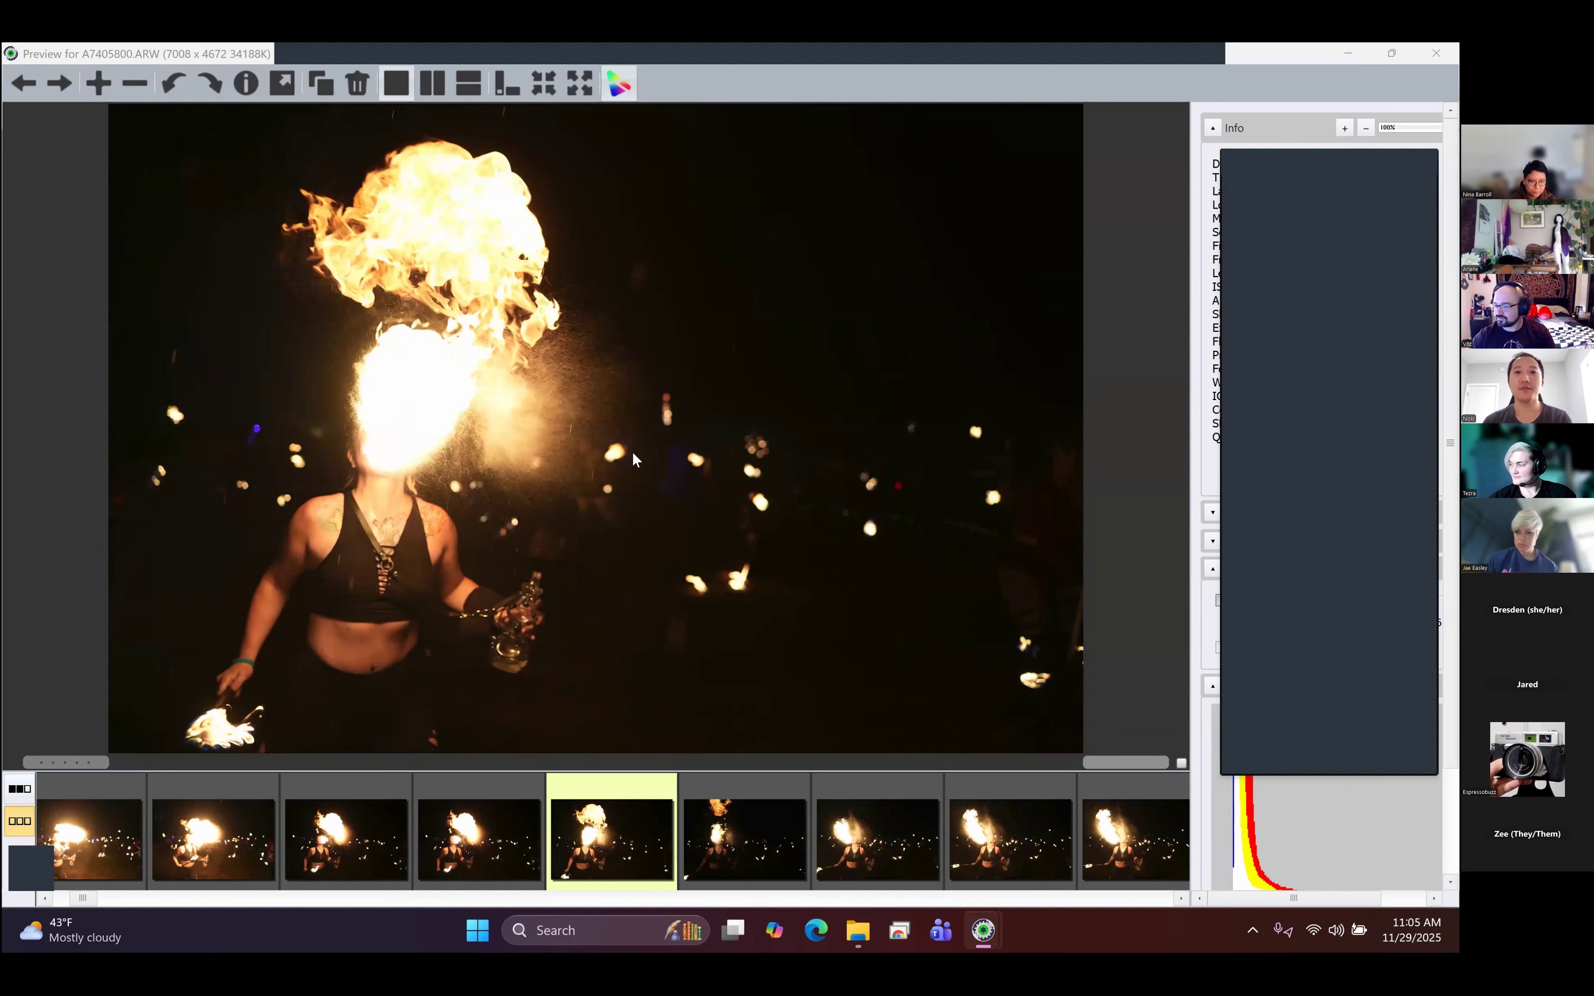
key(Left)
key(Left)
key(Left)
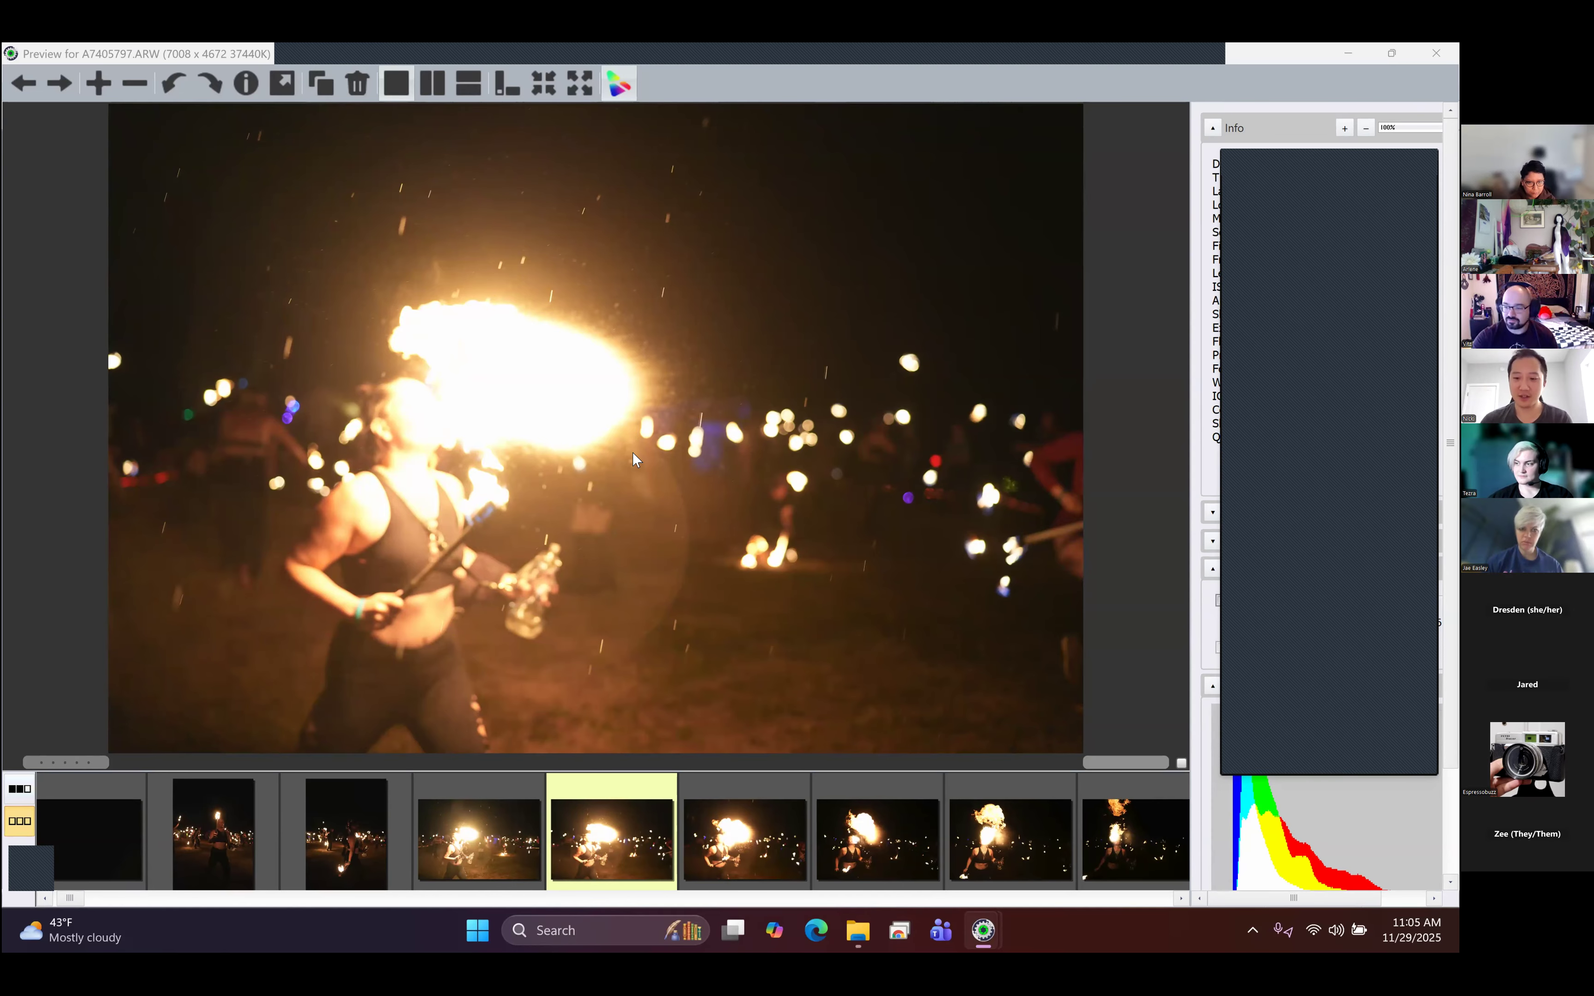
- Compare the bright early frames A7405796.ARW and A7405797.ARW with the other shots of the same burst
key(Right)
key(Right)
key(Right)
key(Right)
key(Right)
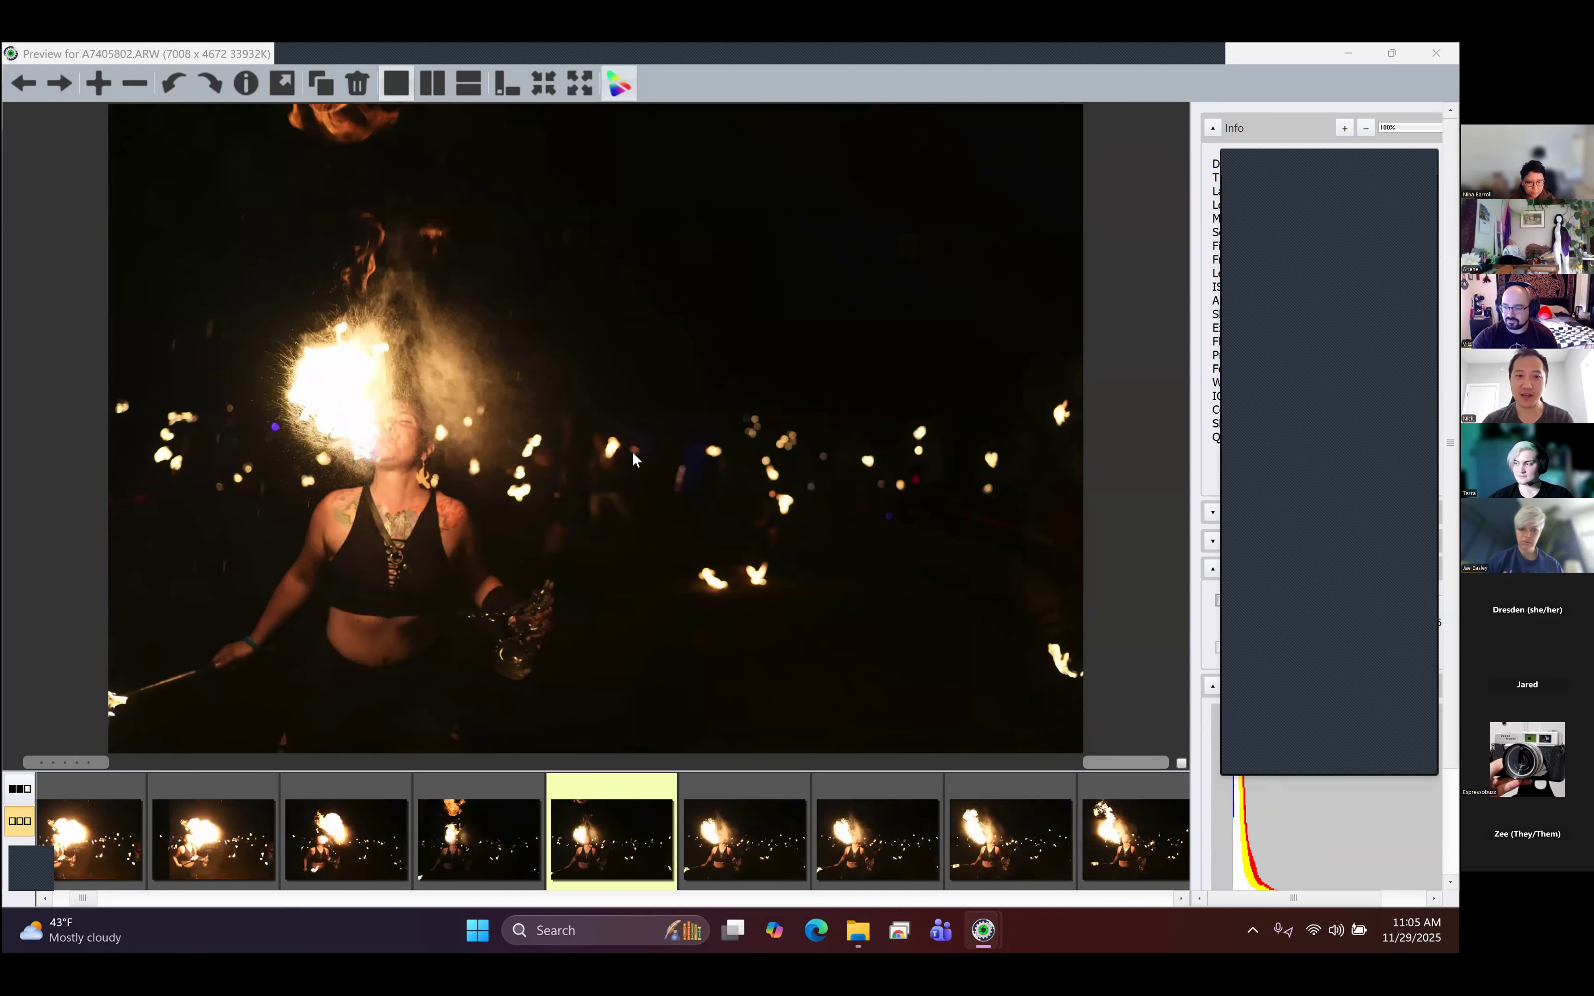
key(Left)
key(Left)
key(Left)
key(Left)
key(Left)
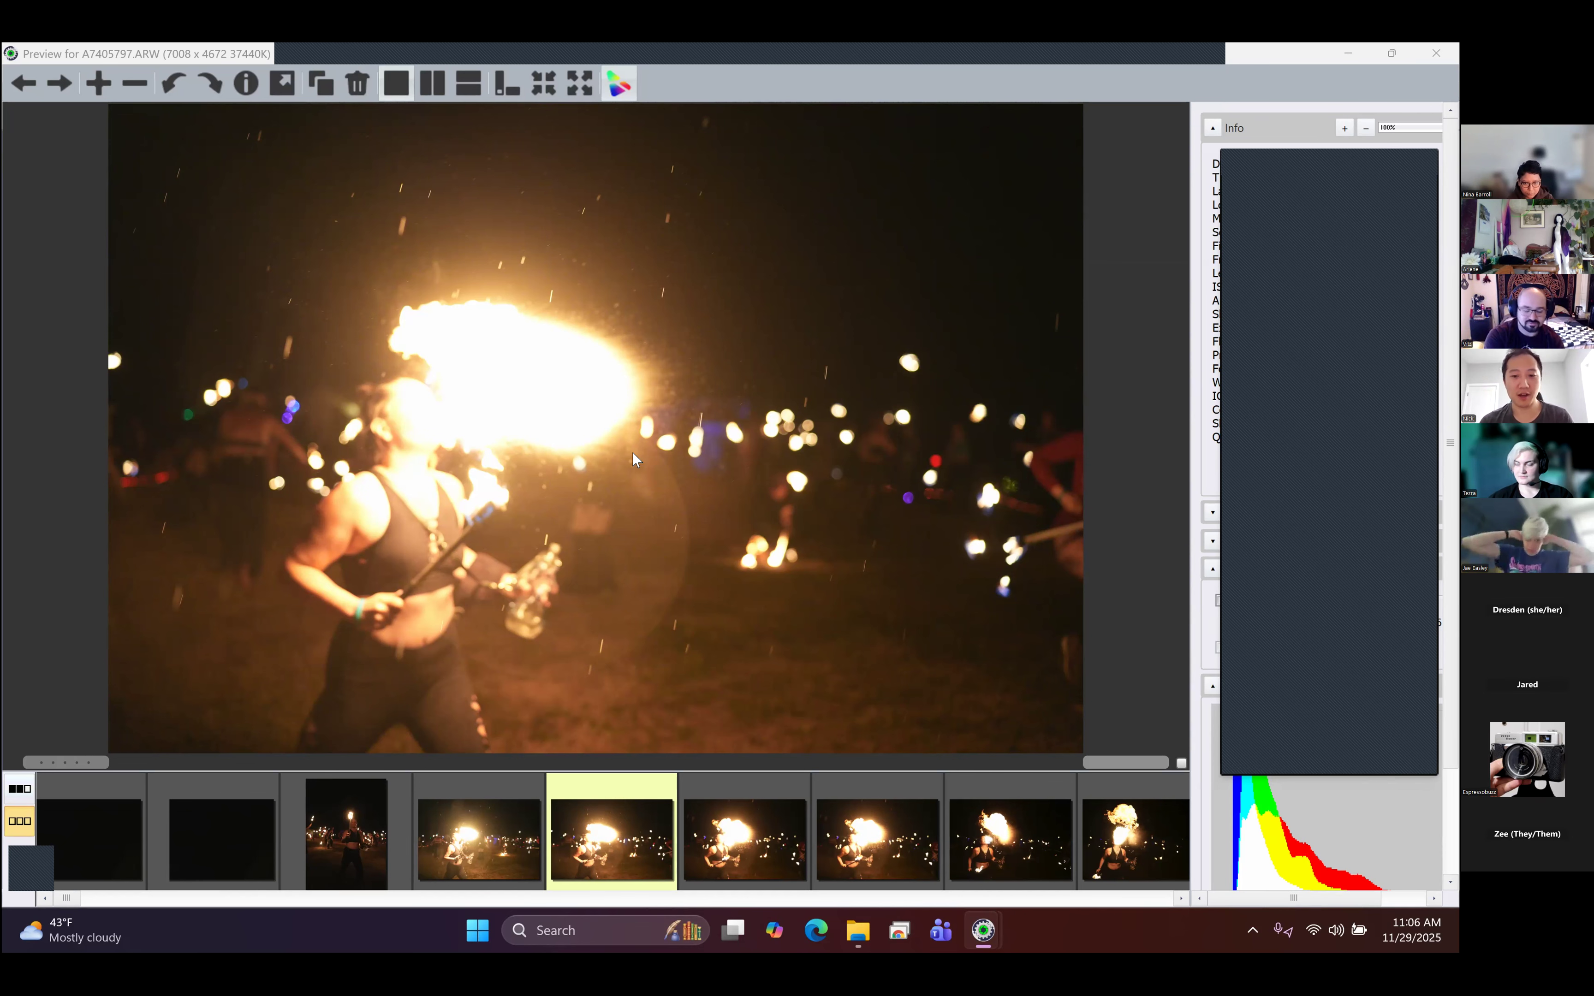
key(Left)
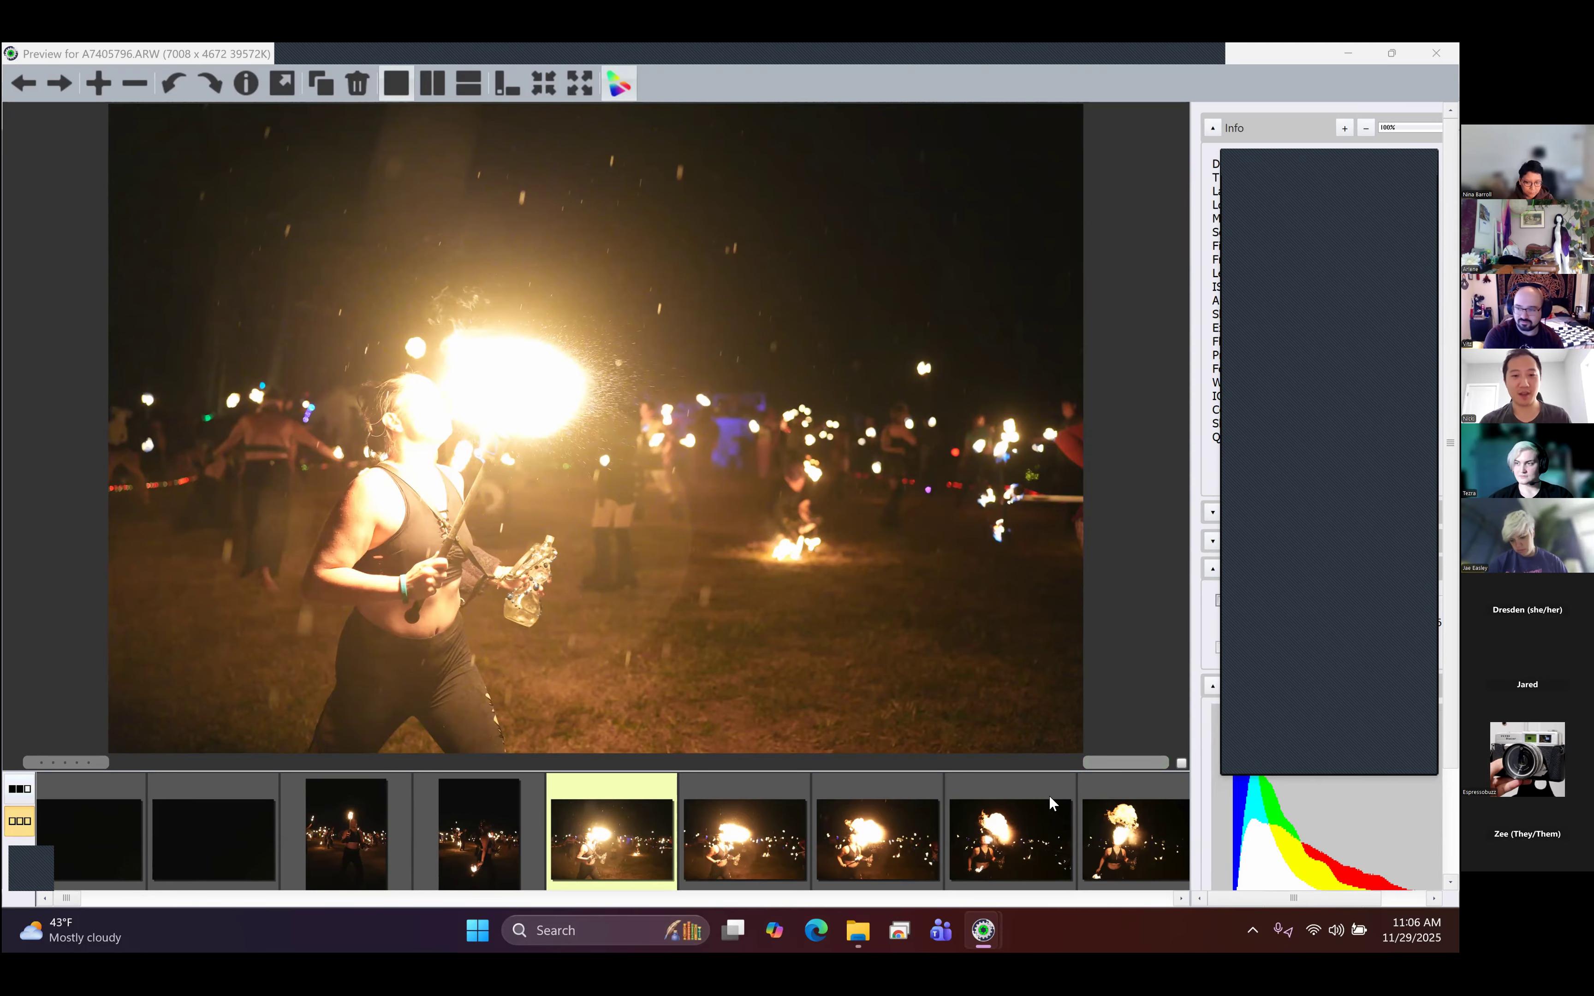
key(Right)
key(Left)
key(Left)
key(Left)
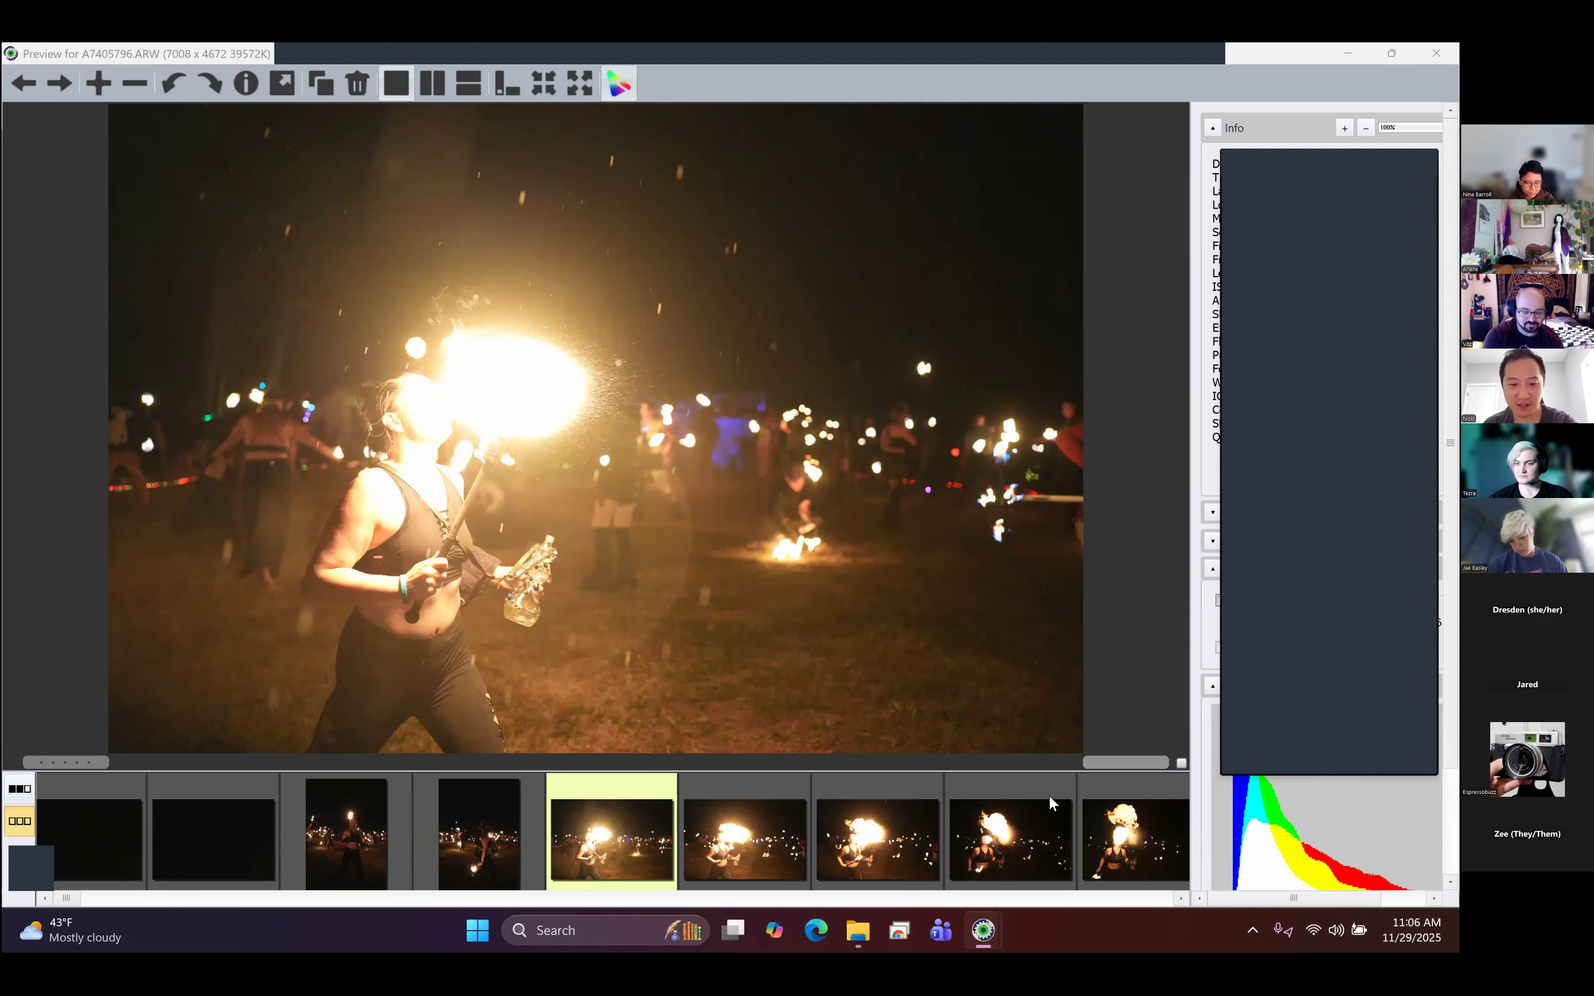
key(Right)
key(Right)
key(Right)
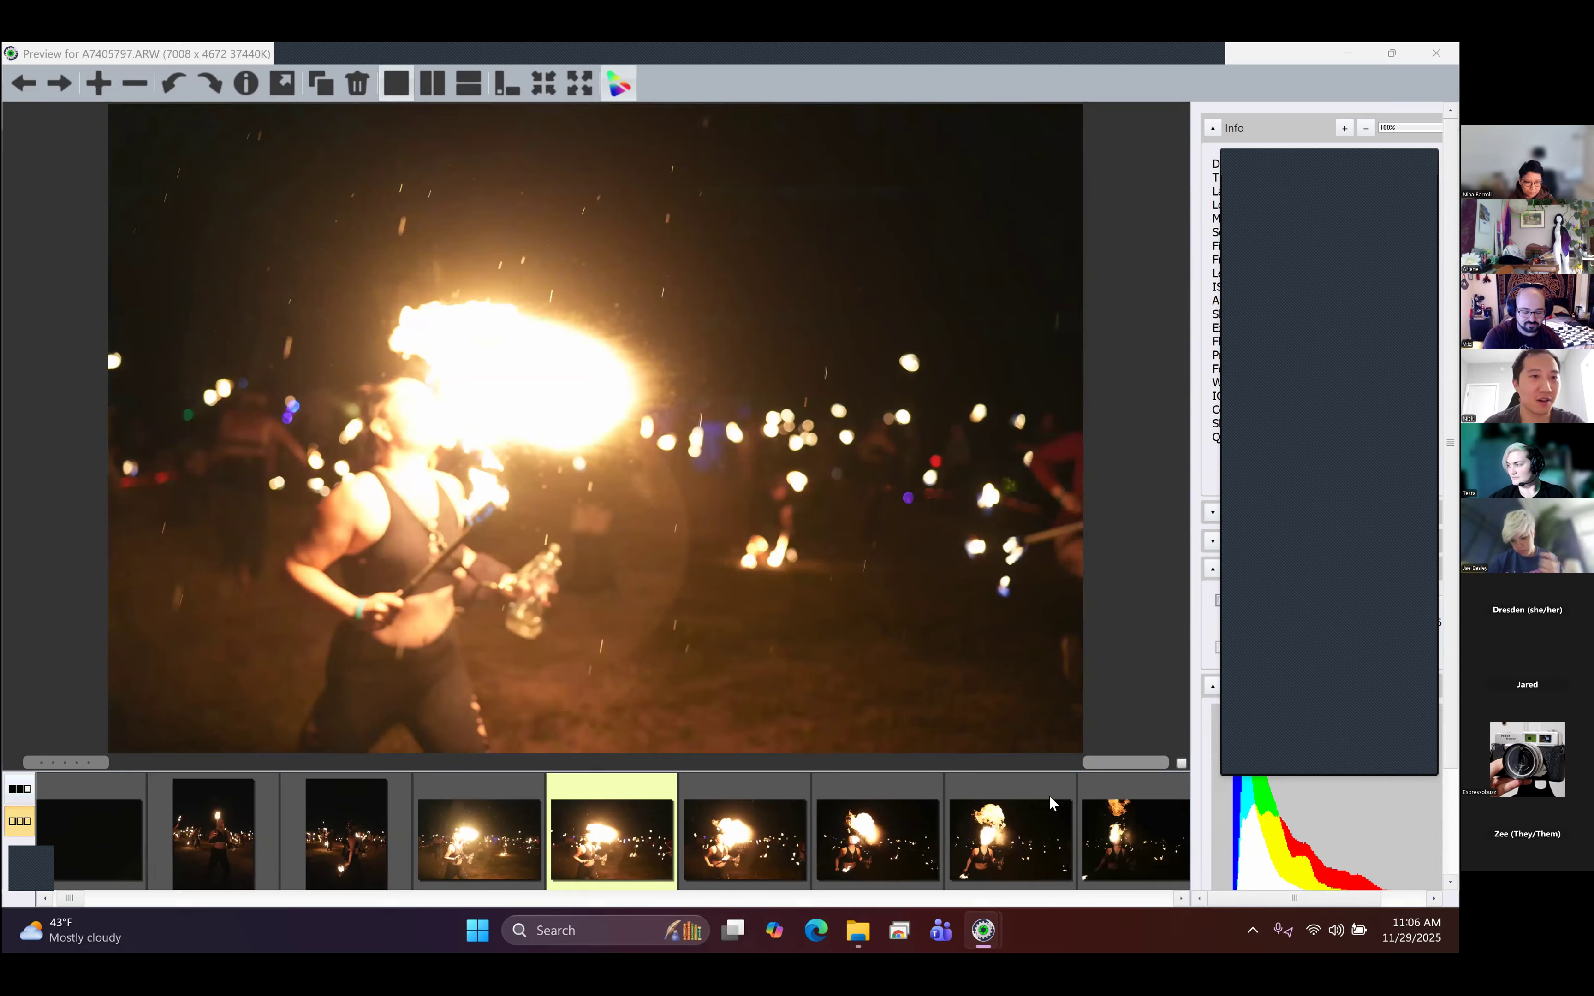
- Examine the rest of the first fire-breathing burst, comparing neighbouring frames up to A7405805.ARW and back
key(Right)
key(Right)
key(Right)
key(Right)
key(Left)
key(Right)
key(Right)
key(Left)
key(Left)
key(Left)
key(Right)
key(Right)
key(Right)
key(Right)
key(Right)
key(Right)
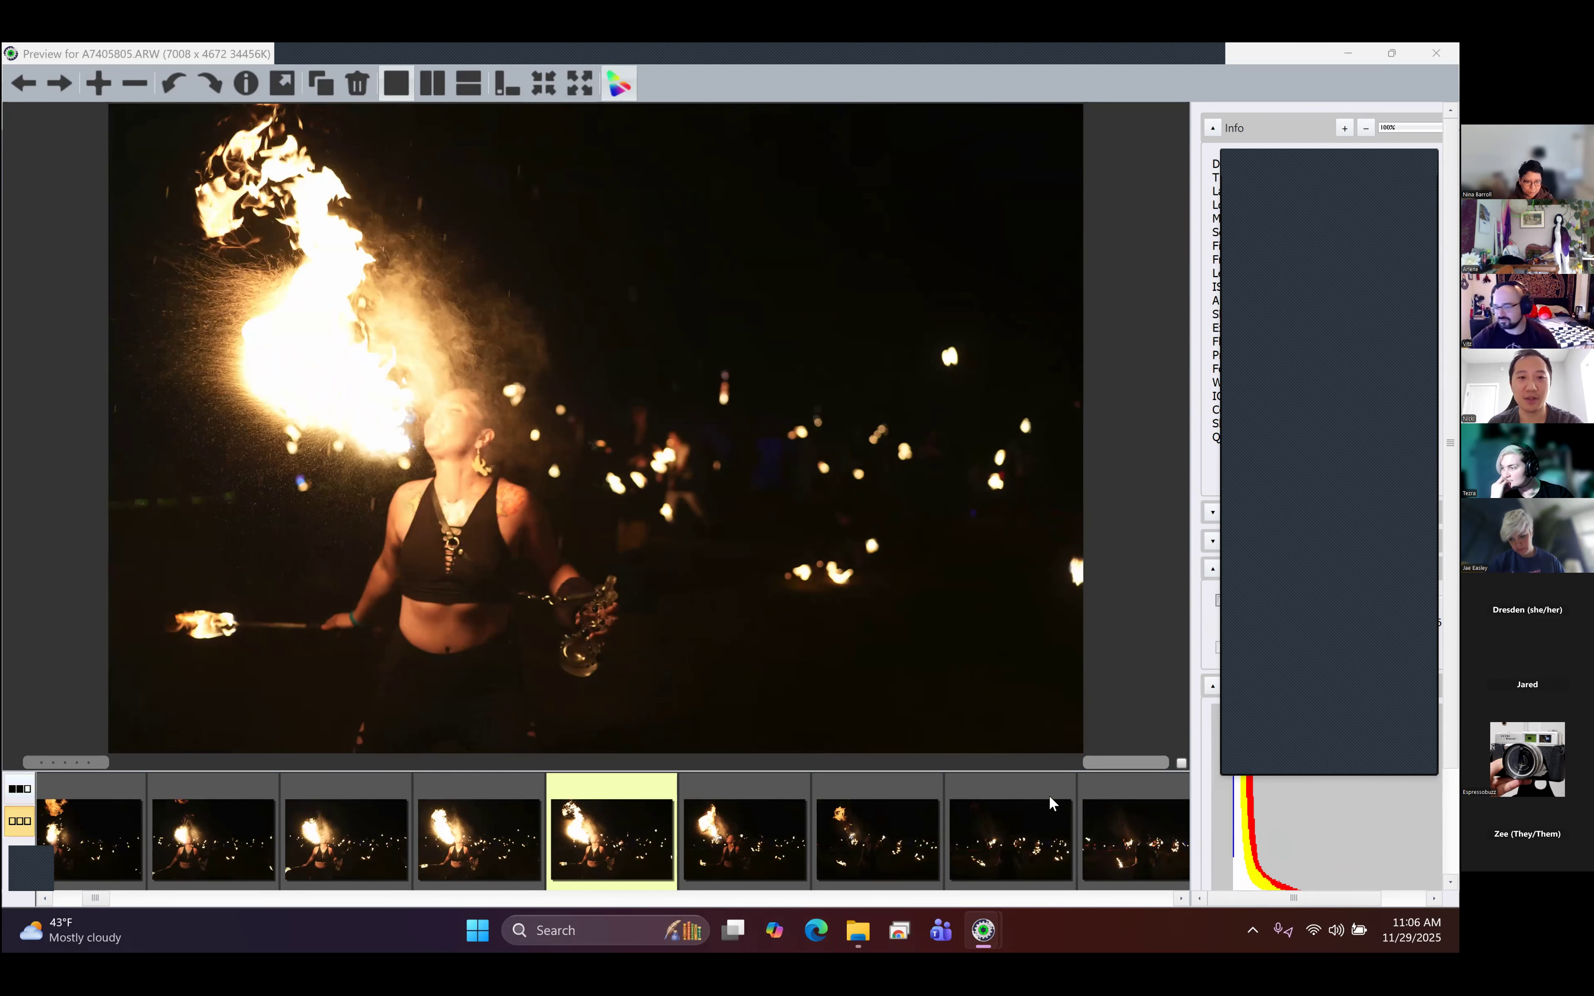
key(Right)
key(Right)
key(Left)
key(Left)
key(Left)
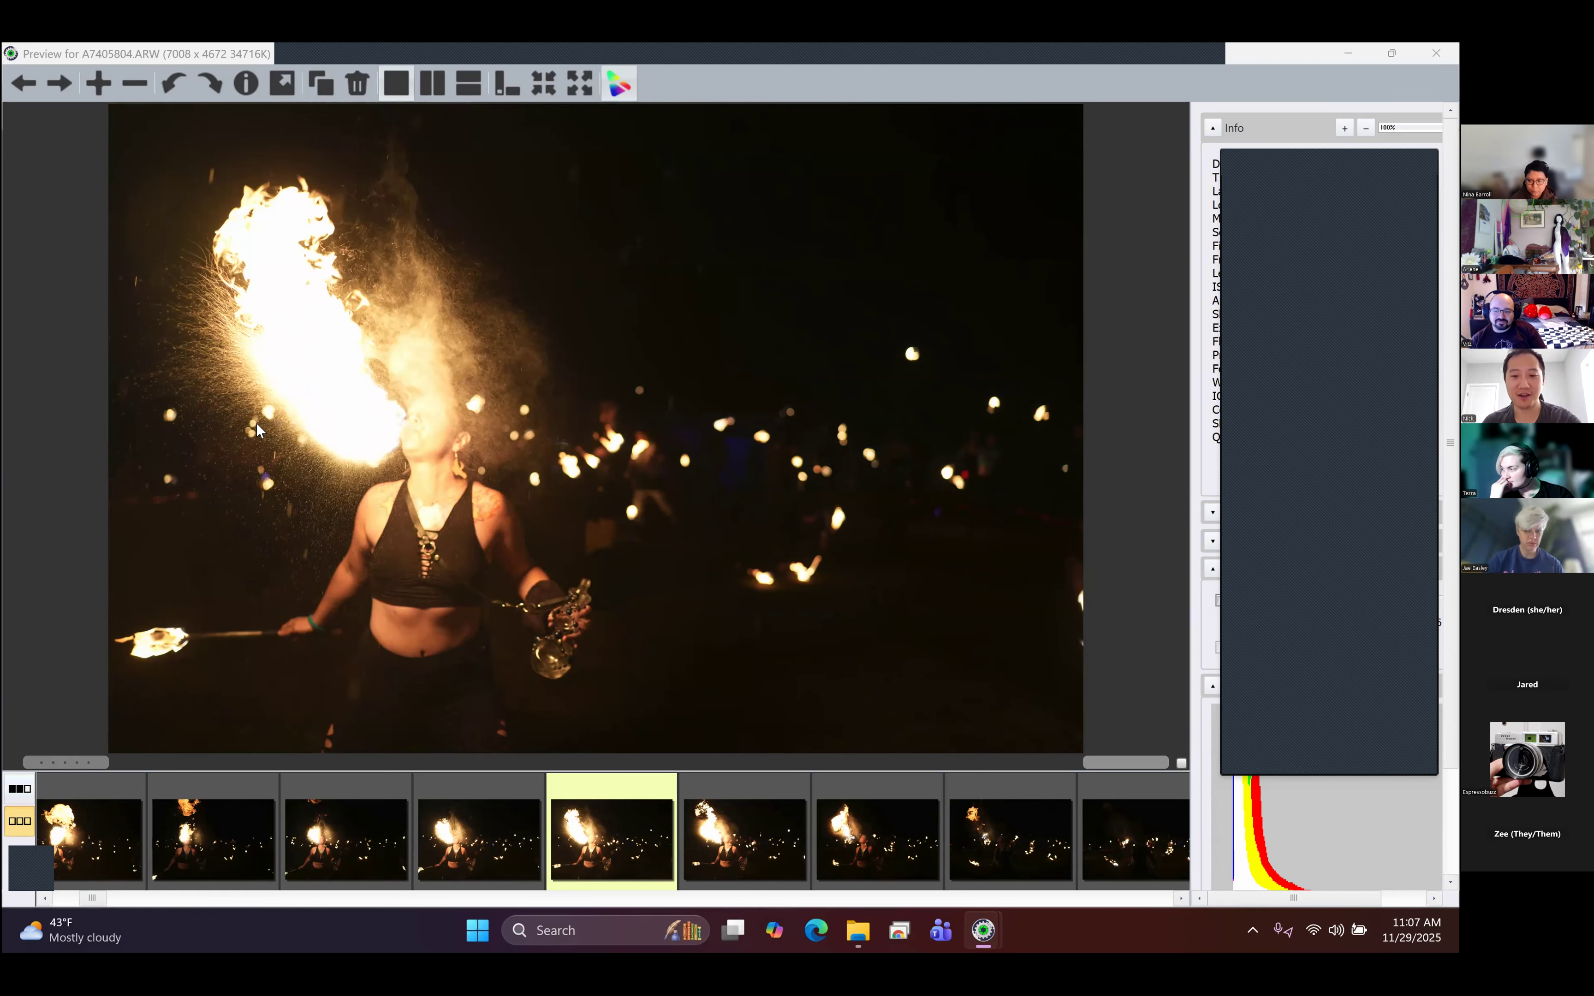
key(Right)
key(Right)
key(Right)
key(Right)
key(Right)
key(Right)
key(Right)
key(Right)
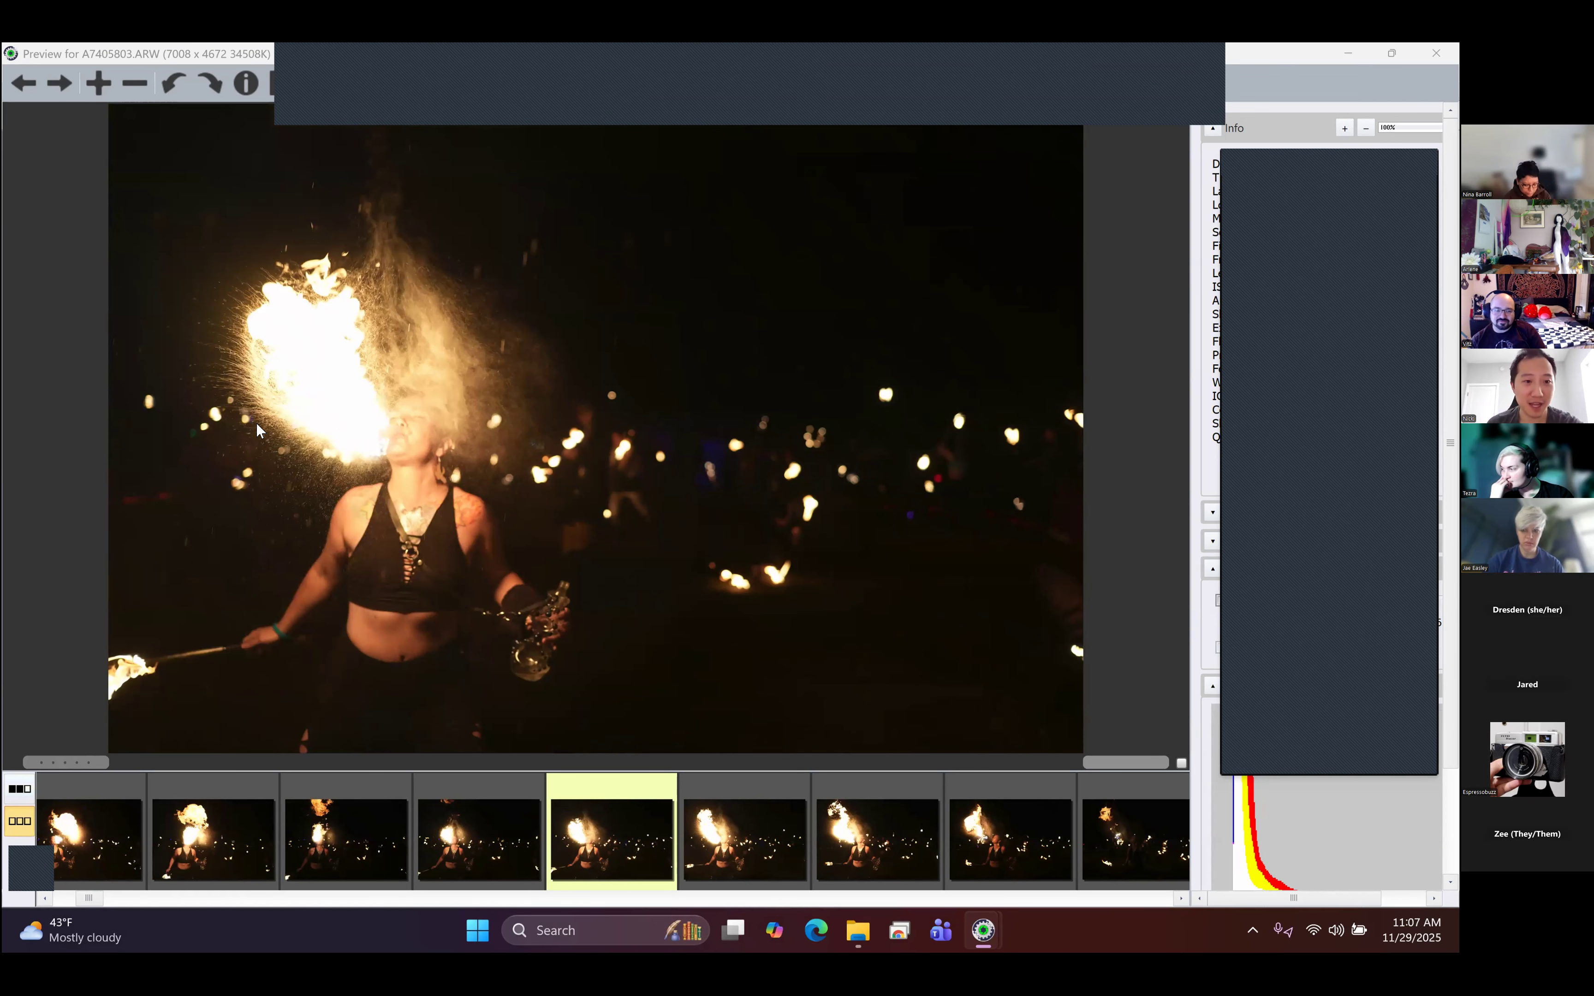
- Review the following sequence of the performer looking up and dancing, through to A7405822.ARW
key(Right)
key(Right)
key(Right)
key(Right)
key(Right)
key(Right)
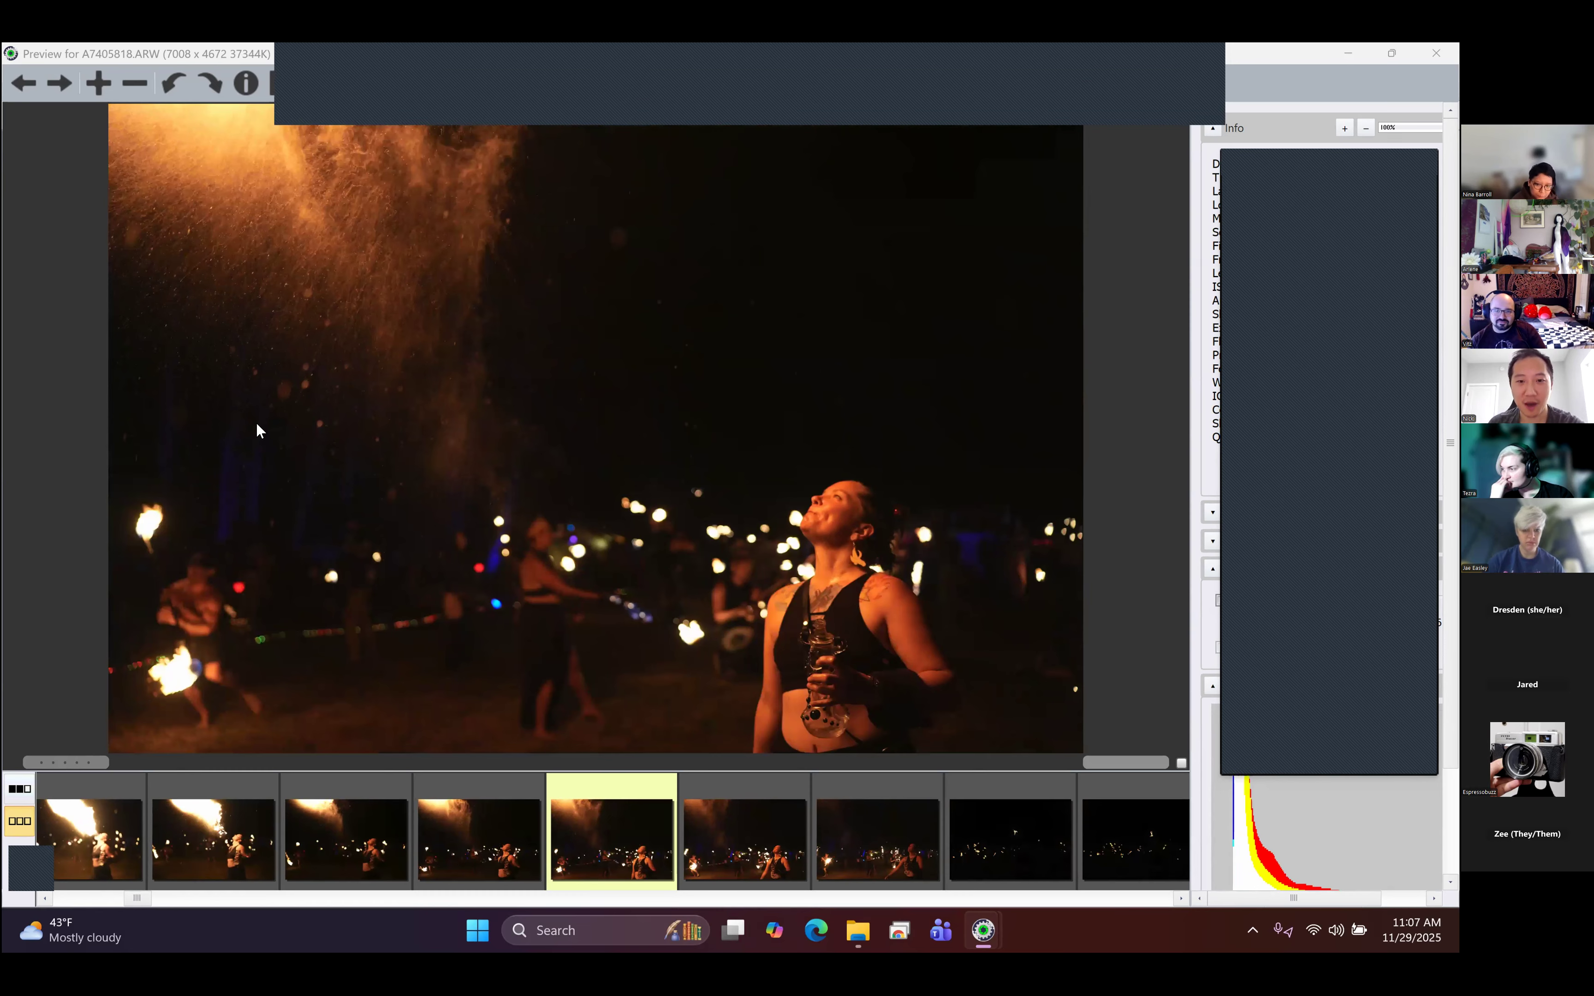
key(Right)
key(Right)
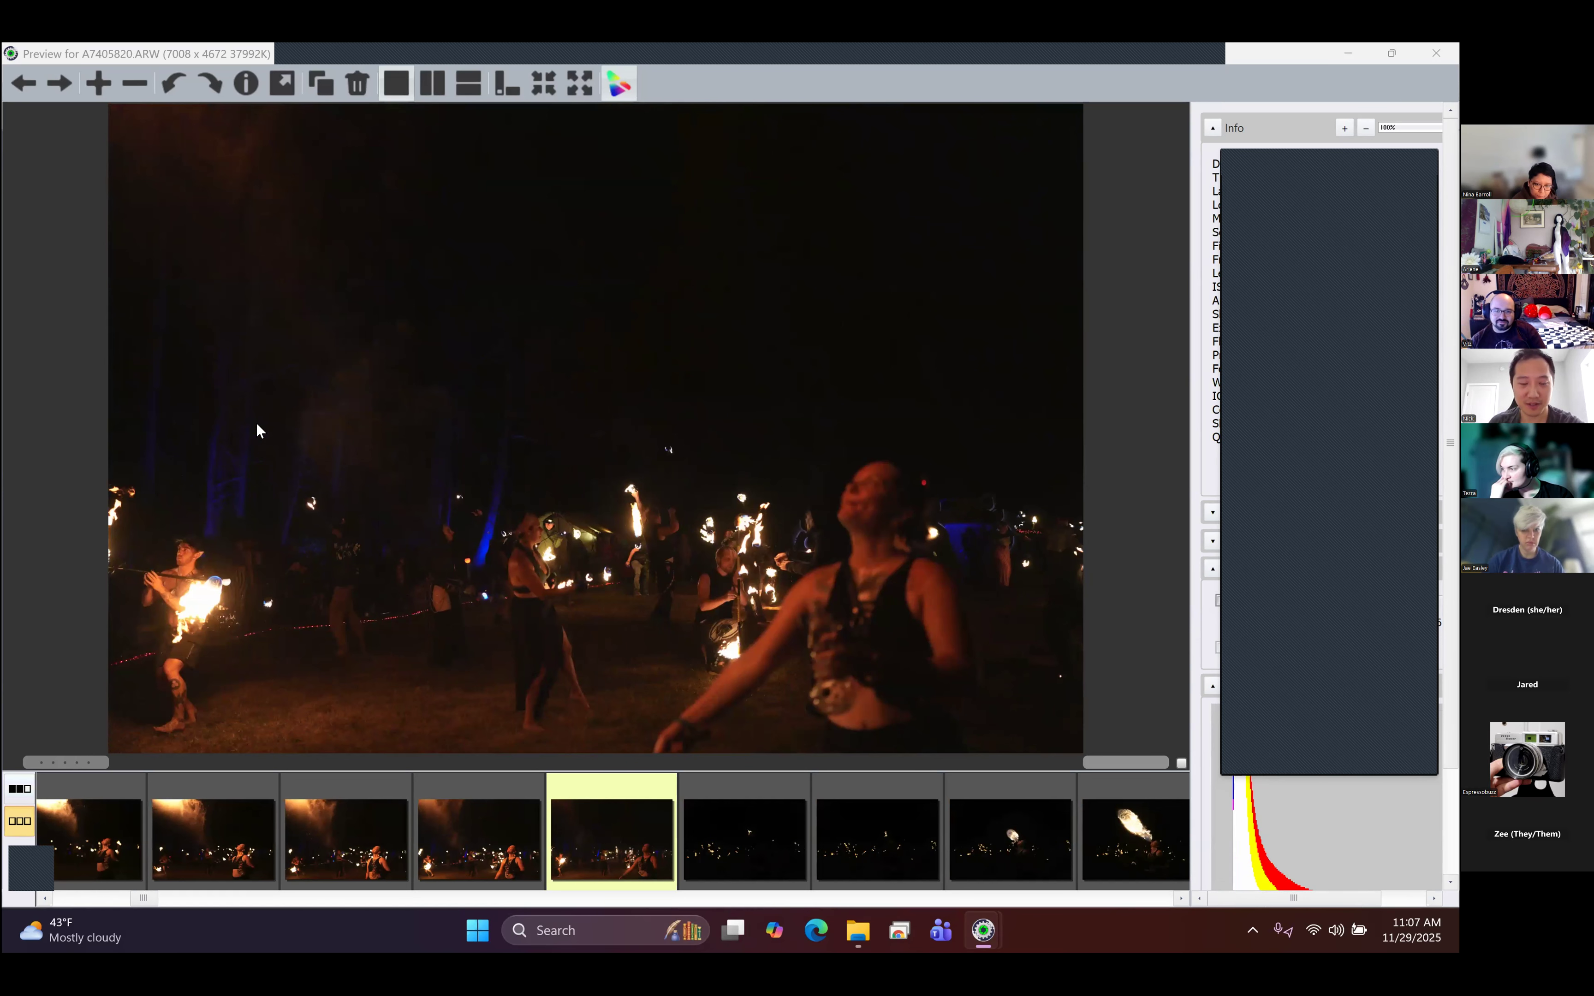
key(Right)
key(Right)
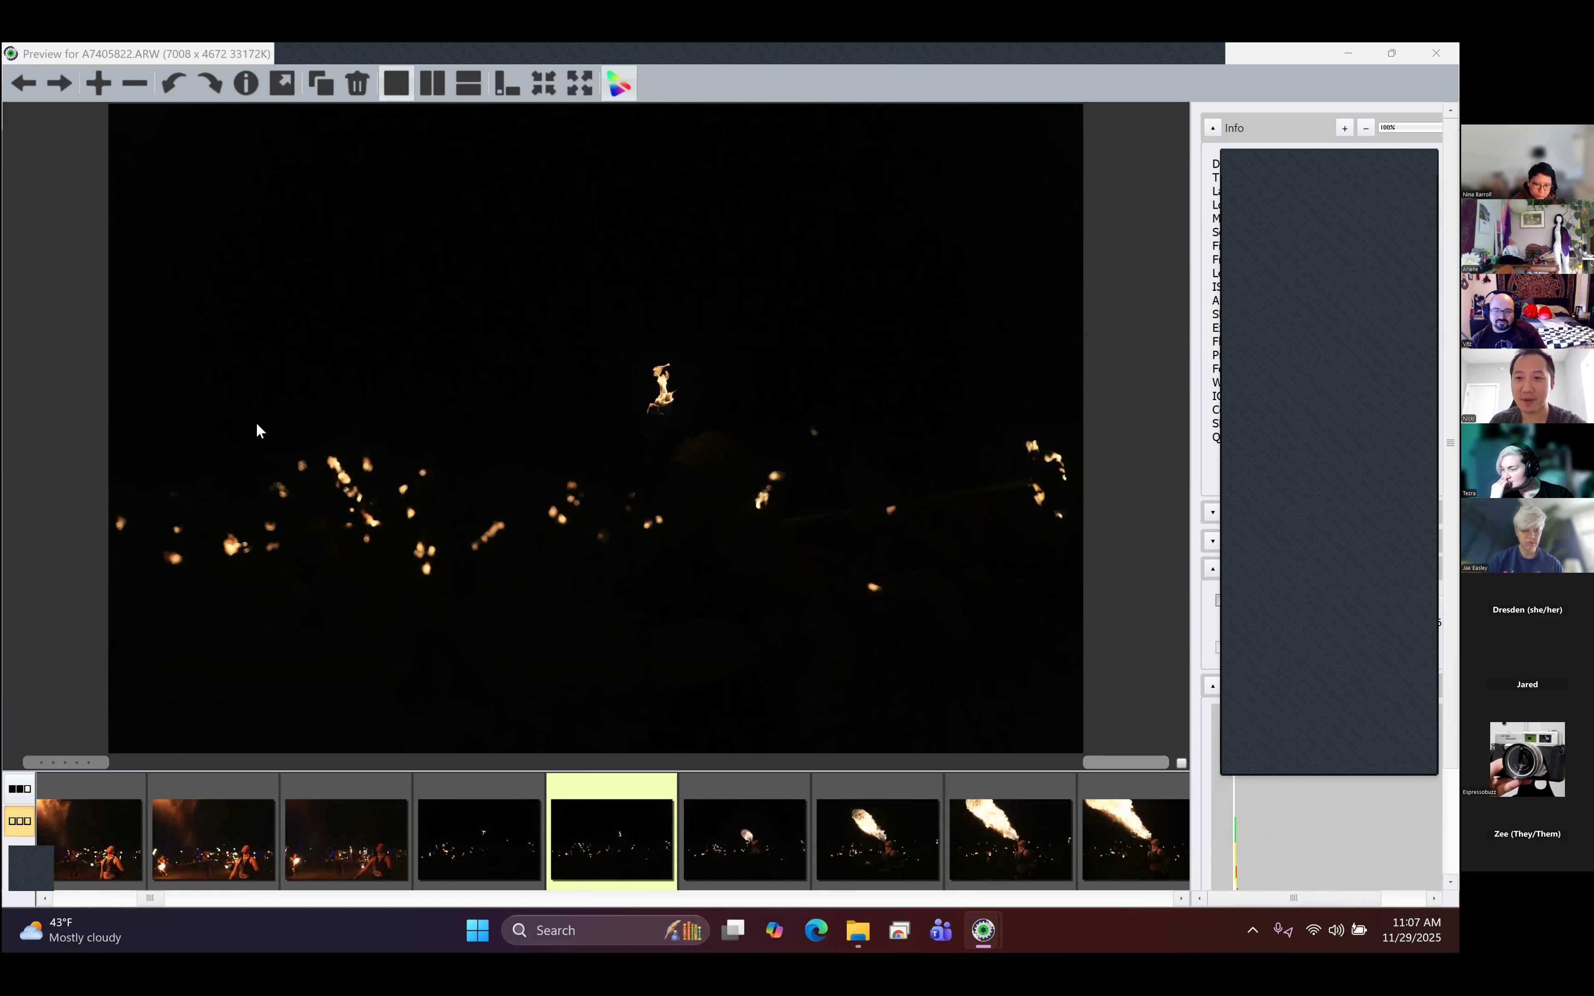
- Compare A7405824.ARW with the frames before and after it in the new fire-breathing burst
key(Right)
key(Right)
key(Right)
key(Left)
key(Left)
key(Right)
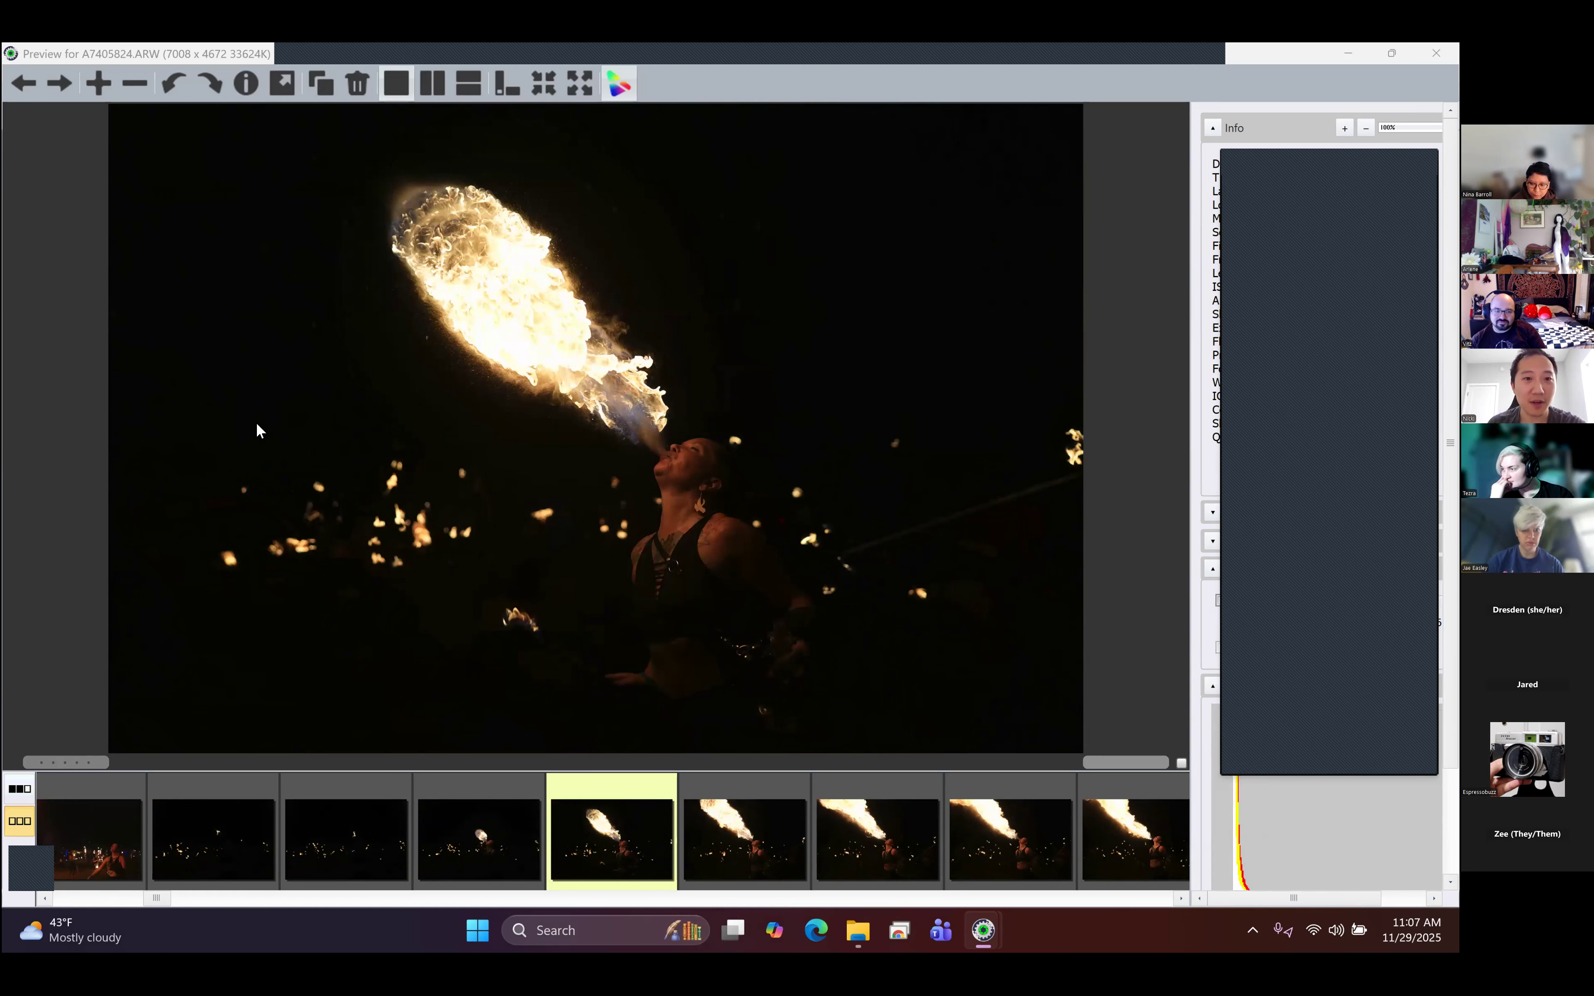
key(Right)
key(Left)
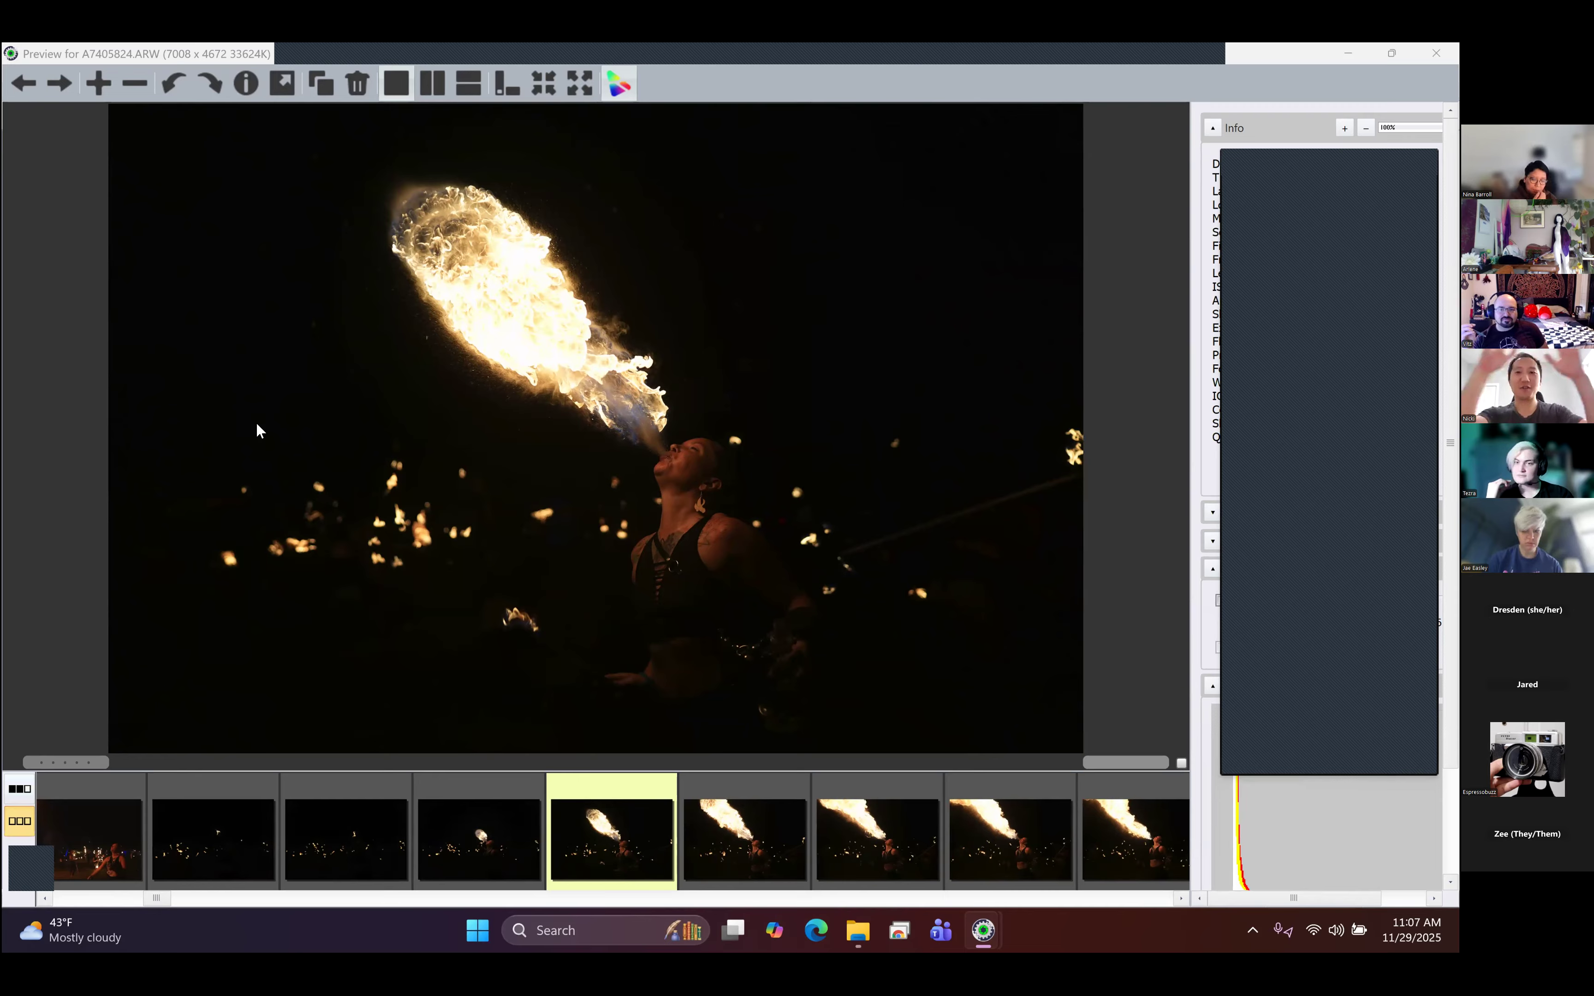
key(Left)
key(Right)
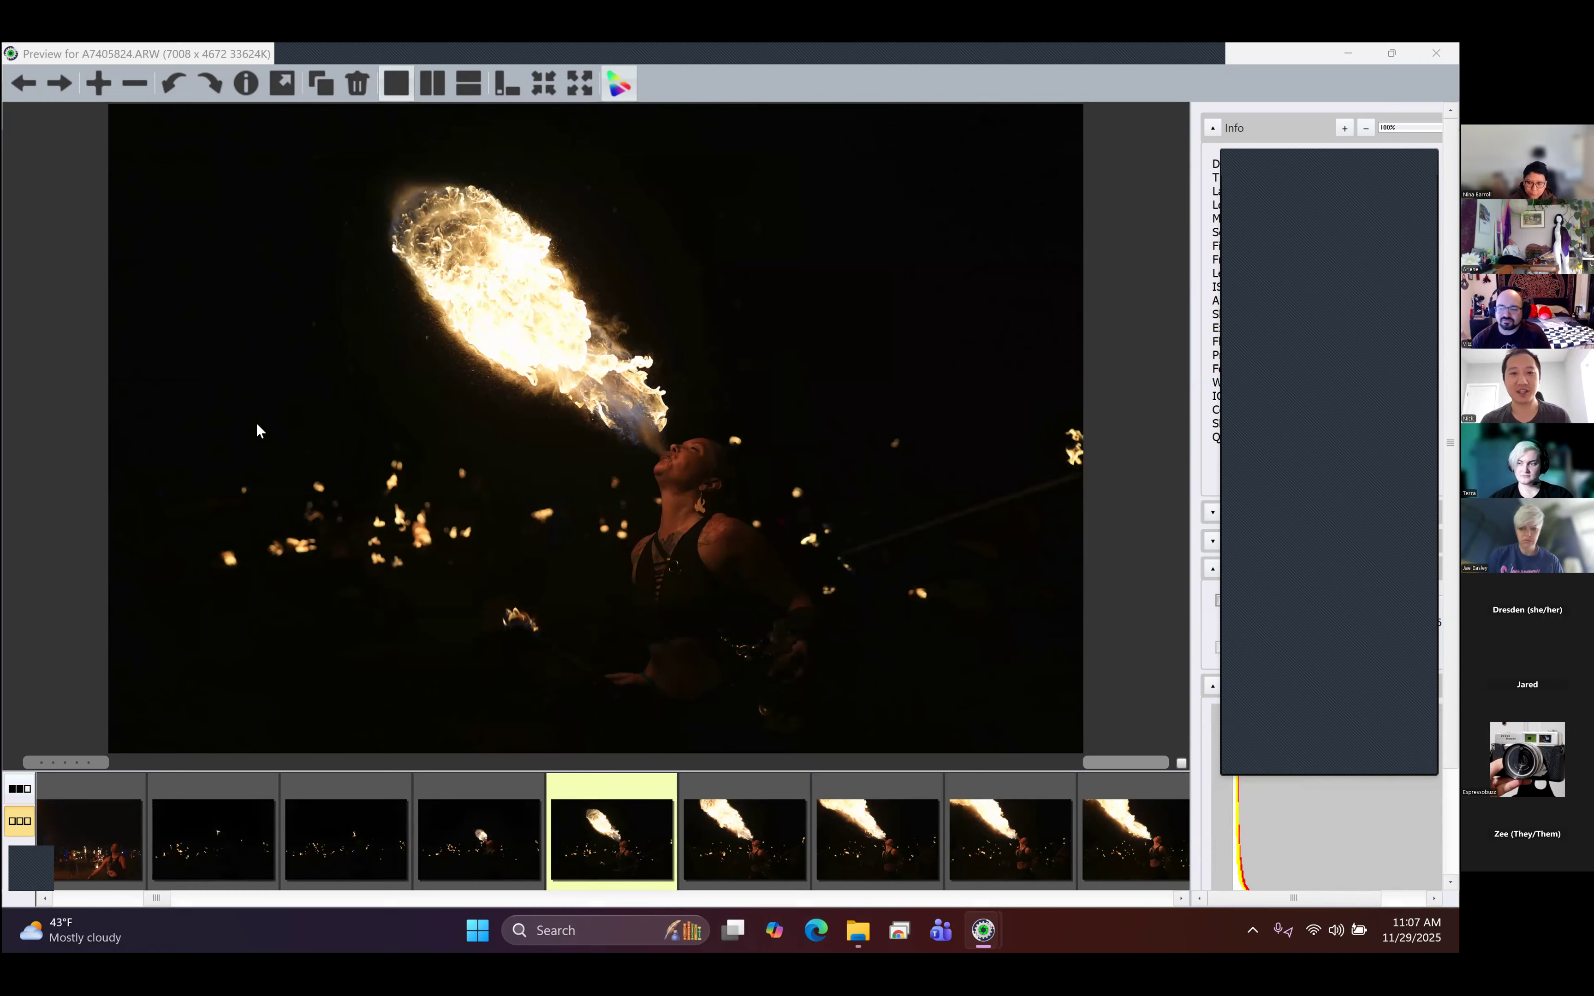
- Compare the large diagonal flame shots A7405825.ARW and A7405826.ARW, and mark the pick with the green color class
key(Right)
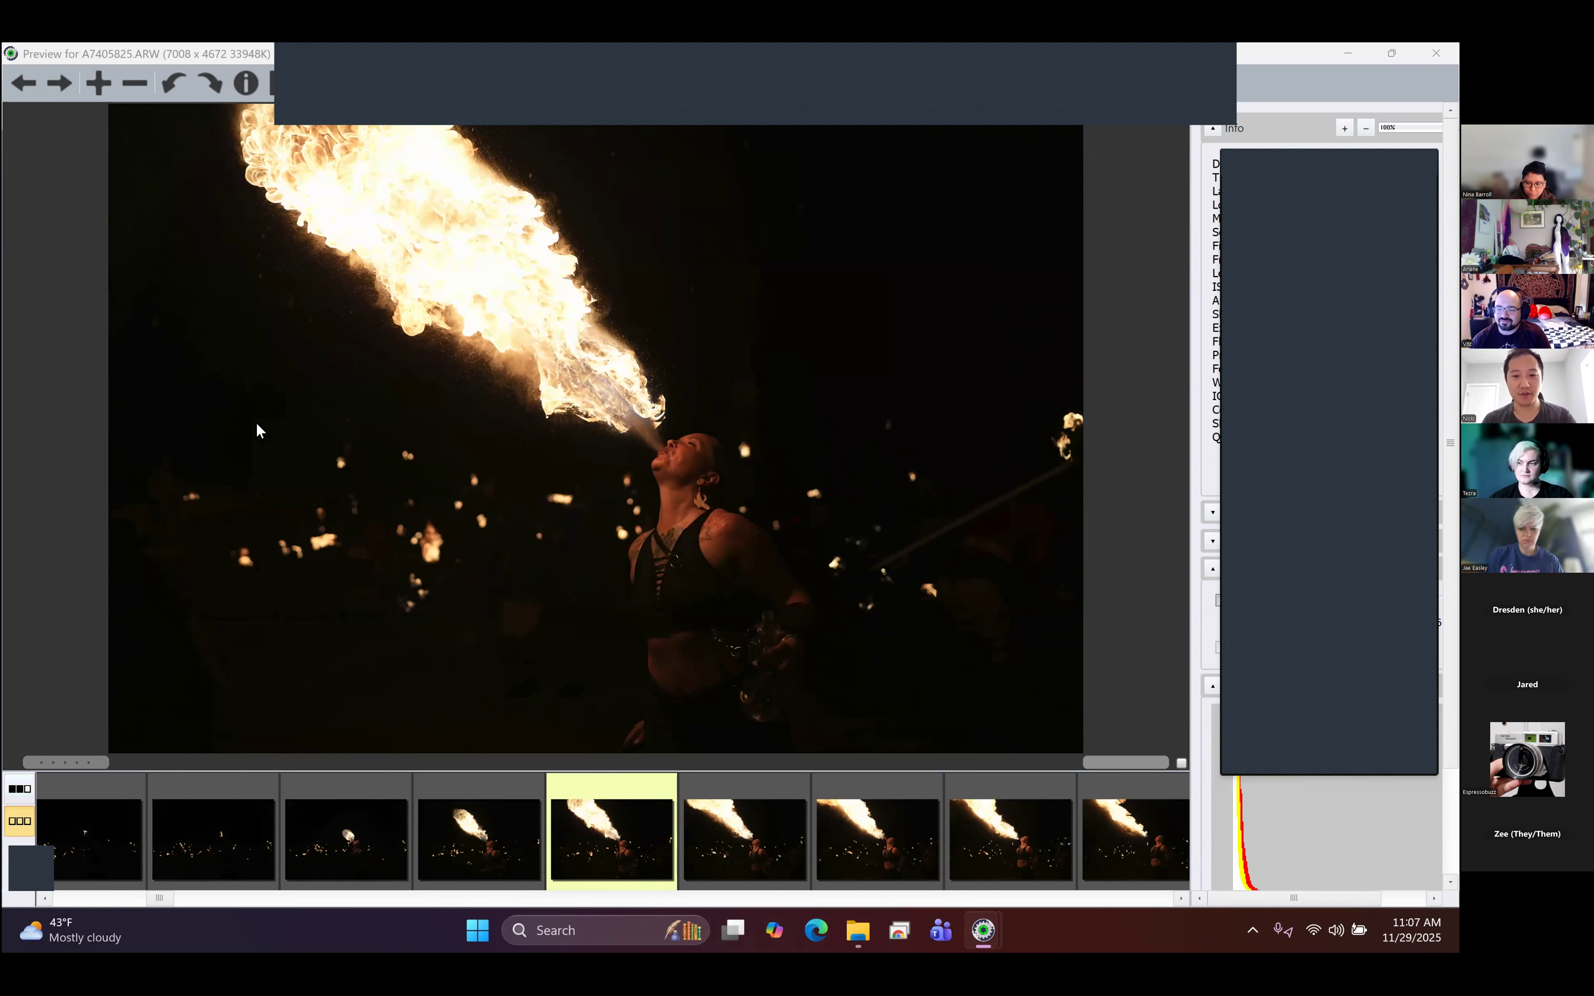
key(Right)
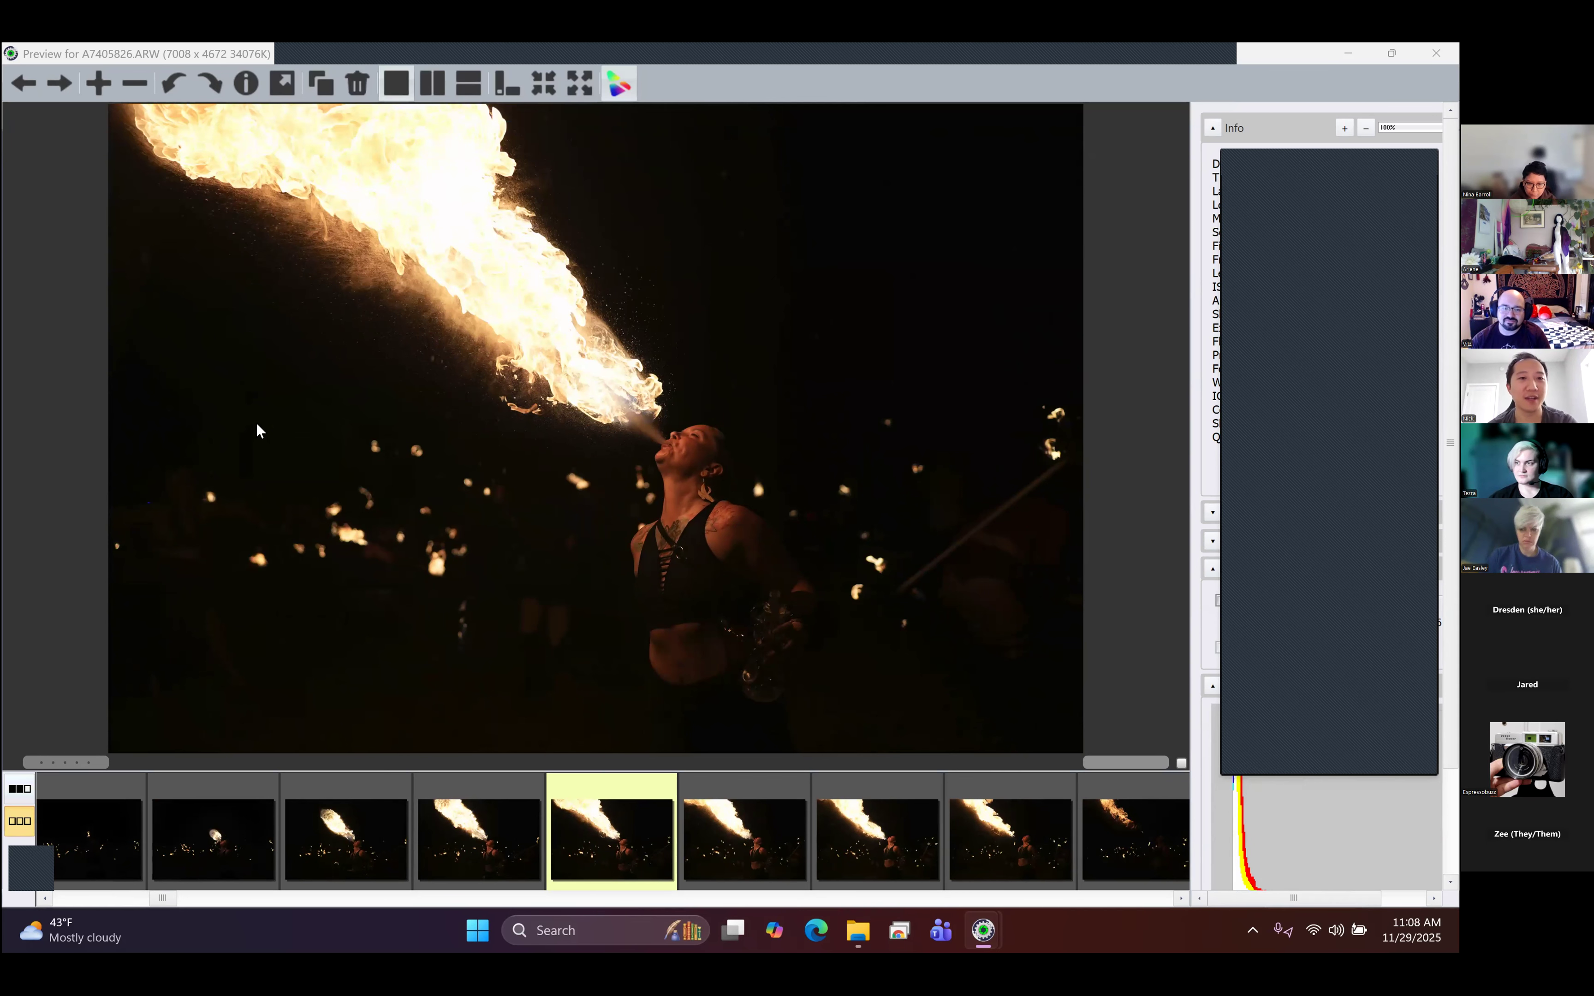
key(Right)
key(Right)
key(Right)
key(Right)
key(Right)
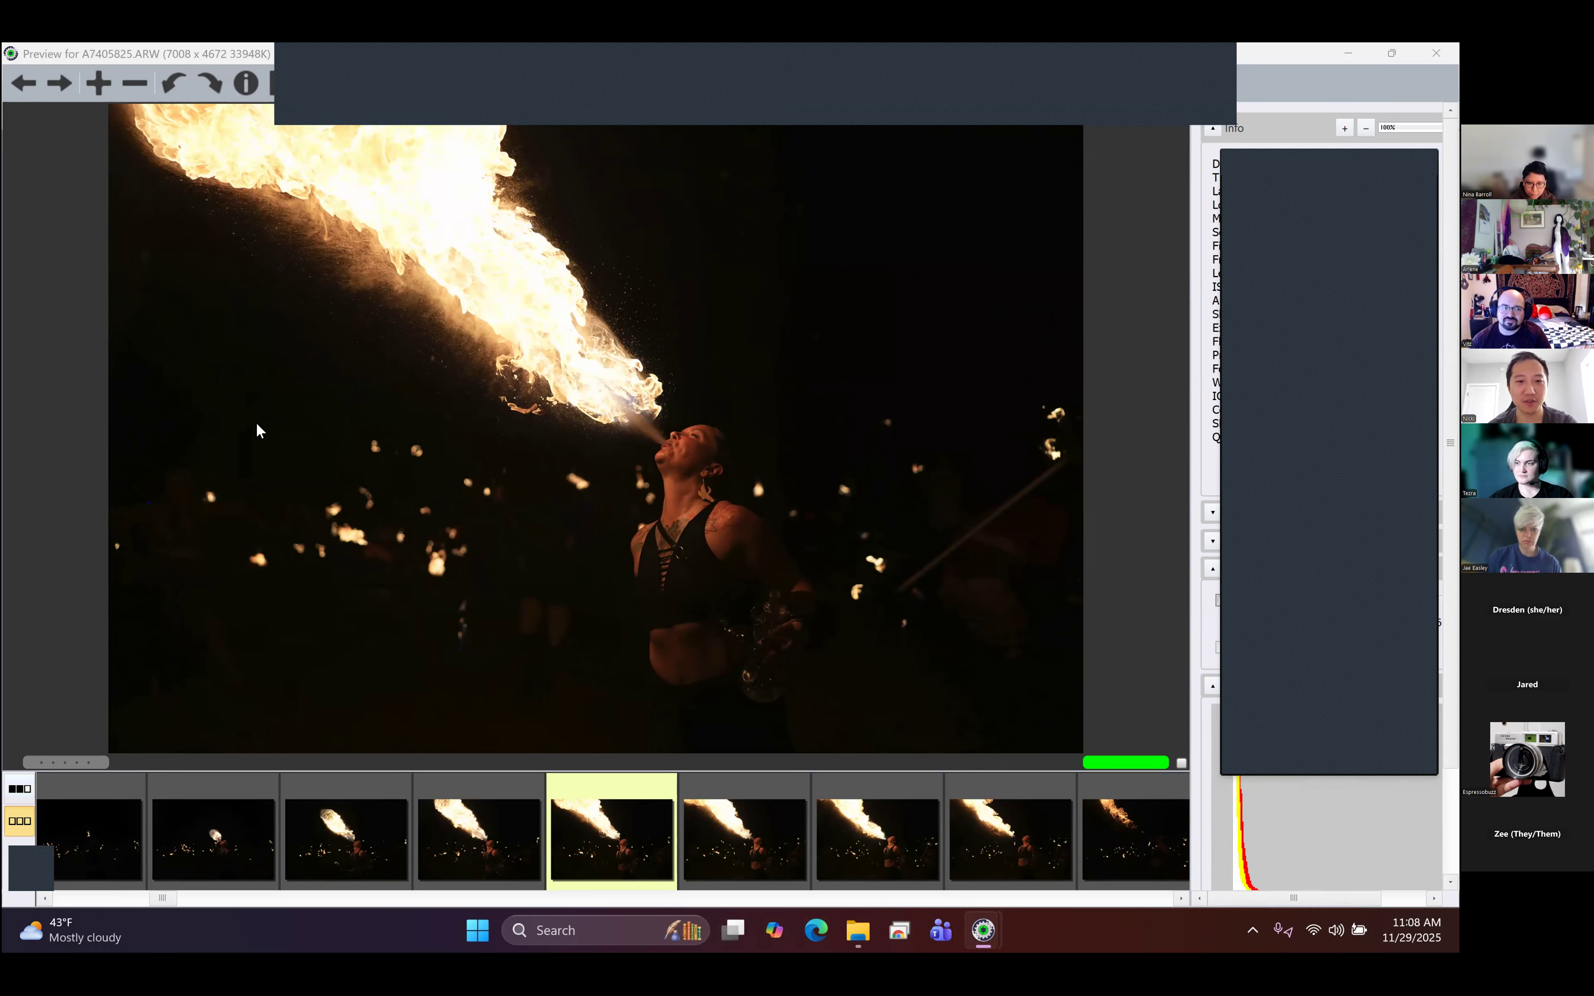
- Skim through the remaining fire-breathing bursts to the fire staff performer in A7405856.ARW
key(Right)
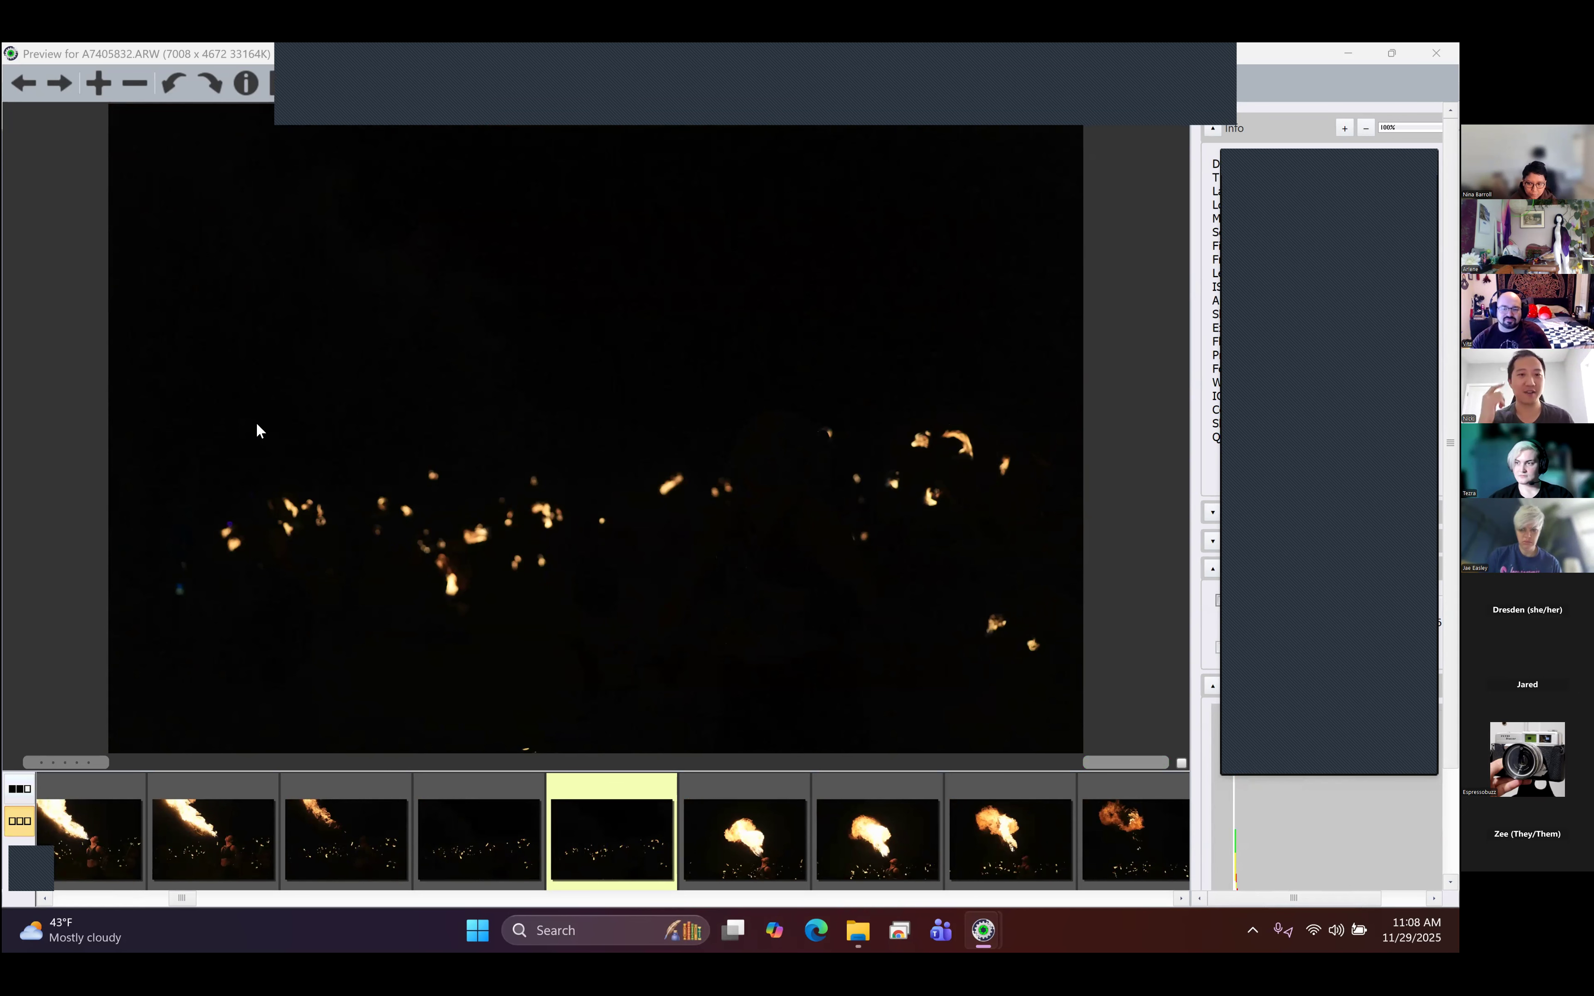
key(Right)
key(Right)
key(Right)
key(Right)
key(Right)
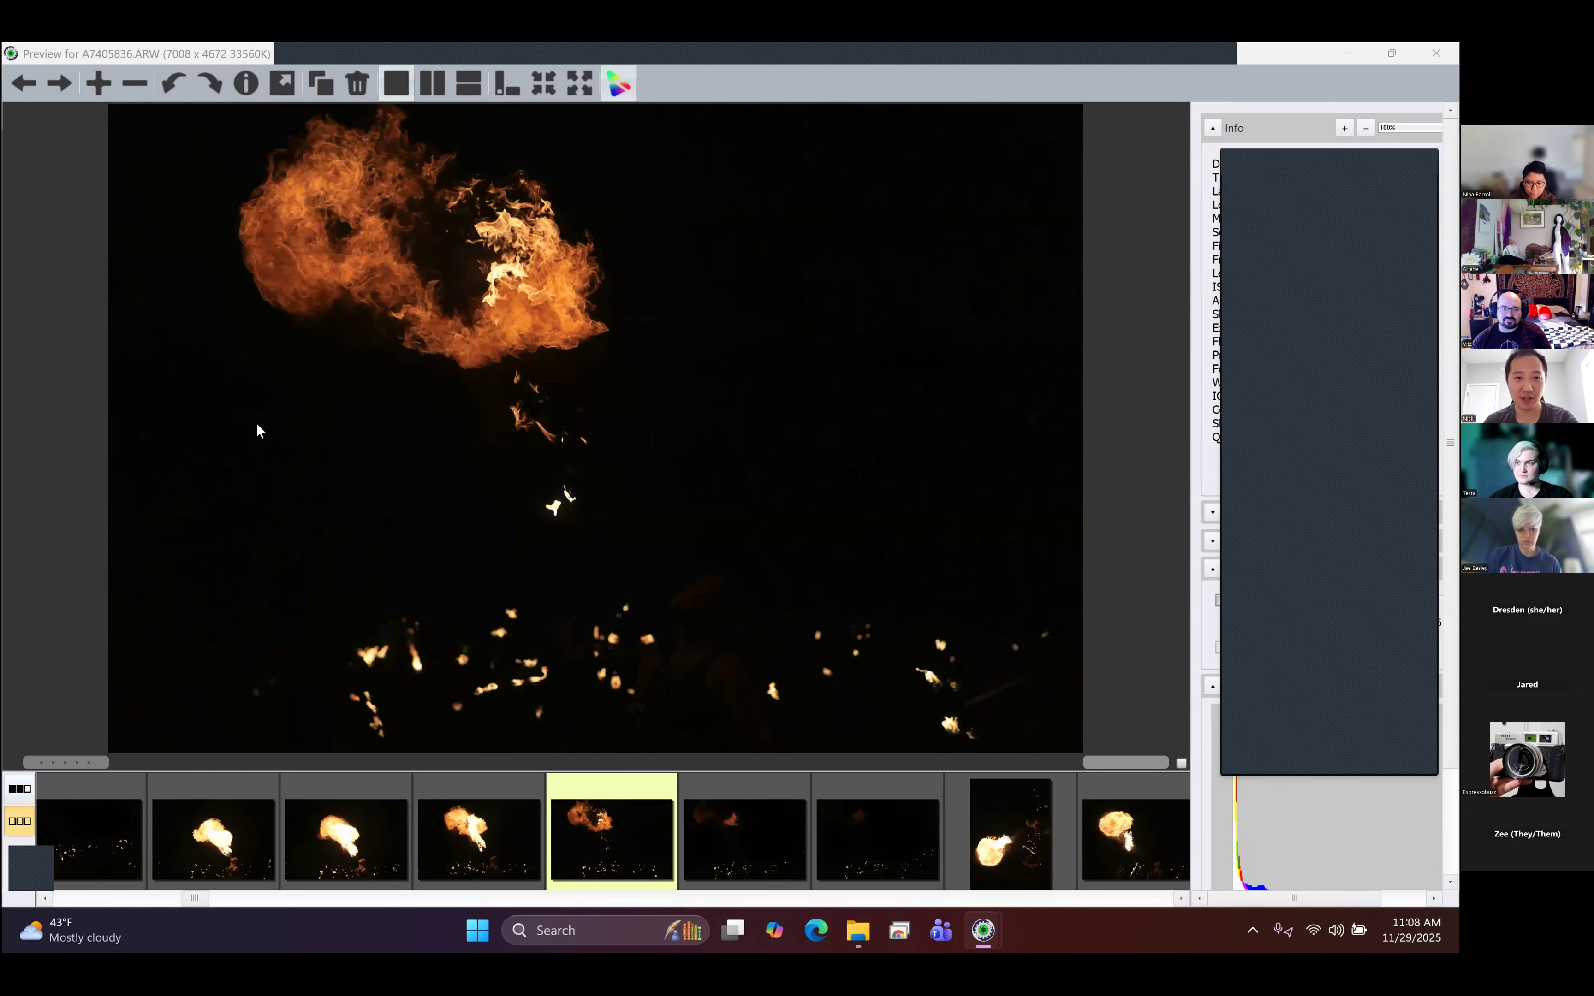
key(Right)
key(Right)
key(Right)
key(Right)
key(Right)
key(Right)
key(Right)
key(Right)
key(Right)
key(Right)
key(Right)
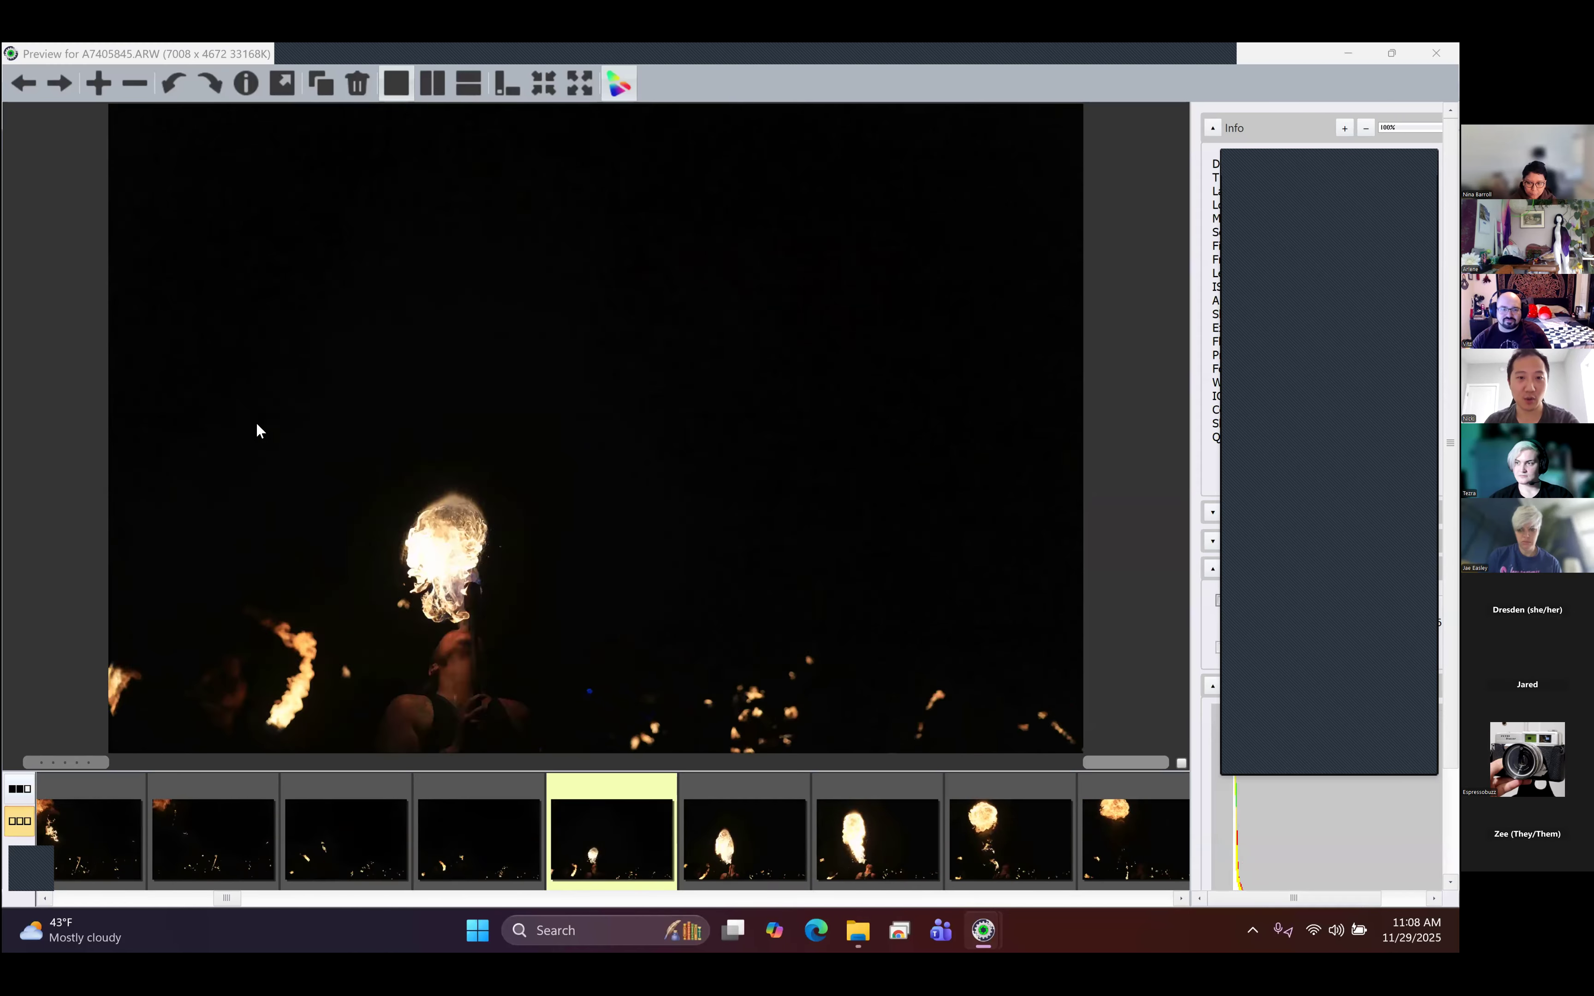
key(Right)
key(Right)
key(Right)
key(Right)
key(Right)
key(Right)
key(Right)
key(Right)
key(Right)
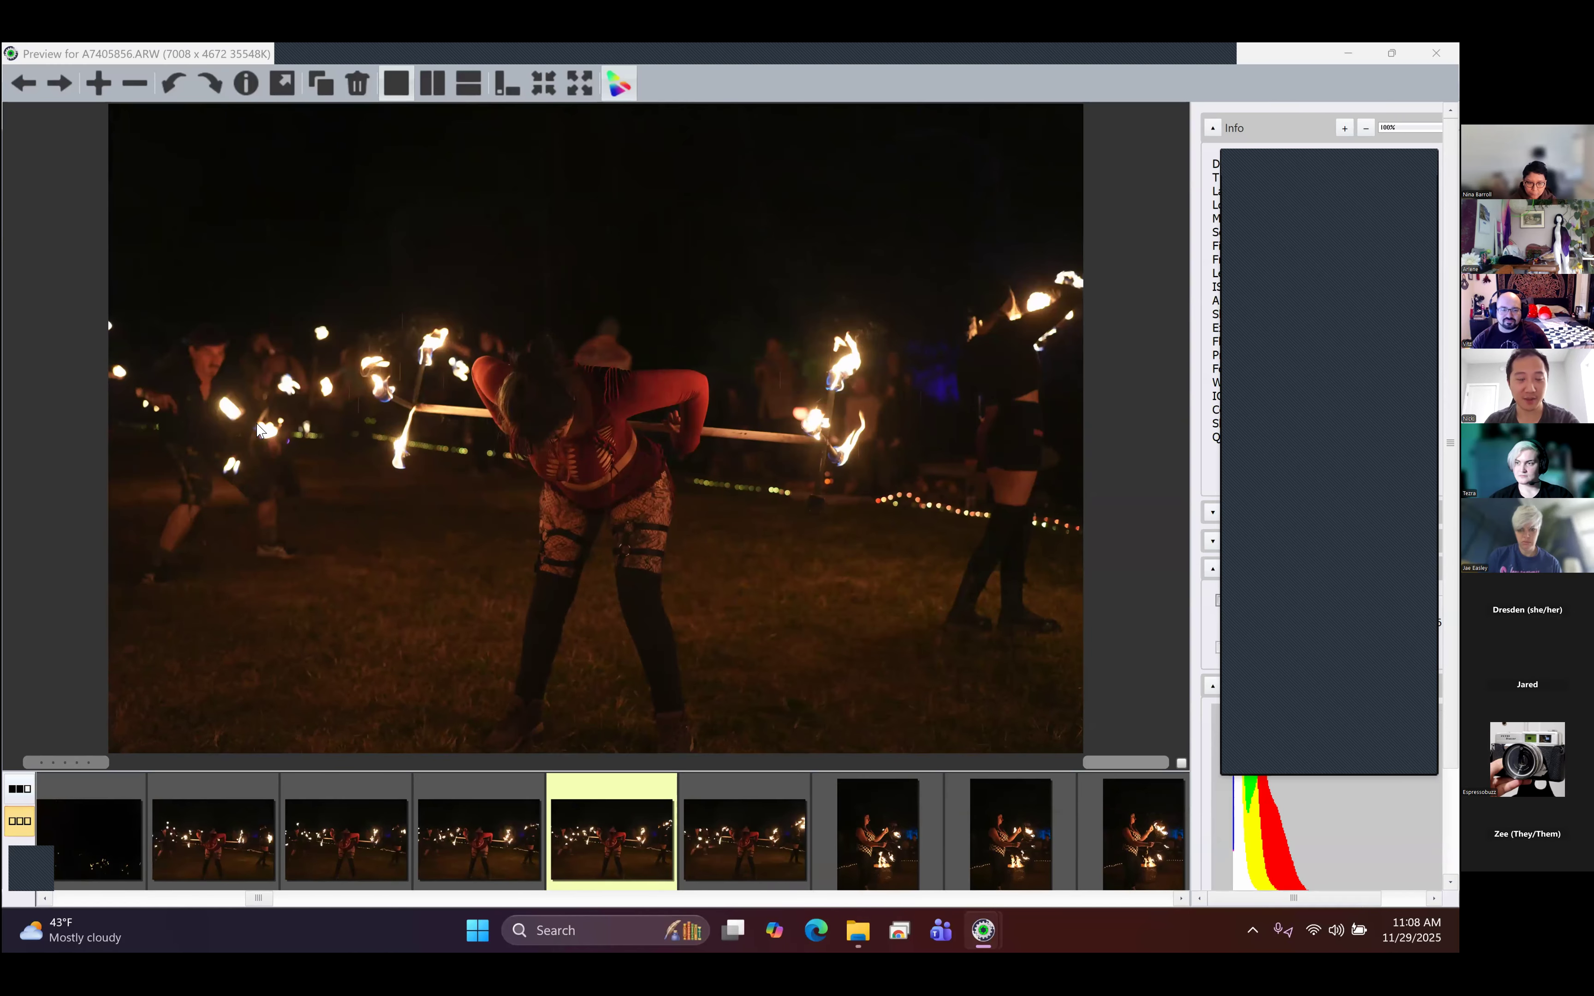
- Compare the fire staff performer's near-identical frames A7405855.ARW and A7405856.ARW with their neighboring shots
key(Right)
key(Left)
key(Left)
key(Left)
key(Left)
key(Right)
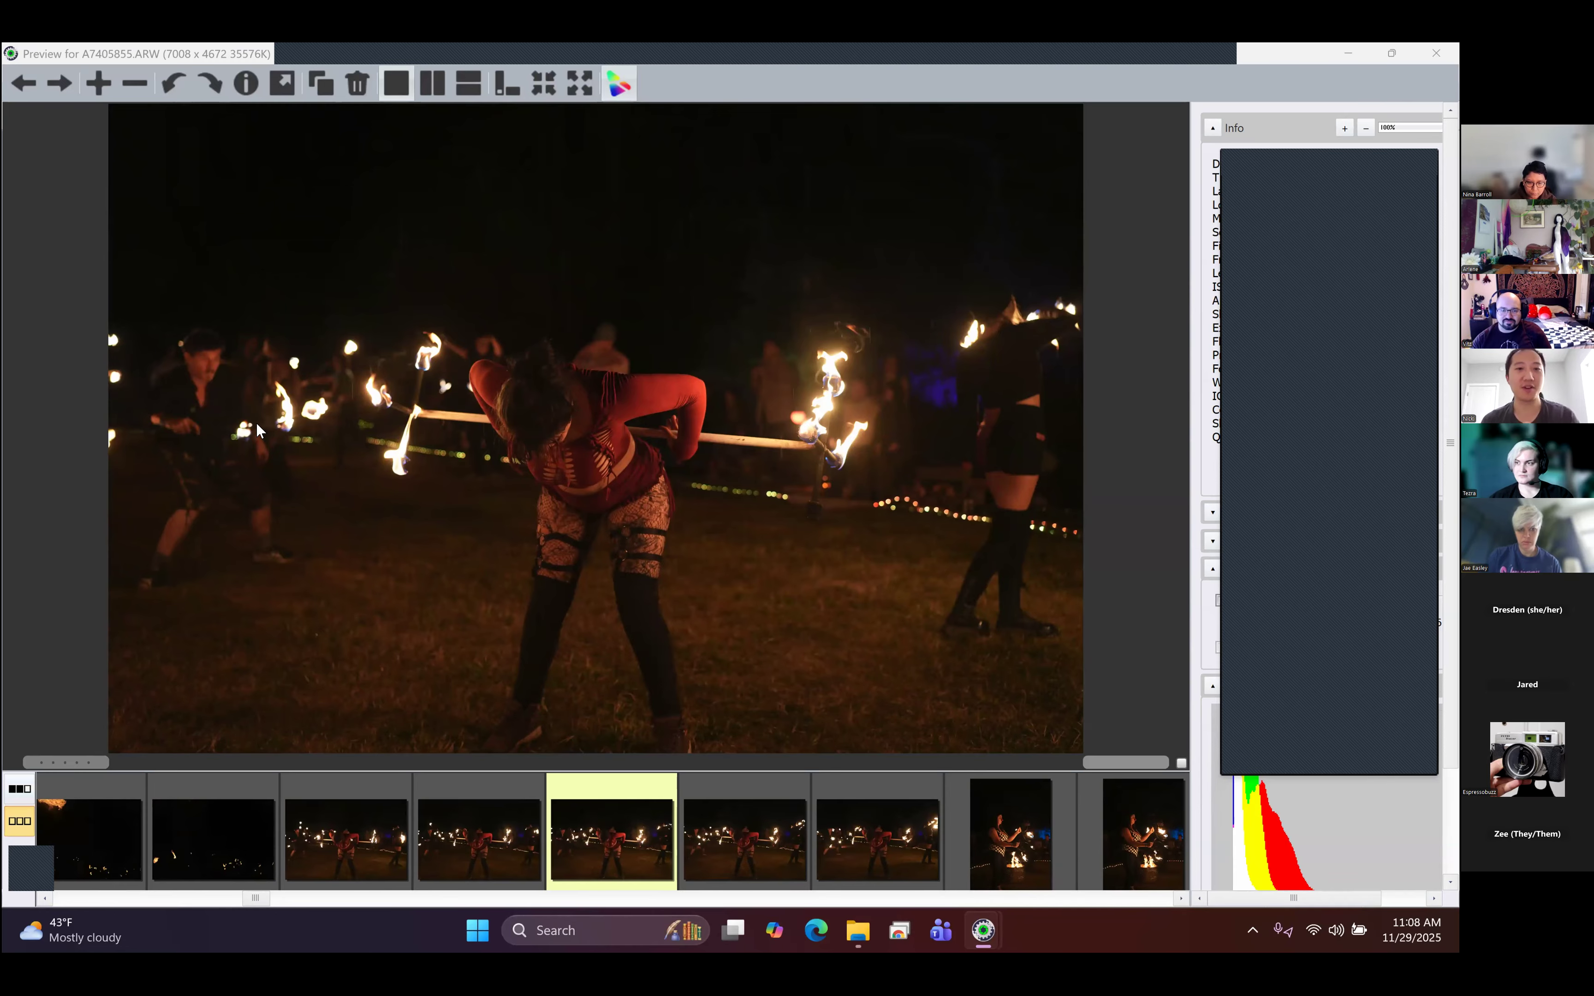
key(Right)
key(Right)
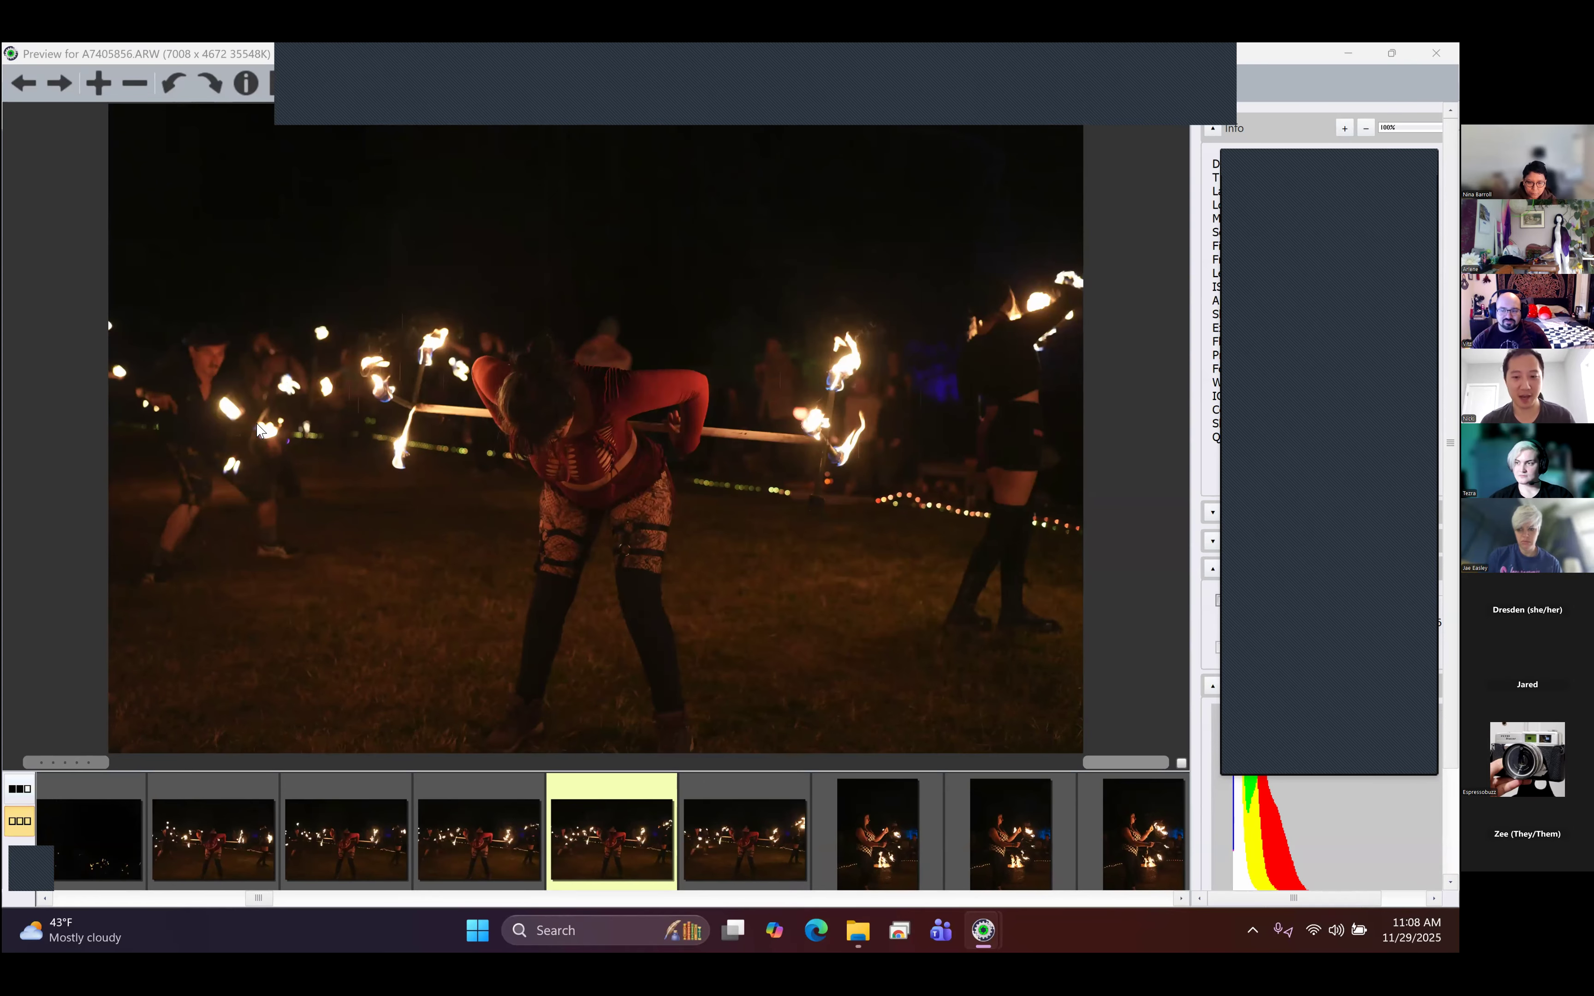
- Review the portrait frames of the performer in the checkered top, through to the shirtless staff spinner in A7405882.ARW
key(Right)
key(Right)
key(Right)
key(Right)
key(Right)
key(Right)
key(Right)
key(Right)
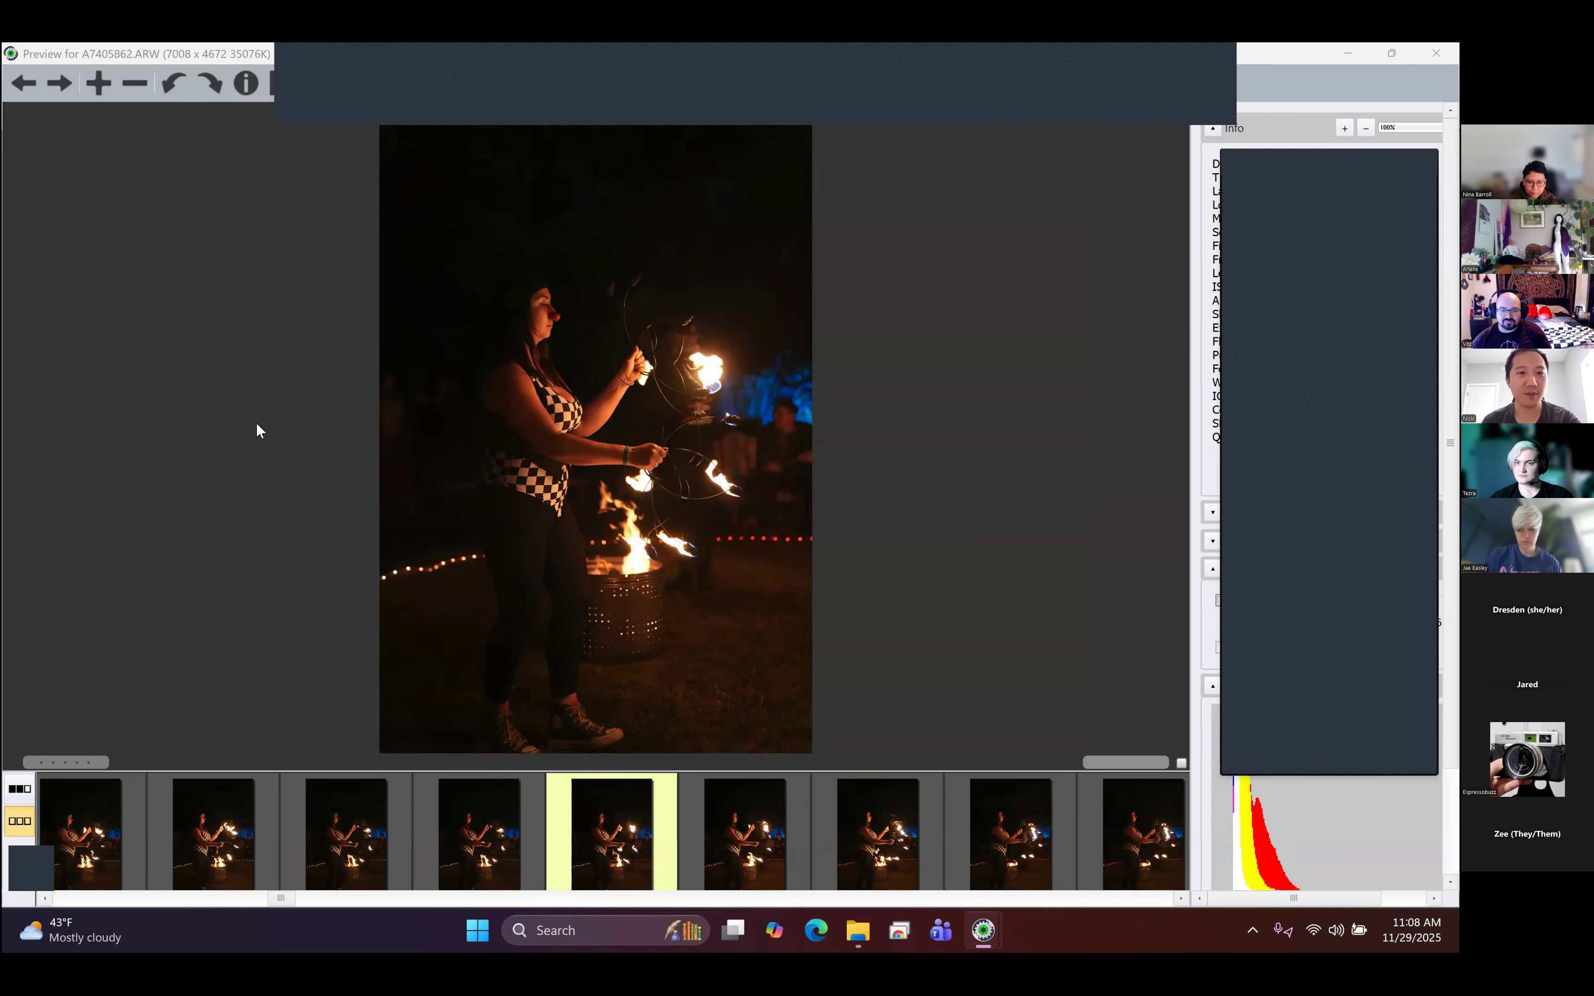
key(Right)
key(Right)
key(Right)
key(Right)
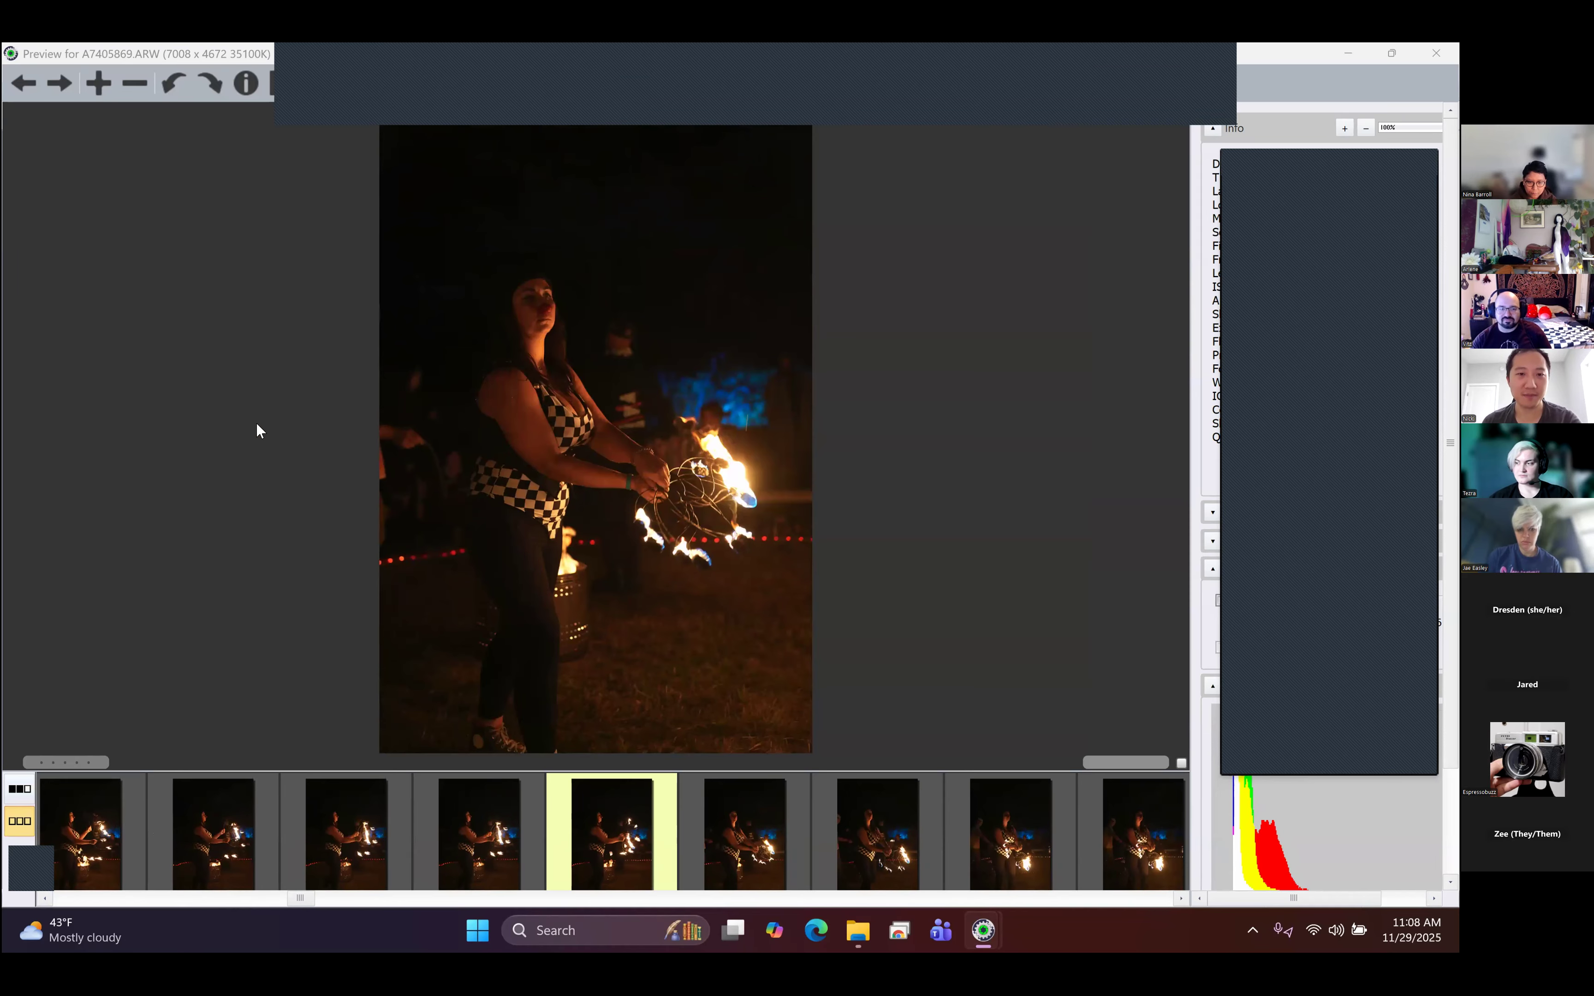
key(Right)
key(Right)
key(Right)
key(Right)
key(Right)
key(Right)
key(Right)
key(Right)
key(Right)
key(Right)
key(Right)
key(Right)
key(Right)
key(Right)
key(Right)
key(Right)
key(Right)
key(Right)
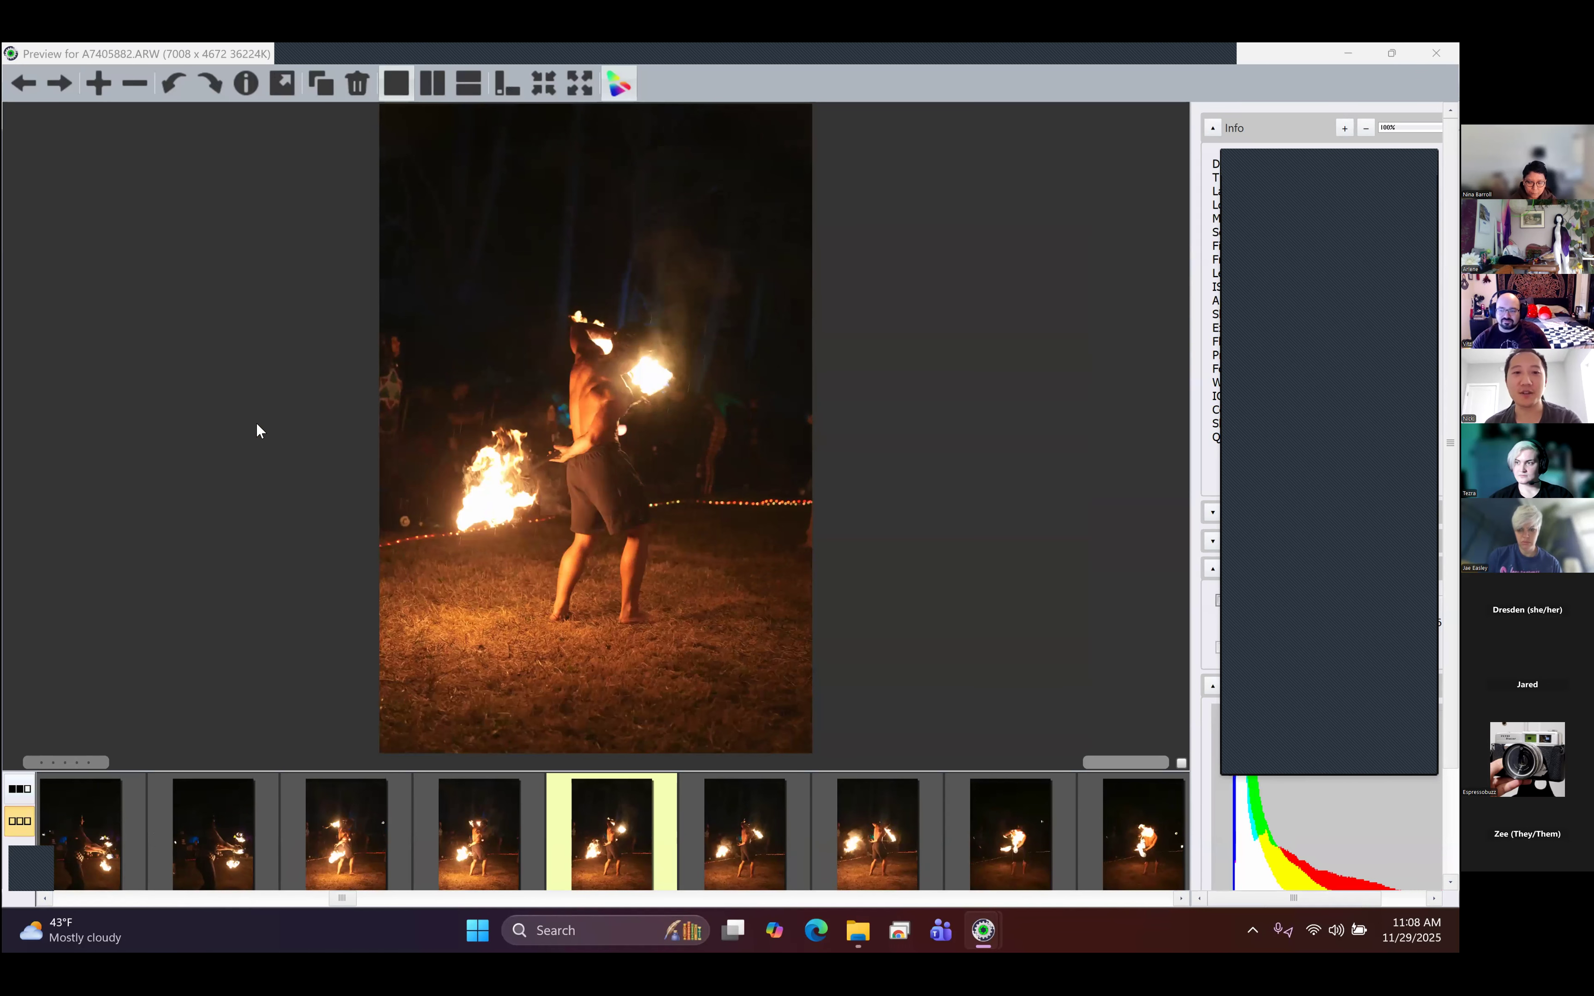
- Compare the shirtless staff spinner's portrait frames around A7405890.ARW and A7405894.ARW, ending on A7405895.ARW
key(Right)
key(Right)
key(Right)
key(Right)
key(Right)
key(Right)
key(Right)
key(Right)
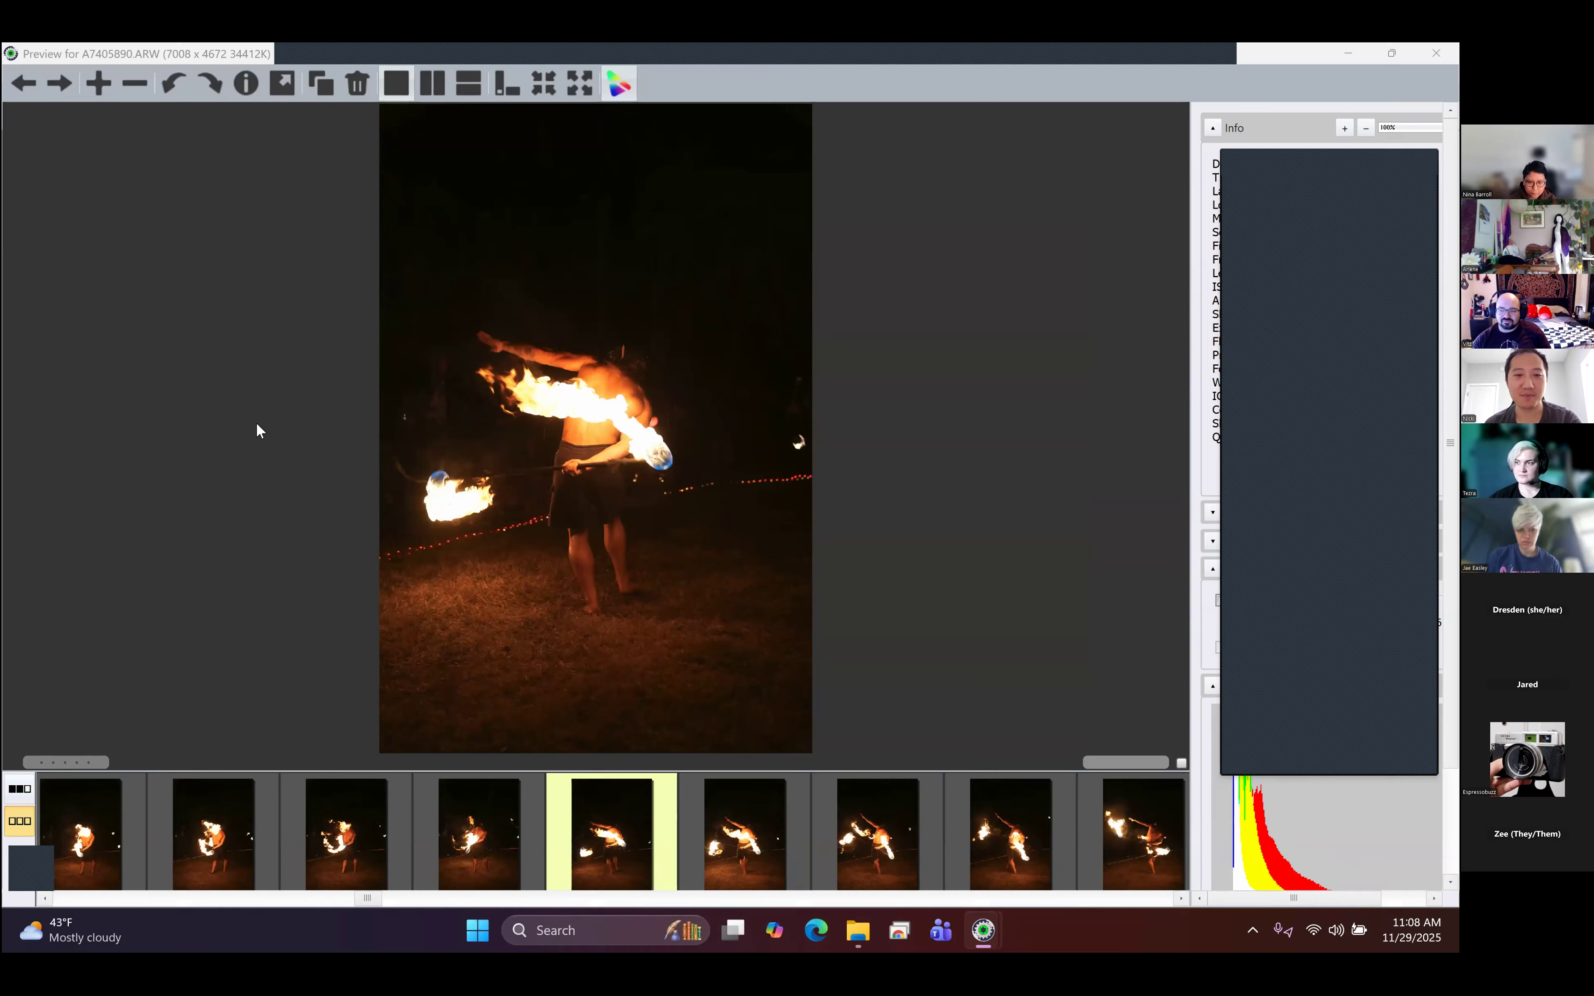
key(Left)
key(Left)
key(Right)
key(Right)
key(Left)
key(Left)
key(Right)
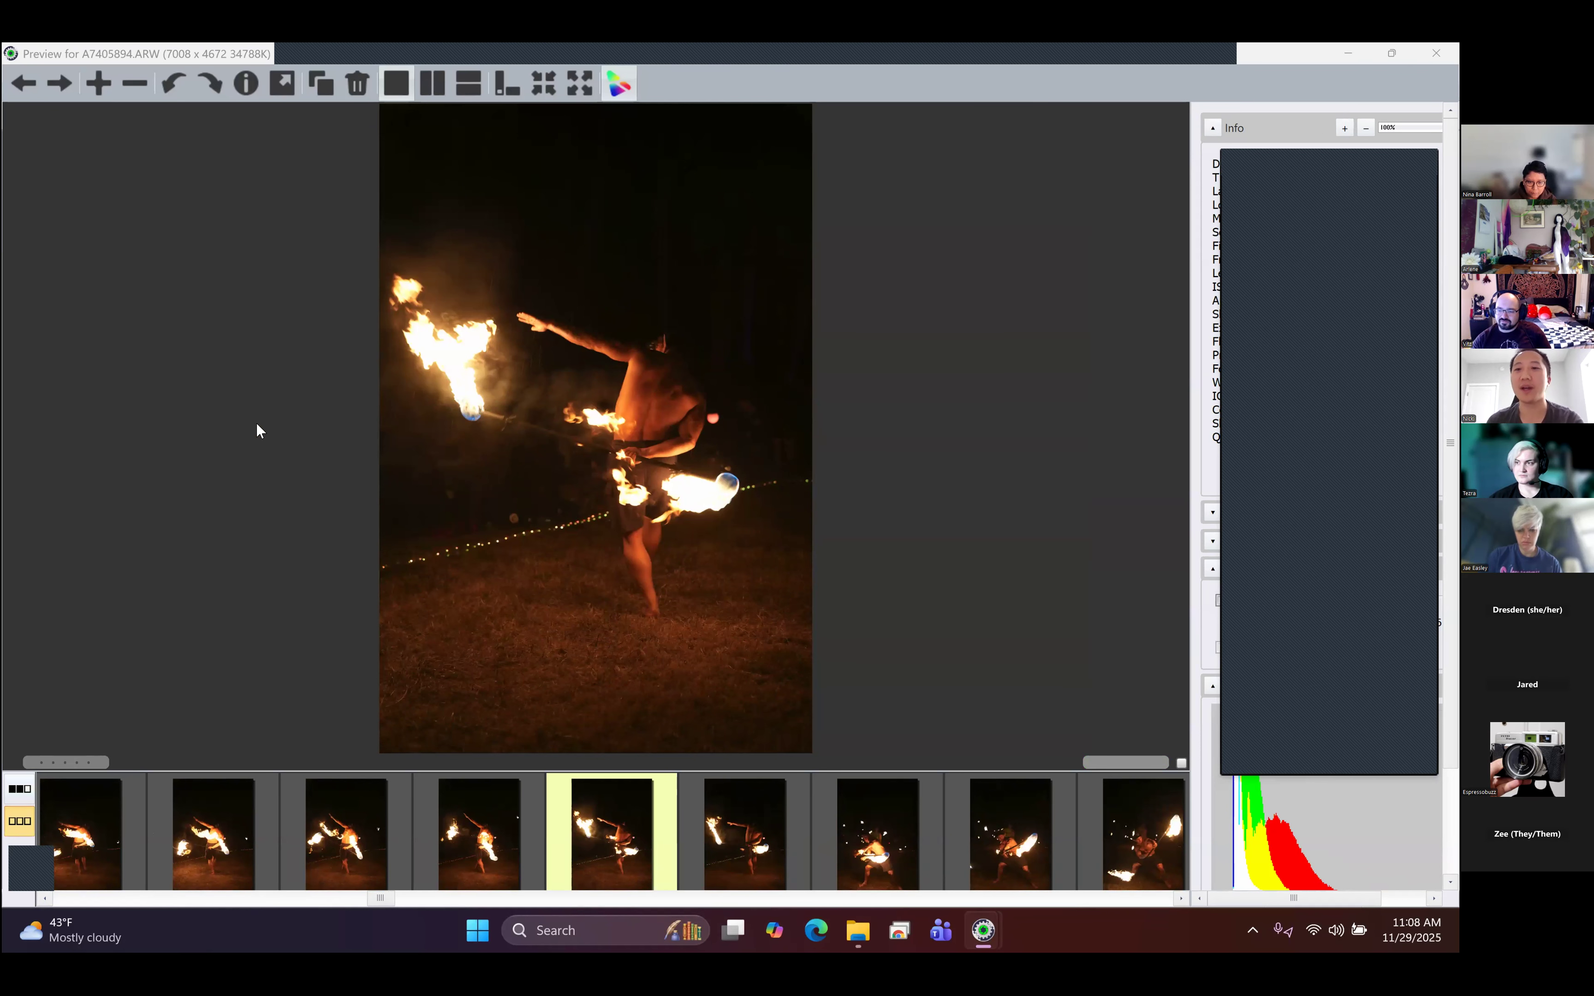
key(Right)
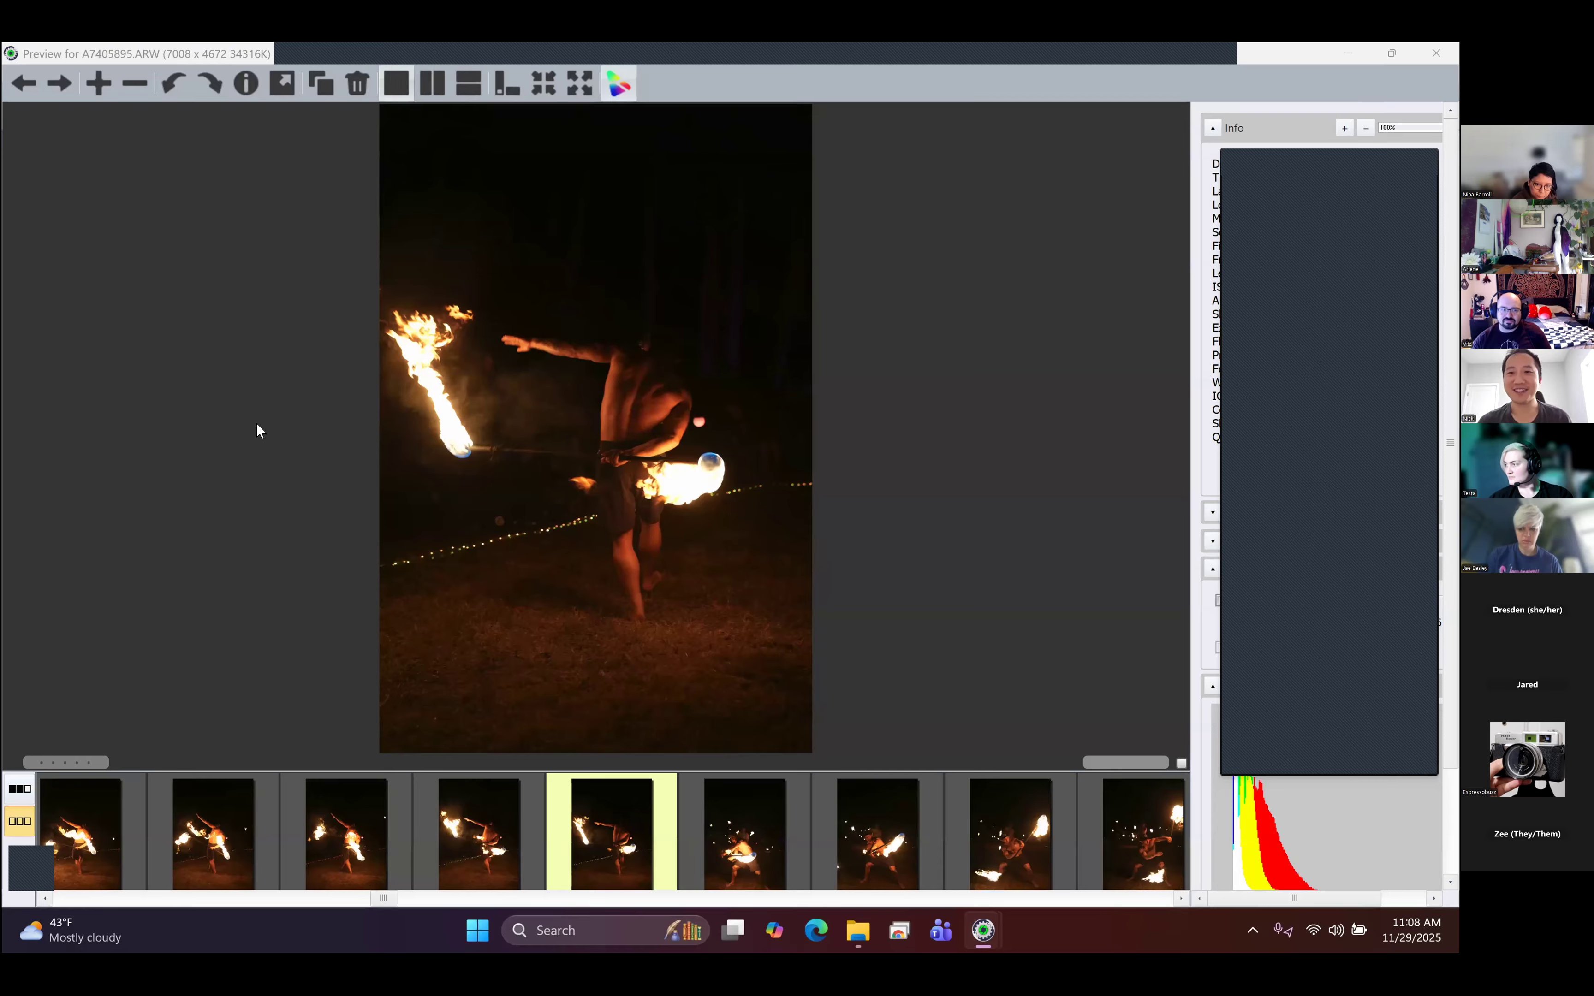
- Skim through the staff spinner's wide-stance poses, from A7405897.ARW past A7405912.ARW to A7405921.ARW
key(Right)
key(Right)
key(Right)
key(Right)
key(Right)
key(Right)
key(Right)
key(Right)
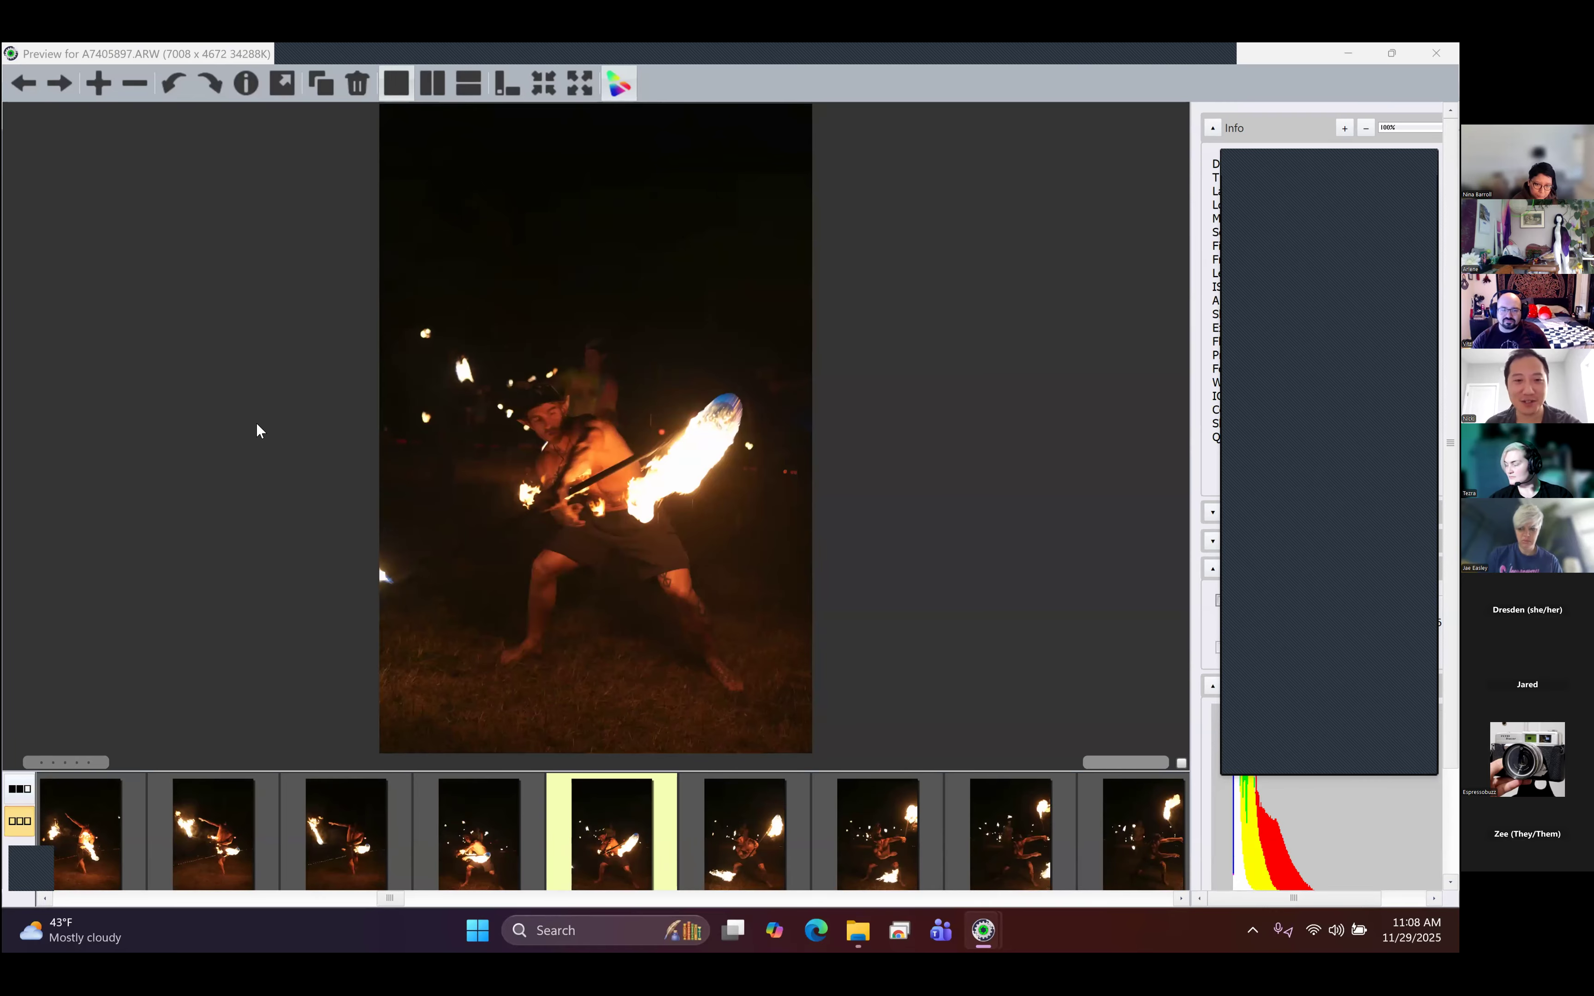
key(Right)
key(Right)
key(Right)
key(Right)
key(Right)
key(Right)
key(Right)
key(Right)
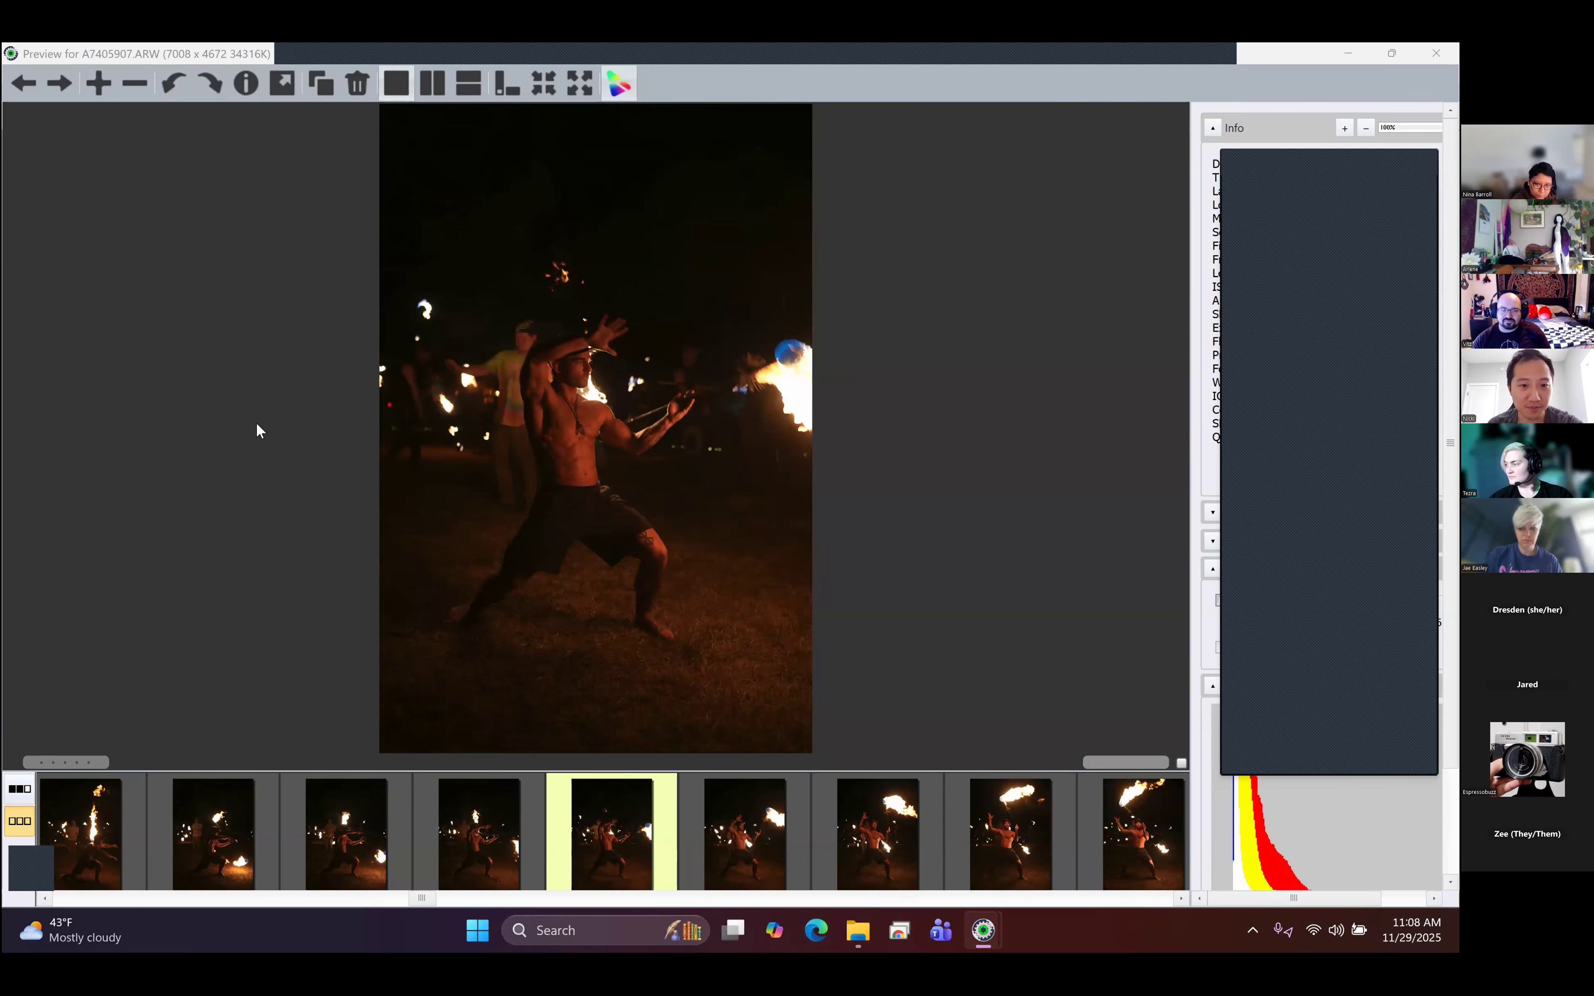
key(Right)
key(Right)
key(Right)
key(Right)
key(Right)
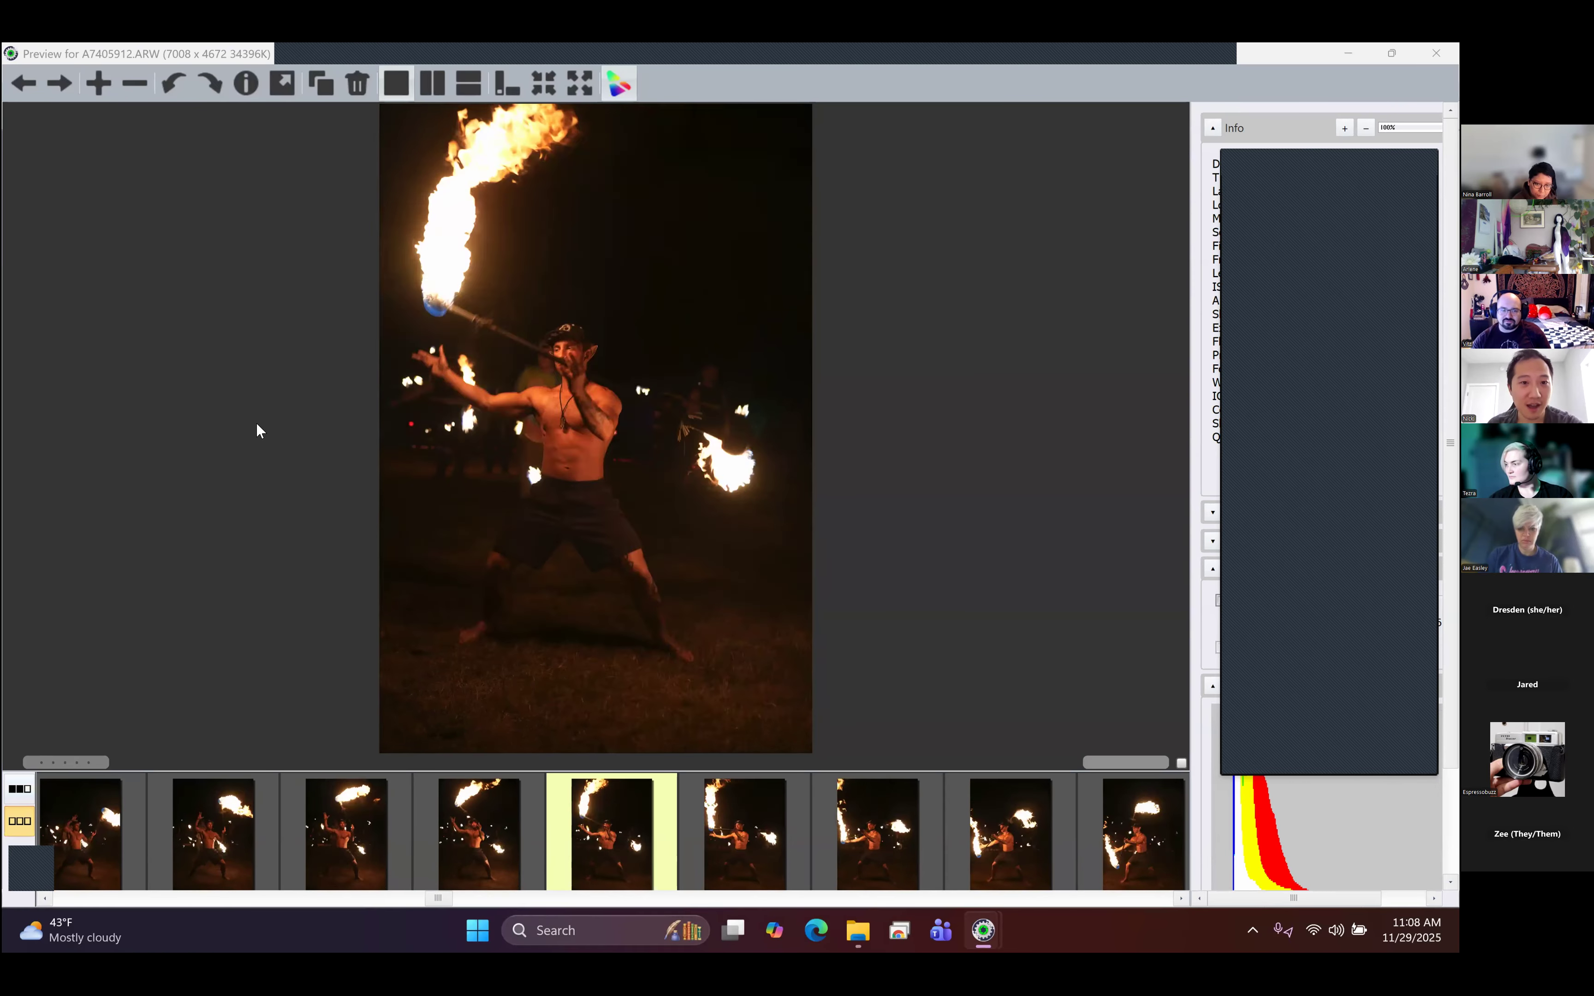
key(Right)
key(Right)
key(Right)
key(Right)
key(Right)
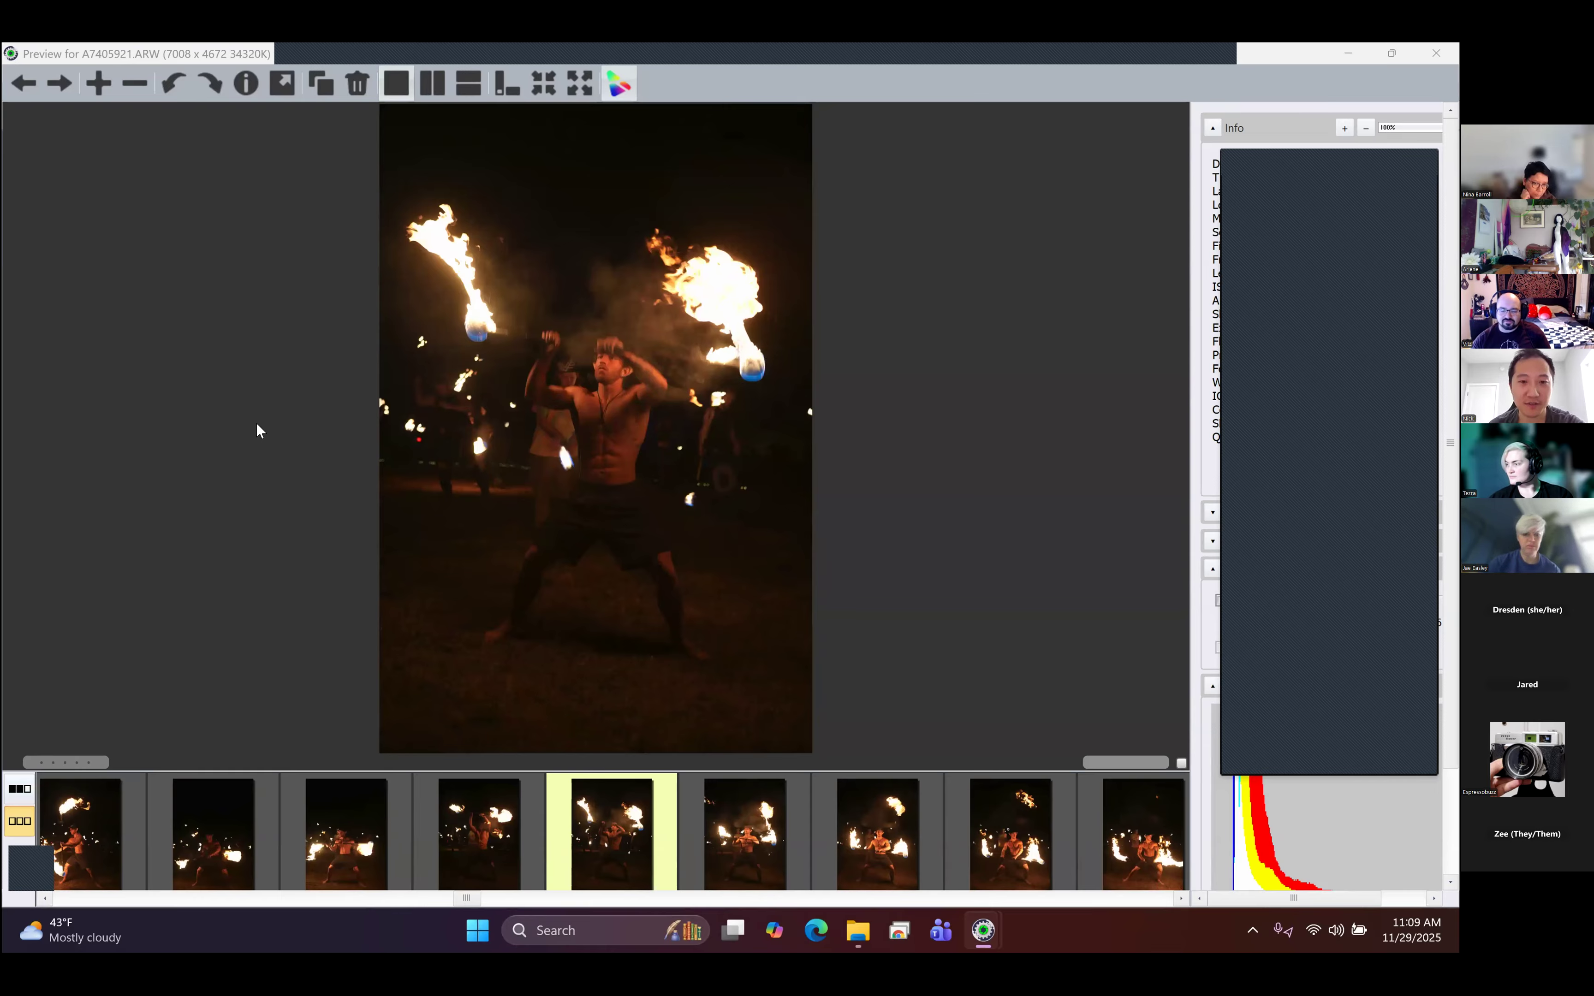
- Compare the staff spinner's two-flame shots A7405924.ARW and A7405925.ARW with the surrounding frames, continuing to A7405938.ARW
key(Right)
key(Right)
key(Right)
key(Right)
key(Left)
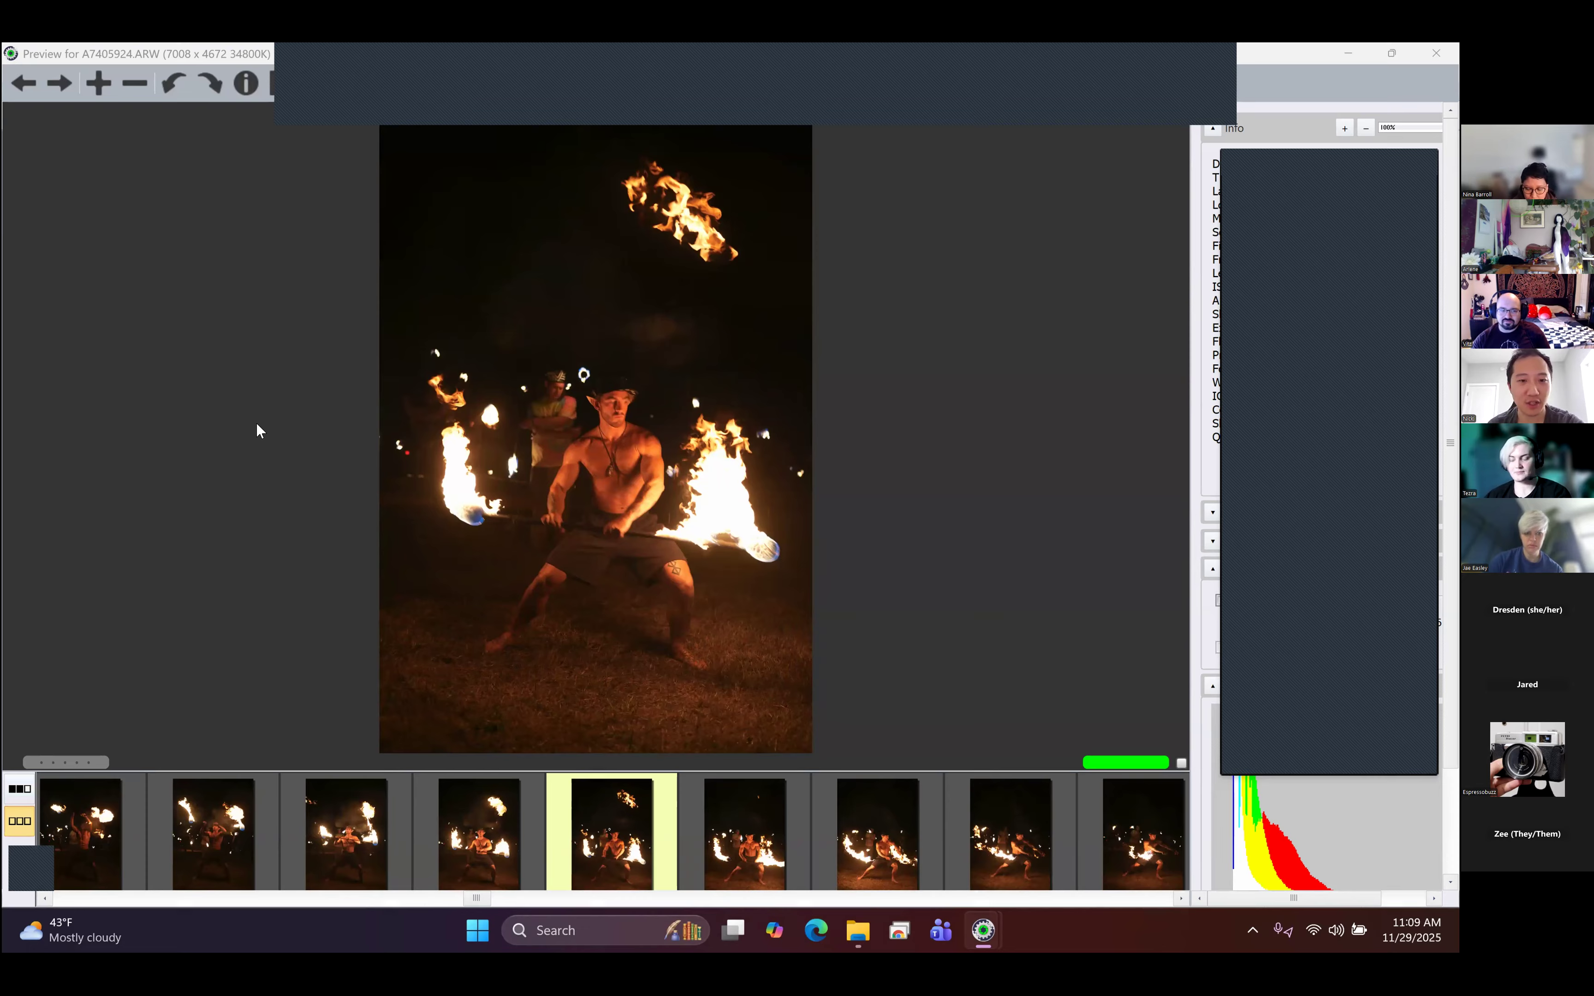
key(Right)
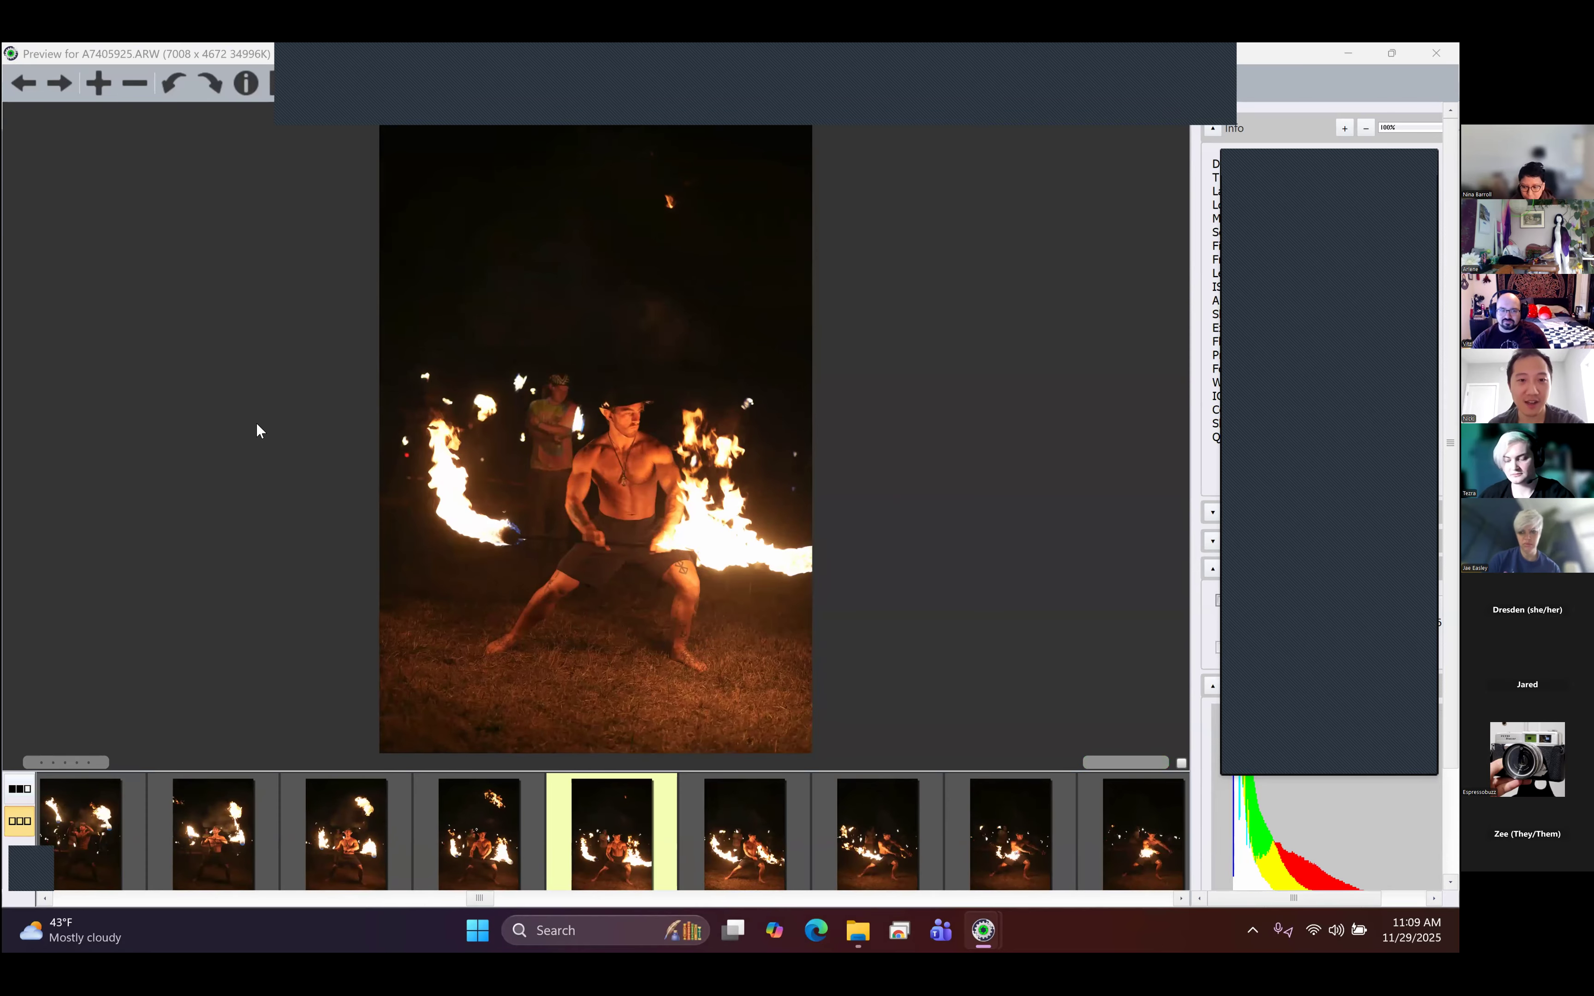
key(Right)
key(Right)
key(Right)
key(Right)
key(Right)
key(Right)
key(Right)
key(Right)
key(Right)
key(Right)
key(Right)
key(Right)
key(Right)
key(Right)
key(Right)
key(Right)
key(Right)
key(Left)
key(Left)
key(Left)
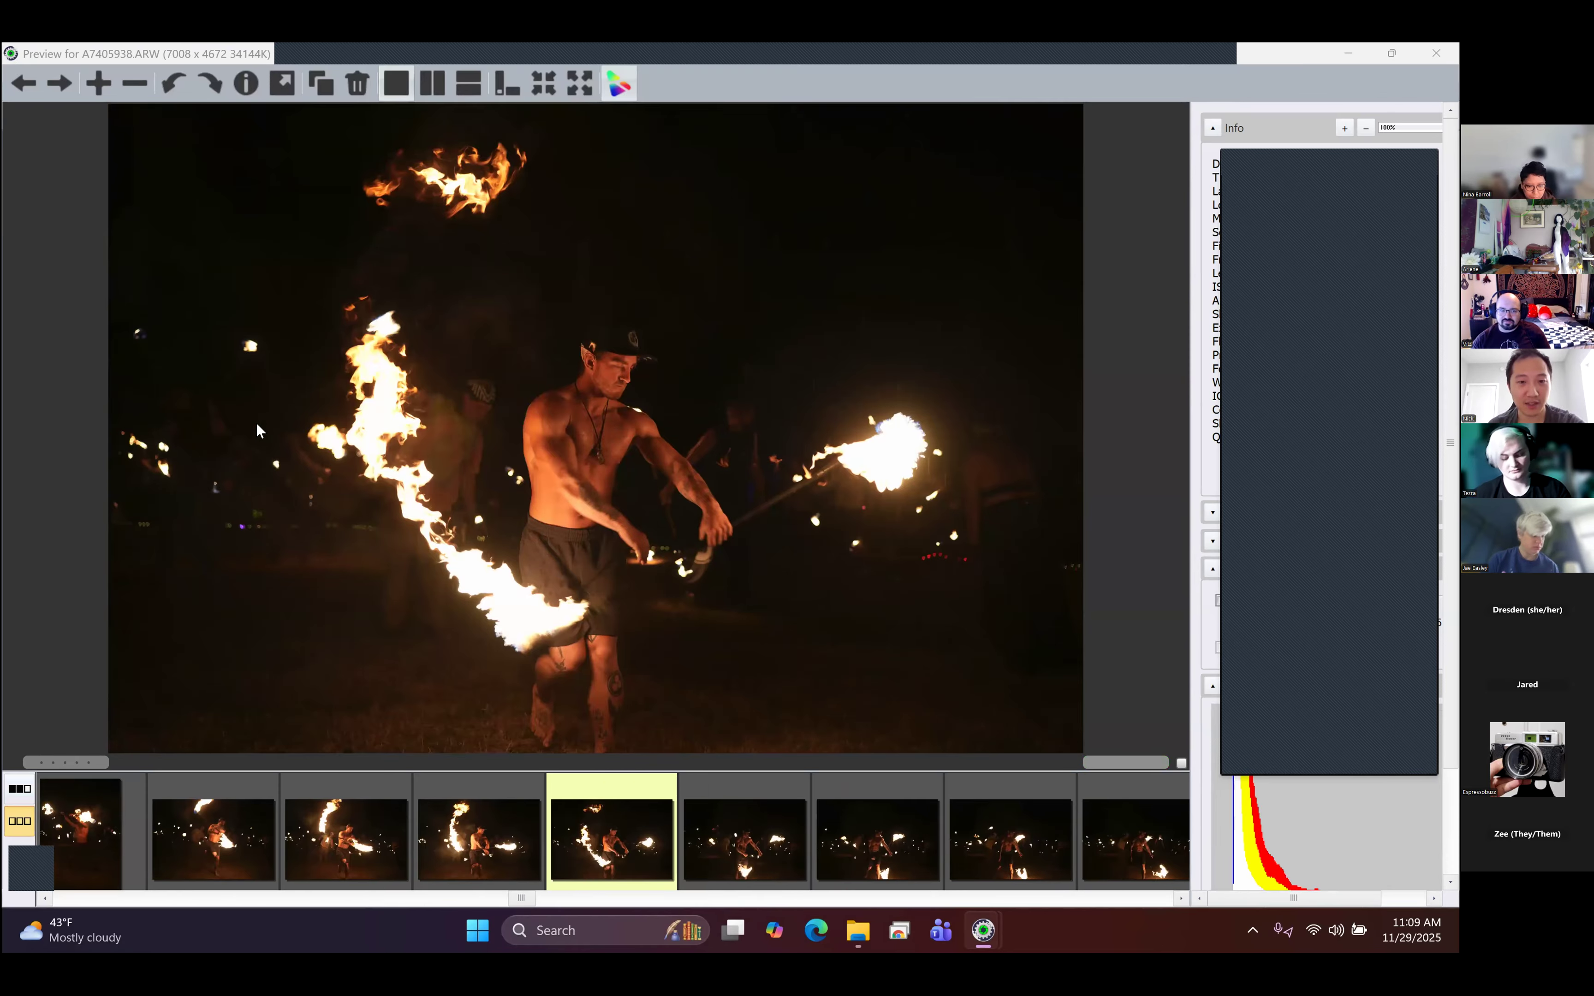
- Skim from the landscape staff shots through the darker portrait frames to the group fire scene in A7405966.ARW
key(Right)
key(Right)
key(Right)
key(Right)
key(Right)
key(Right)
key(Right)
key(Right)
key(Right)
key(Right)
key(Right)
key(Right)
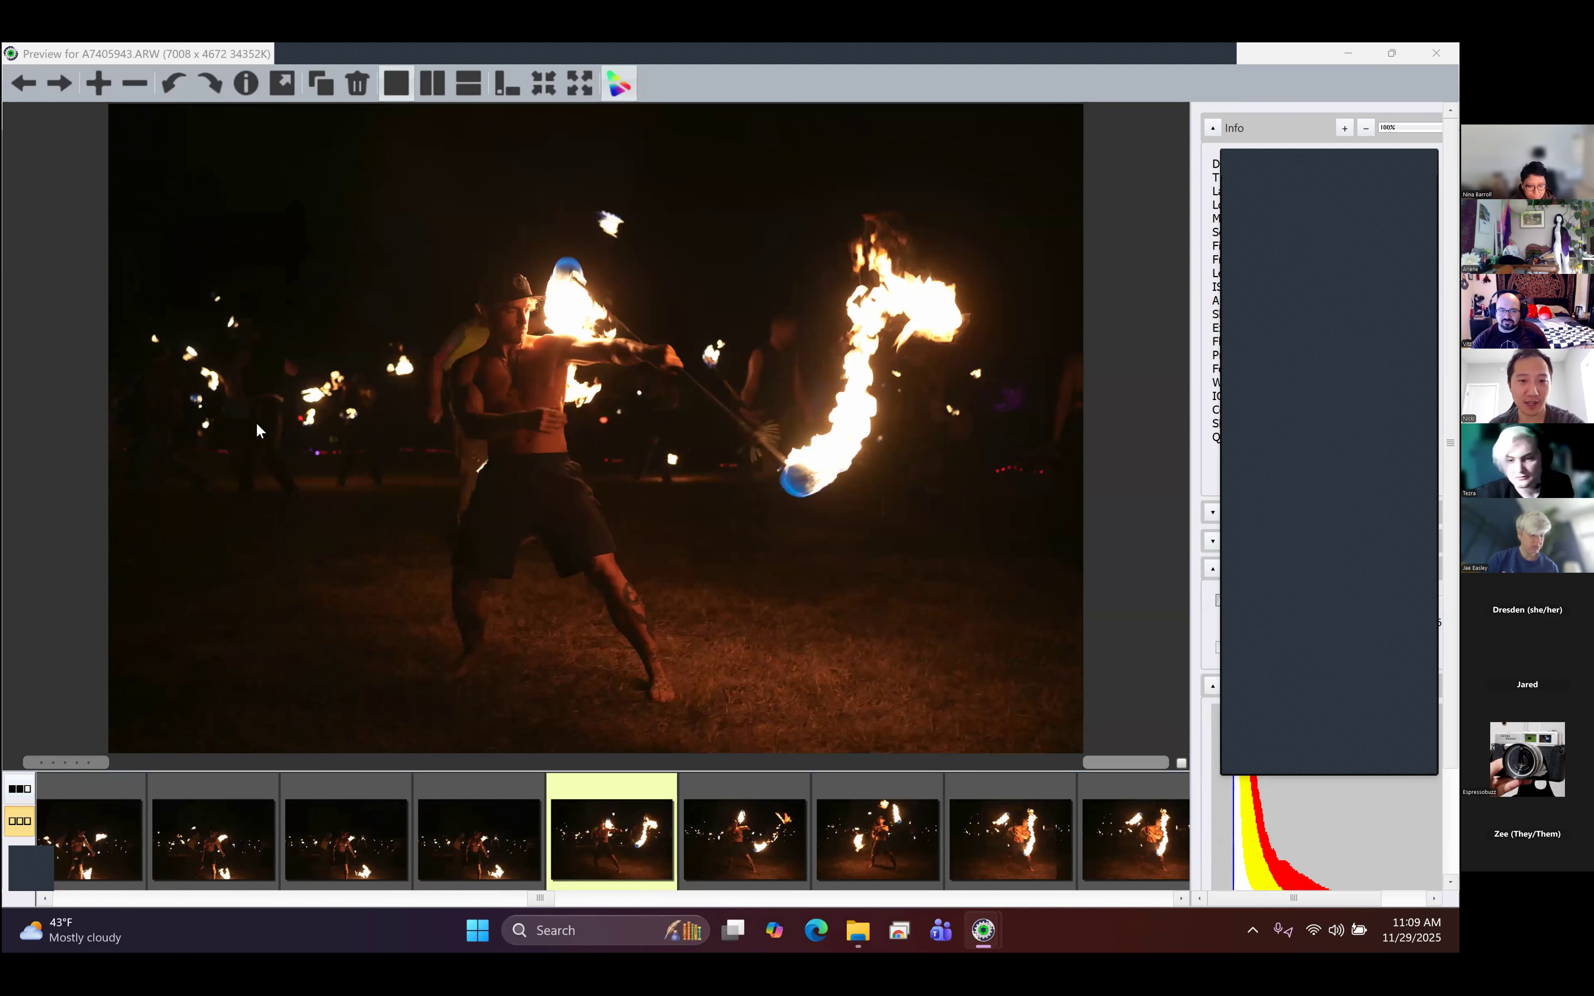
key(Right)
key(Right)
key(Right)
key(Right)
key(Right)
key(Right)
key(Right)
key(Right)
key(Right)
key(Right)
key(Right)
key(Right)
key(Right)
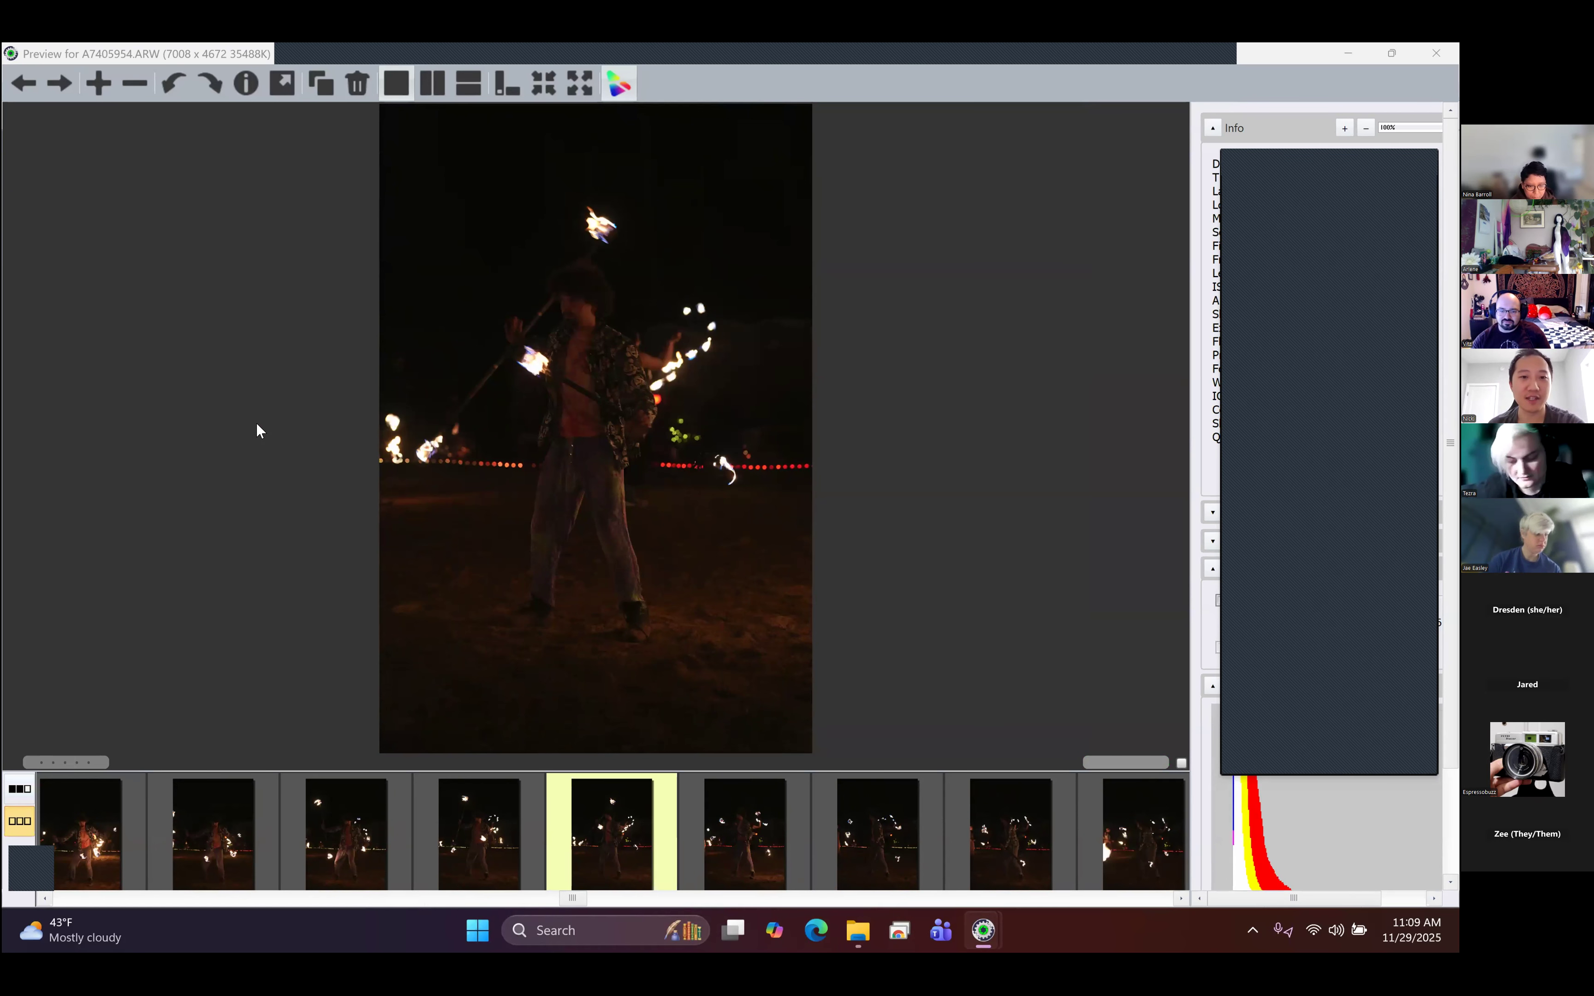
key(Right)
key(Right)
key(Right)
key(Right)
key(Right)
key(Right)
key(Right)
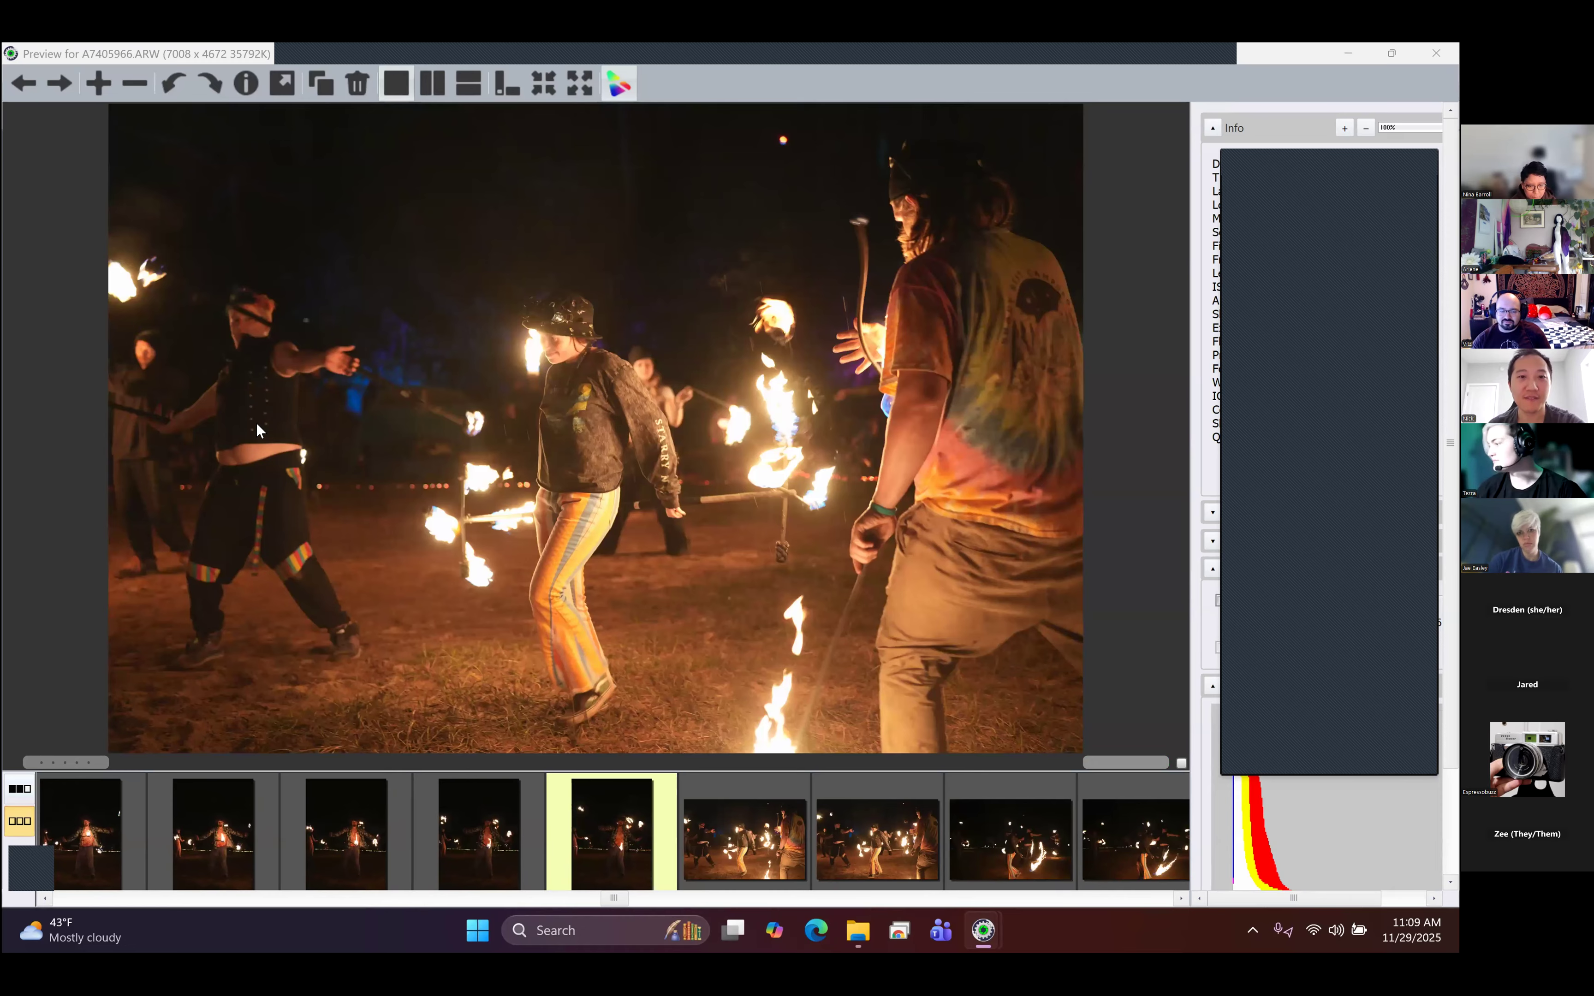
- Review the standing and kneeling frames of the staff performer in striped trousers, through to A7406015.ARW
key(Right)
key(Right)
key(Right)
key(Right)
key(Right)
key(Right)
key(Right)
key(Right)
key(Right)
key(Right)
key(Right)
key(Right)
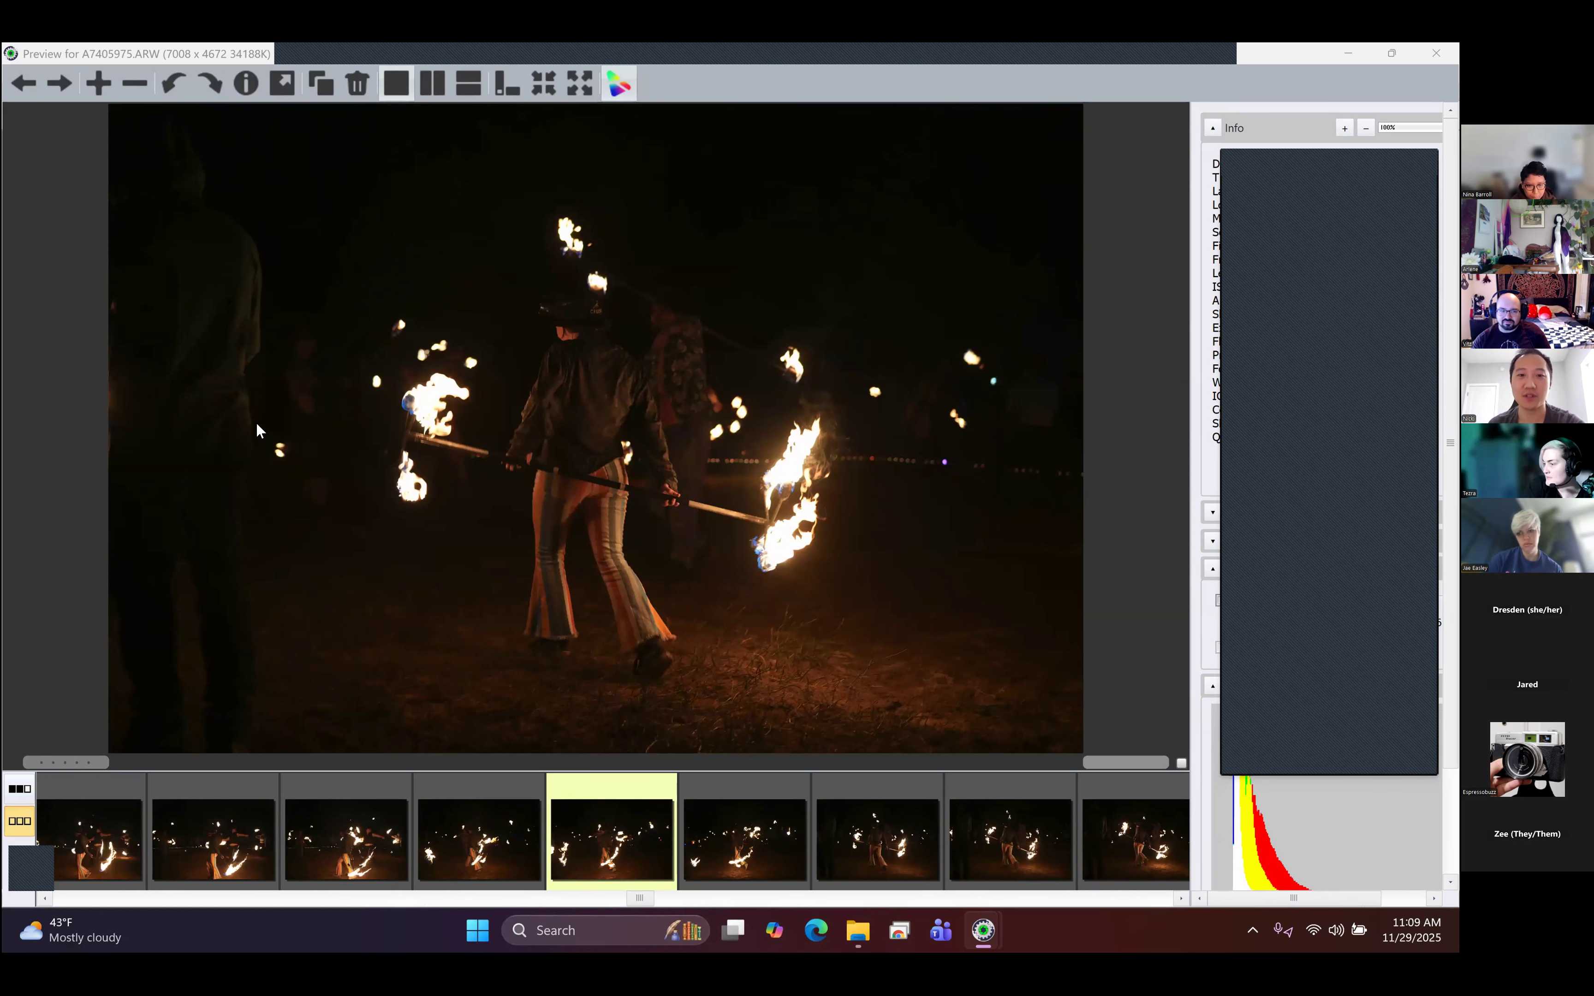
key(Right)
key(Right)
key(Right)
key(Right)
key(Right)
key(Right)
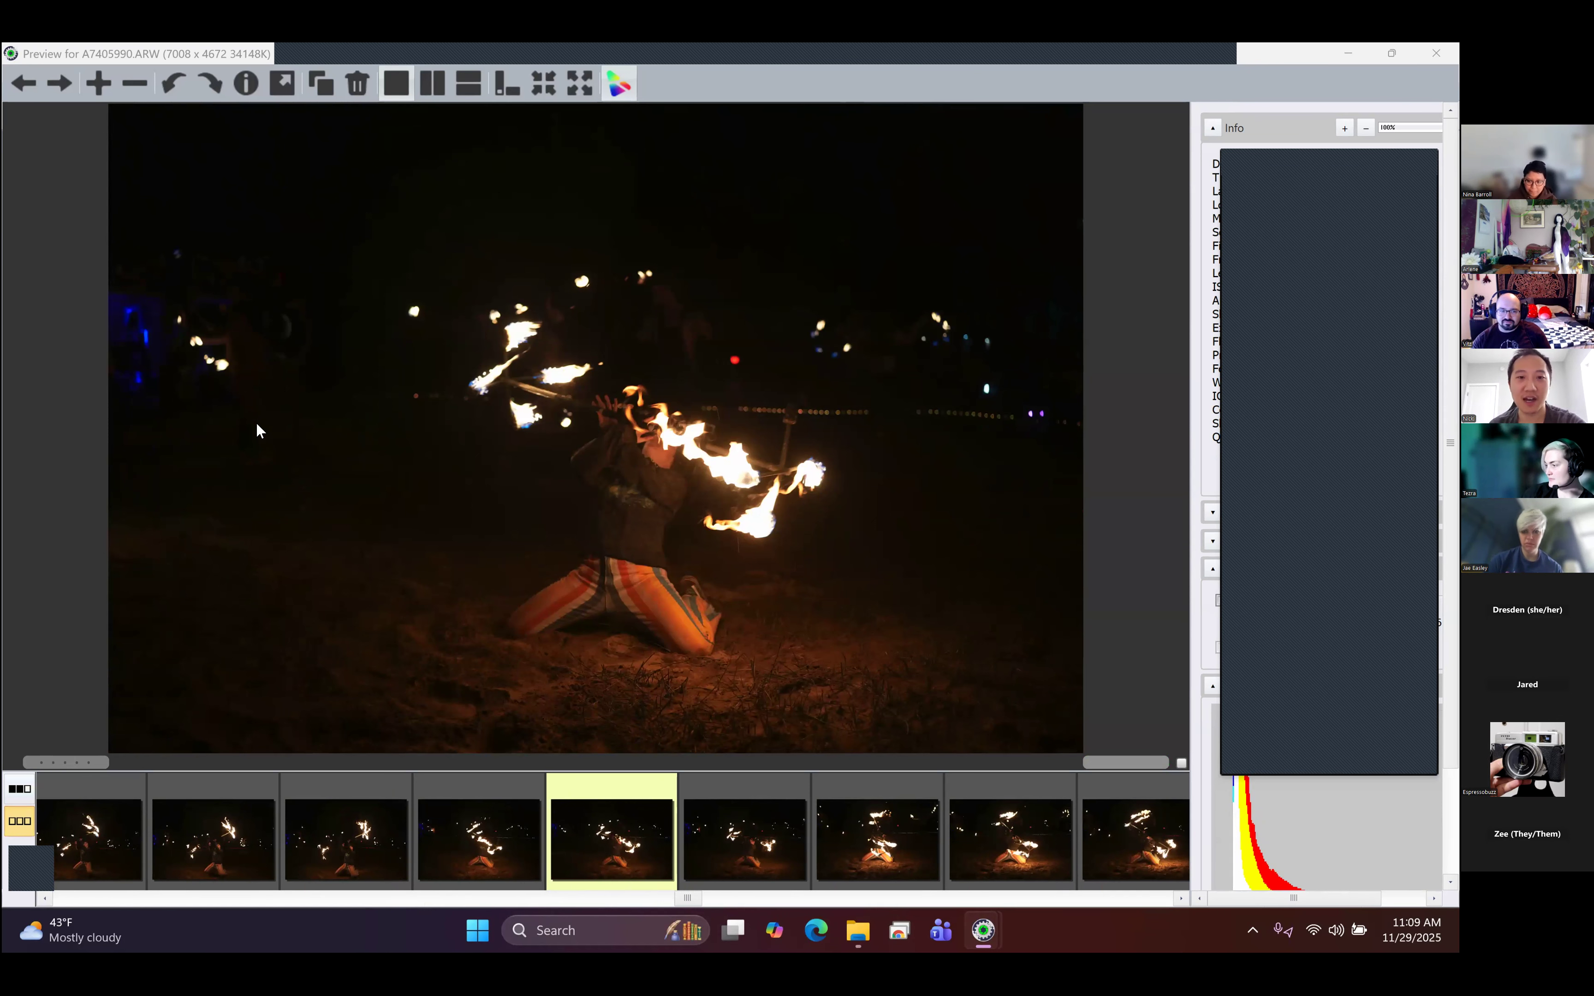
key(Right)
key(Right)
key(Right)
key(Right)
key(Right)
key(Right)
key(Right)
key(Right)
key(Right)
key(Right)
key(Right)
key(Right)
key(Right)
key(Right)
key(Right)
key(Right)
key(Right)
key(Right)
key(Right)
key(Right)
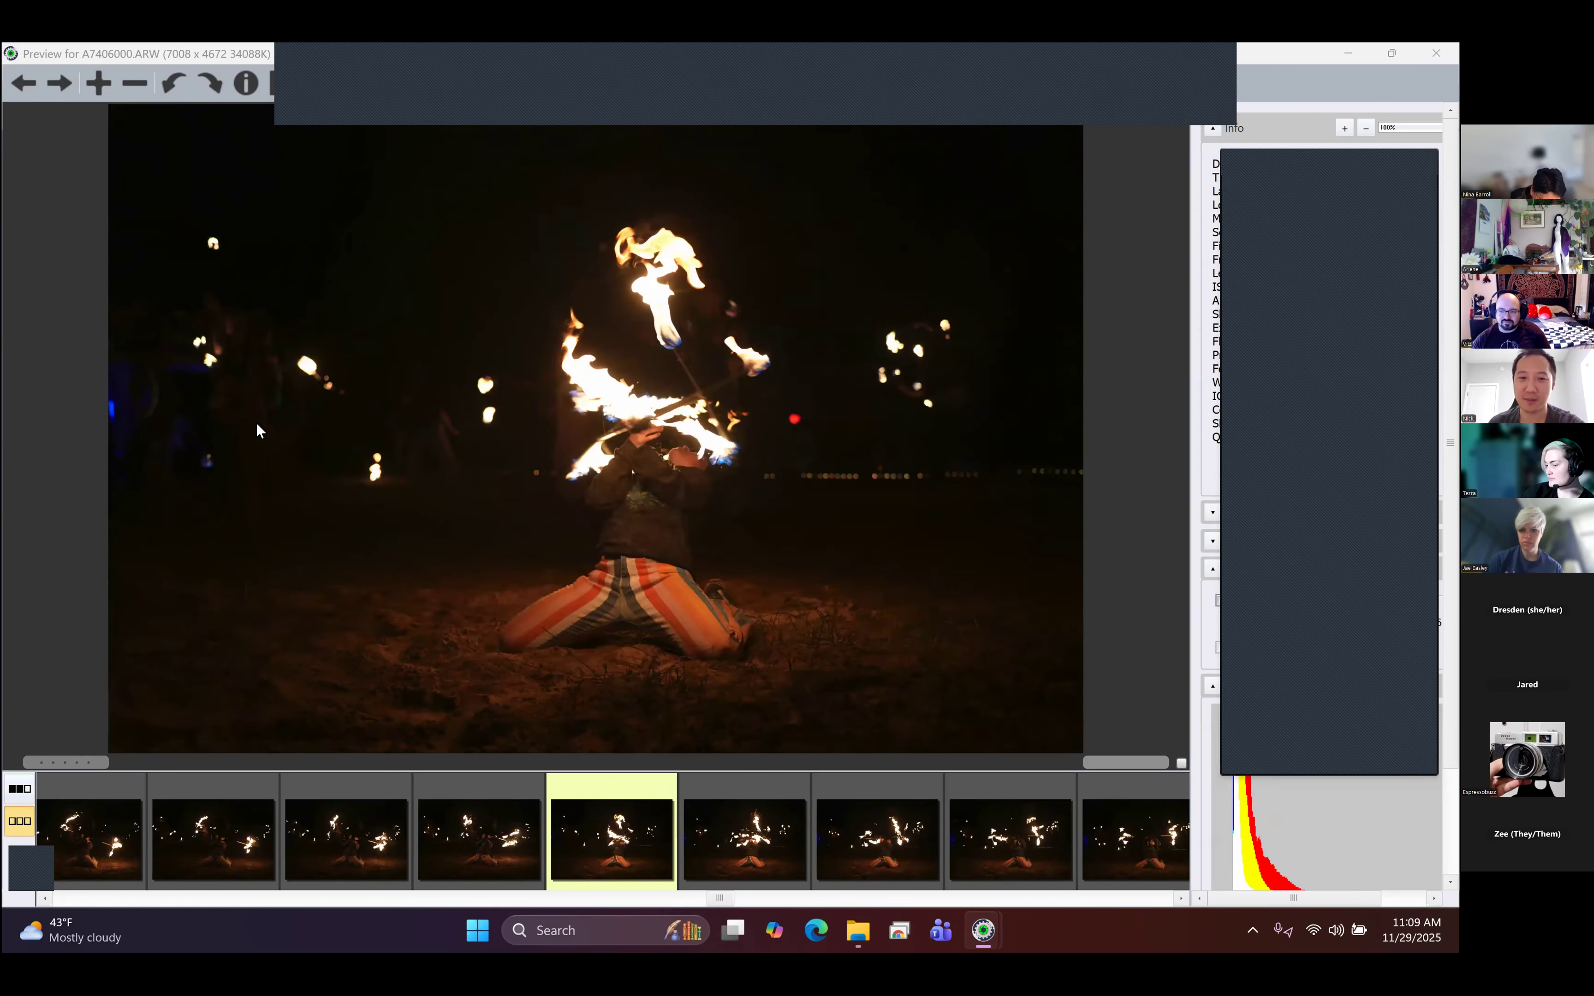
key(Right)
key(Right)
key(Right)
key(Right)
key(Right)
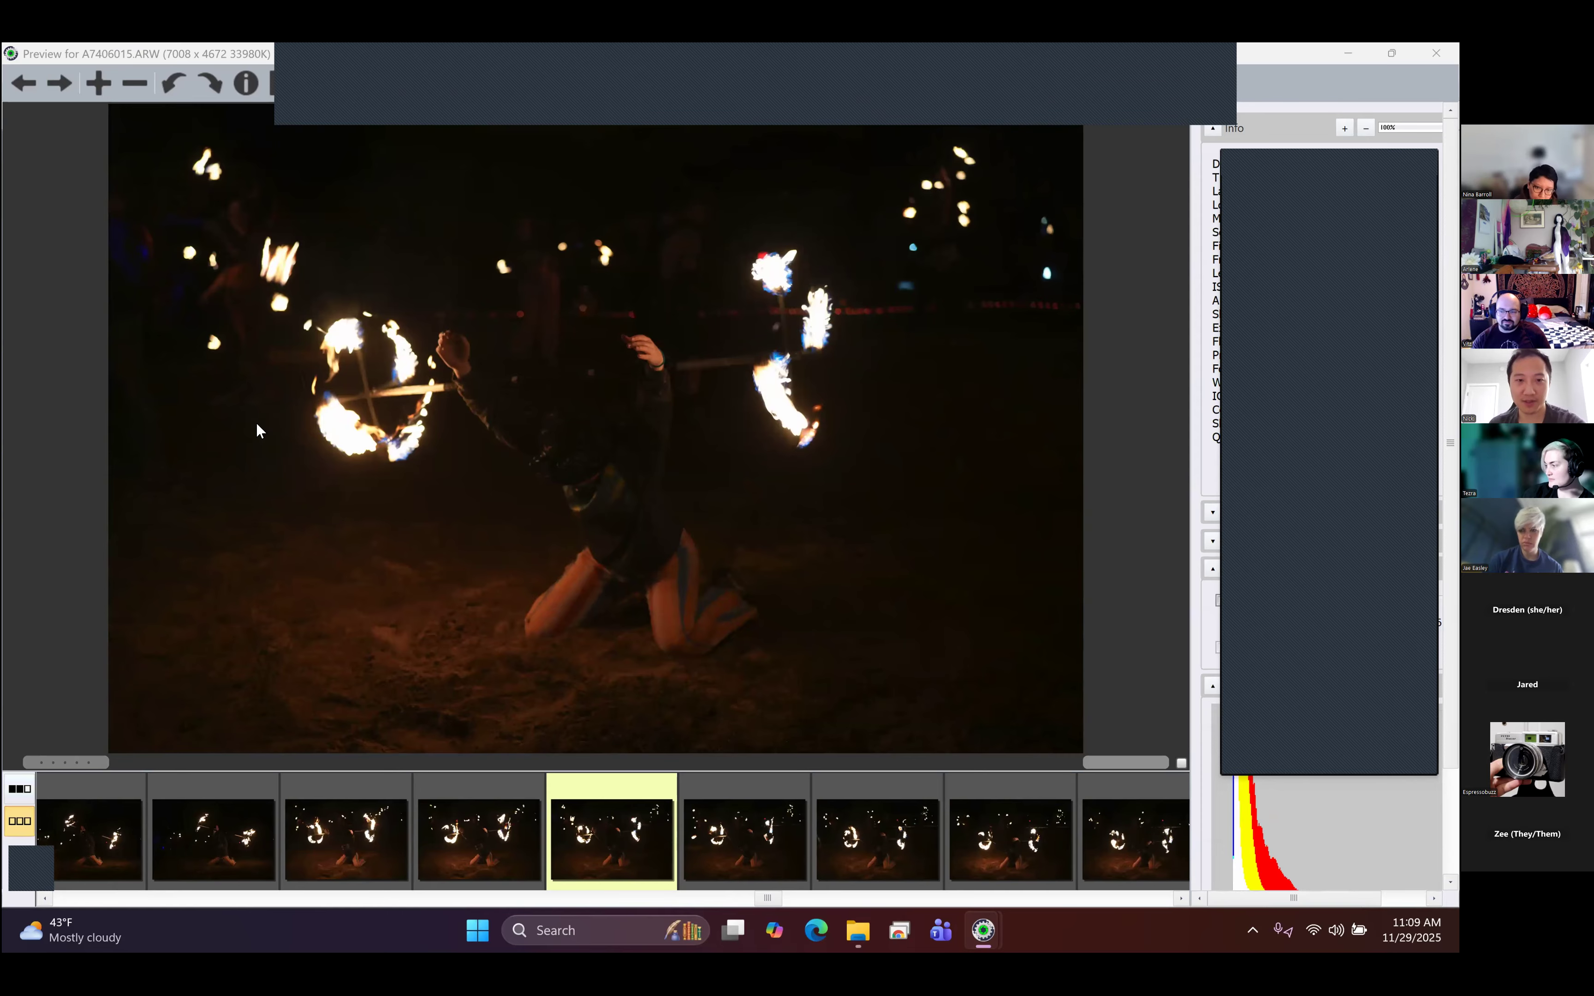
- Skim forward through the following performers, past A7406146.ARW and A7406302.ARW, to the shirtless fire fan performer in A7406372.ARW
key(Right)
key(Right)
key(Right)
key(Right)
key(Right)
key(Right)
key(Right)
key(Right)
key(Right)
key(Right)
key(Right)
key(Right)
key(Right)
key(Right)
key(Right)
key(Right)
key(Right)
key(Right)
key(Right)
key(Right)
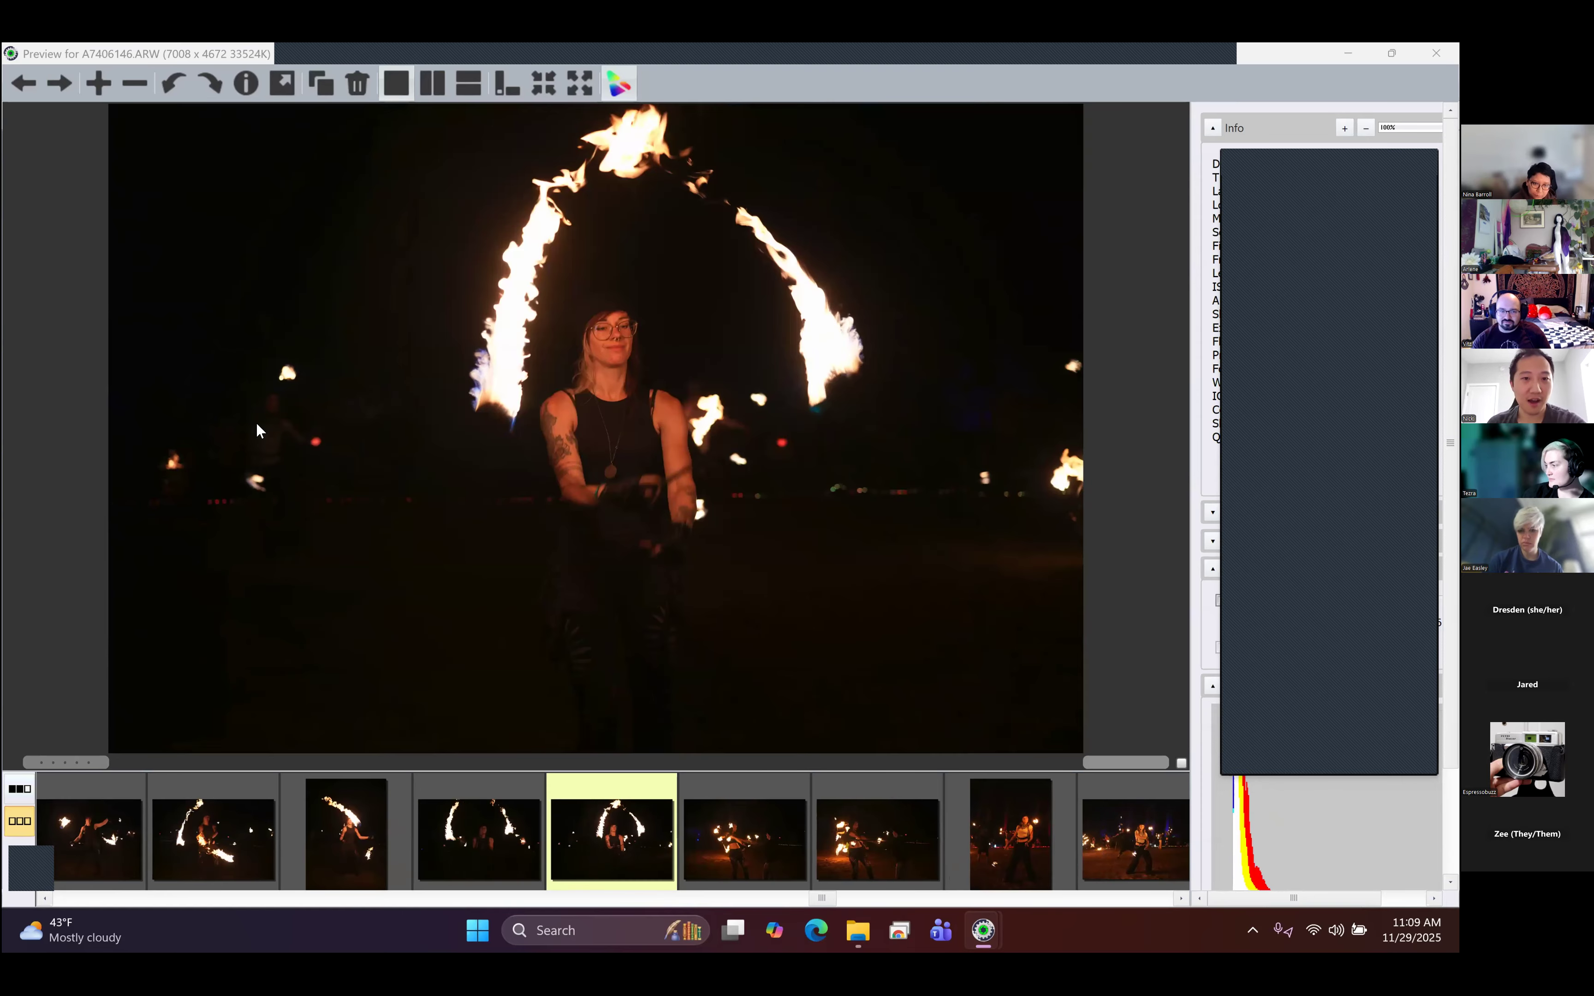
key(Right)
key(Right)
key(Right)
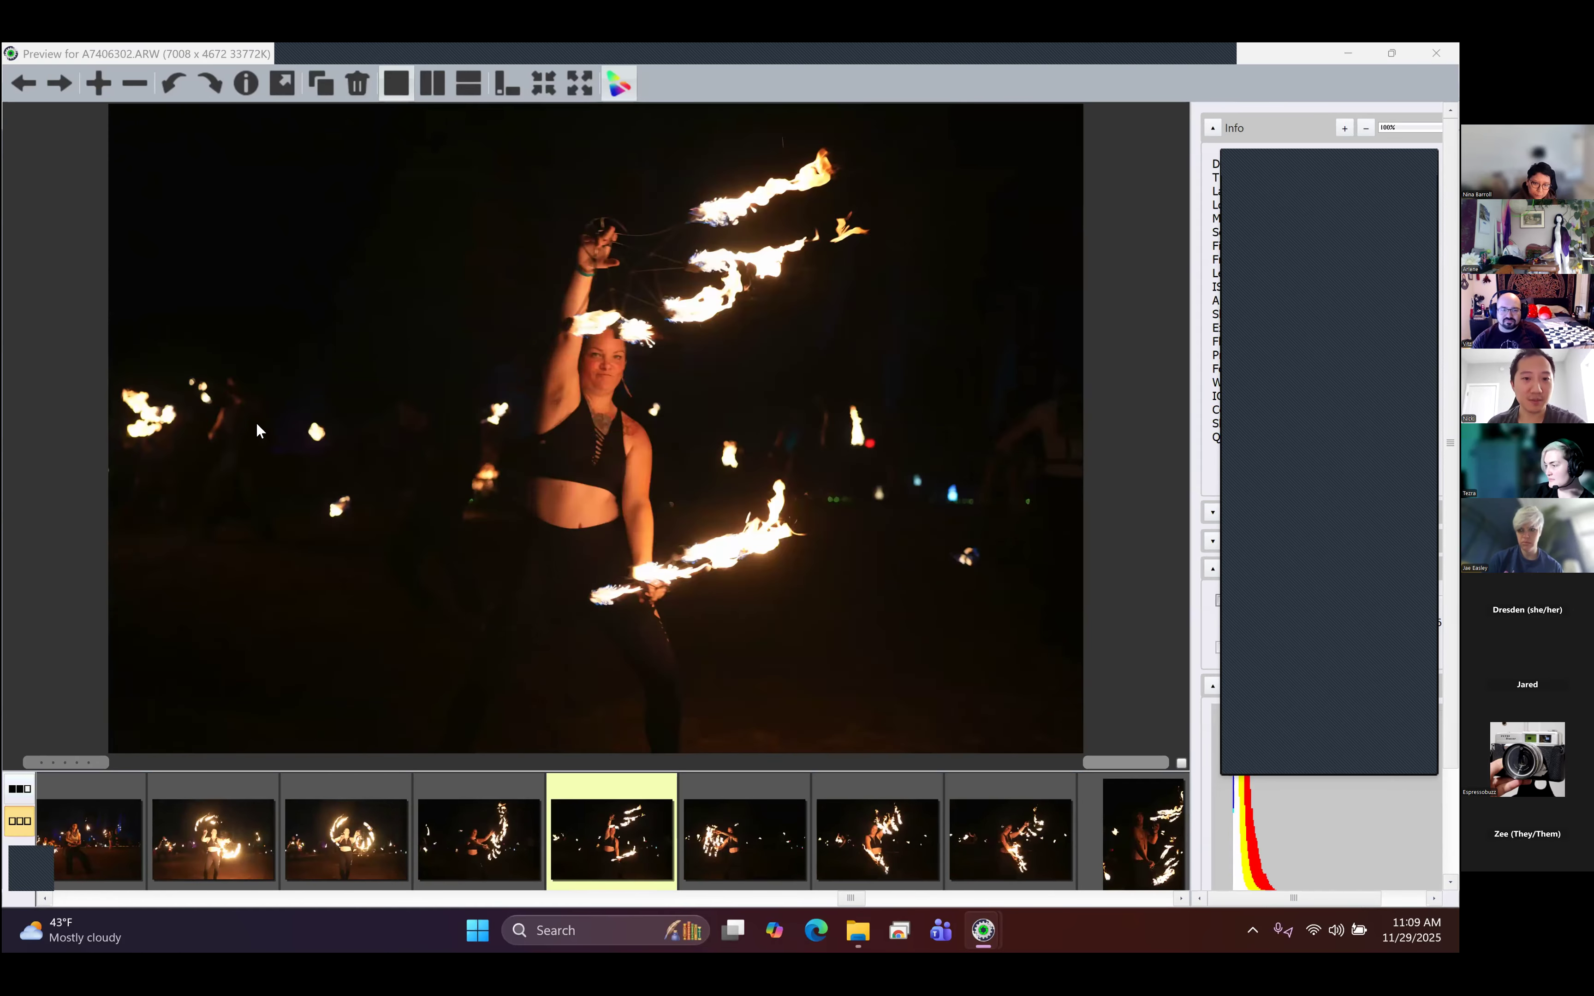
key(Right)
key(Right)
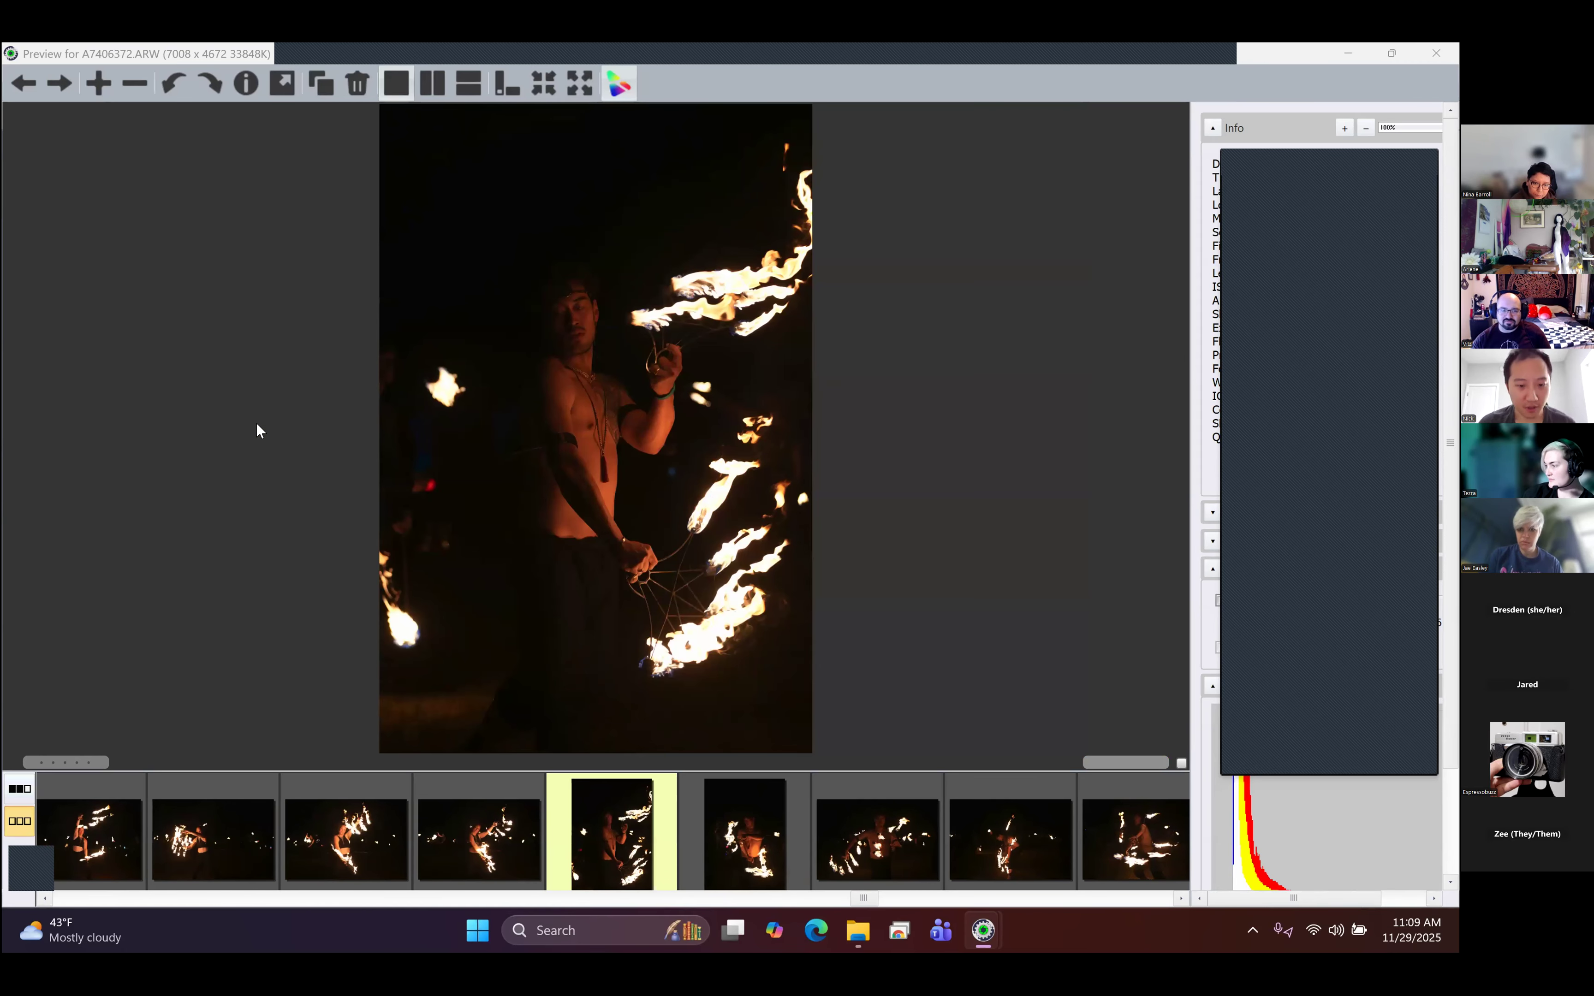
- Jump to the last photo, A7407417.ARW, and browse backward to the fire-breathing shot A7407264.ARW
drag(869, 902, 1184, 918)
click(1130, 848)
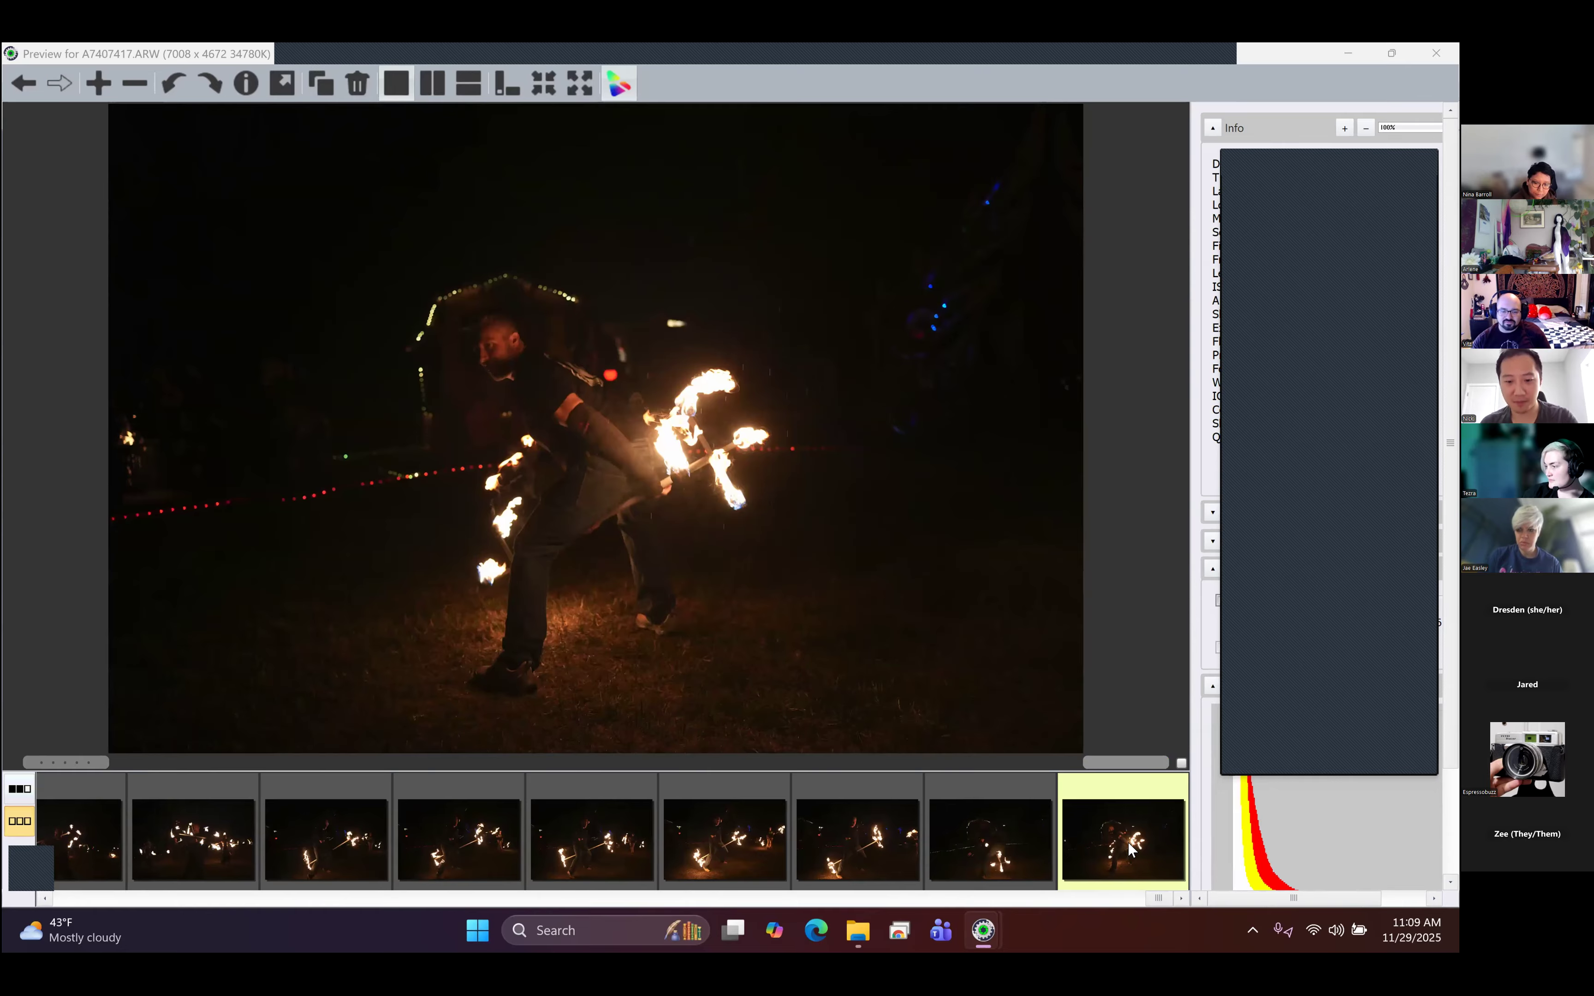
key(Left)
key(Left)
key(Left)
key(Left)
key(Left)
key(Left)
key(Left)
key(Left)
key(Left)
key(Left)
key(Left)
key(Left)
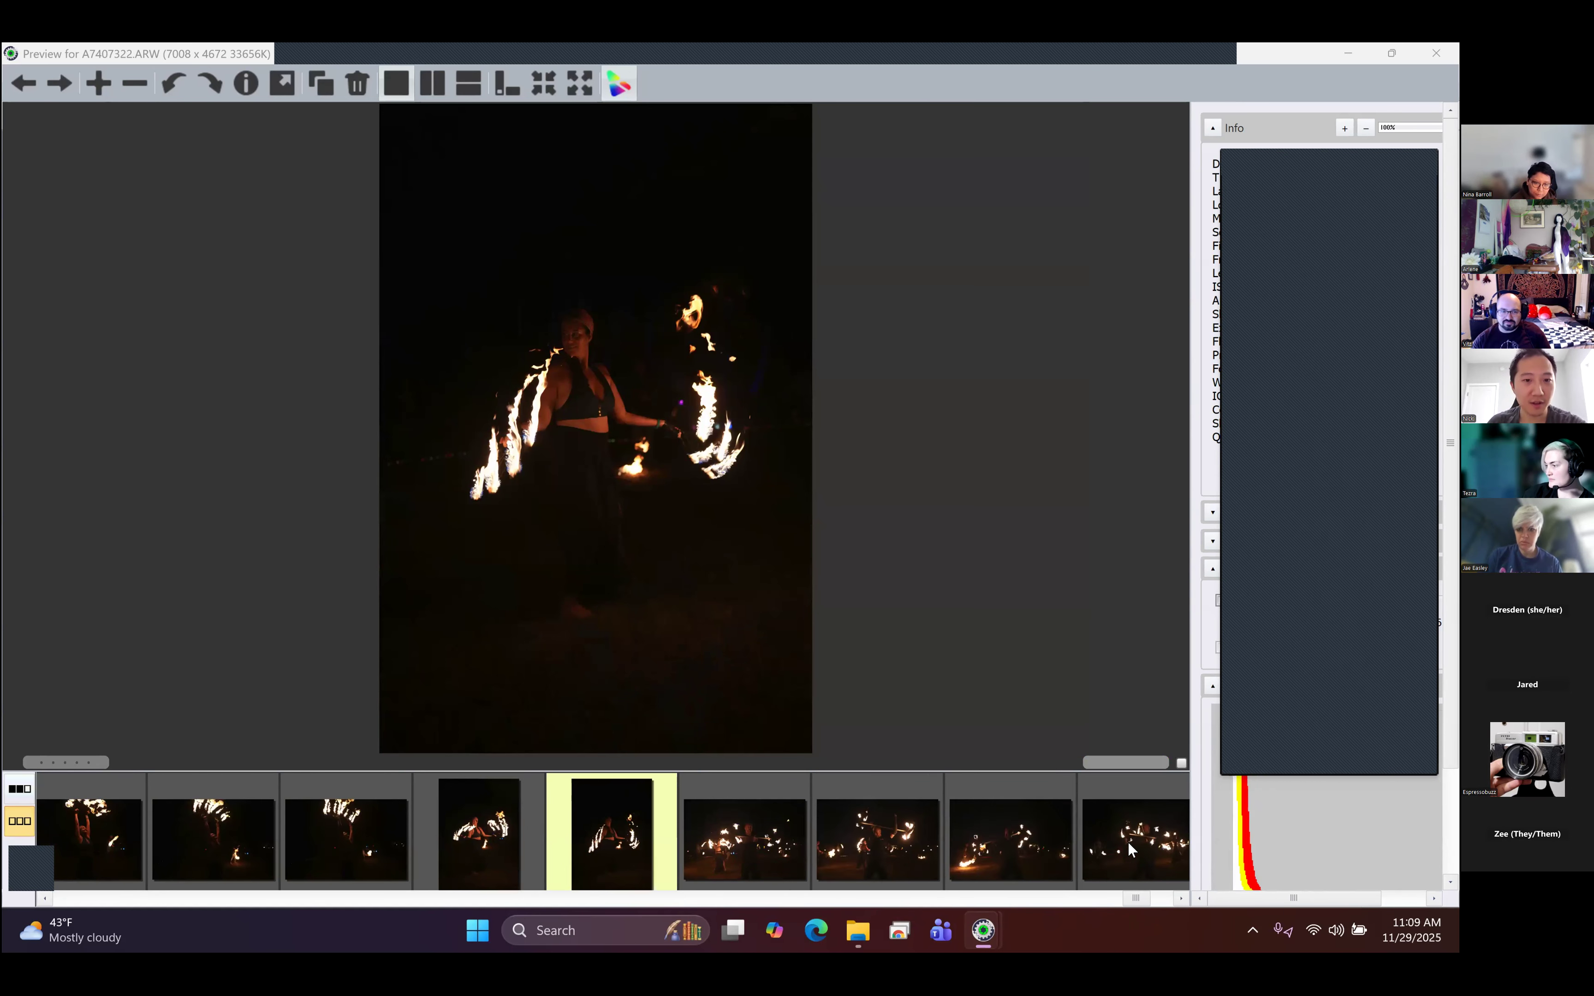
key(Left)
key(Left)
key(Left)
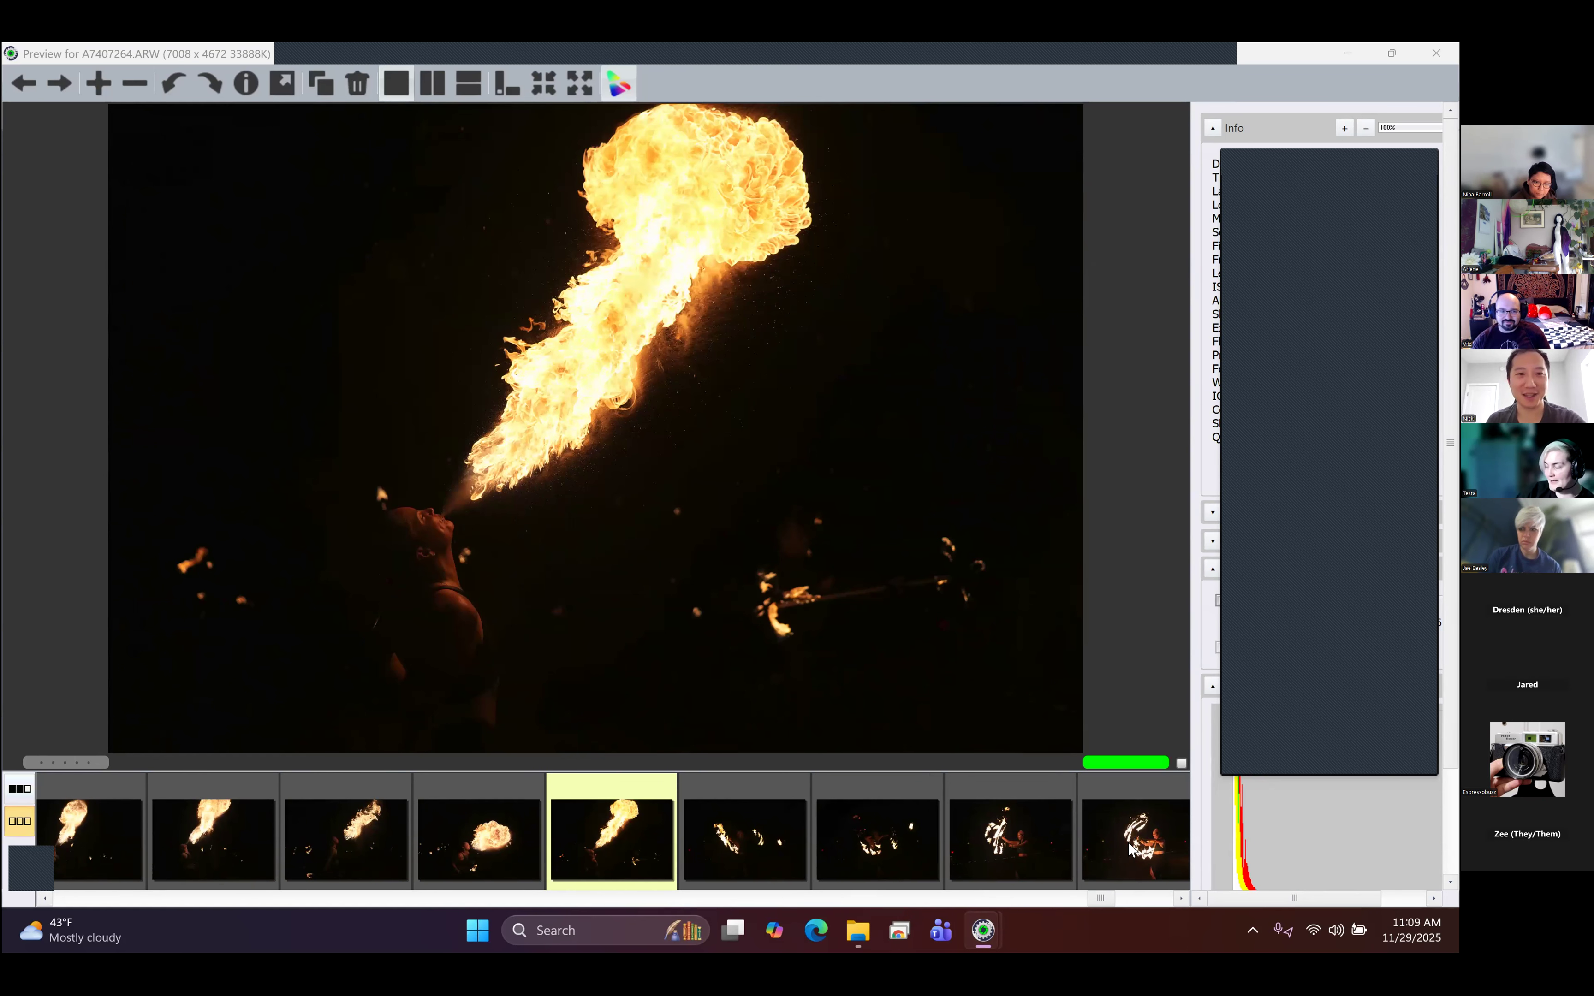
- Review the fire-breathing shots backward, past A7407222.ARW and A7407194.ARW, to the close flame shot A7407185.ARW
key(Left)
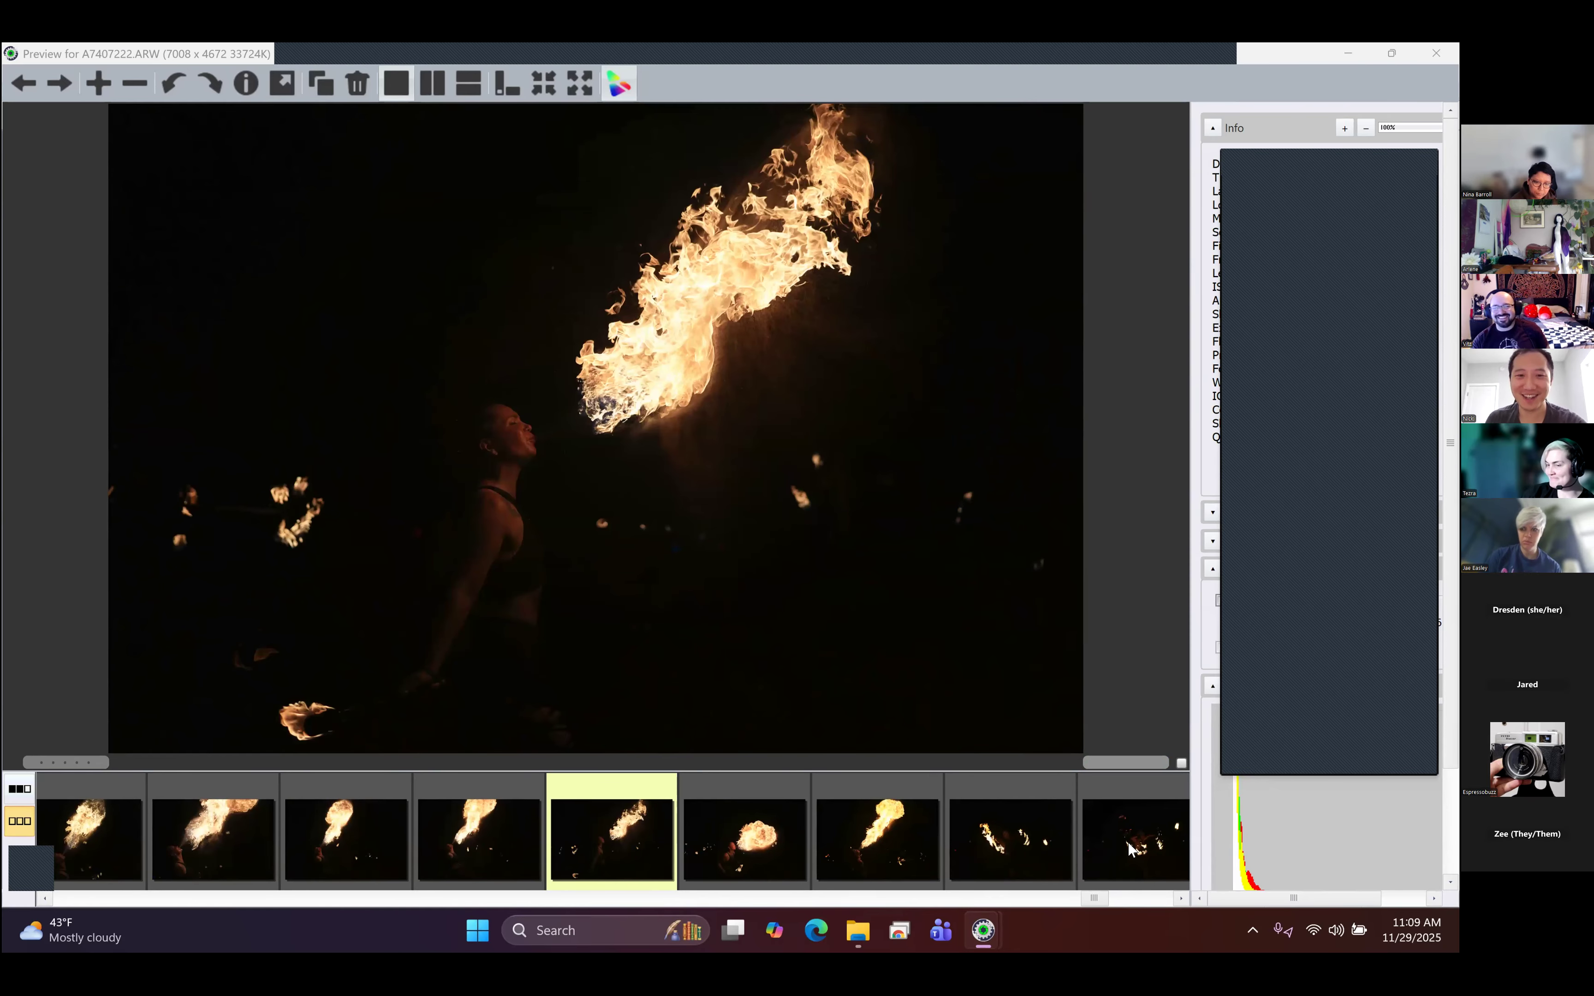
key(Left)
key(Left)
key(Left)
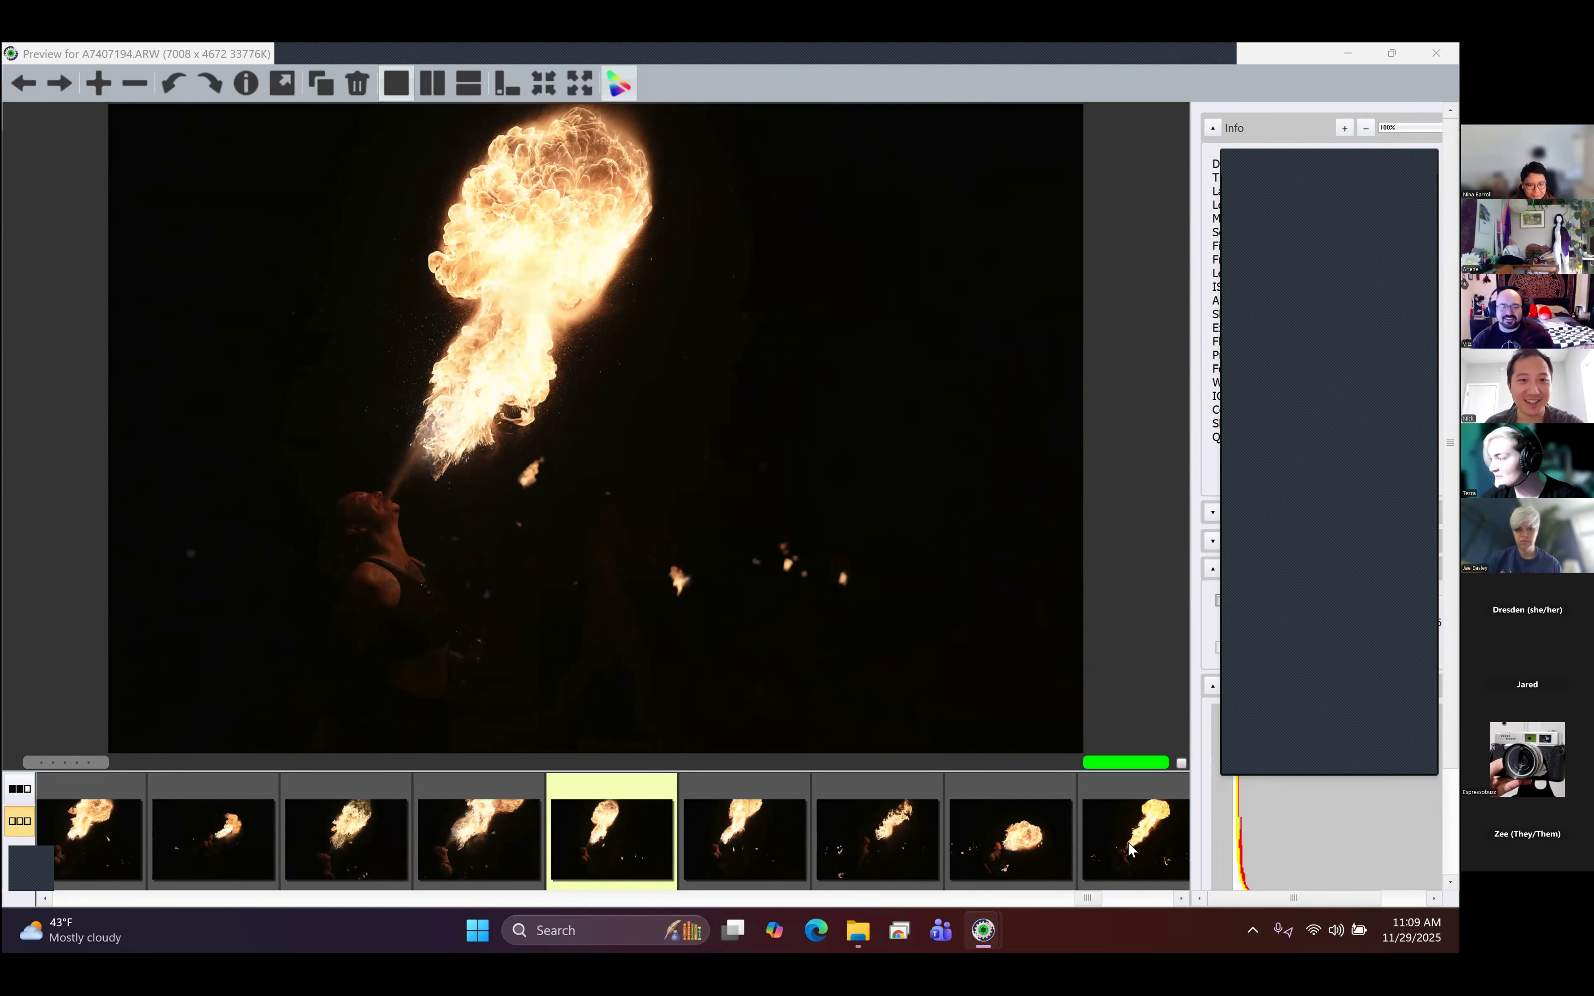
key(Left)
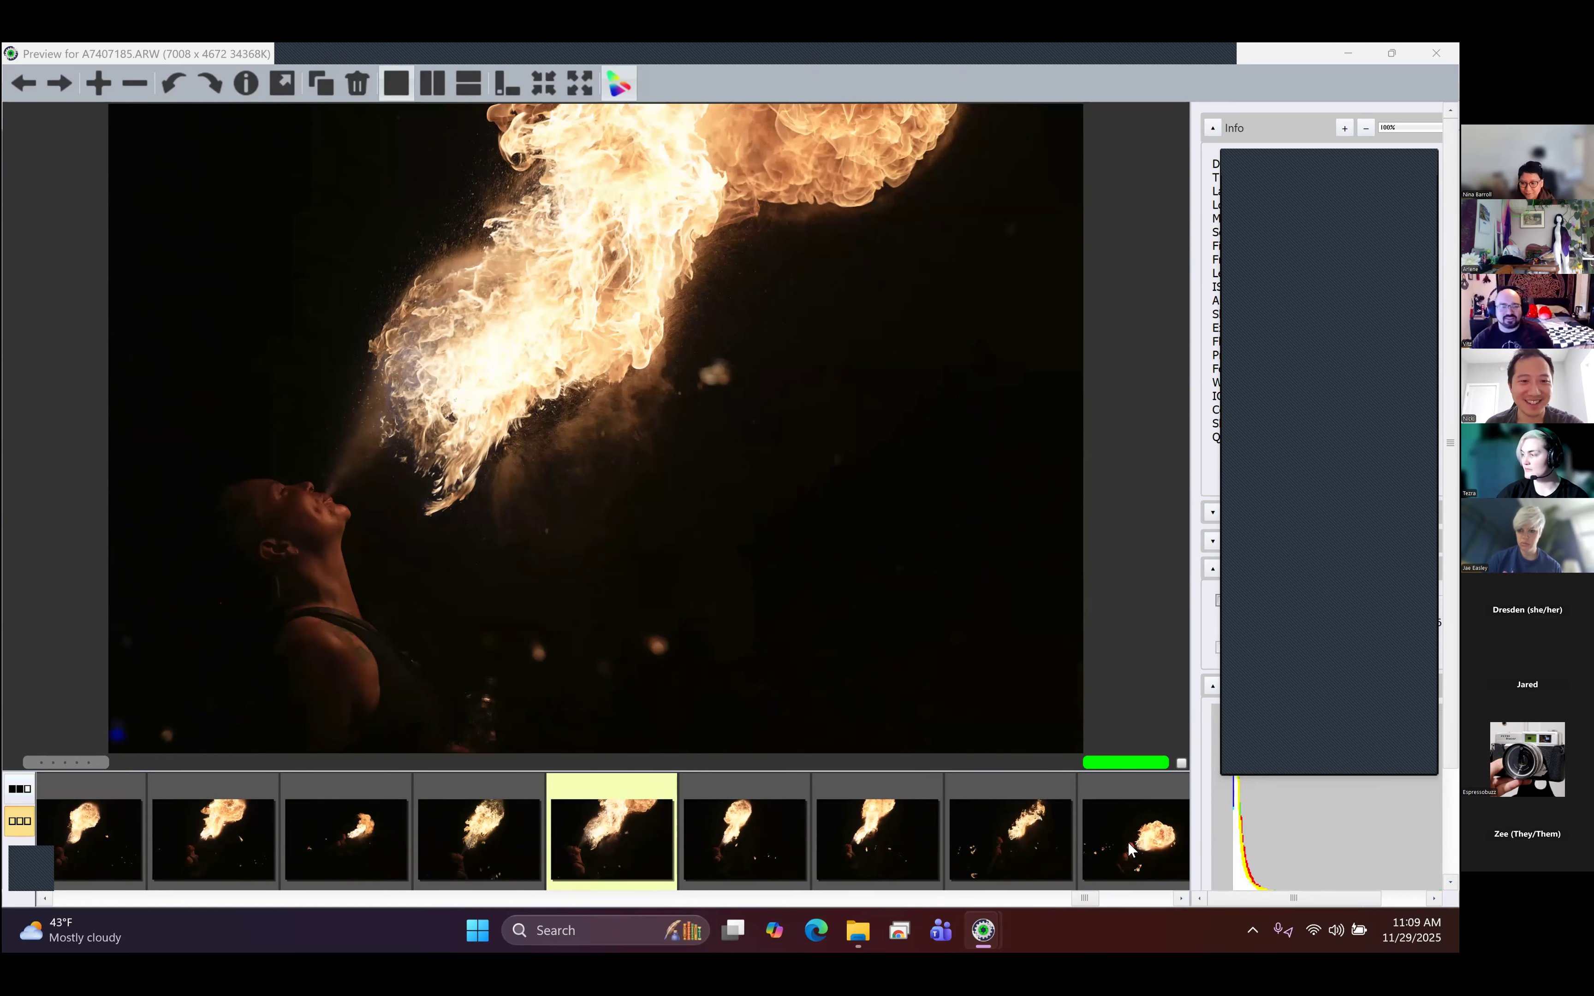
- Skim backward through the staff performers in A7406914.ARW, A7406803.ARW and A7406793.ARW to the fire fan duo in A7406757.ARW
key(Left)
key(Left)
key(Left)
key(Left)
key(Left)
key(Left)
key(Left)
key(Left)
key(Left)
key(Left)
key(Left)
key(Left)
key(Left)
key(Left)
key(Left)
key(Left)
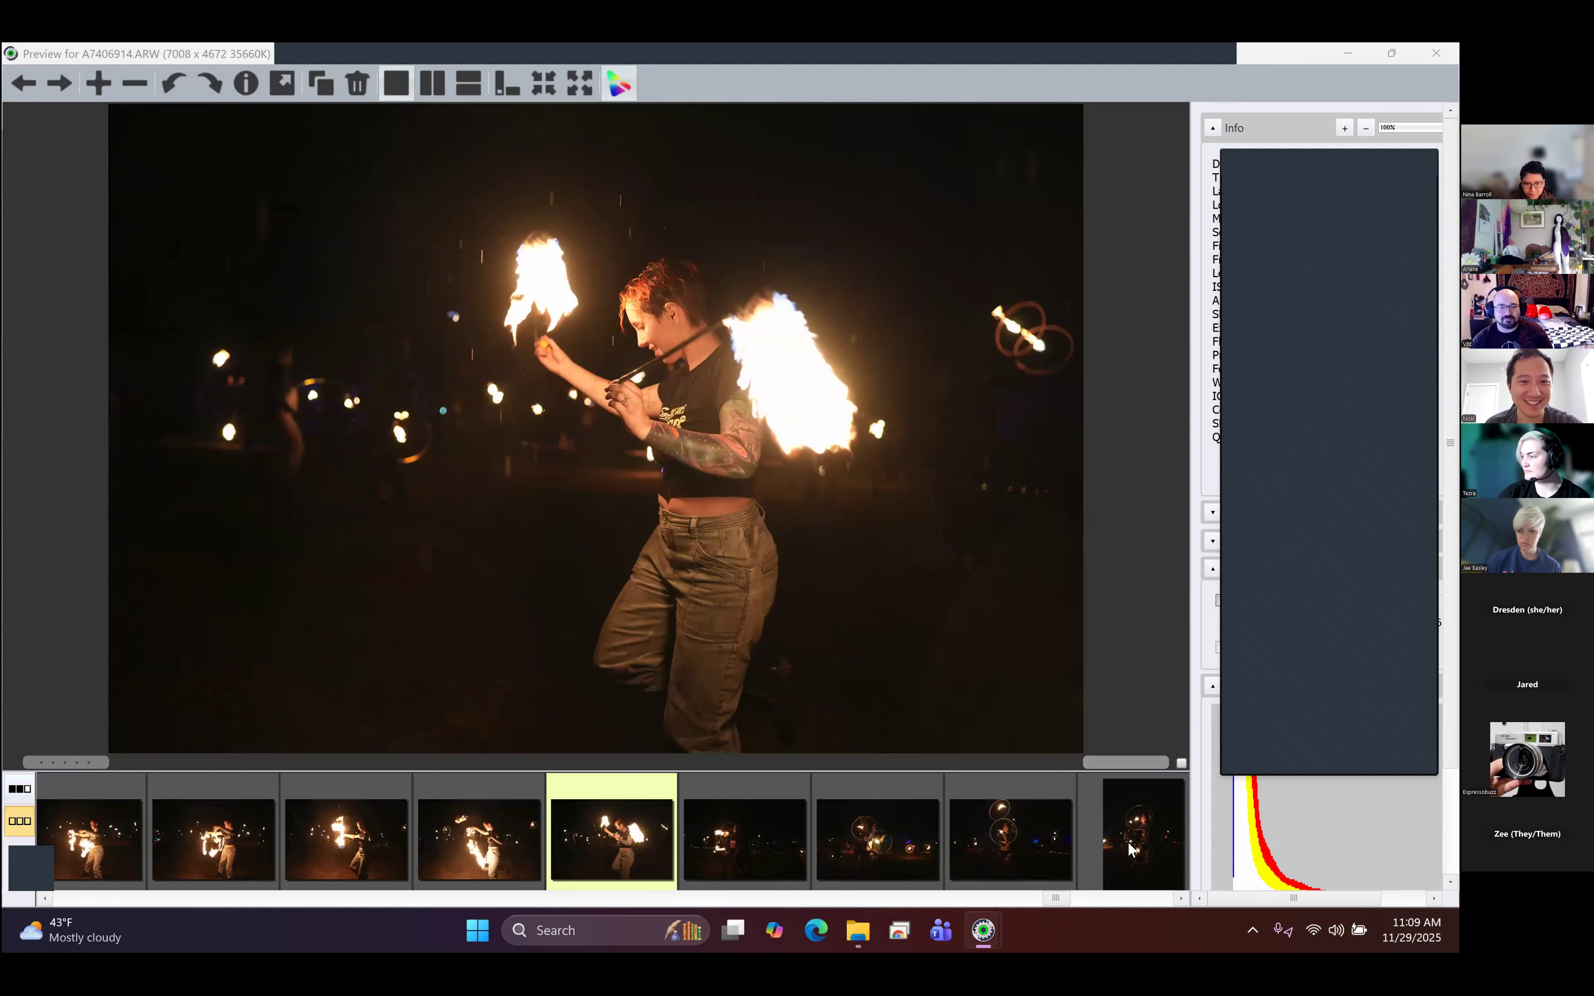
key(Left)
key(Left)
key(Left)
key(Left)
key(Left)
key(Left)
key(Left)
key(Left)
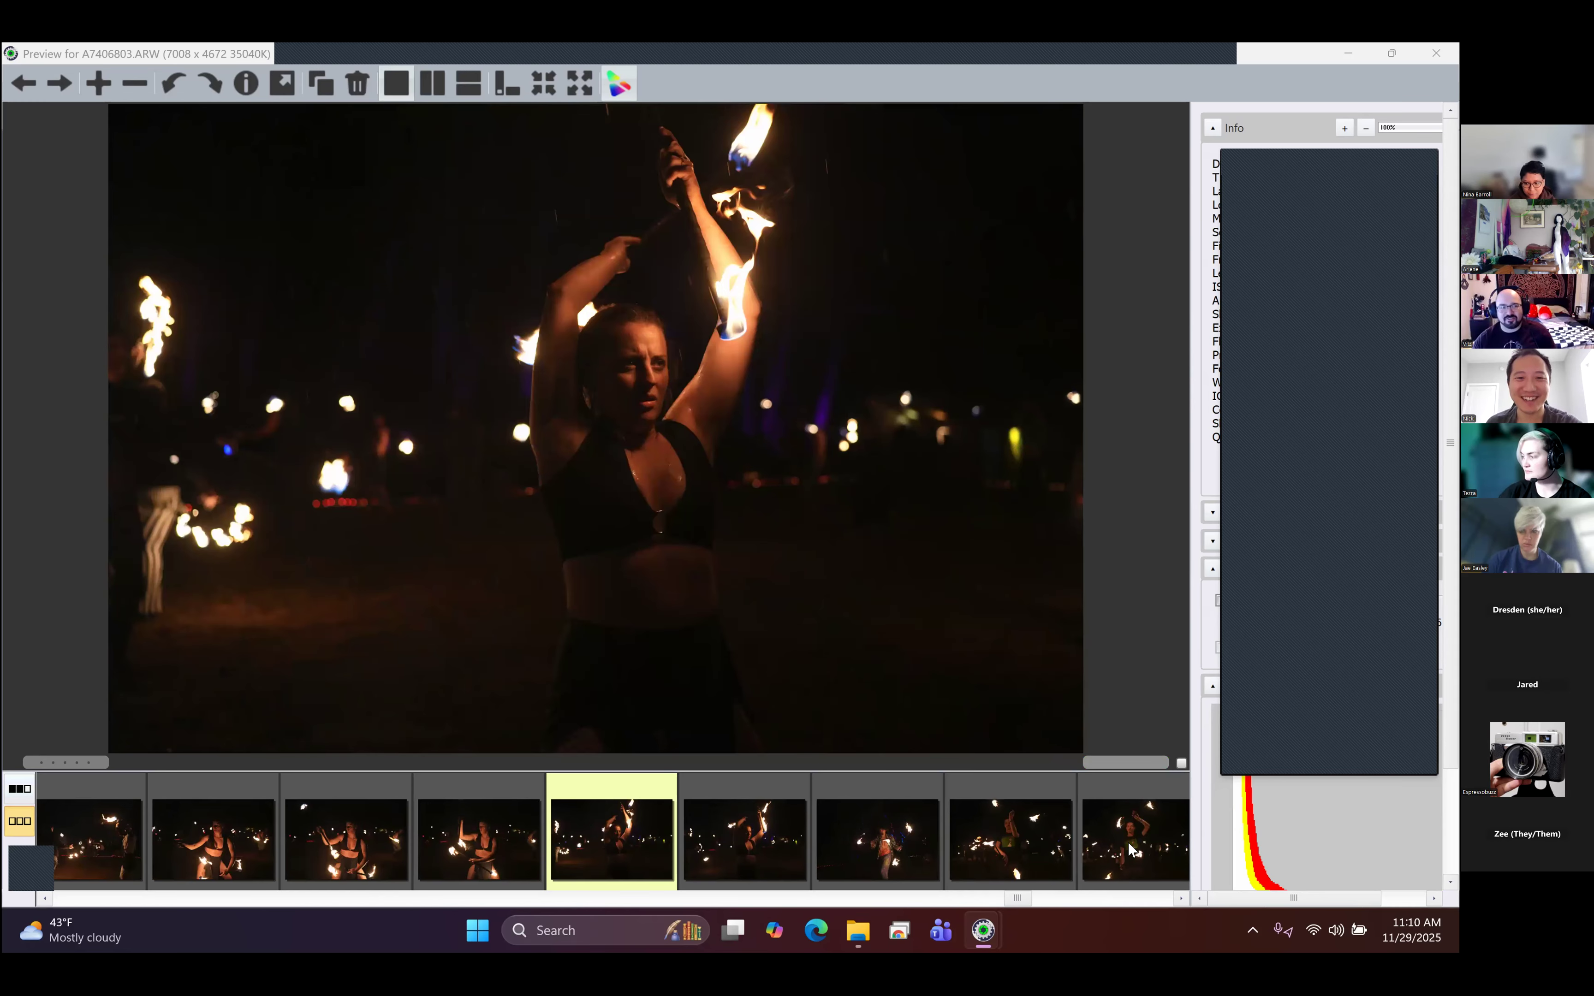
key(Left)
key(Left)
key(Left)
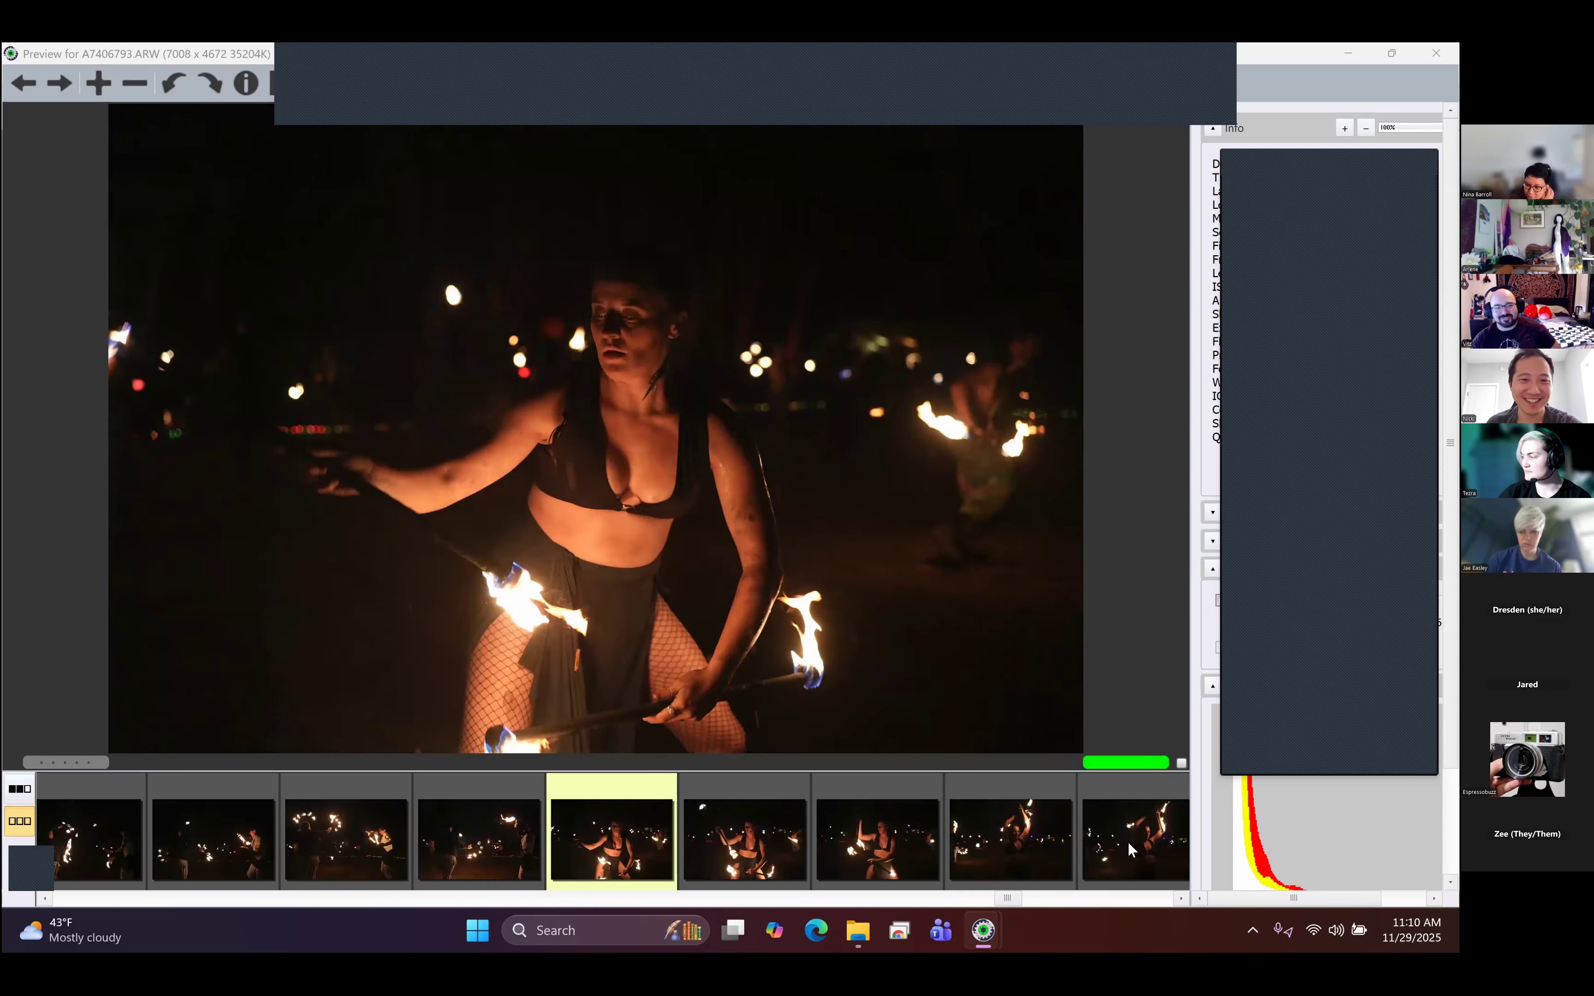
key(Left)
key(Left)
key(Left)
key(Left)
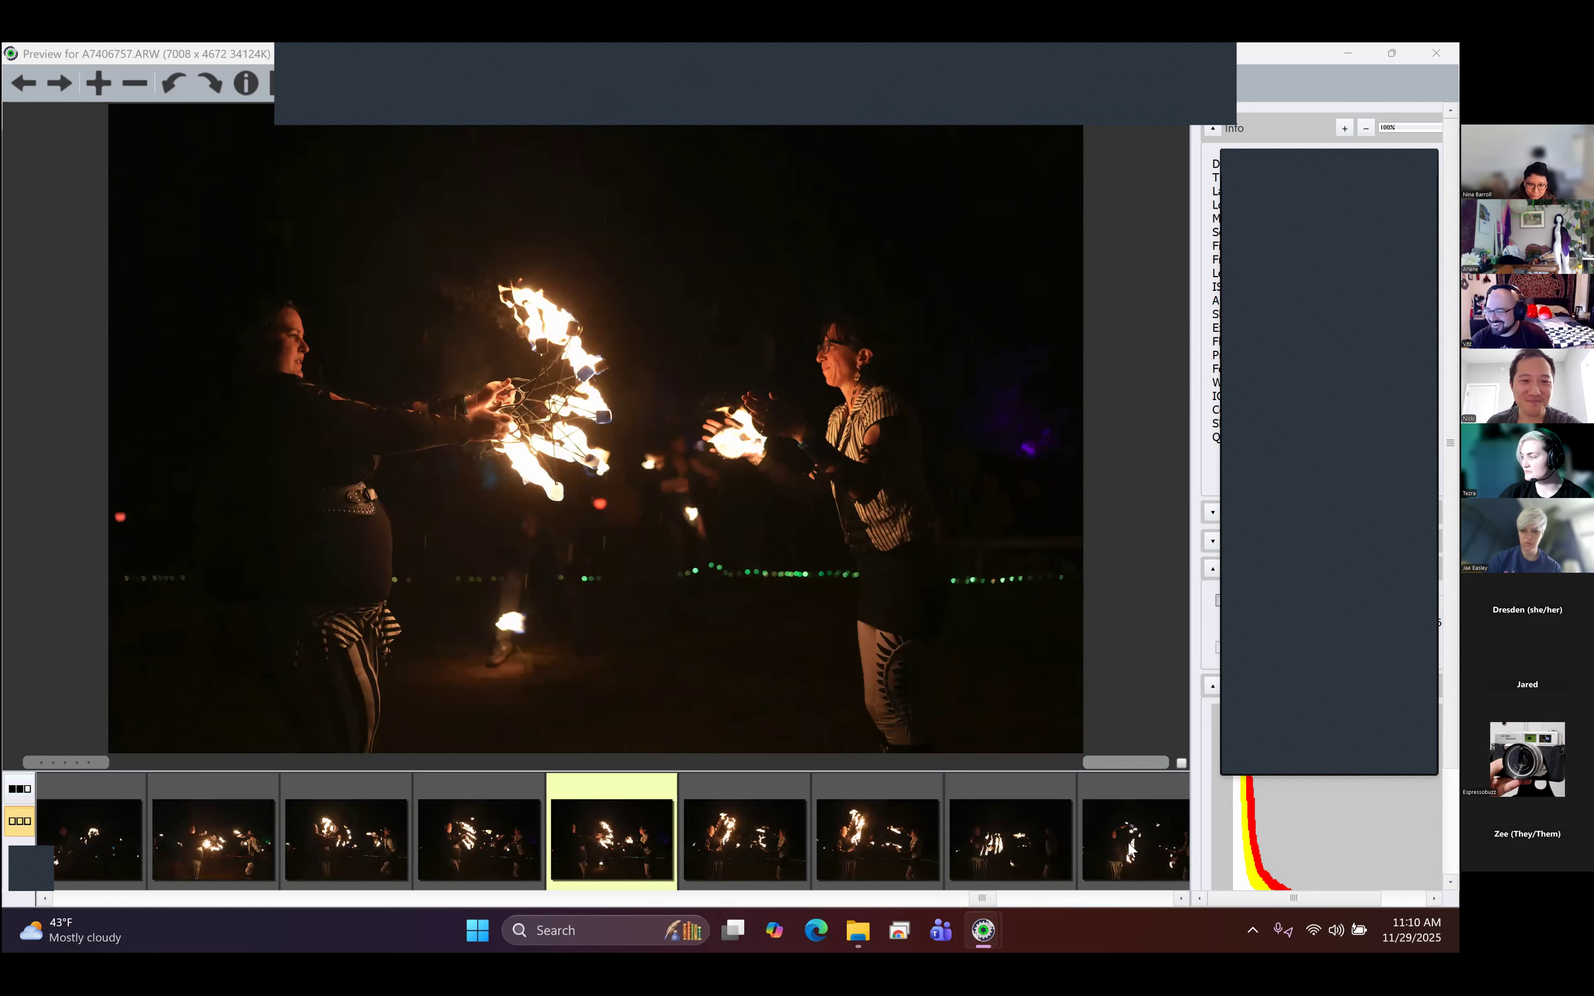
- Skim backward from the fire fan duo, past A7406702.ARW, to the low-crouching performer in A7406631.ARW
key(Left)
key(Left)
key(Left)
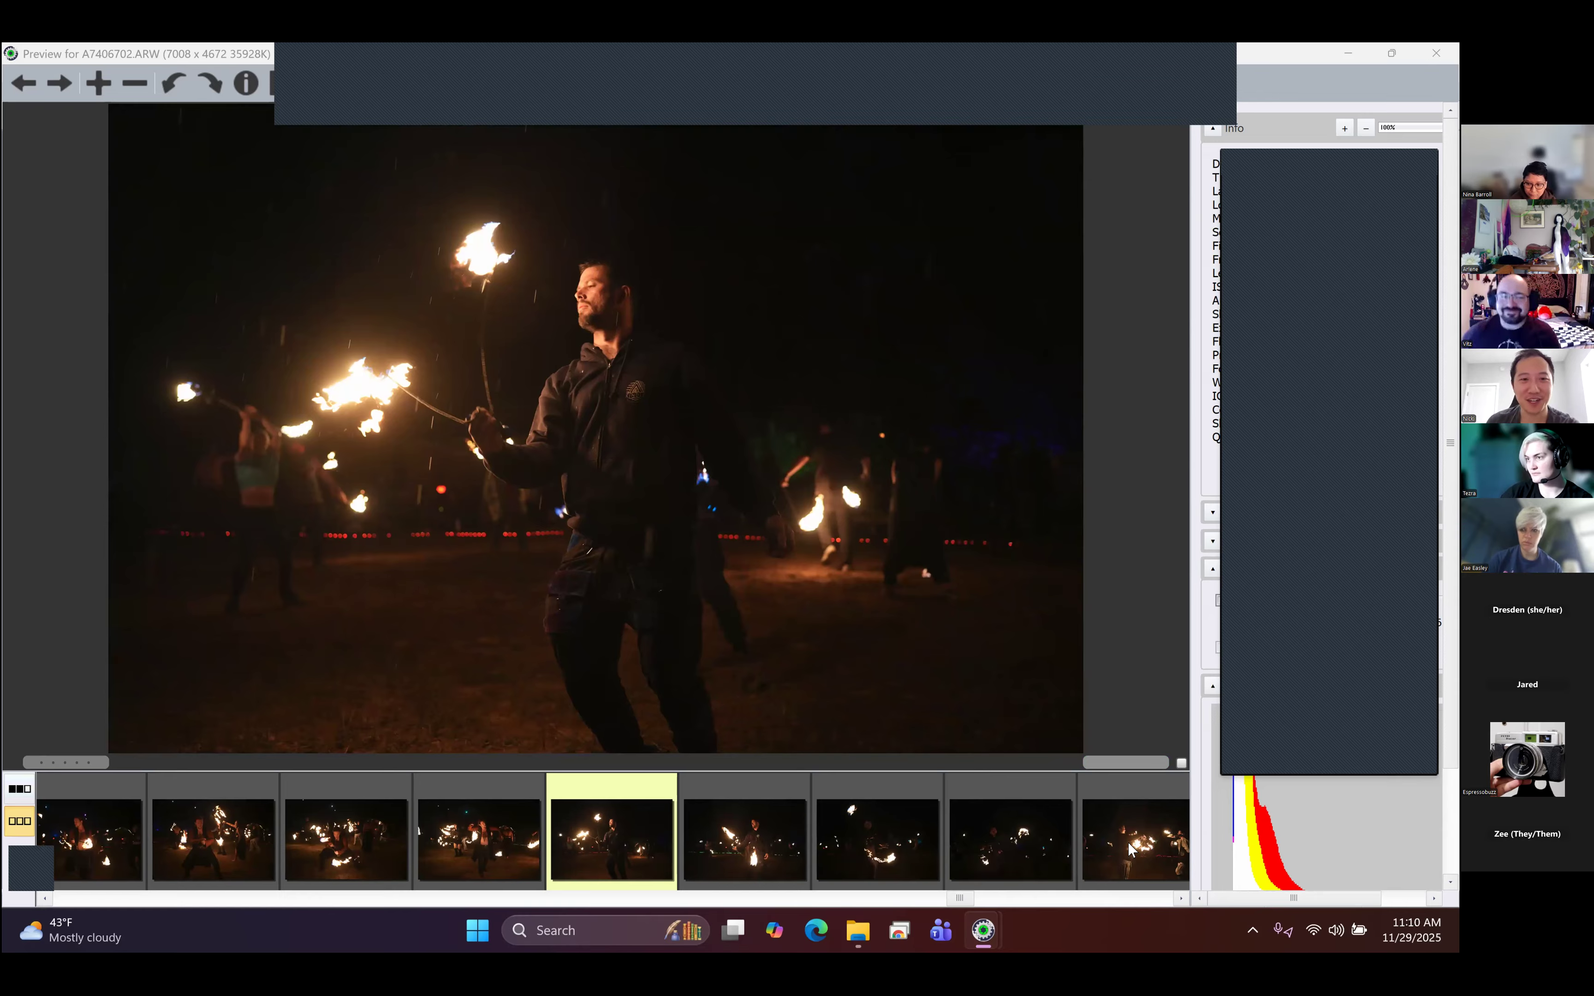
key(Left)
key(Left)
key(Left)
key(Left)
key(Left)
key(Left)
key(Left)
key(Left)
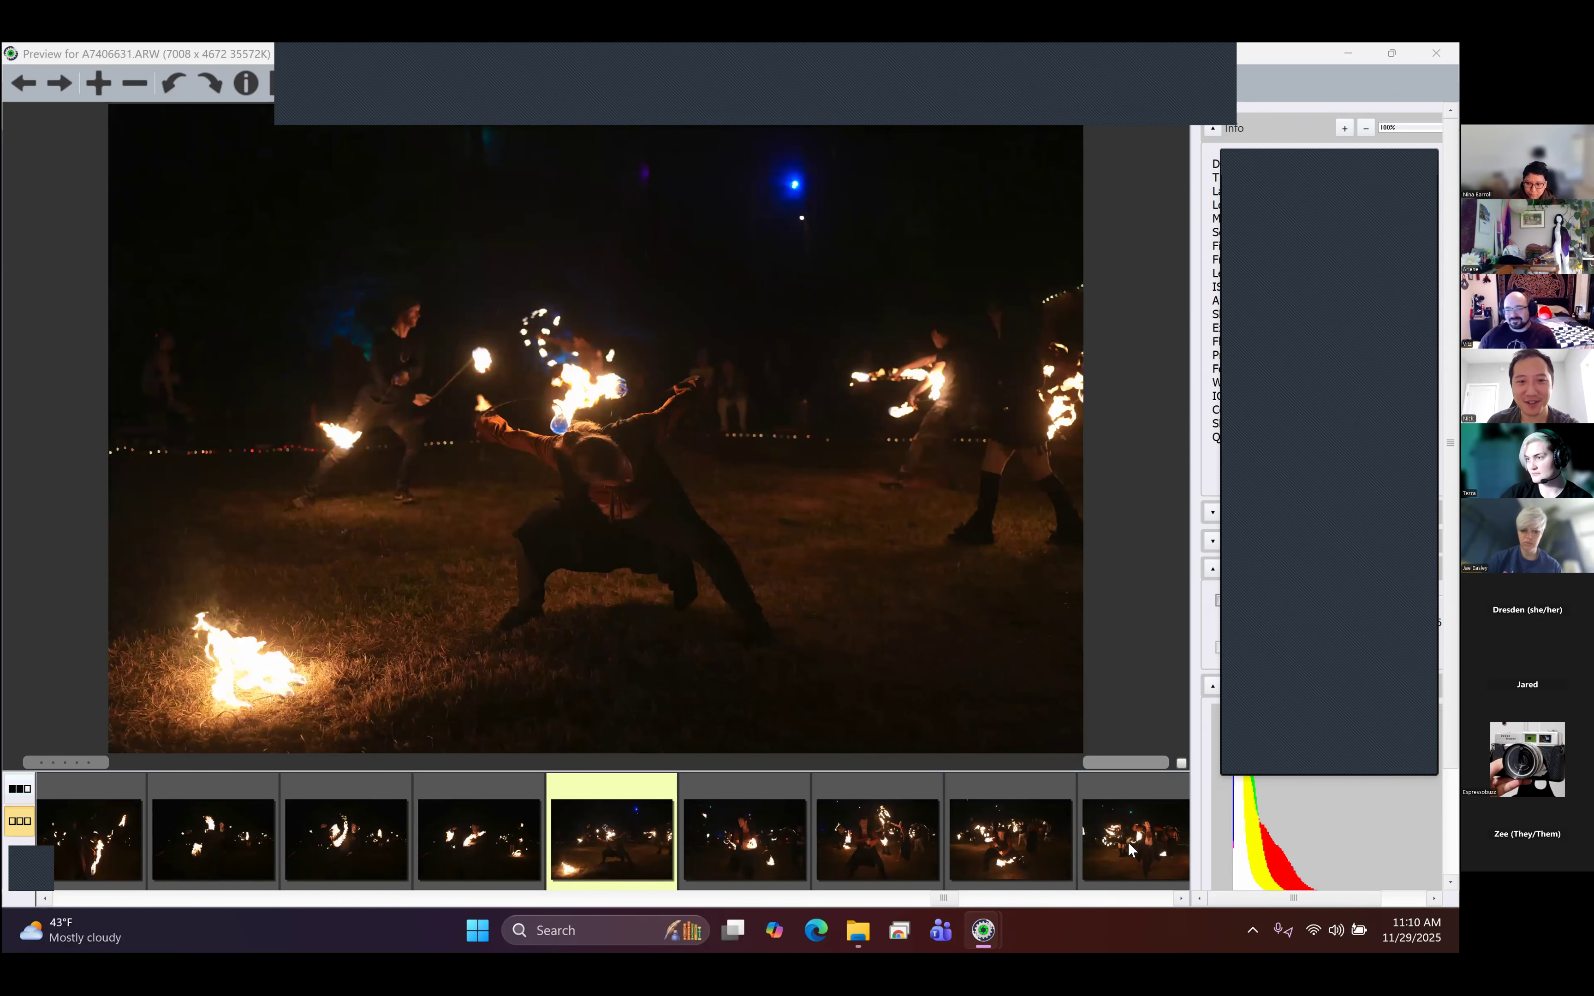
- Browse forward again through A7406678.ARW and A7406693.ARW to the fire fan duo in A7406753.ARW and close the preview
key(Right)
key(Right)
key(Right)
key(Right)
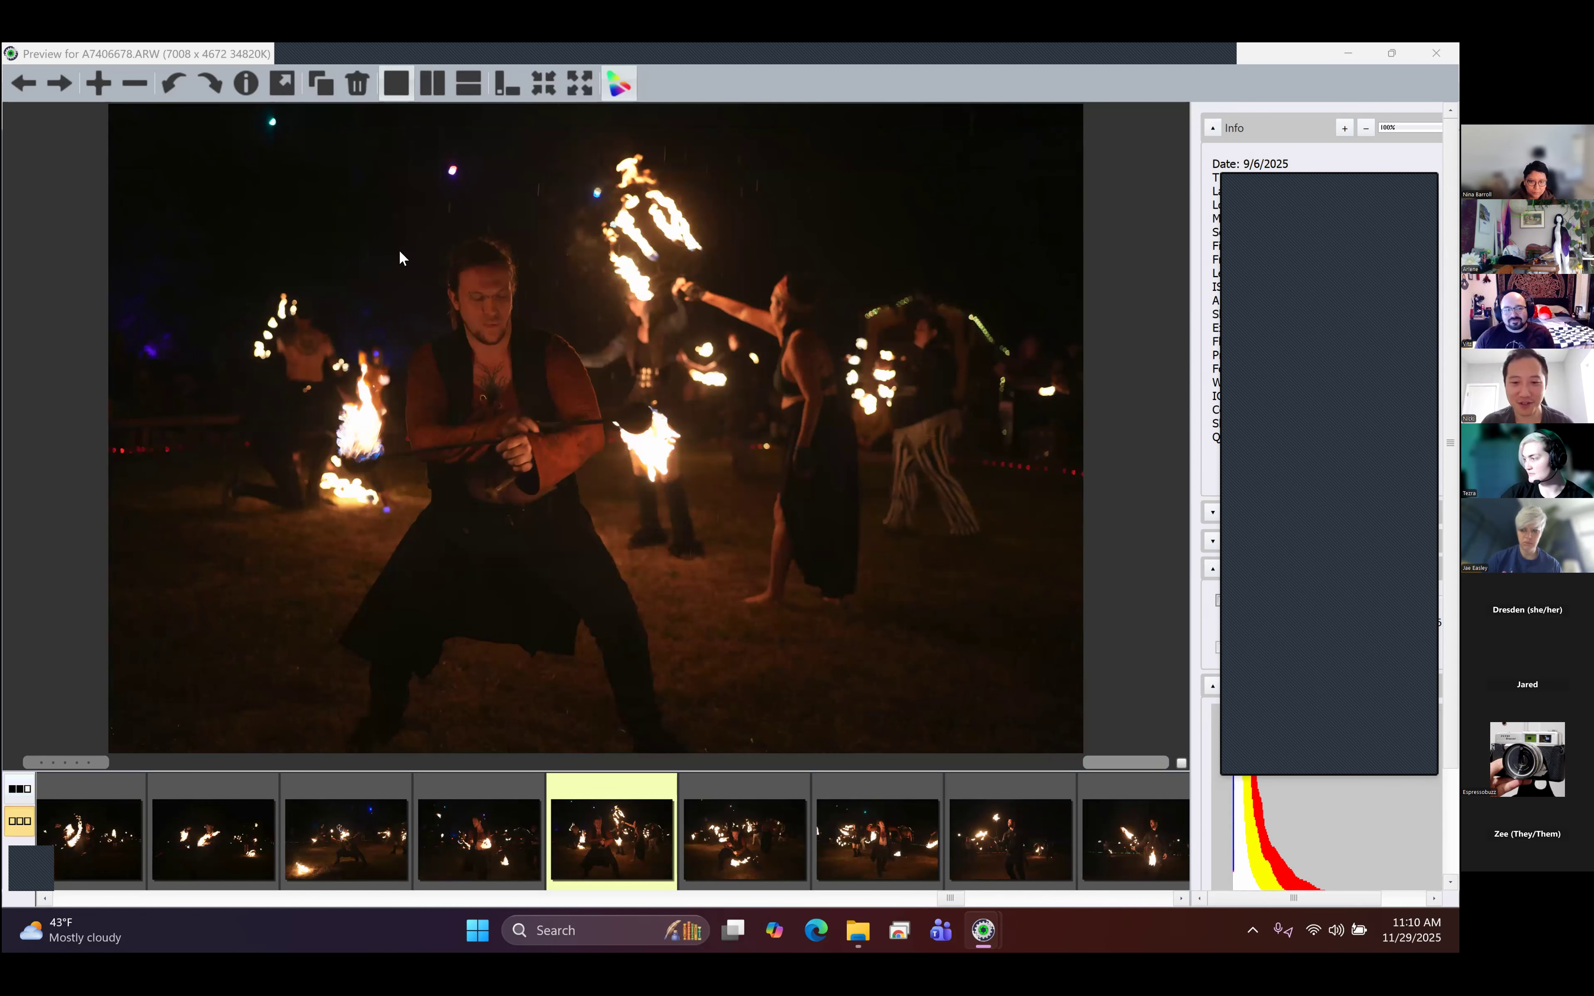
key(Right)
key(Right)
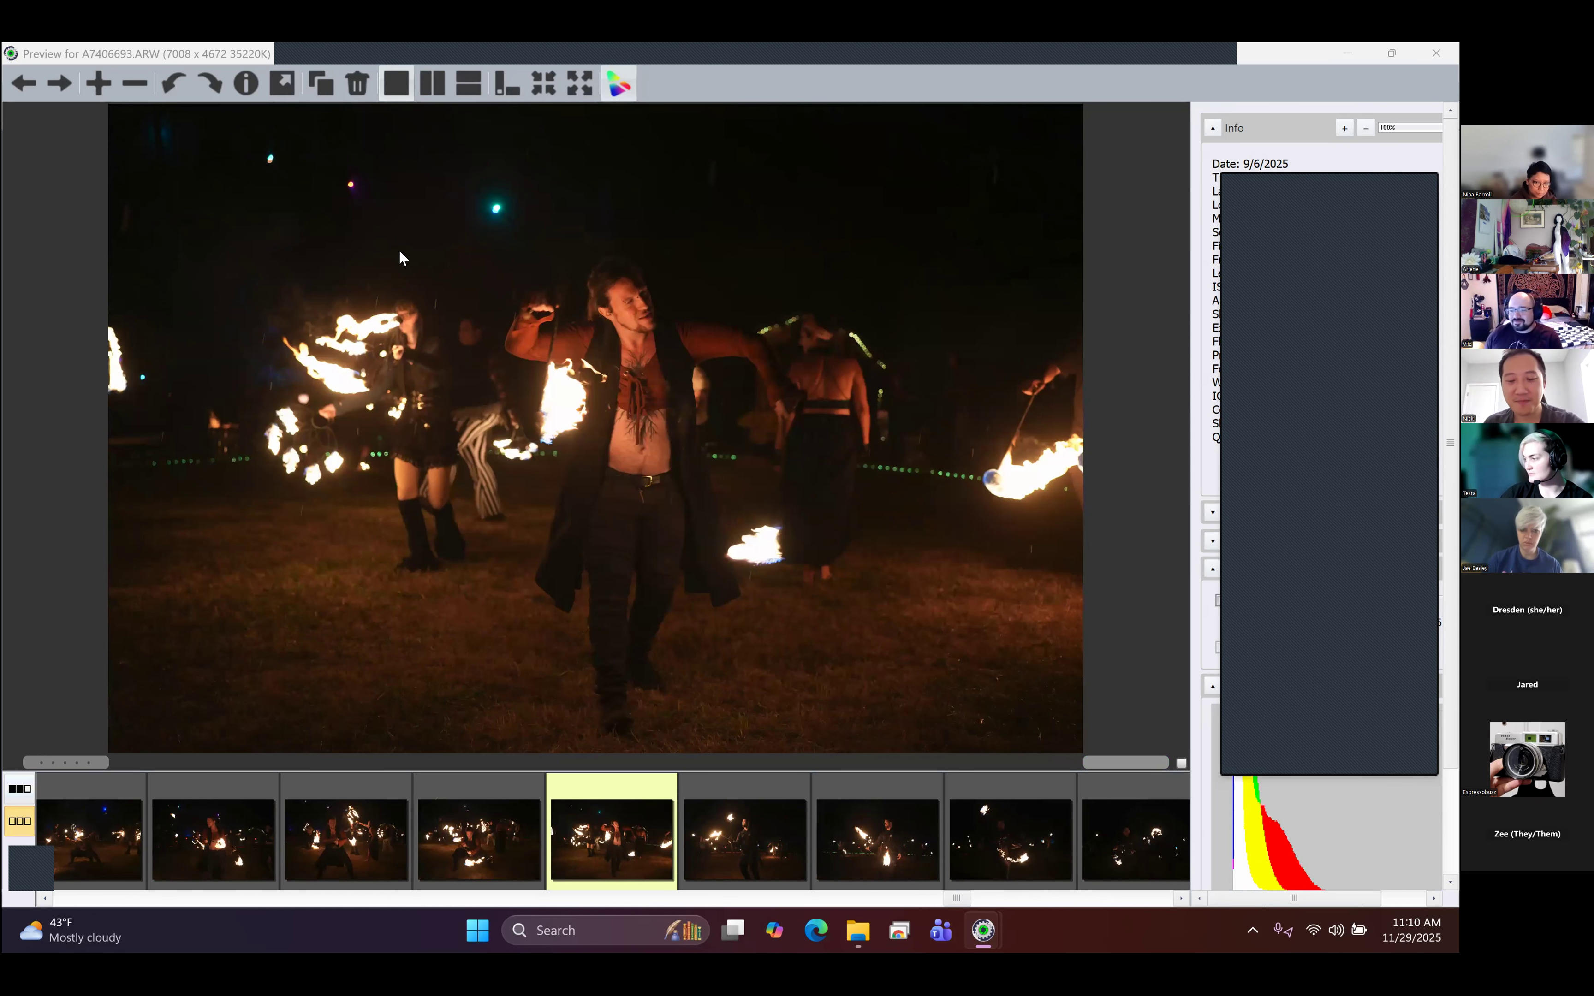
key(Right)
key(Right)
key(Right)
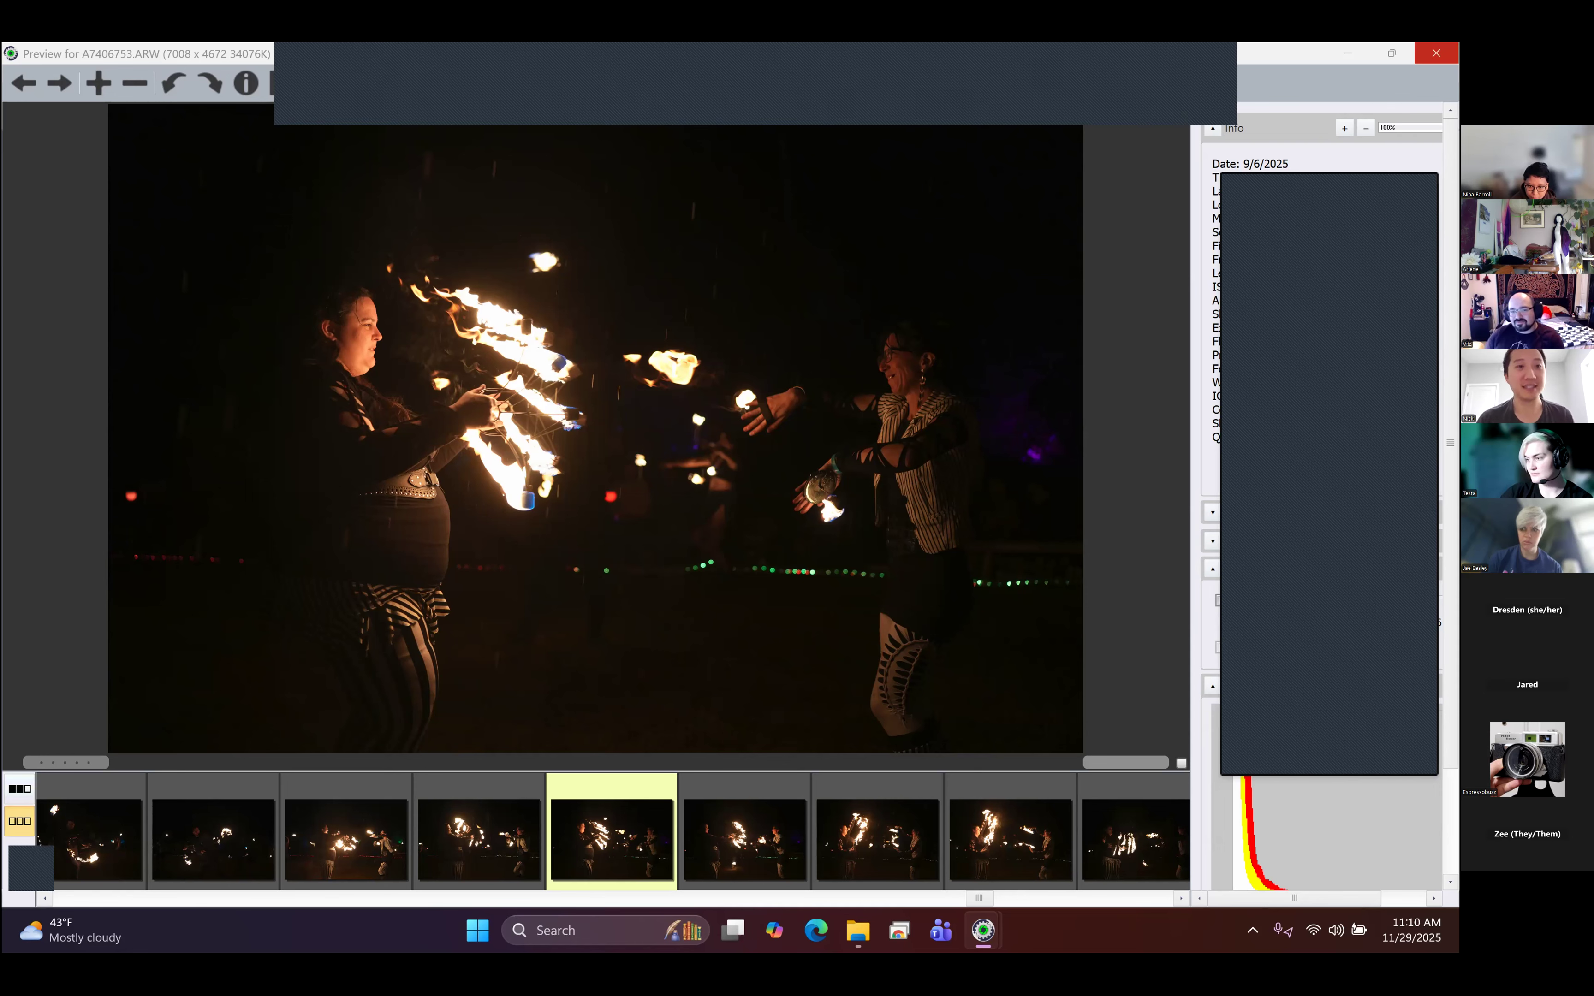
click(1436, 52)
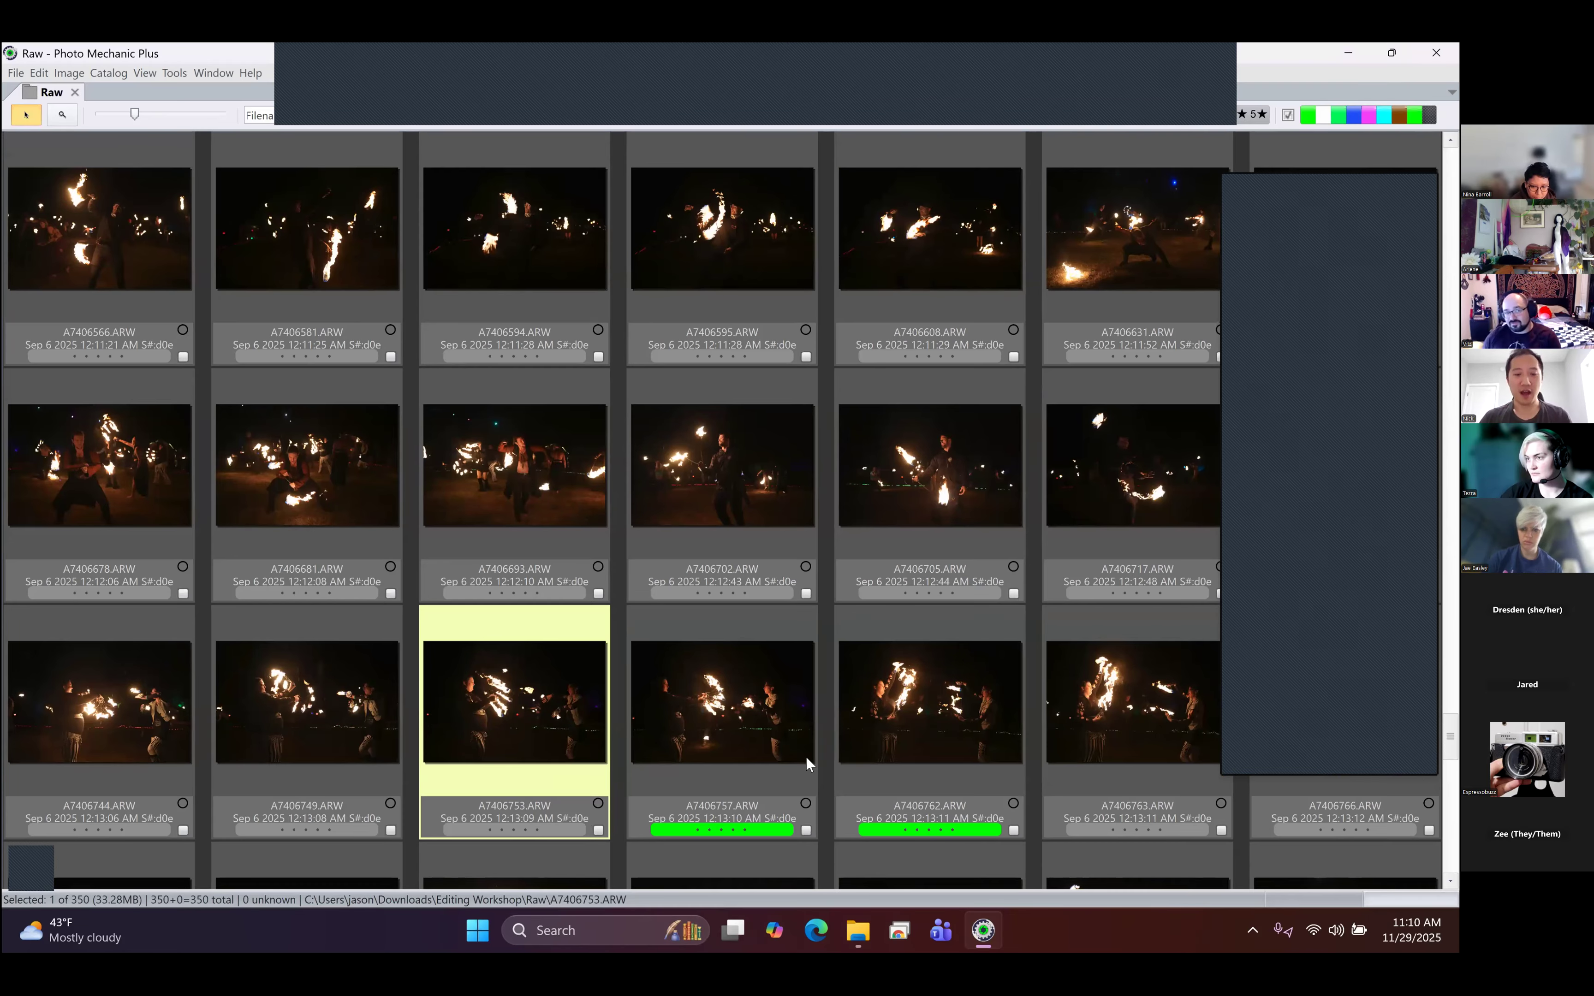
- Filter the contact sheet to the green-labelled picks, select them all and tile the window beside the Editing Workshop folder
key(alt+1)
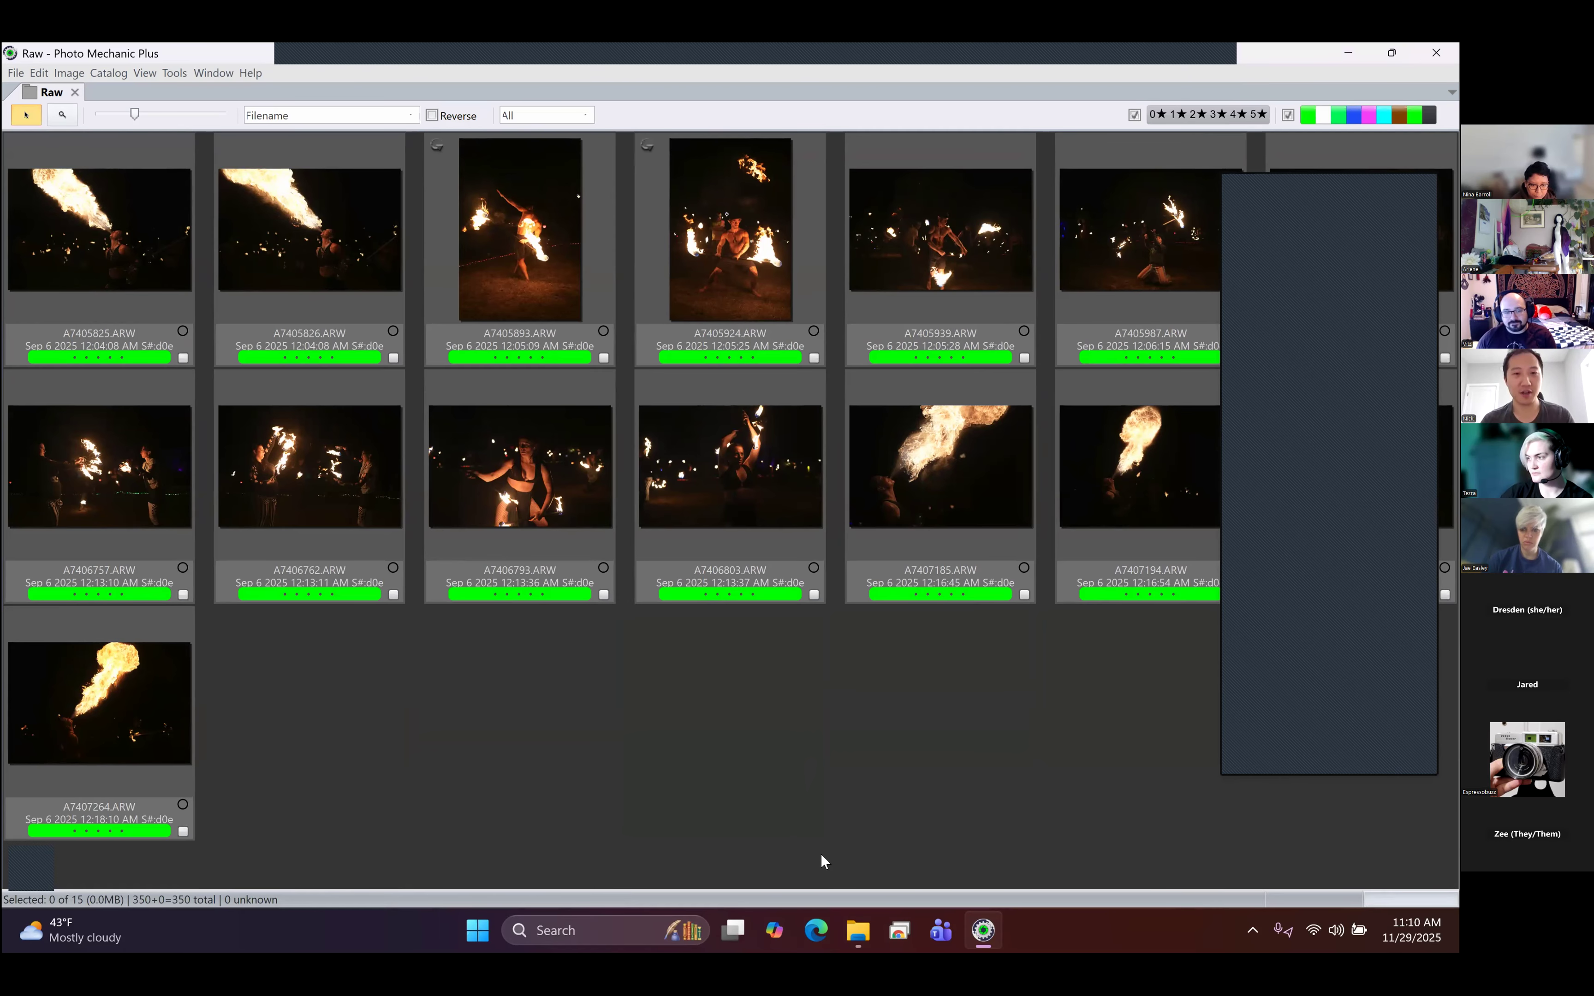
key(ctrl+a)
key(super+Right)
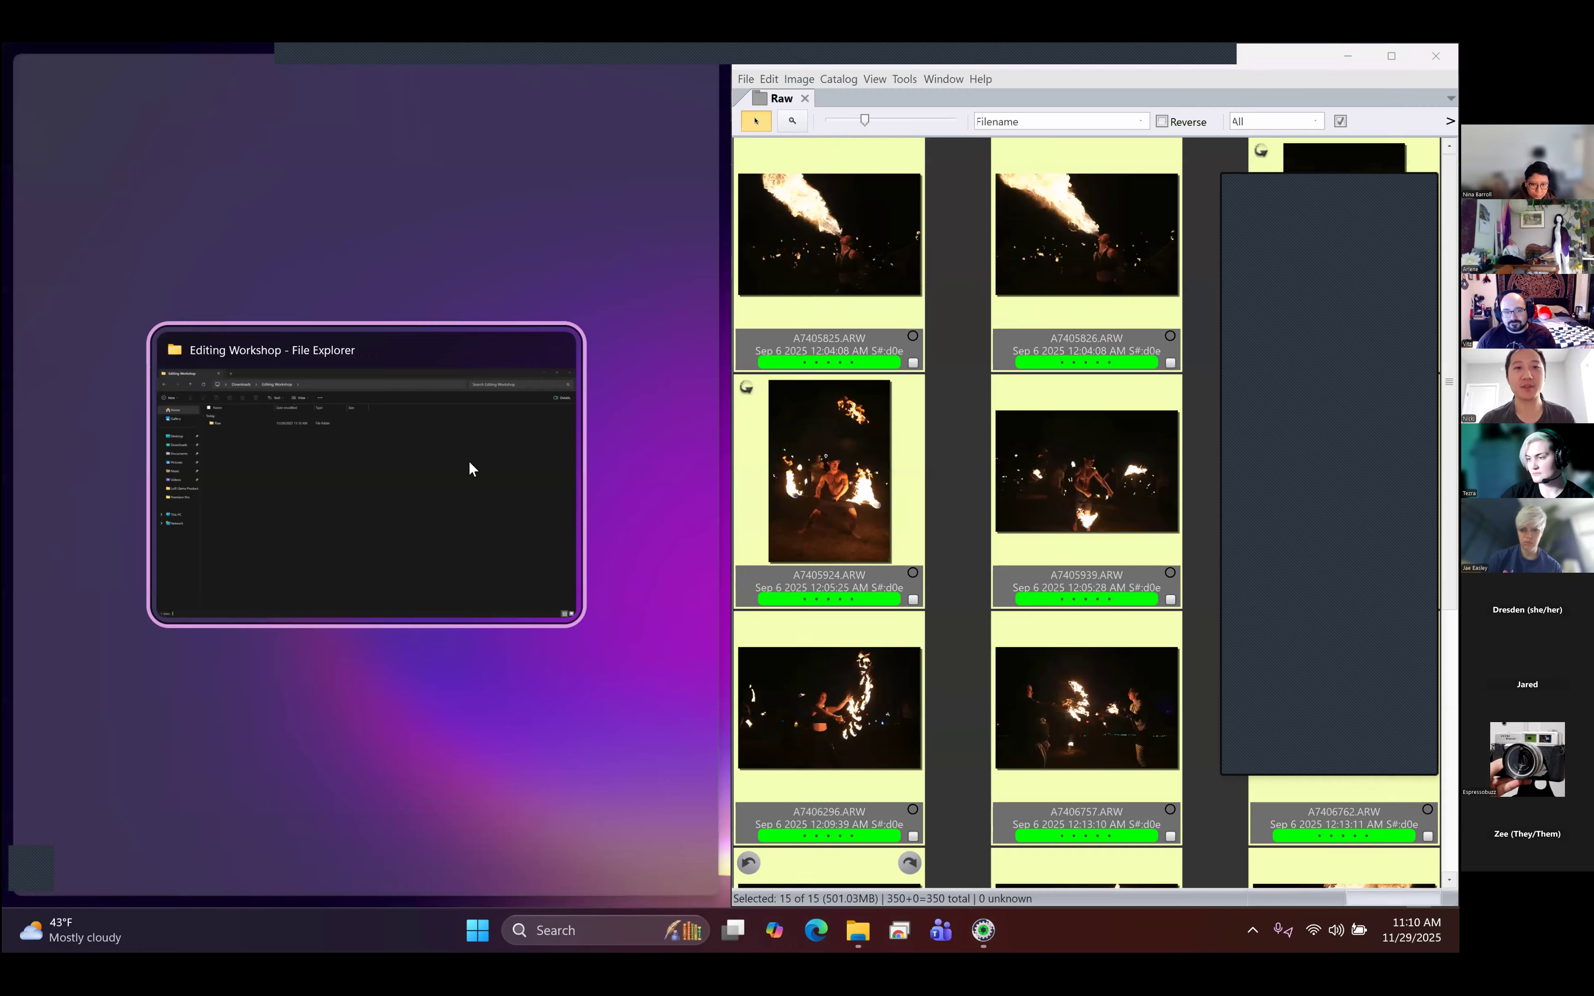
click(490, 441)
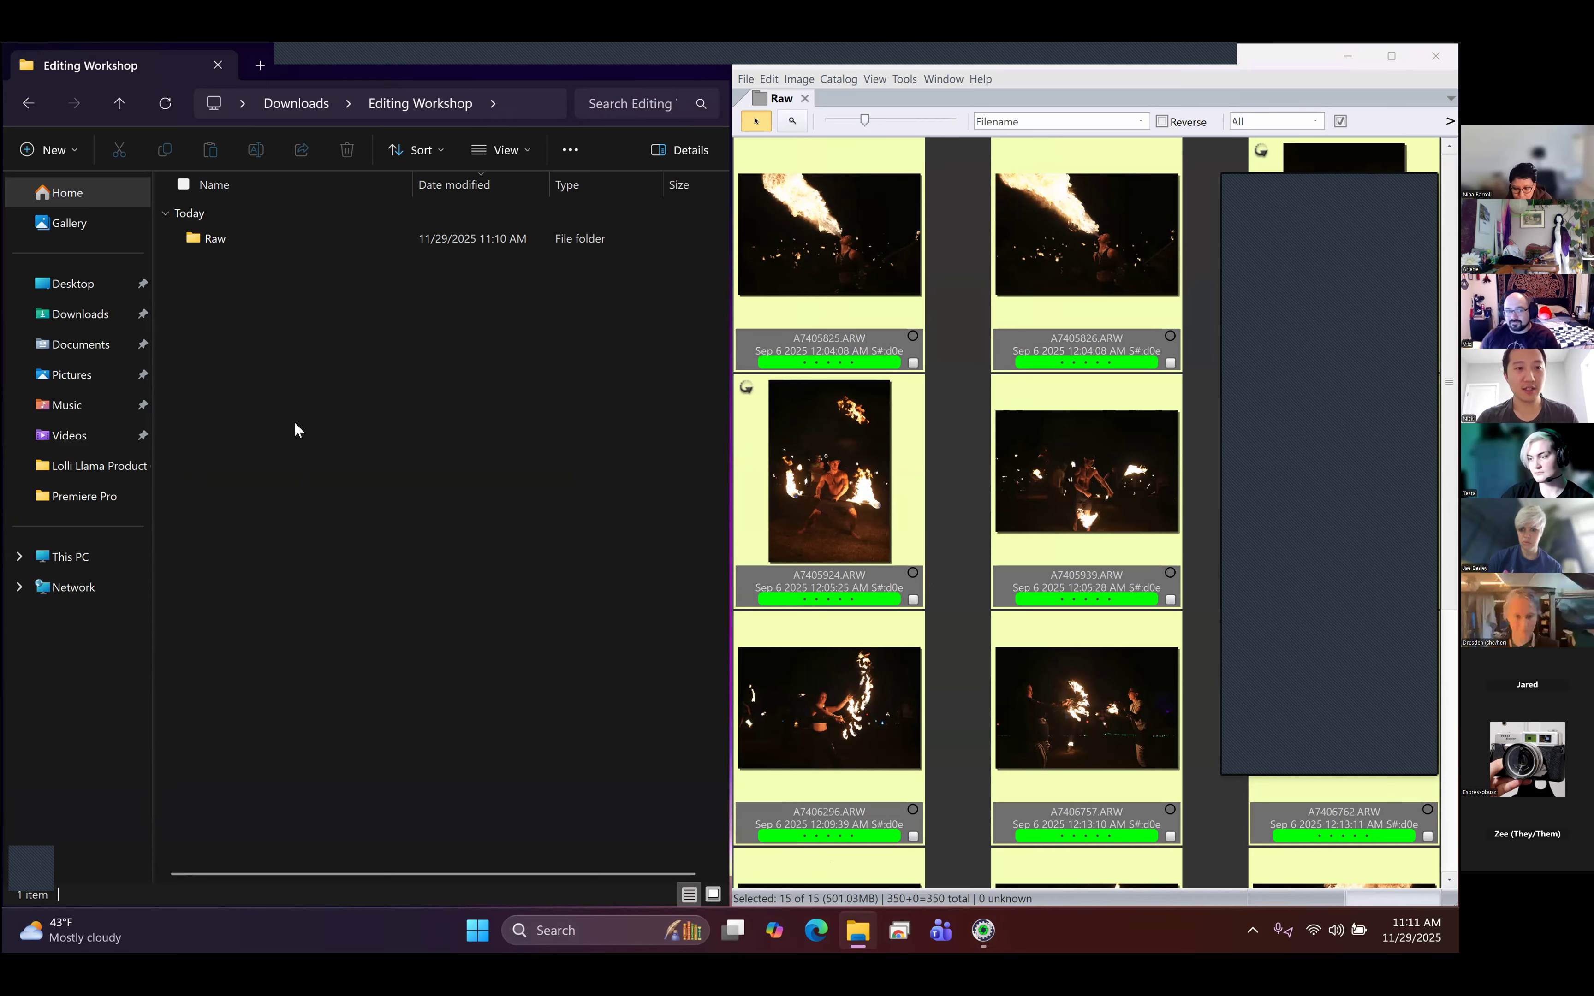
- Create a folder named Raw Picks inside Editing Workshop and open it
key(ctrl+shift+n)
text(Raw Picks)
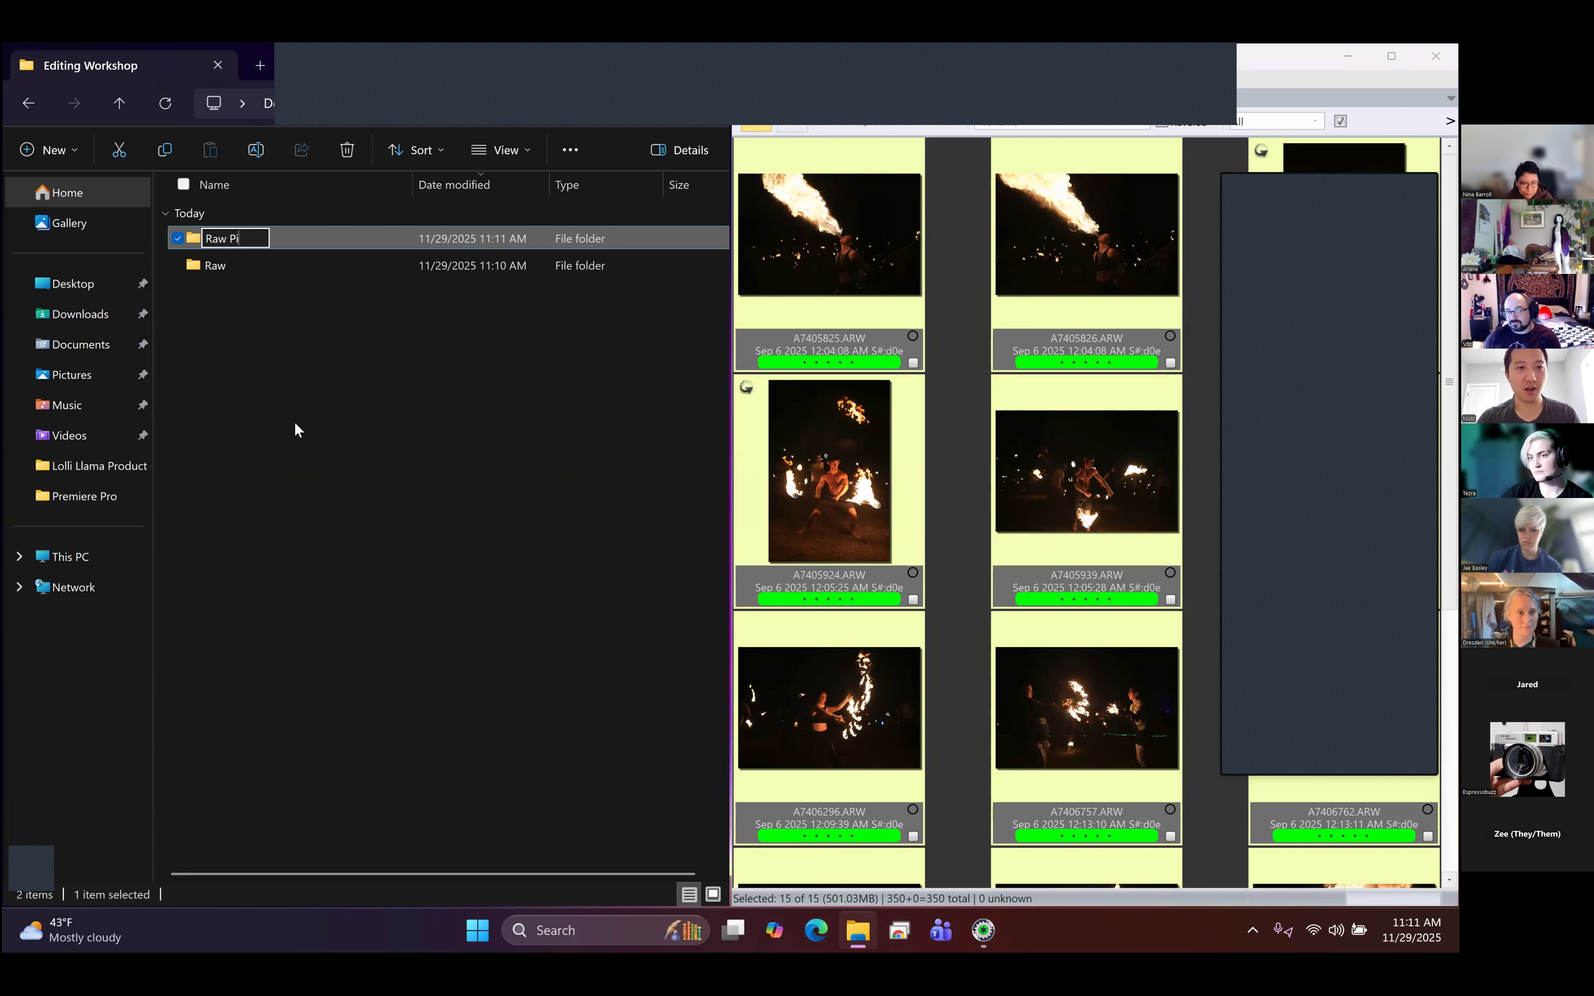
click(294, 422)
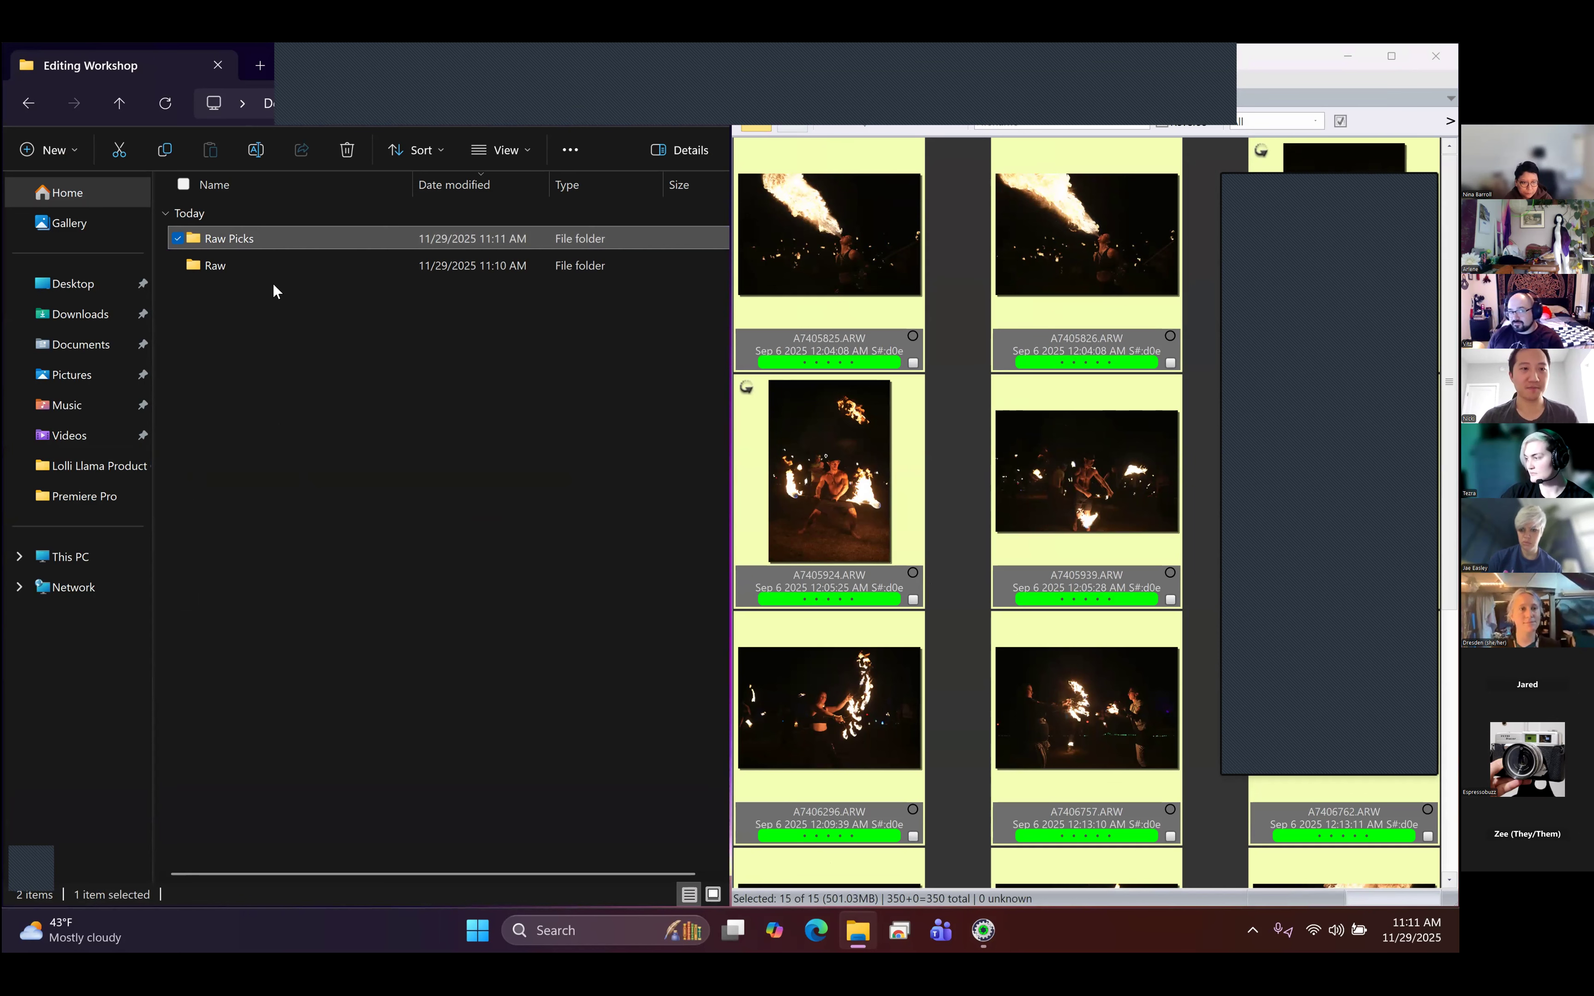
double_click(261, 238)
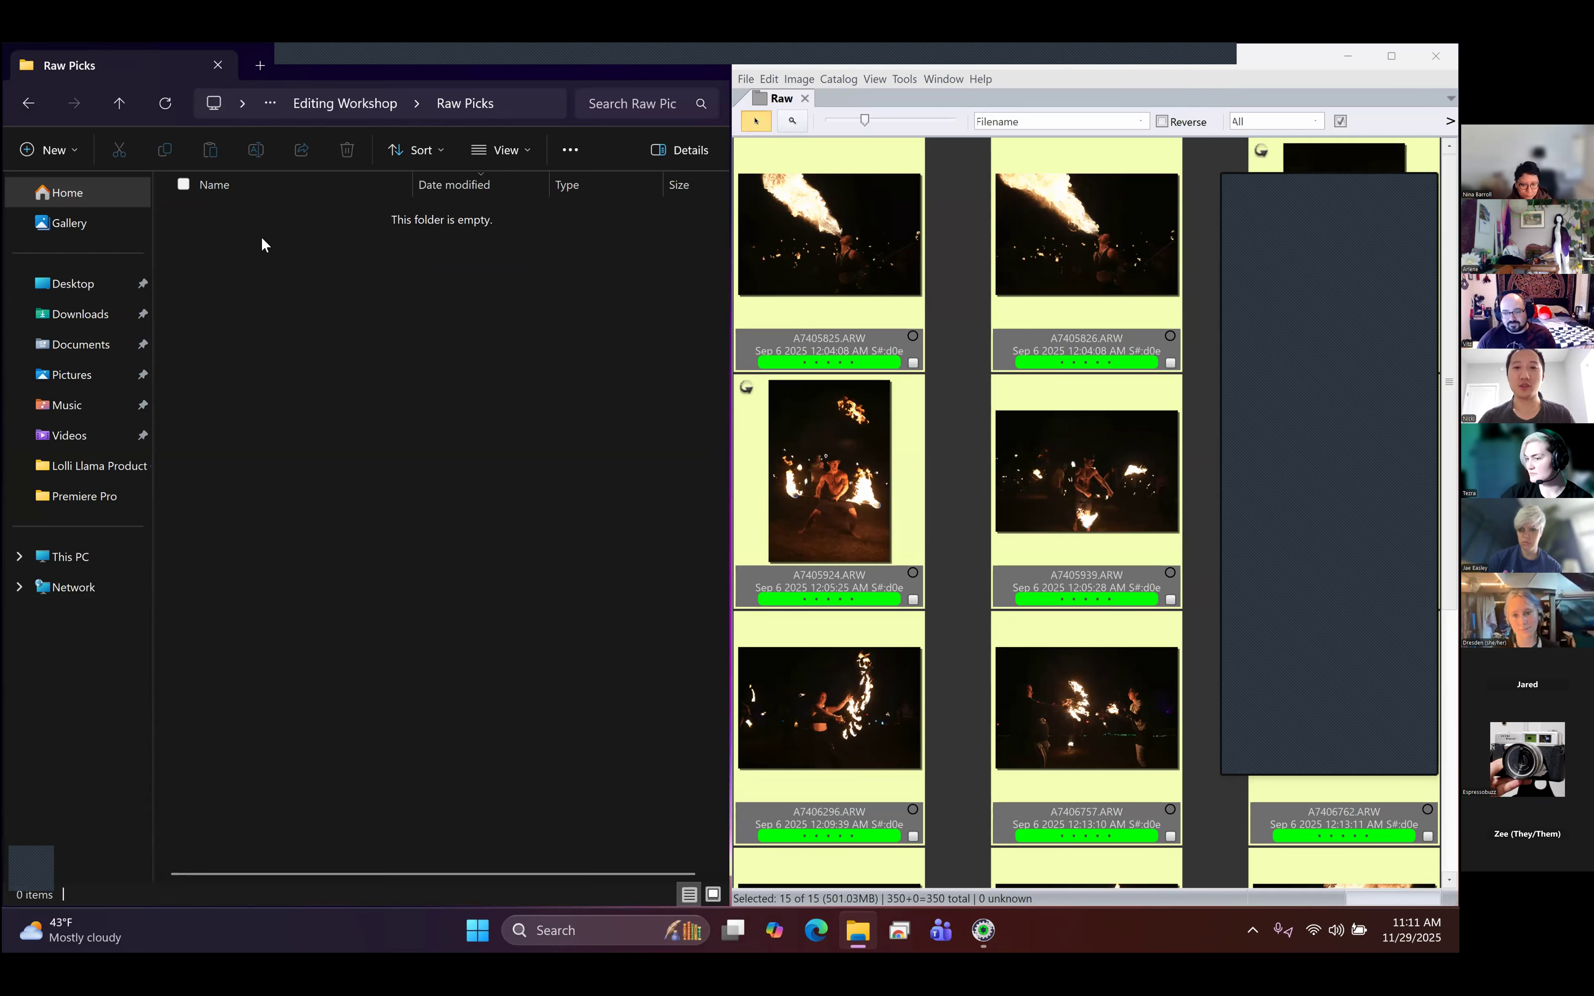
- Move the selected green-labelled photos into the Raw Picks folder and quit Photo Mechanic Plus
click(1067, 232)
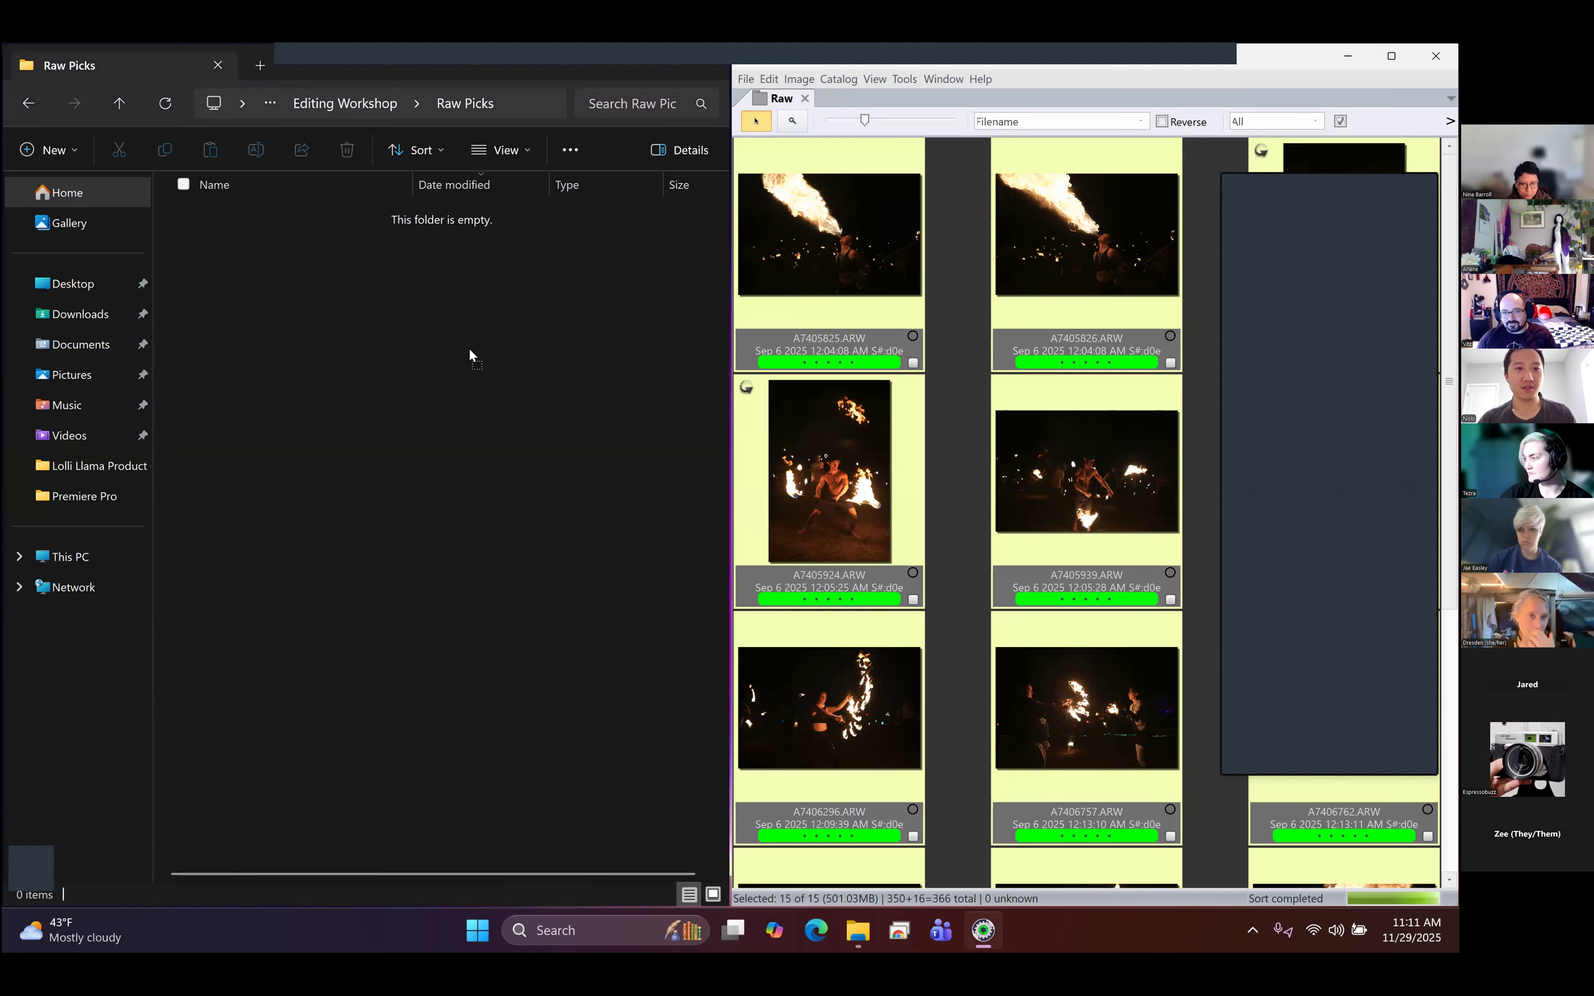
drag(391, 386, 391, 390)
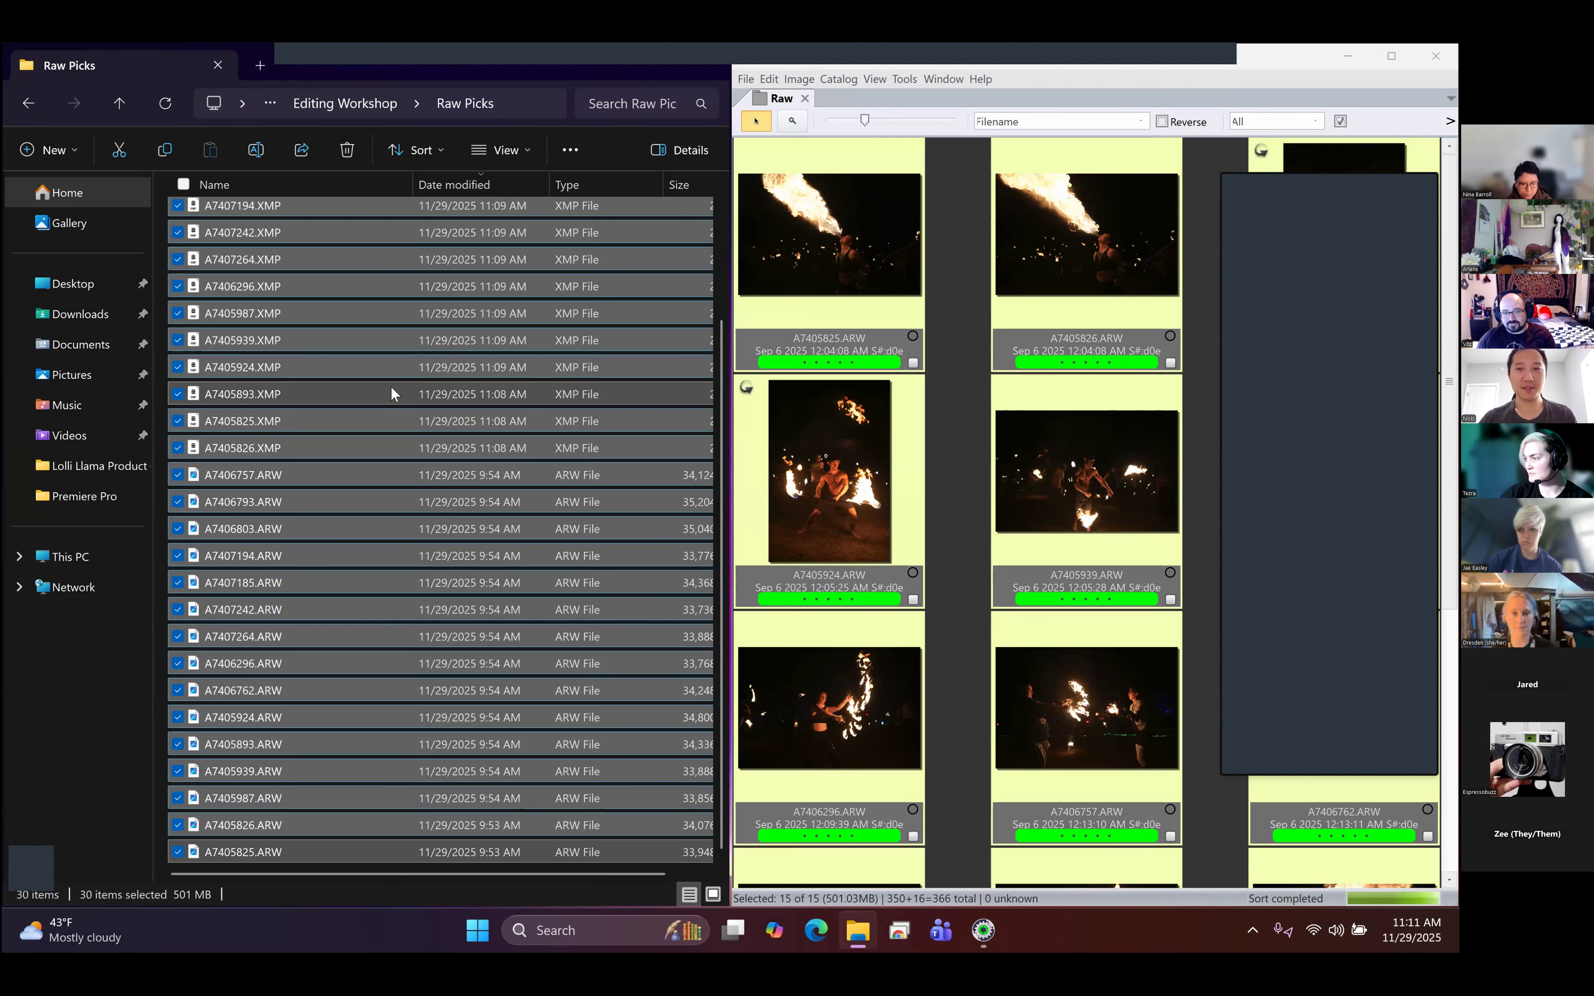
click(1435, 57)
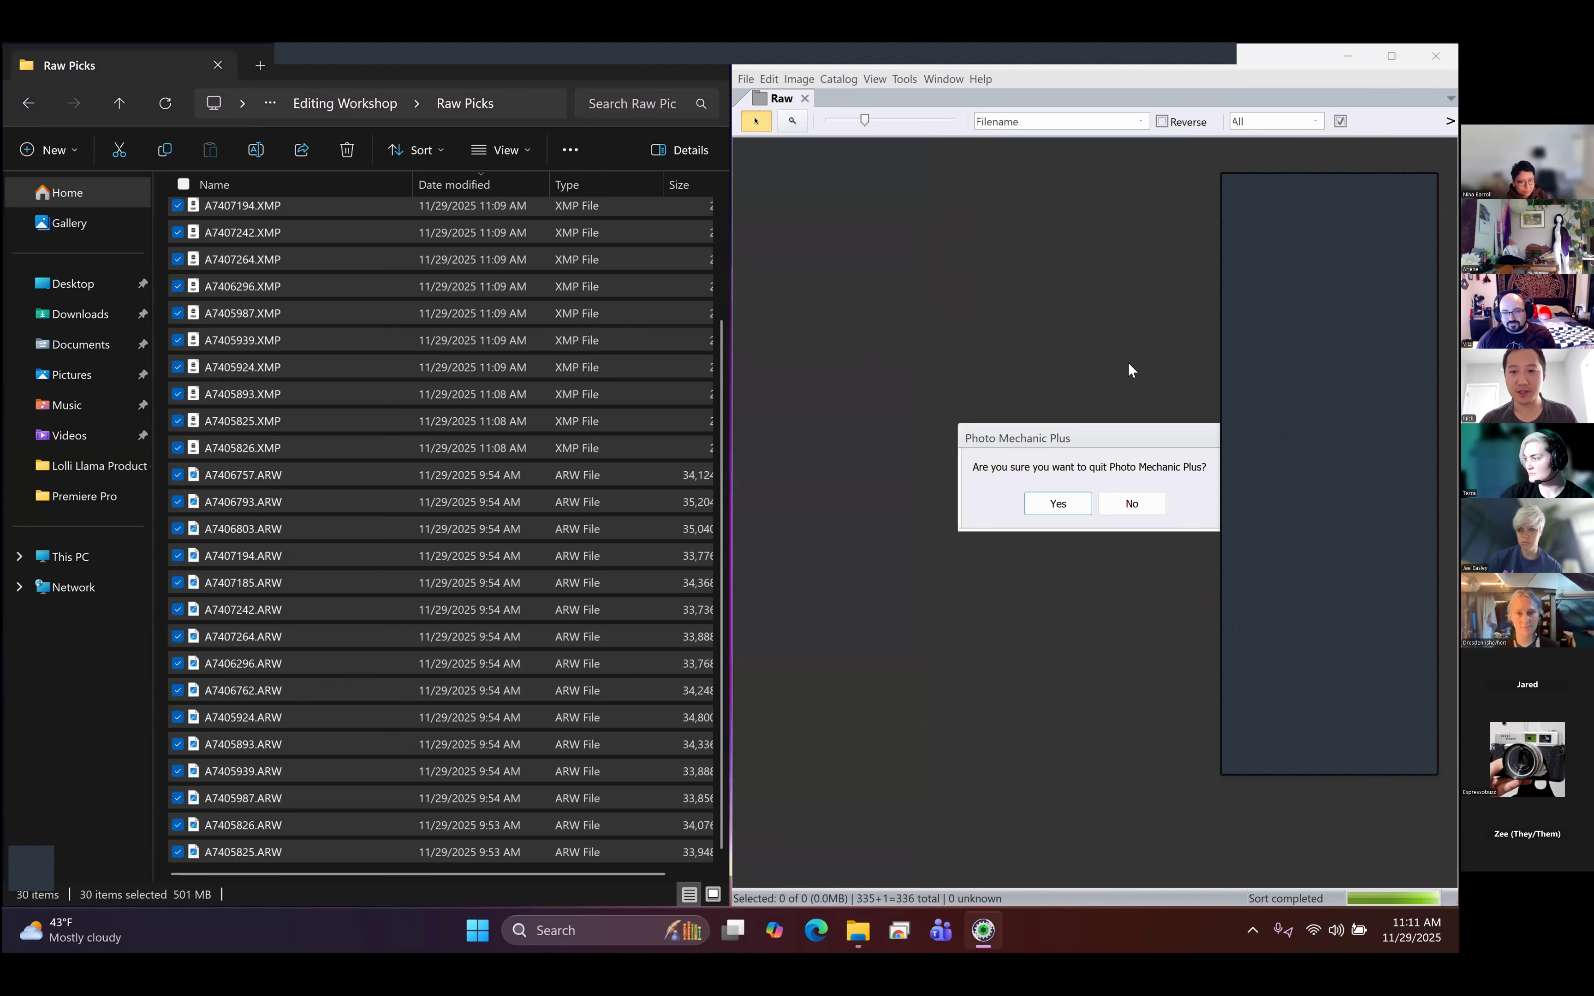
click(1048, 502)
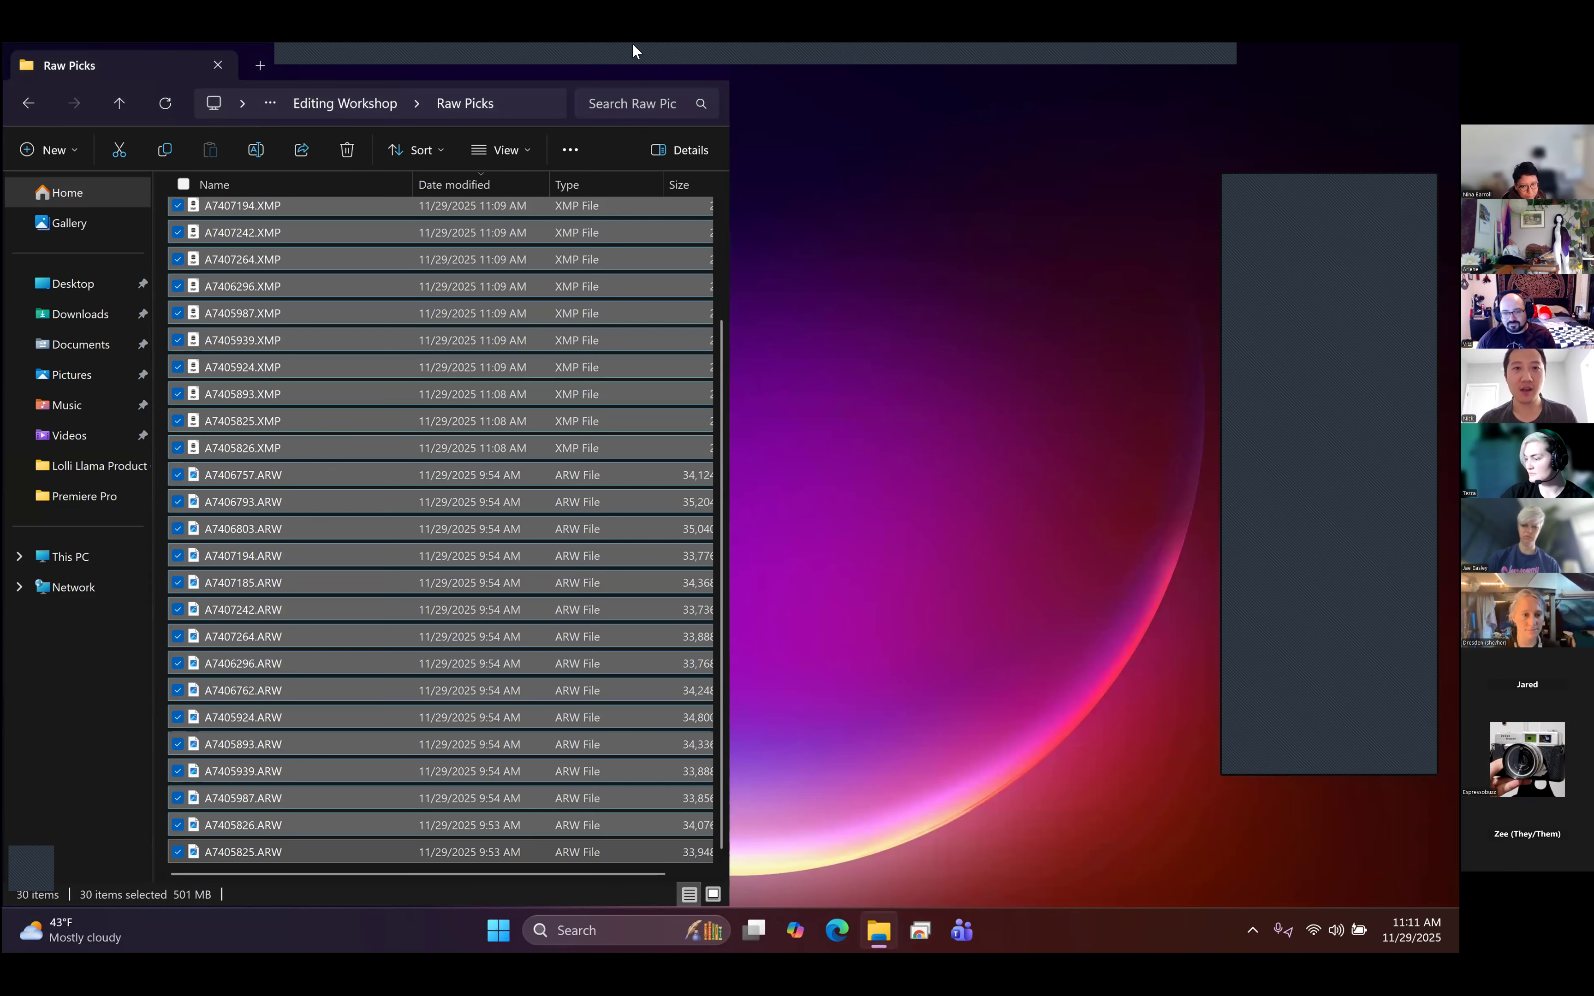
- Maximize the Raw Picks folder window, clear the file selection and examine the XMP sidecars listed with the ARW files
double_click(652, 55)
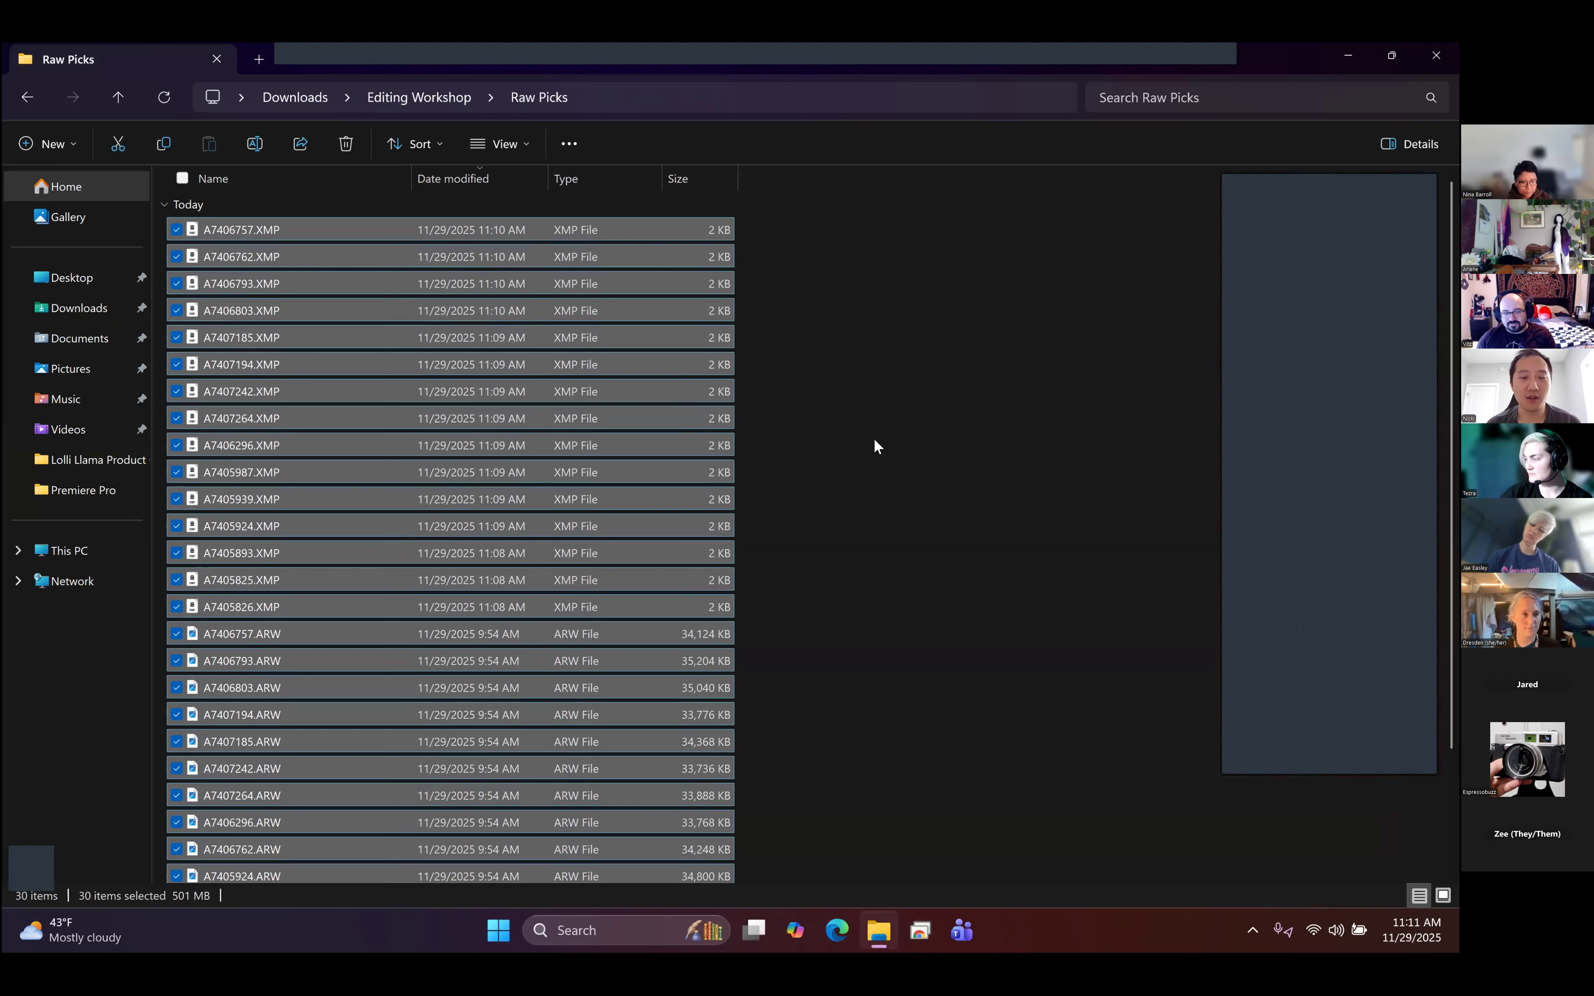
click(874, 446)
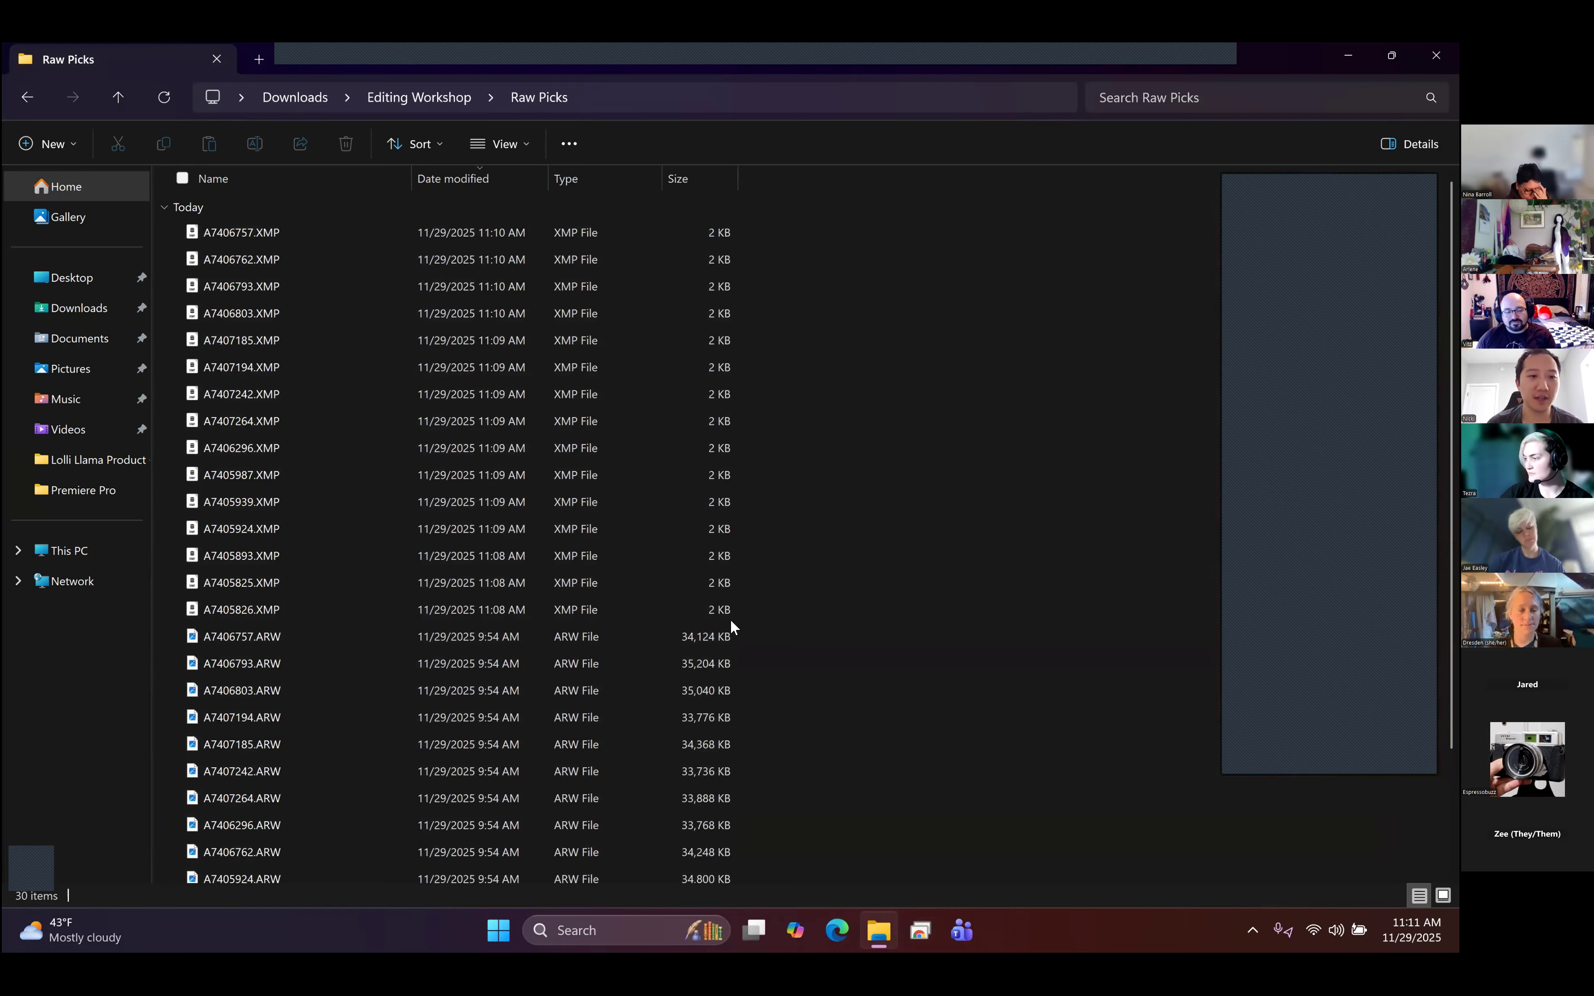
click(322, 395)
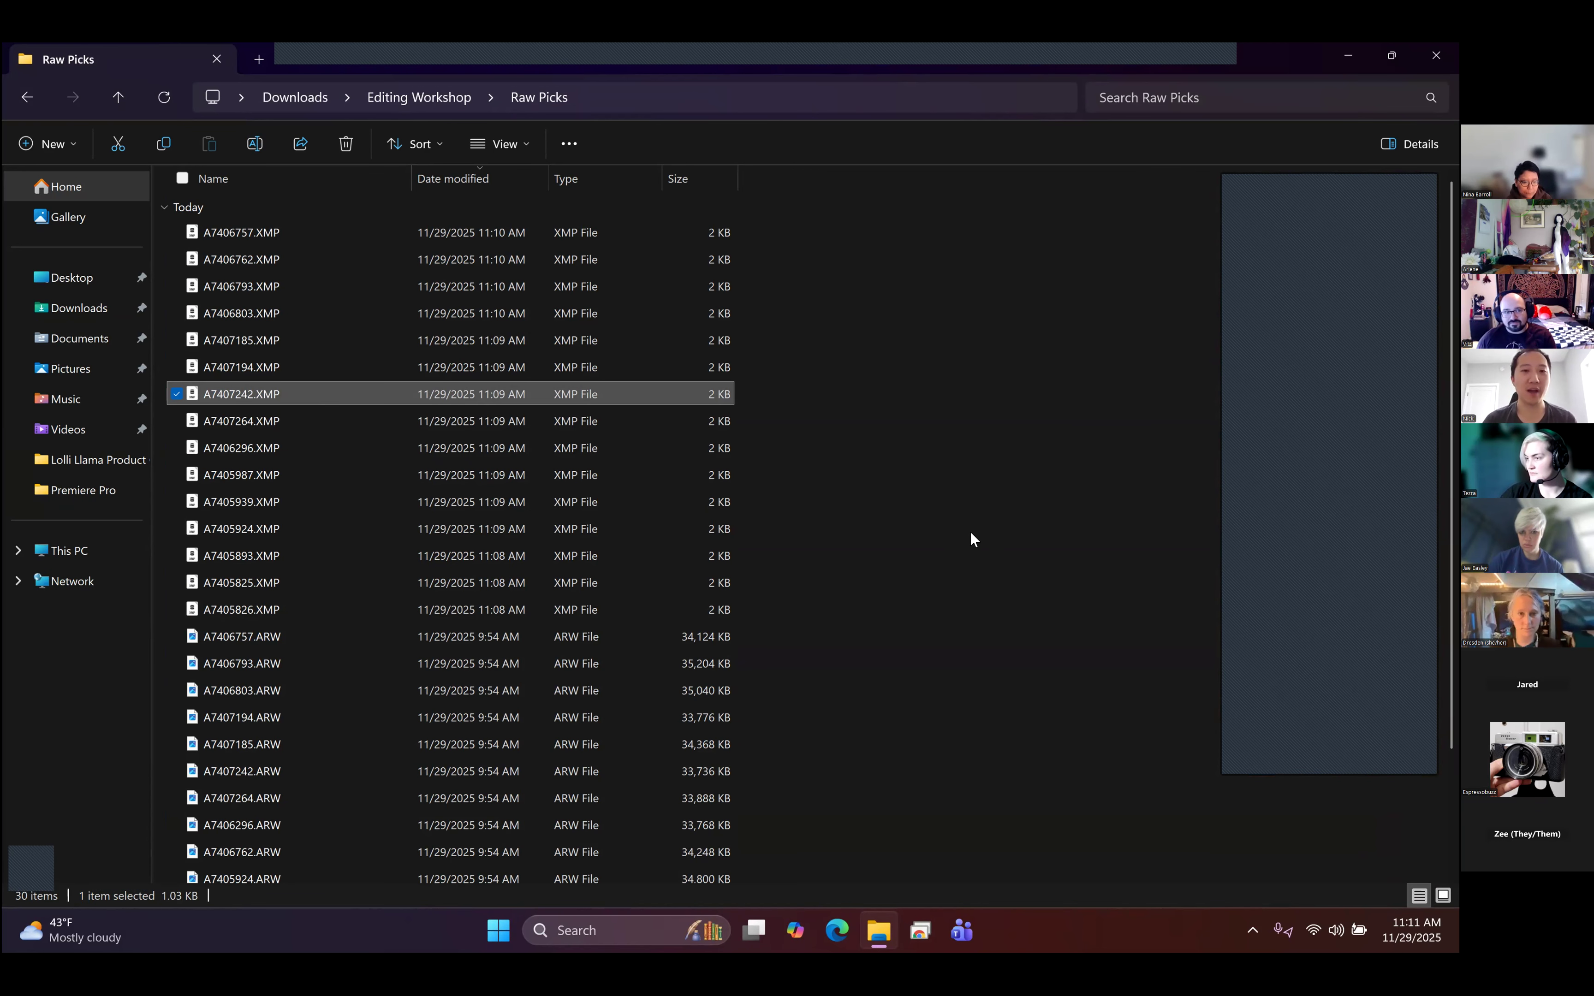
click(577, 232)
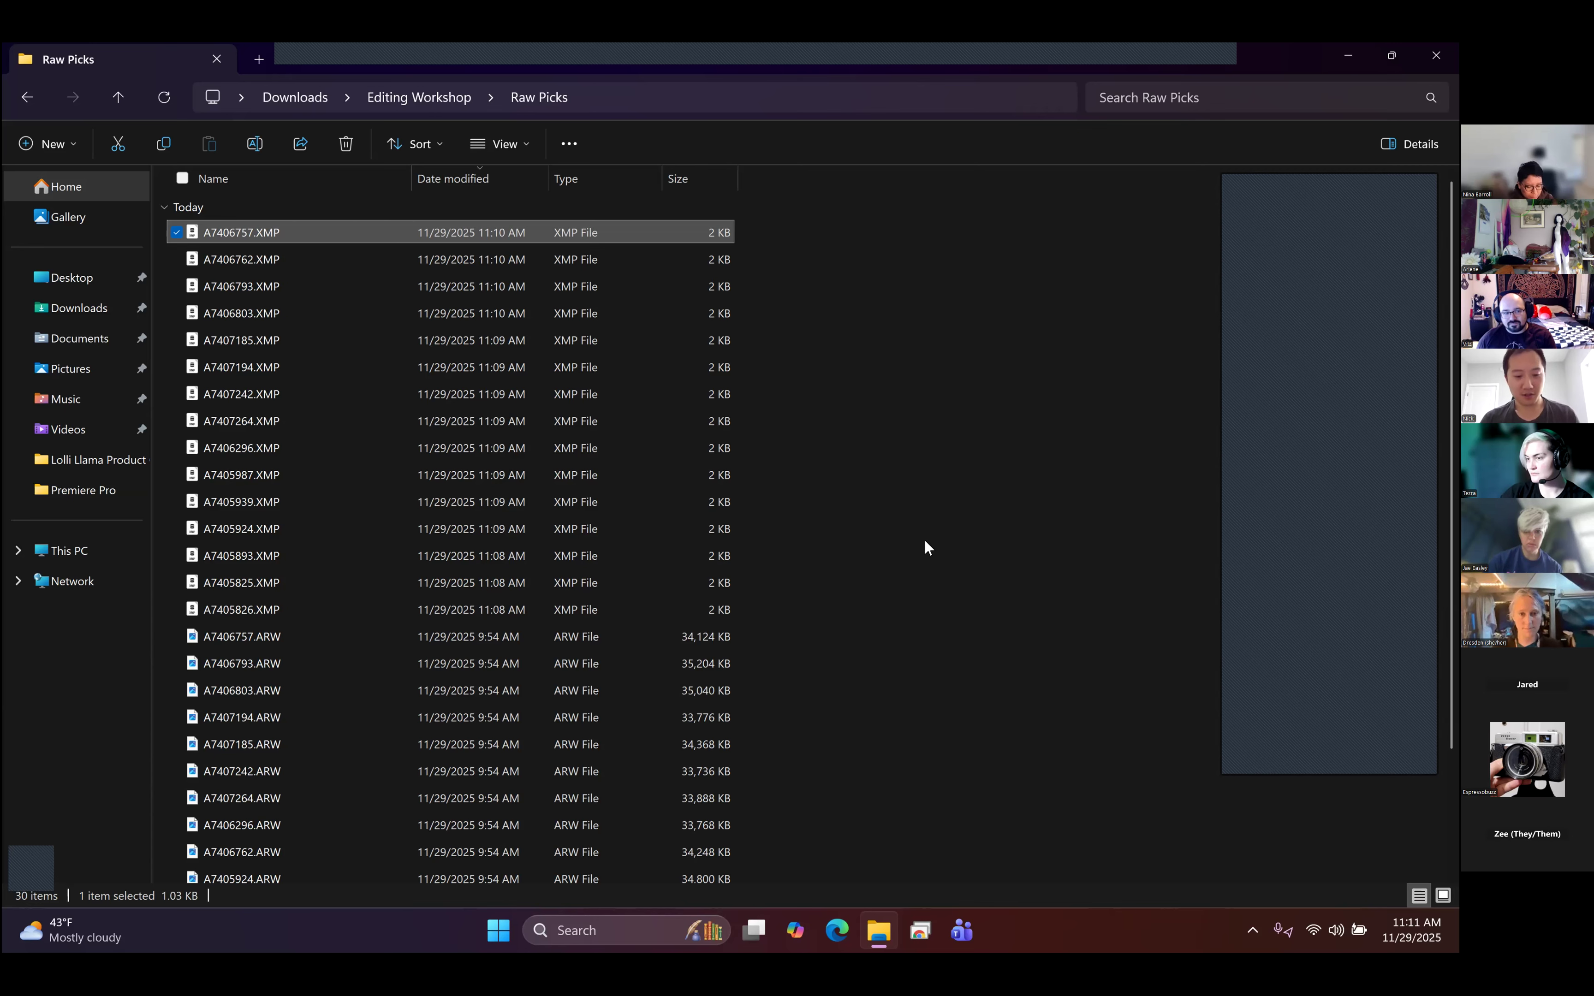
- Launch Lightroom Classic, decline upgrading the old catalog and start creating a new catalog
key(super)
text(light)
key(Return)
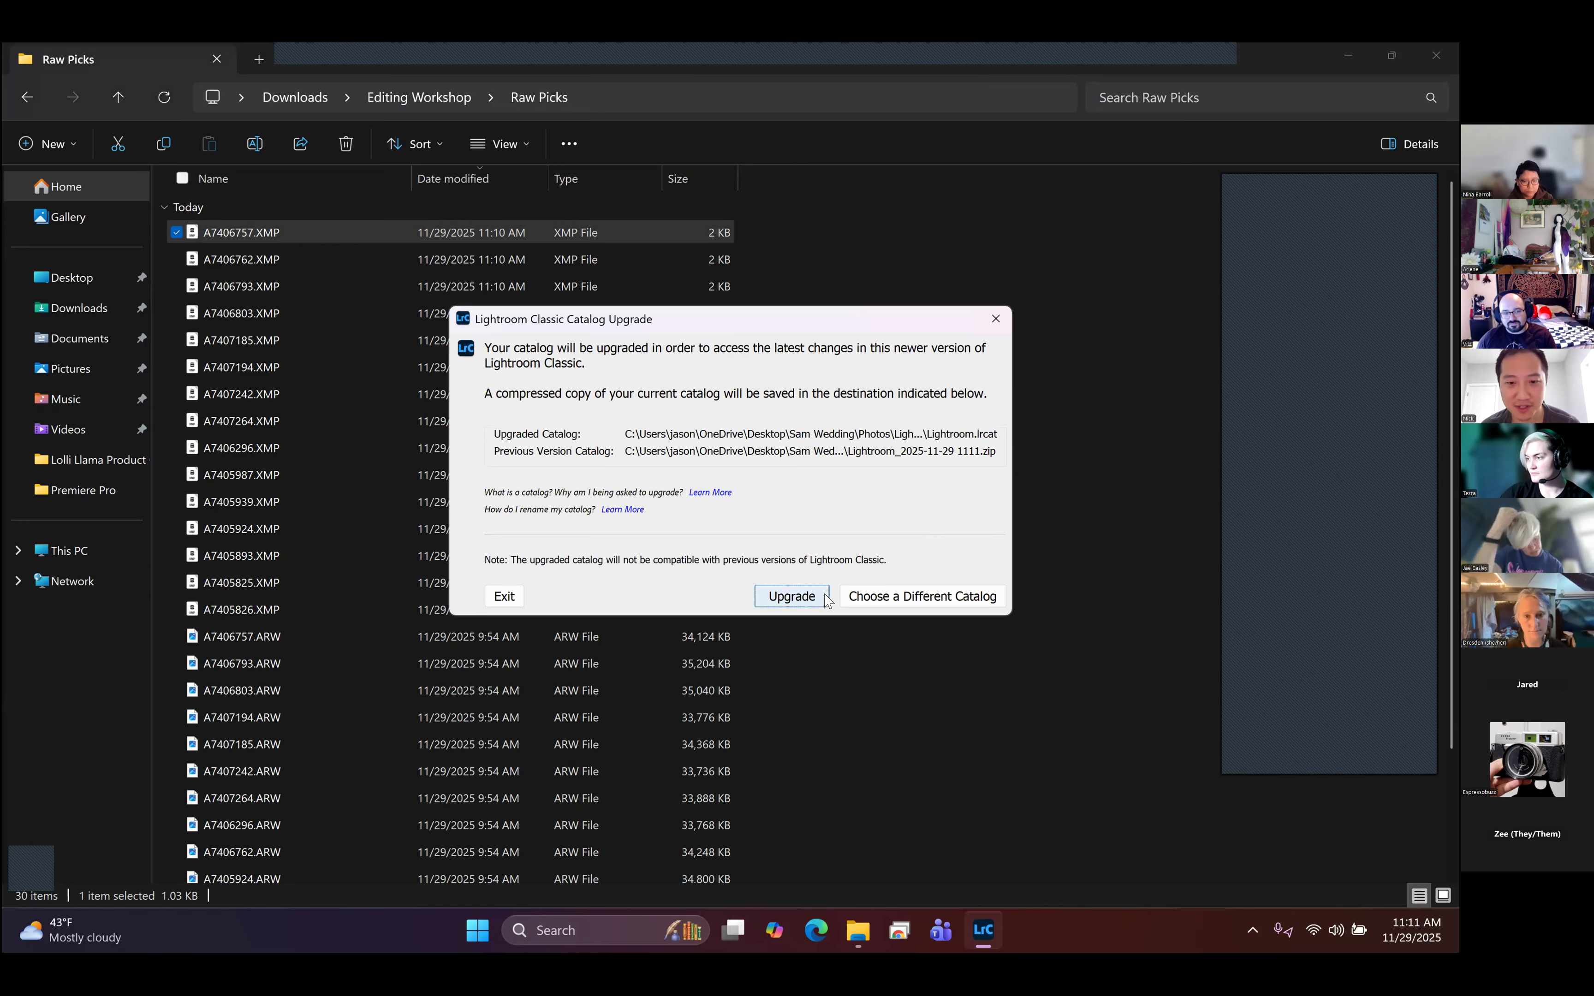
click(894, 599)
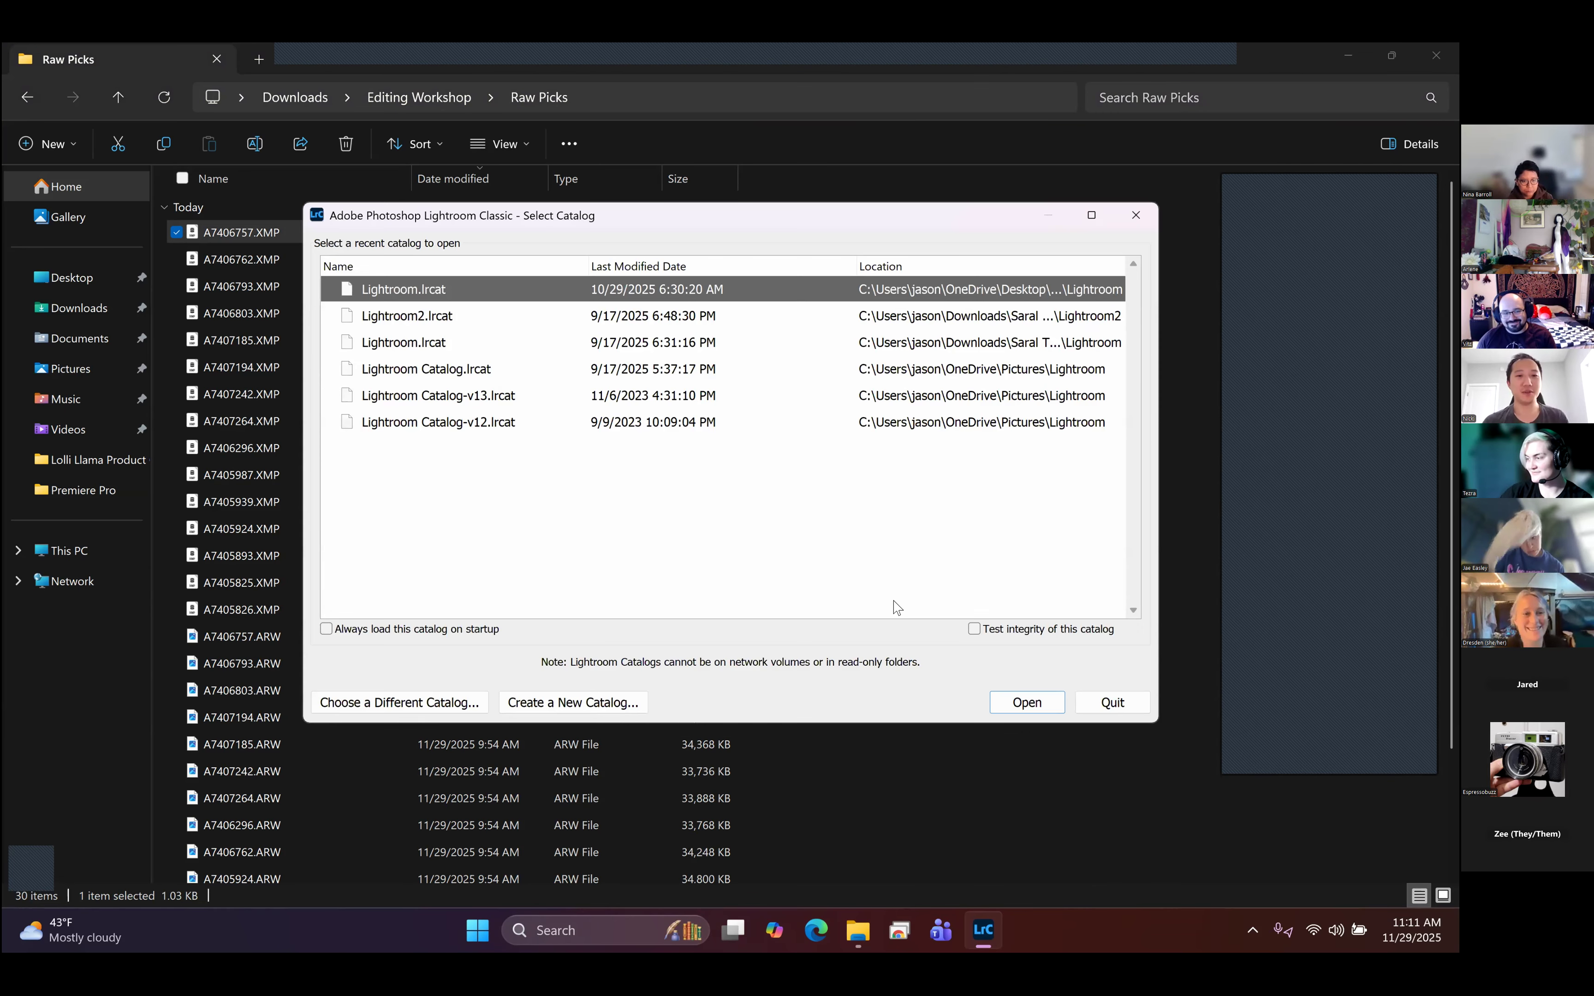
click(577, 703)
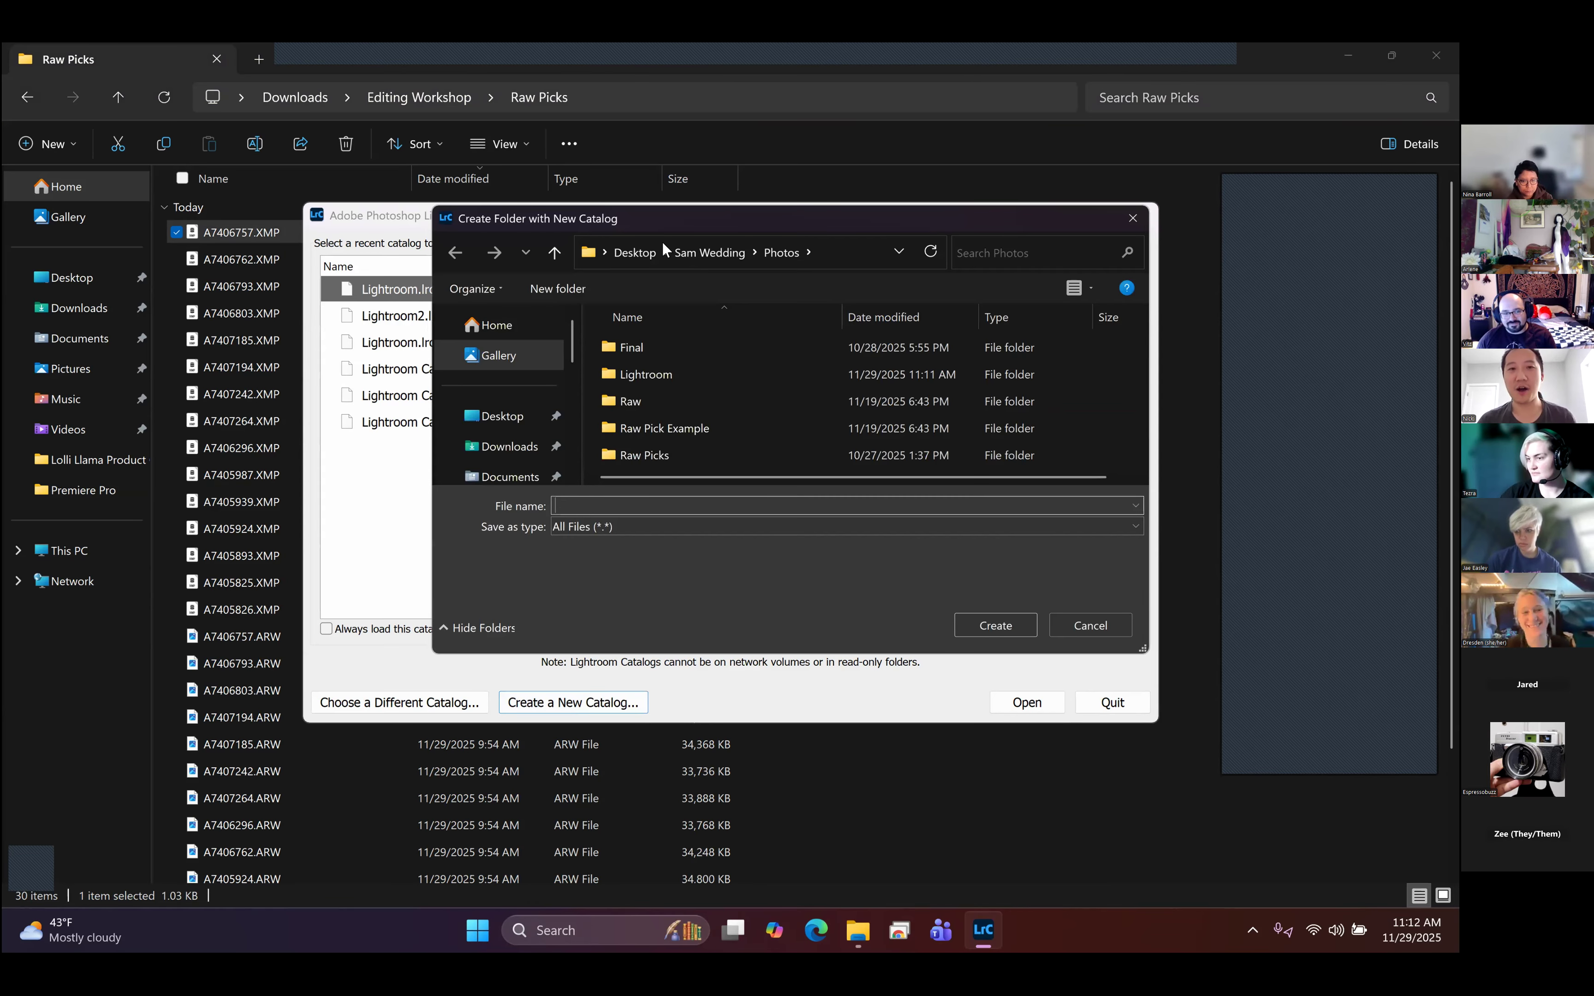
- Create the new catalog with the name Lightroom inside the Editing Workshop folder in Downloads
click(636, 253)
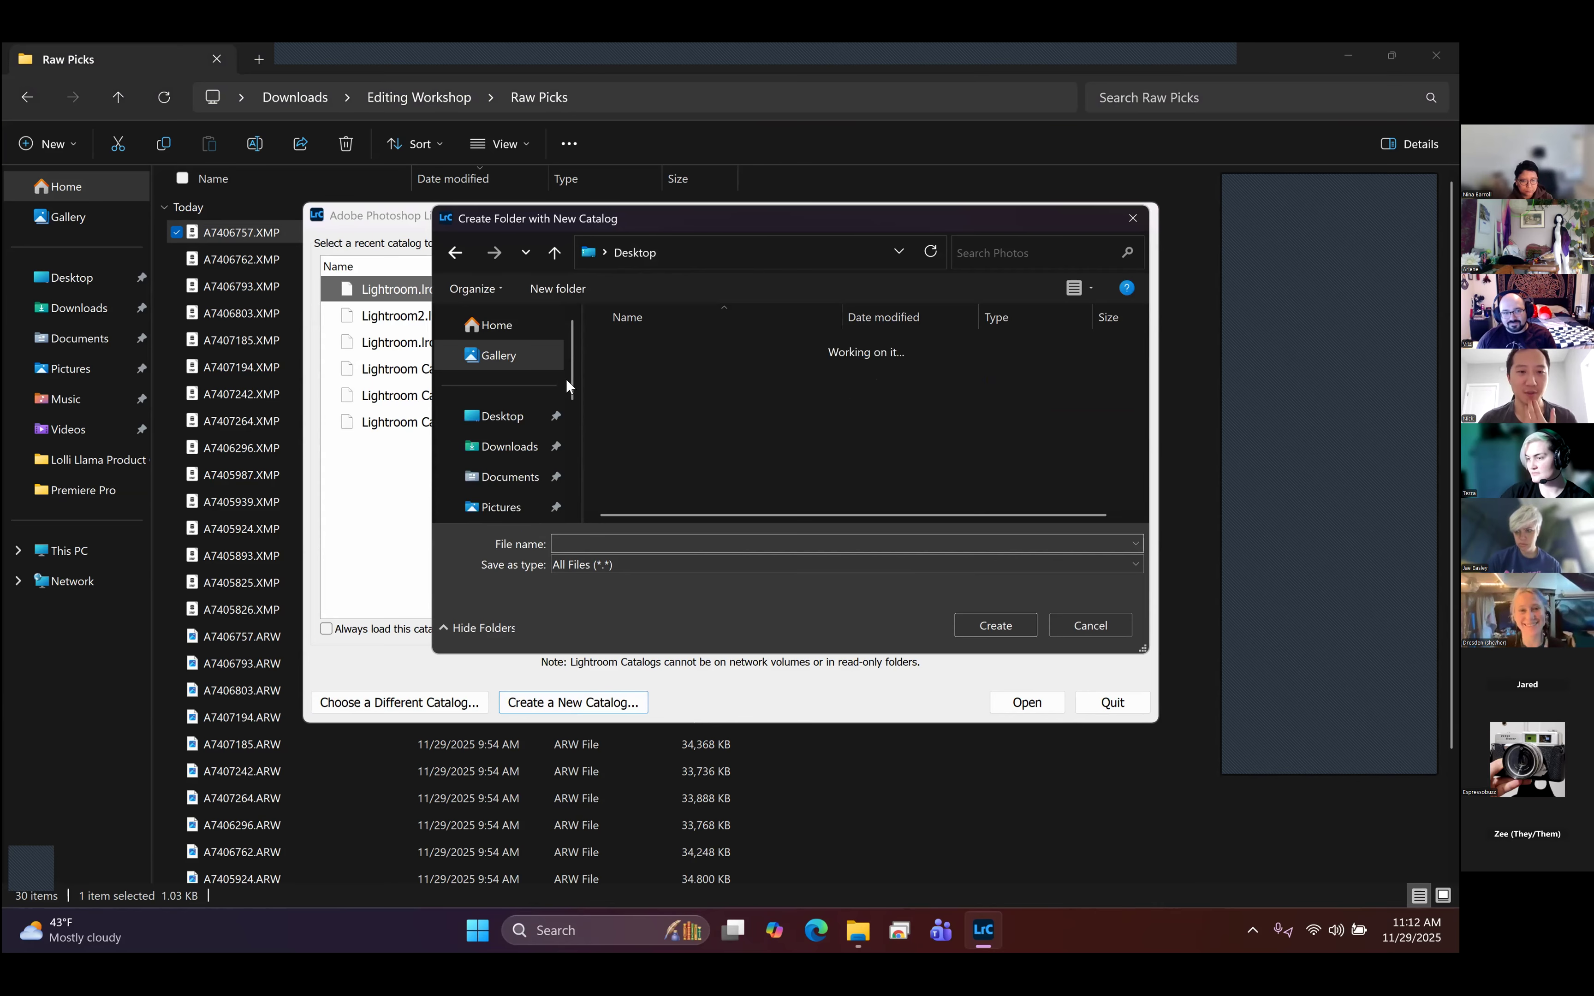
click(523, 455)
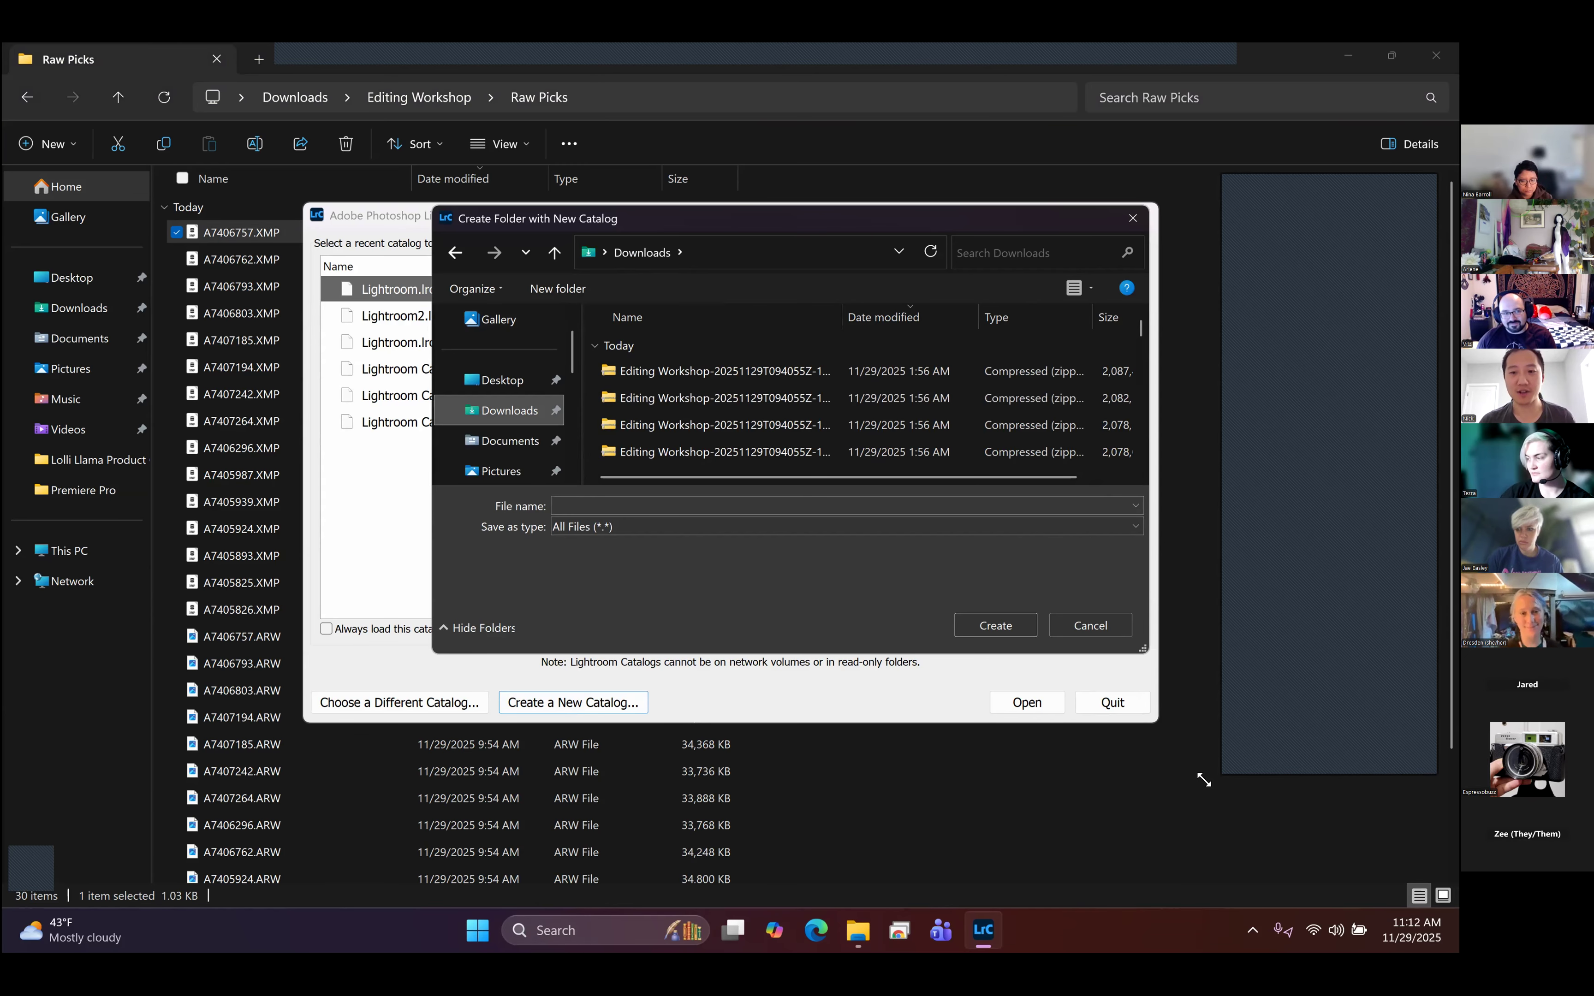
double_click(791, 218)
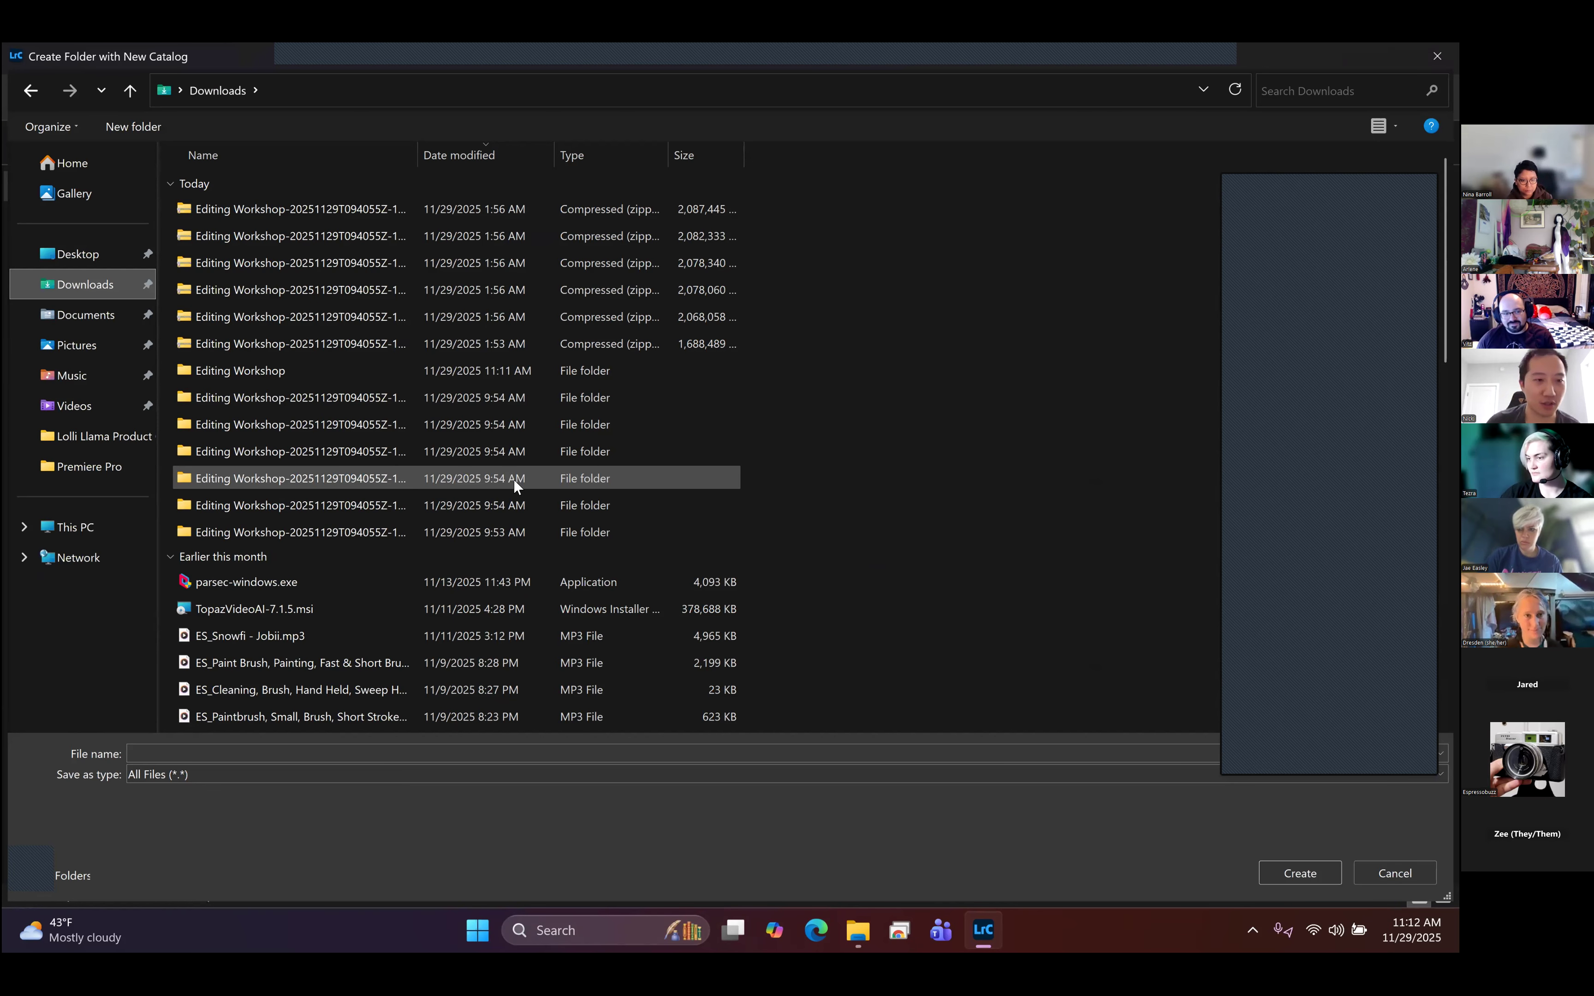
double_click(274, 372)
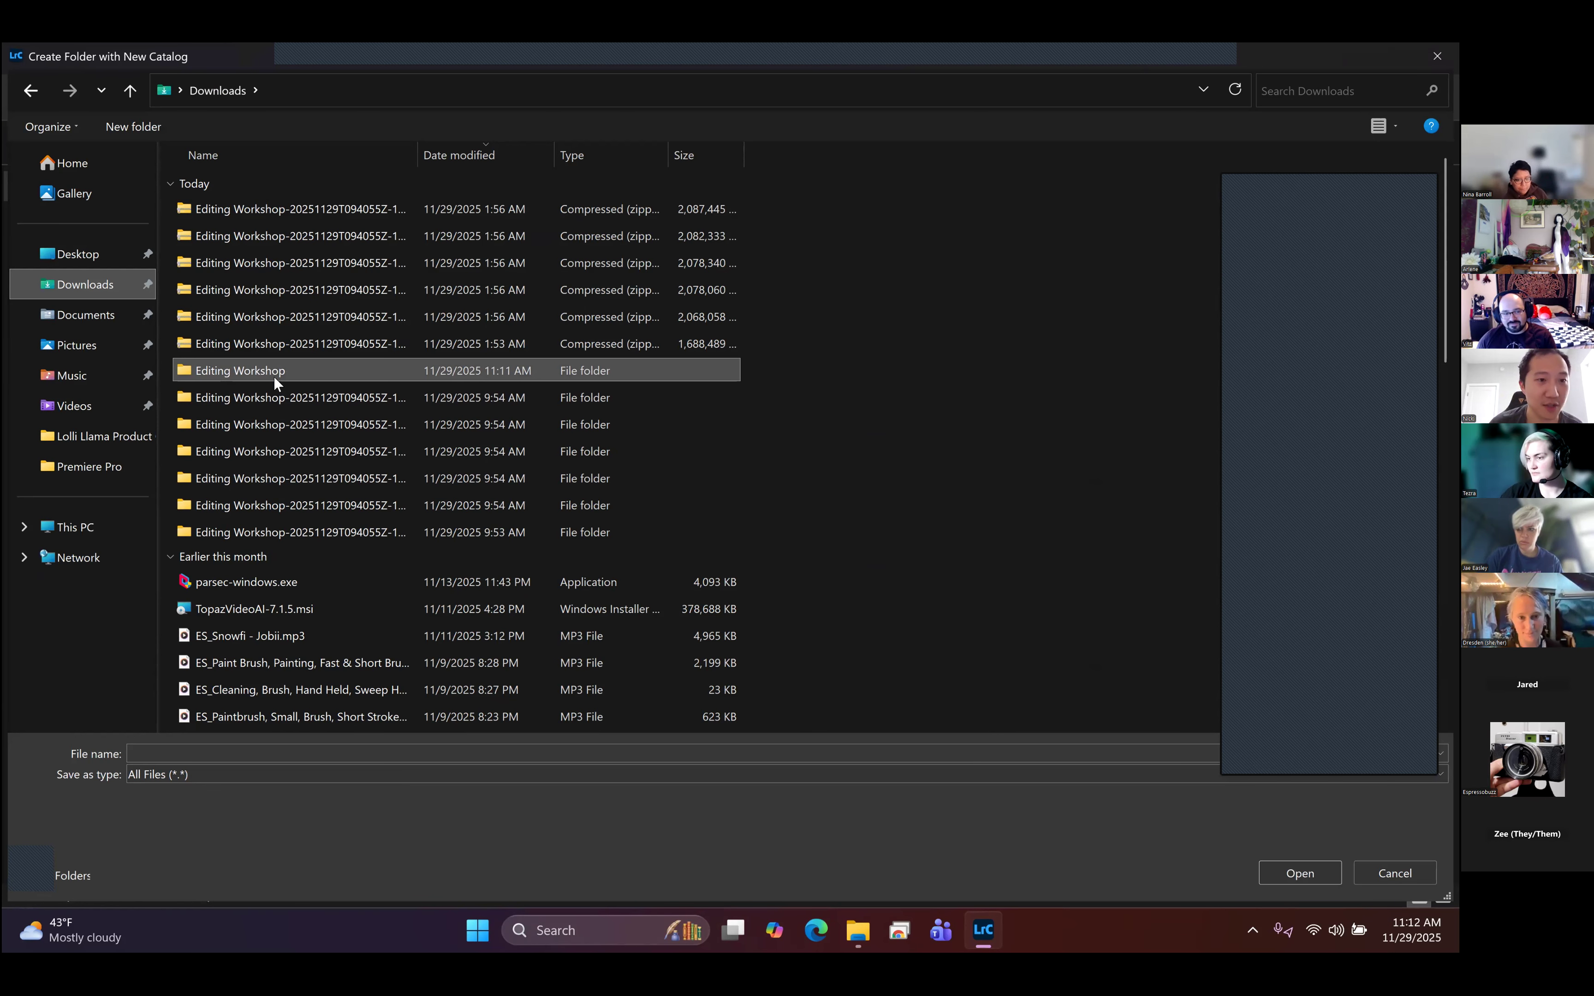
click(229, 791)
text(Lightroom)
key(Return)
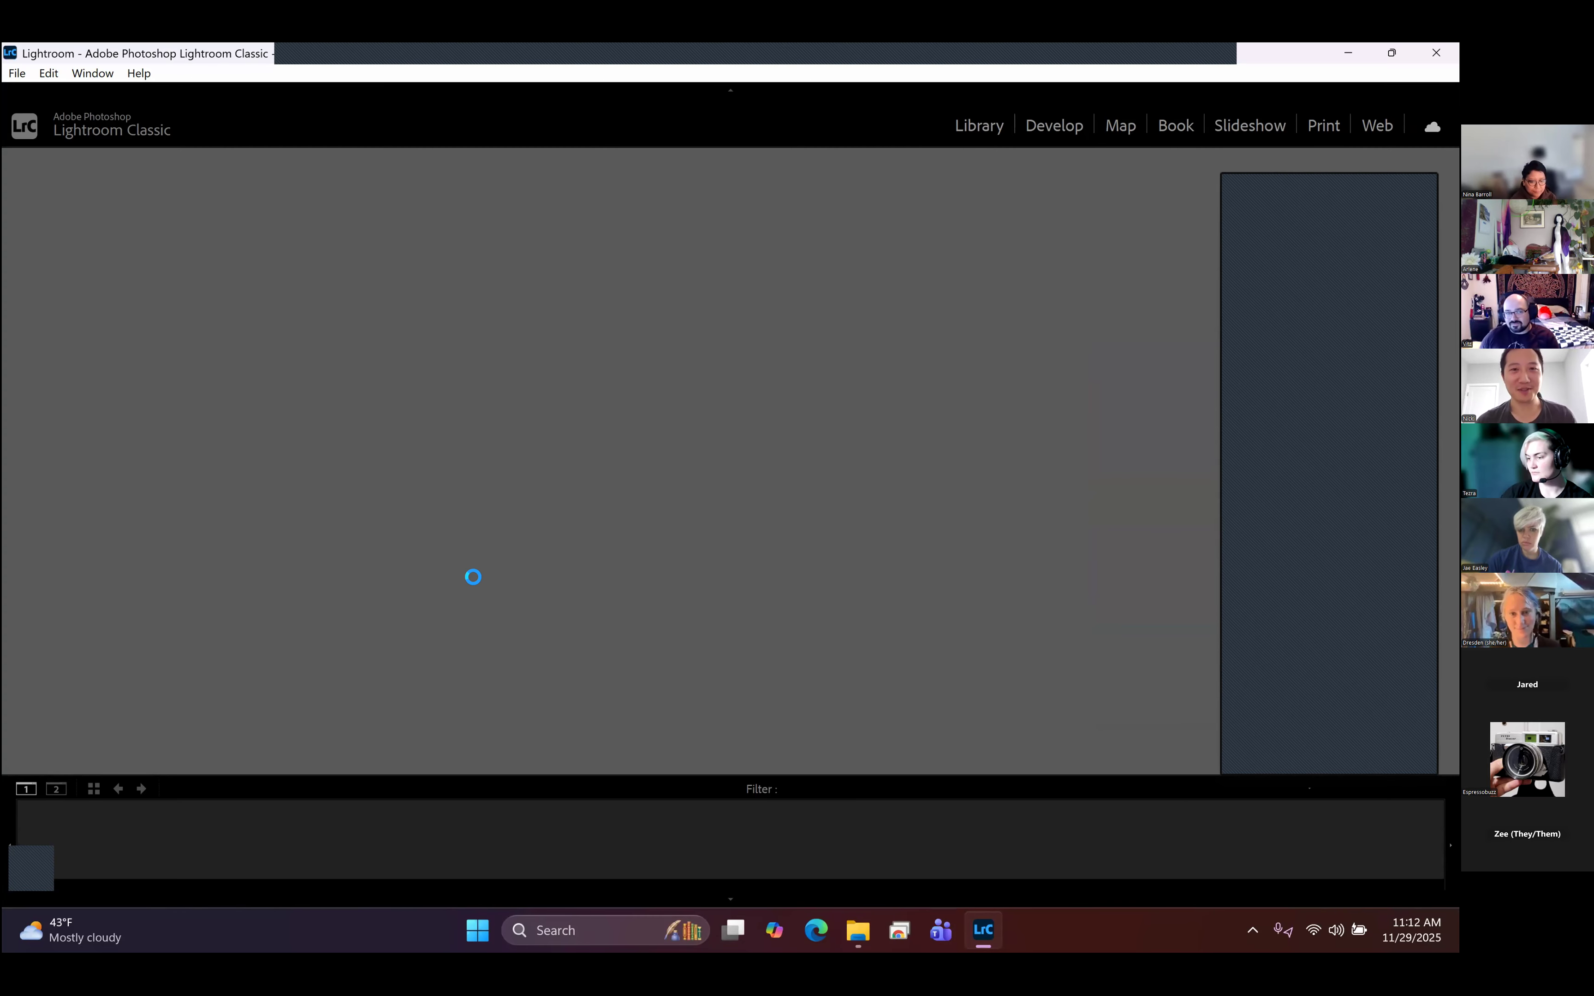
- Switch to the Raw Picks folder in File Explorer and tile it beside the Lightroom Classic window
click(857, 929)
click(966, 474)
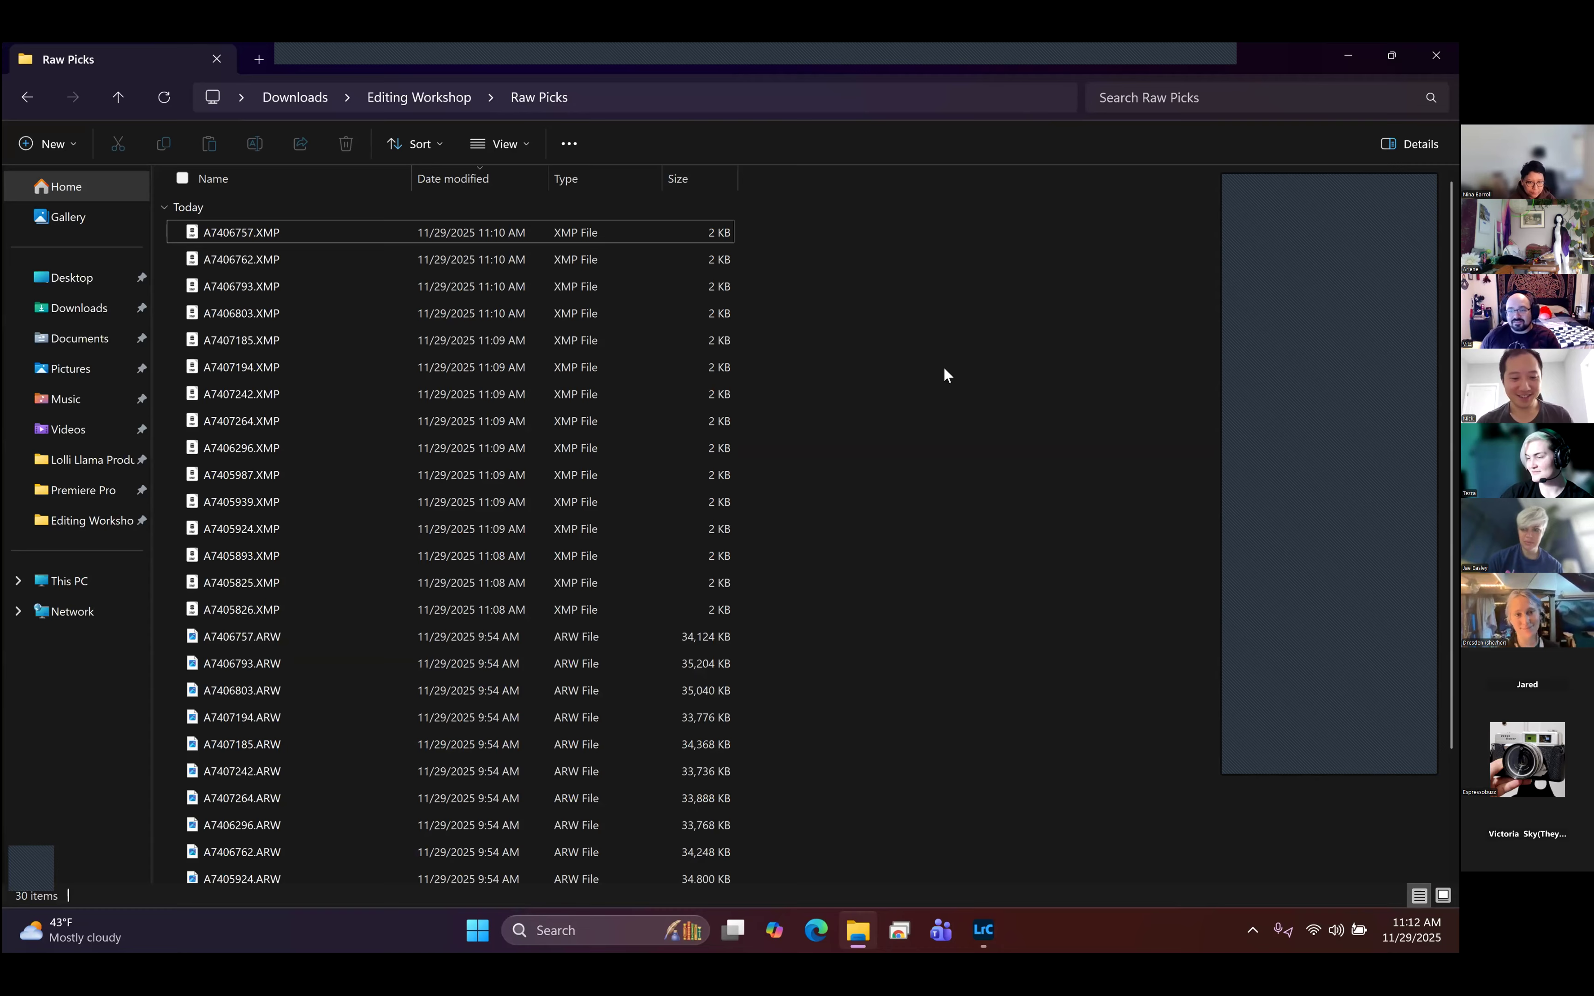
key(super+Right)
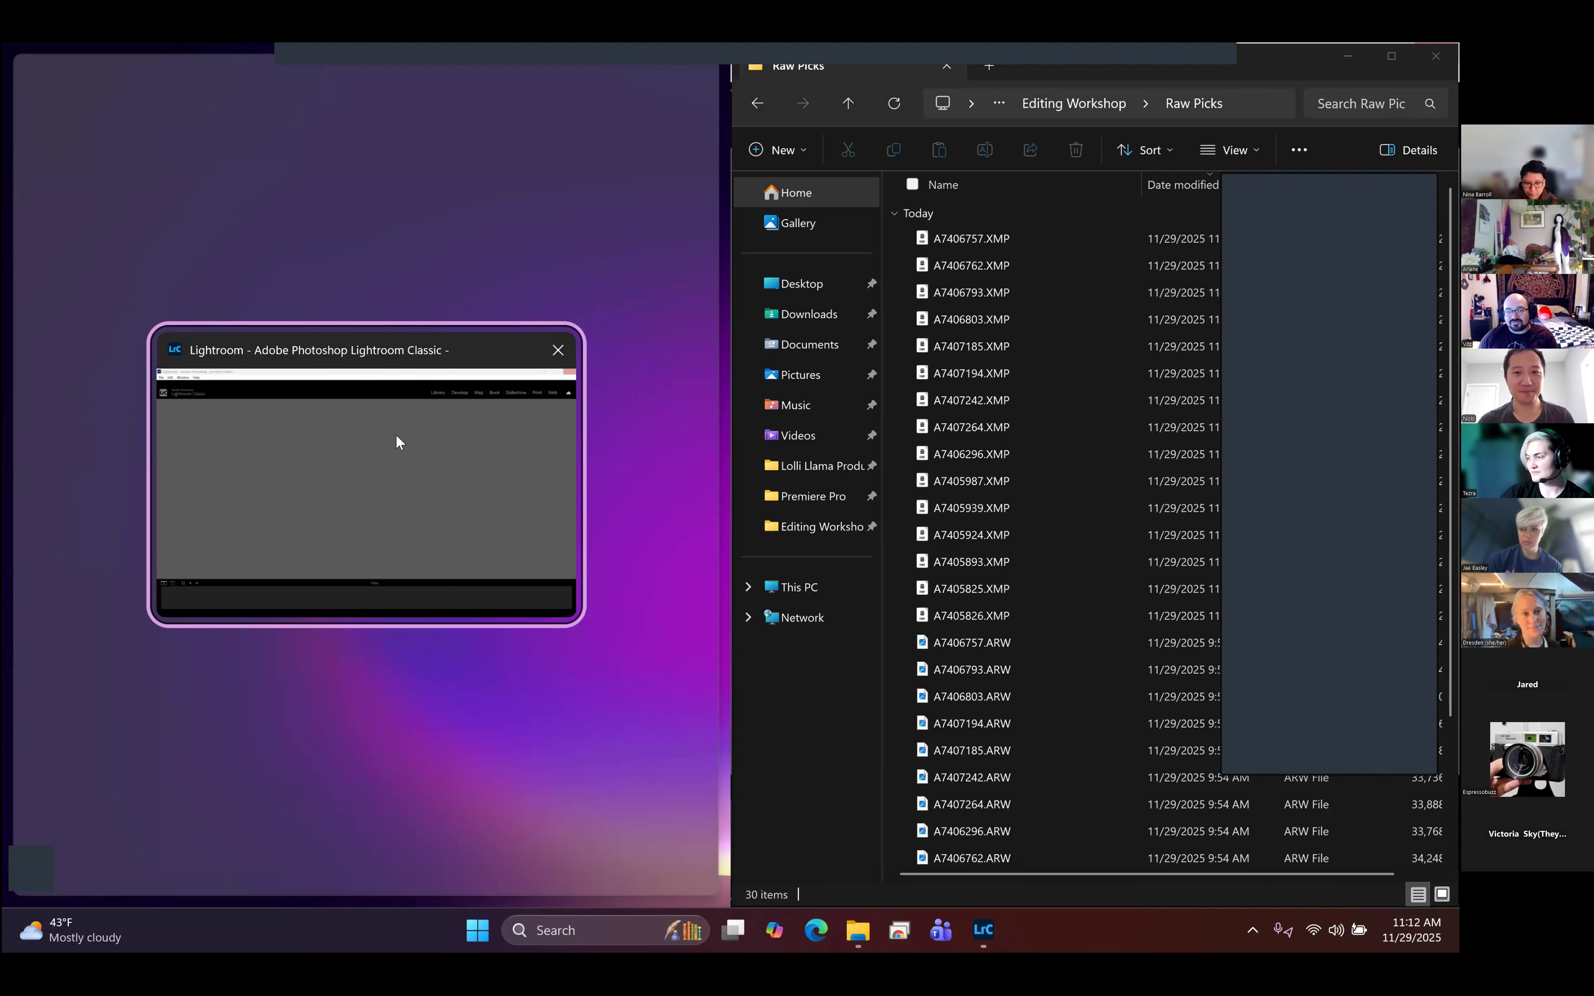
click(395, 440)
click(1175, 57)
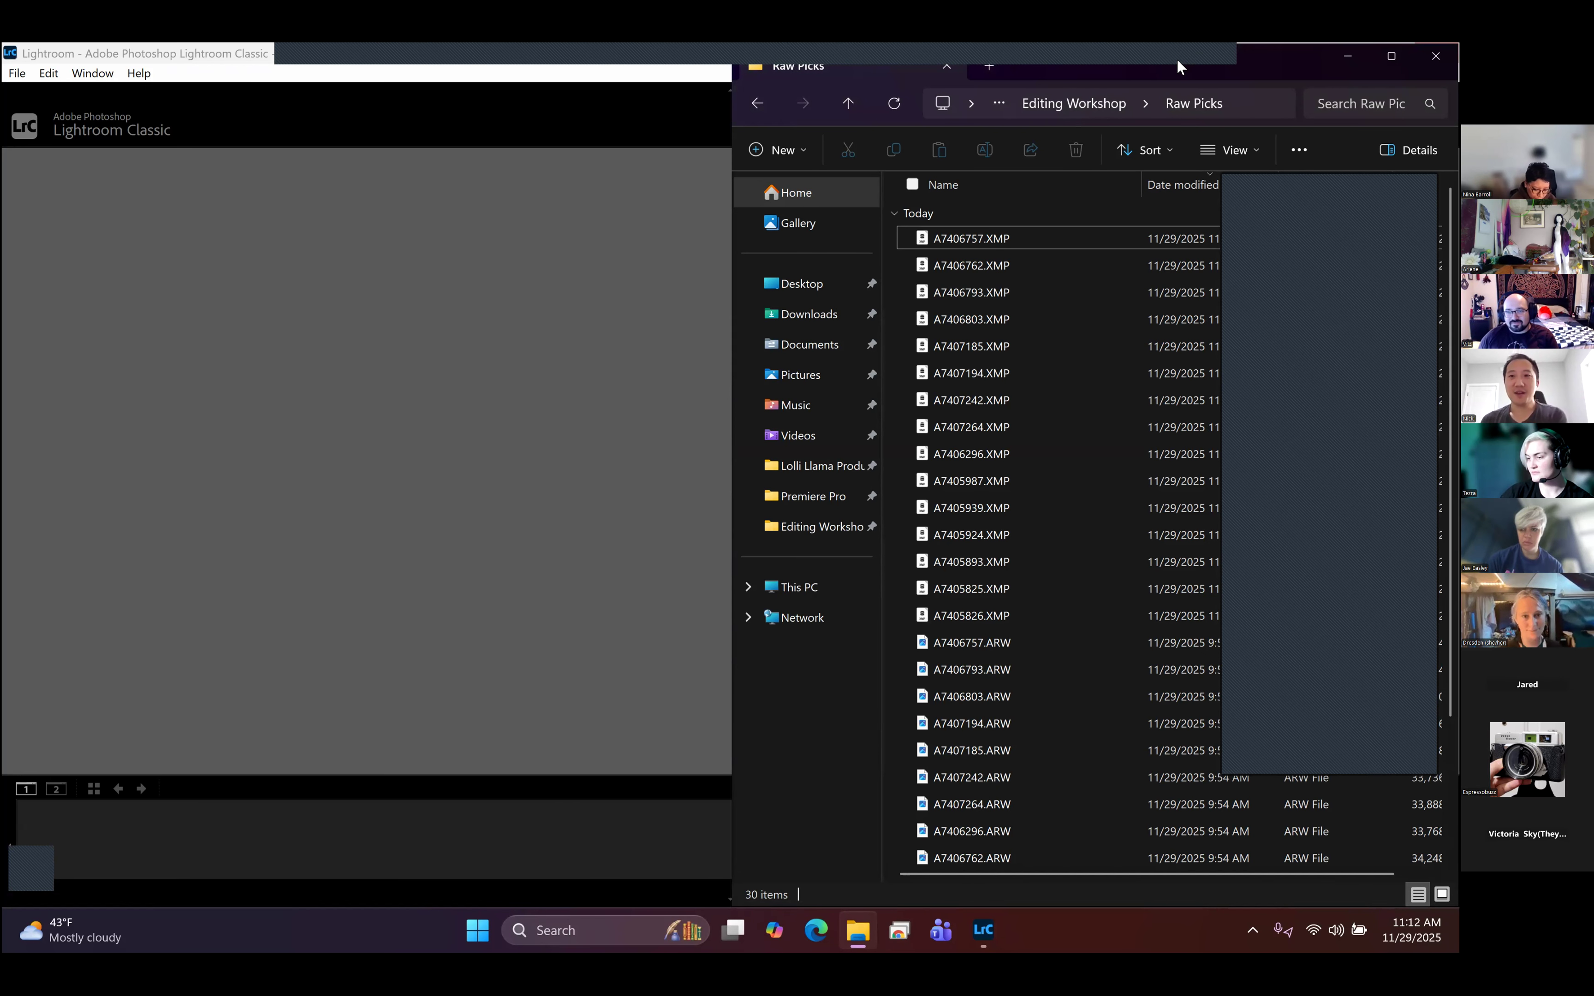
- Return to Lightroom Classic, sign in to Adobe with the personal Google account and close the browser
click(679, 430)
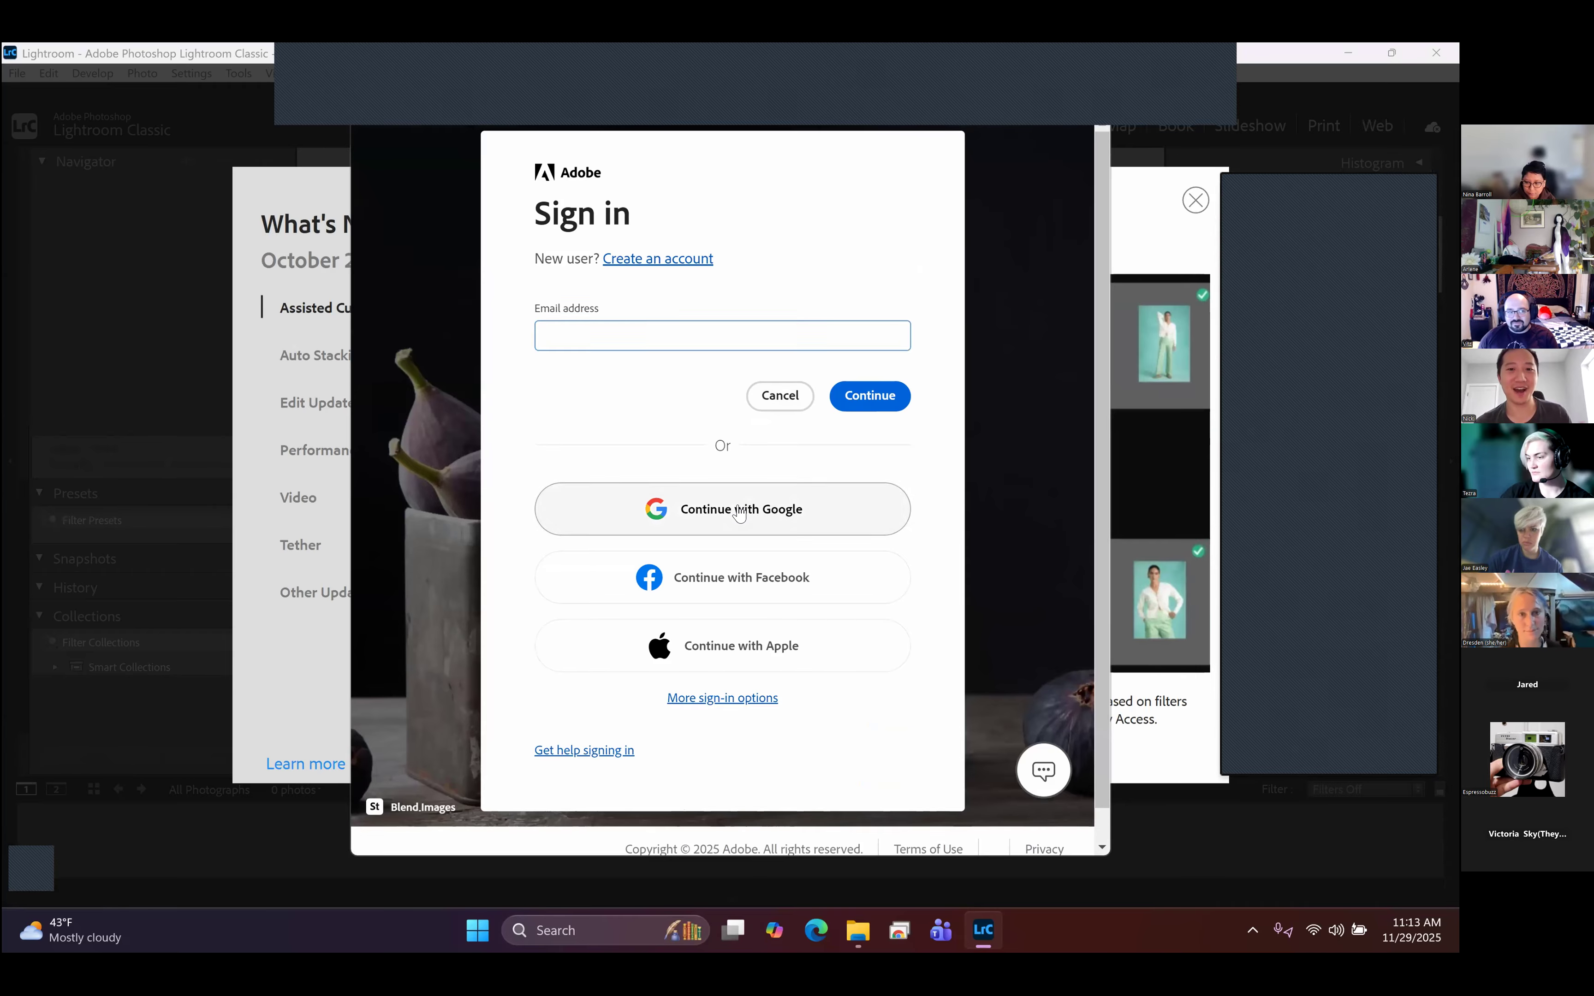
click(738, 513)
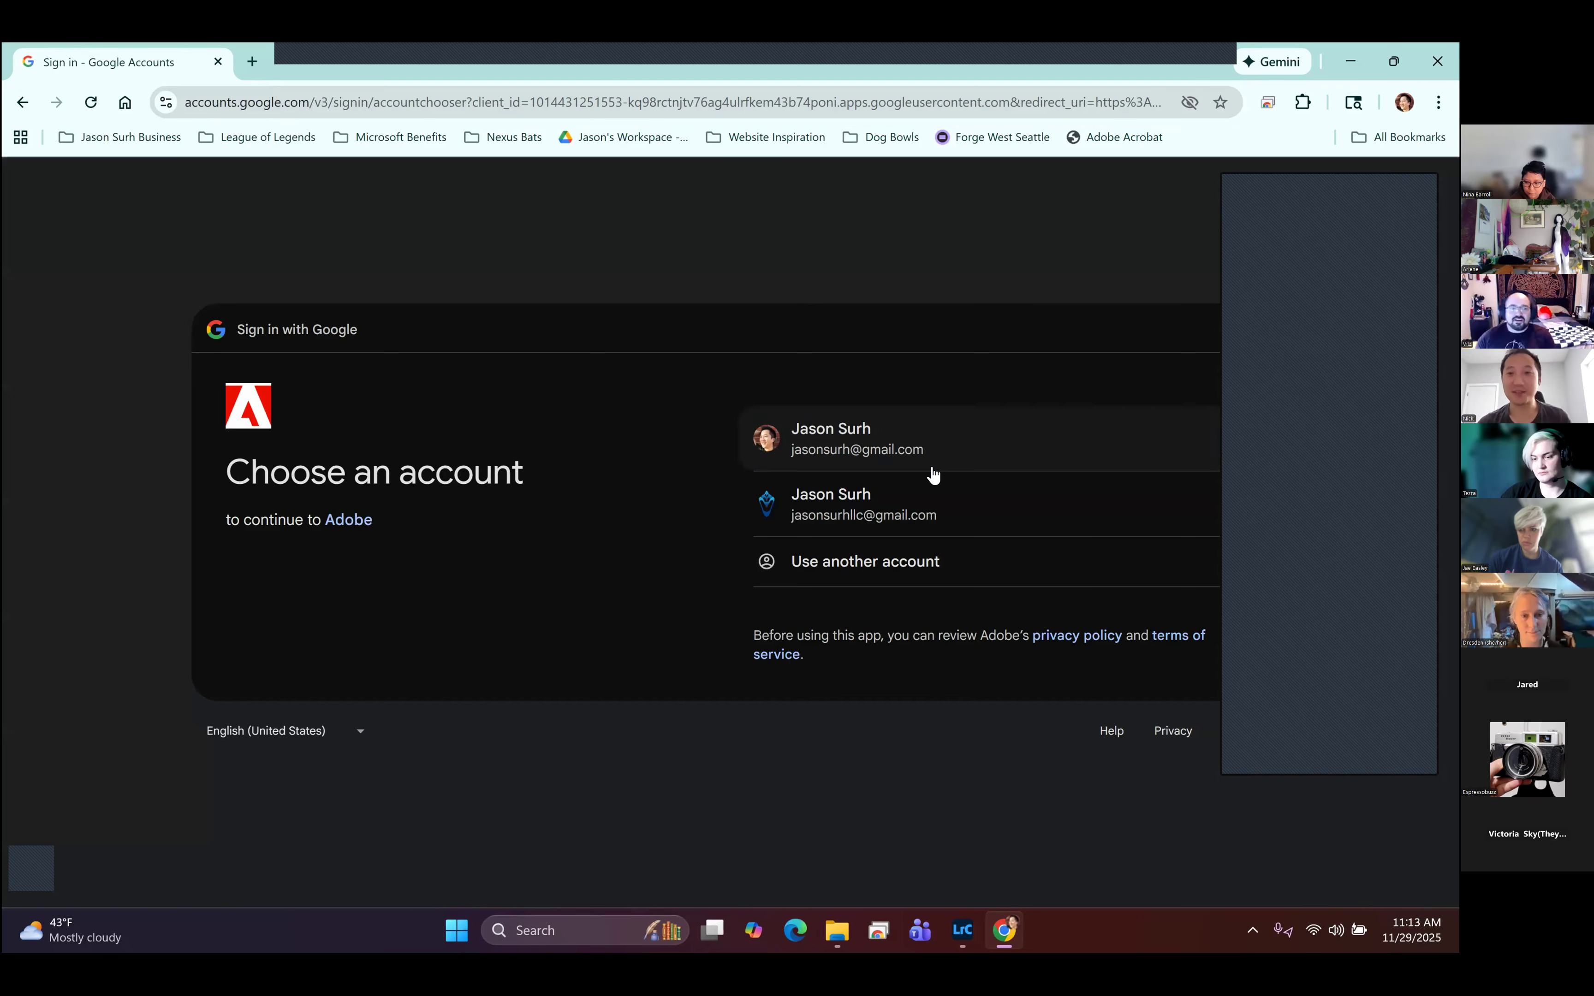
click(882, 442)
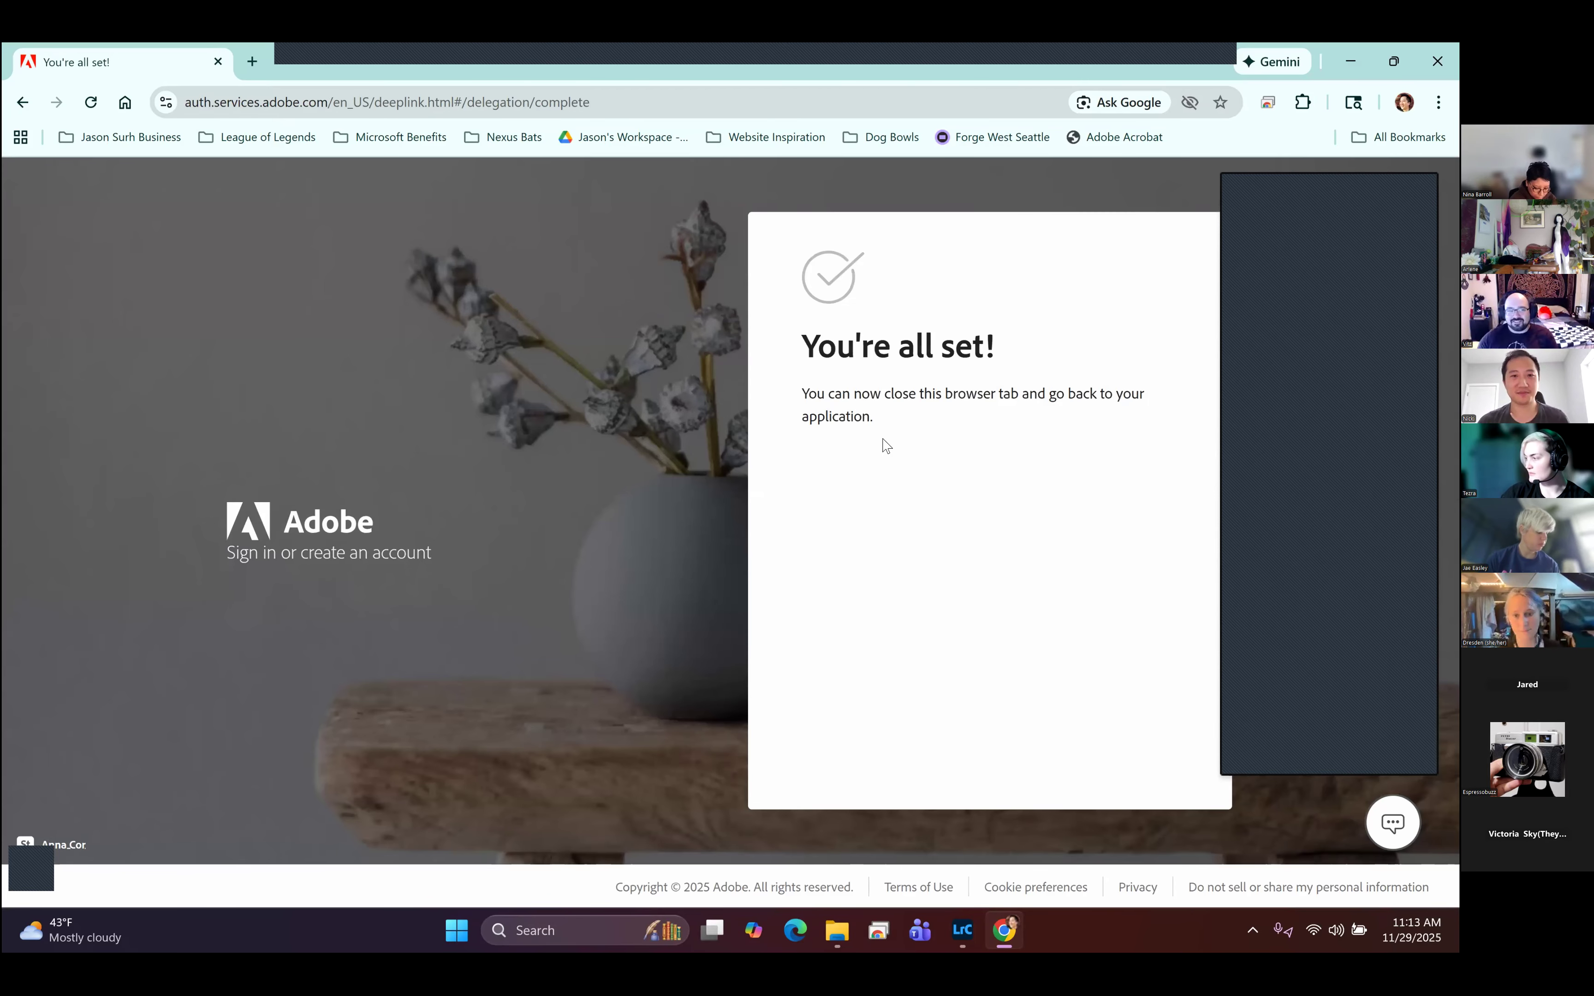
click(1437, 61)
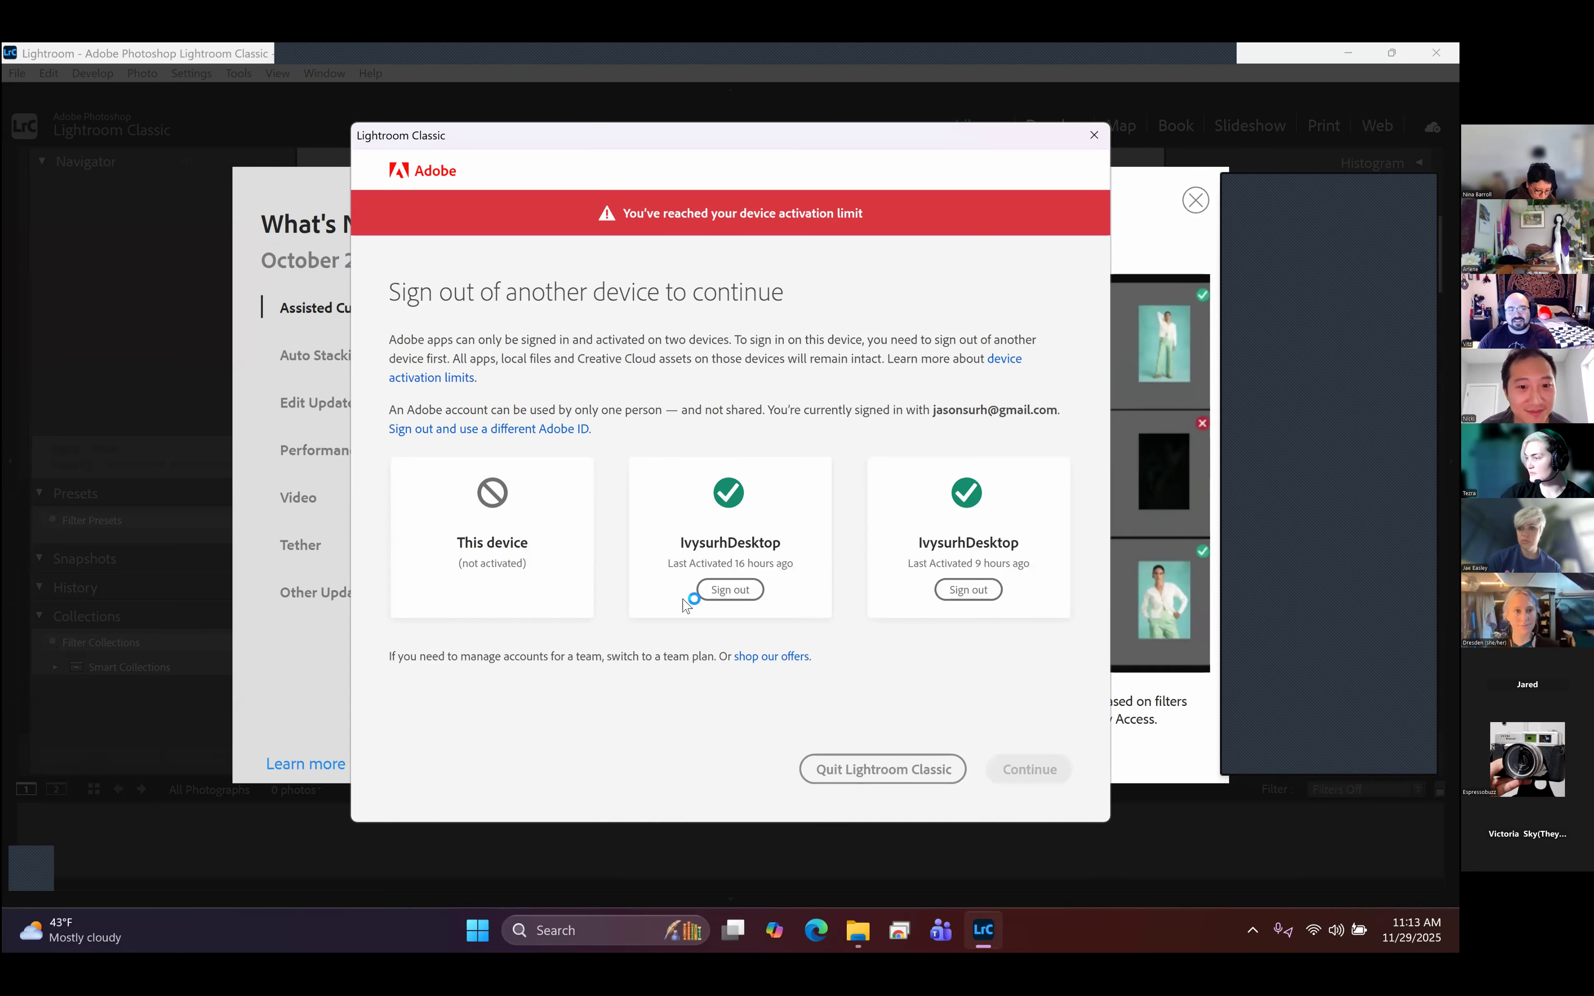
- Sign out the first IvysurhDesktop to activate this device, dismiss the What's New notice and switch to the Library module
click(746, 591)
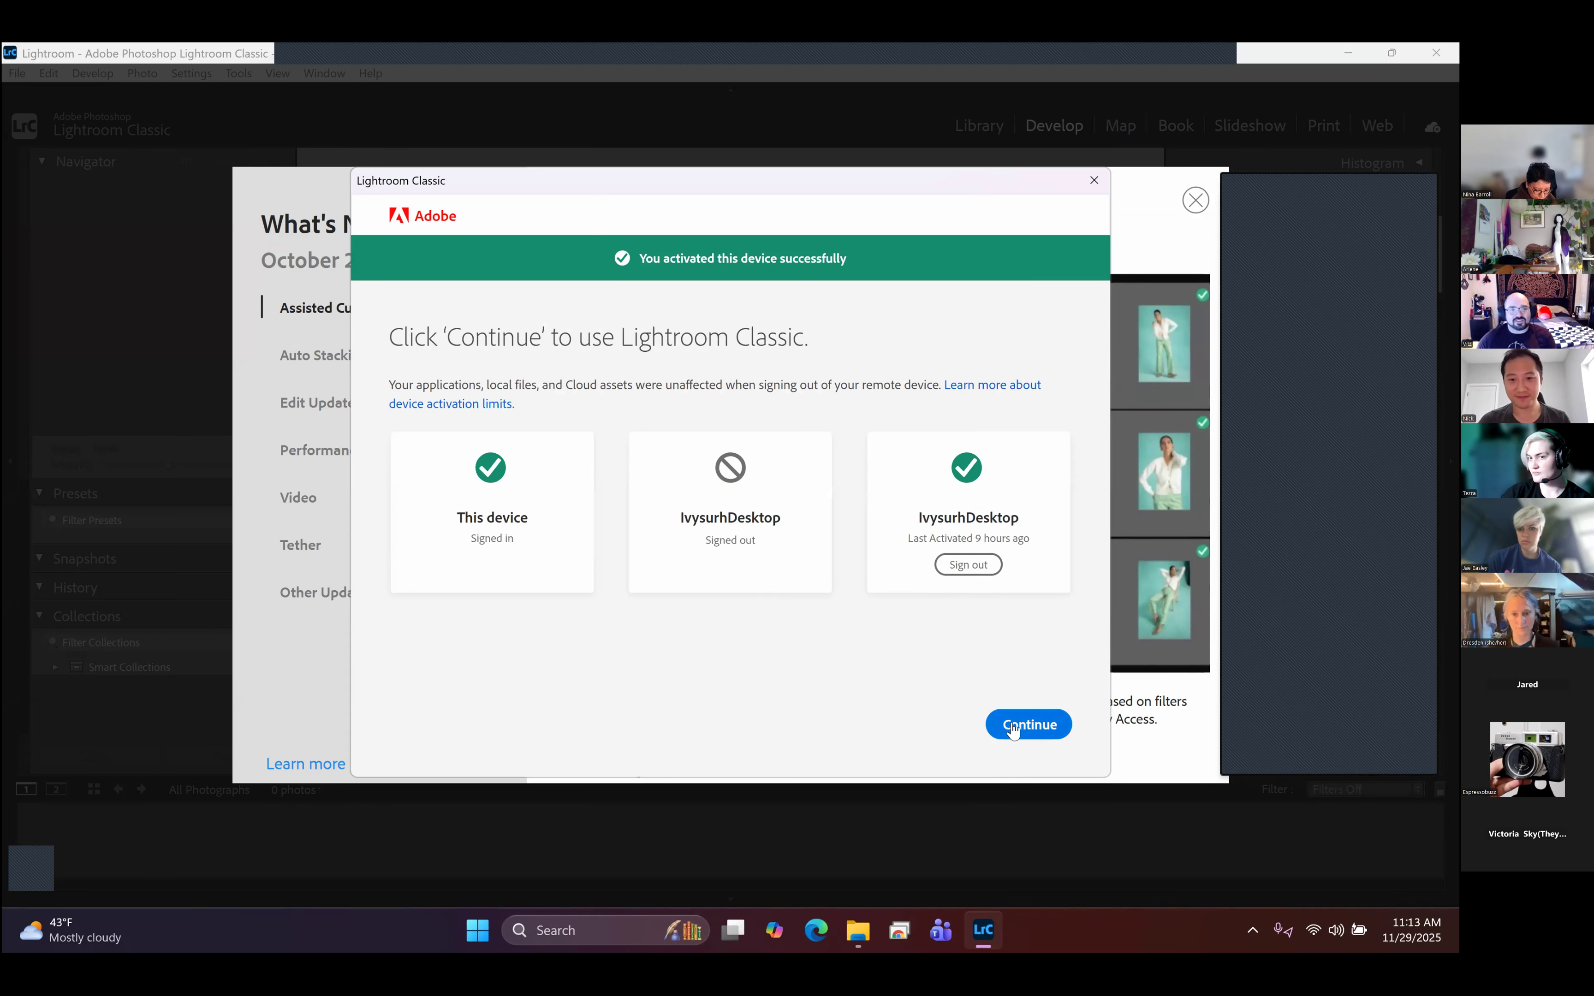
click(1013, 729)
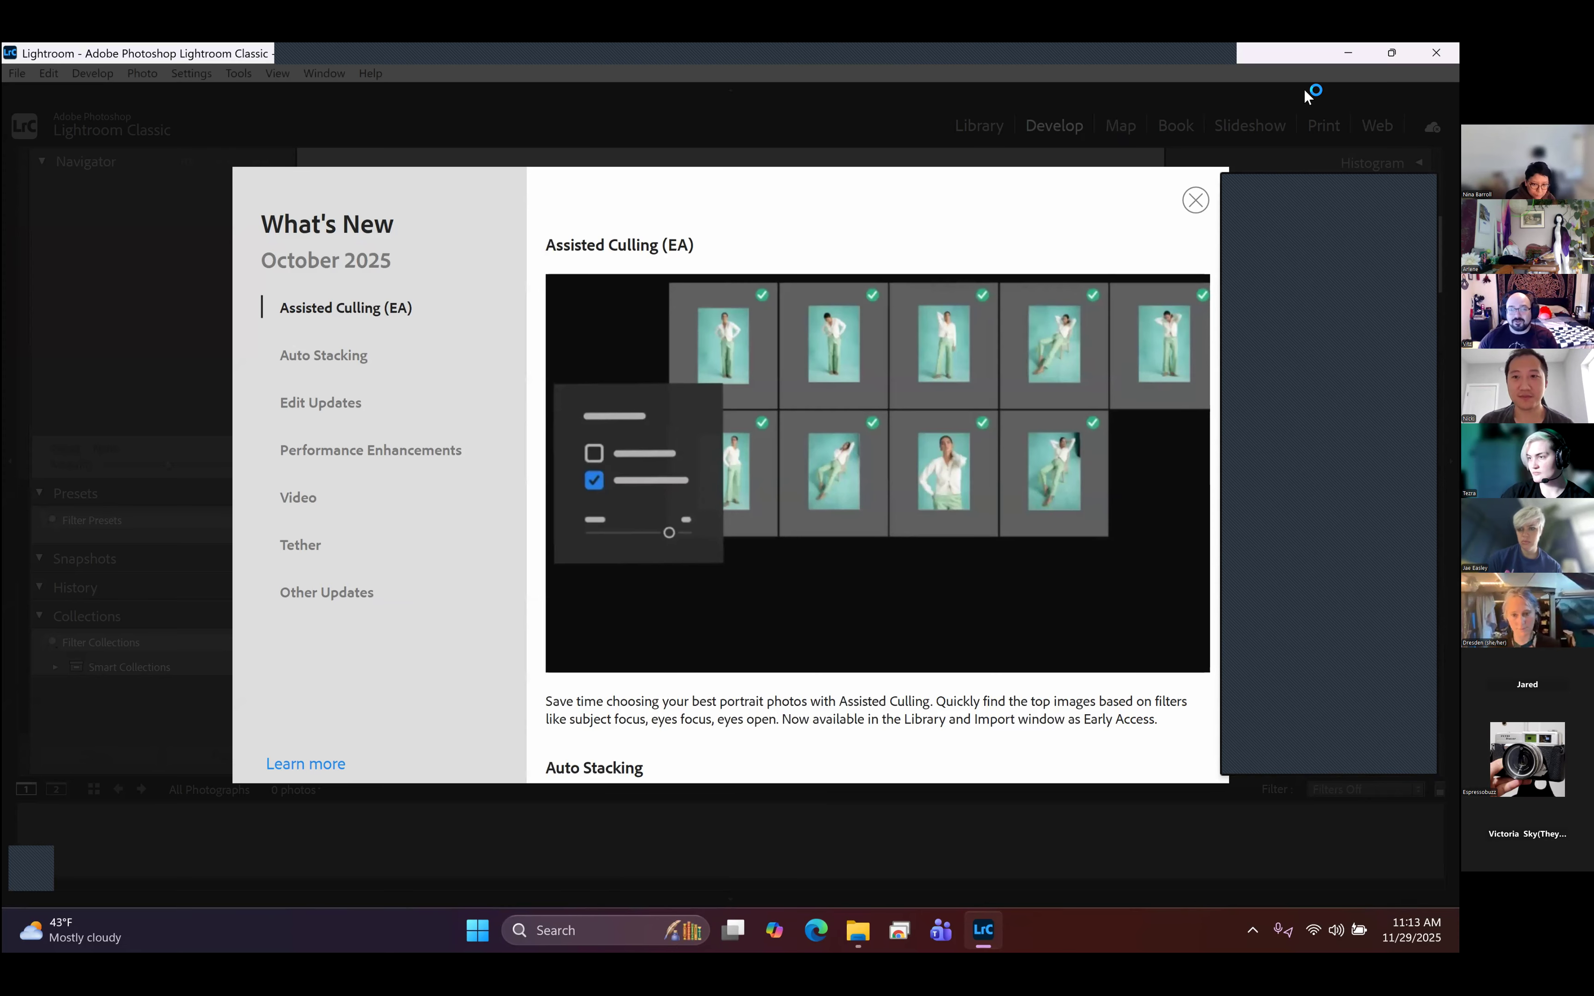
click(1195, 200)
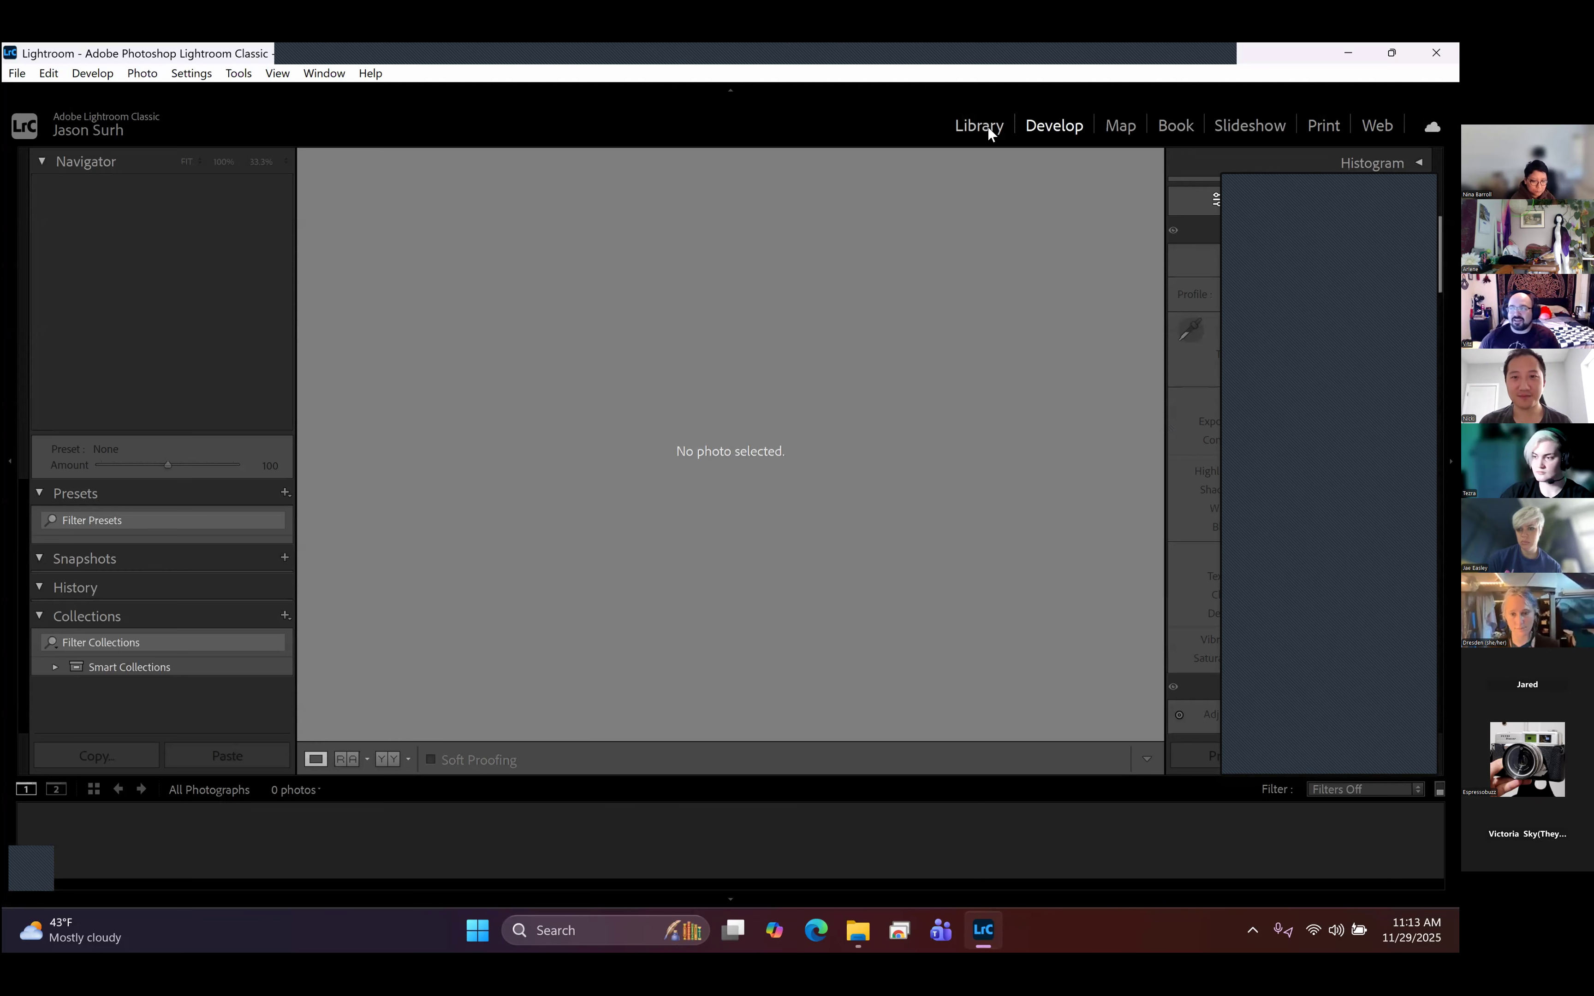
click(987, 127)
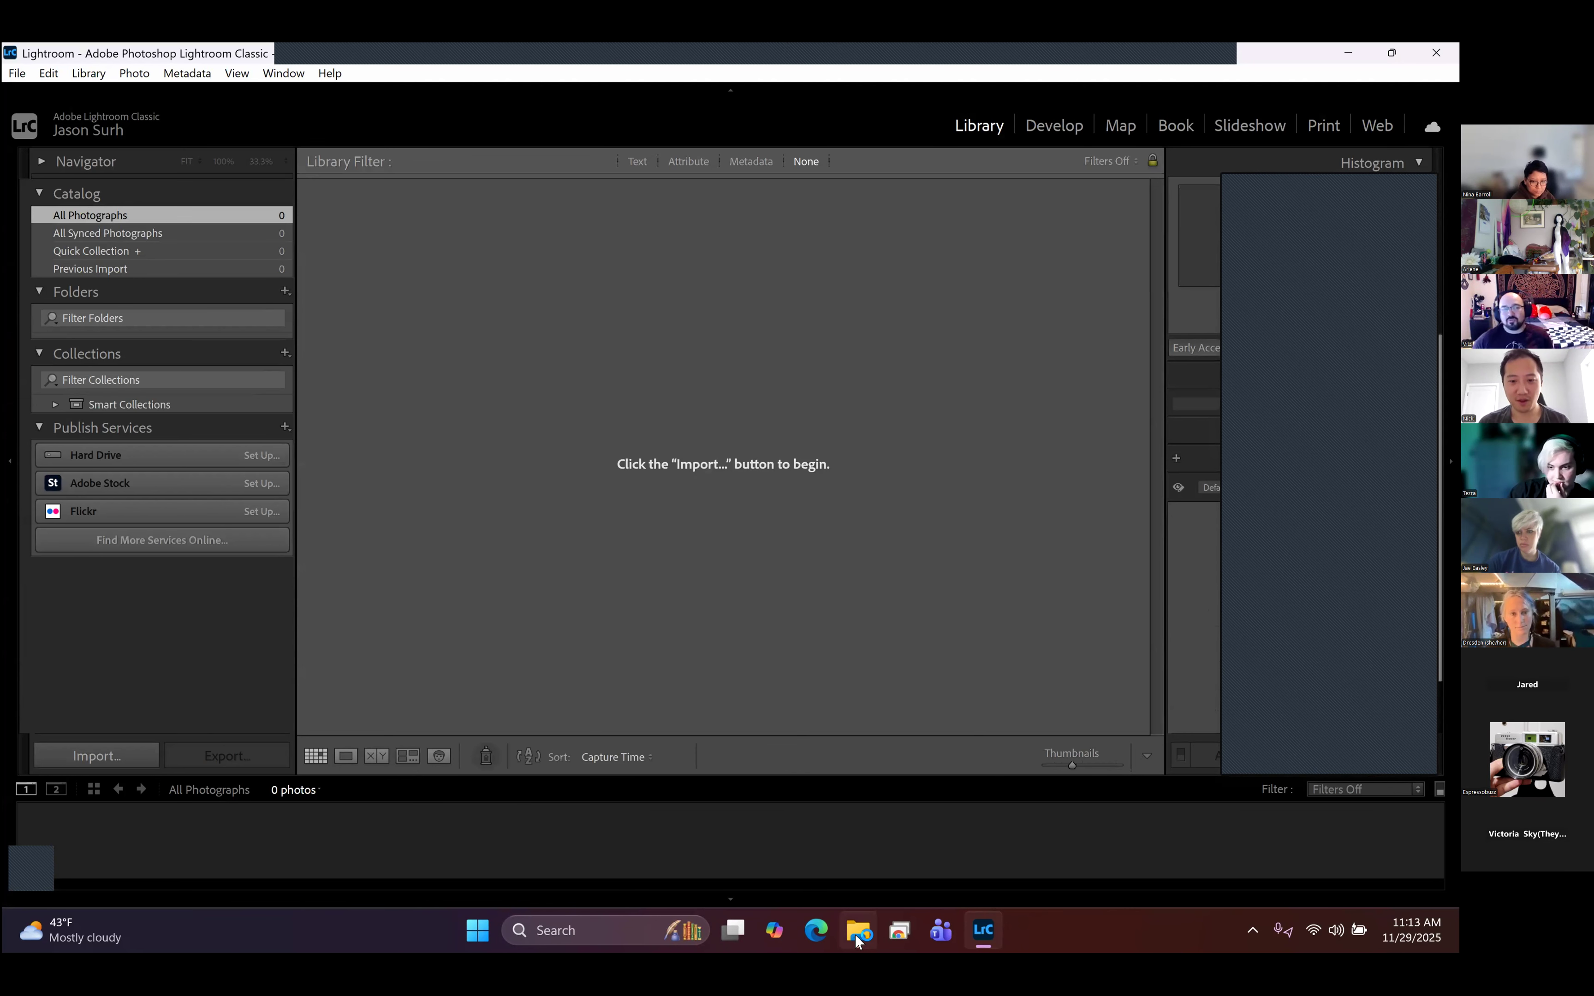
- Import all the photos from the Raw Picks folder into the catalog without moving them, dismissing the Assisted Culling notice
click(857, 930)
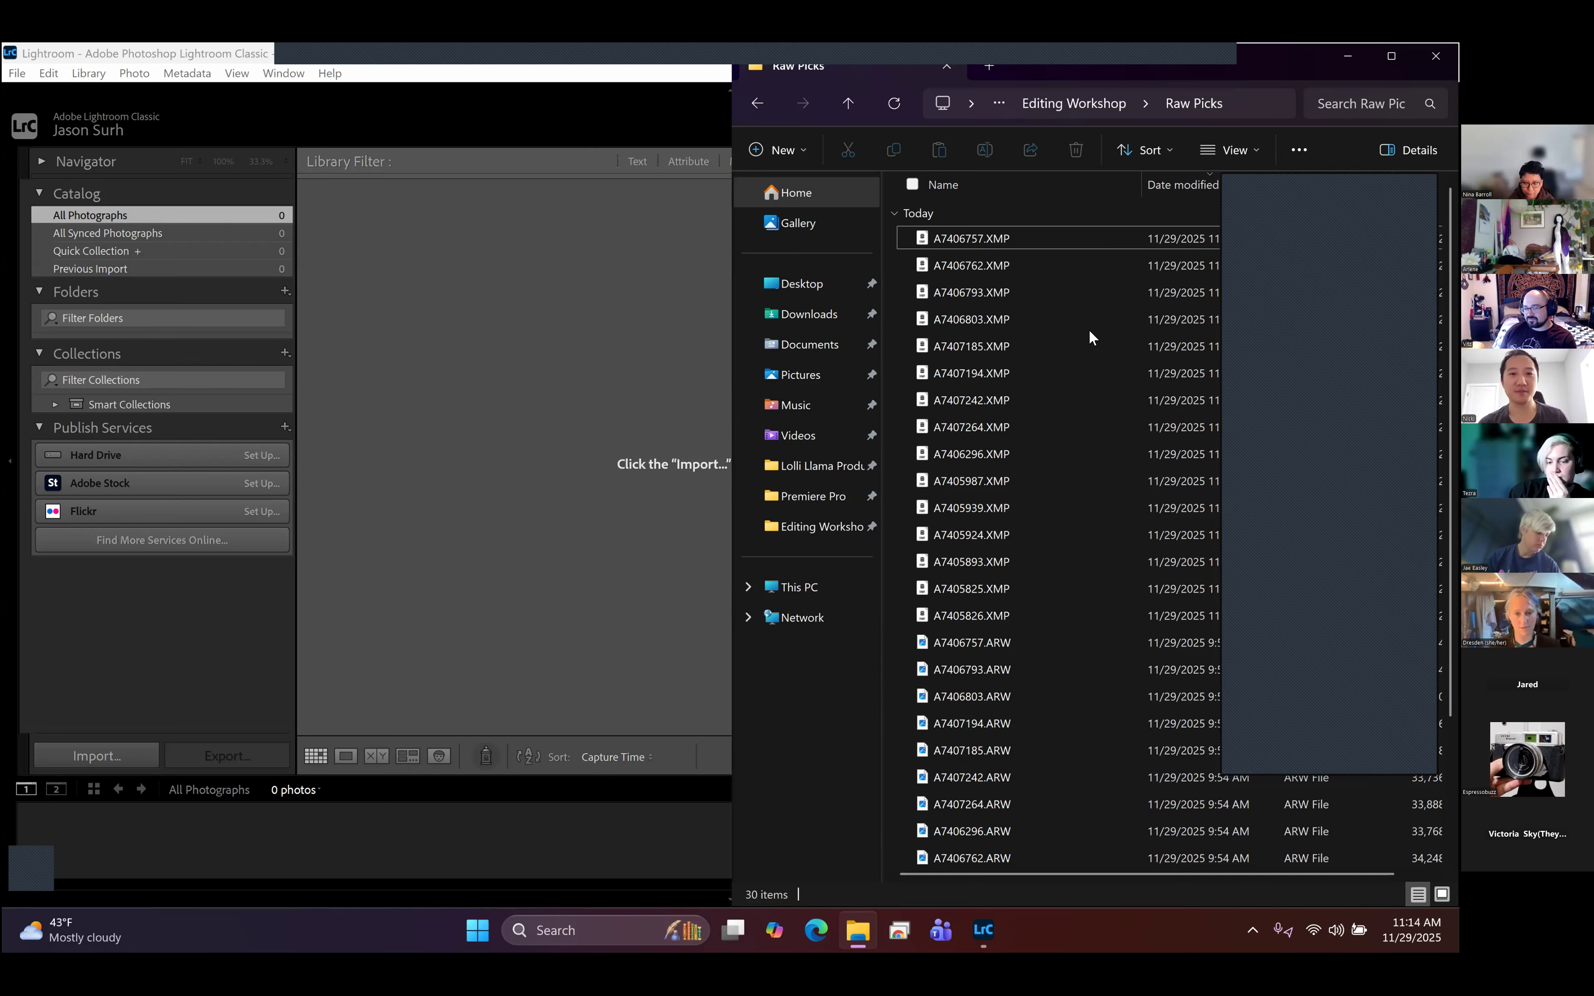
click(1063, 363)
key(ctrl+a)
drag(994, 358, 608, 371)
click(911, 427)
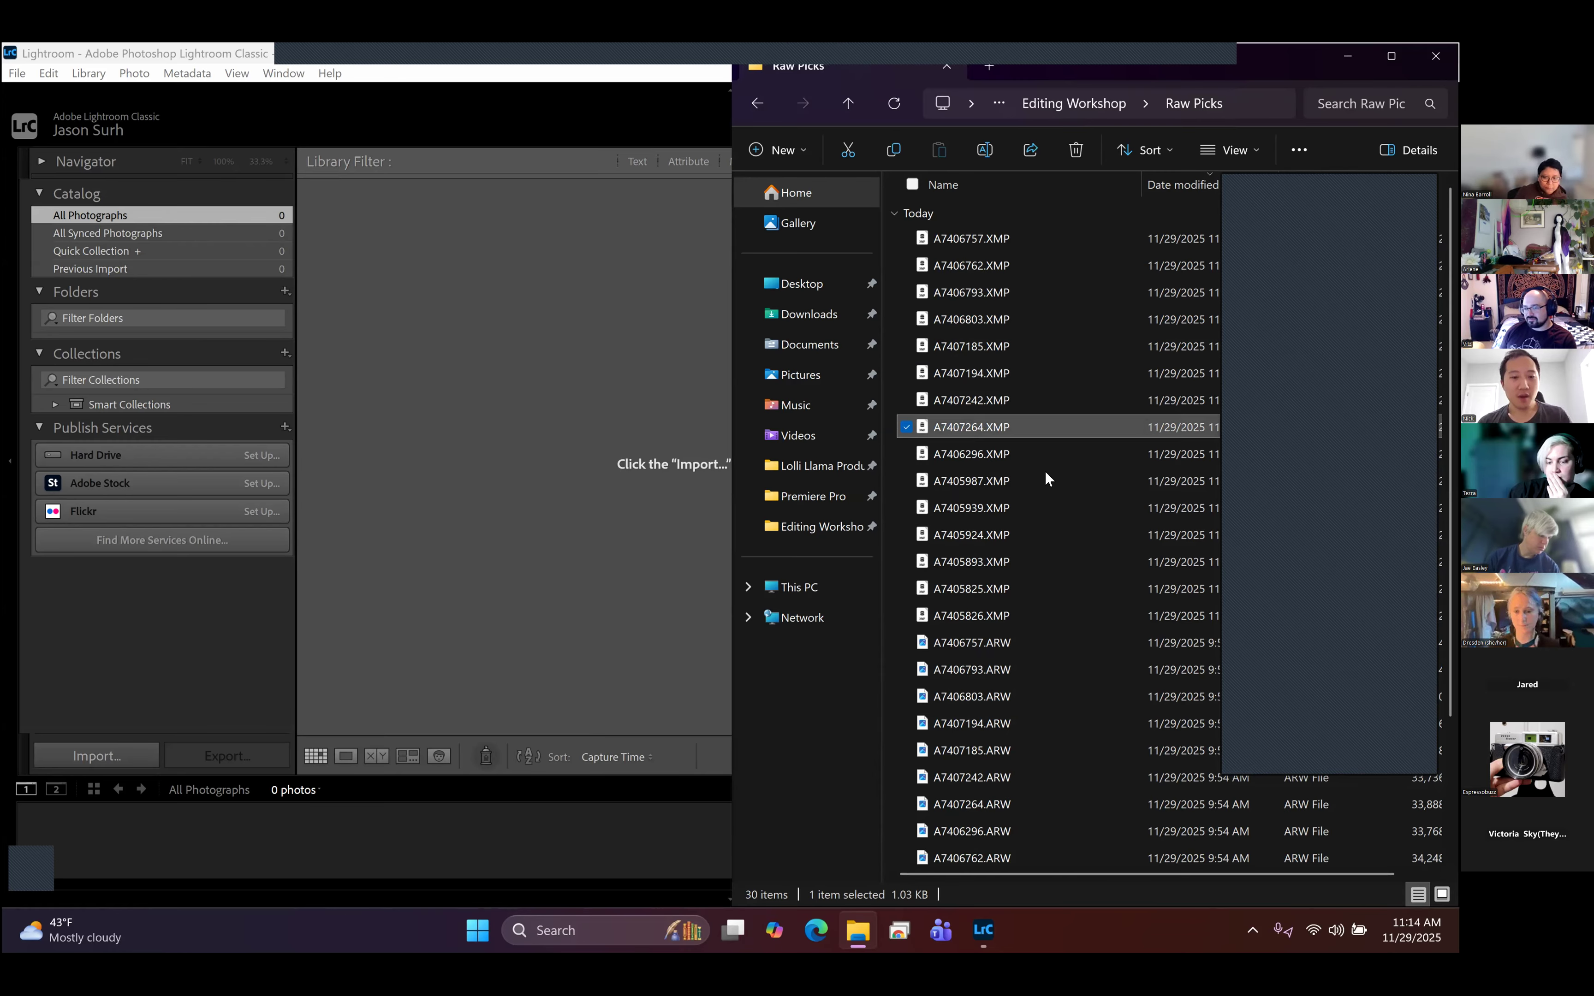
key(ctrl+a)
drag(1001, 461, 512, 435)
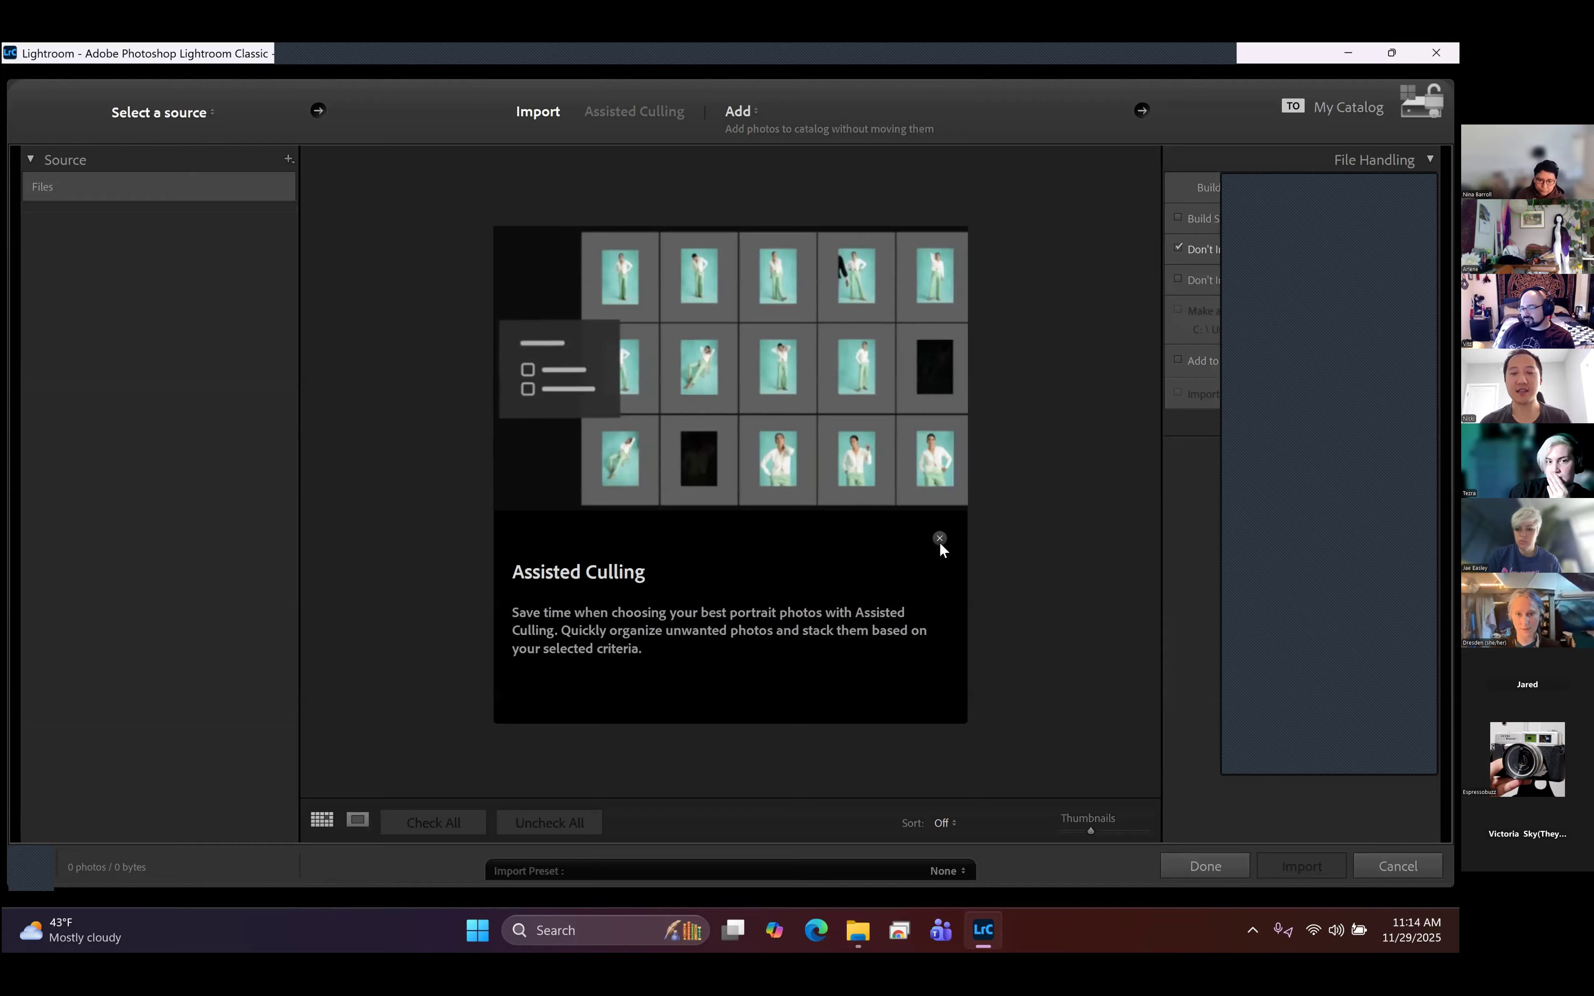
click(939, 539)
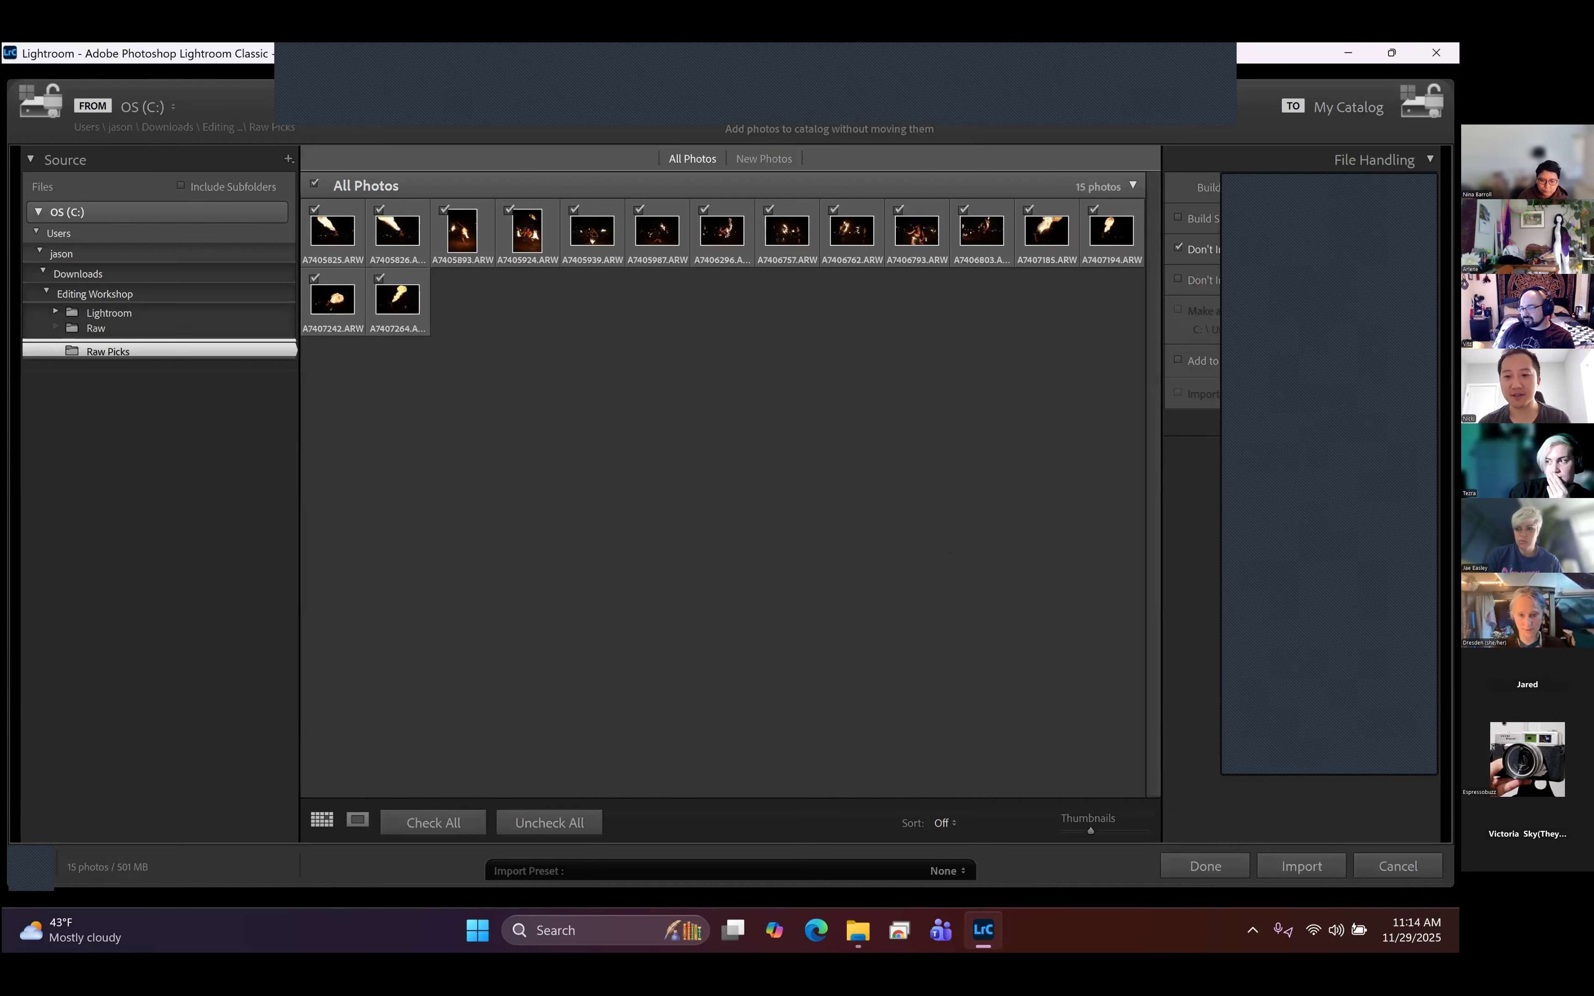
click(1300, 866)
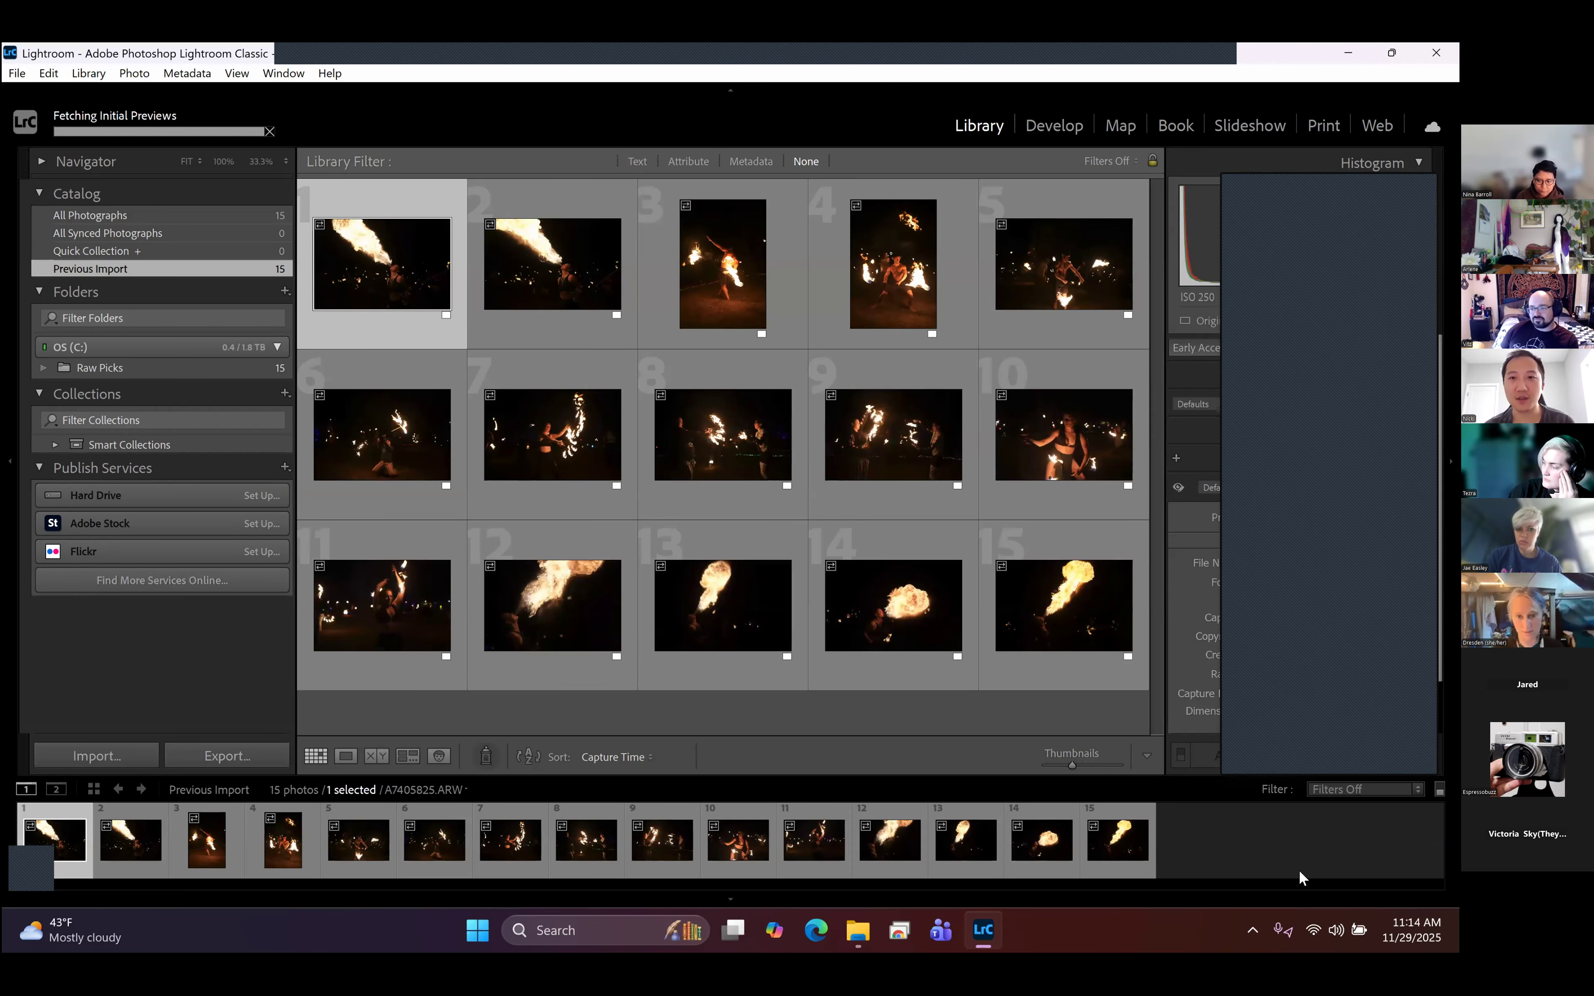
- Open A7406762.ARW in the Develop module and apply the Subject Separation user preset
click(1068, 129)
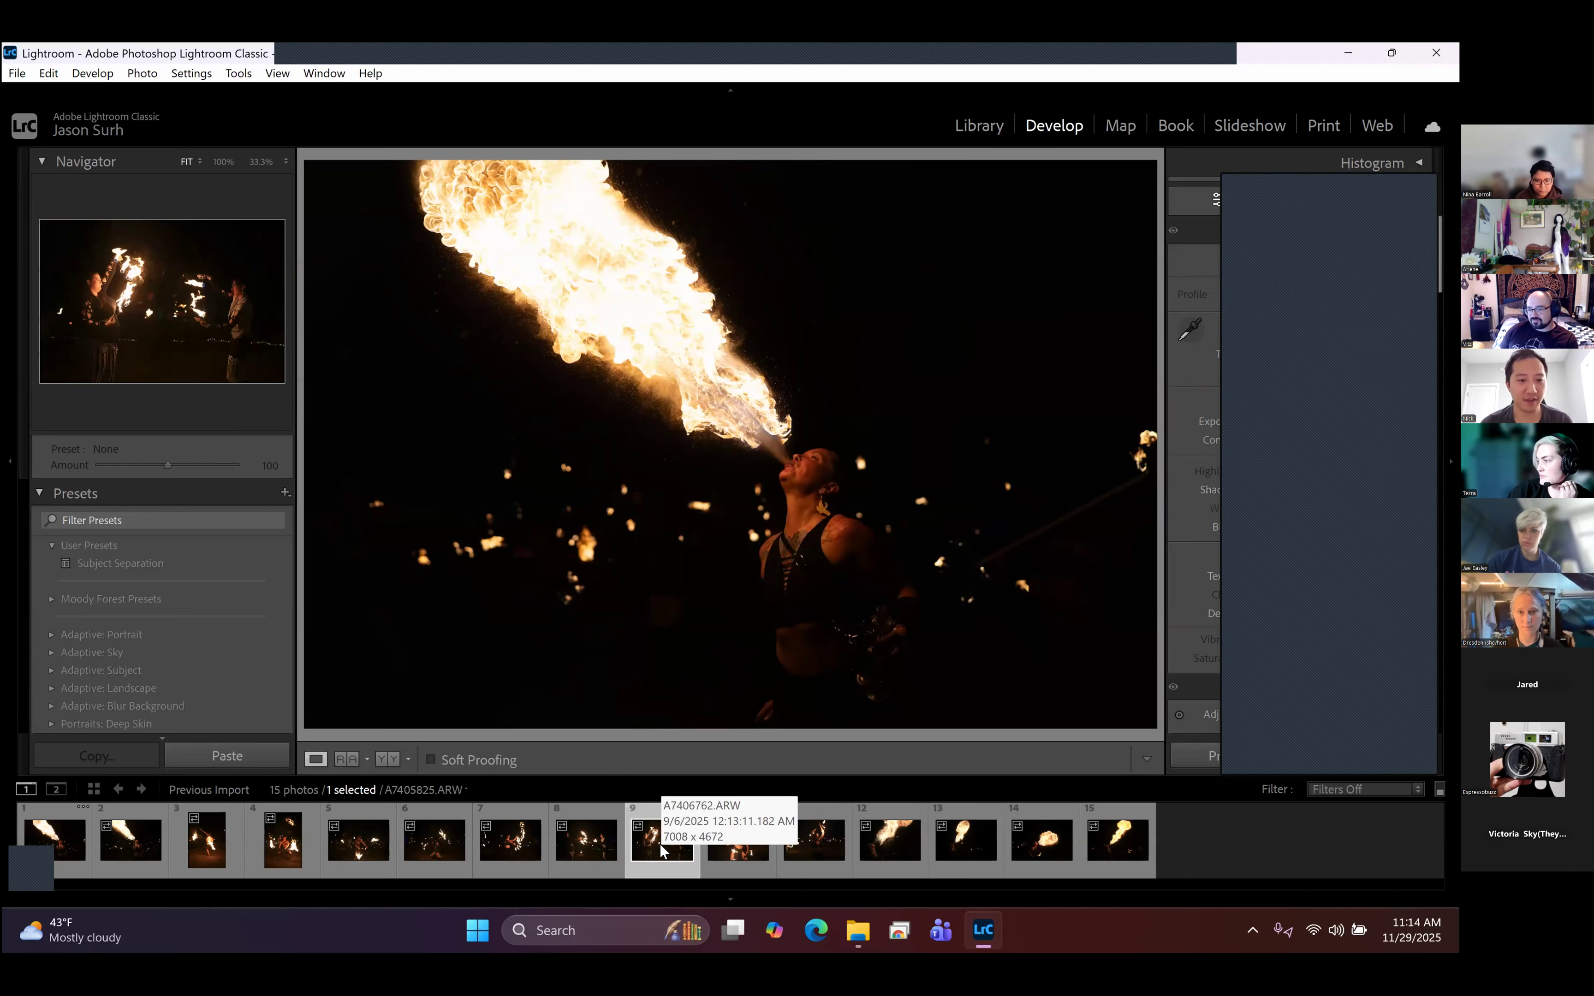
click(661, 850)
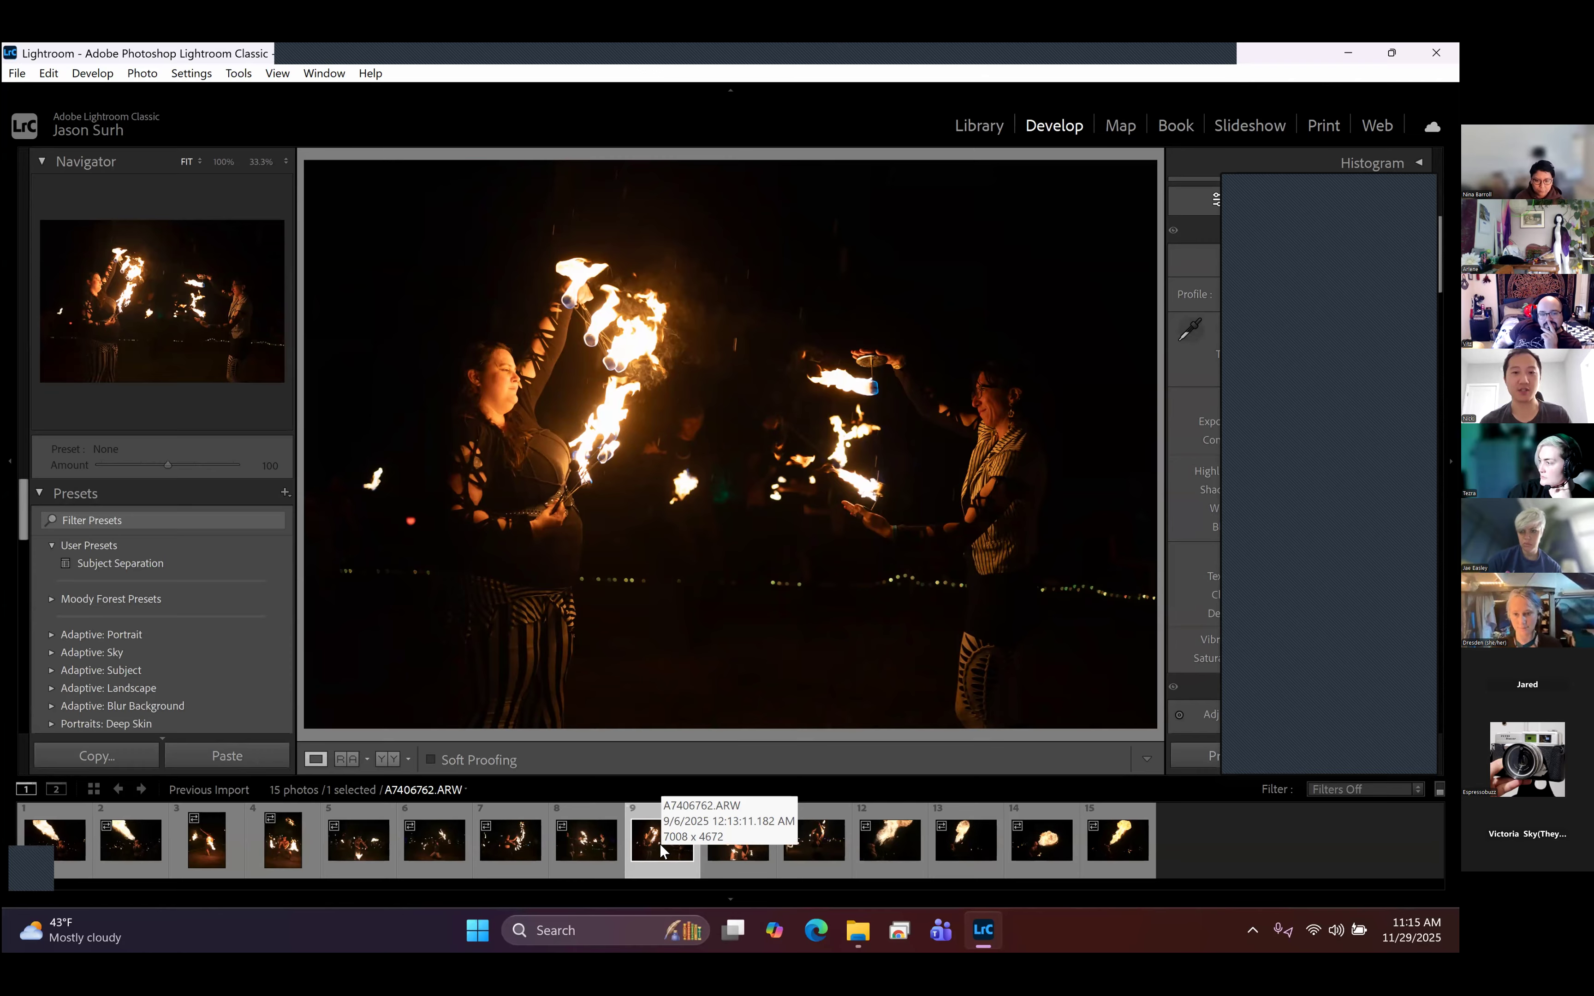
click(113, 564)
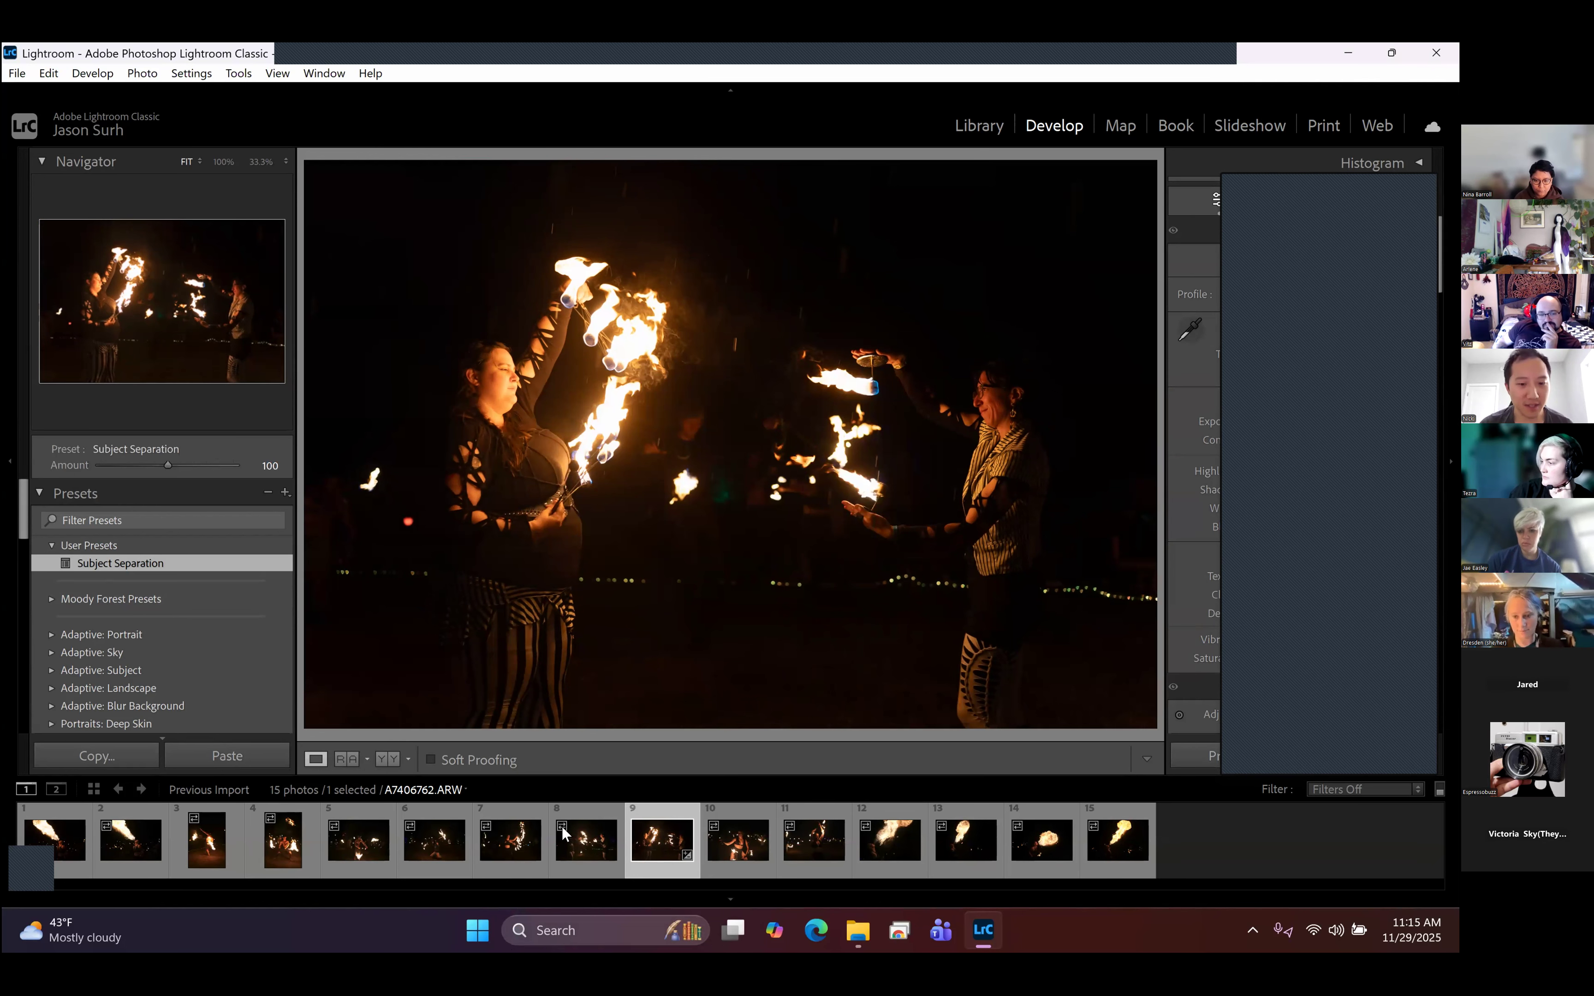
- Select all the imported photos, with A7406757.ARW as the active one, and apply the Subject Separation preset to them
click(580, 844)
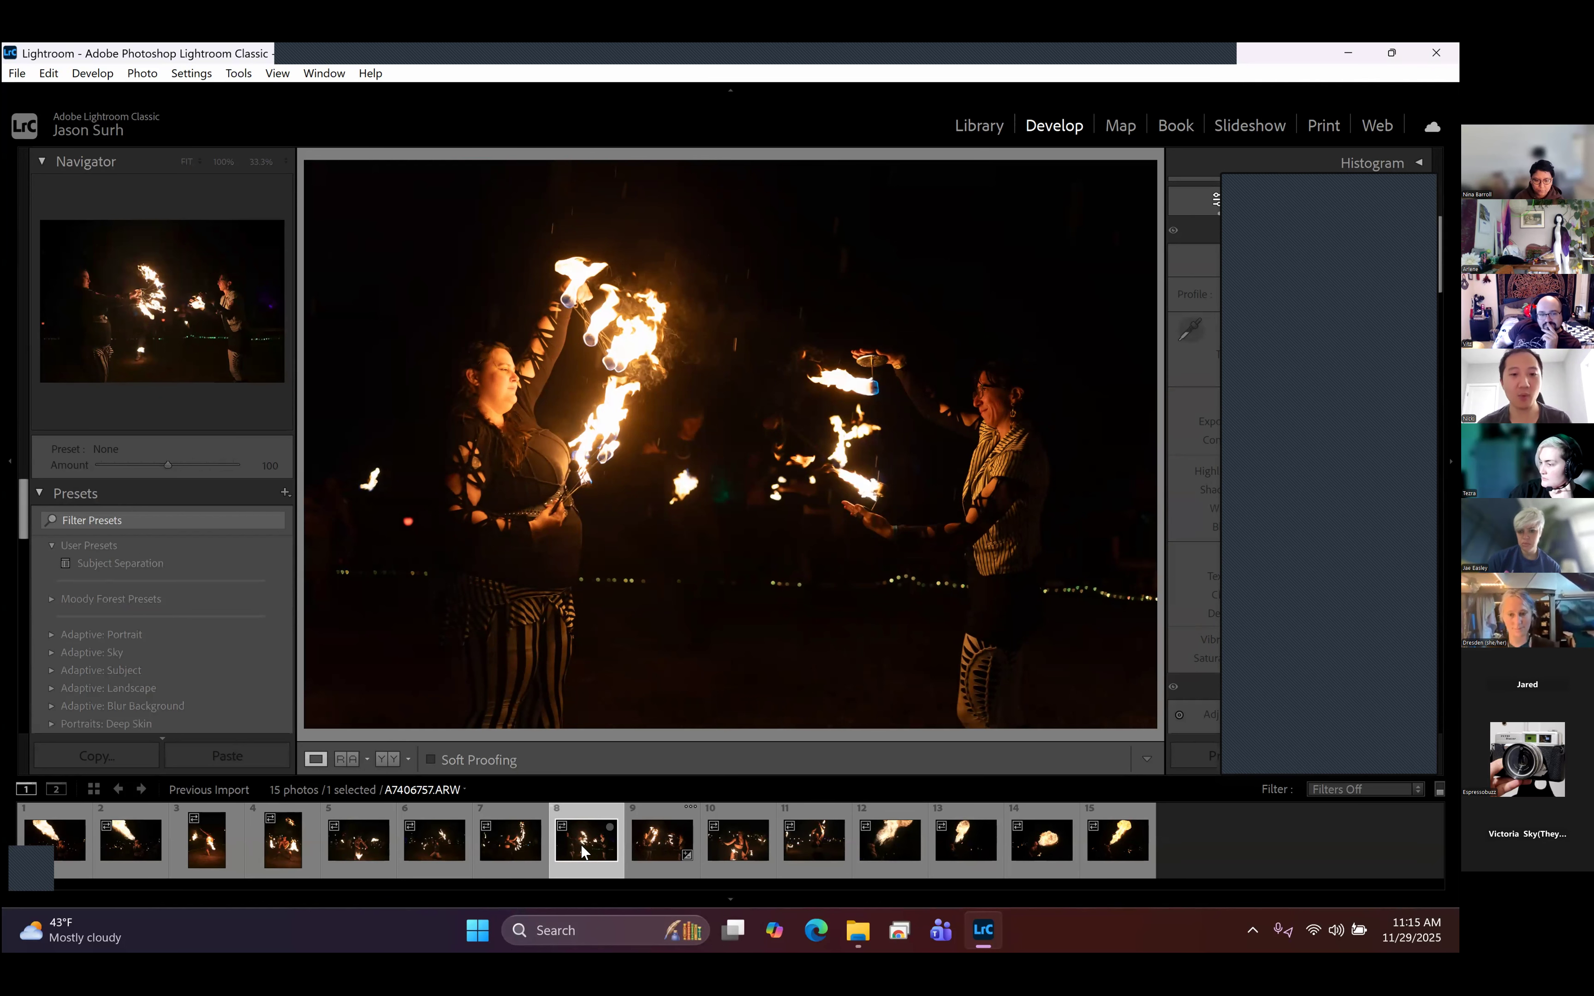
key(ctrl+a)
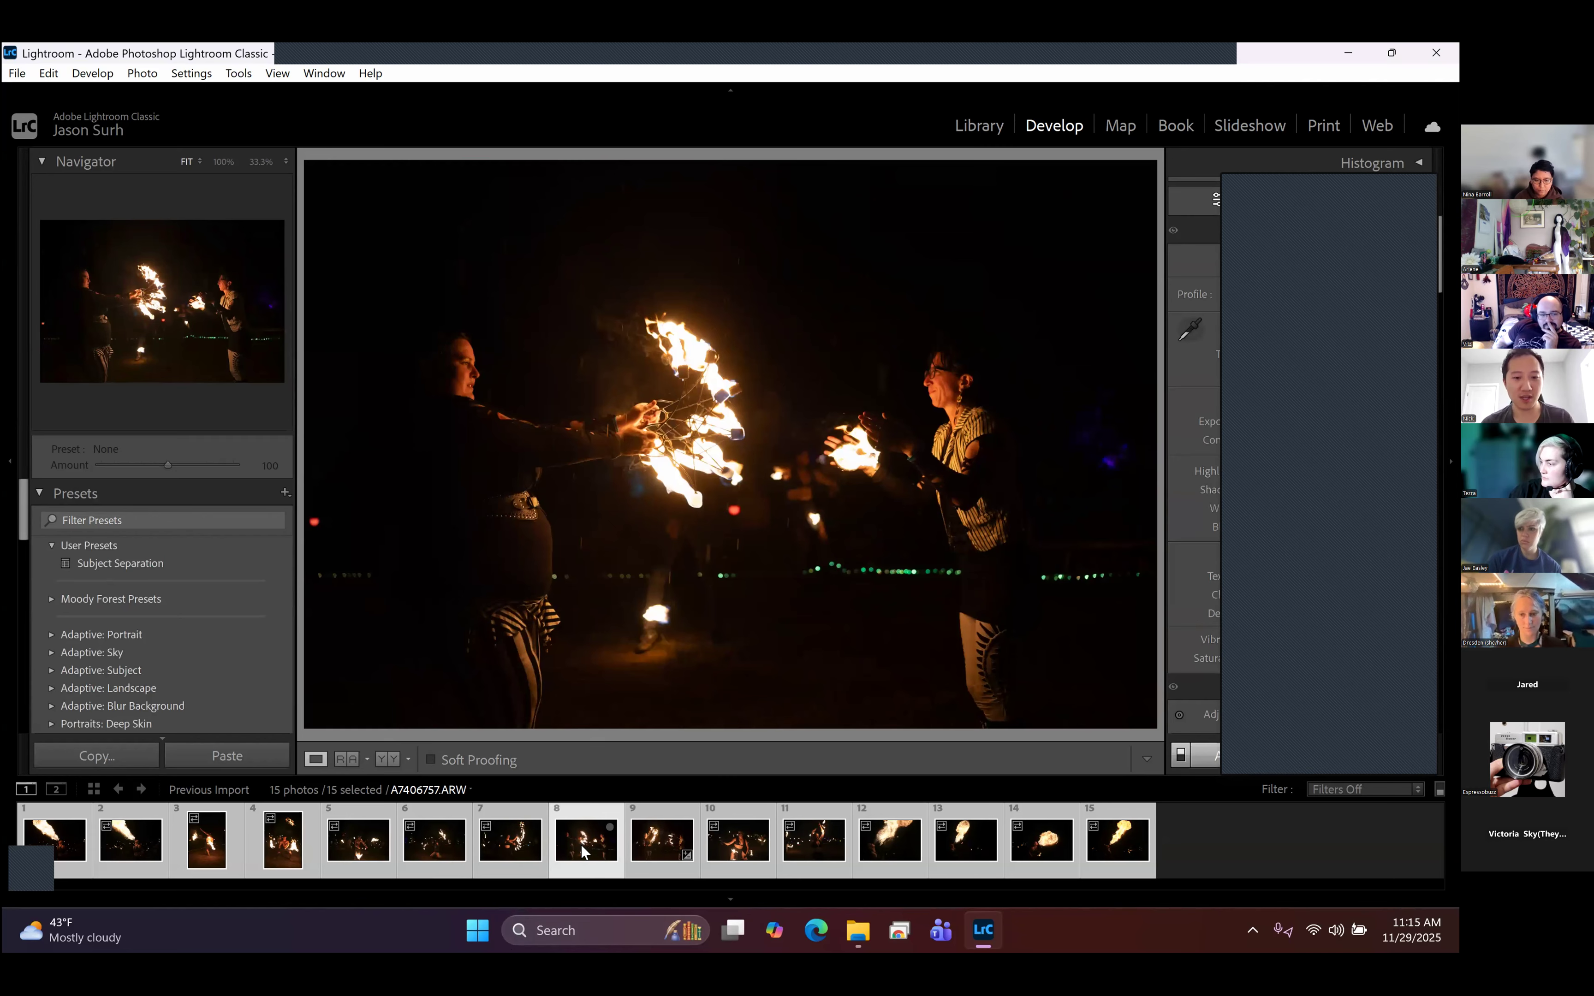
click(143, 566)
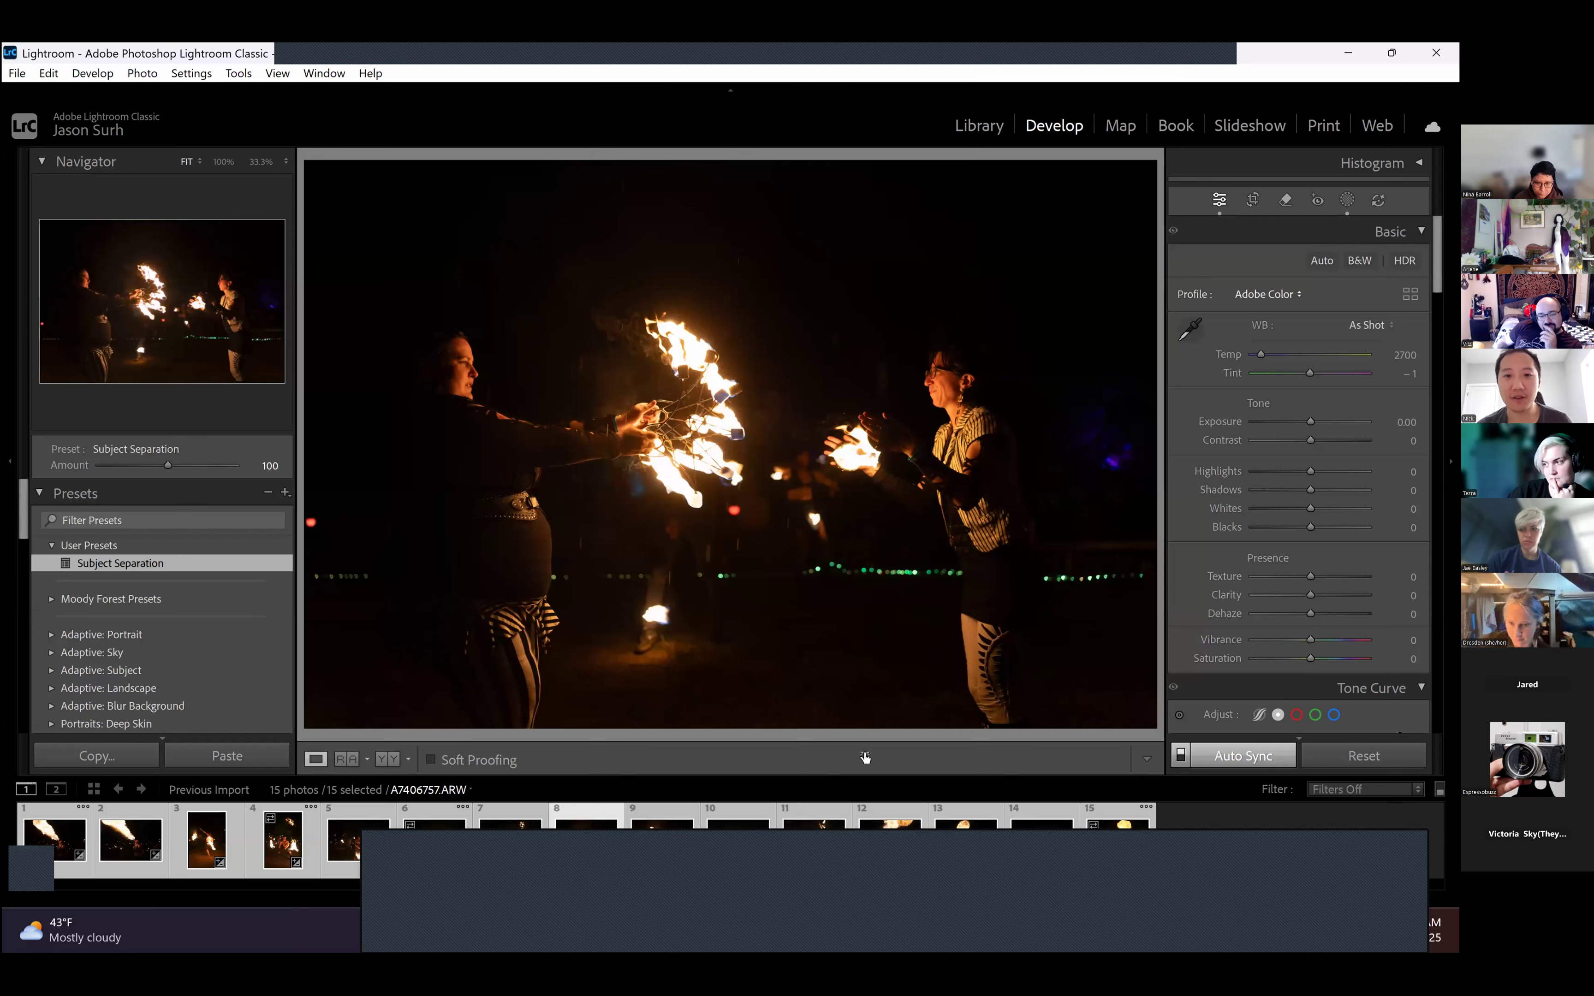
- Browse the first photos to A7405924.ARW and display the masks the preset created on it
click(98, 834)
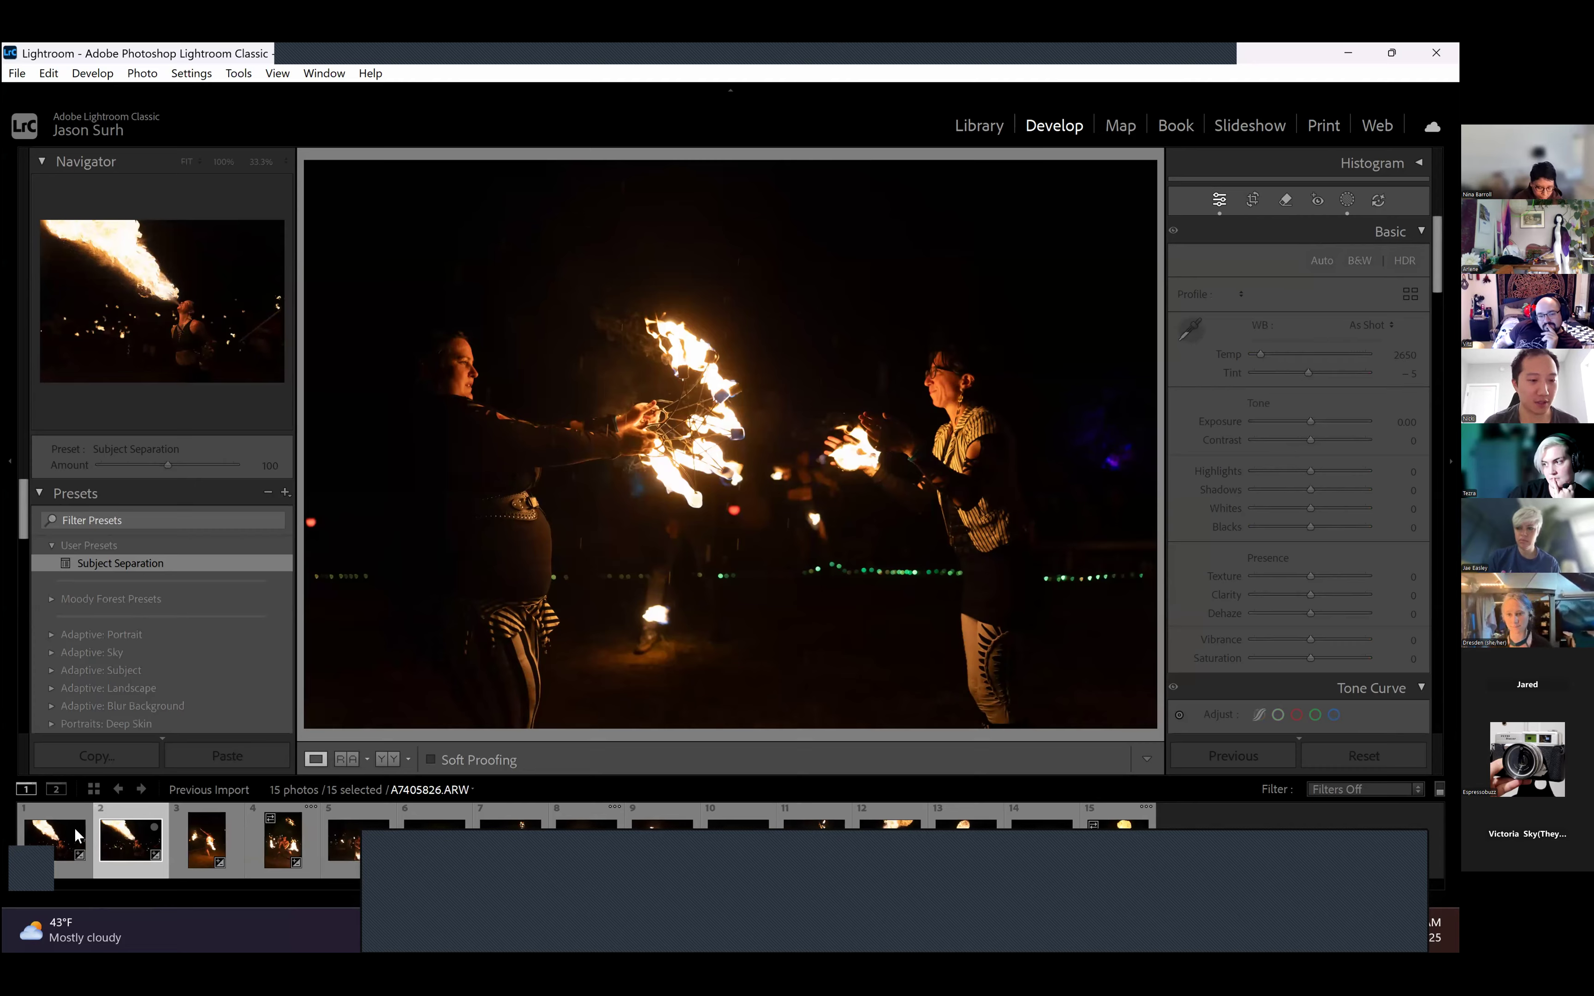
click(207, 830)
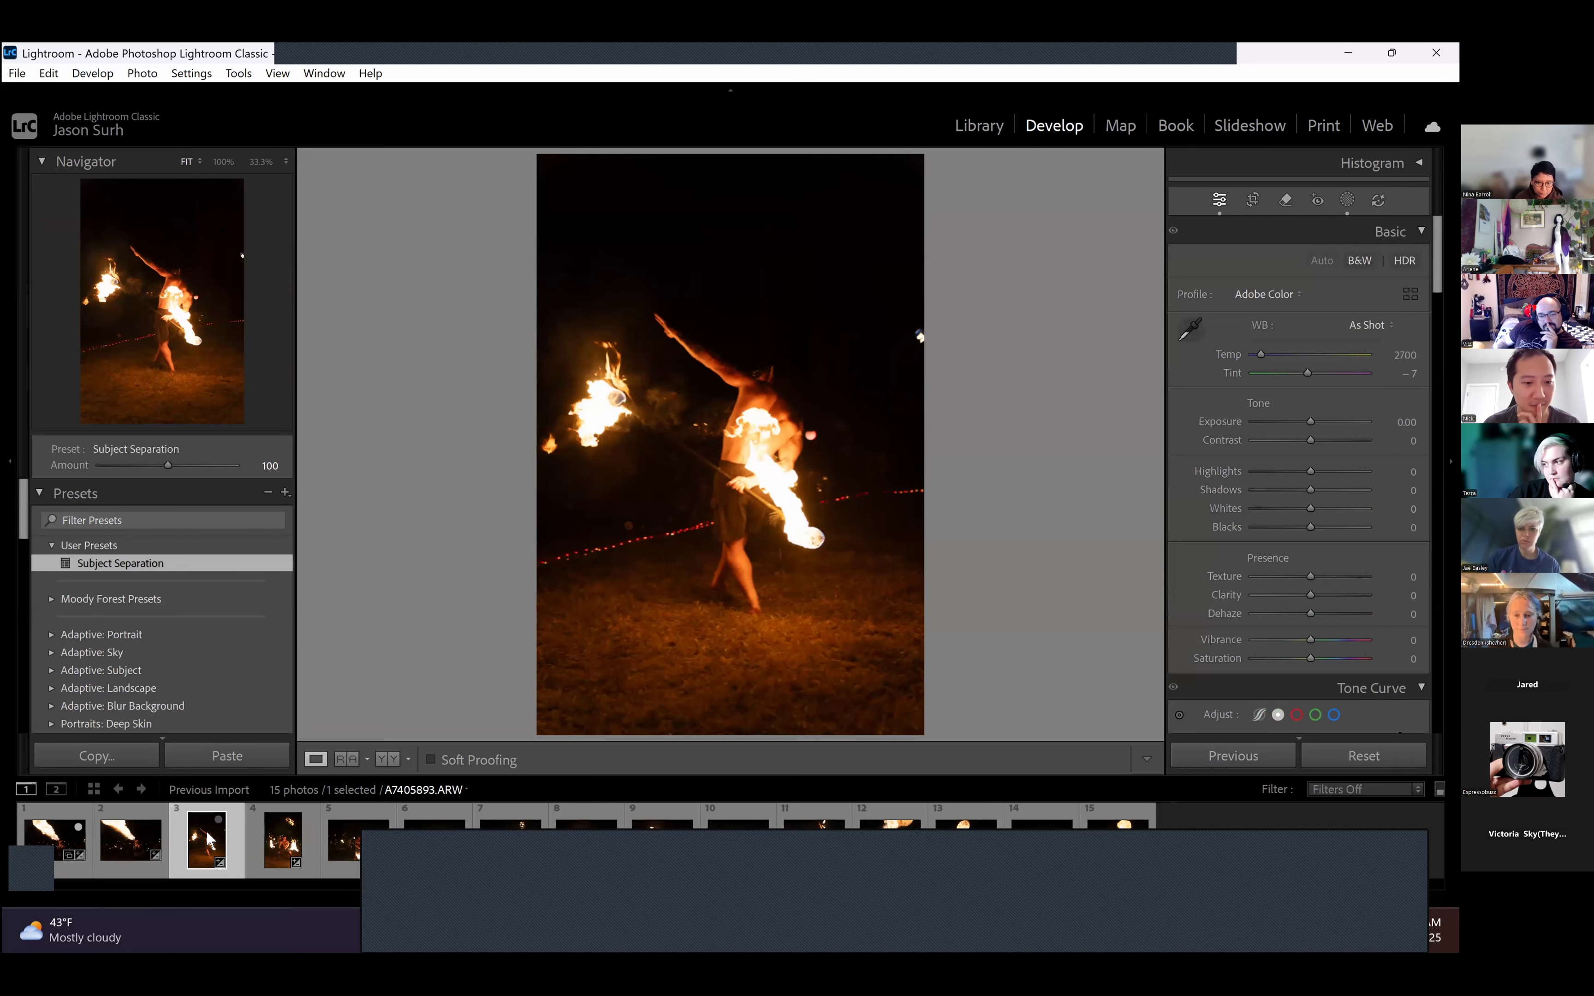
key(Right)
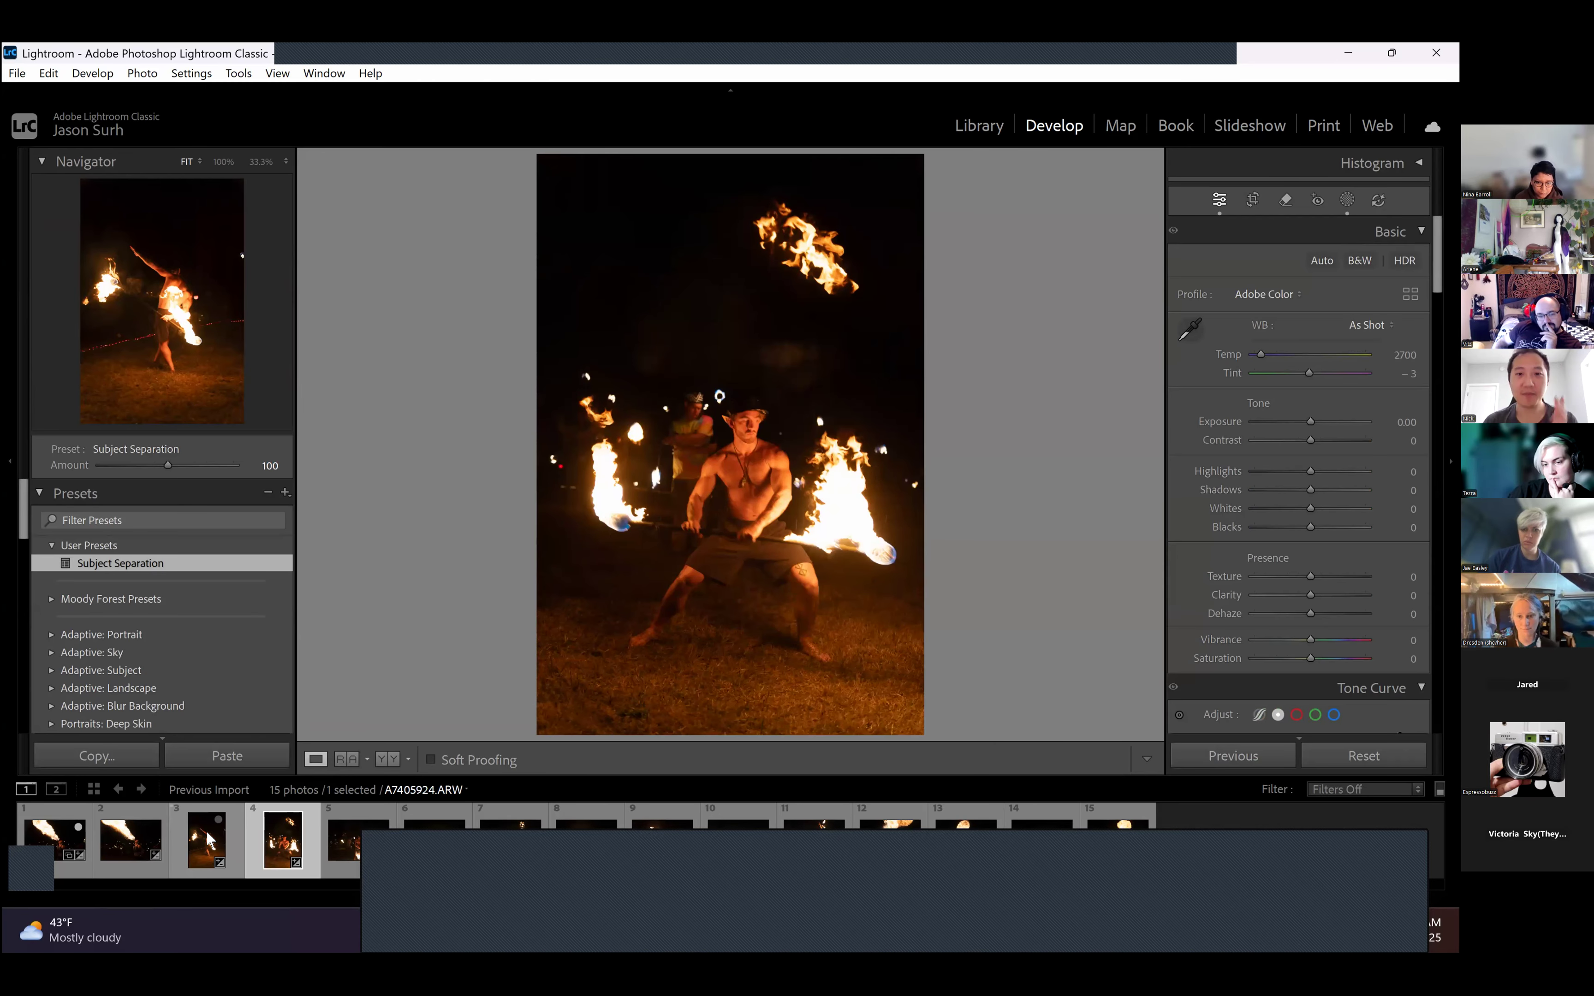
click(1347, 200)
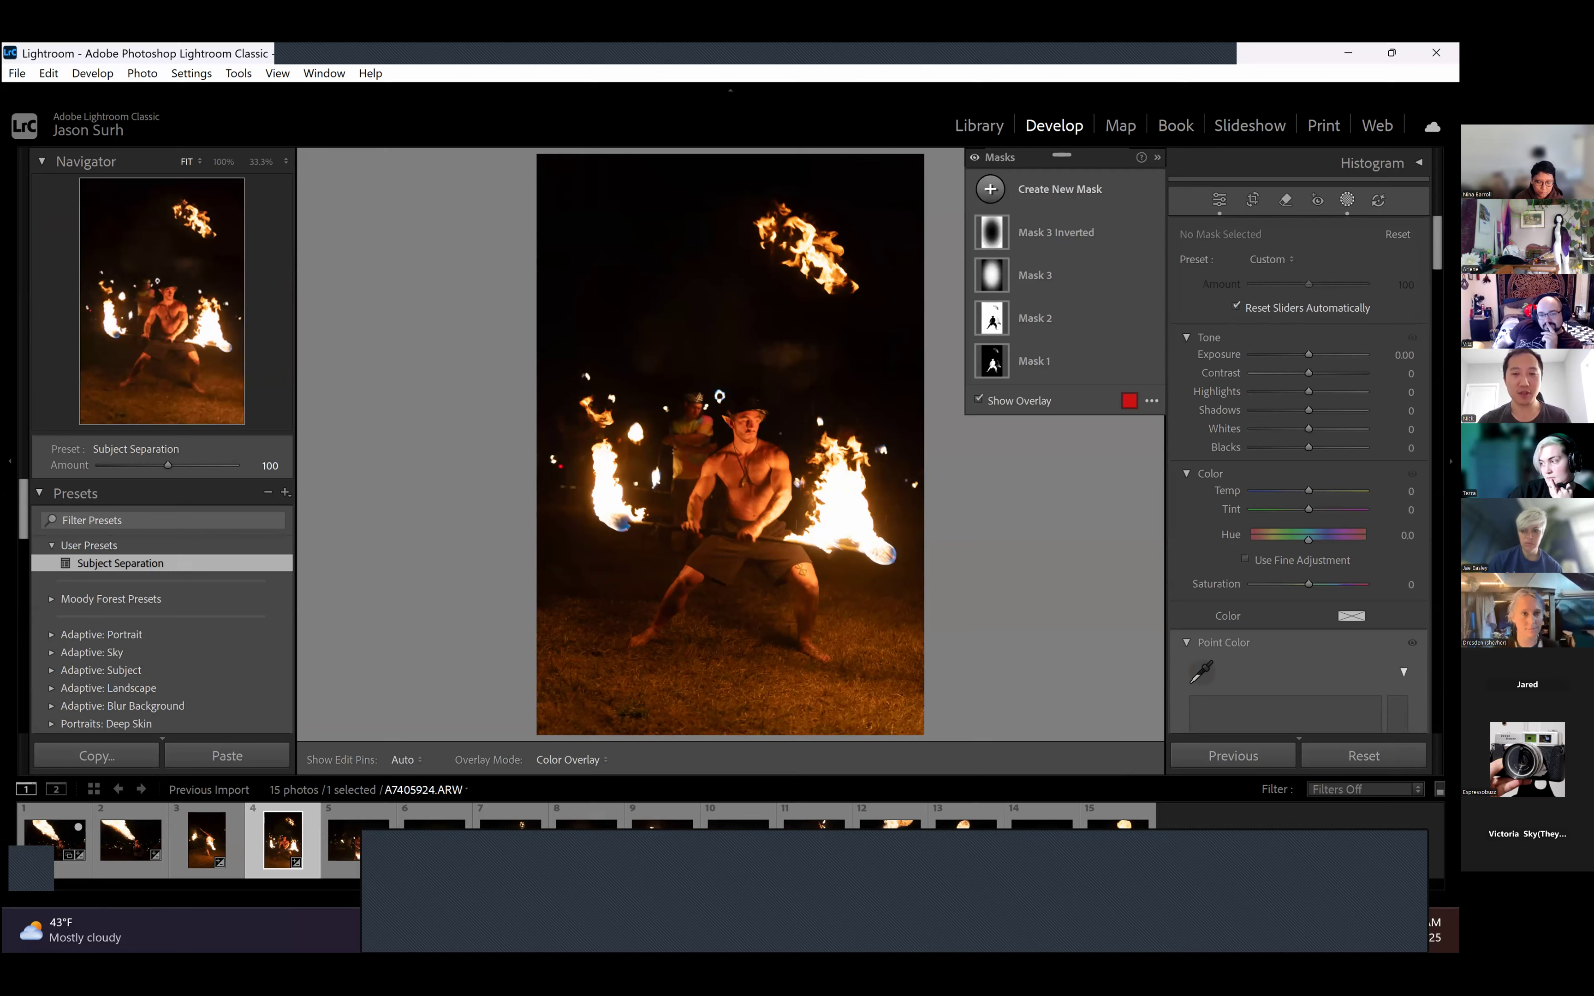
- Select Mask 3 and repeatedly hide and show it to examine the effect of its radial gradient, leaving it visible
mouse_move(1108, 225)
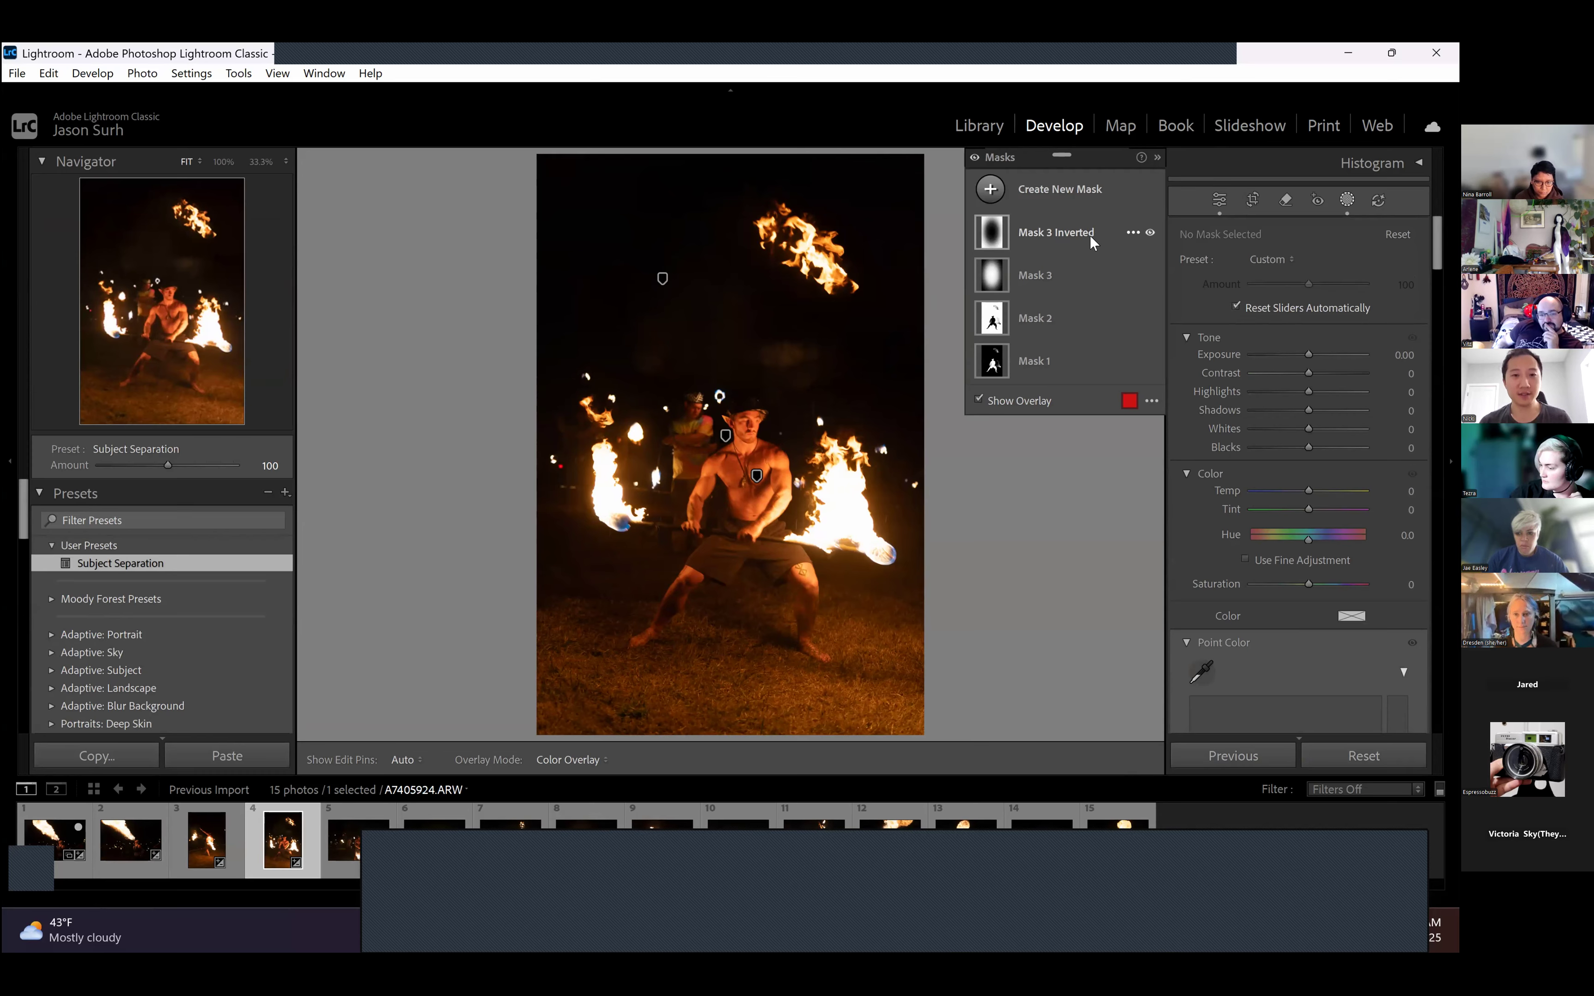
mouse_move(1149, 275)
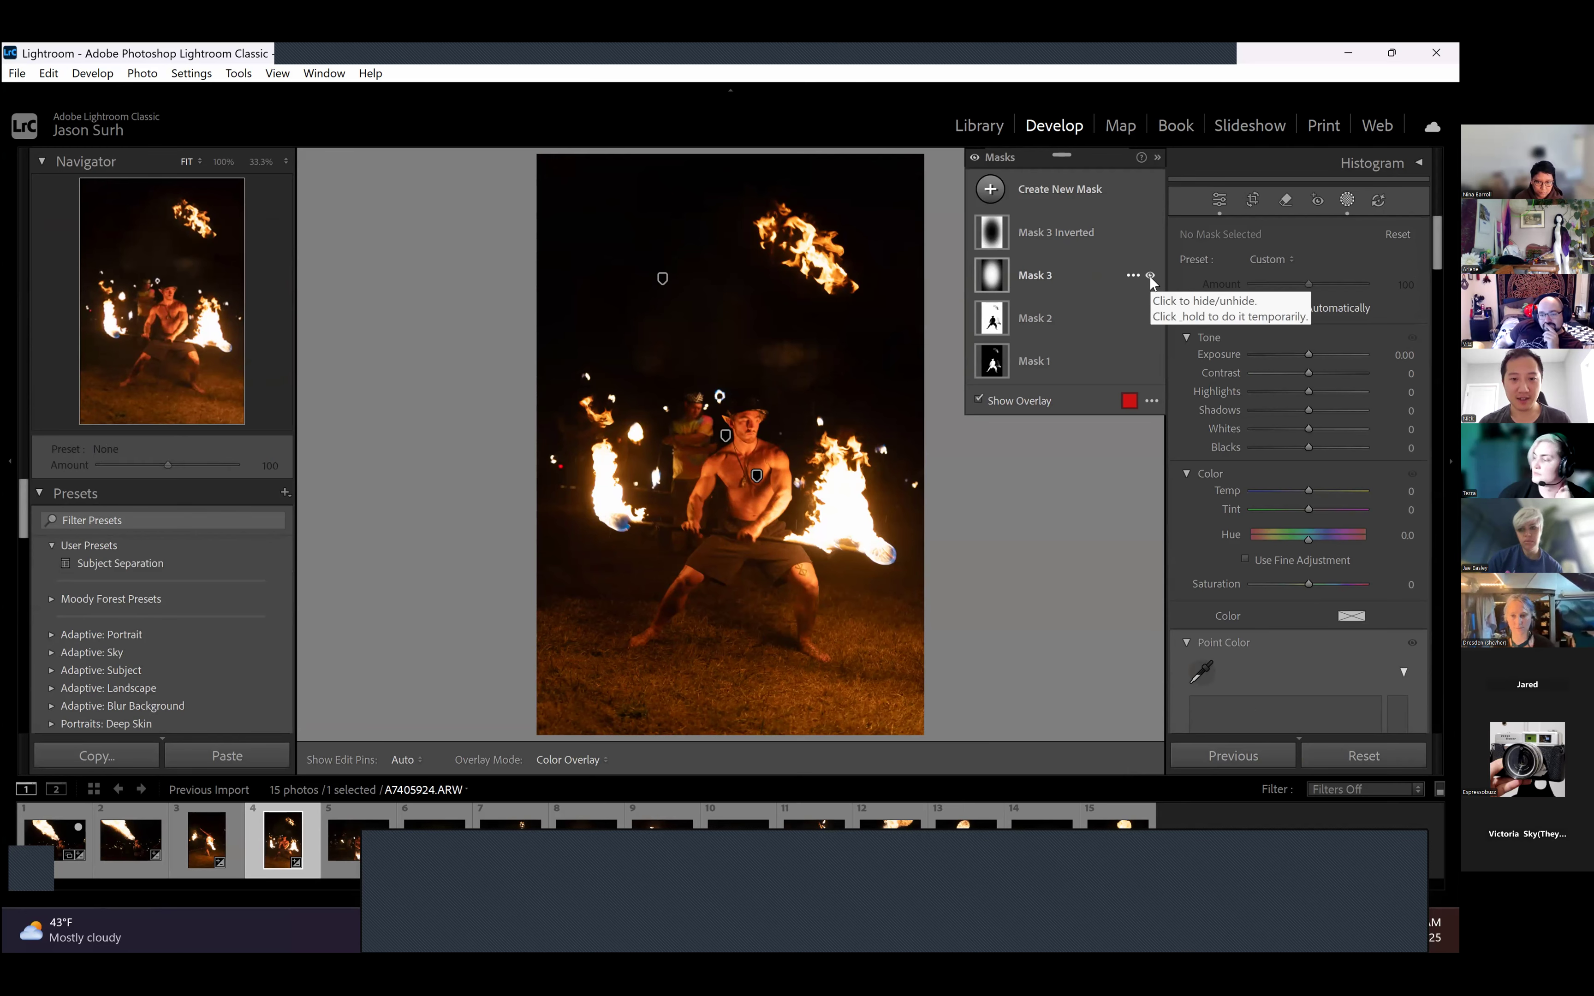
click(1067, 276)
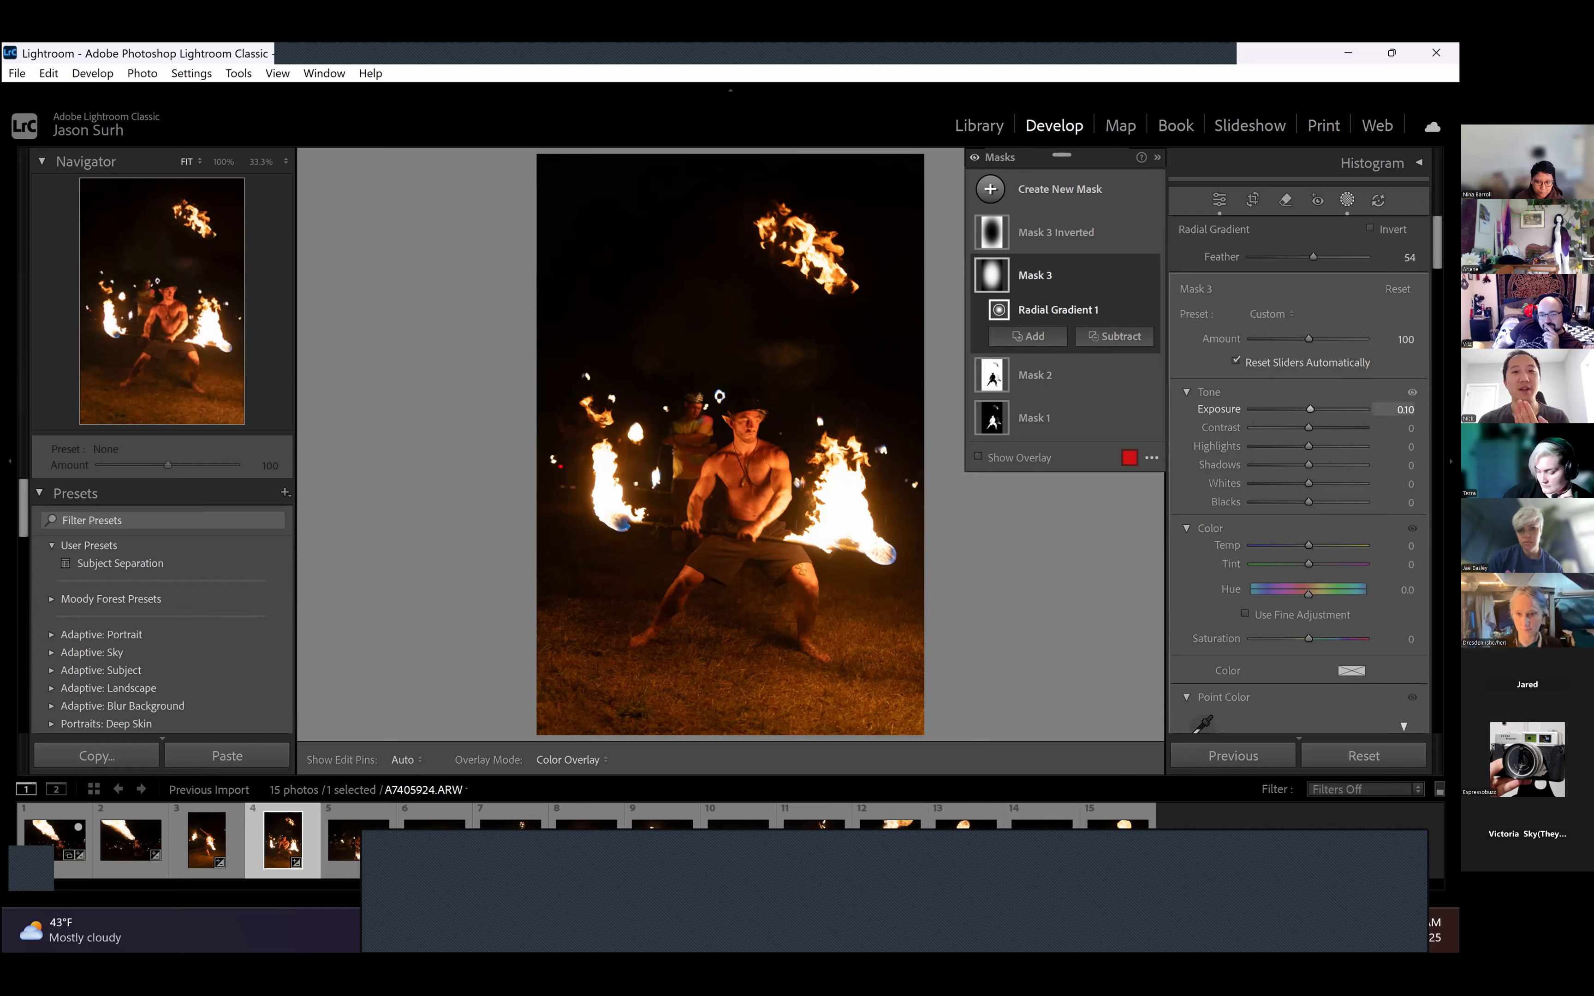
click(1149, 275)
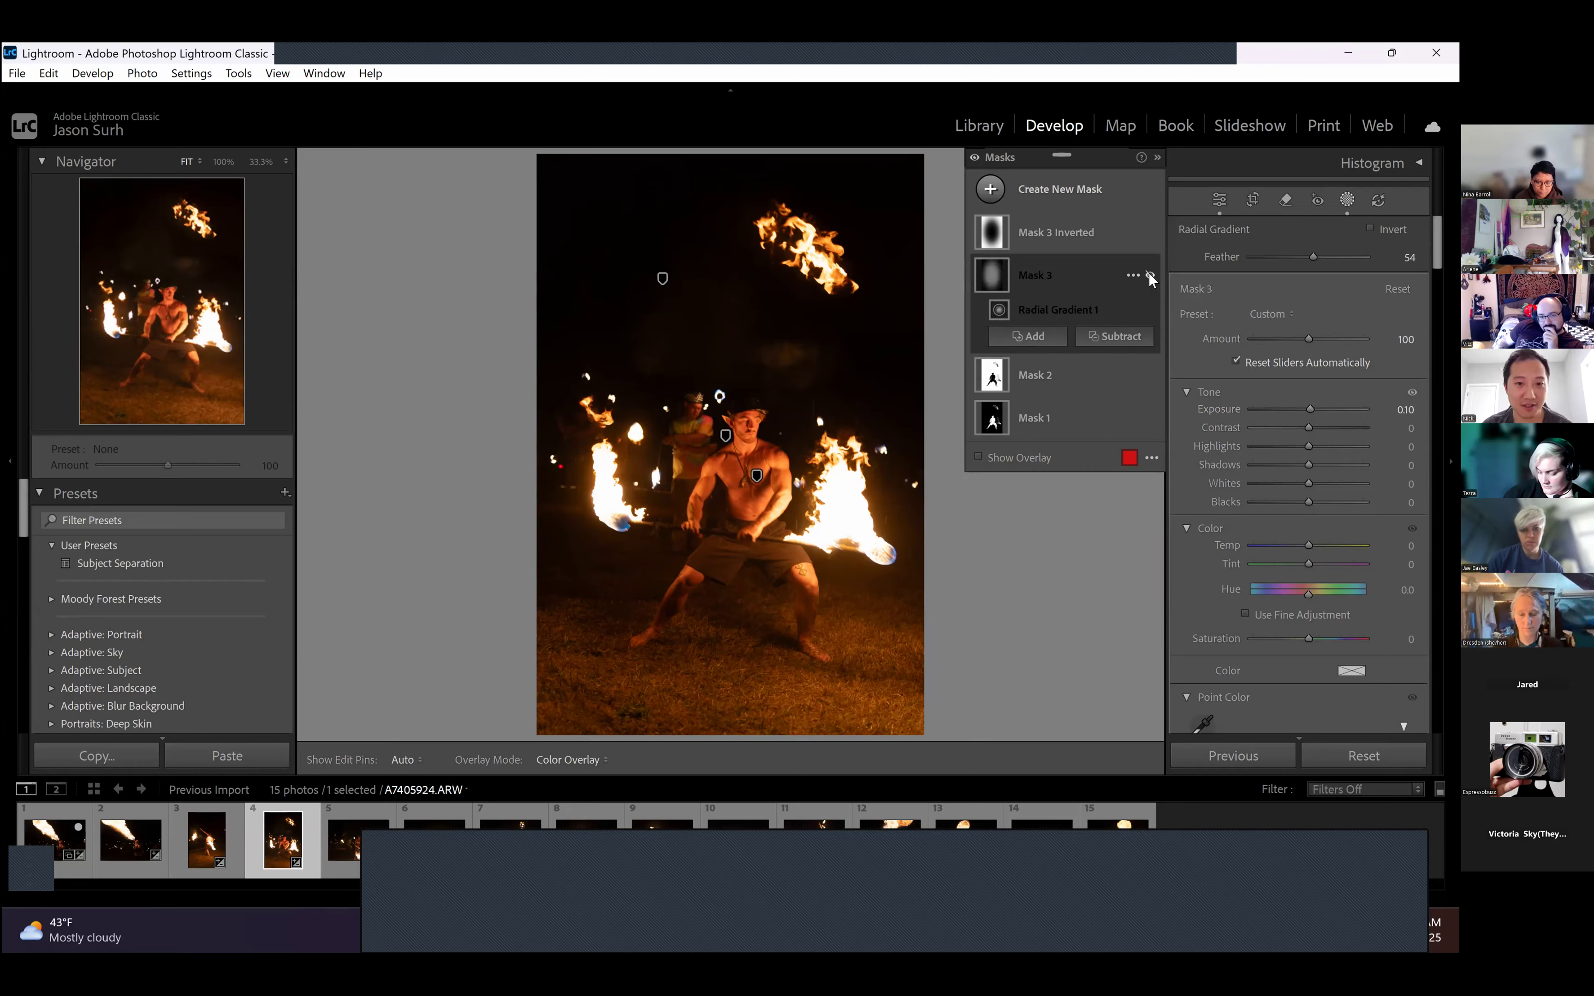
click(1149, 275)
click(1149, 276)
click(1149, 276)
click(1149, 275)
click(1149, 275)
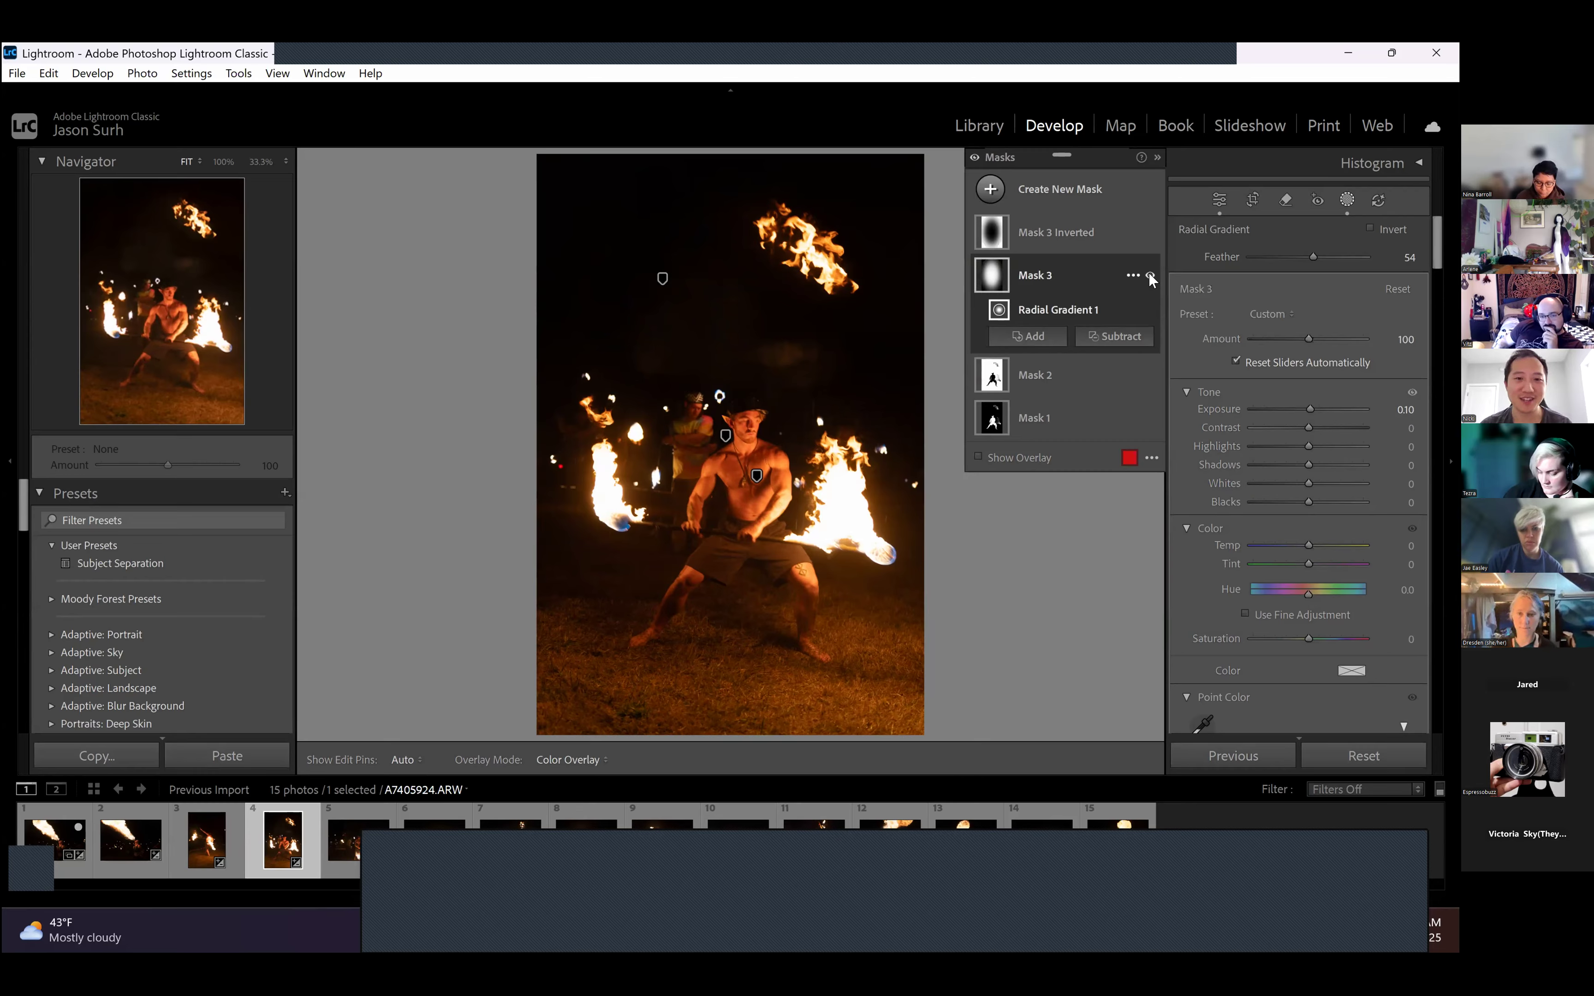
click(1149, 275)
click(1149, 276)
mouse_move(1007, 278)
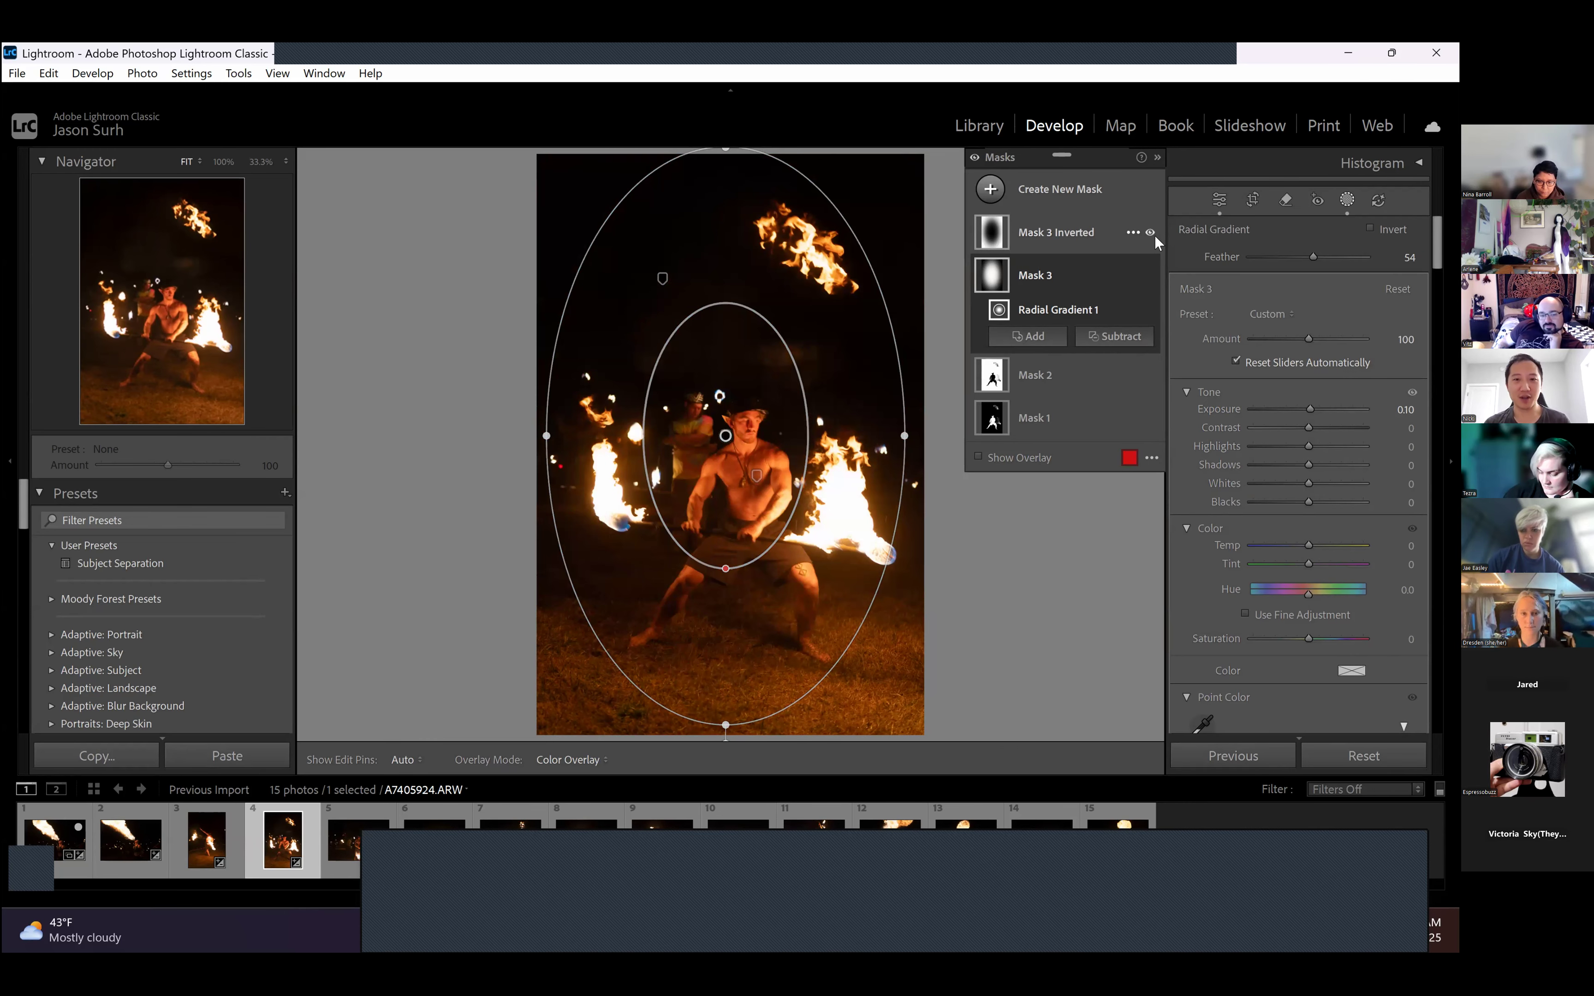
- Select Mask 3 Inverted and toggle its visibility to compare the area outside the radial gradient, leaving it visible
click(1086, 235)
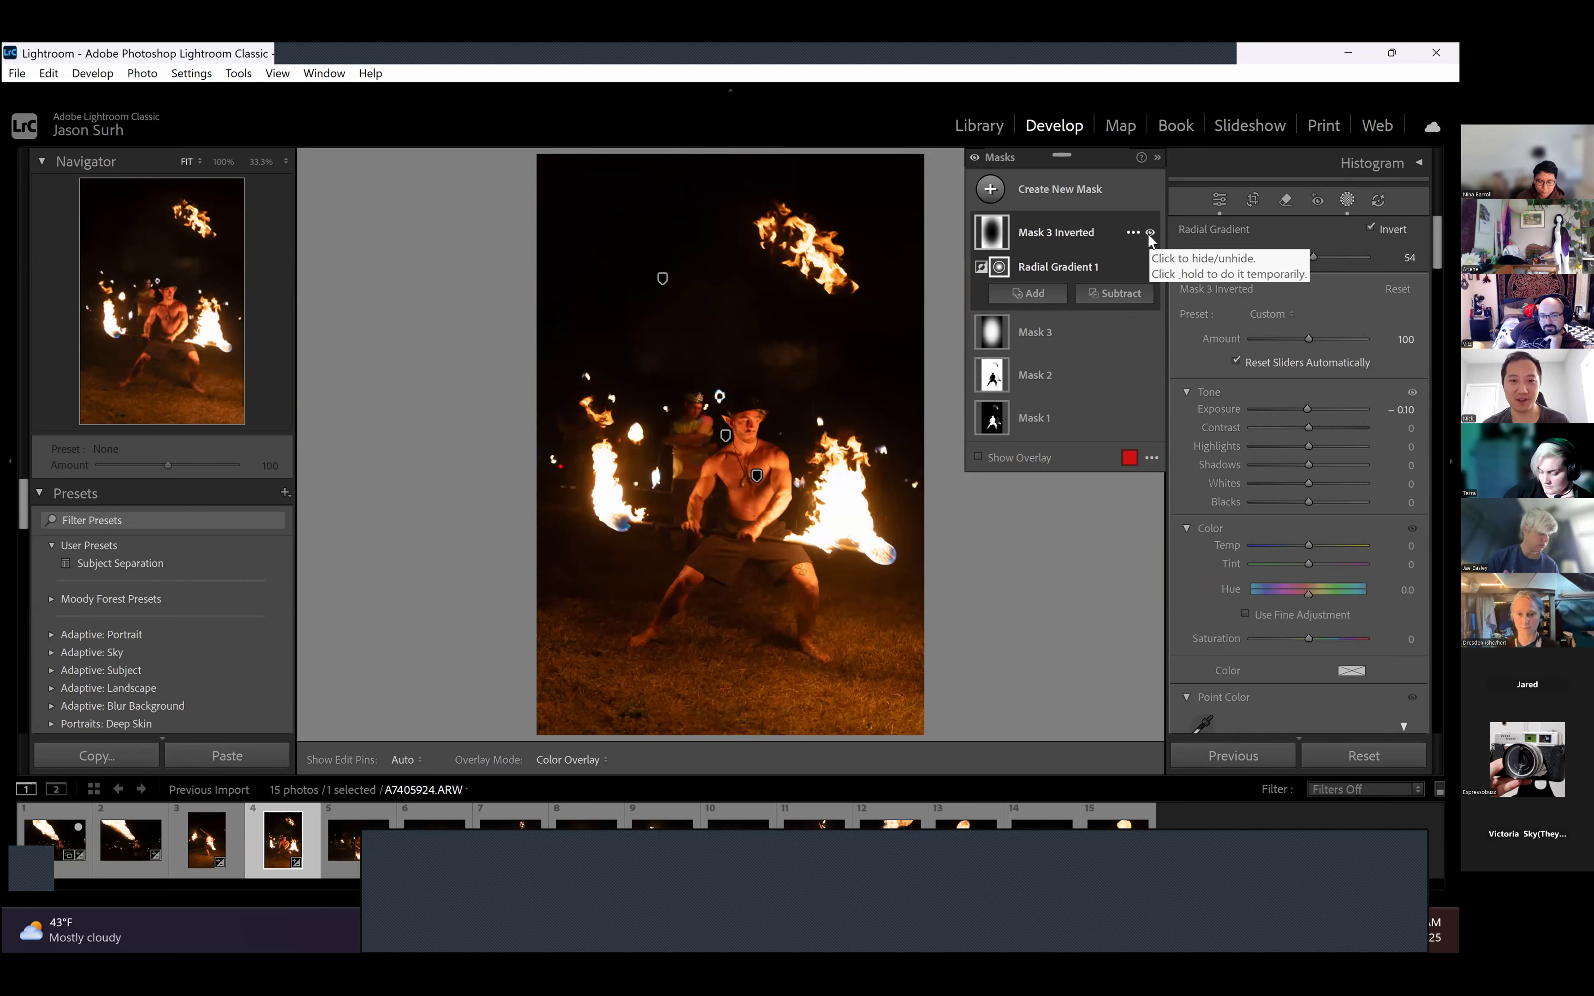
click(1149, 234)
click(1149, 234)
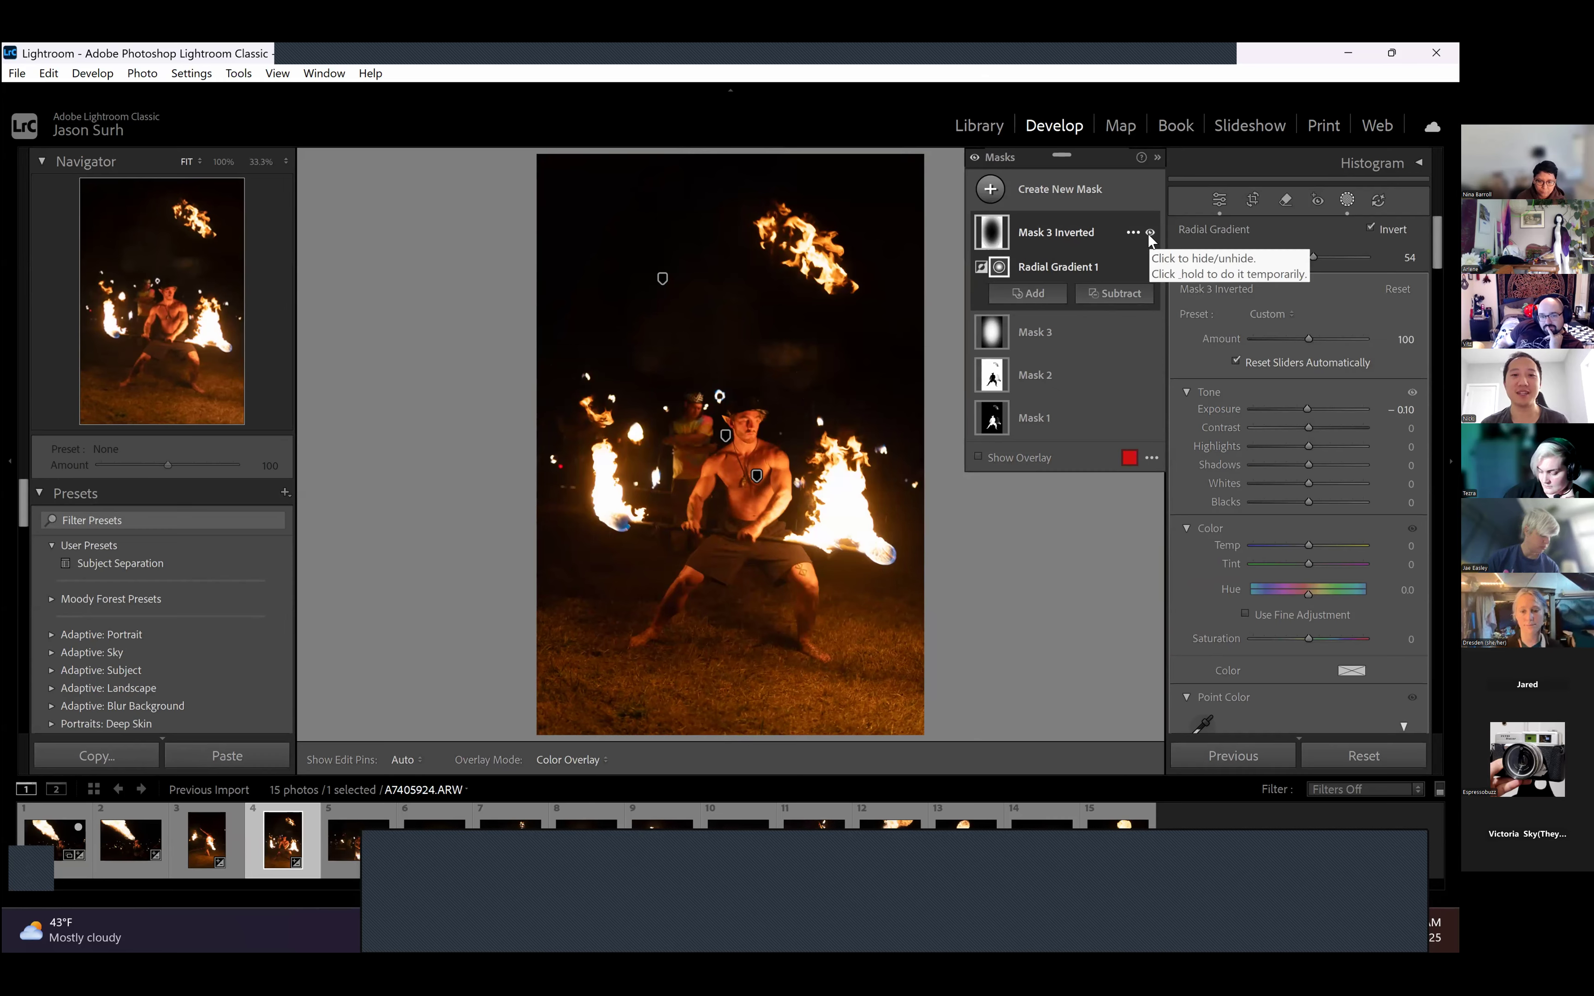
click(1149, 234)
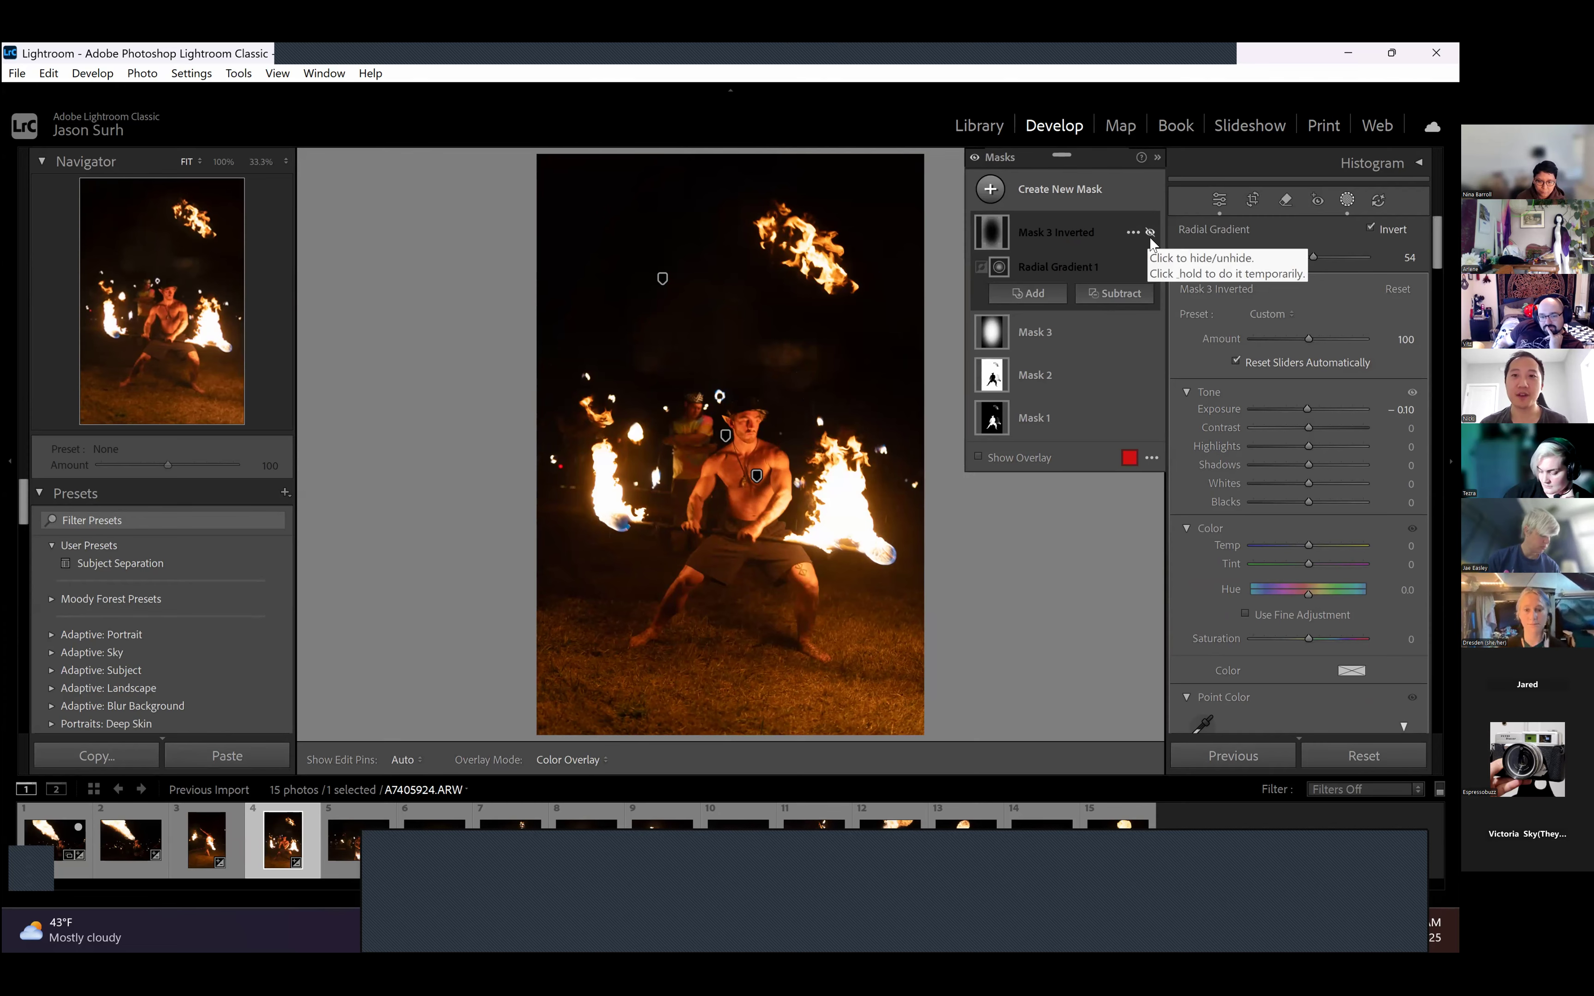
click(1149, 234)
- Select Mask 2 and toggle its visibility to compare the background adjustment, leaving it visible
click(1049, 374)
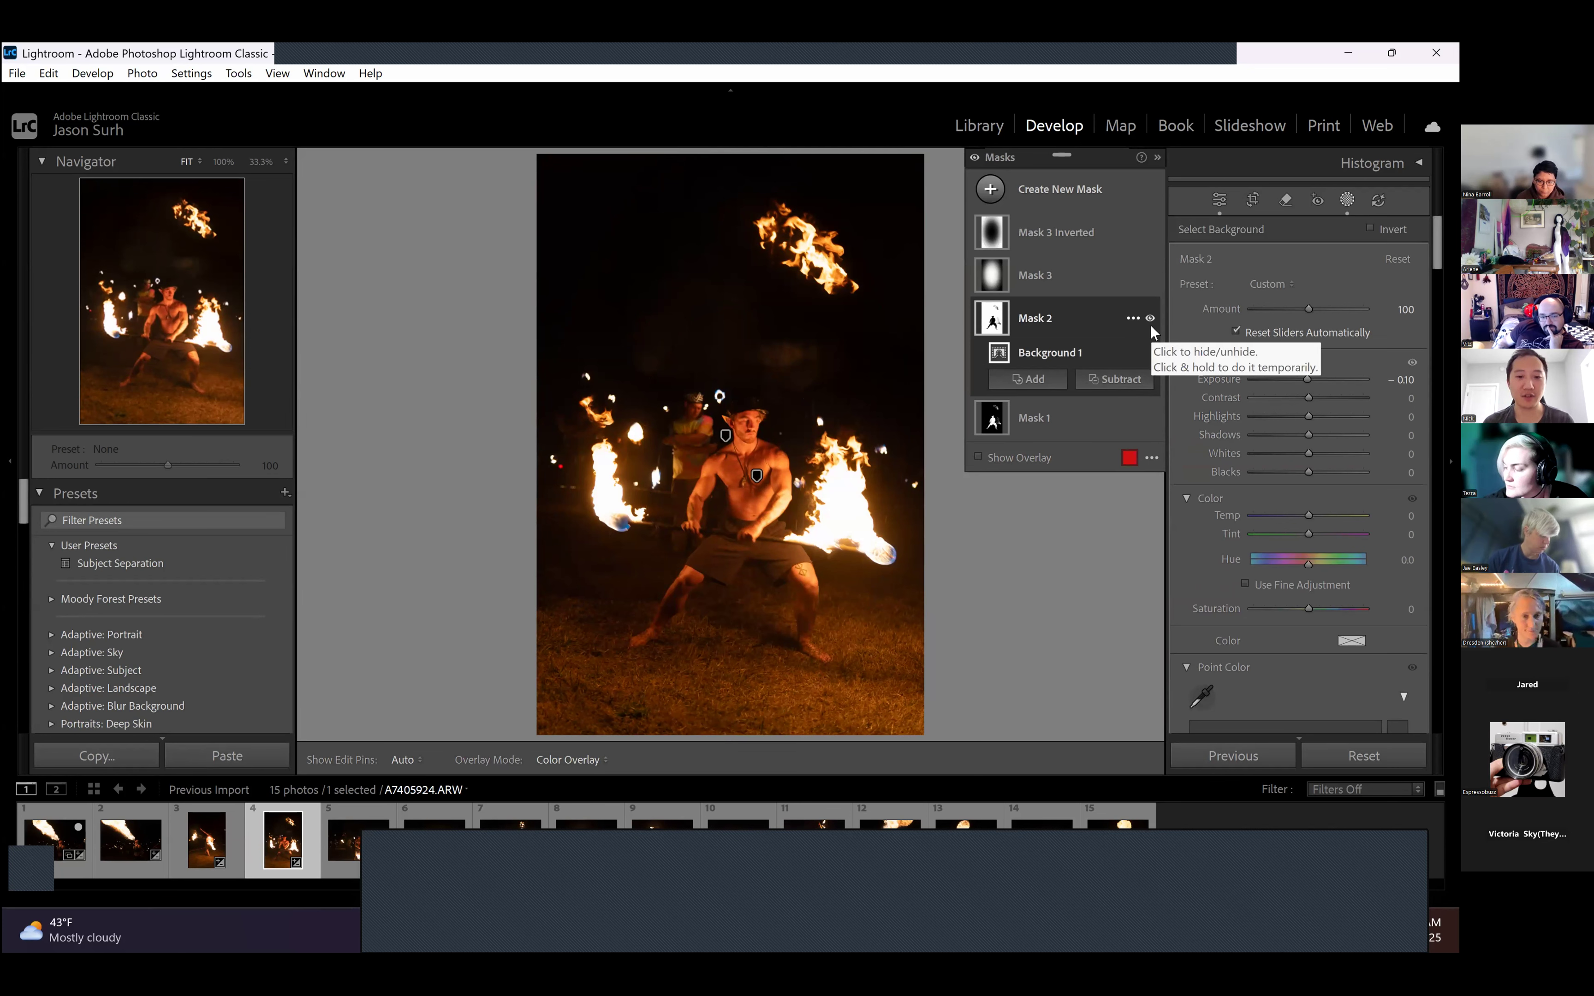
click(1150, 326)
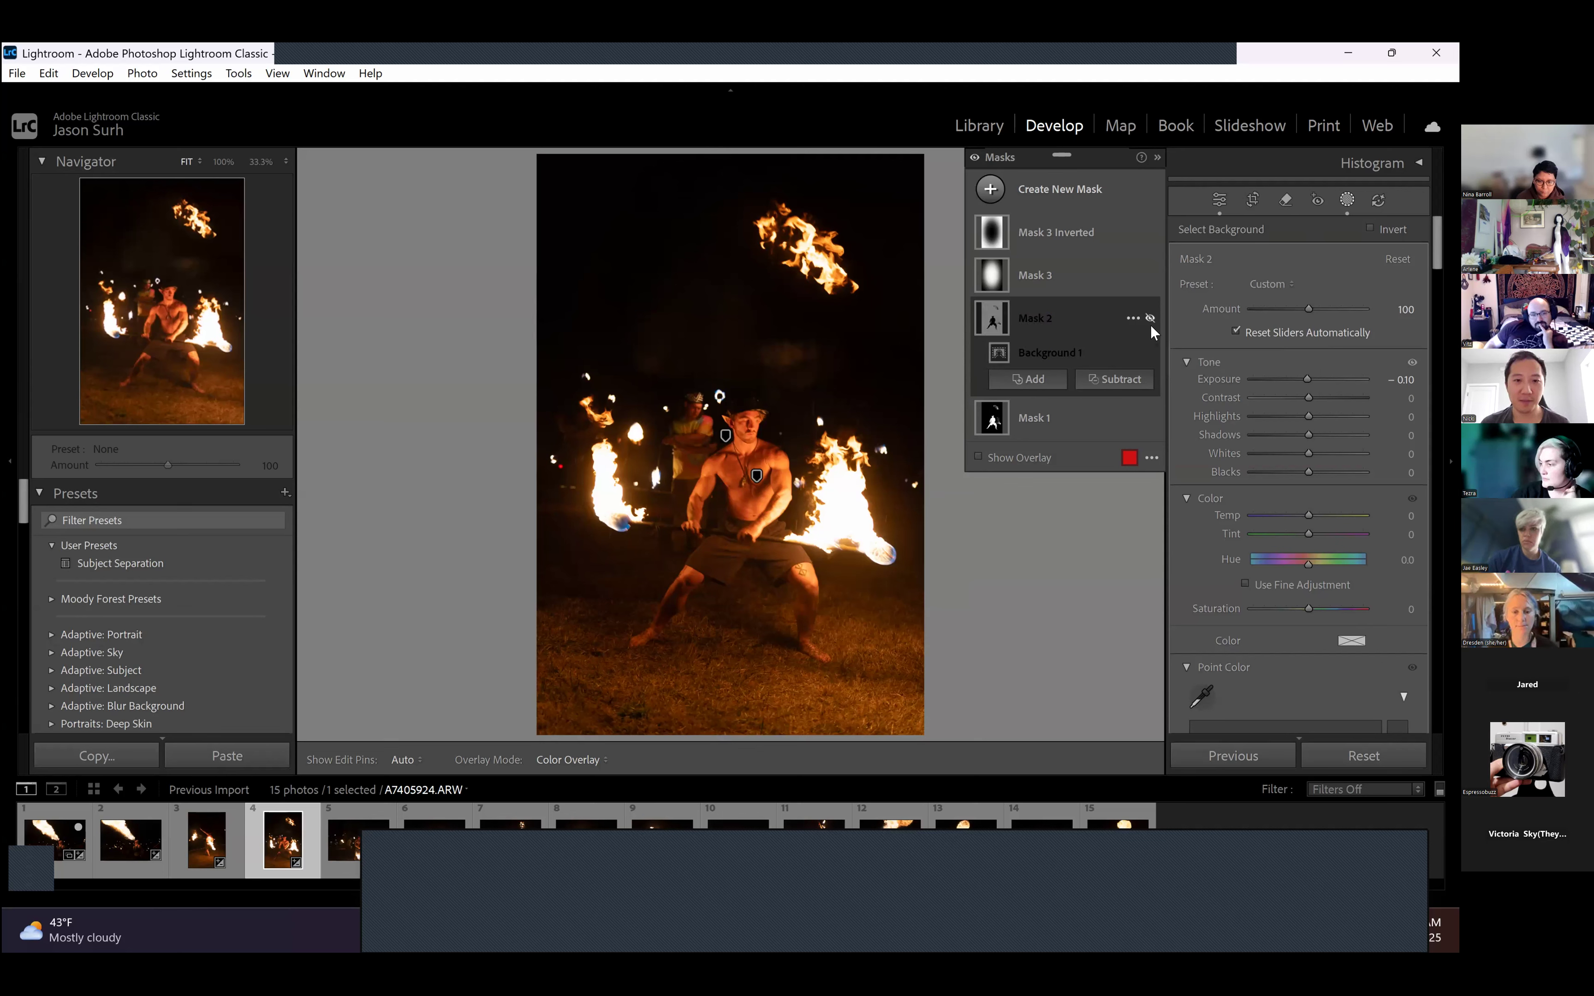
click(1151, 327)
click(1150, 324)
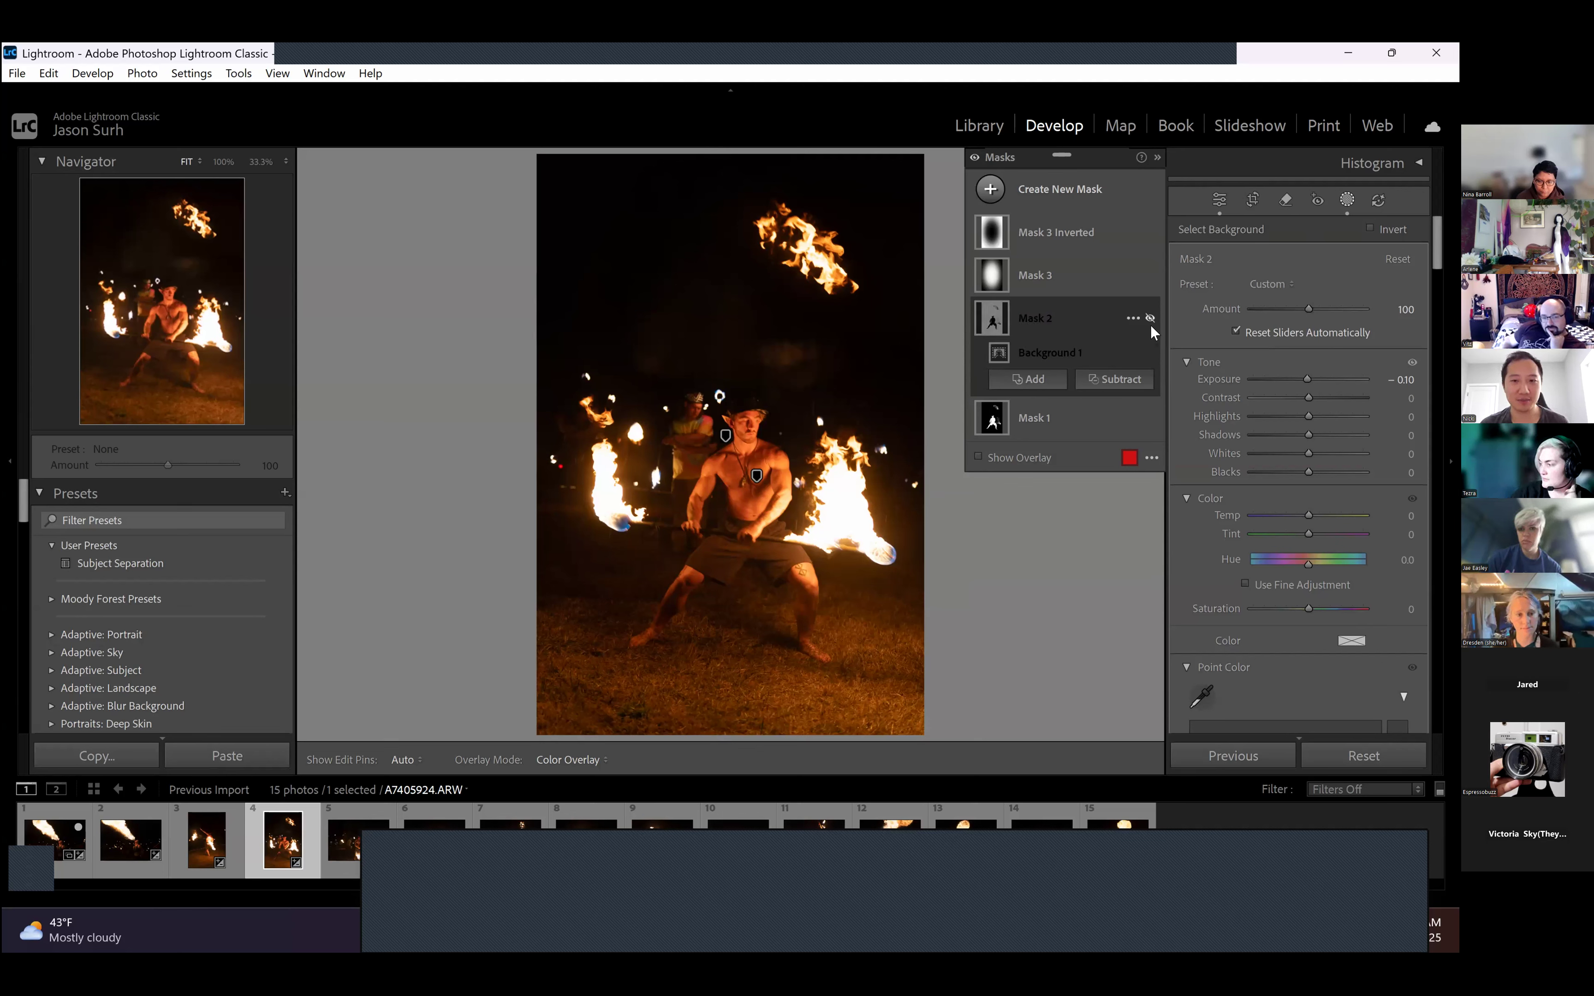
click(1151, 319)
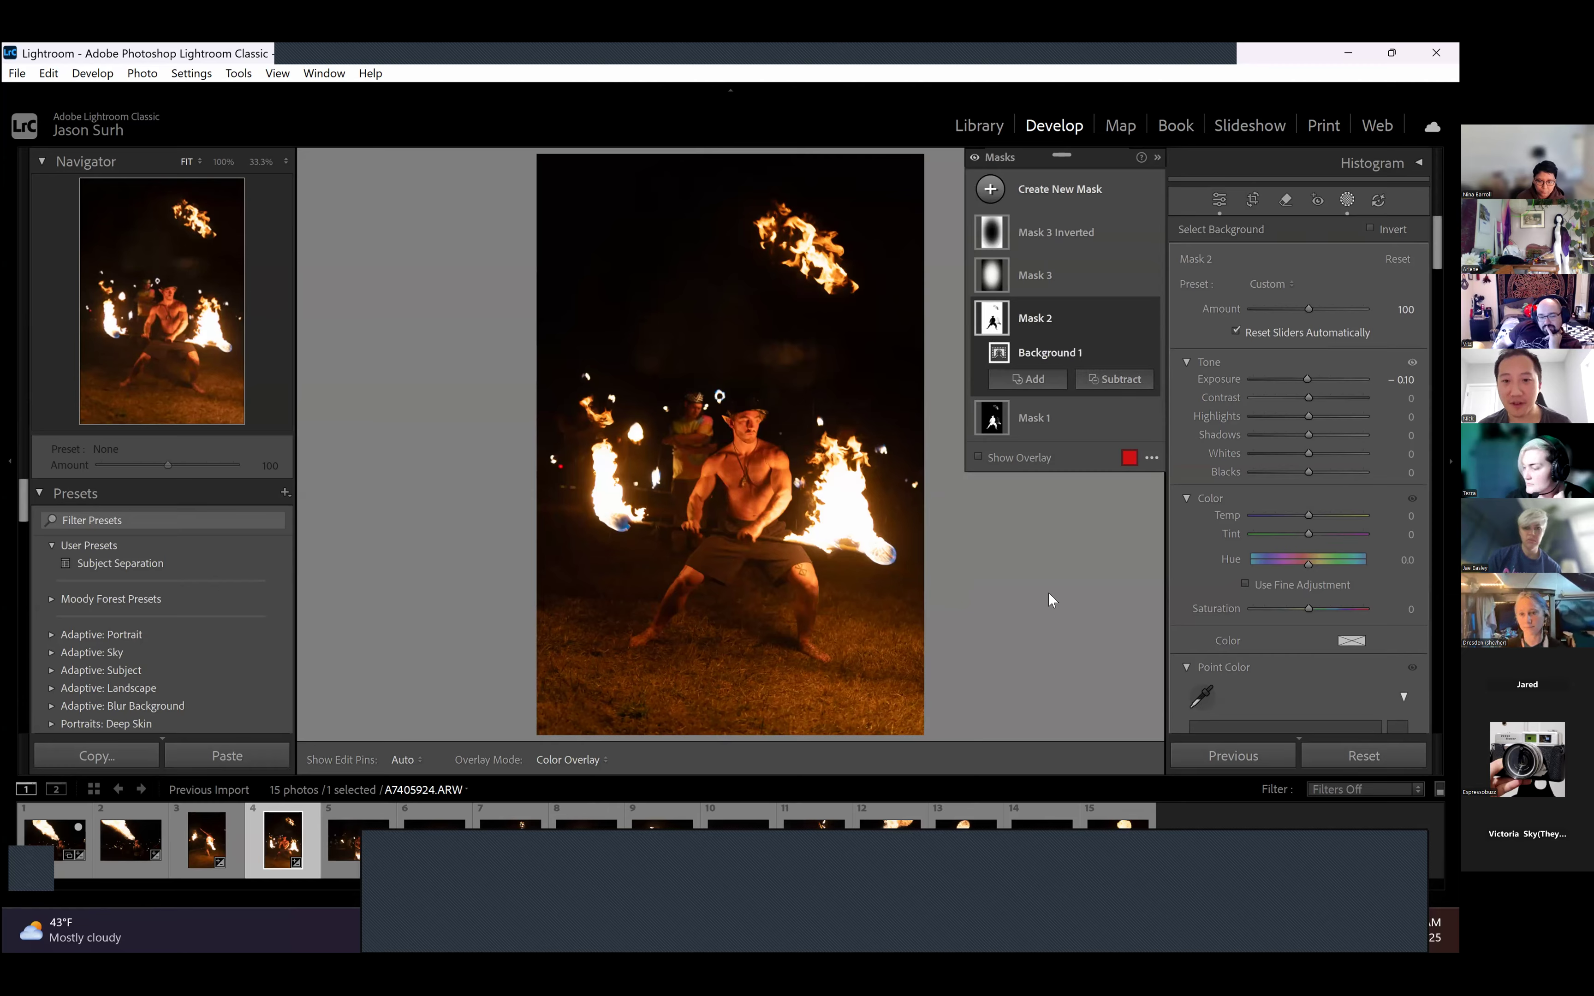
- Switch A7405924.ARW back and forth between the Before view and the edited version to compare the preset's overall effect
key(backslash)
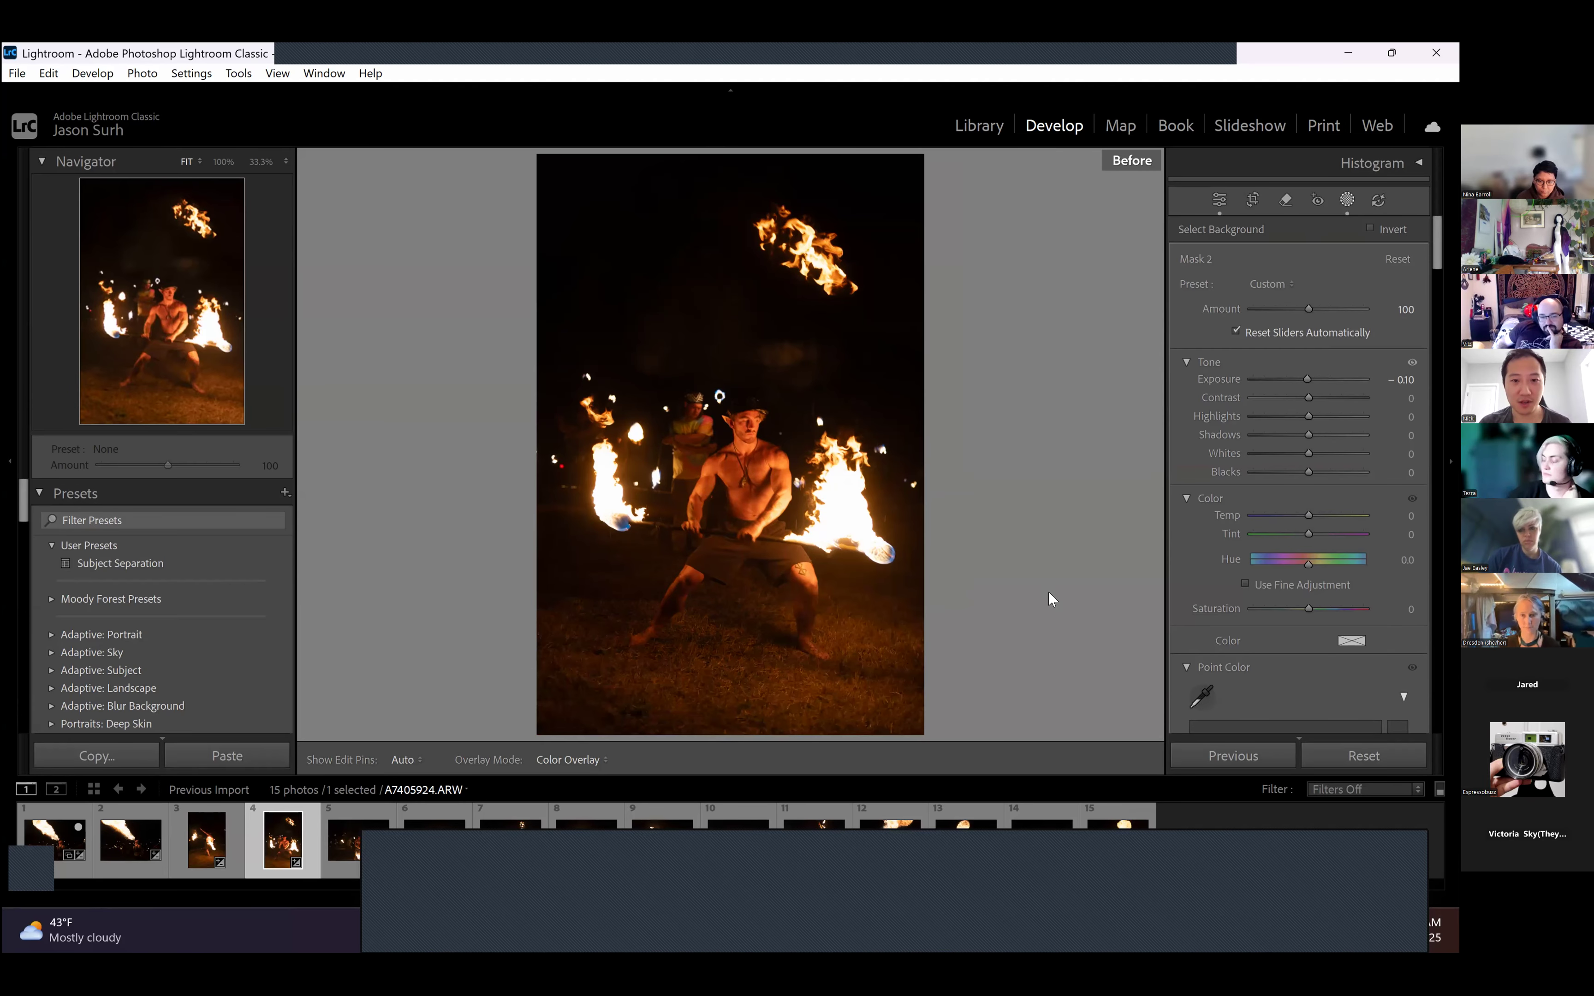
key(backslash)
key(backslash)
key(backslash)
key(backslash)
key(backslash)
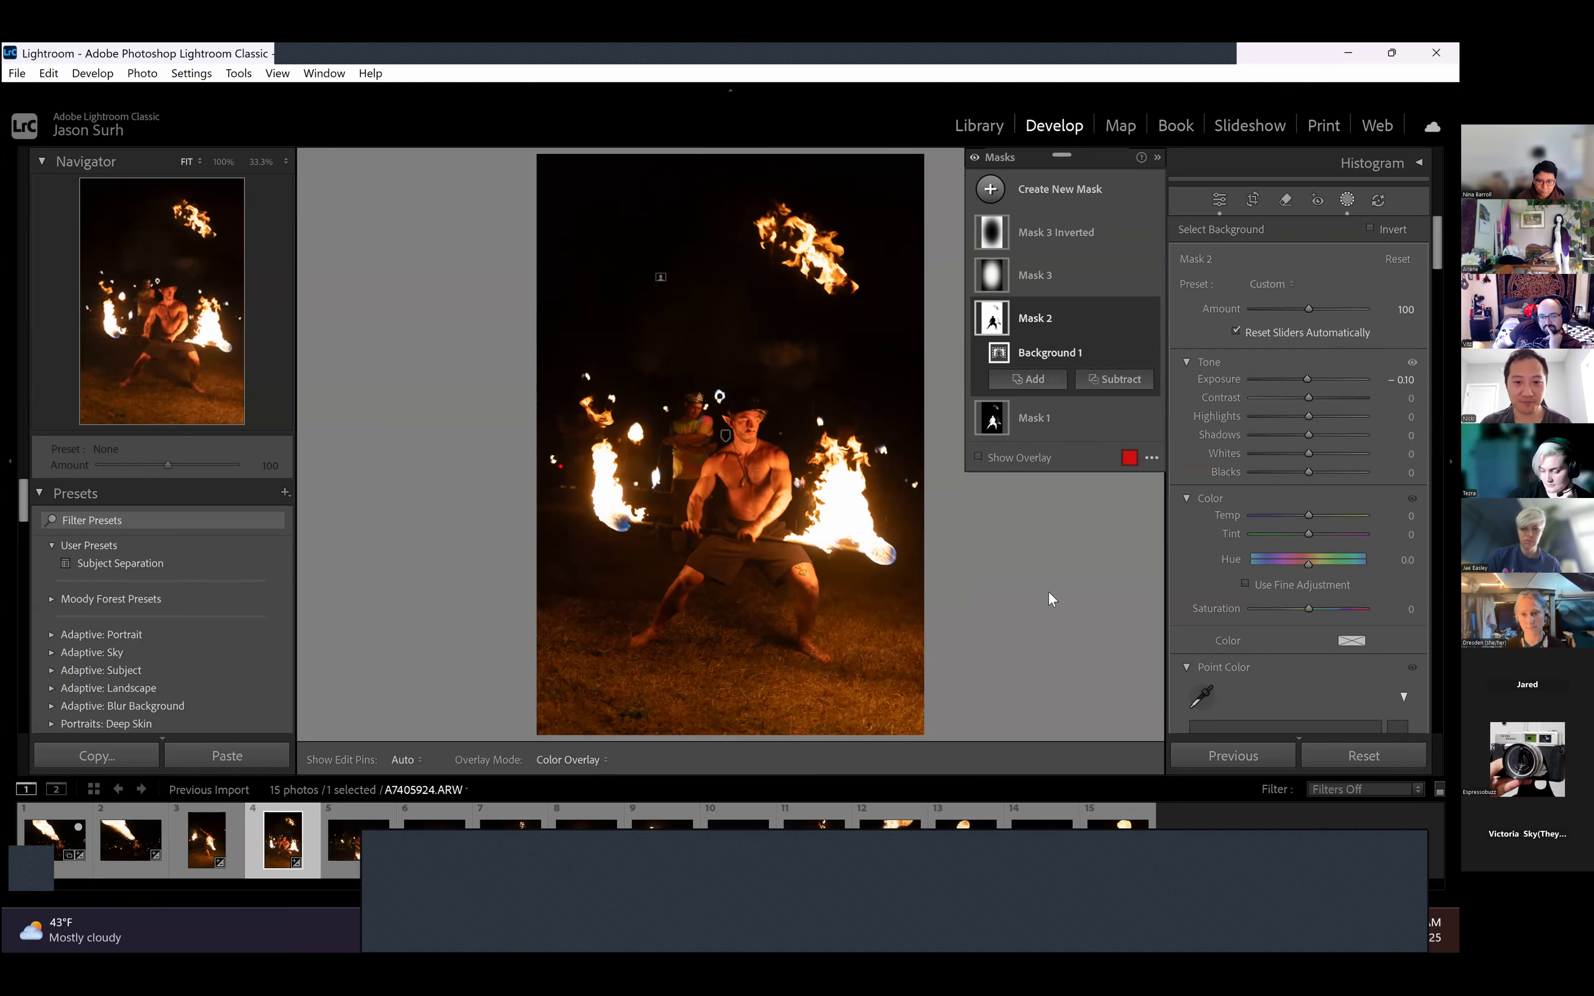
key(backslash)
key(backslash)
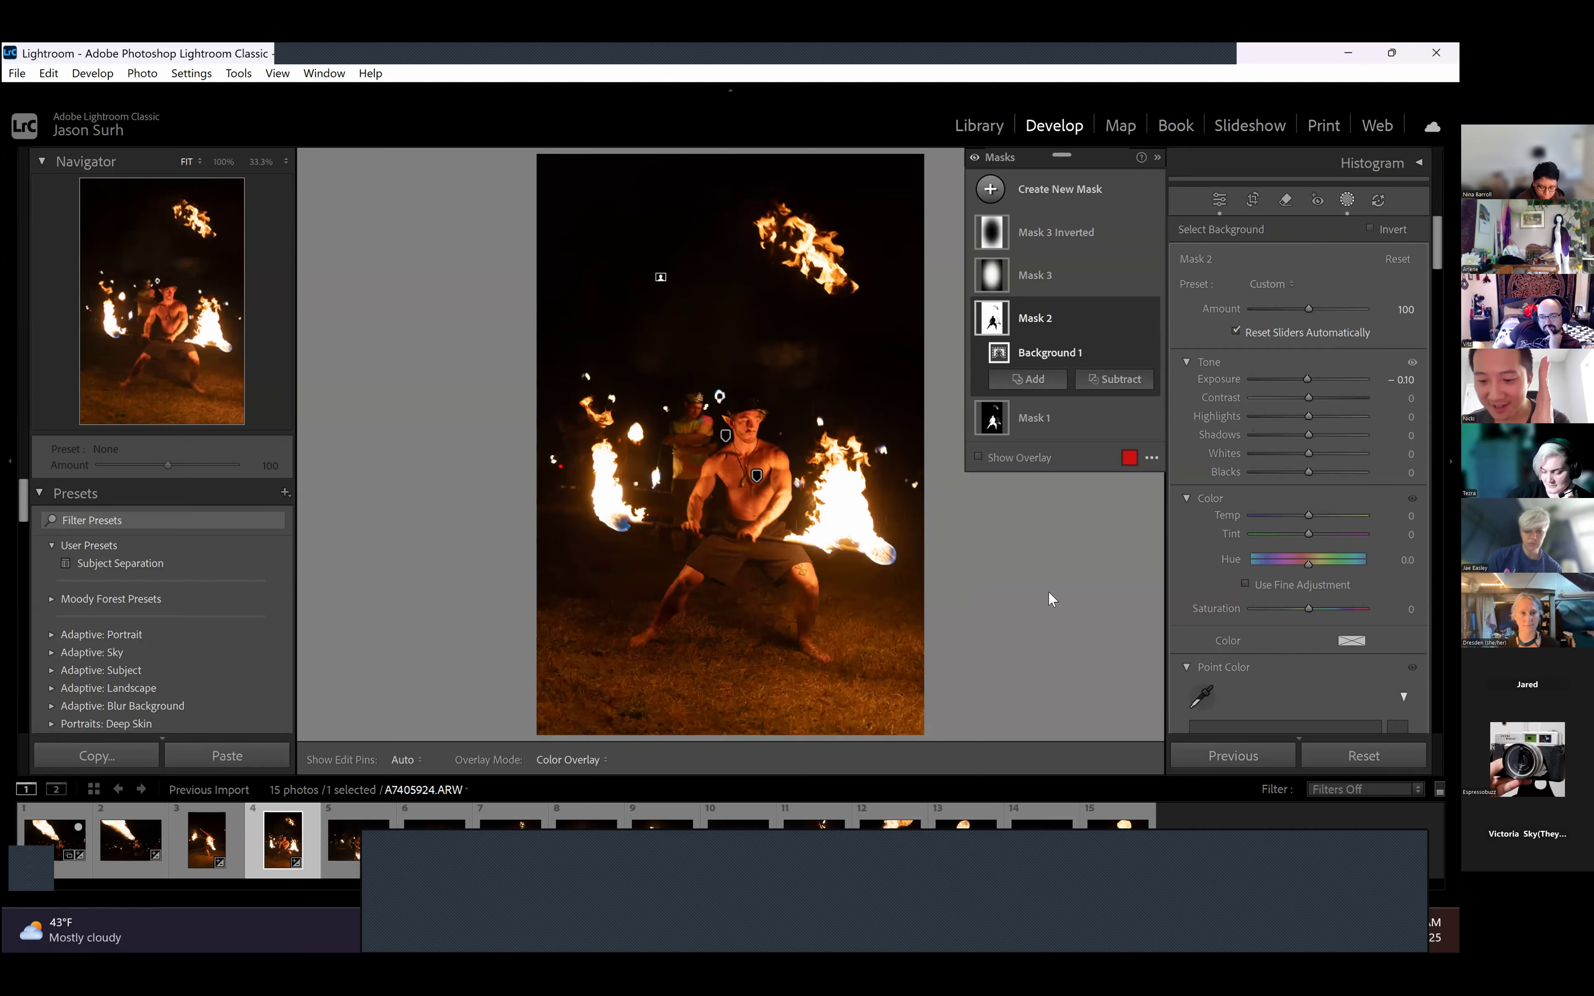
- Keep alternating the fire-staff photo between its original and edited versions to examine how the performer stands out from the background
key(backslash)
key(backslash)
key(backslash)
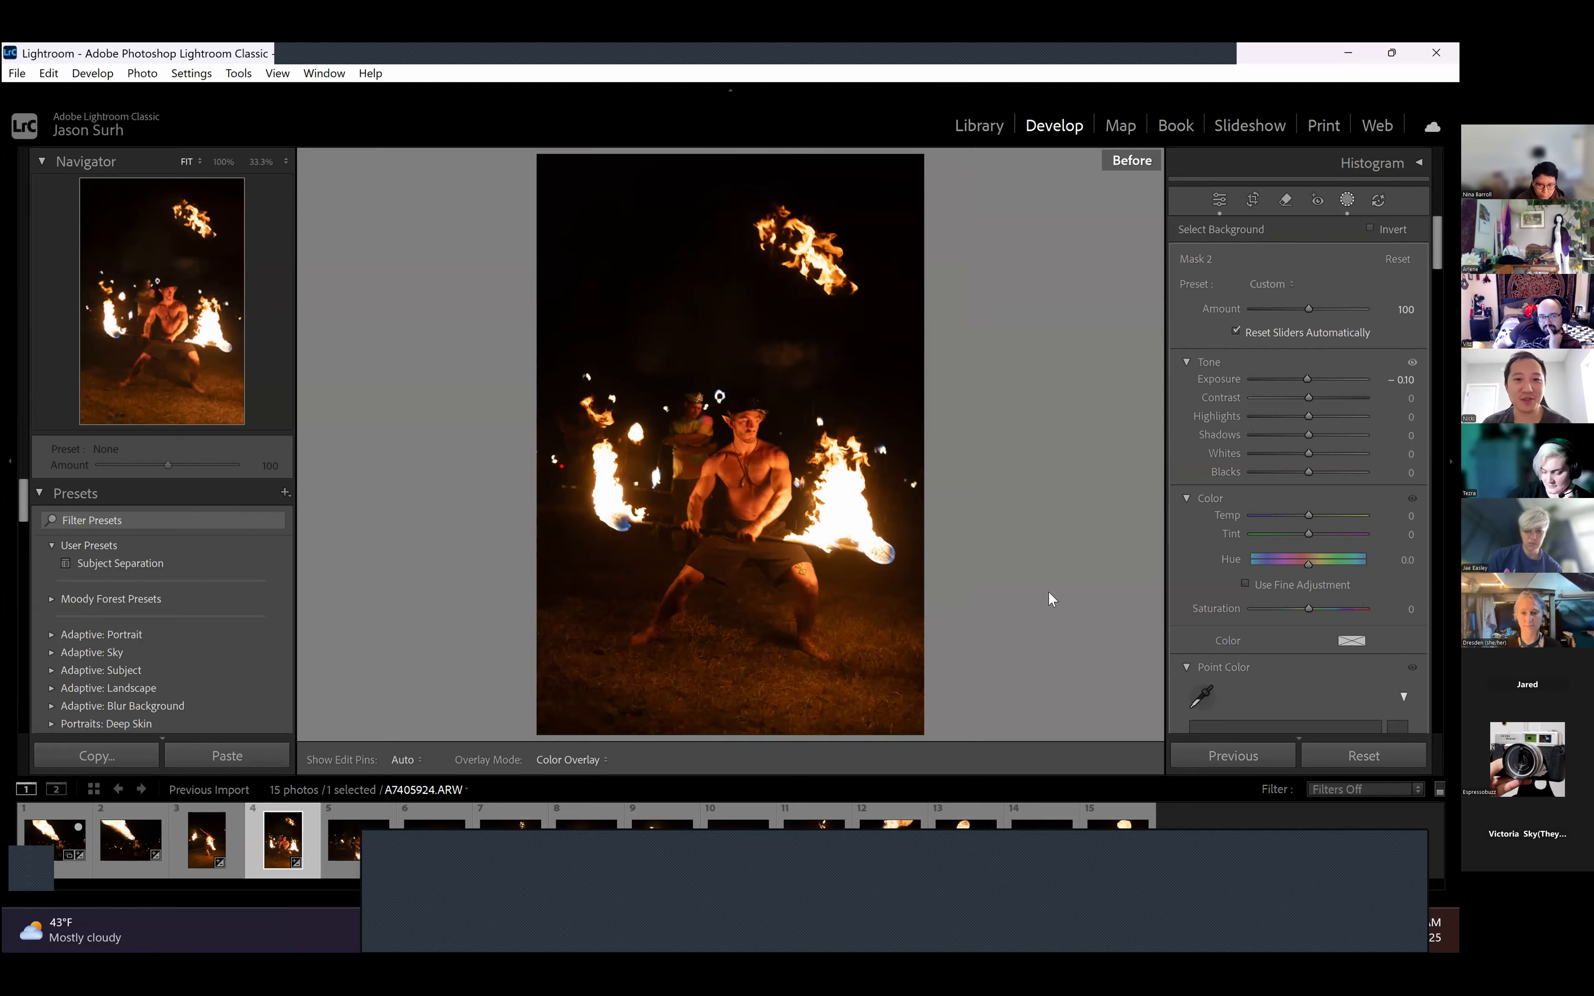
key(backslash)
key(backslash)
key(backslash)
key(backslash)
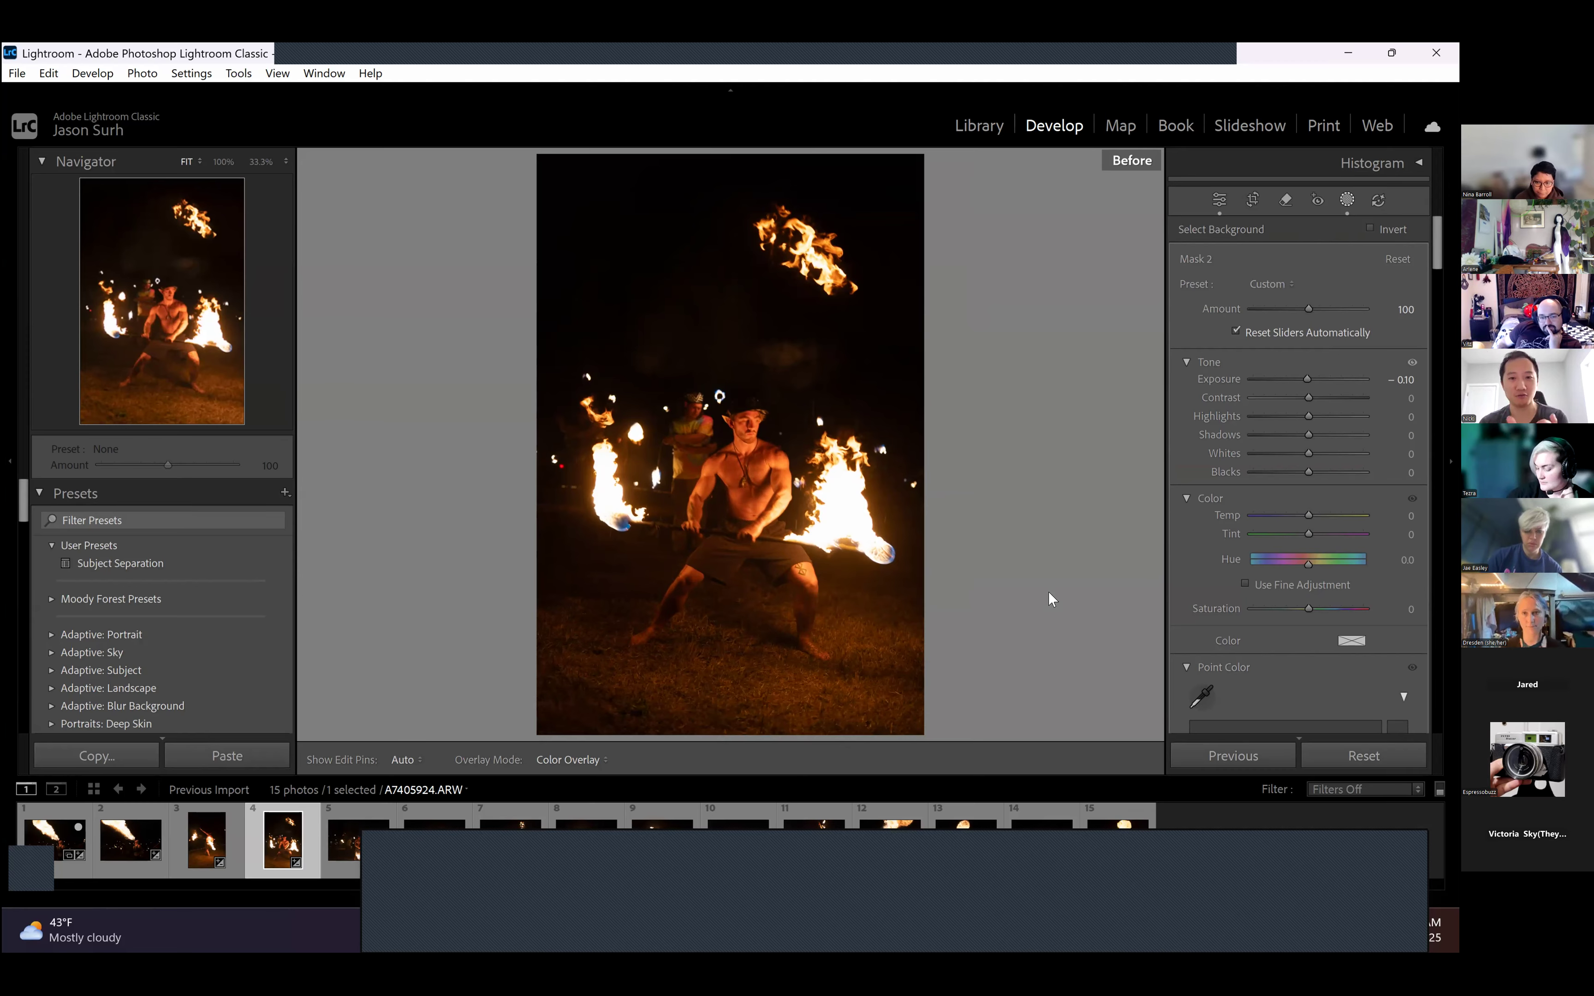
key(backslash)
key(backslash)
key(backslash)
key(backslash)
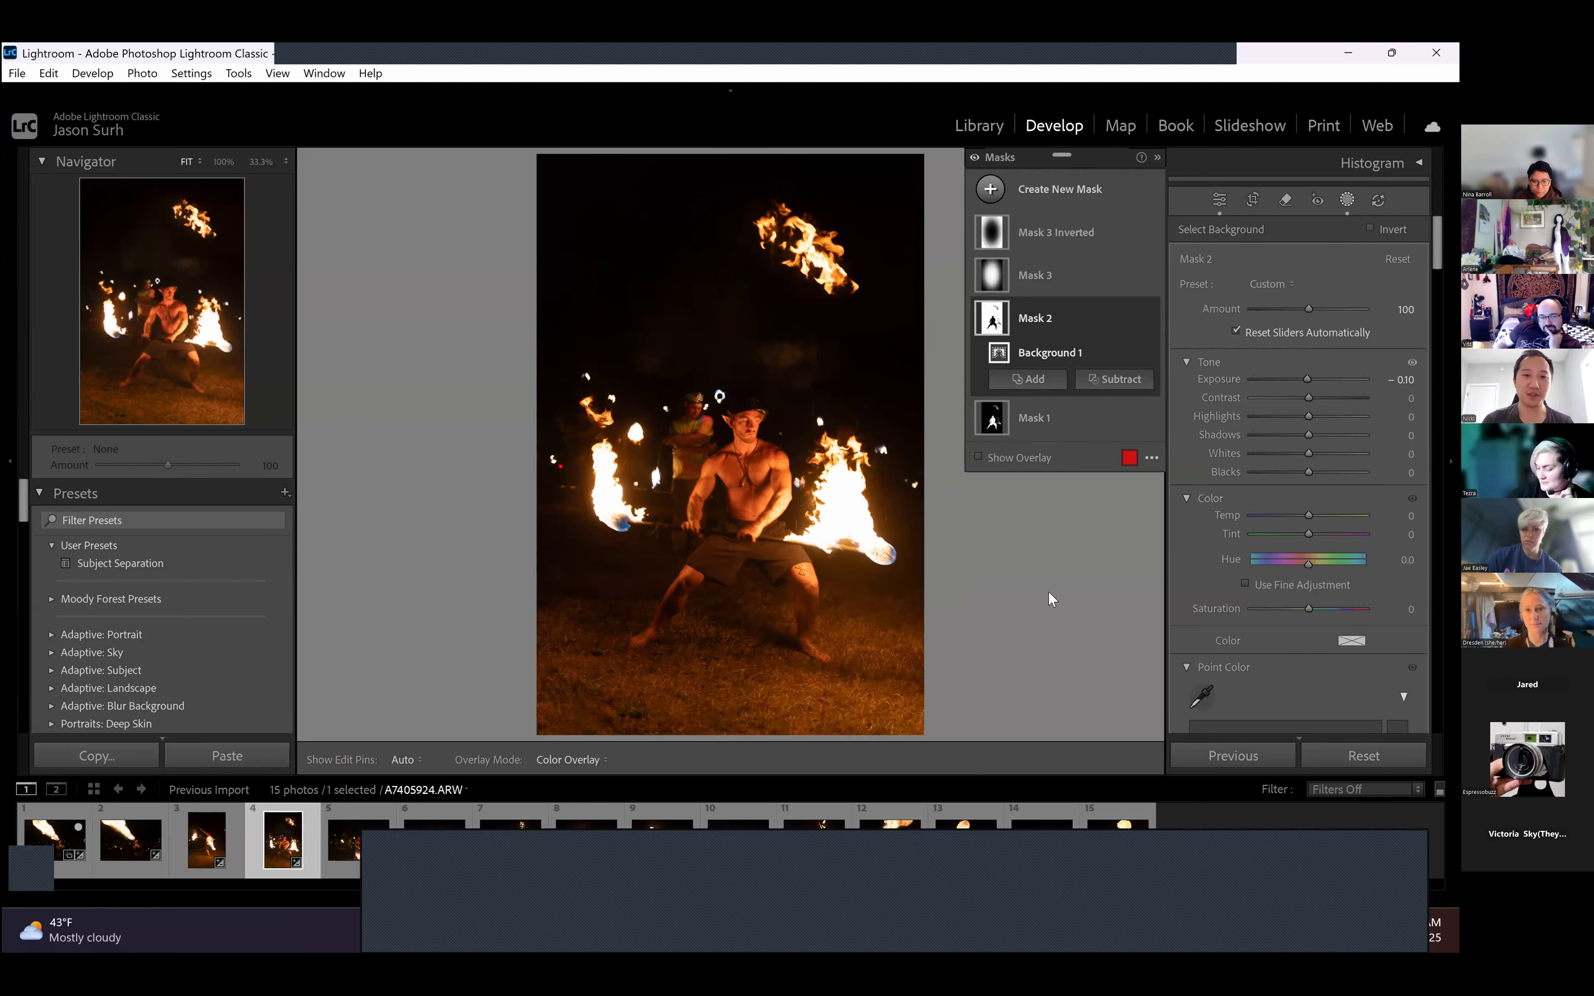
key(backslash)
key(backslash)
key(backslash)
key(backslash)
key(backslash)
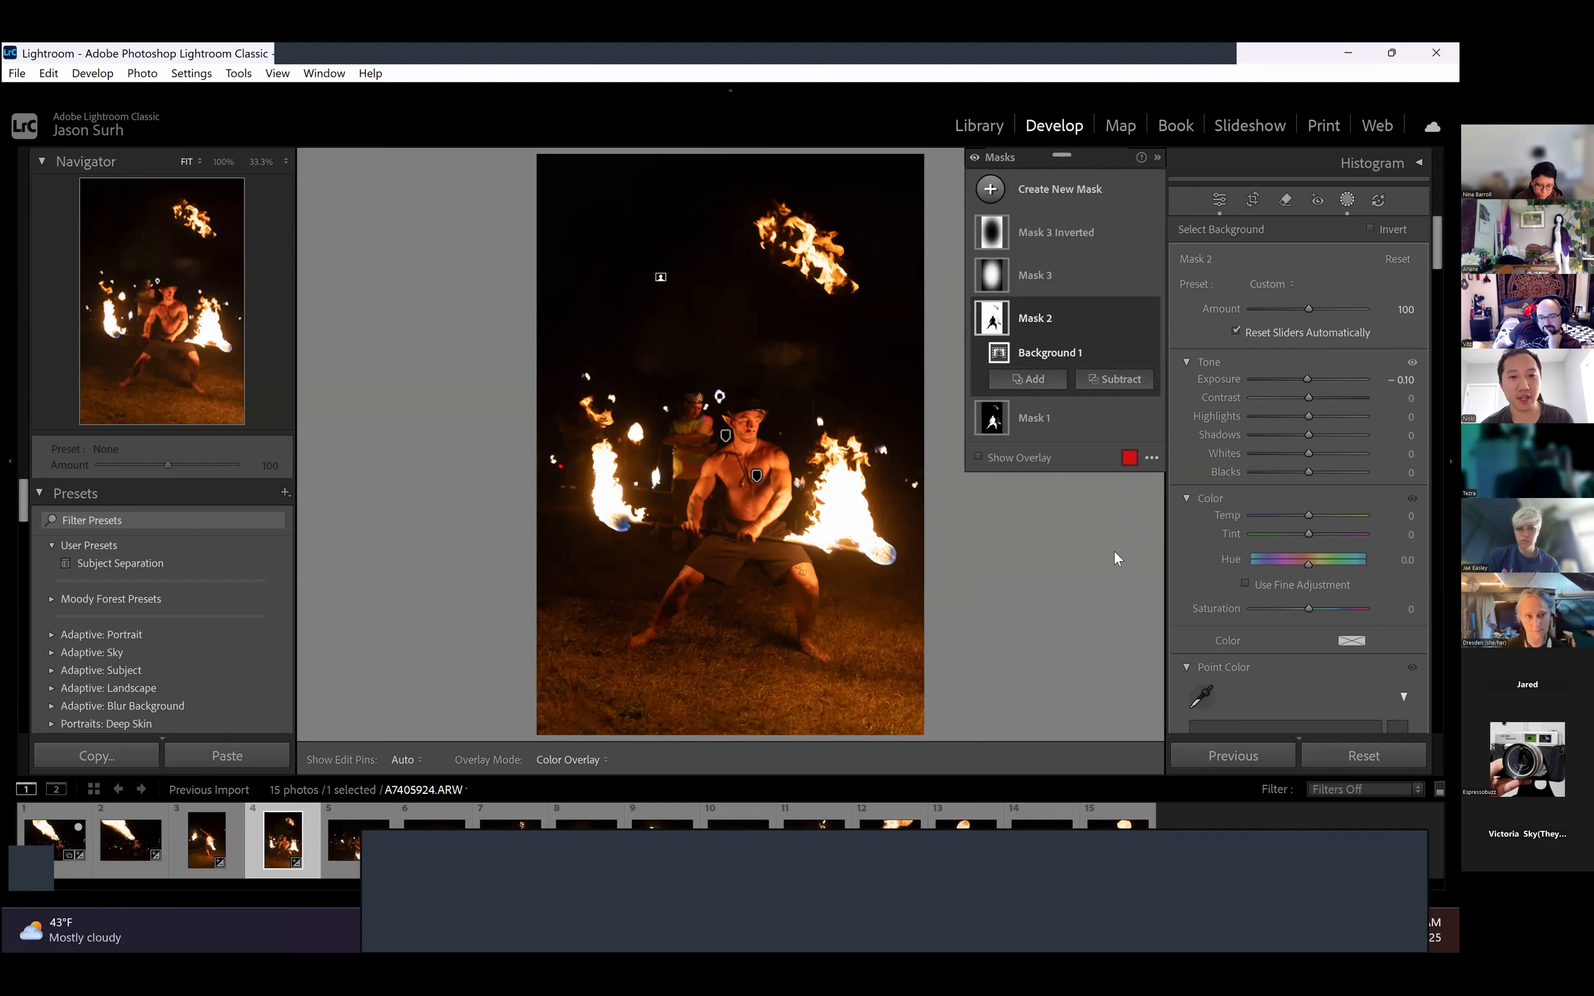
- Select Mask 1 and lower its exposure to −4.00, then −3.73, to reveal the area covered by the subject mask
click(1049, 429)
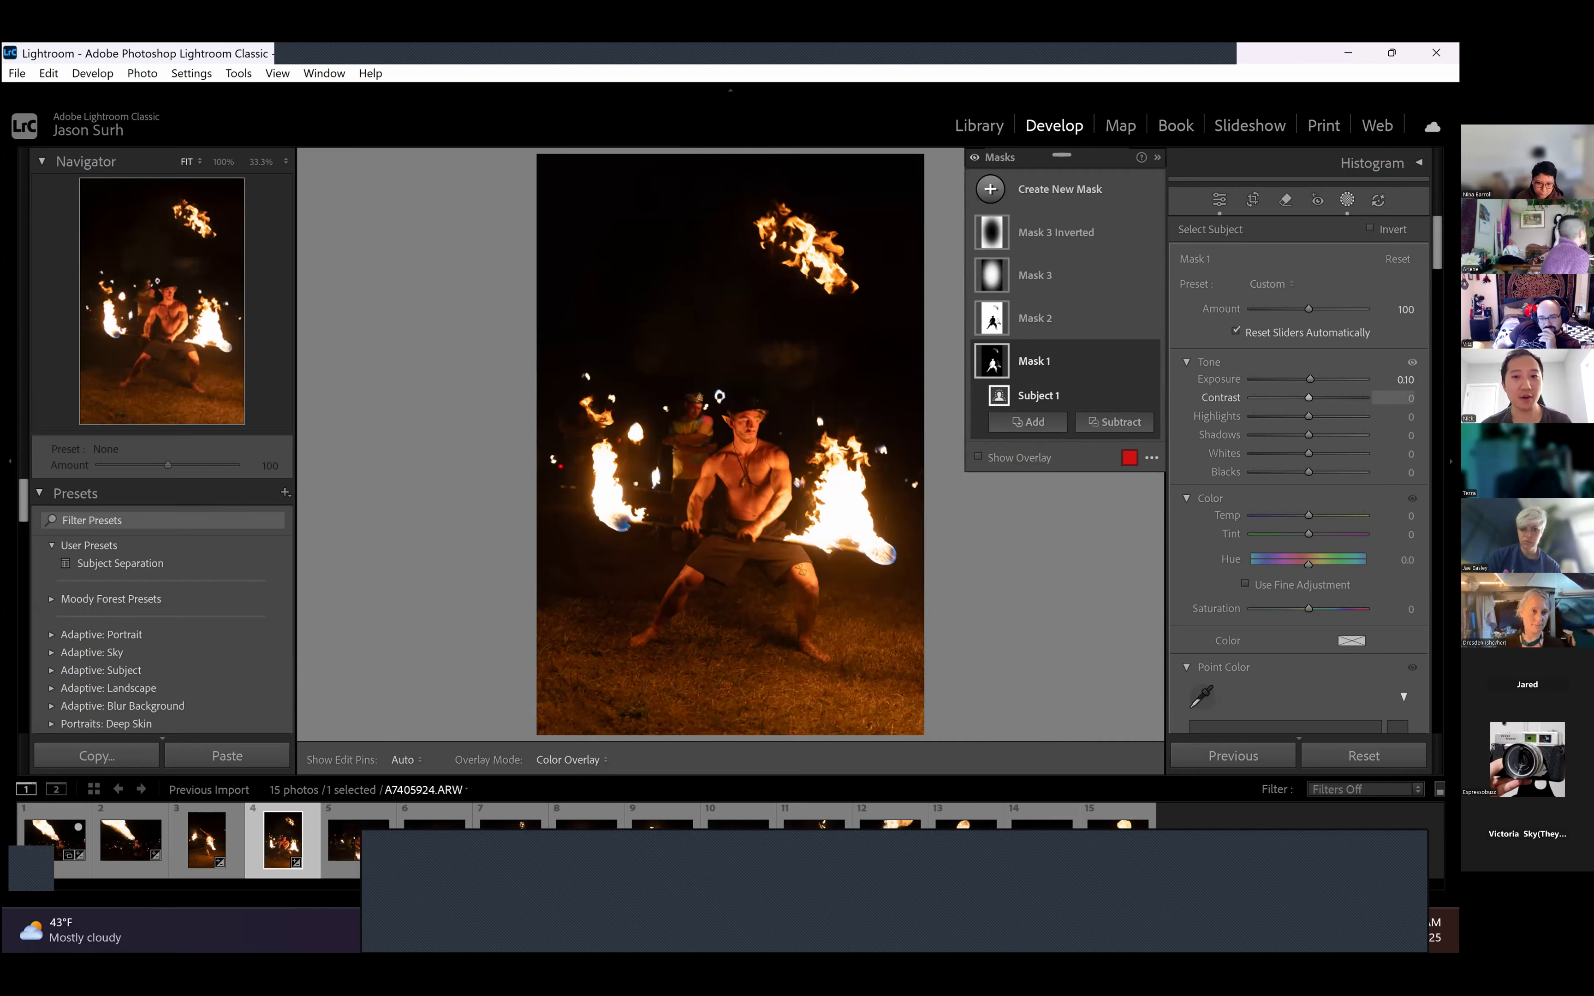
drag(1309, 380, 1242, 389)
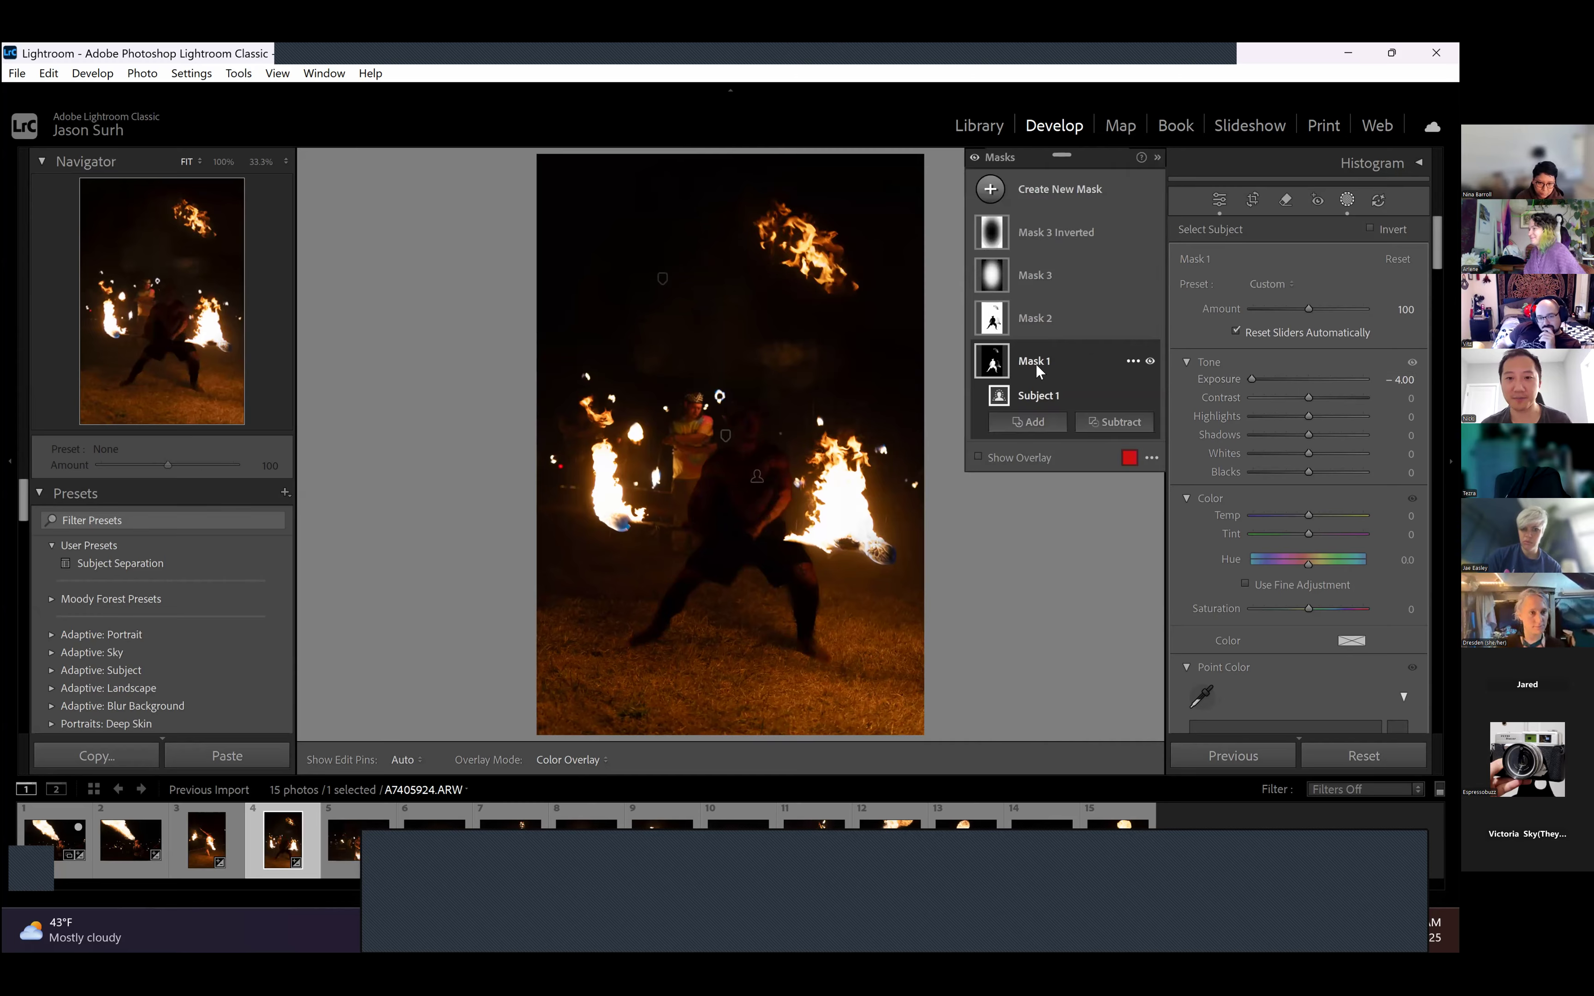
drag(1251, 388, 1257, 429)
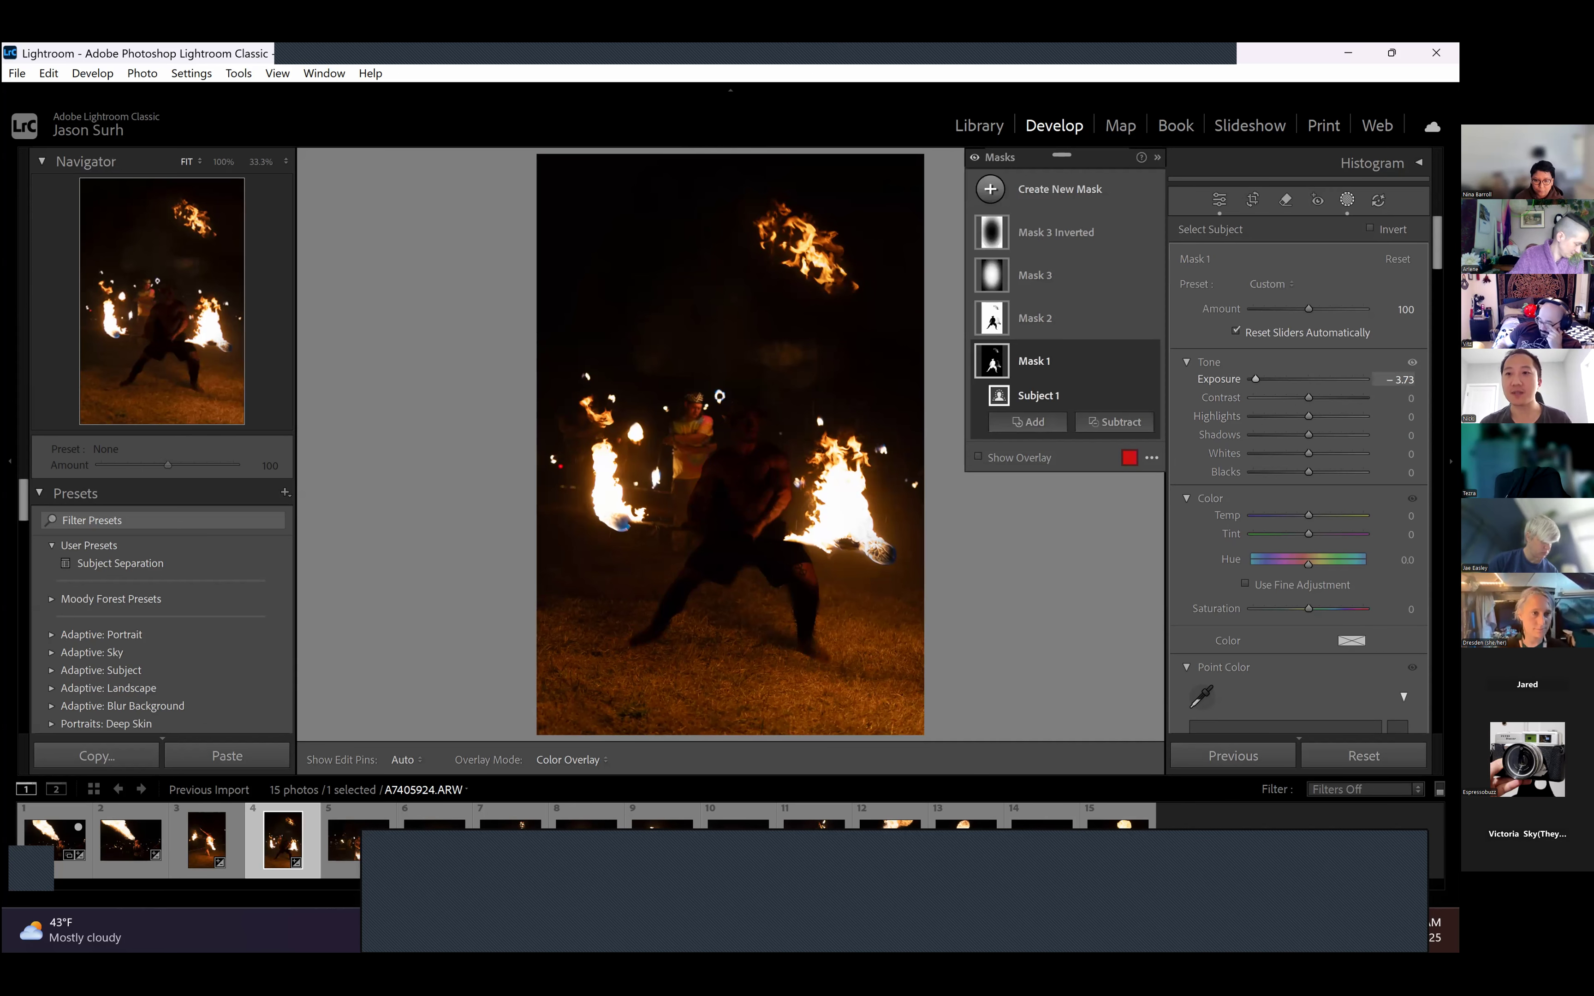
- Set Mask 1's exposure to 0, then to 0.10
click(1401, 378)
text(0)
key(Return)
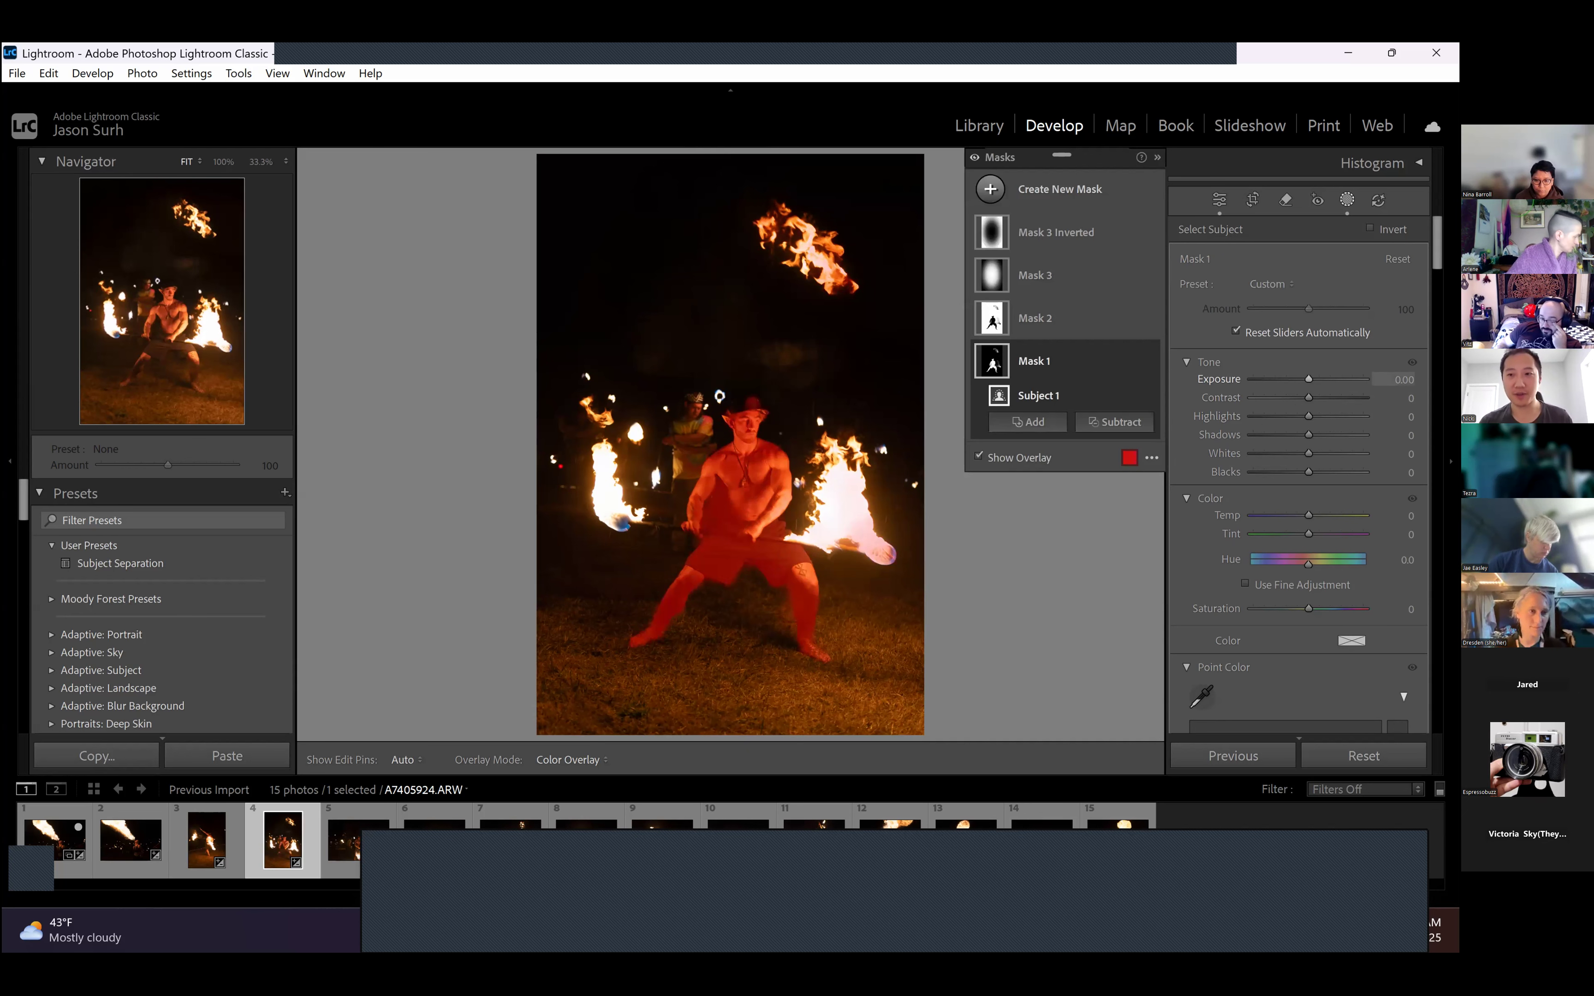
text(0.1)
key(Return)
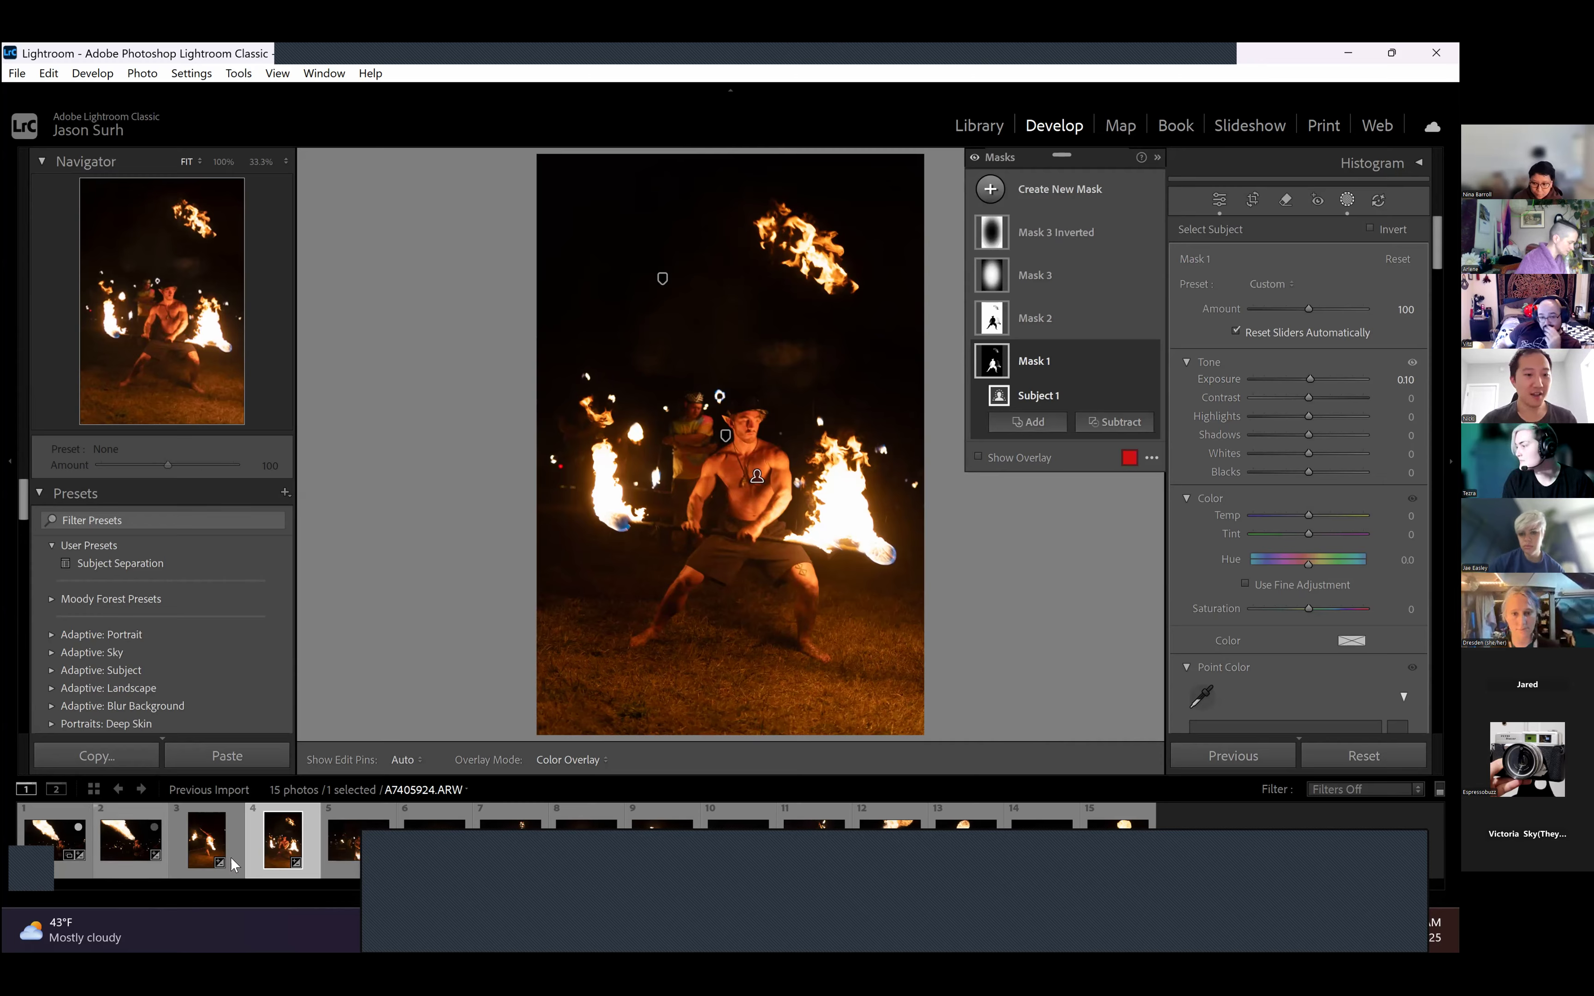
- Apply the Subject Separation preset to all 15 photos from A7405893.ARW with Auto Sync, and apply Auto tone adjustments to them
click(209, 850)
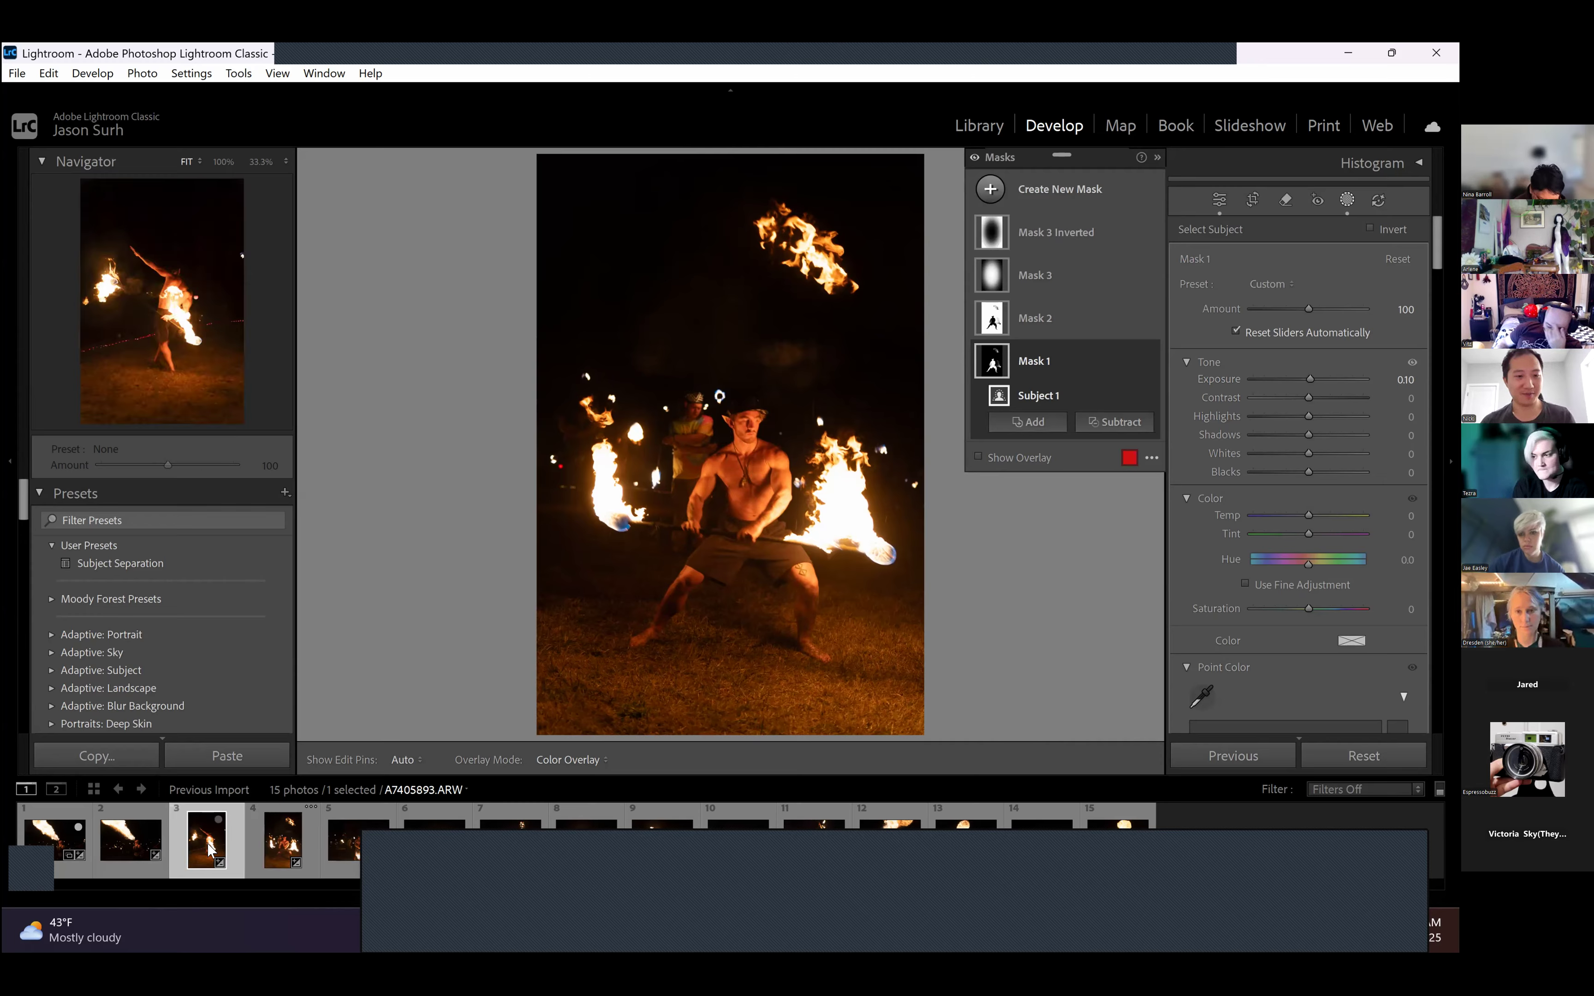
click(165, 563)
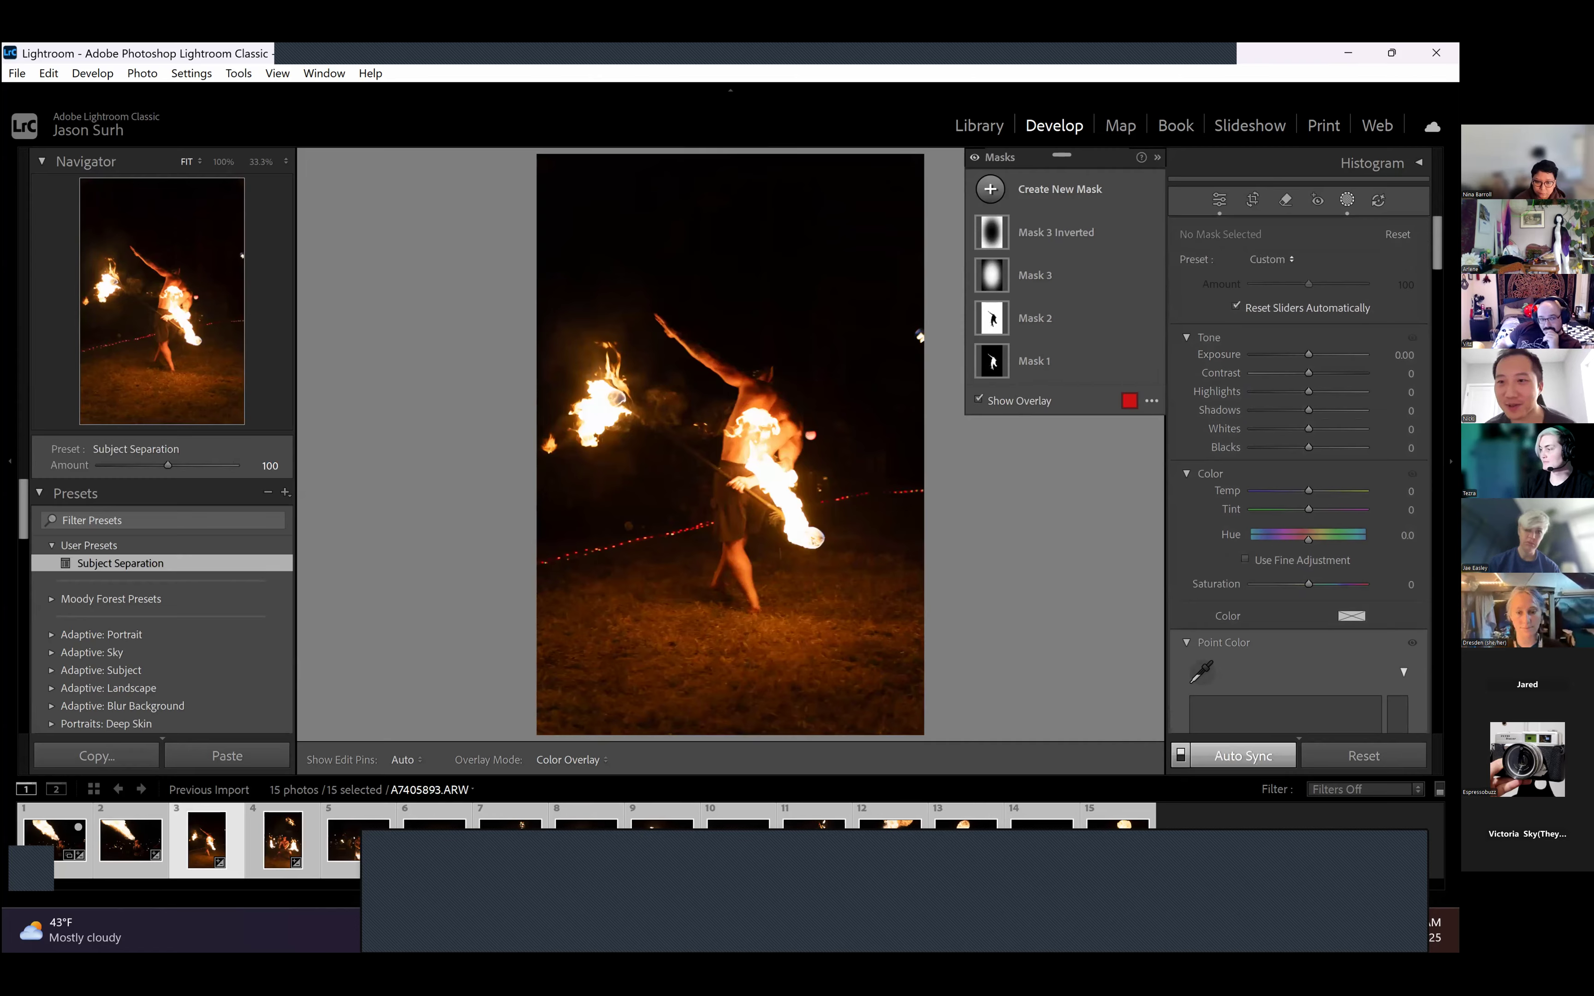
click(1218, 206)
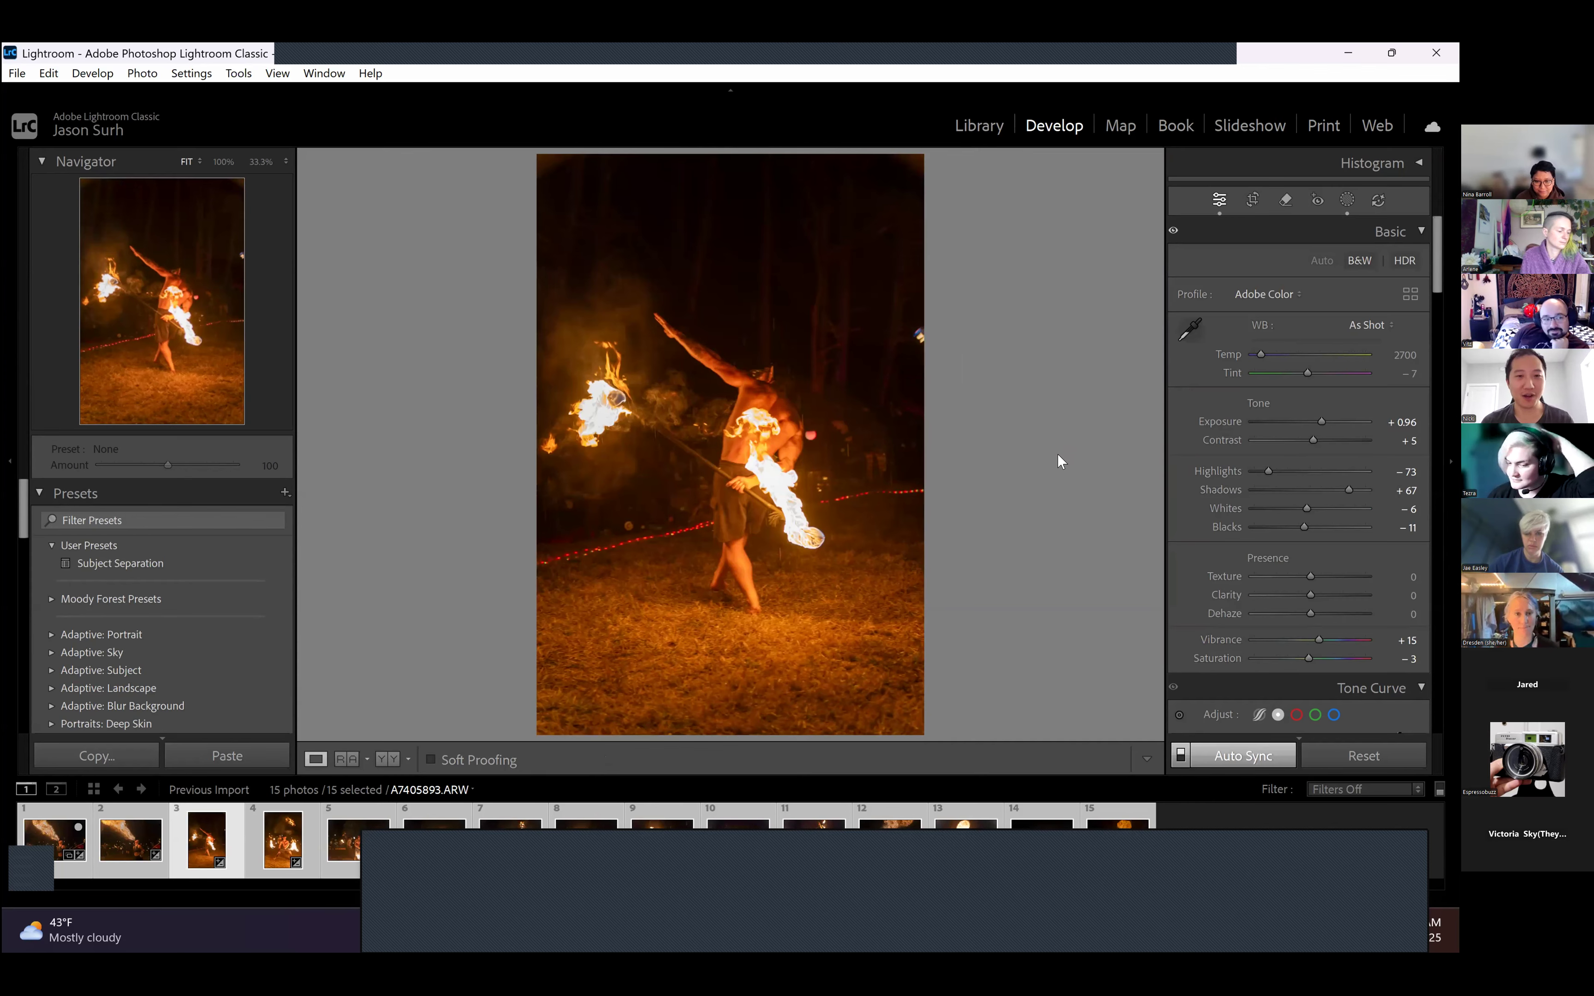
- View A7405826.ARW, select only the fire-breather photo A7405825.ARW, and compare its Before view with the edited version
click(140, 837)
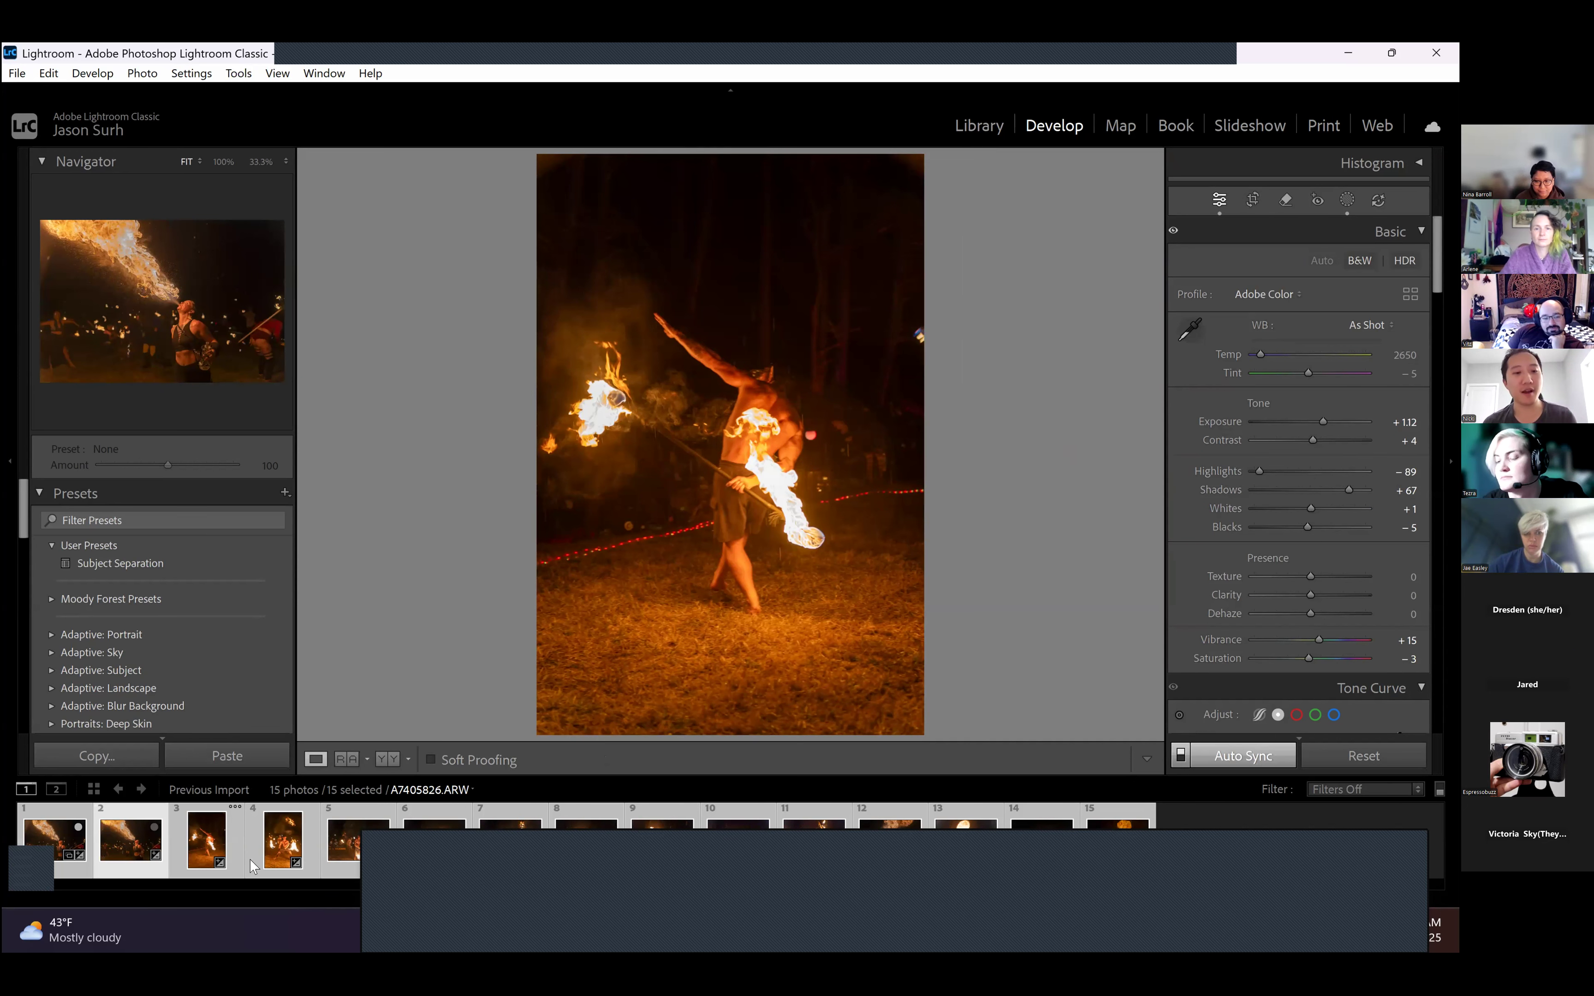
click(63, 836)
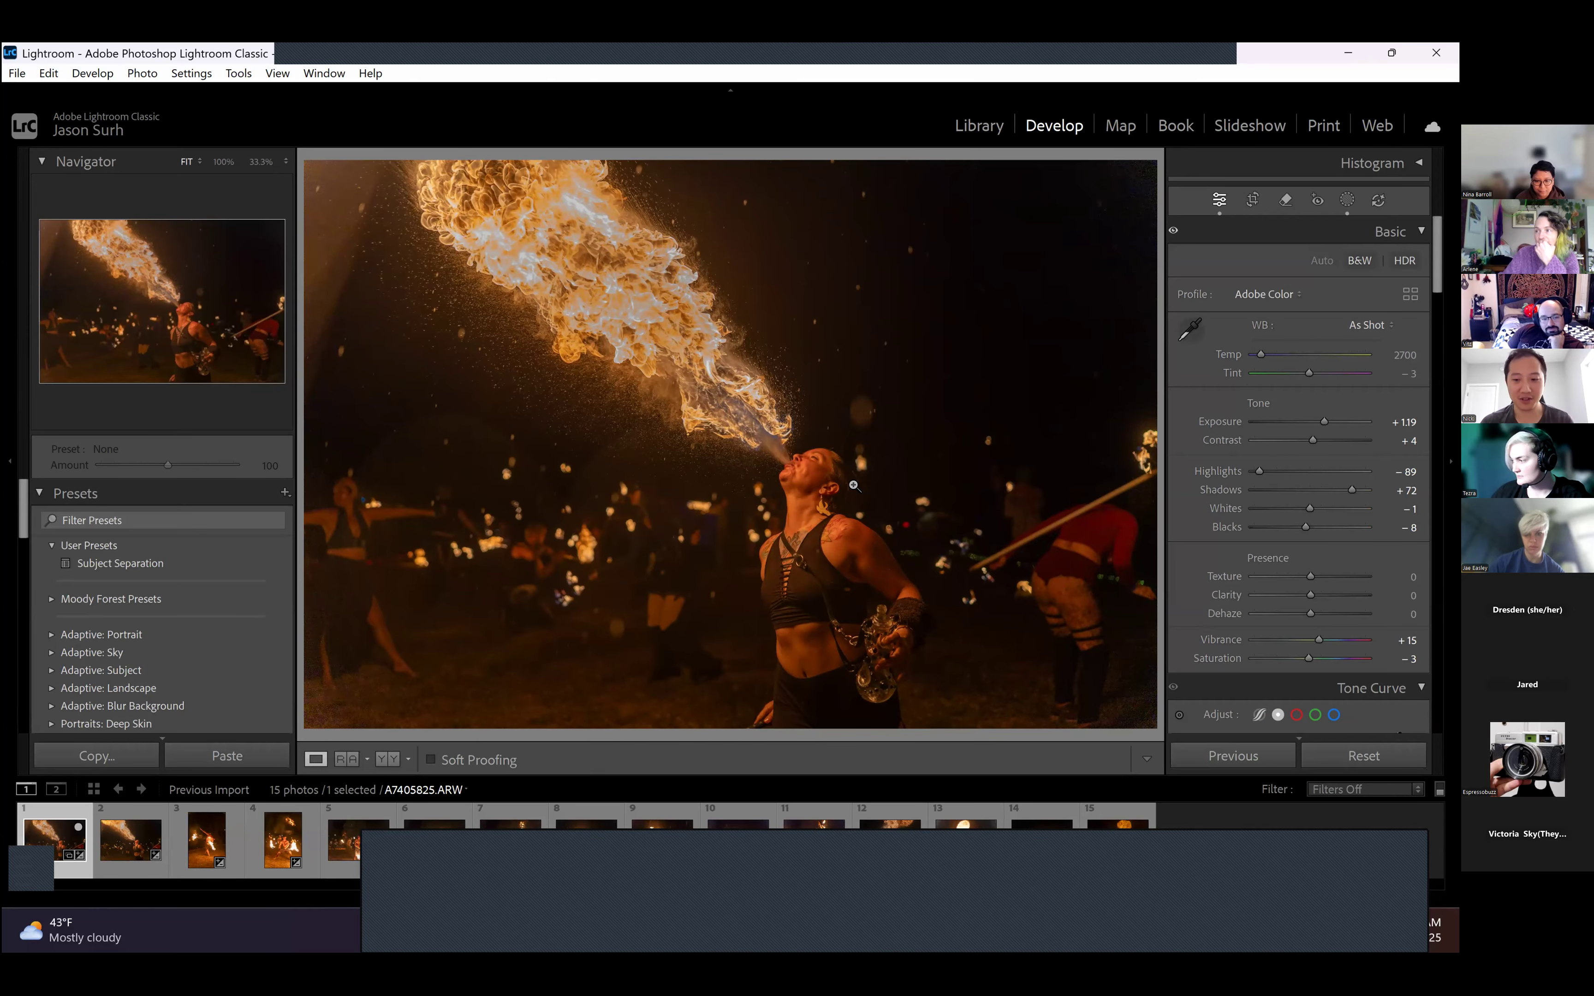
key(backslash)
key(backslash)
key(backslash)
key(backslash)
key(backslash)
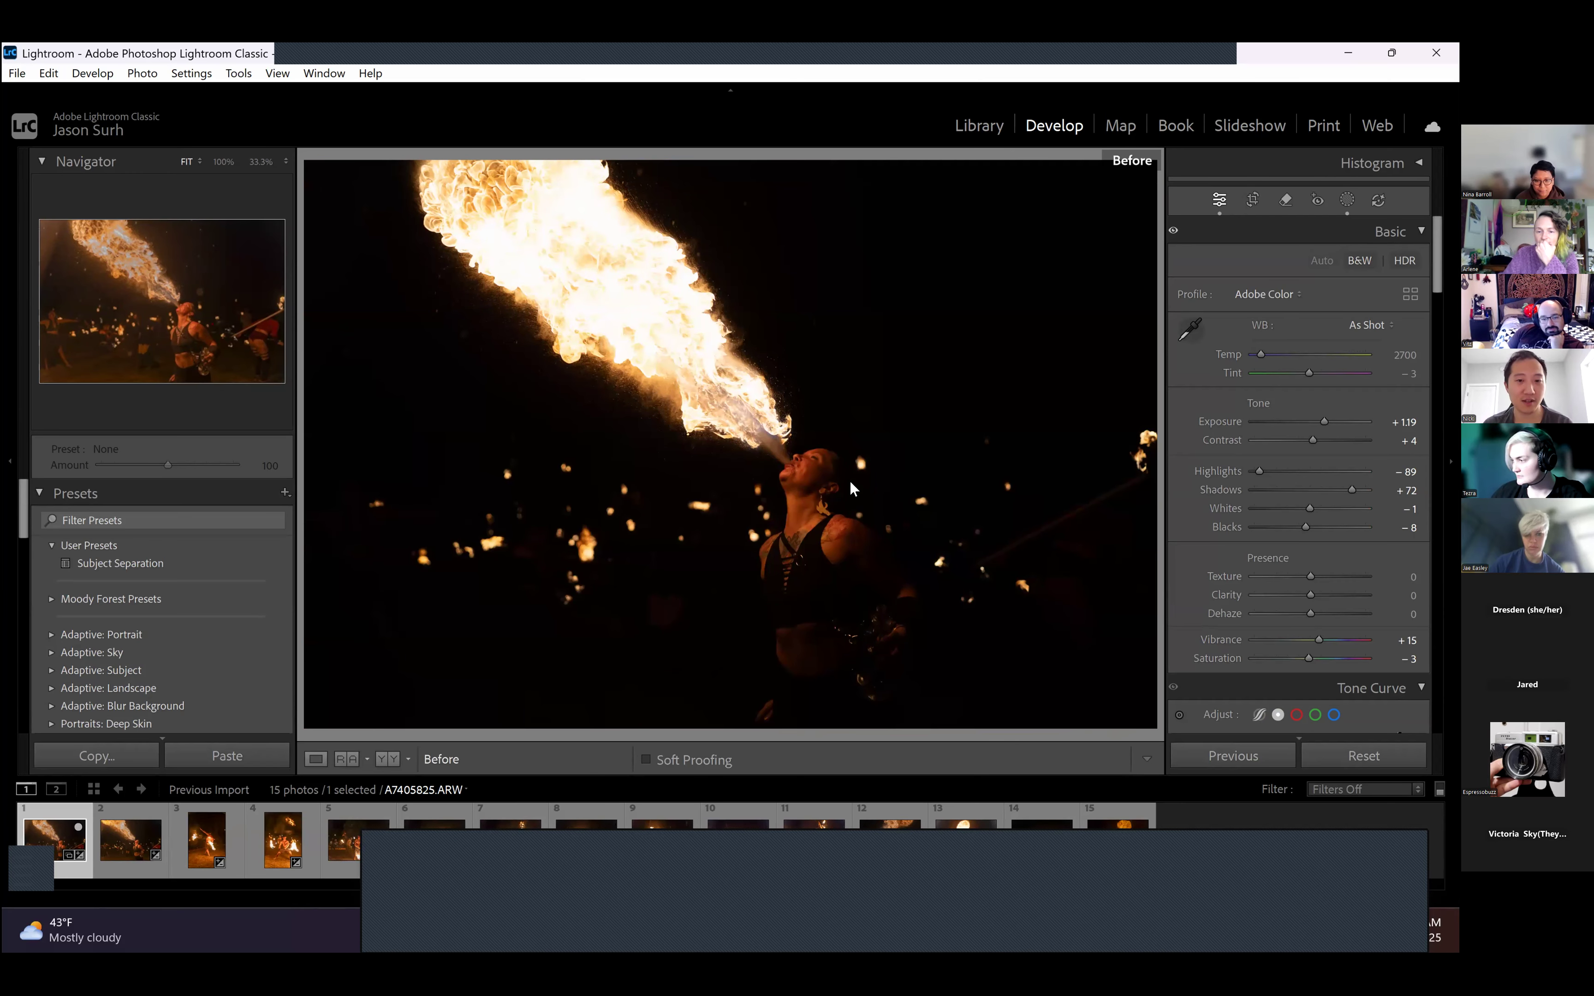
key(backslash)
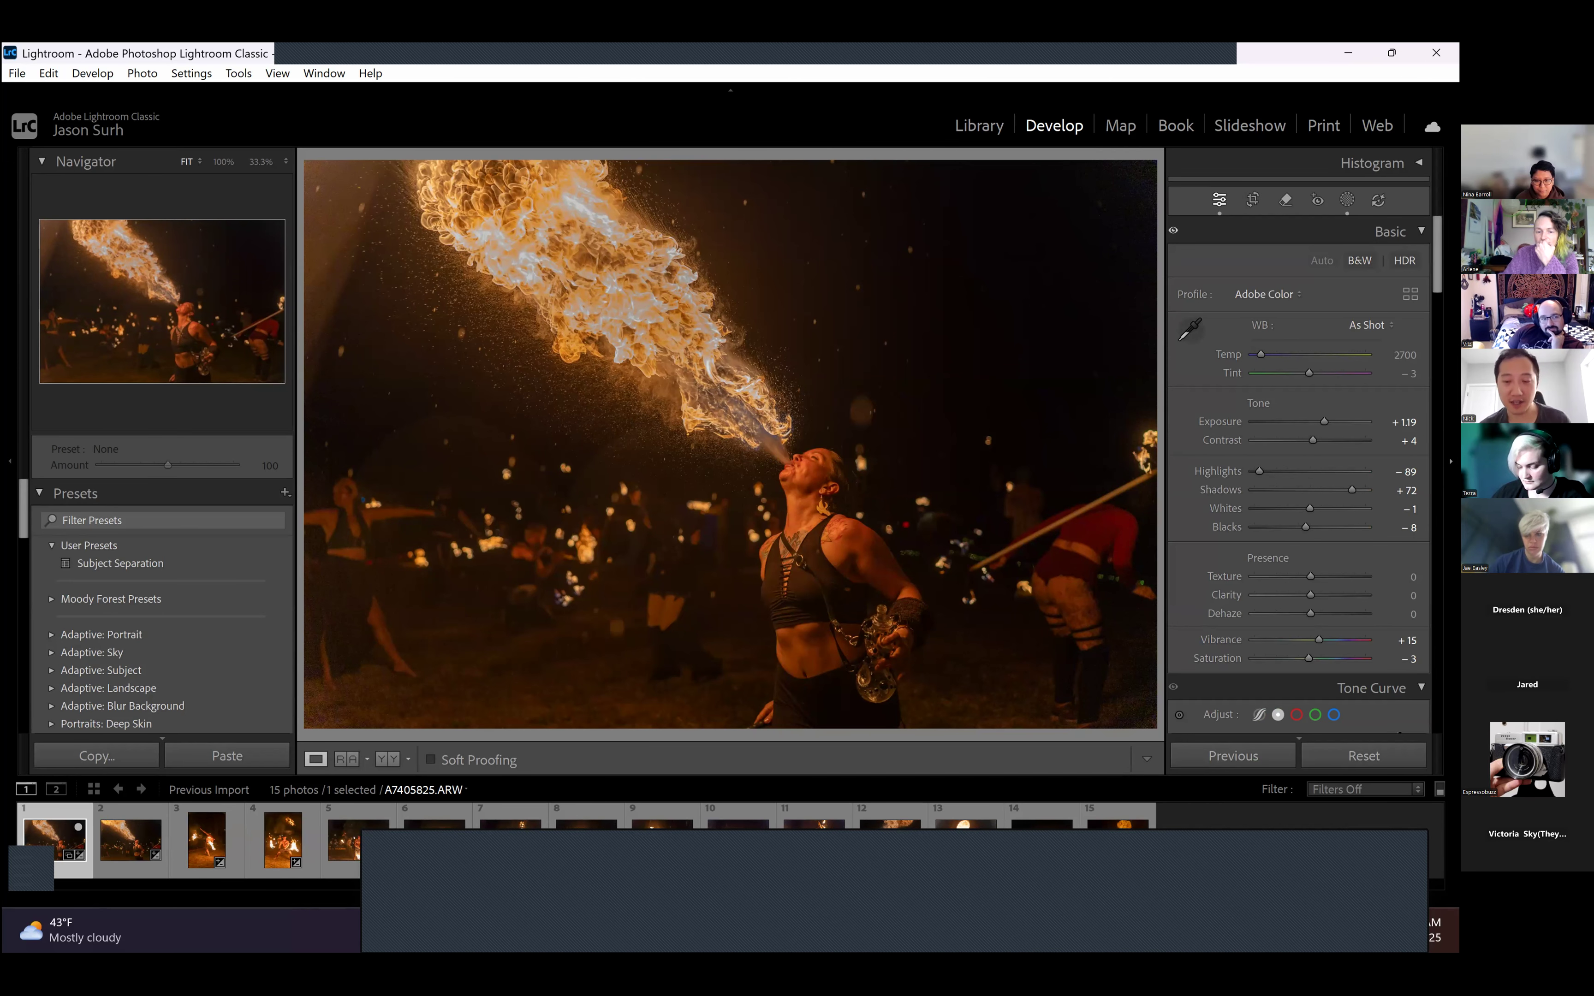
- Set the fire-breather photo's Highlights to −72 and its white balance temperature to 2500, then 2600
double_click(1258, 472)
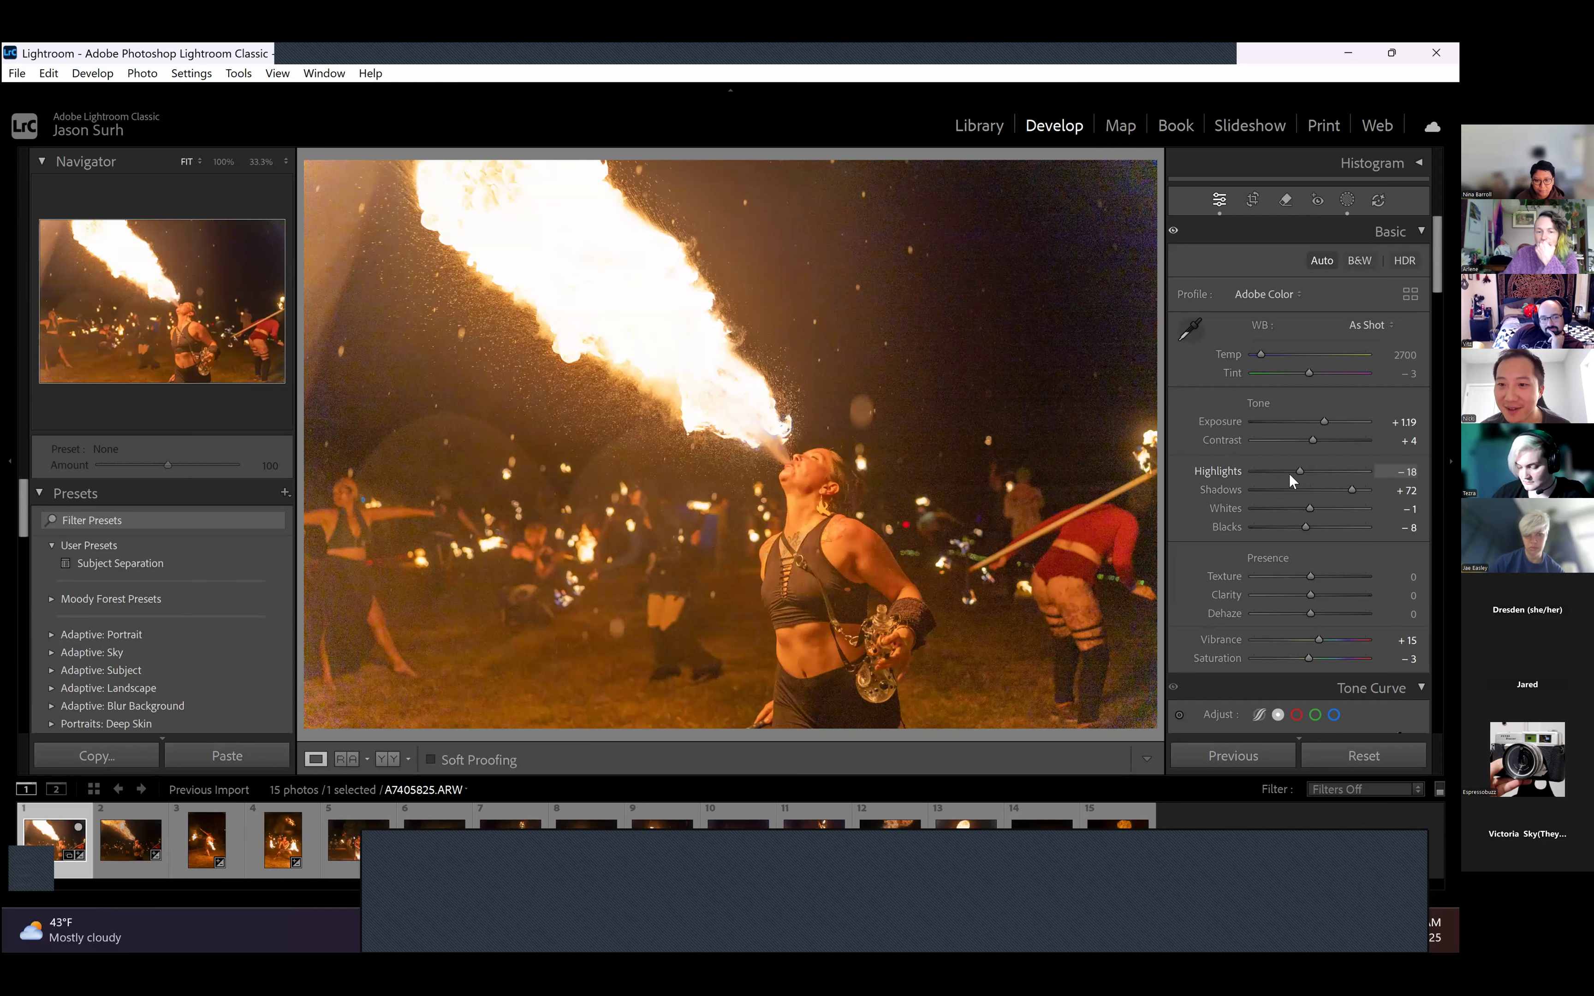
drag(1280, 472, 1268, 470)
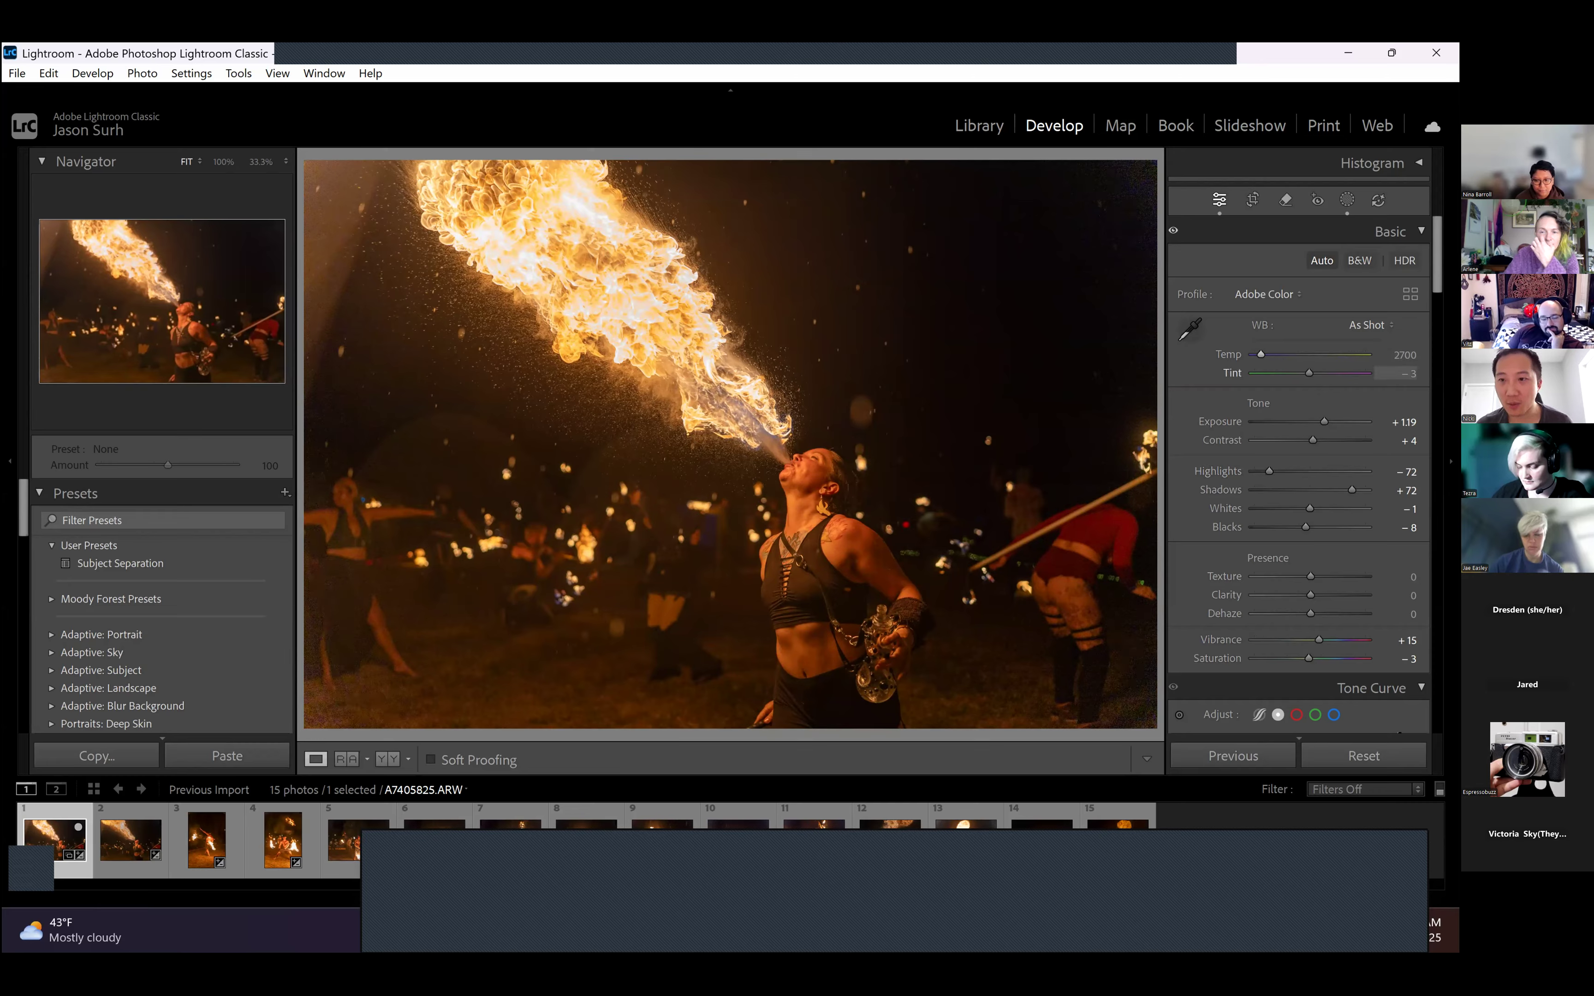
click(1404, 355)
key(Down)
key(Down)
key(Down)
key(Down)
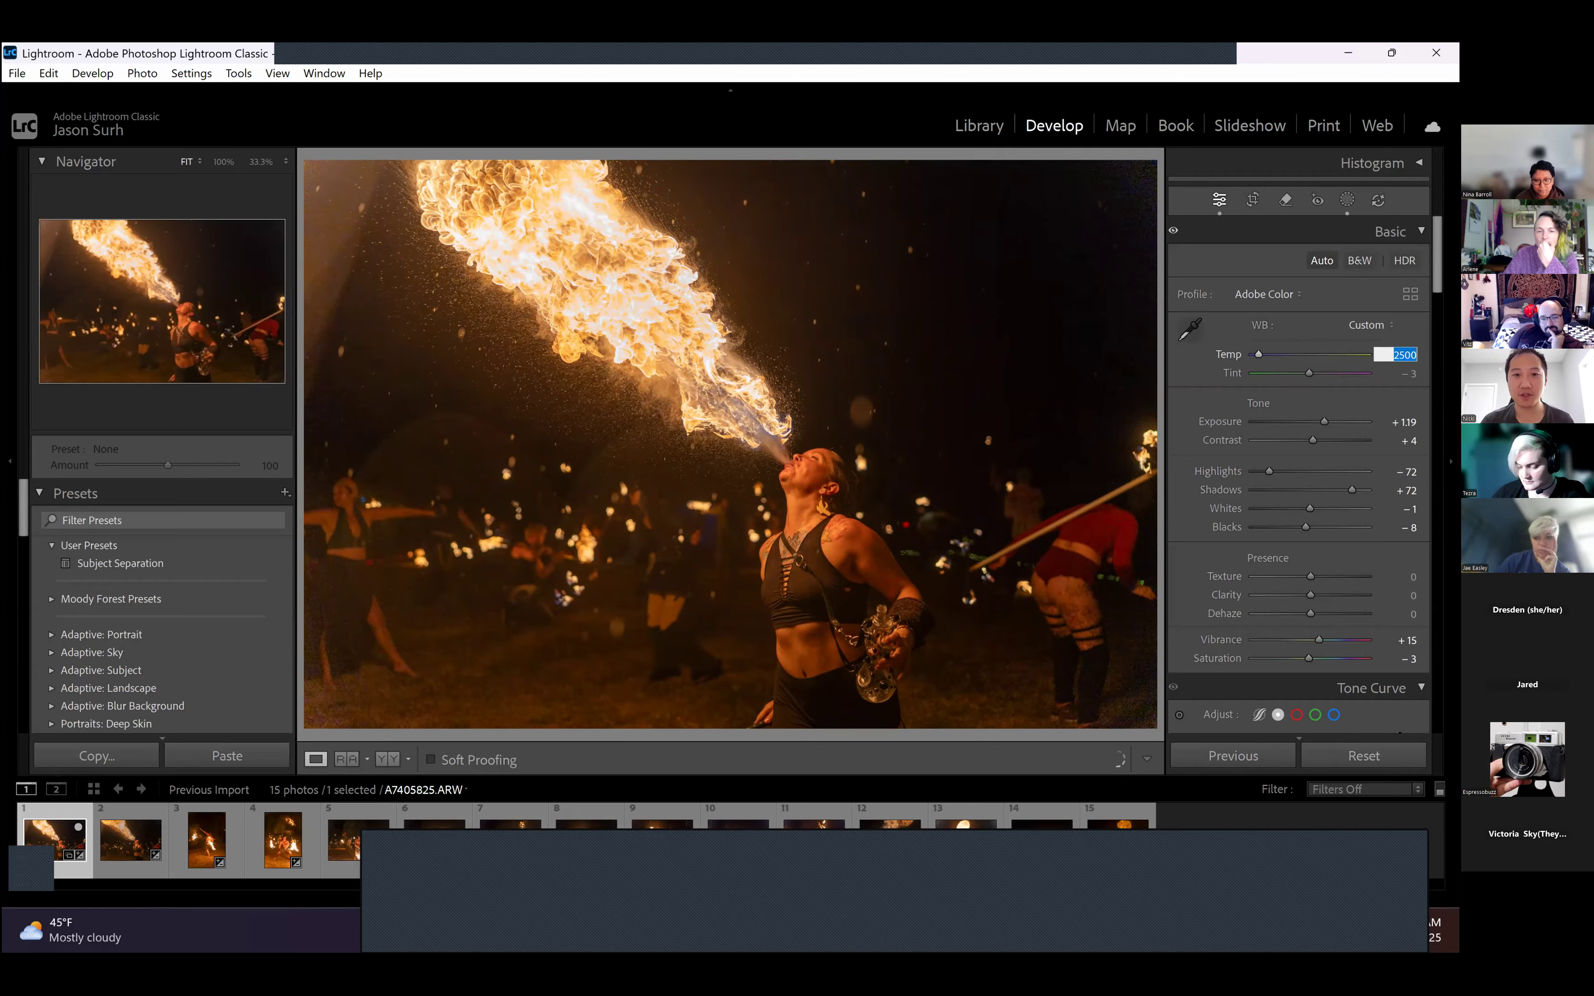
key(Return)
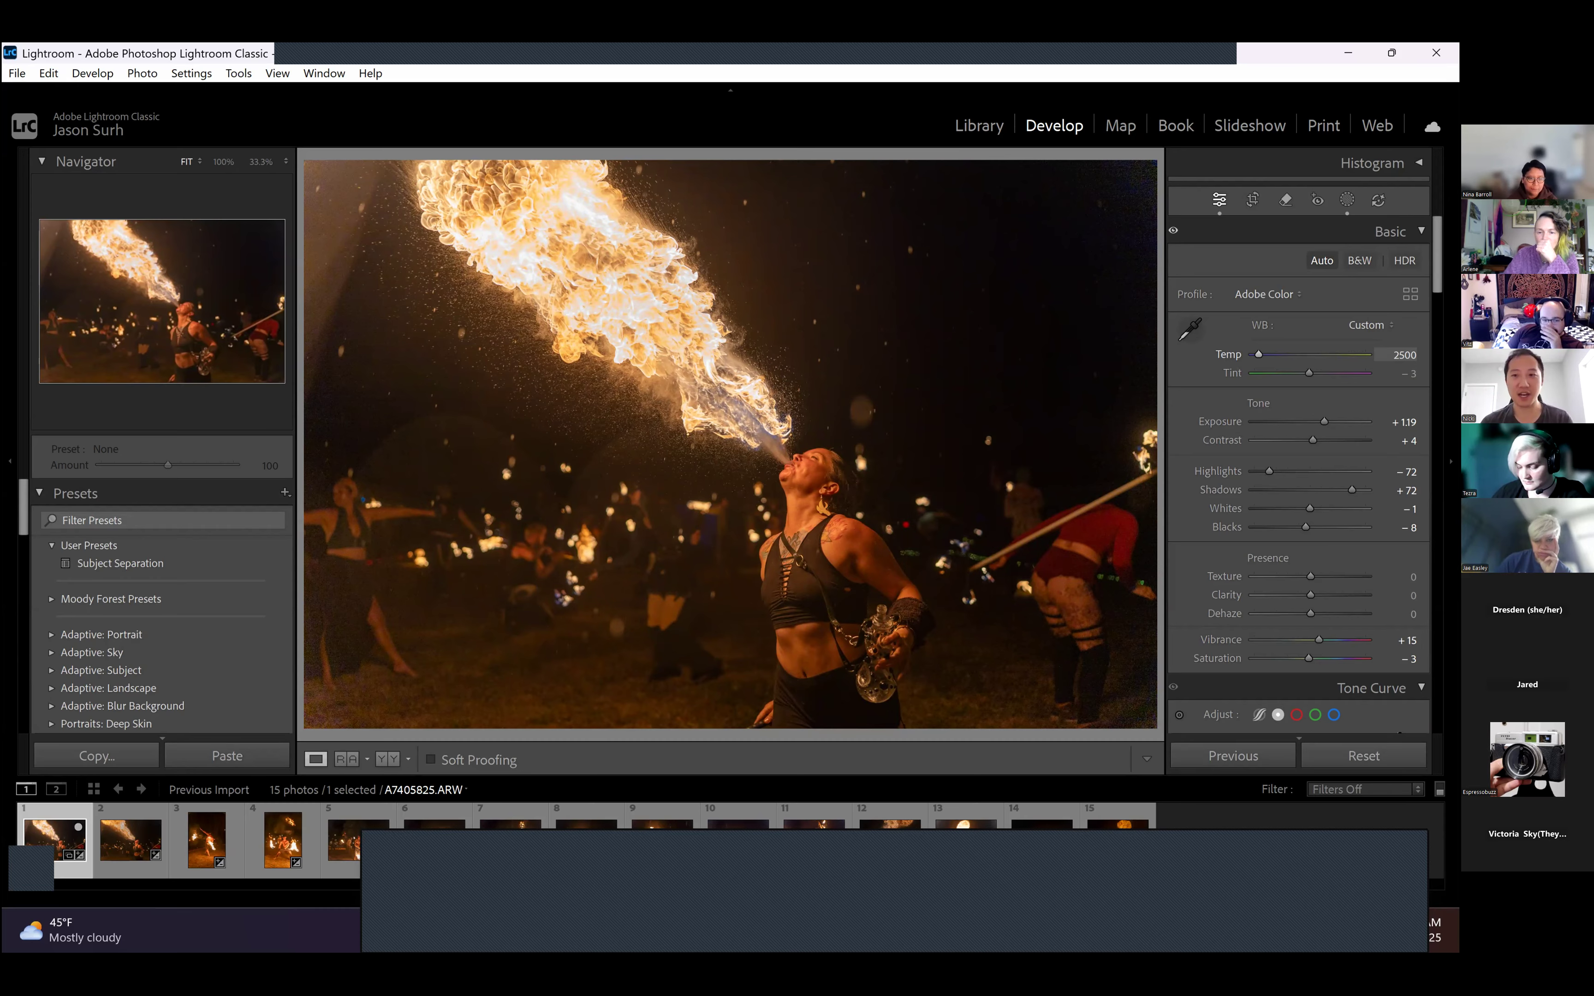
click(1403, 355)
key(Up)
key(Up)
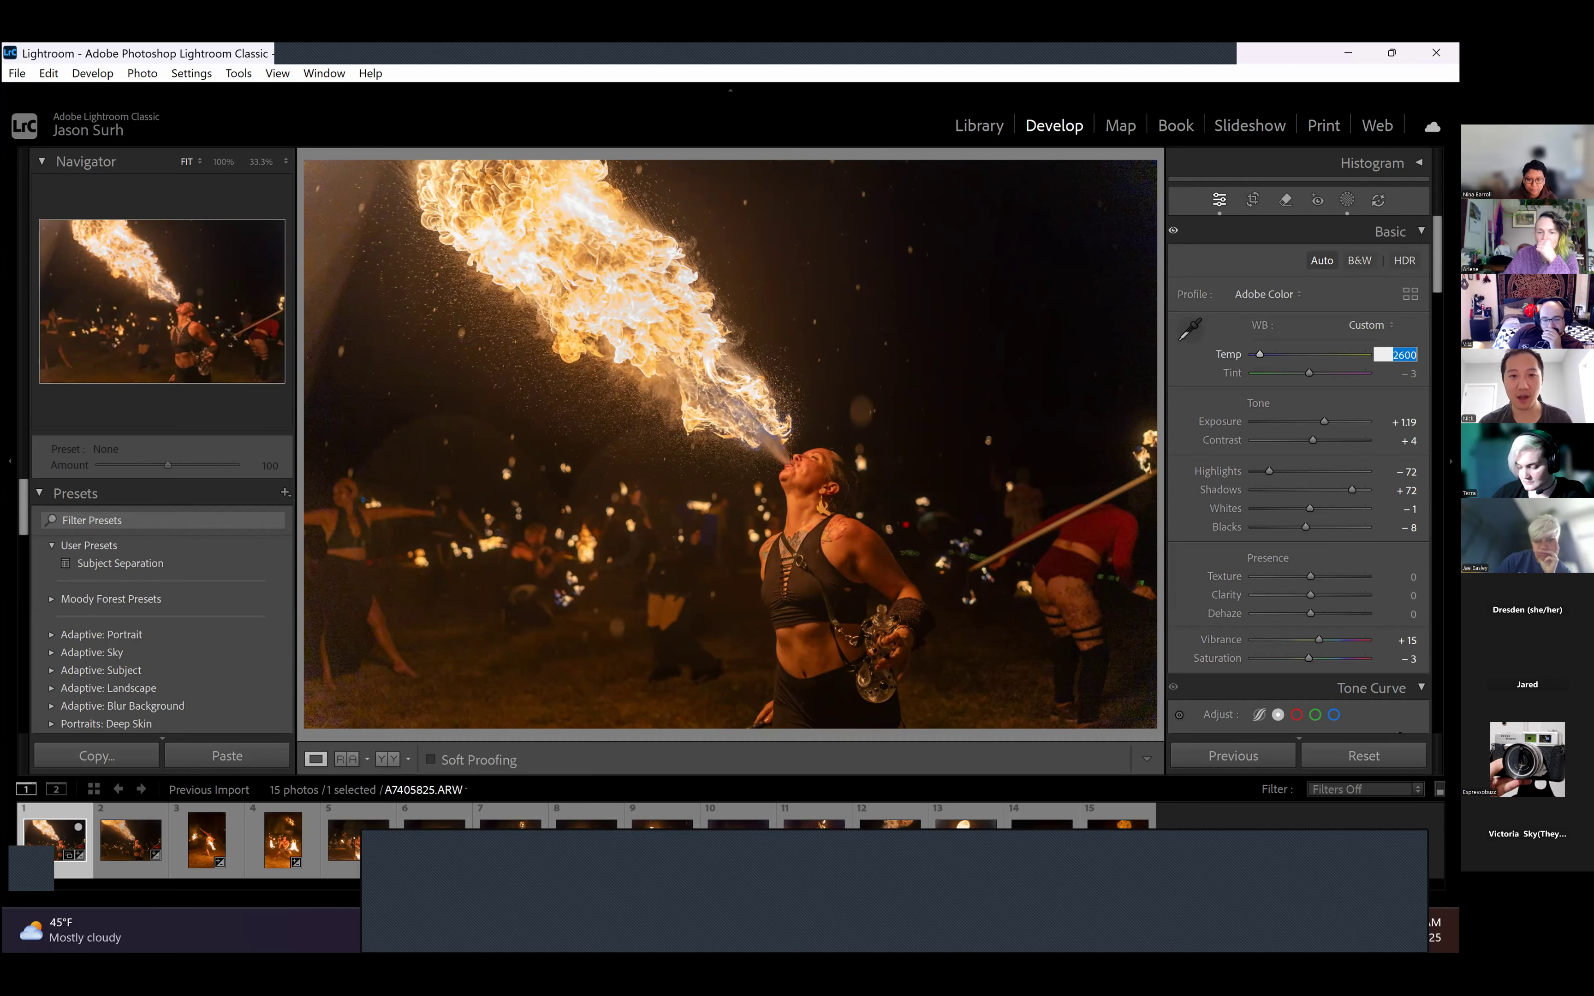
key(Return)
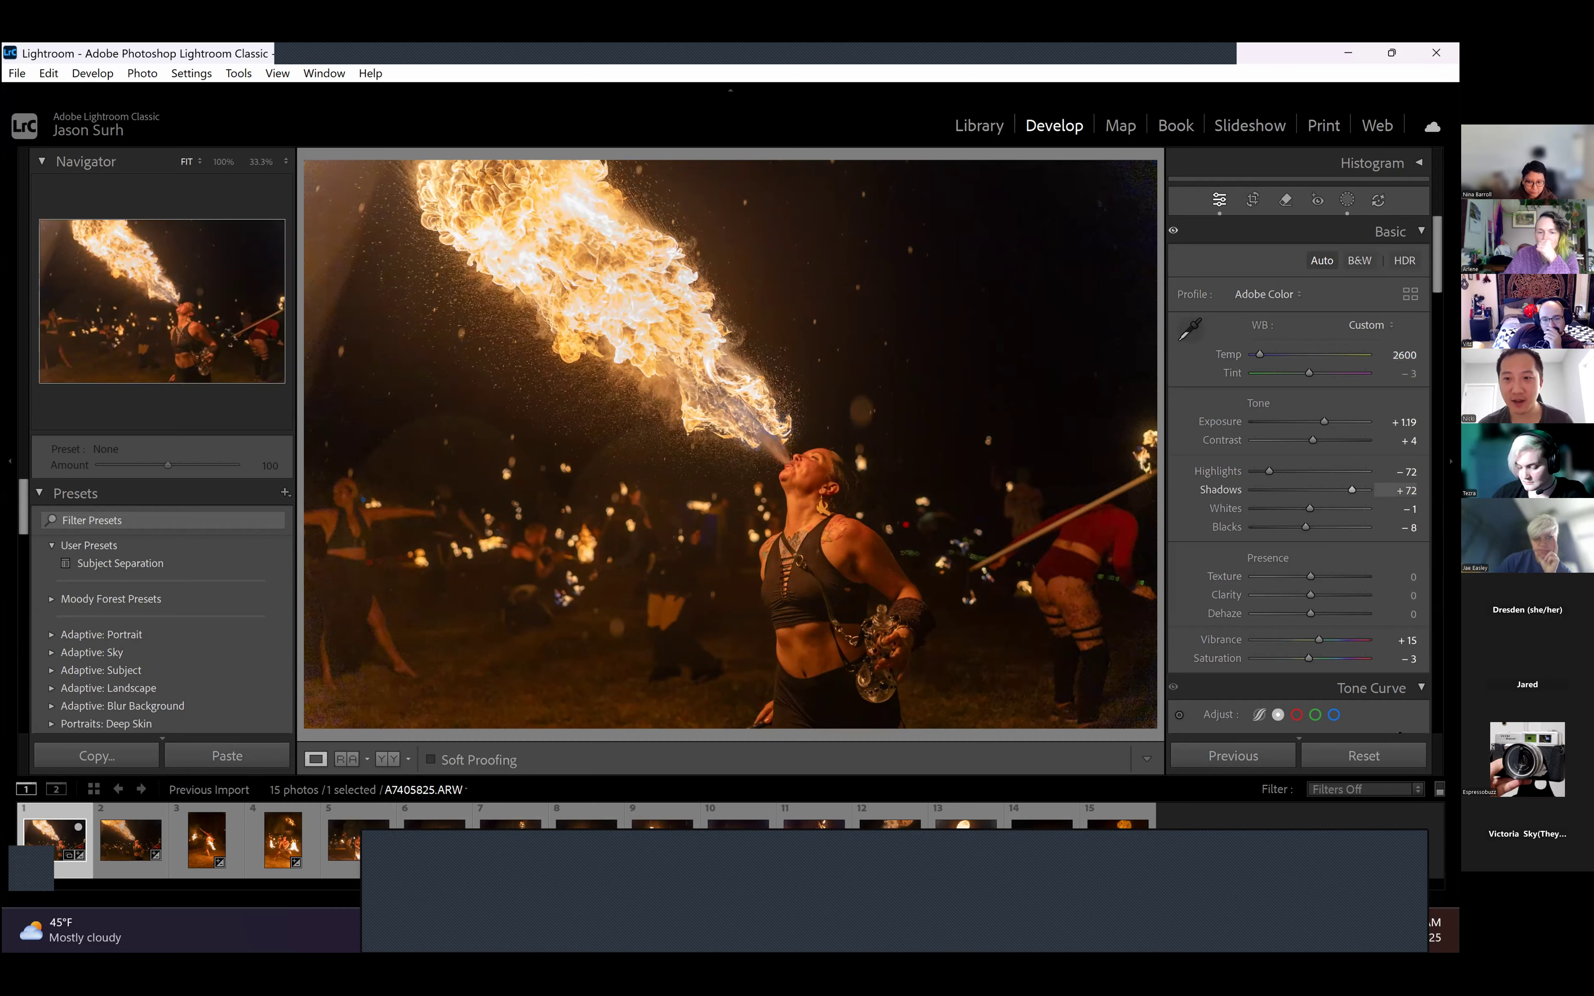
- Set the fire-breather photo's Shadows to +68 and Blacks to −21
drag(1352, 490, 1350, 490)
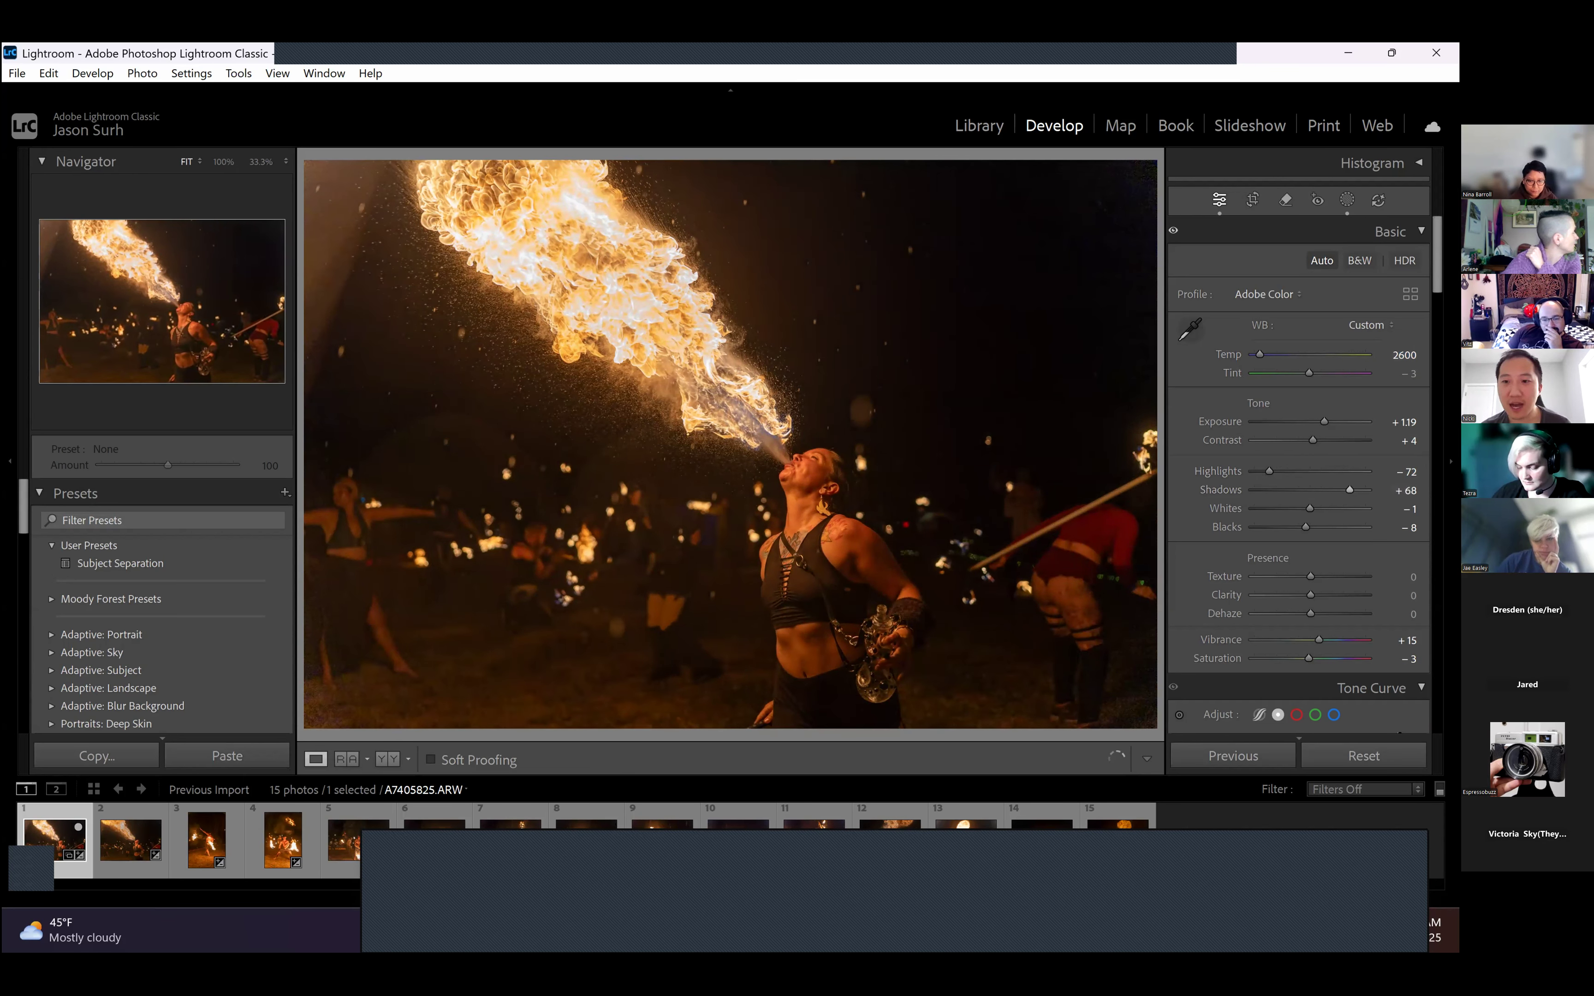
drag(1304, 529, 1298, 528)
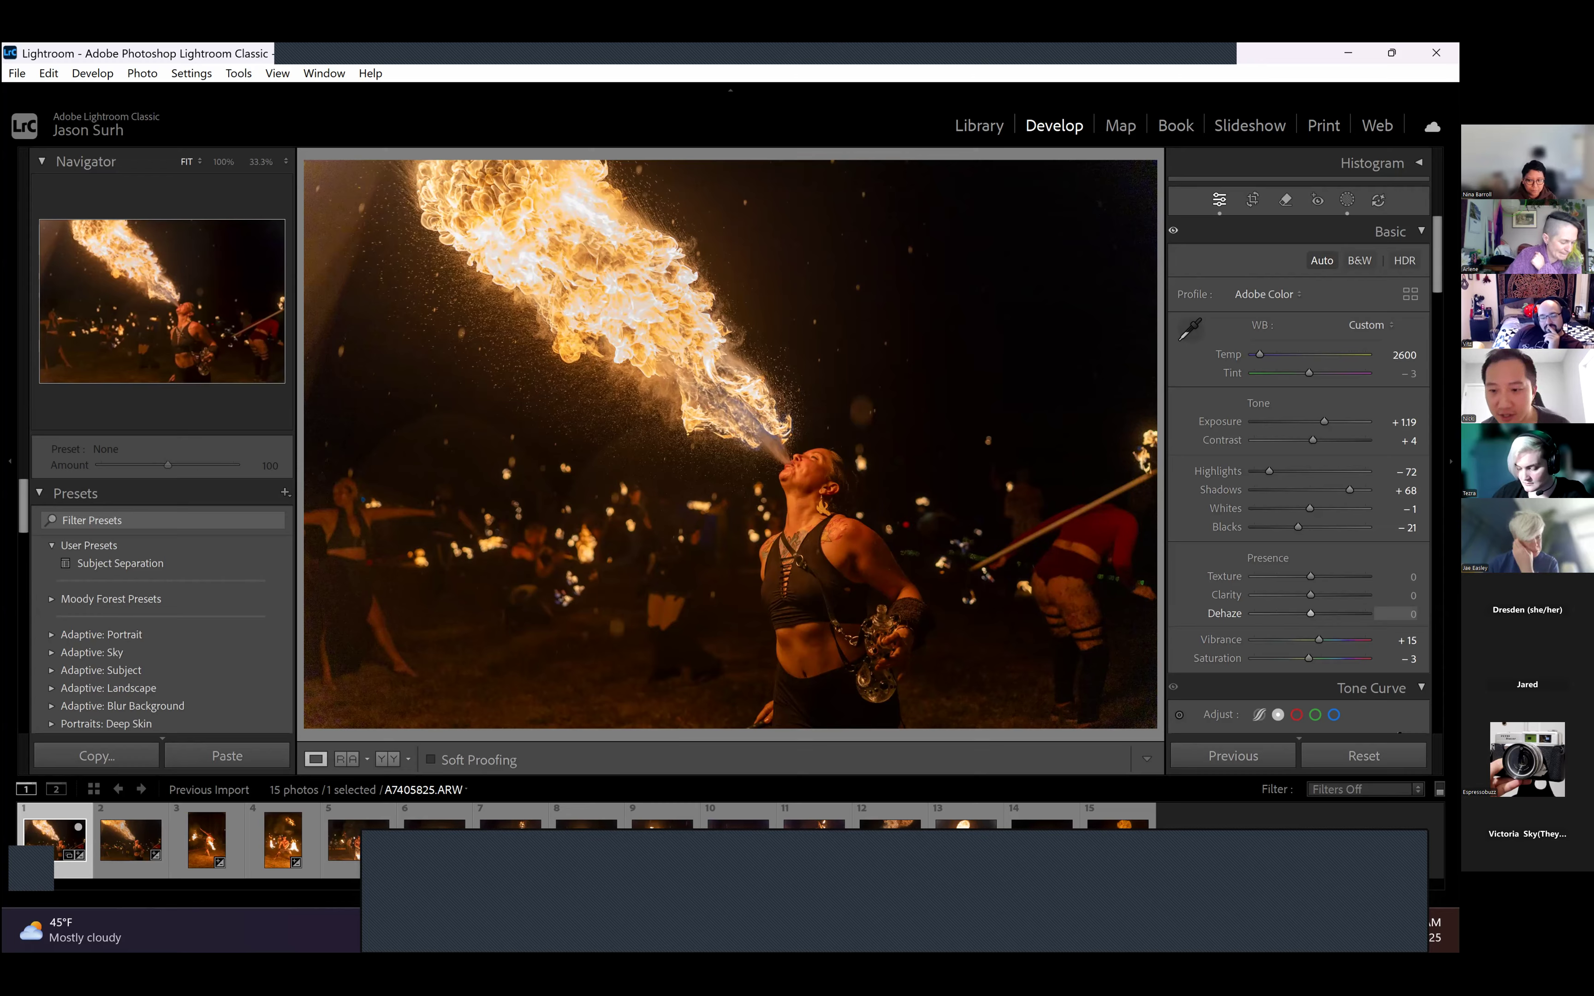
- Try Saturation at +45 on the fire-breather photo and set it to 0, then raise Dehaze to +45
mouse_move(1309, 659)
mouse_down()
mouse_move(1352, 659)
mouse_move(1278, 661)
mouse_move(1335, 659)
mouse_up()
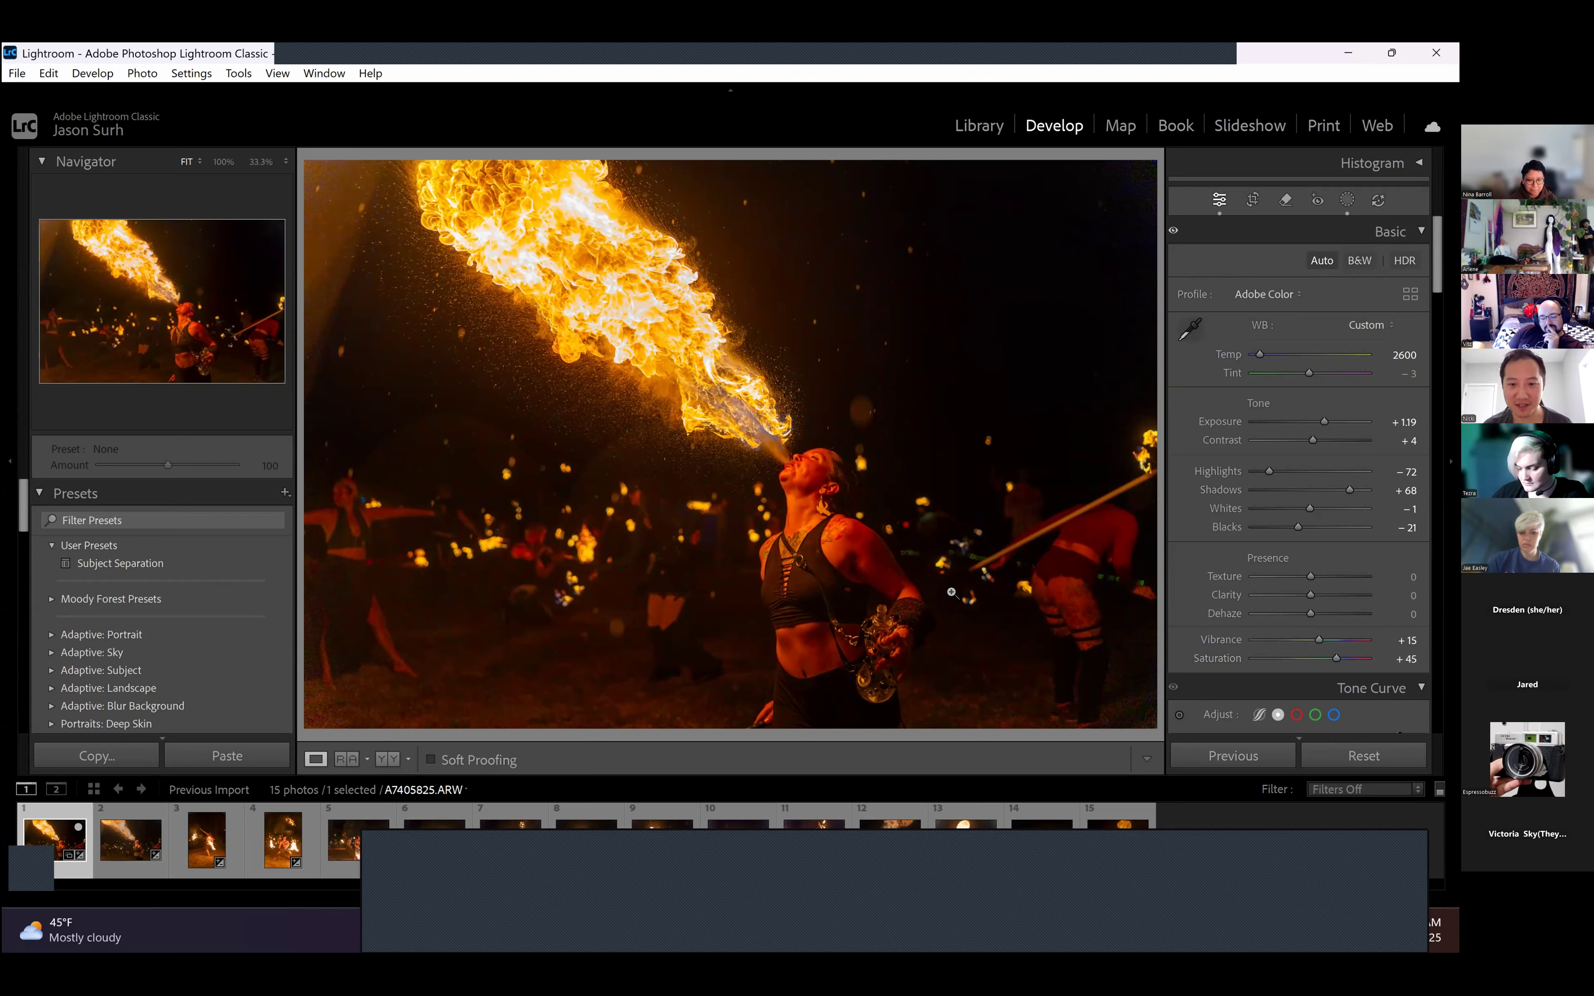
click(1406, 659)
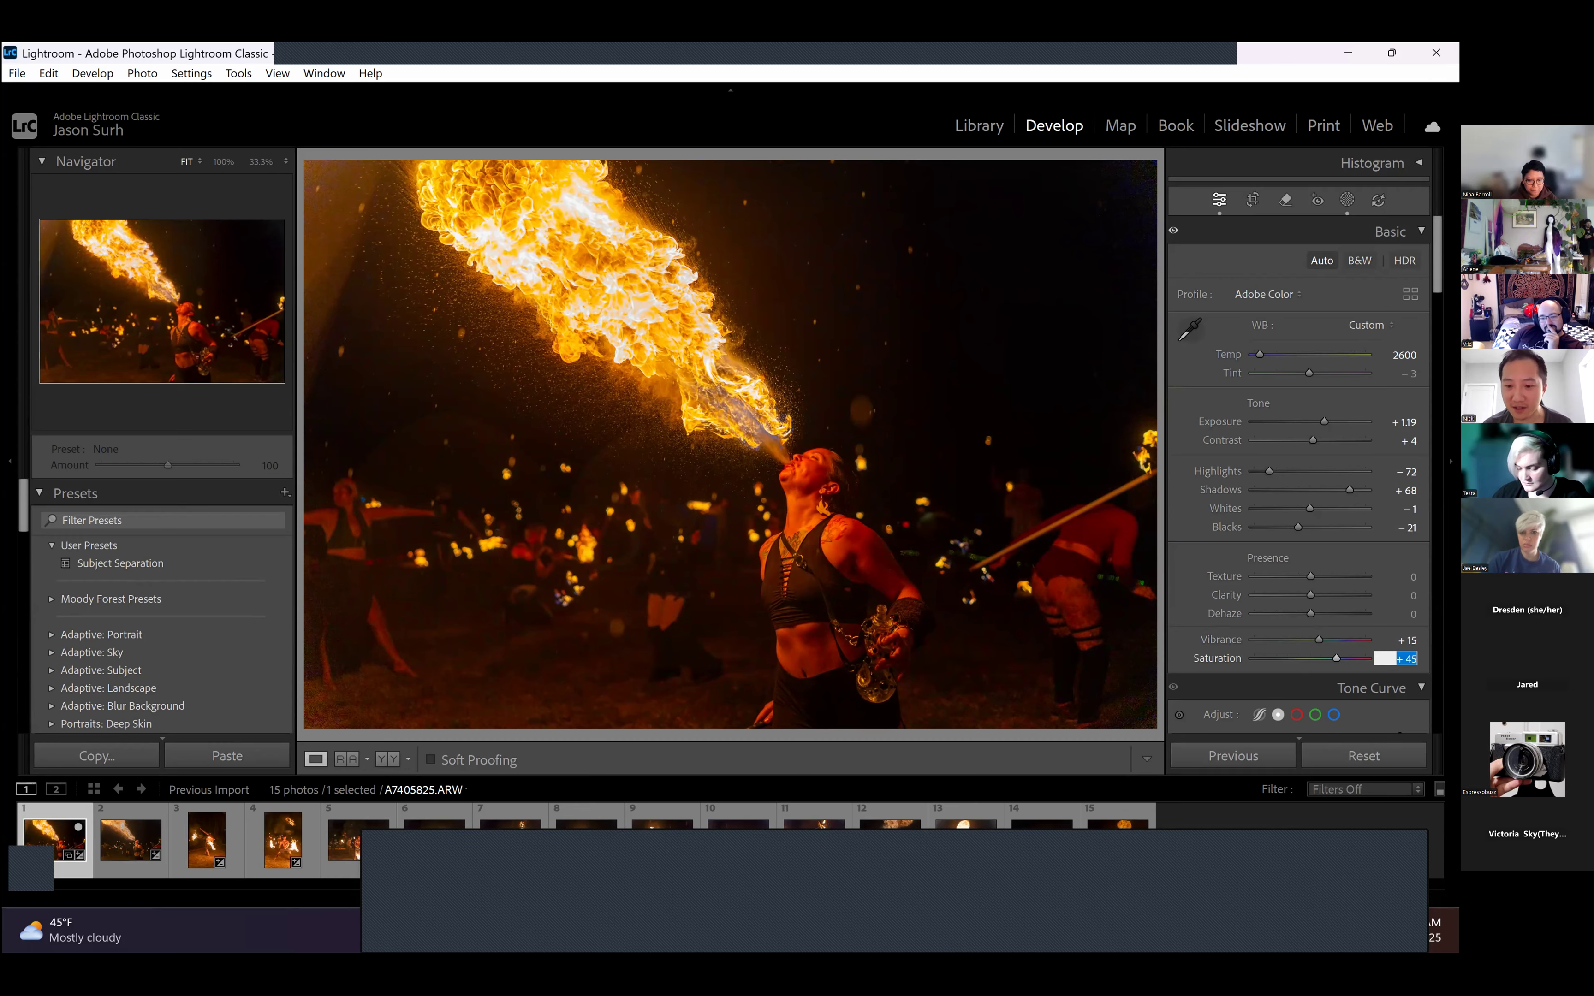
text(0)
key(Return)
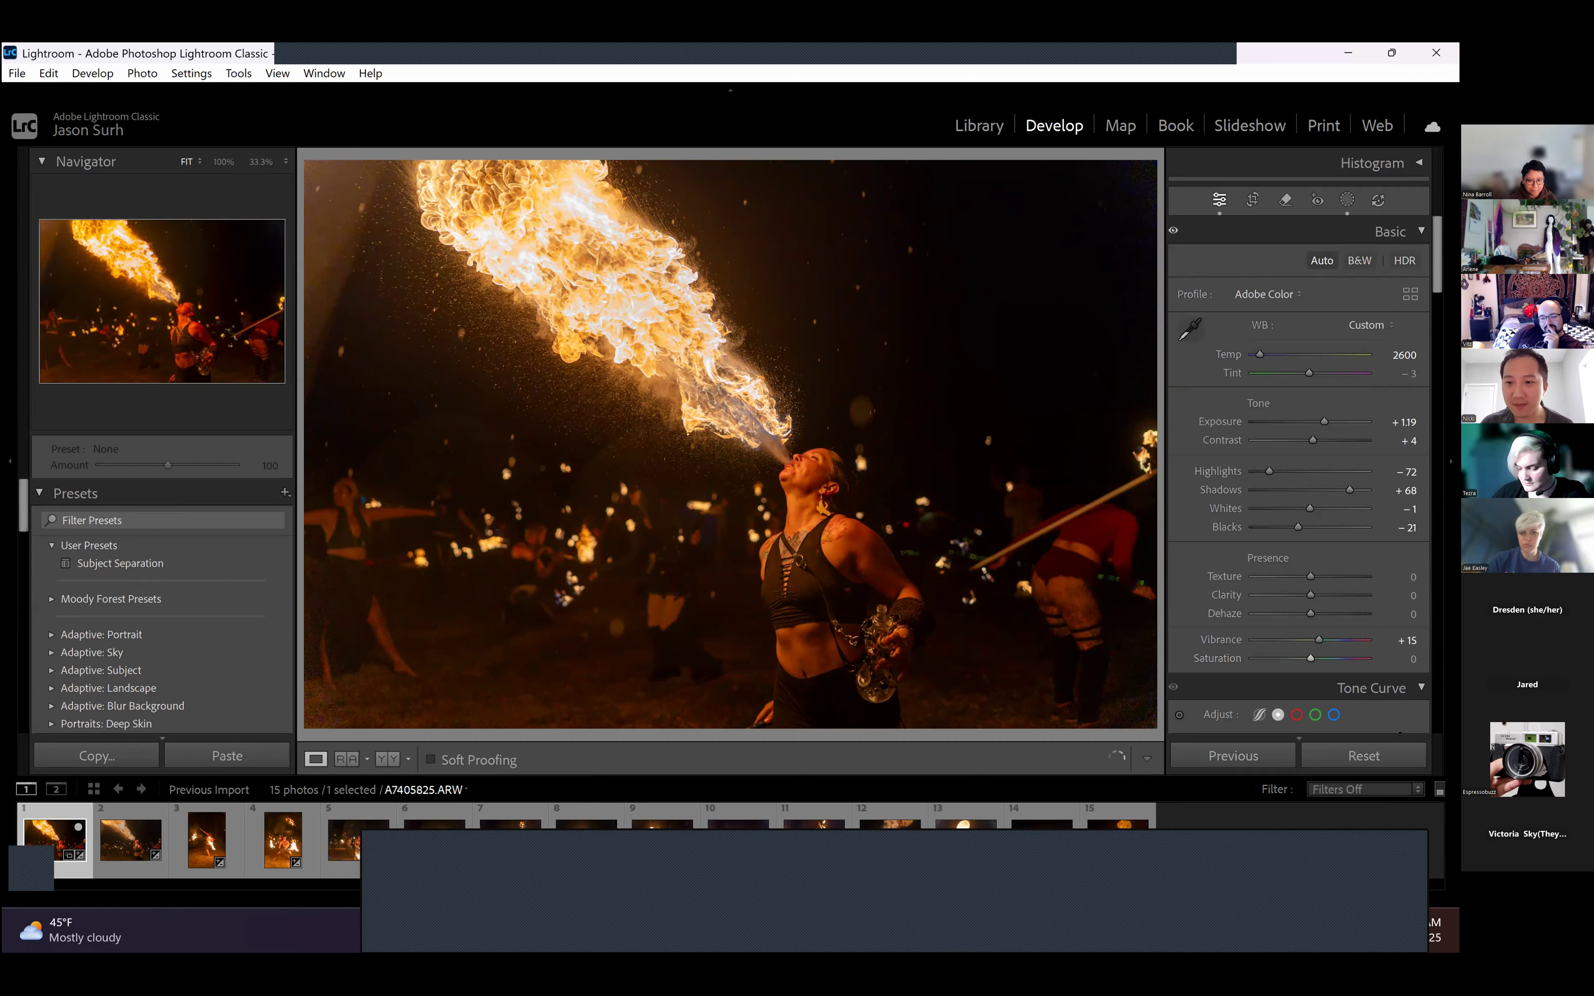
drag(1310, 614, 1320, 614)
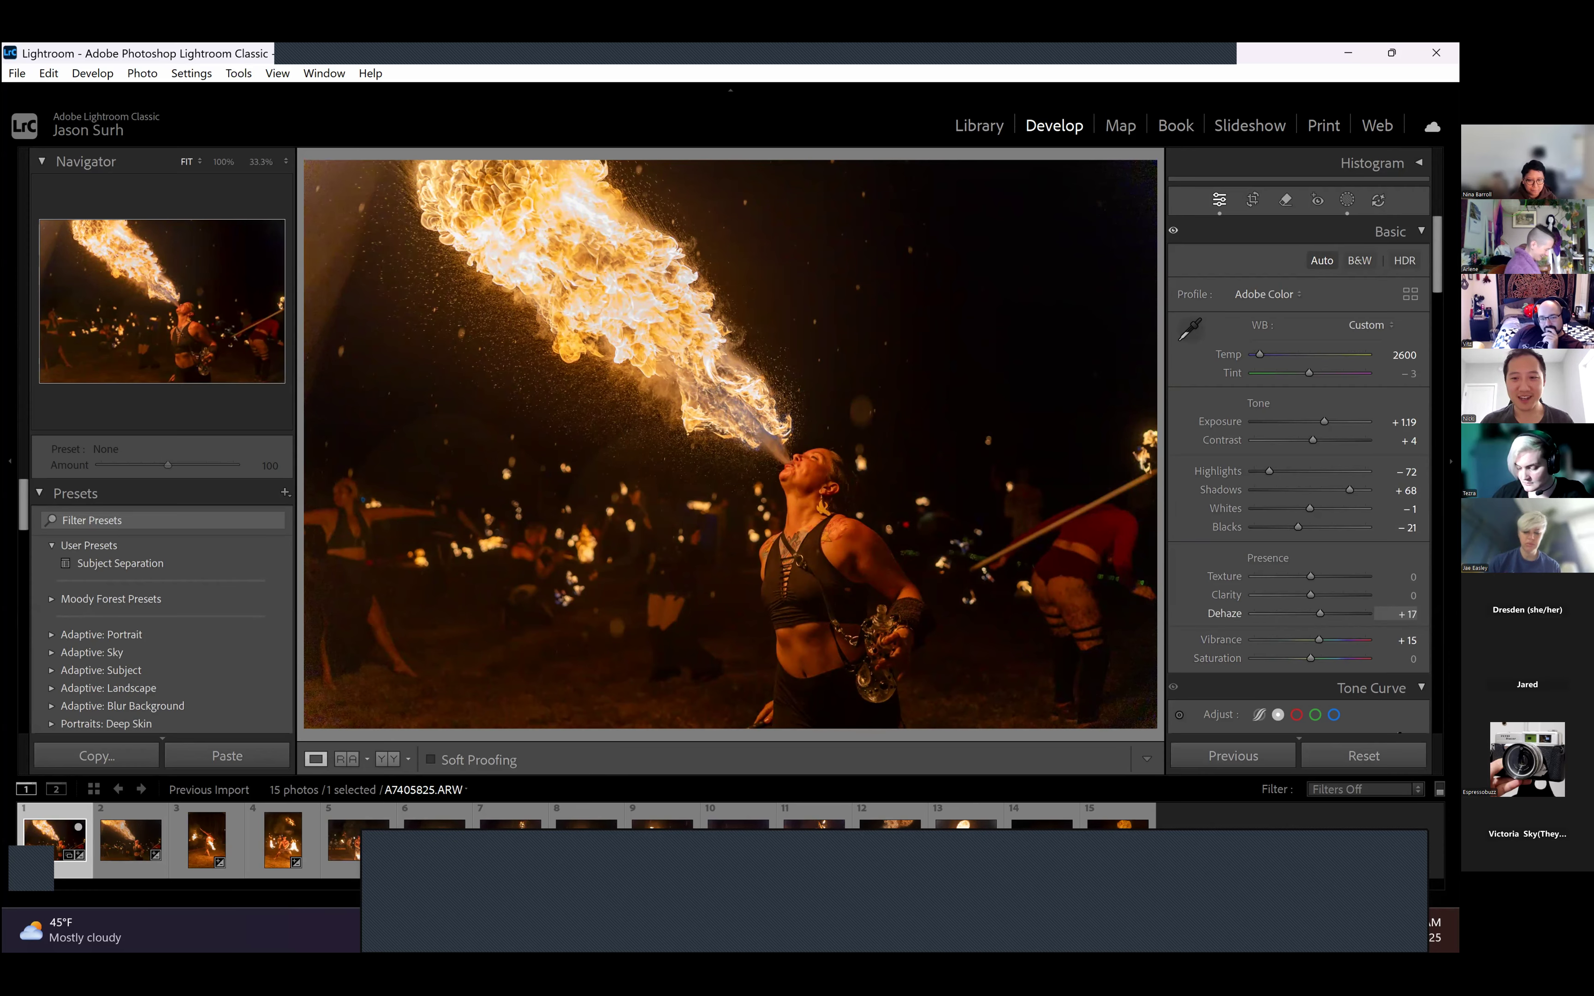
drag(1320, 614, 1335, 614)
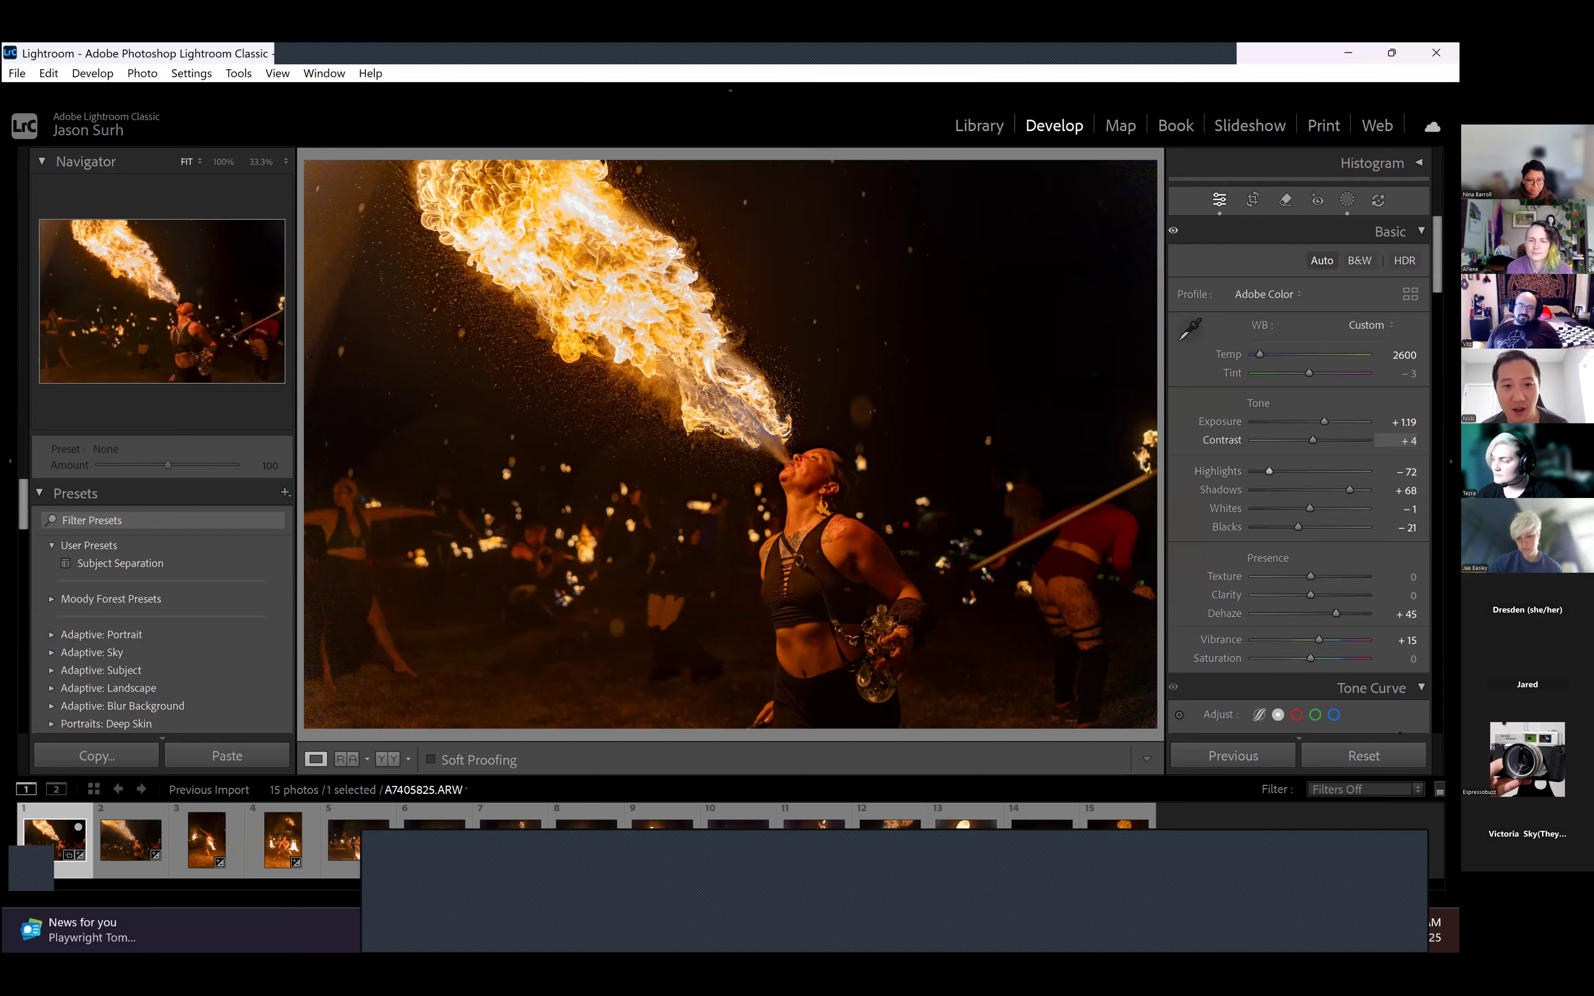
- Set Texture to +12, and try Clarity at +100 before setting it to +16
scroll(1297, 440, down, 8)
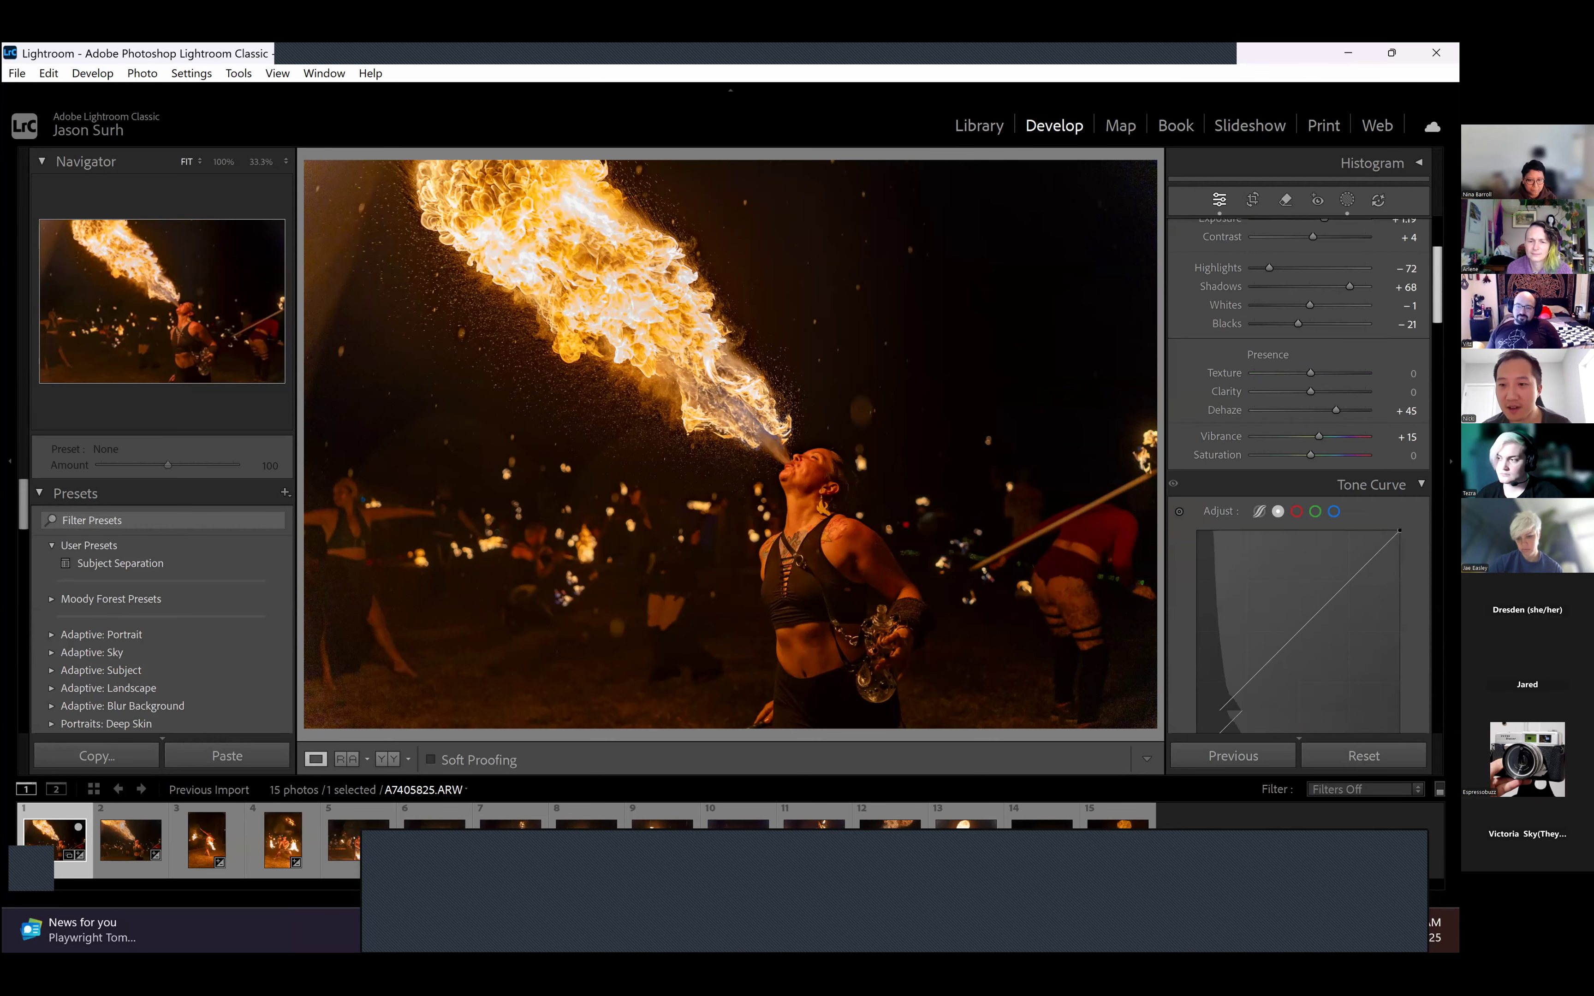
scroll(1297, 440, down, 1)
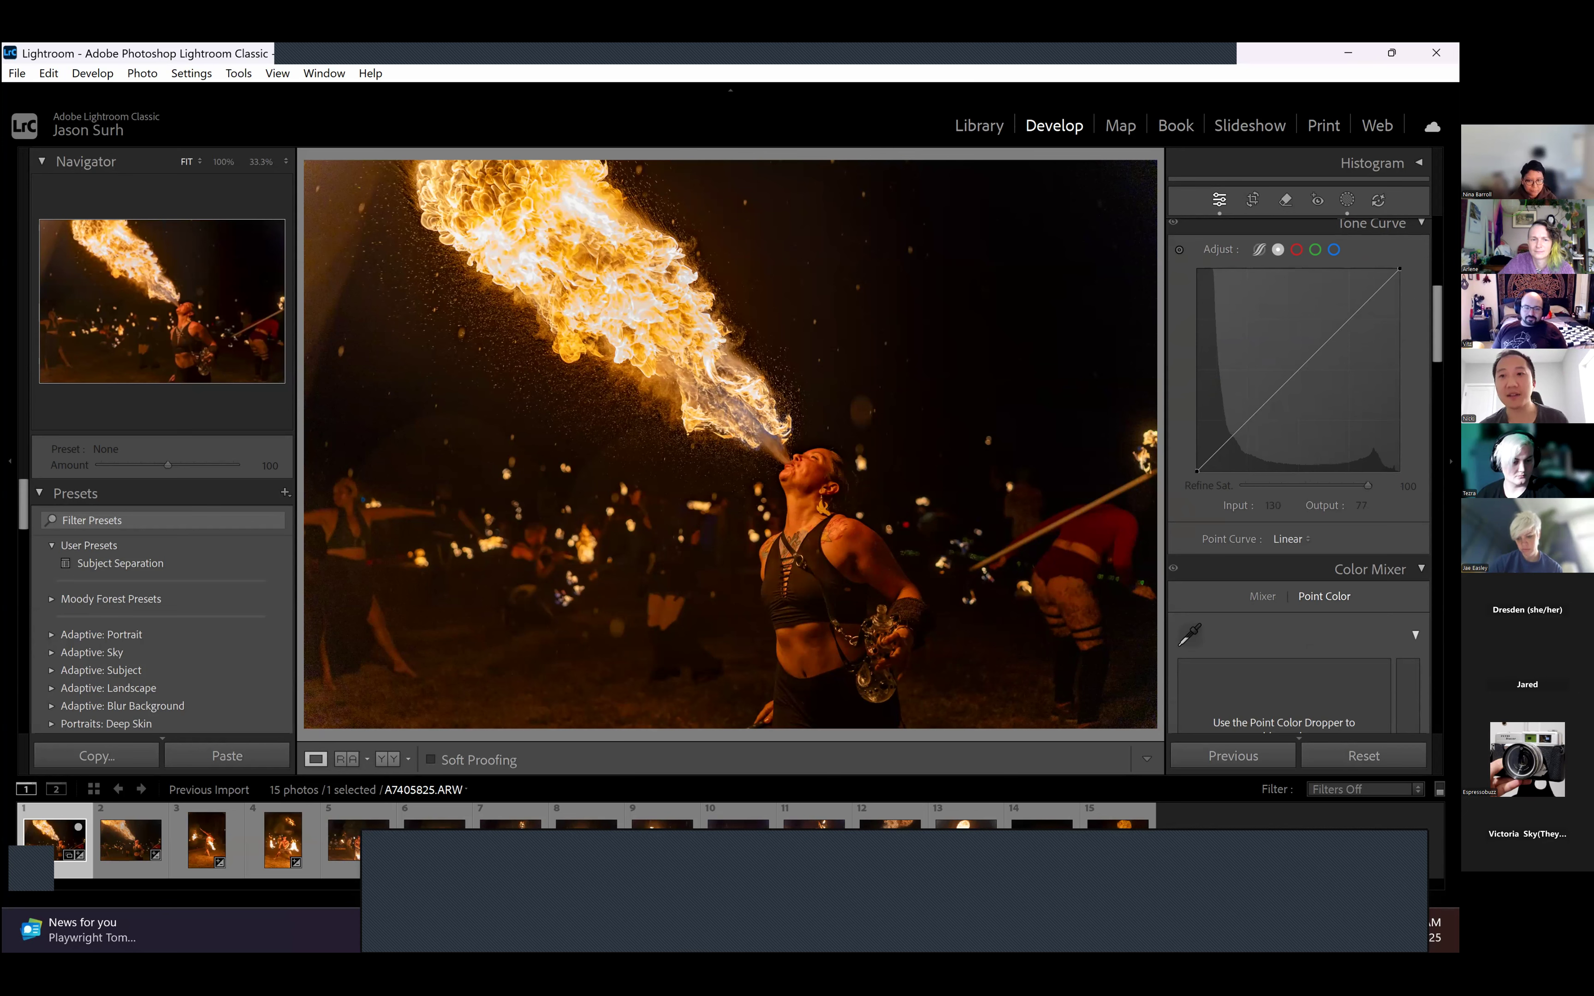
scroll(1433, 323, up, 1)
scroll(1297, 461, up, 5)
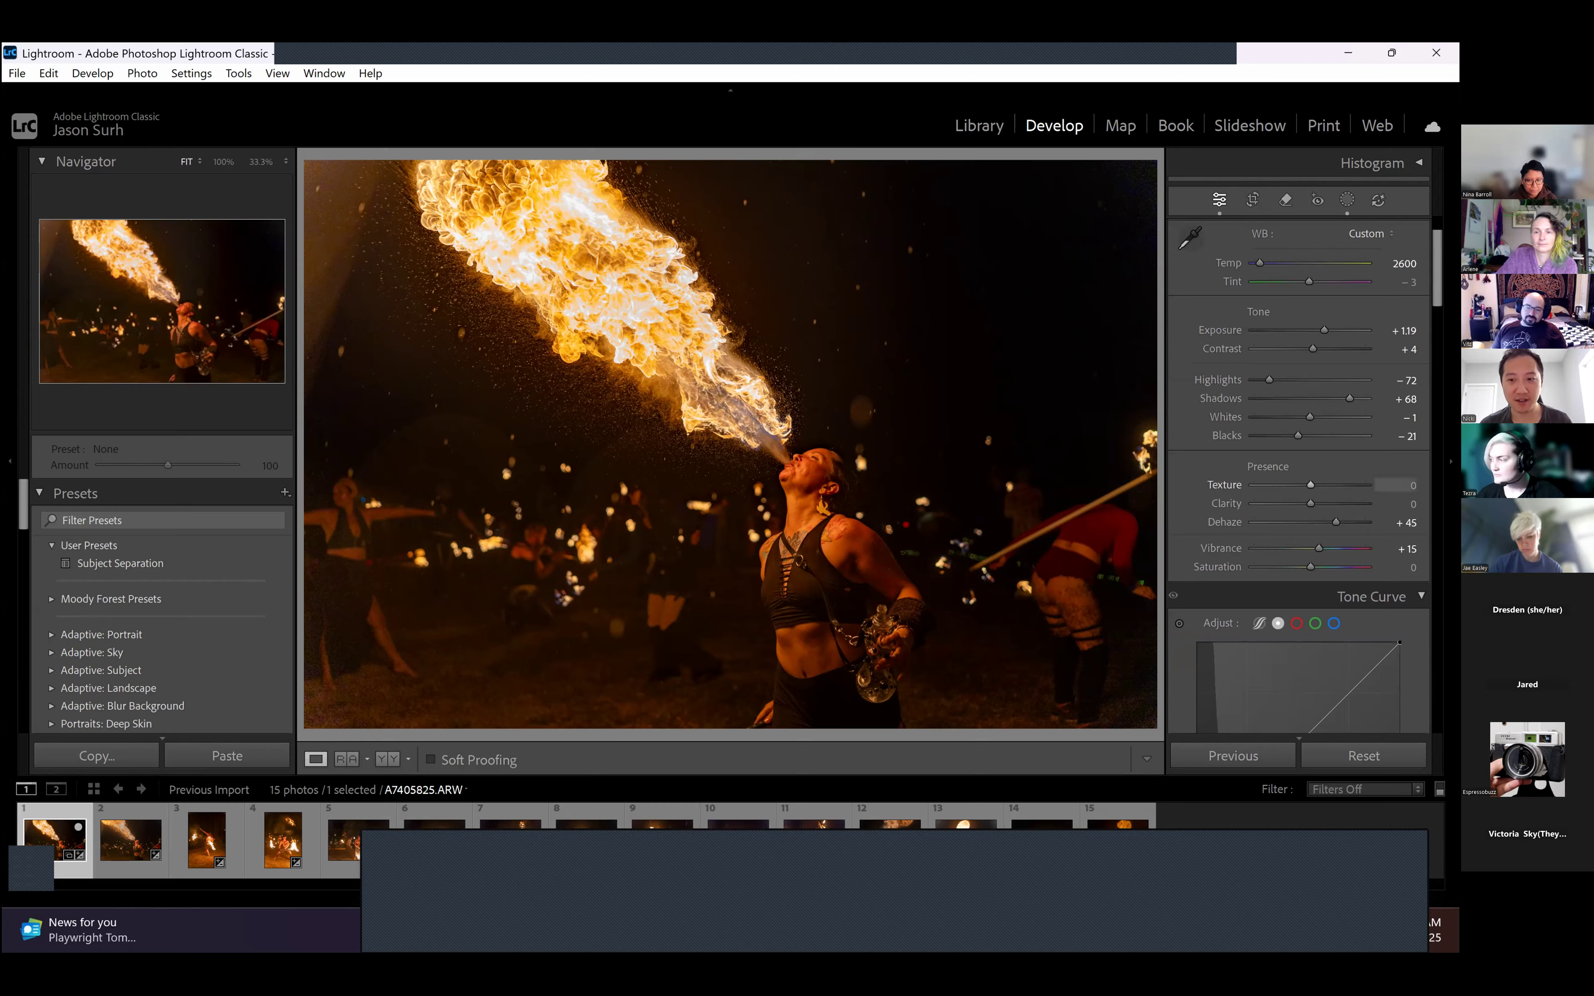
drag(1309, 484, 1317, 484)
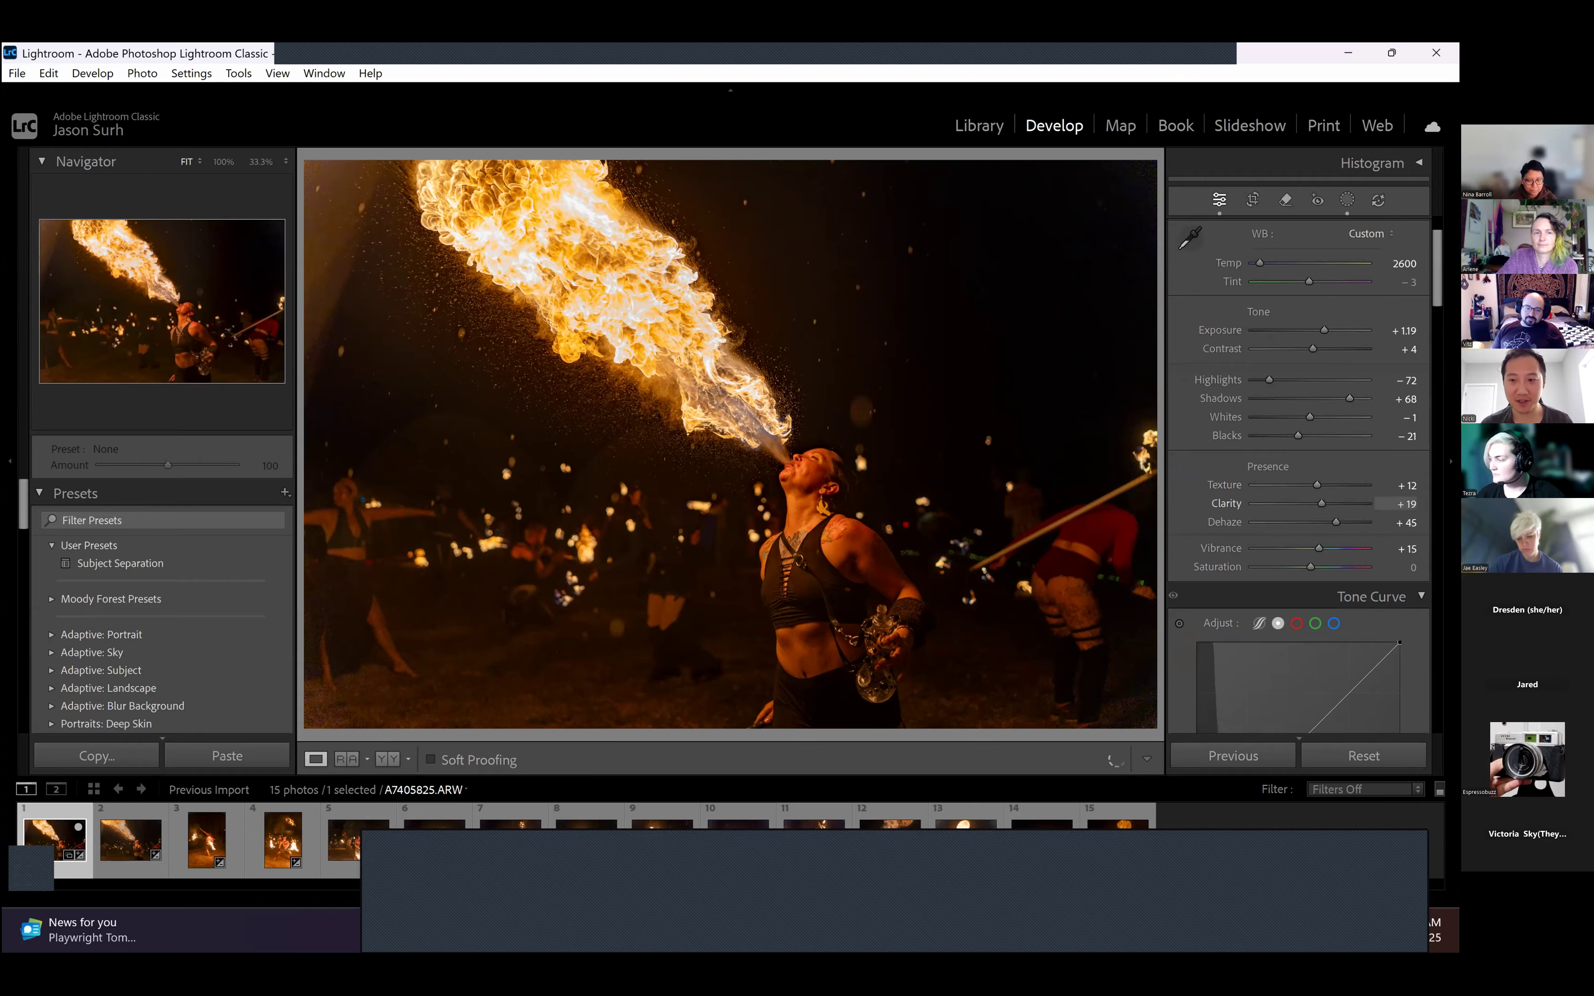
drag(1322, 504, 1368, 504)
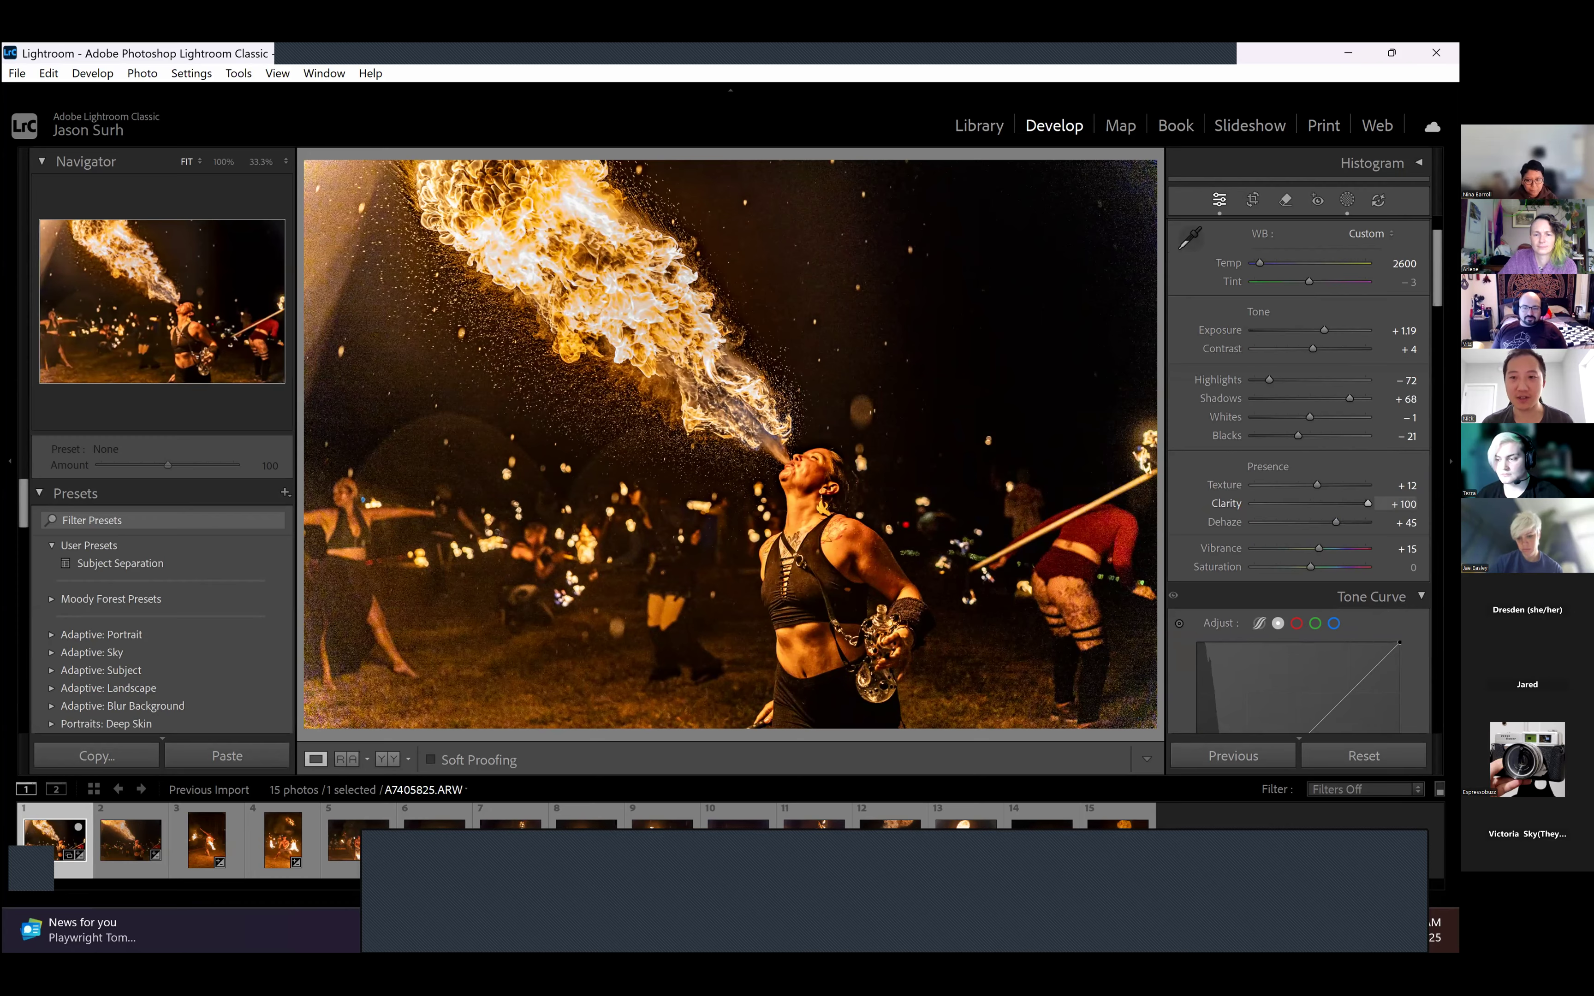
drag(1368, 504, 1319, 504)
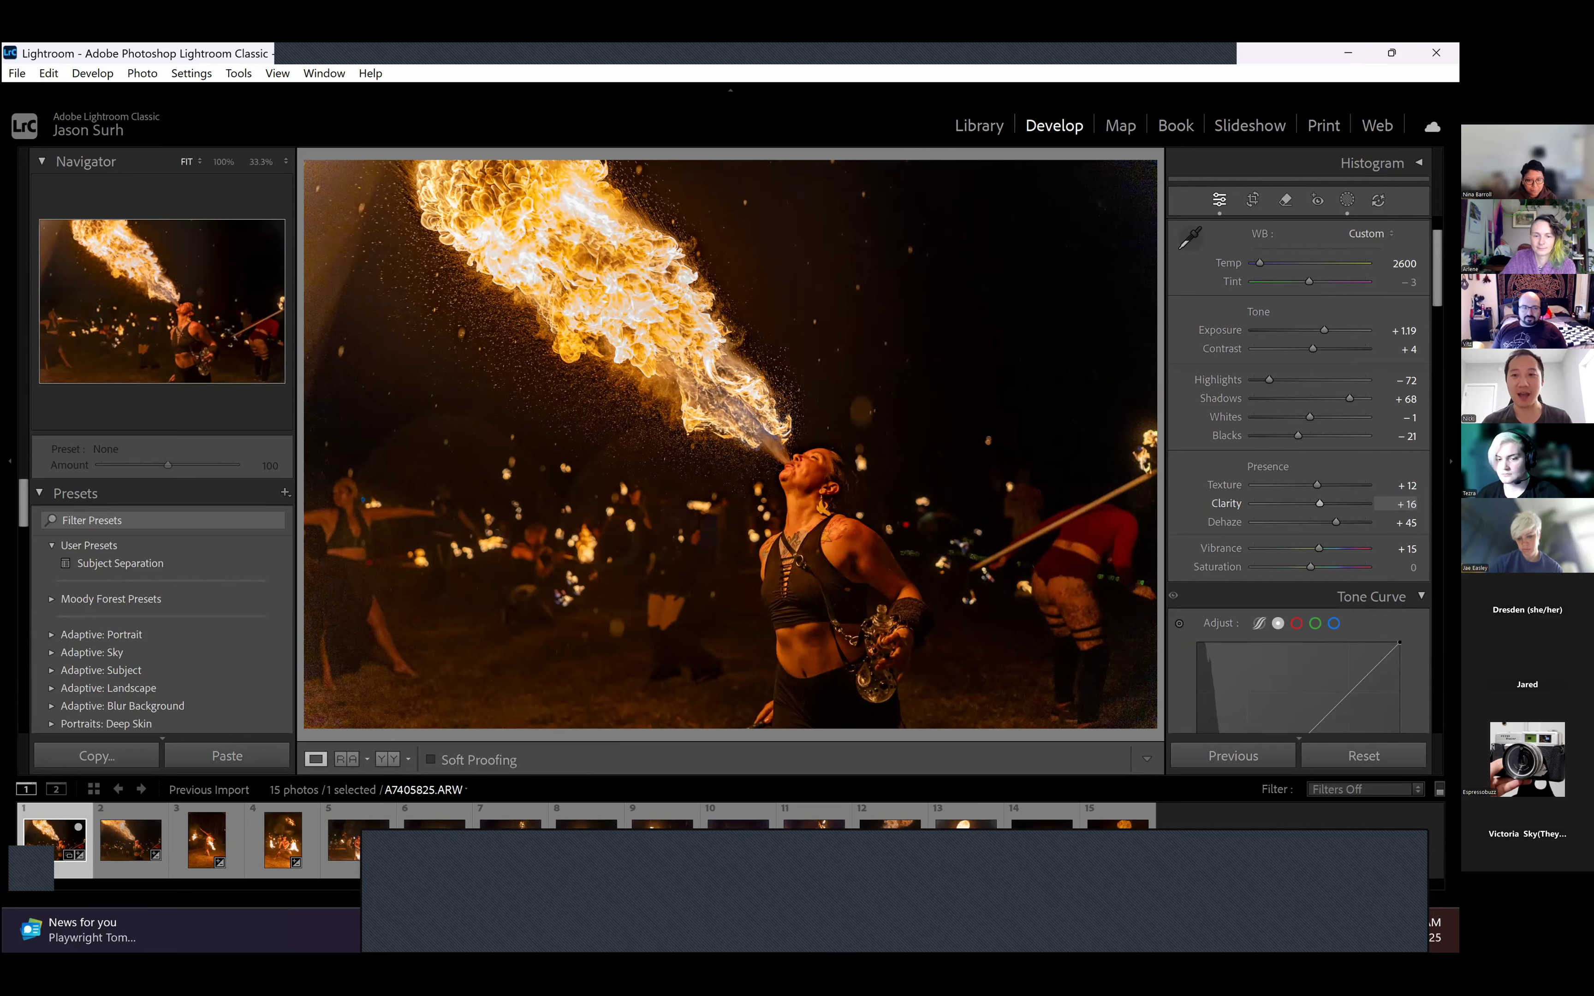
- Set the fire-breather photo's Clarity to +18
click(1405, 504)
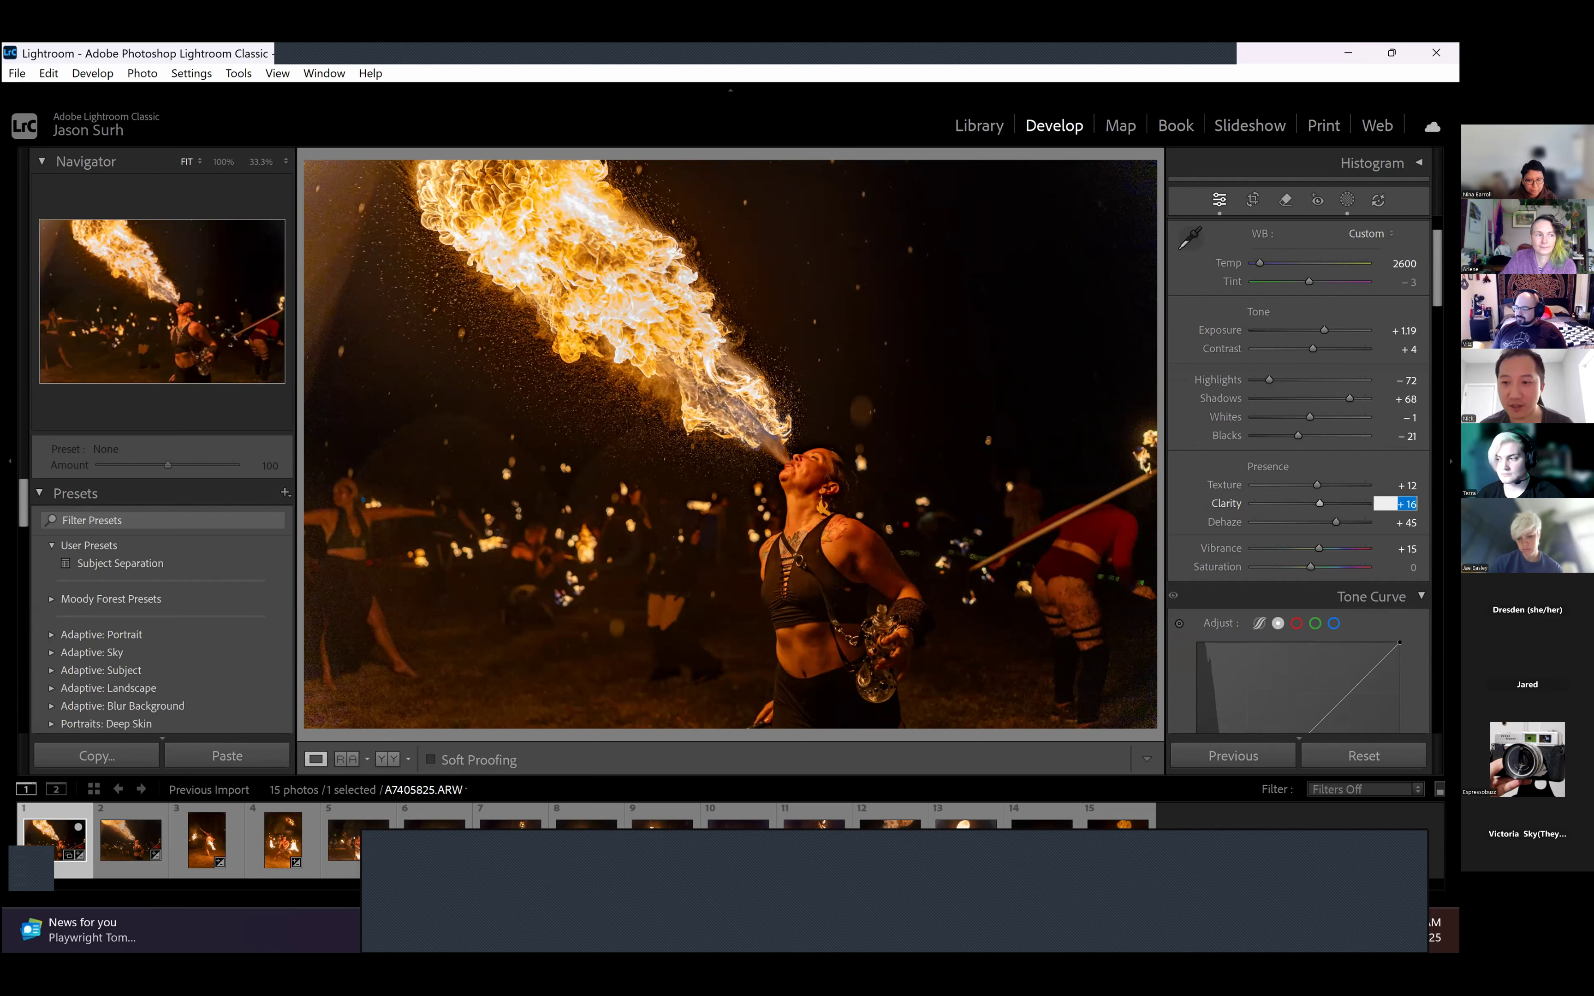
key(Return)
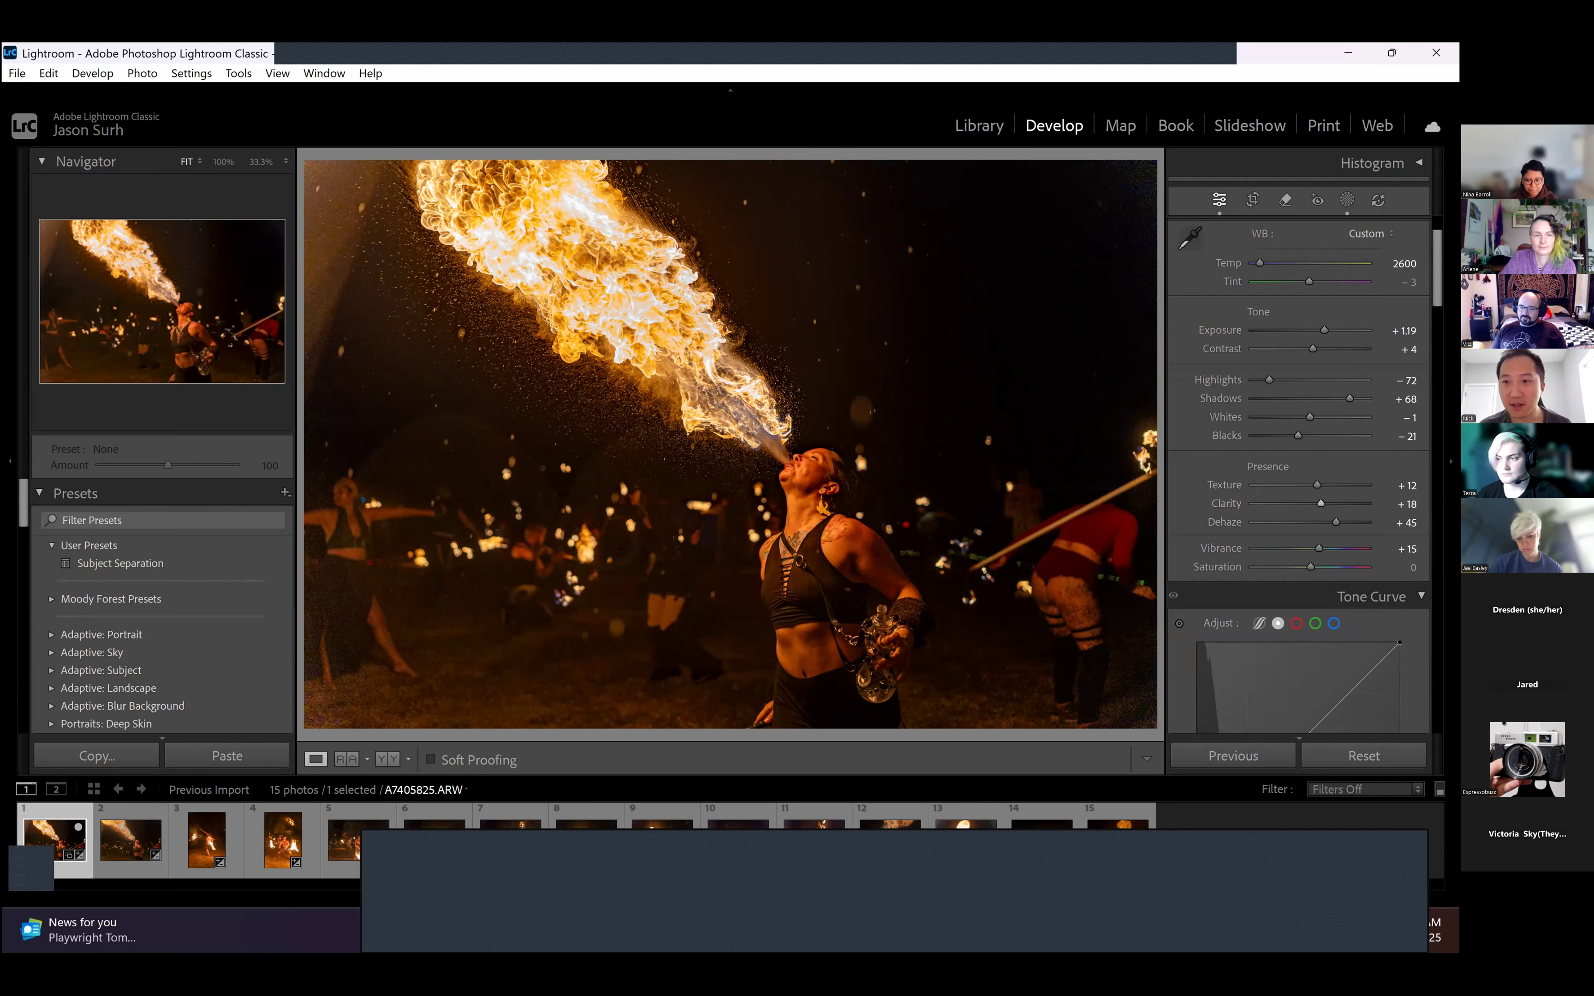
key(F8)
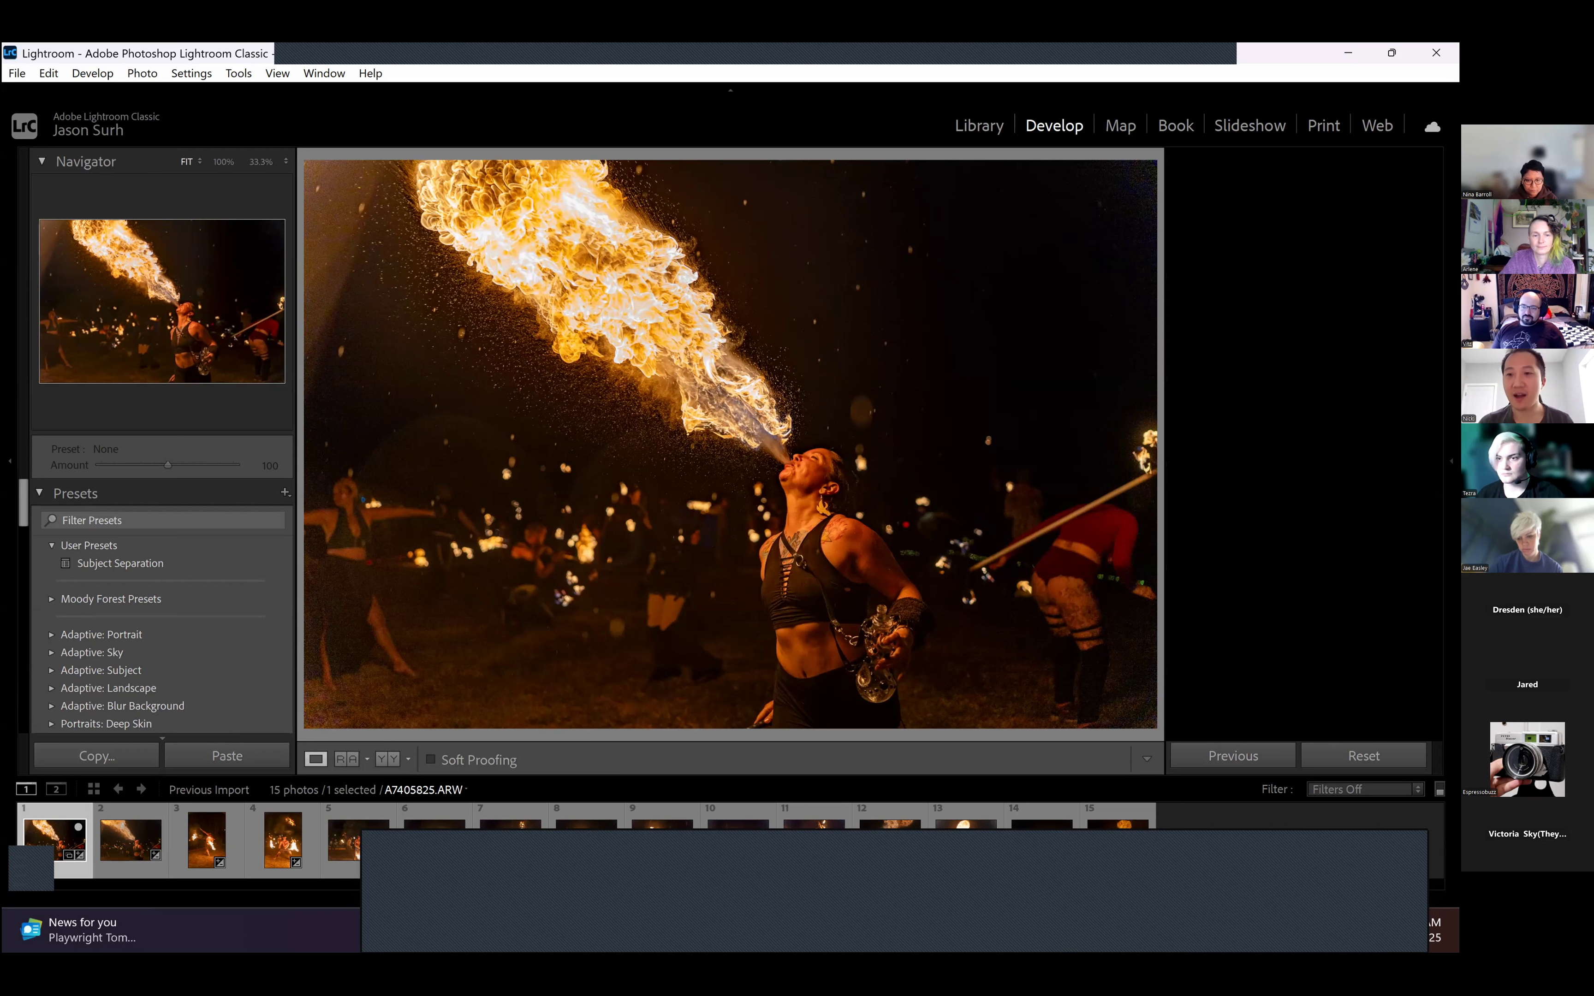
key(F8)
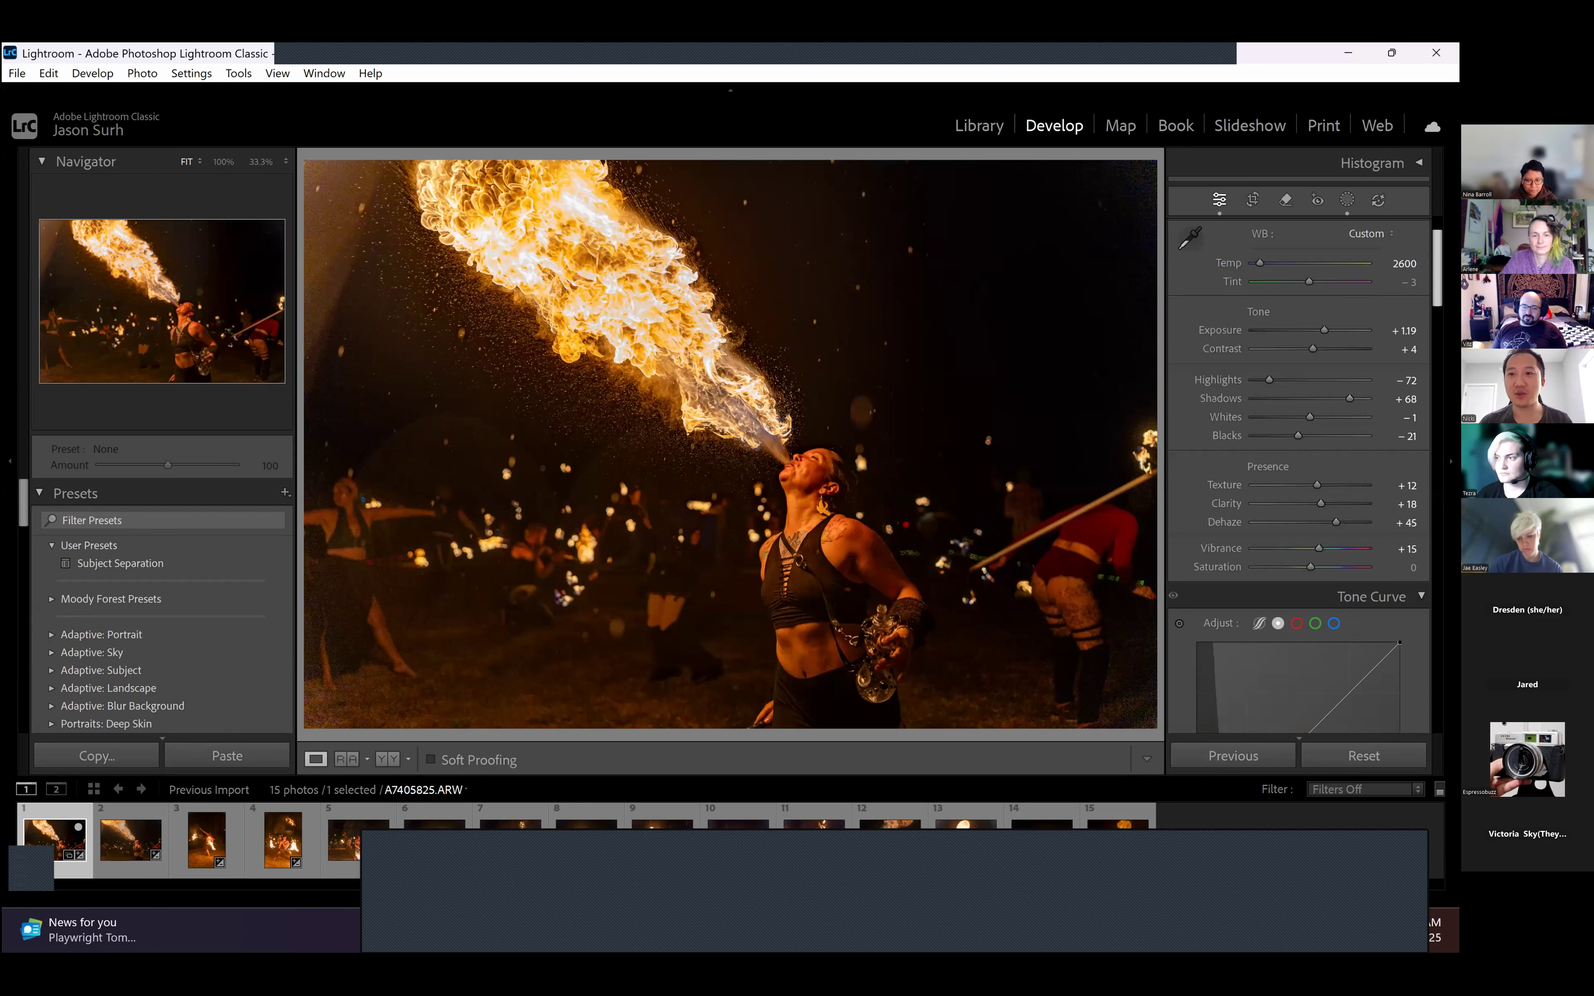
- Rotate the fire-breather photo by +0.4 in the Transform settings and constrain the crop to remove the blank edges
scroll(1298, 478, down, 15)
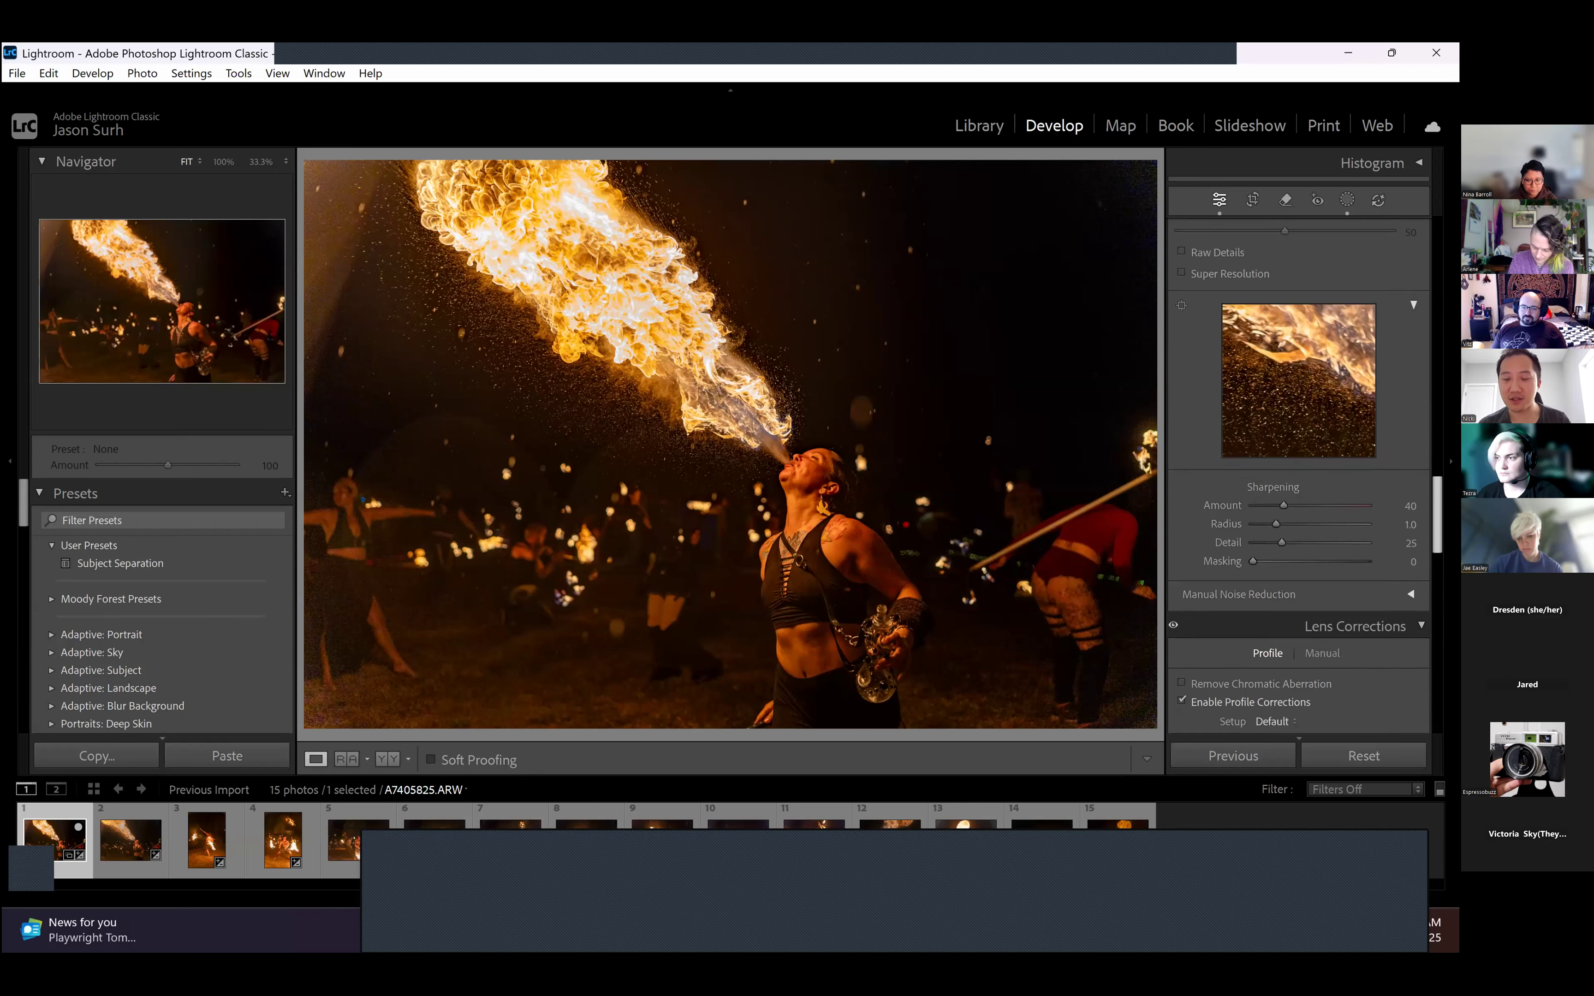
scroll(1298, 478, down, 4)
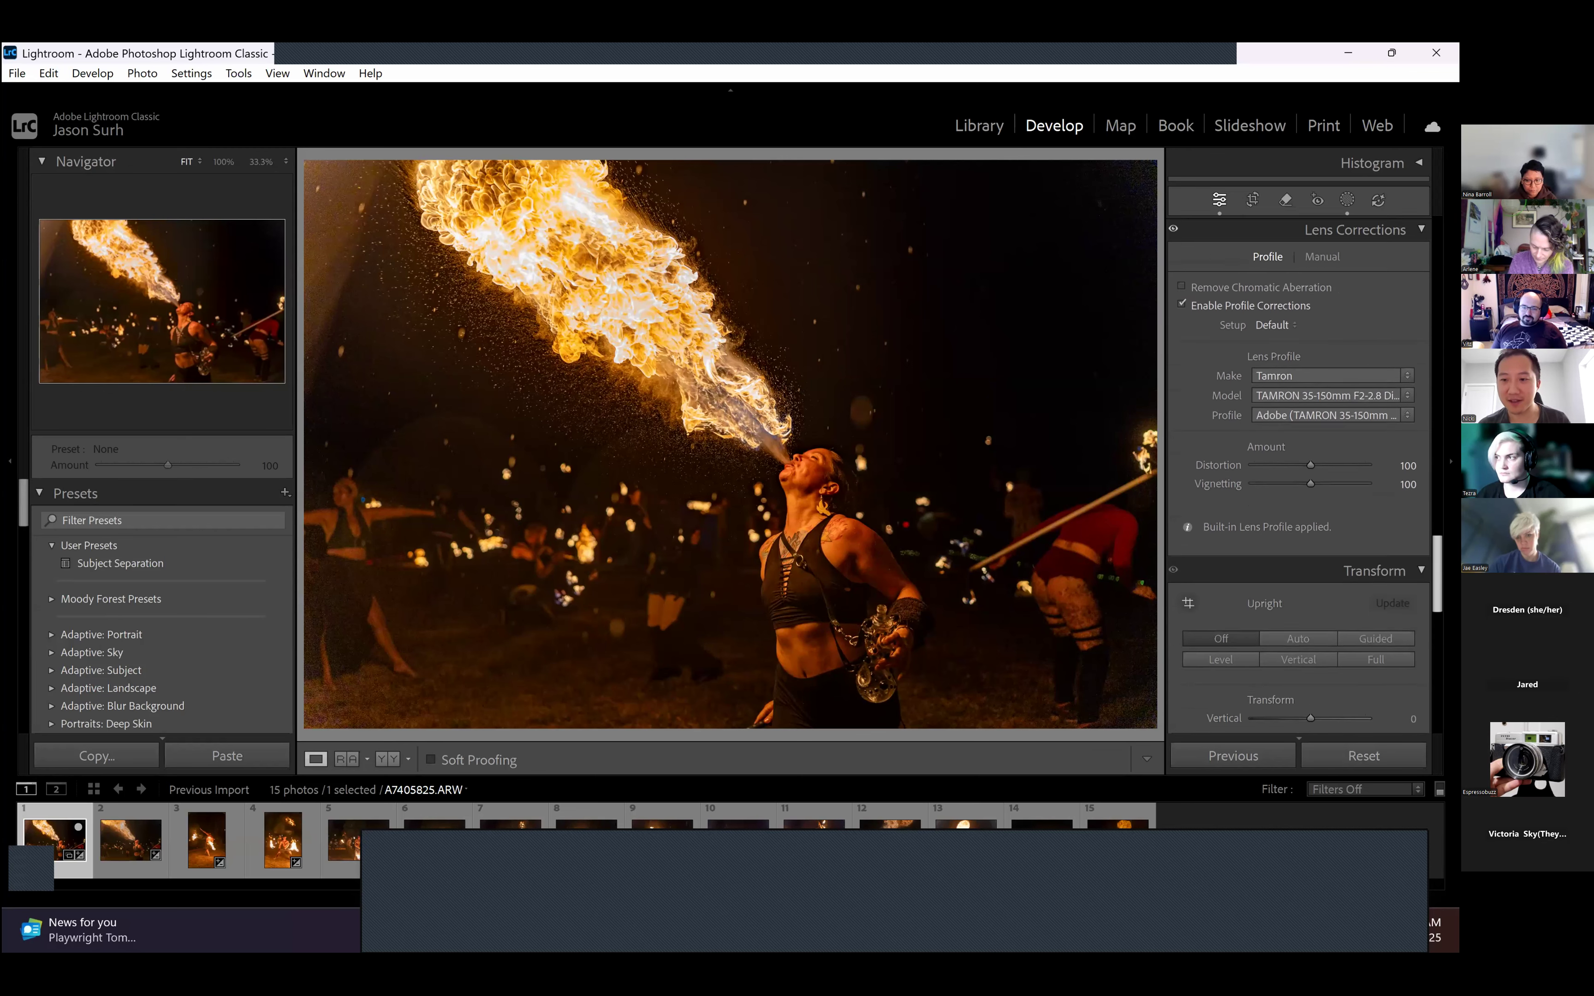
scroll(1298, 478, down, 3)
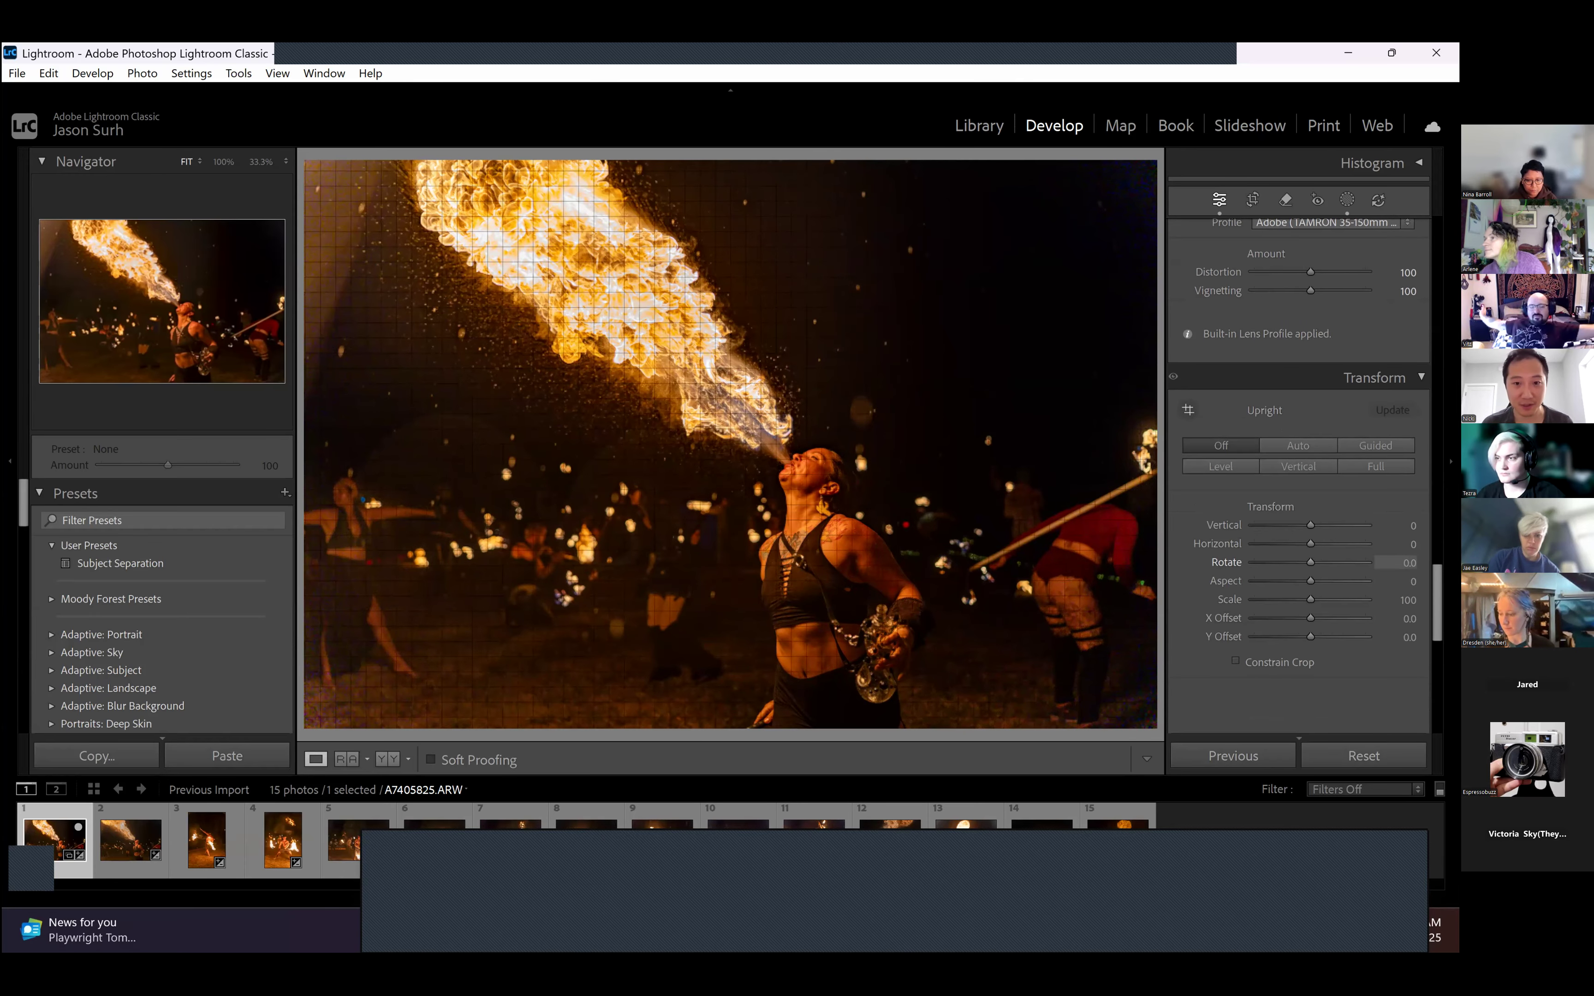
drag(1309, 563, 1312, 562)
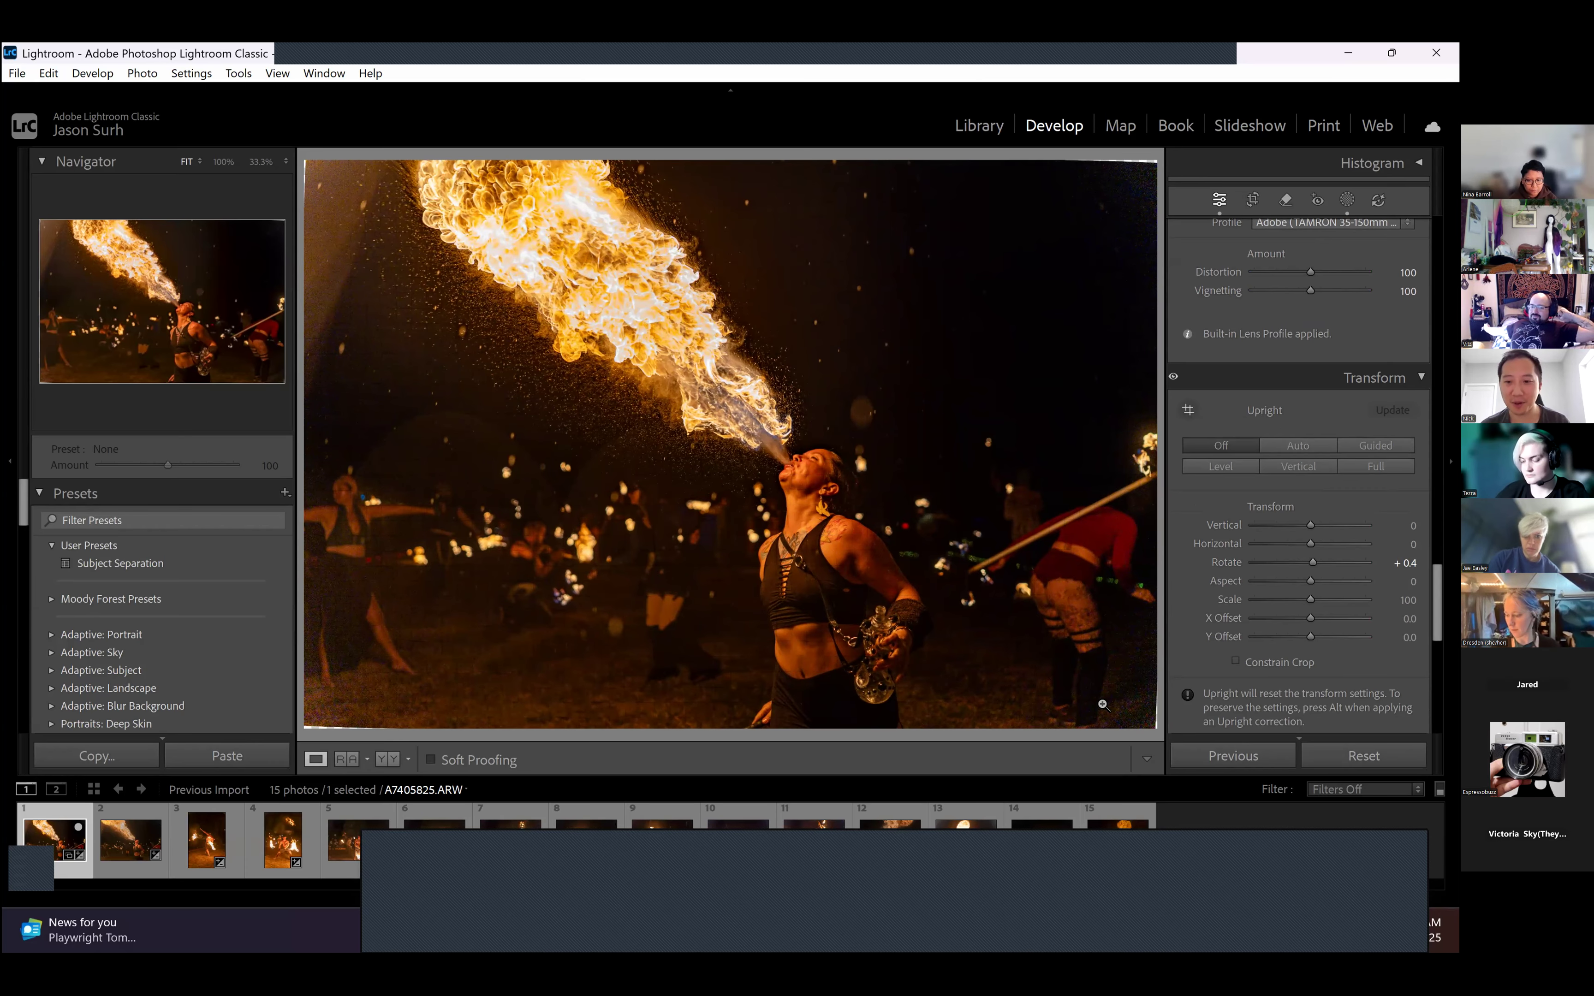
click(1264, 665)
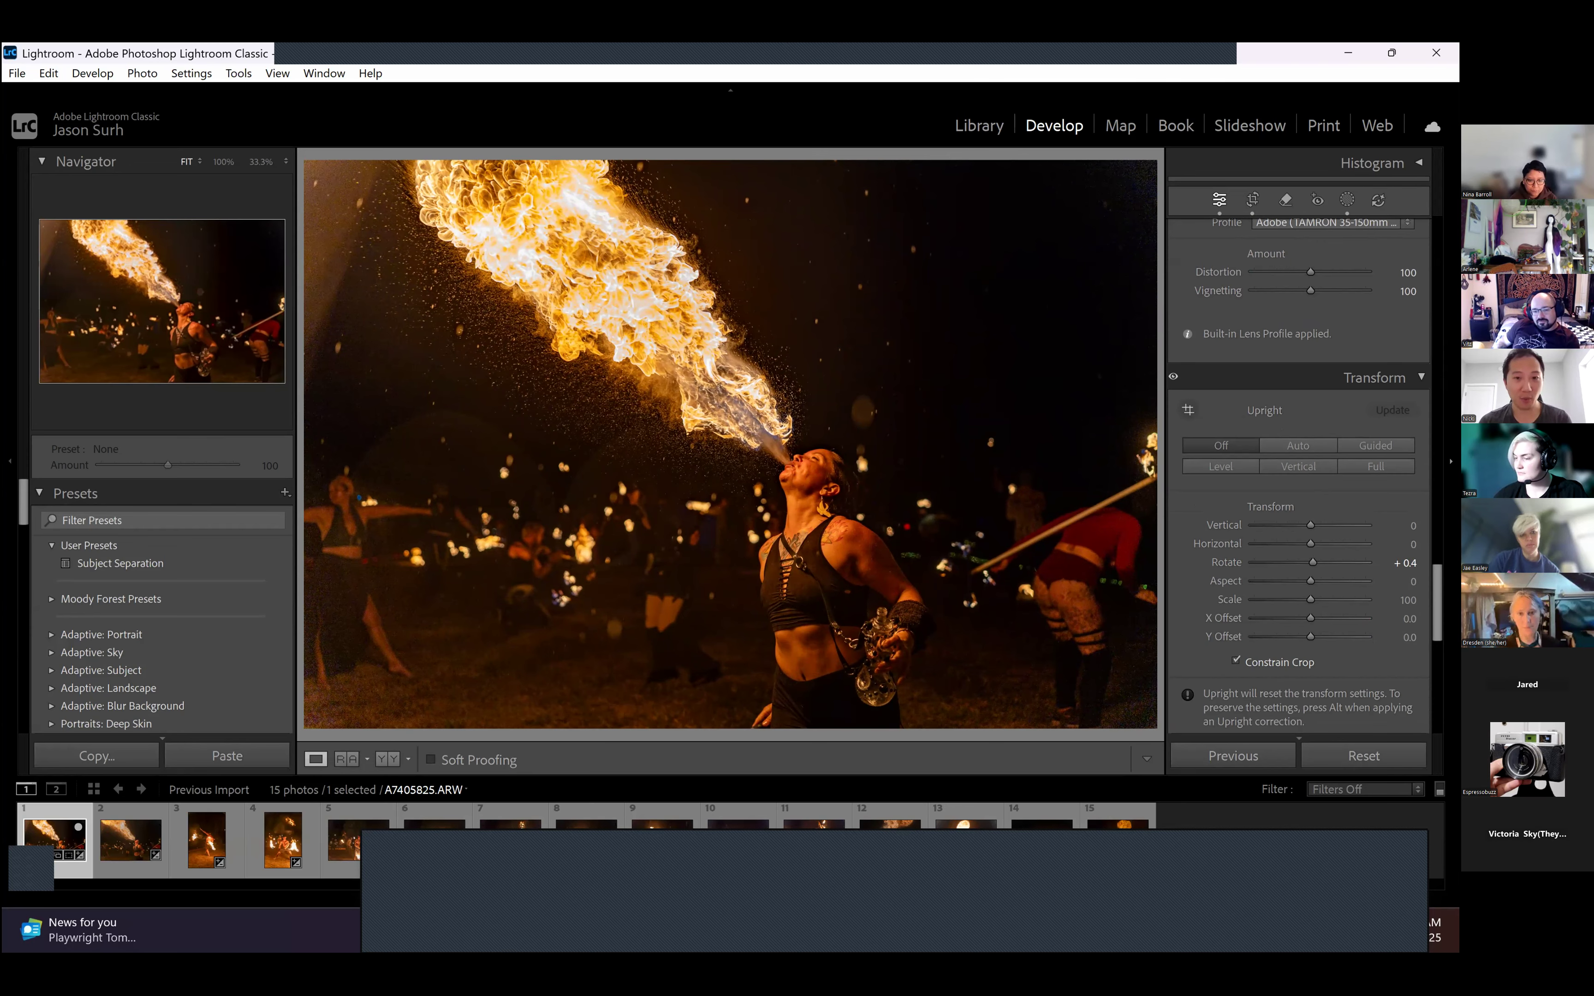
- Compare the fire-breather photo's before and after versions several times, ending on the edited version
key(backslash)
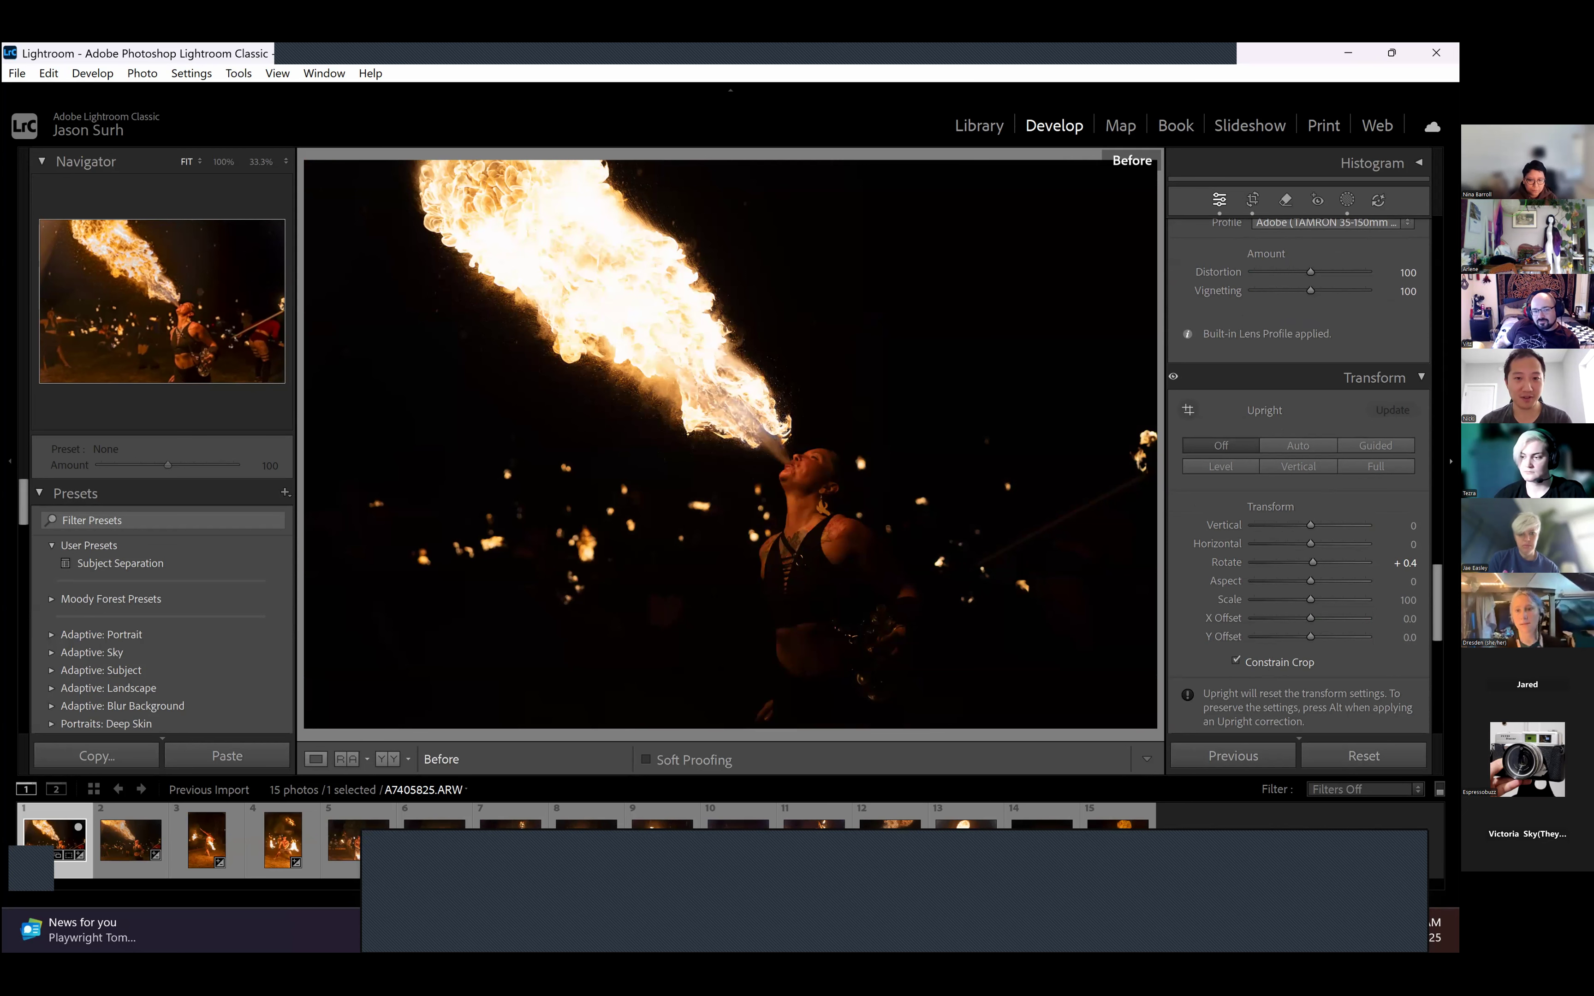
key(backslash)
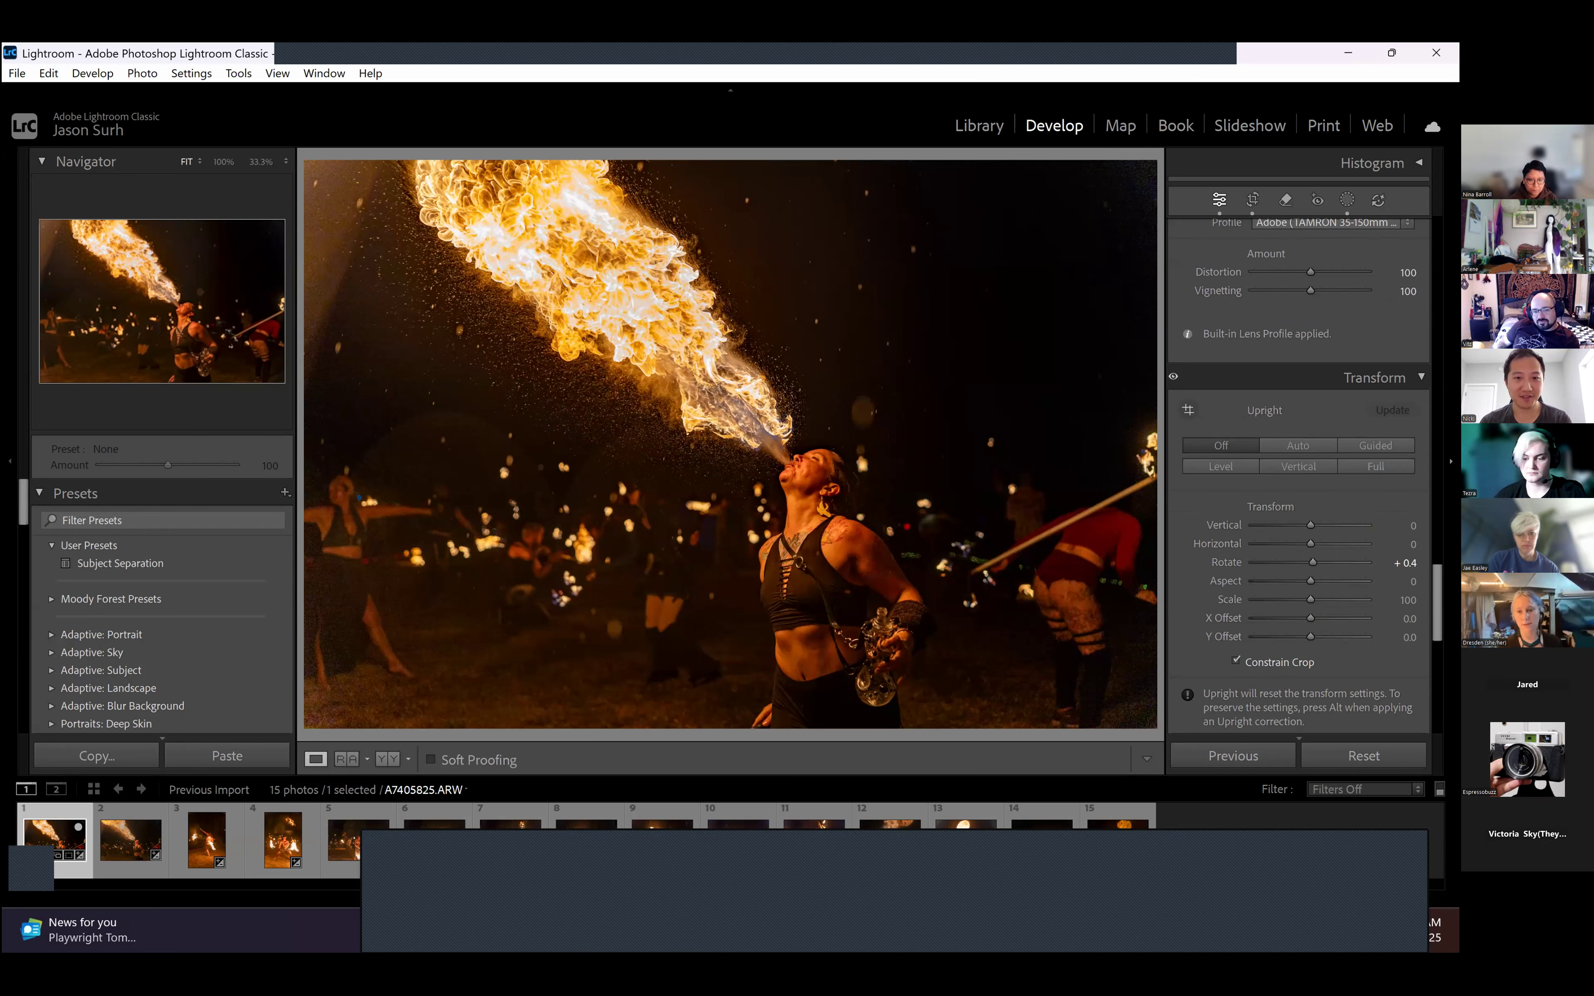
key(backslash)
key(backslash)
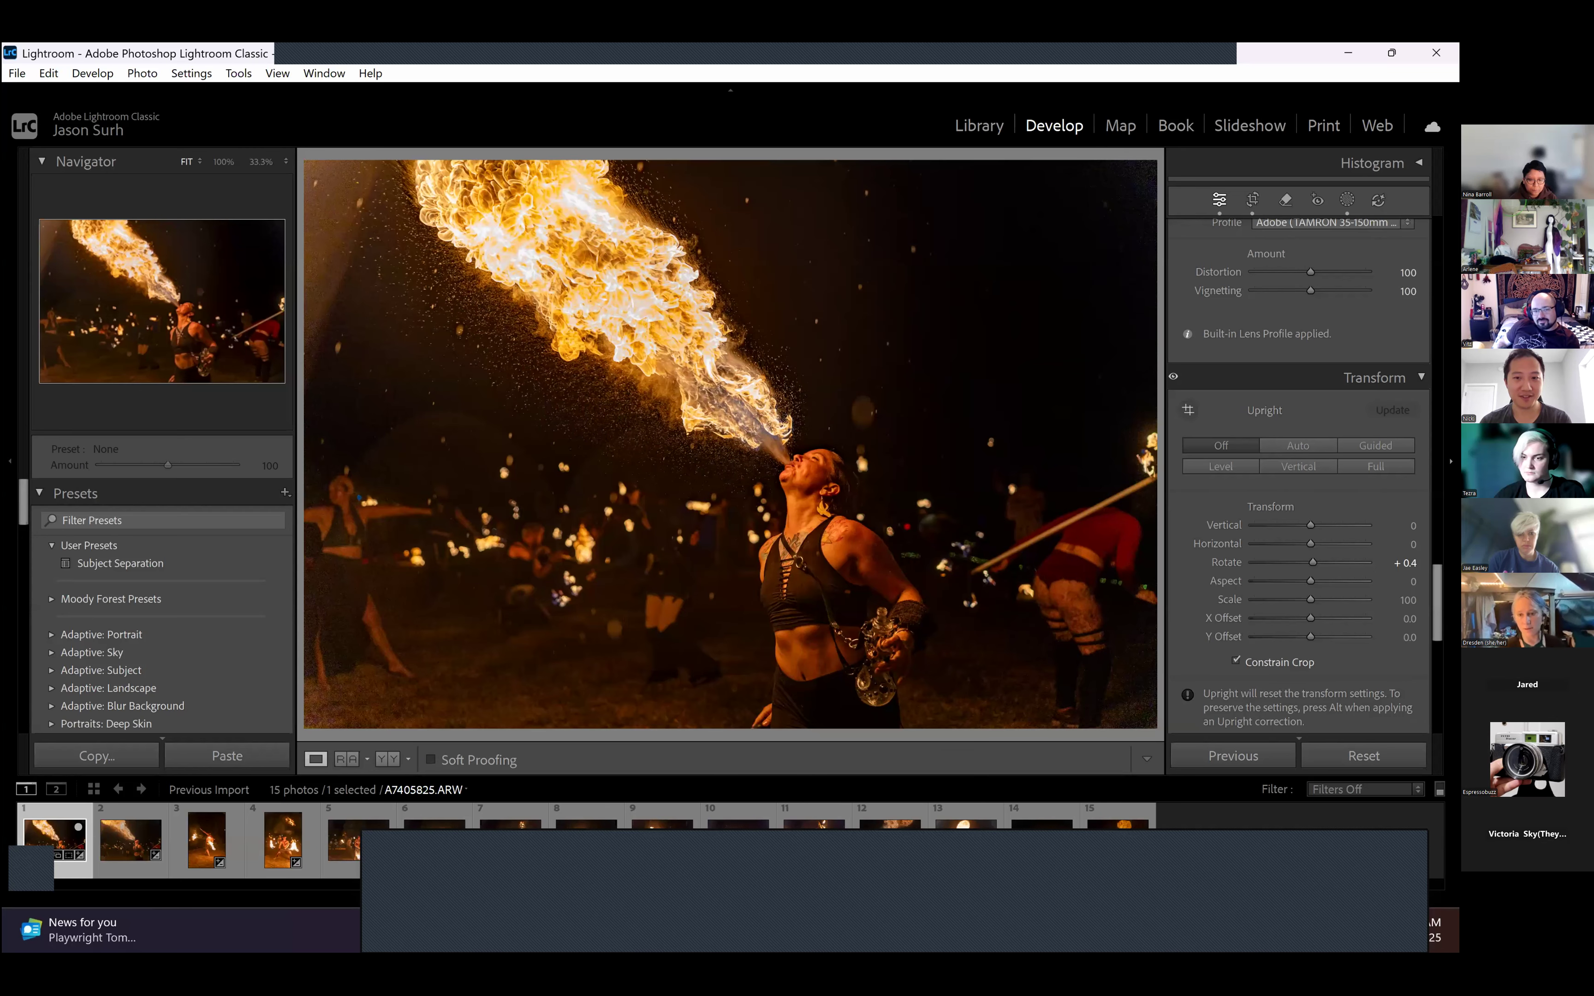
key(backslash)
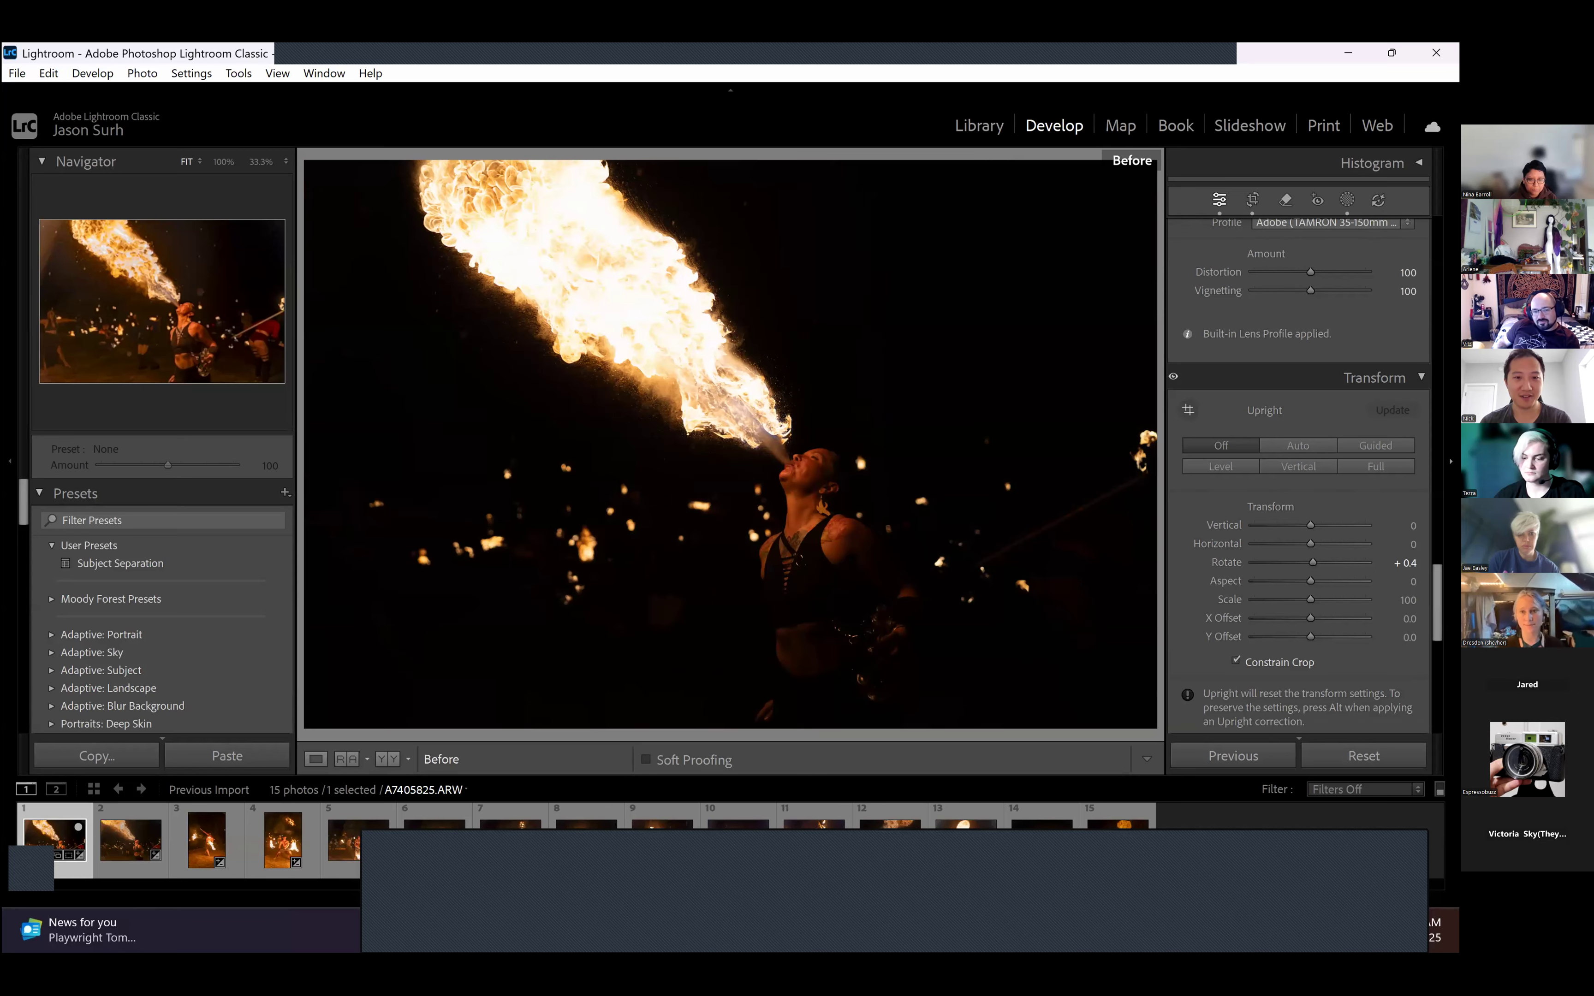
key(backslash)
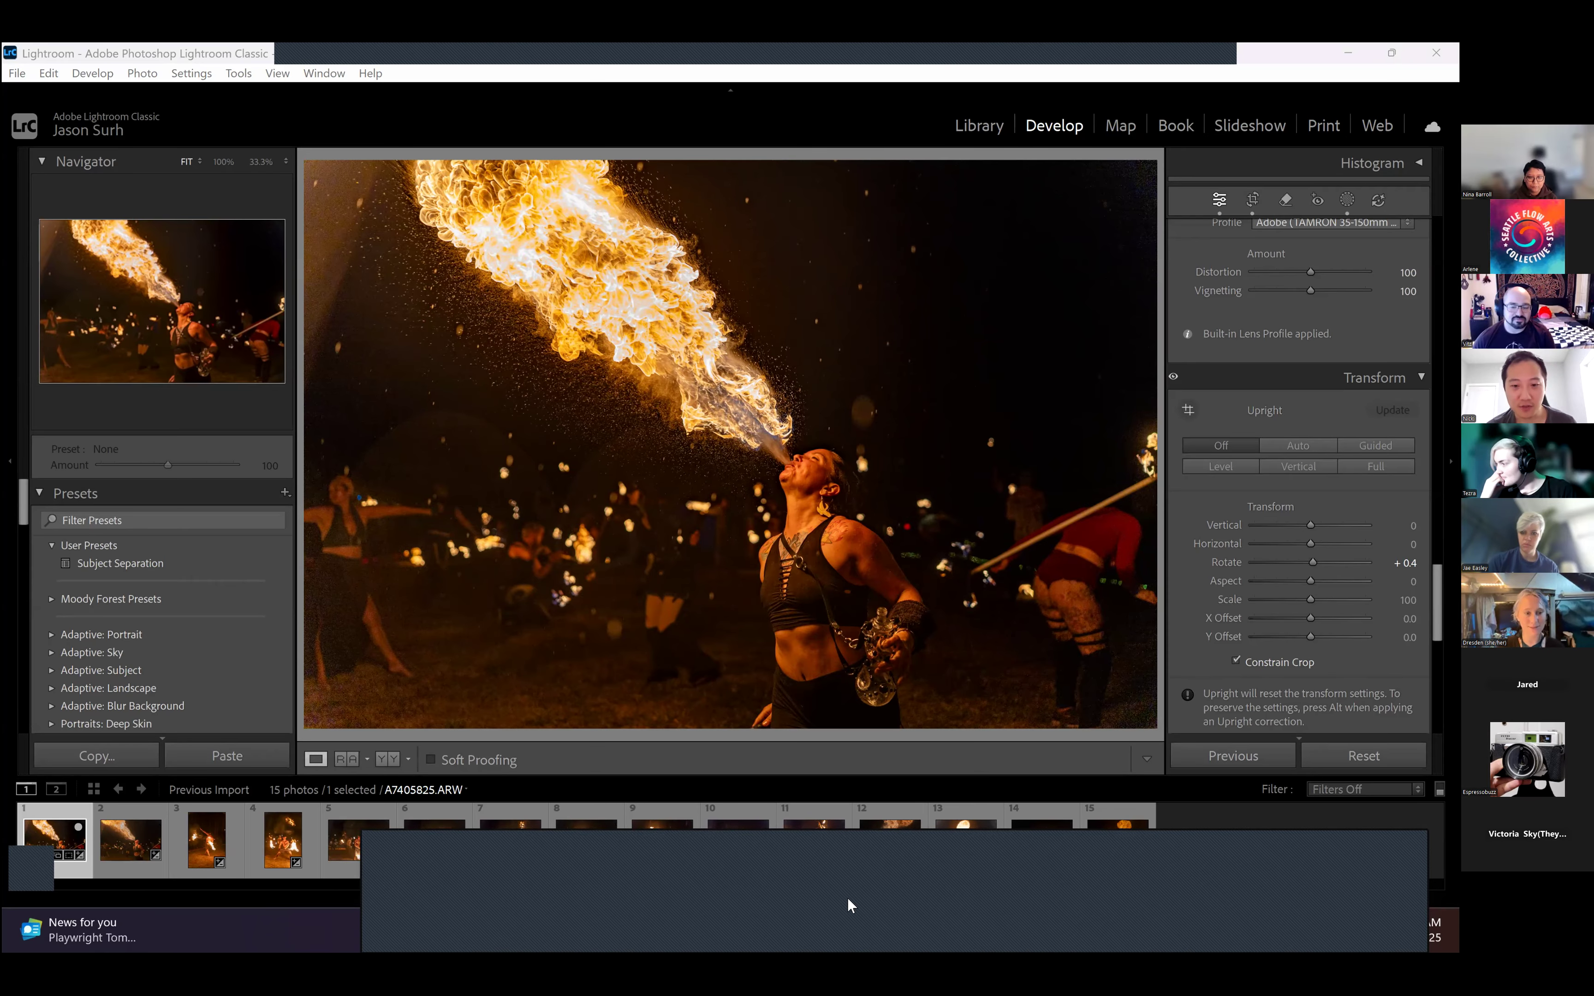
- Switch to File Explorer to review the Raw Picks and Raw folders inside Editing Workshop, and return to Lightroom Classic
click(859, 928)
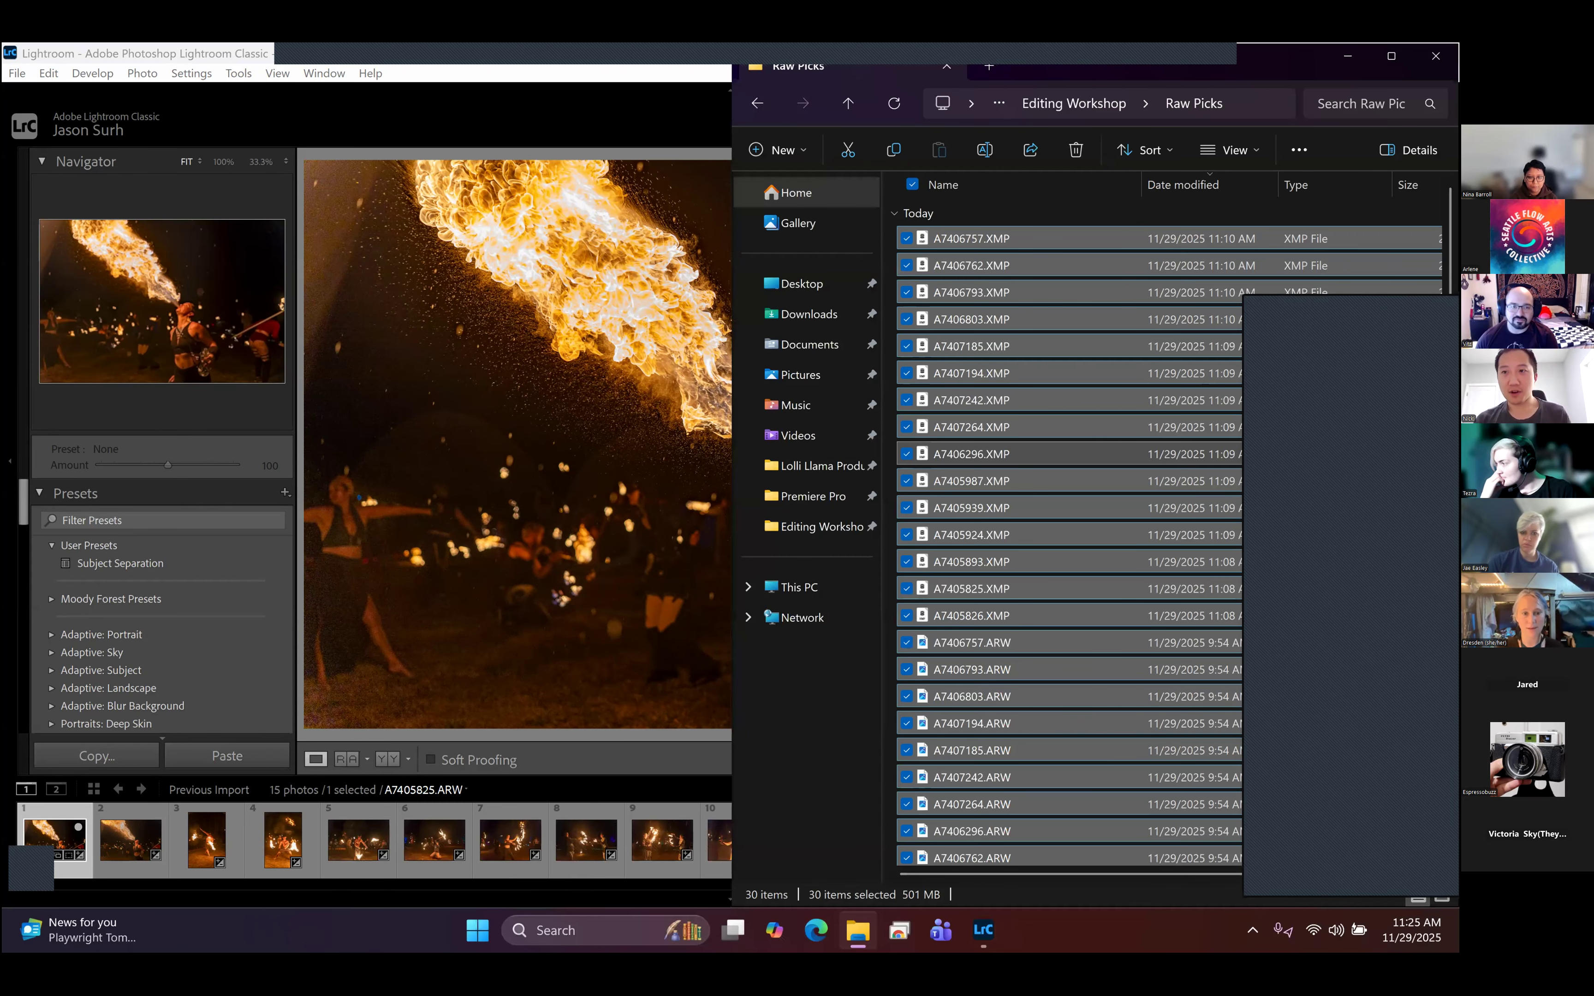
click(1391, 55)
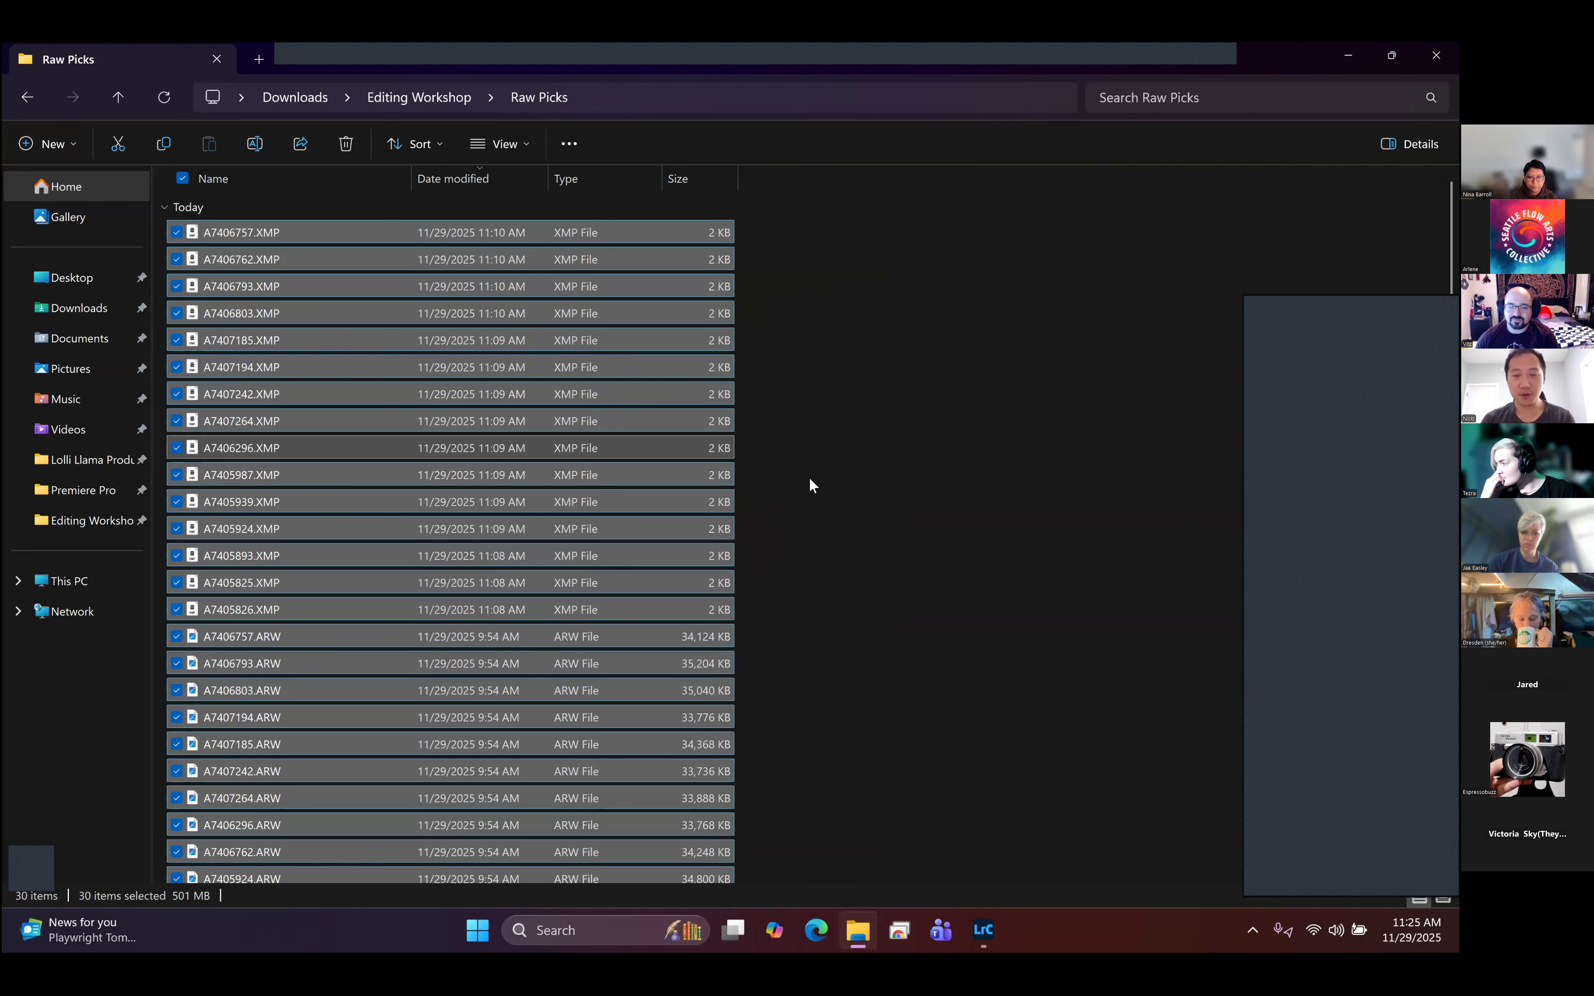
click(415, 97)
double_click(279, 254)
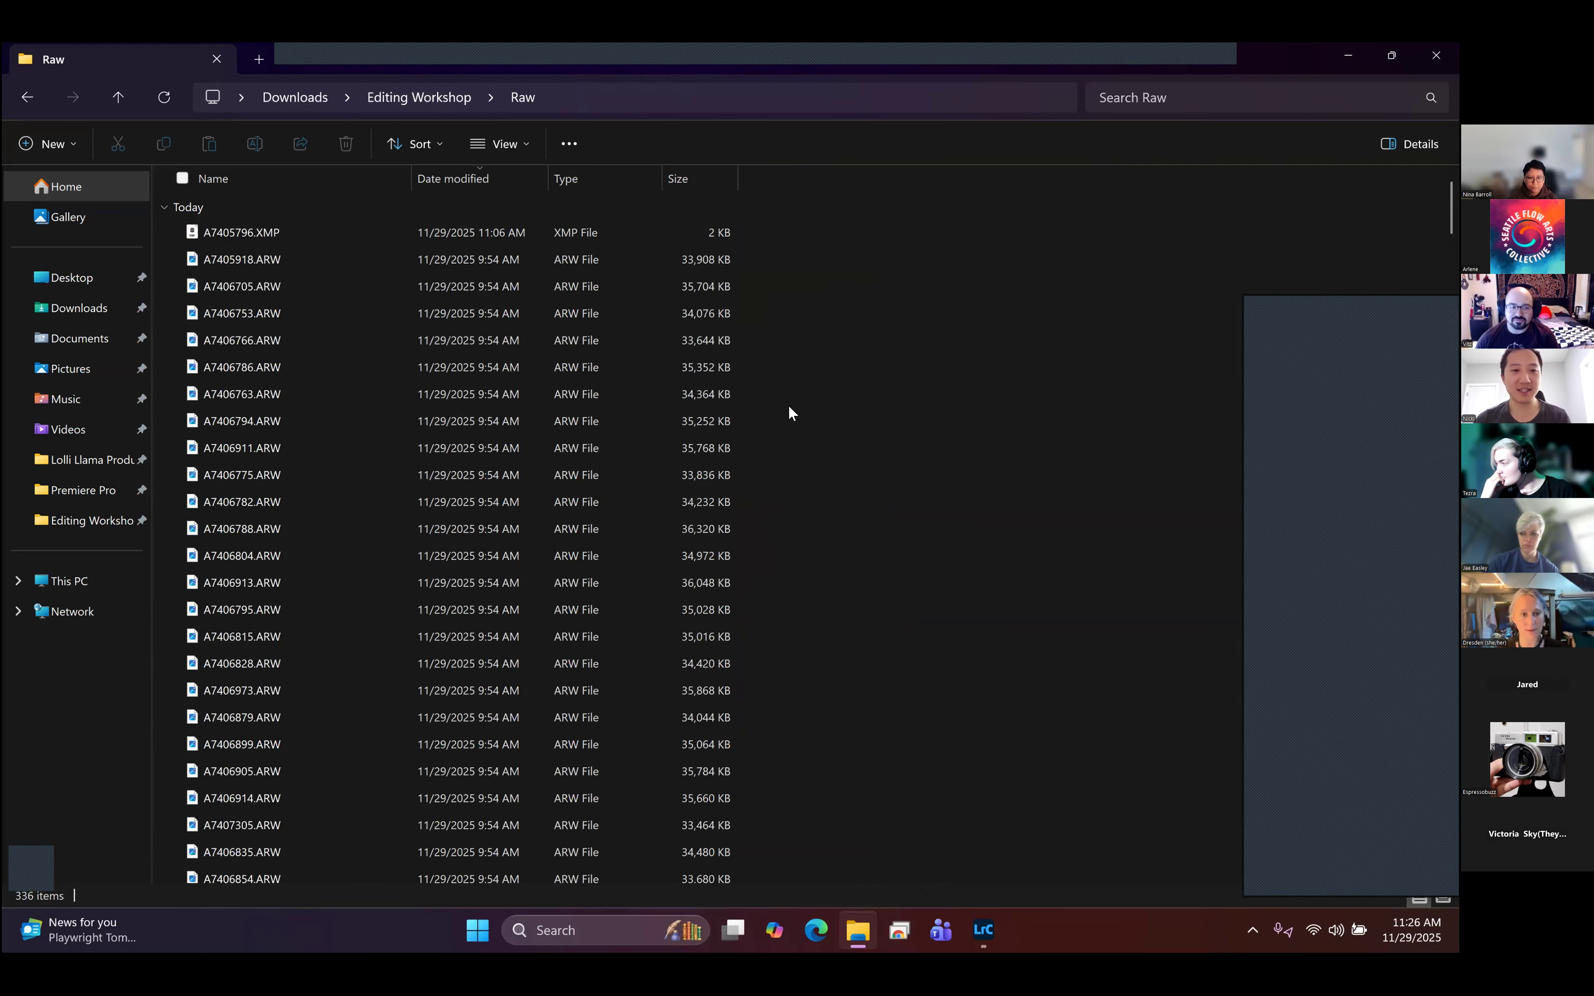
click(454, 104)
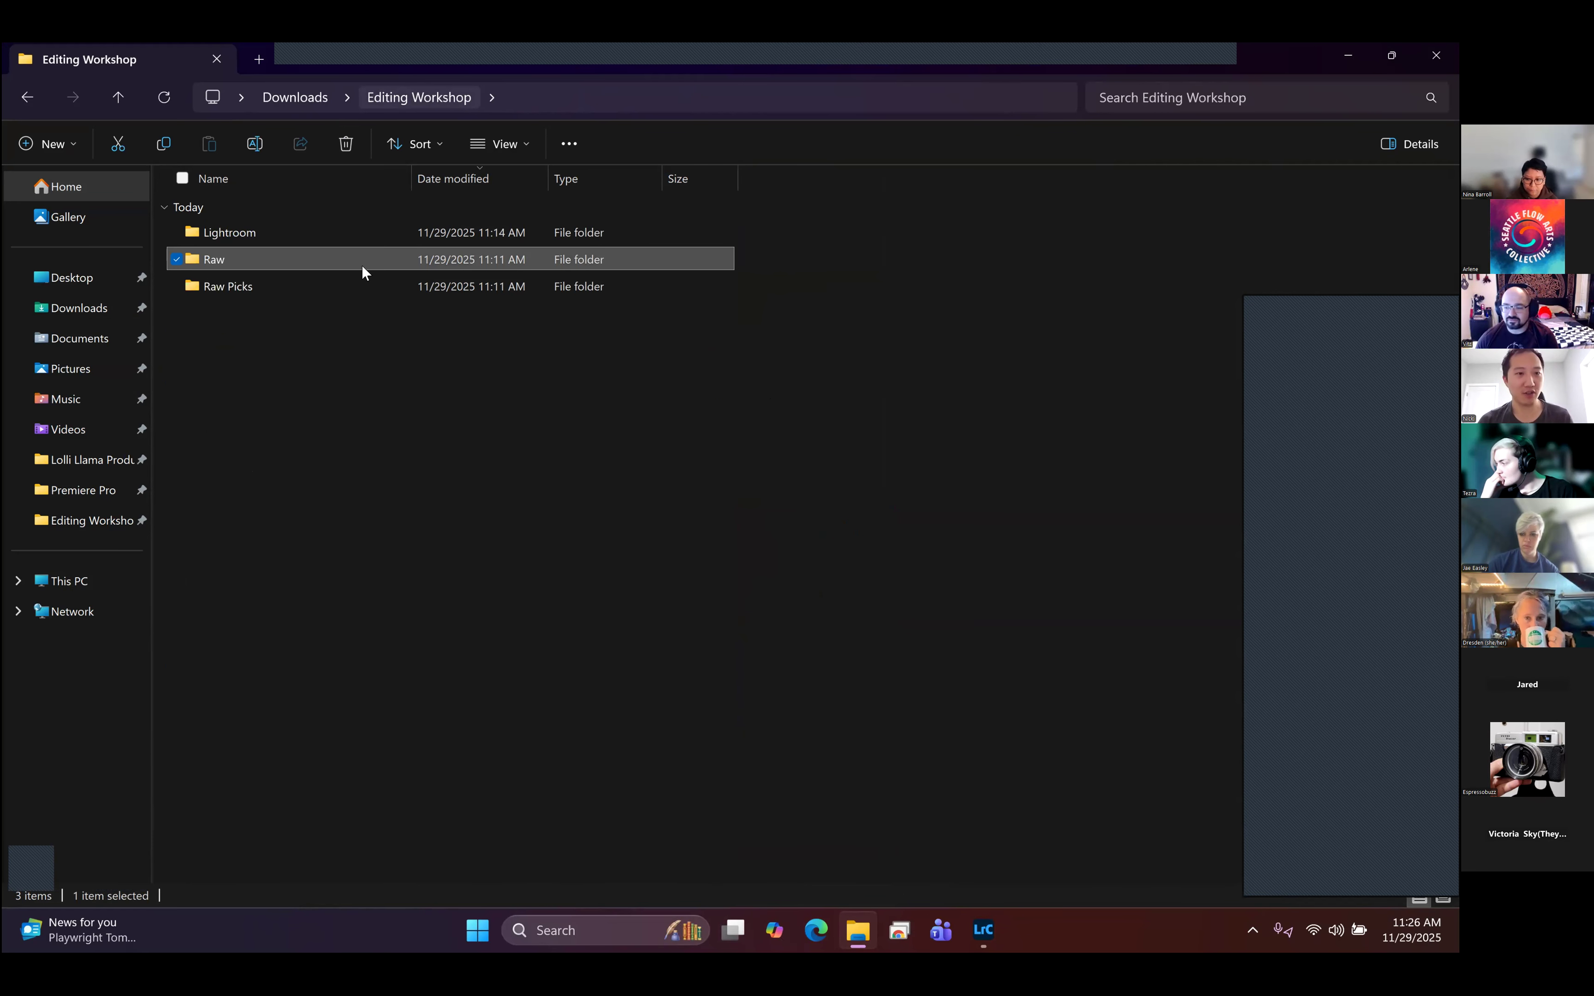
click(324, 259)
click(377, 420)
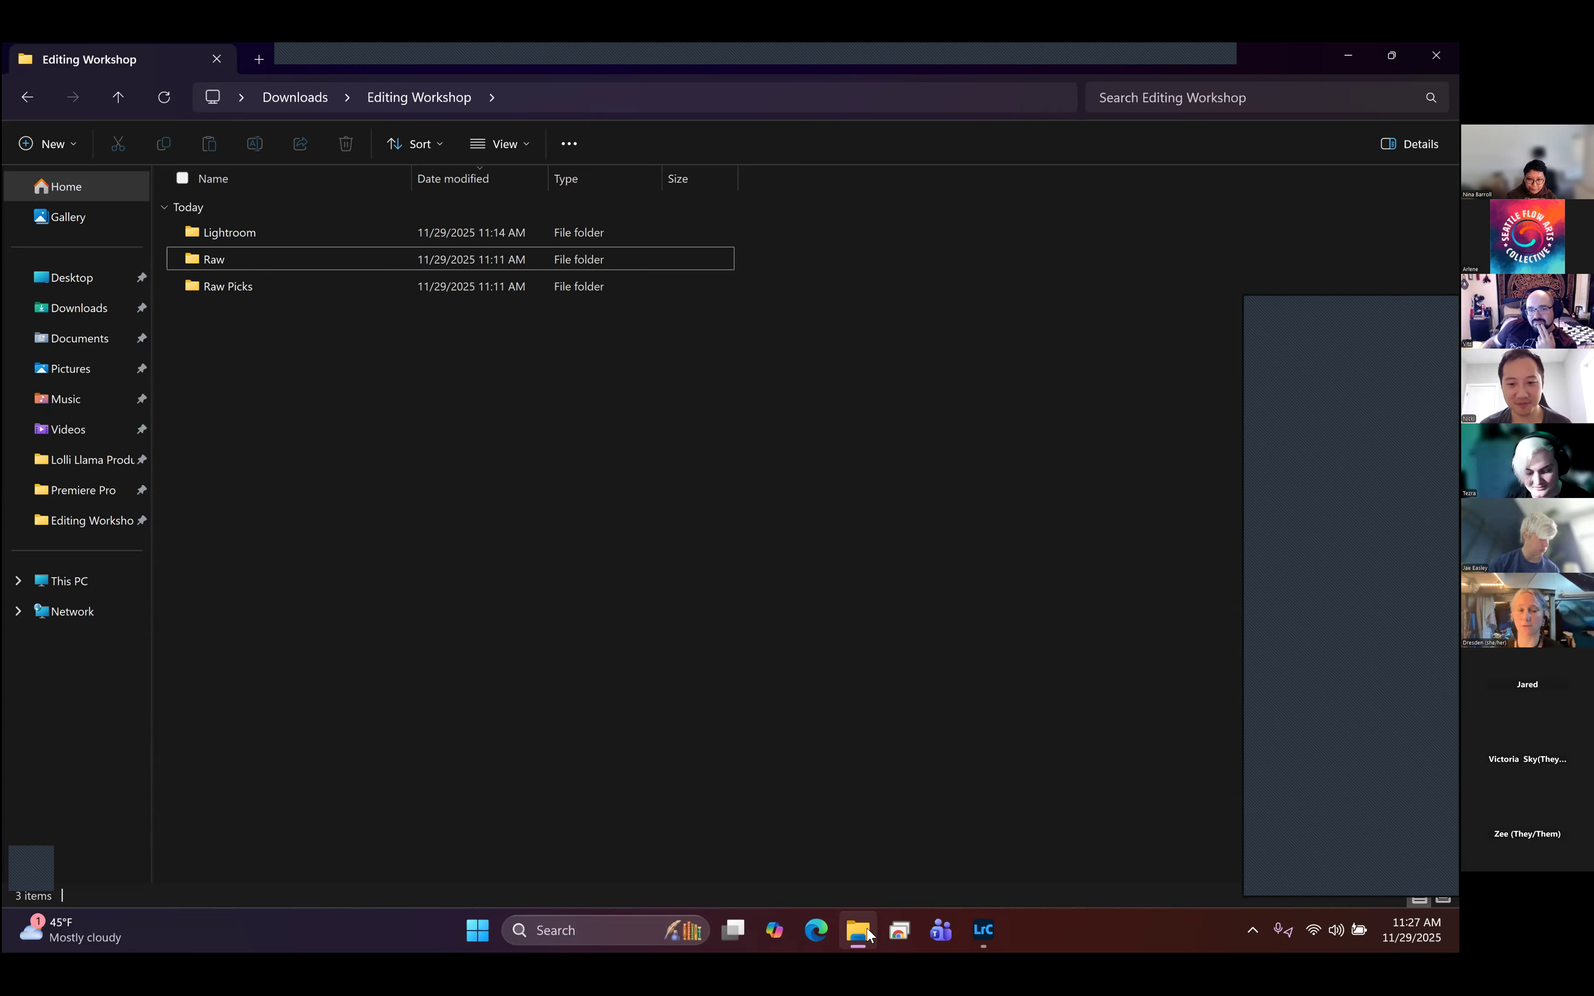
click(985, 932)
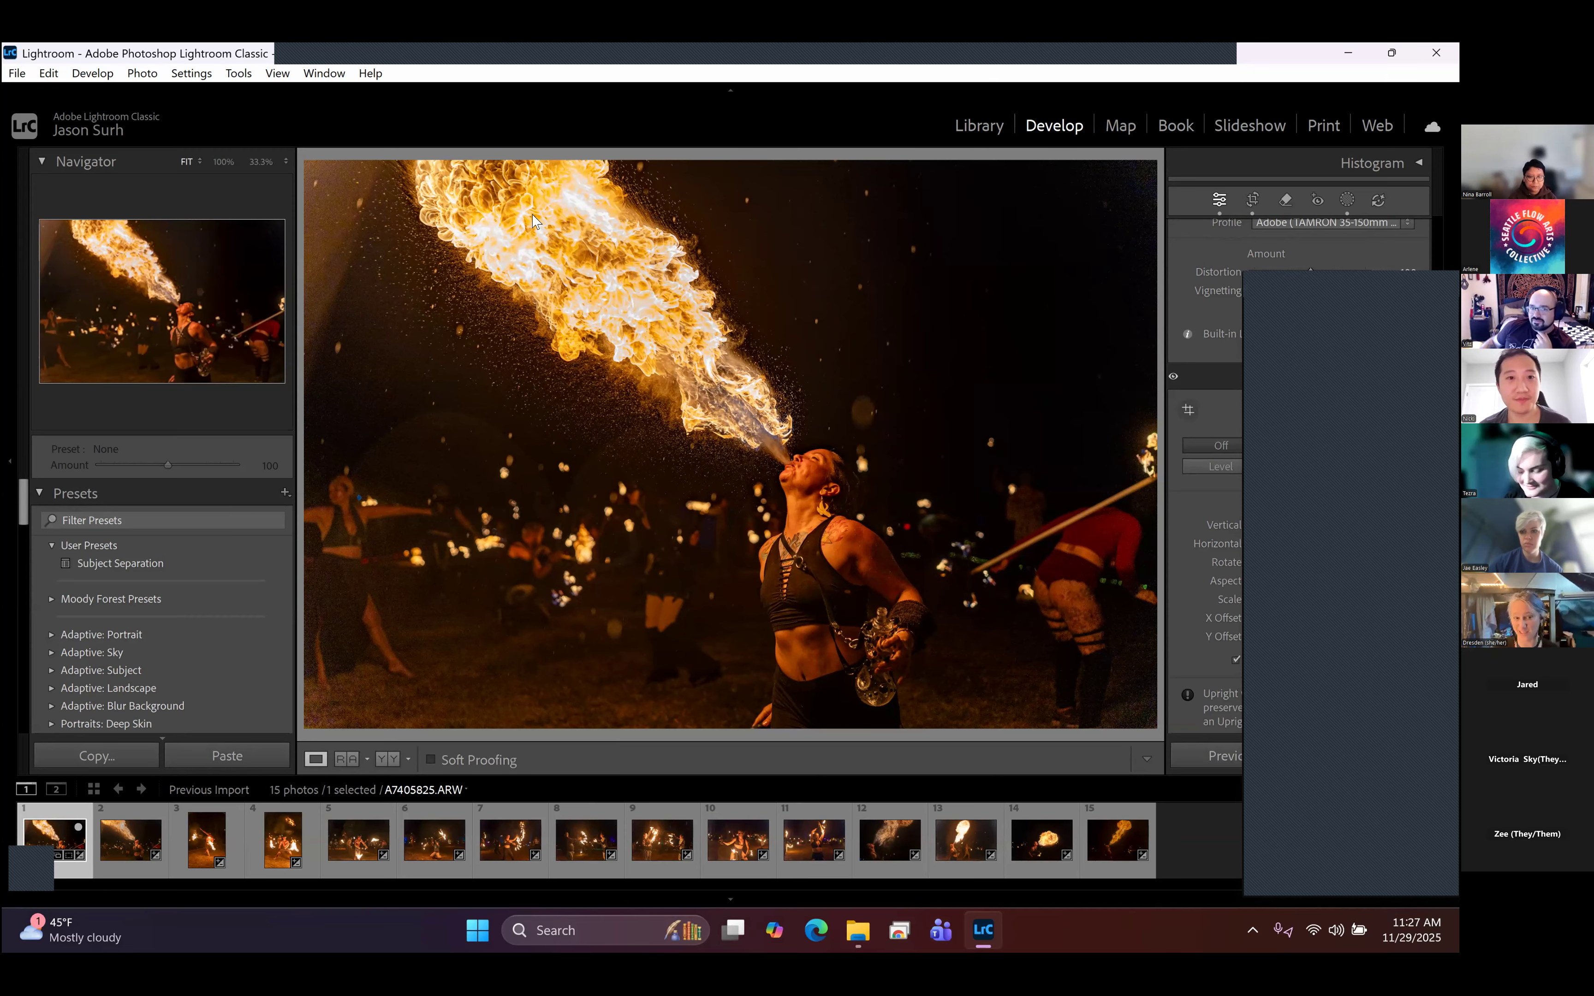
key(ctrl+super+Right)
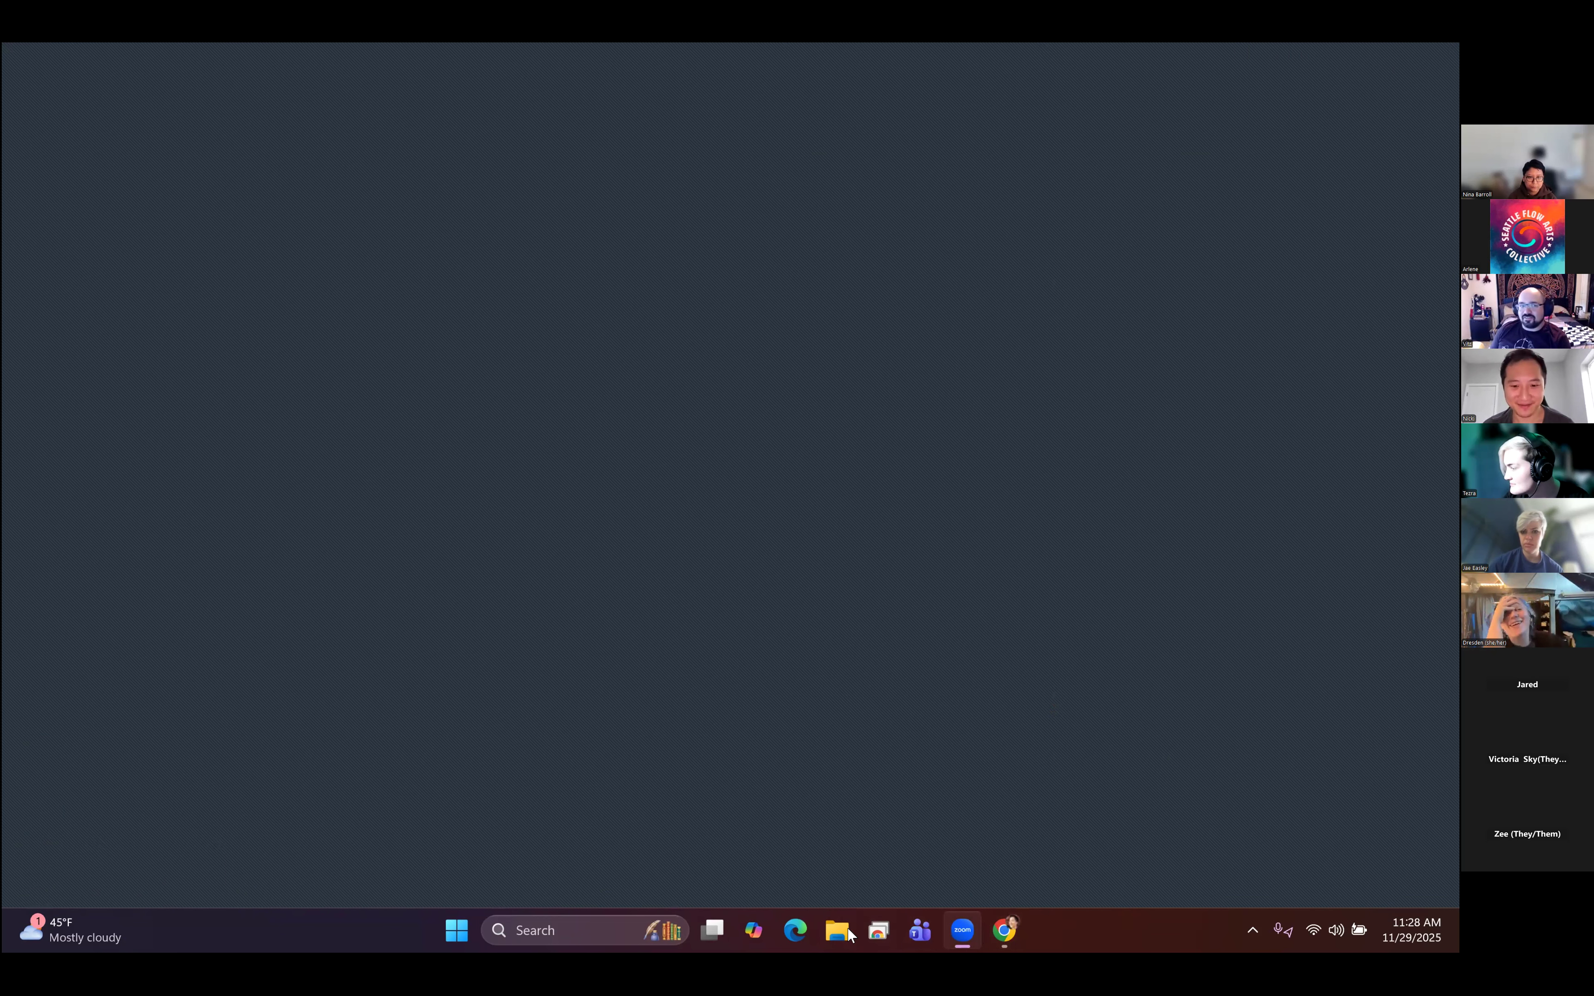
key(ctrl+super+Left)
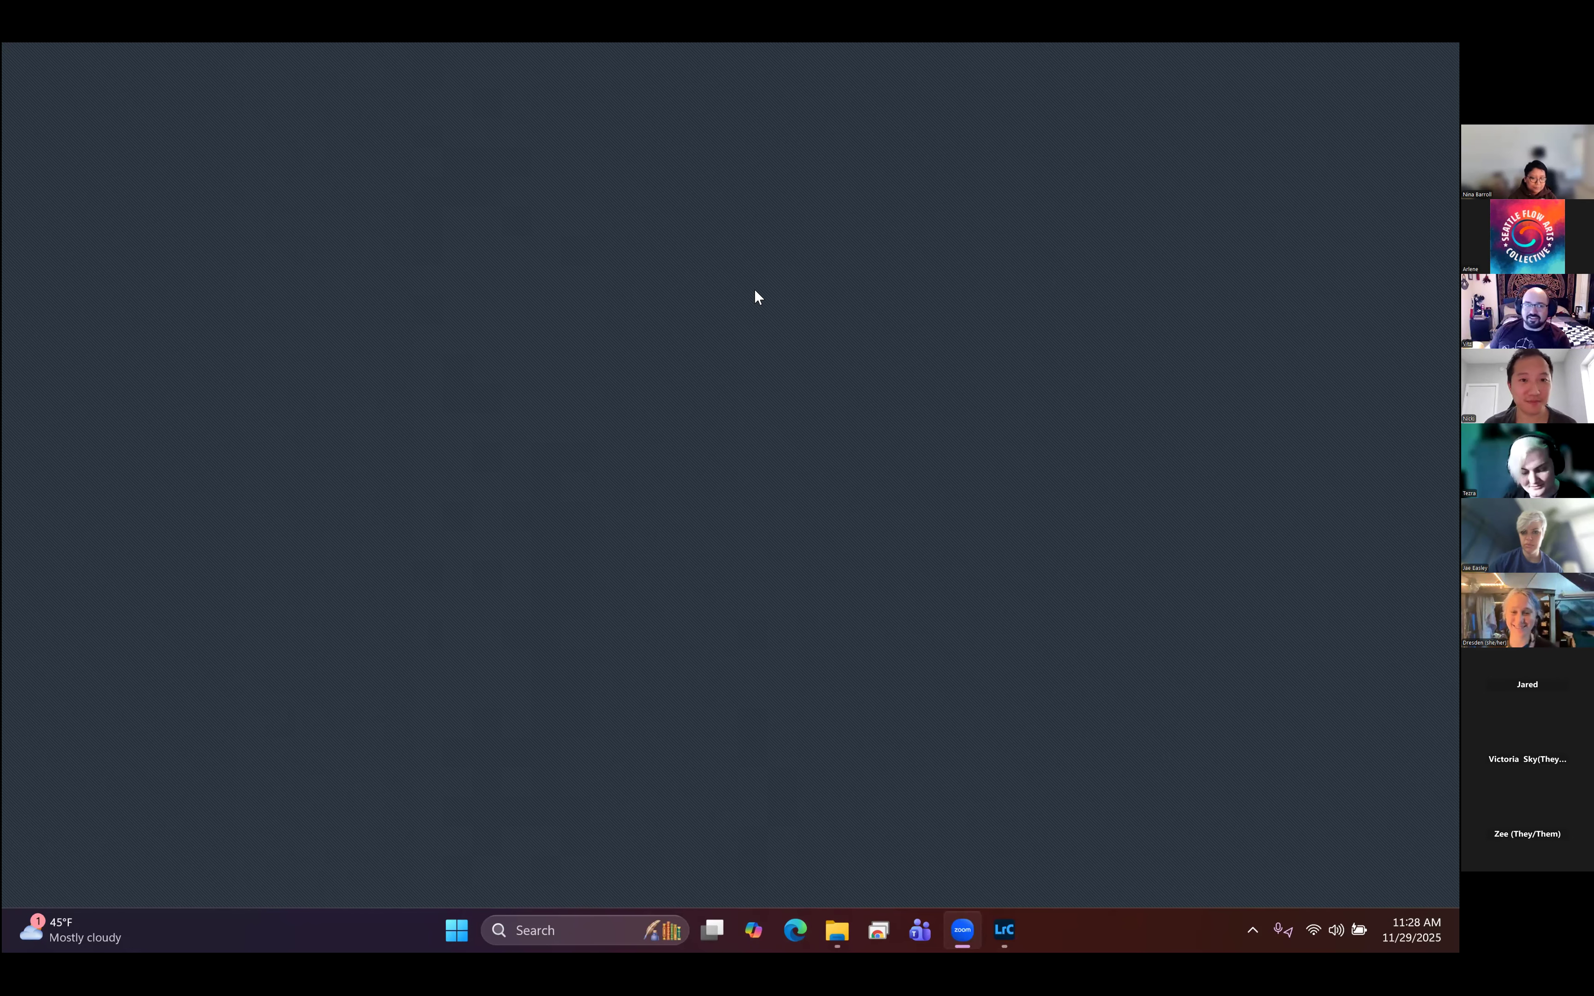
key(ctrl+super+Right)
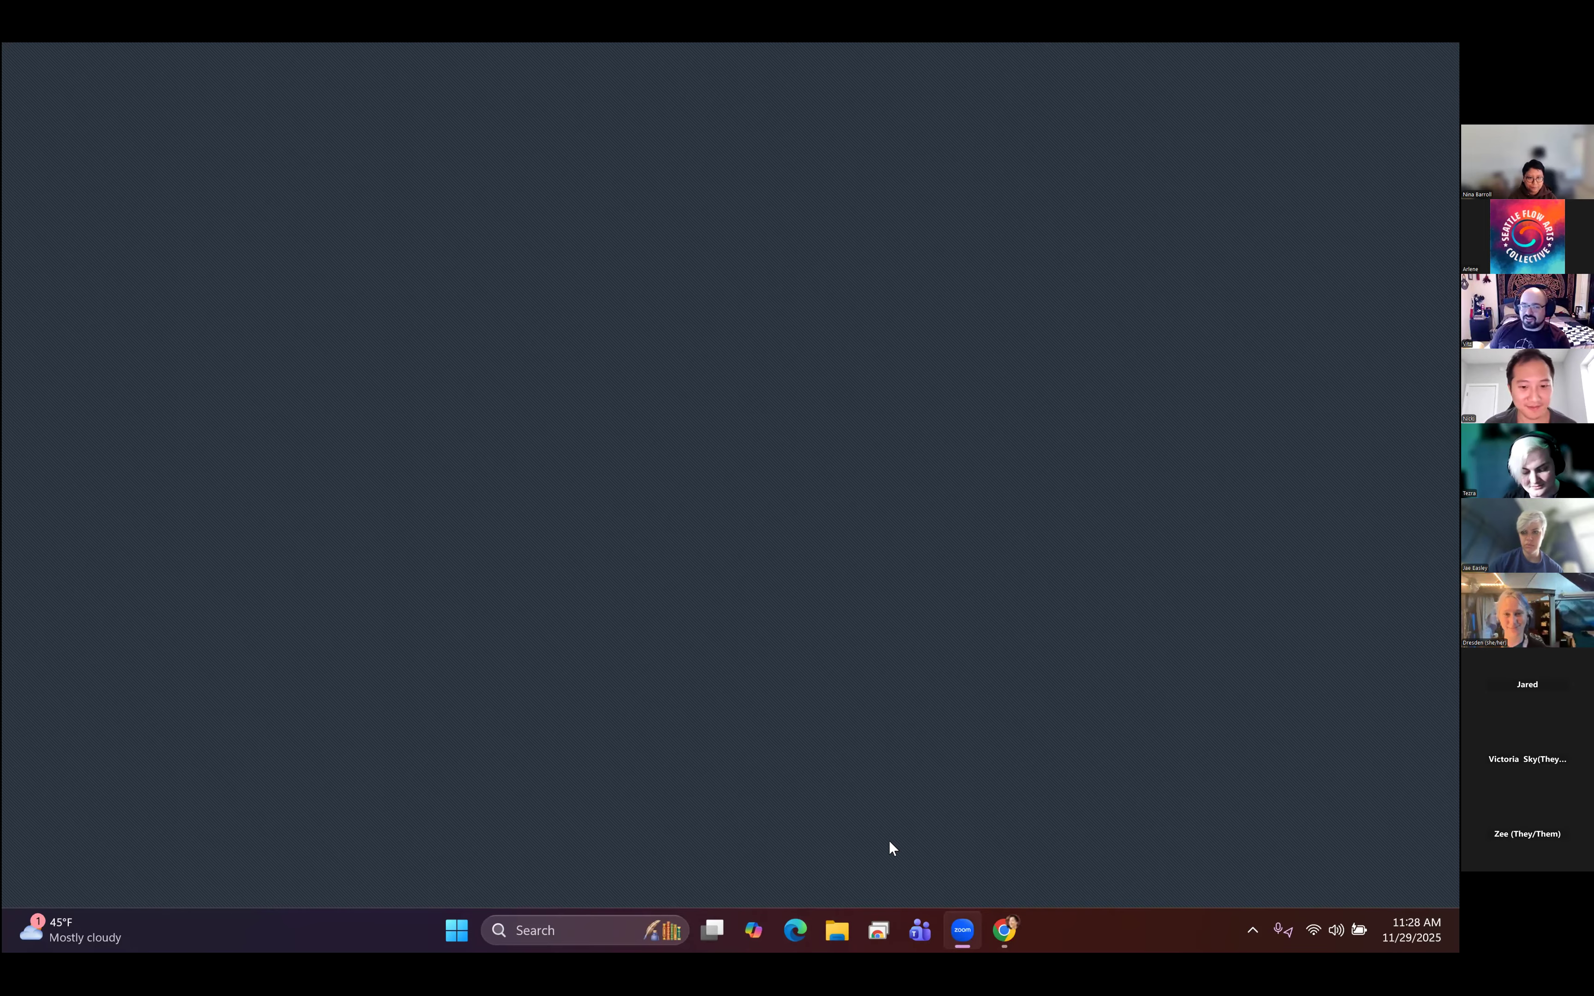
click(1005, 930)
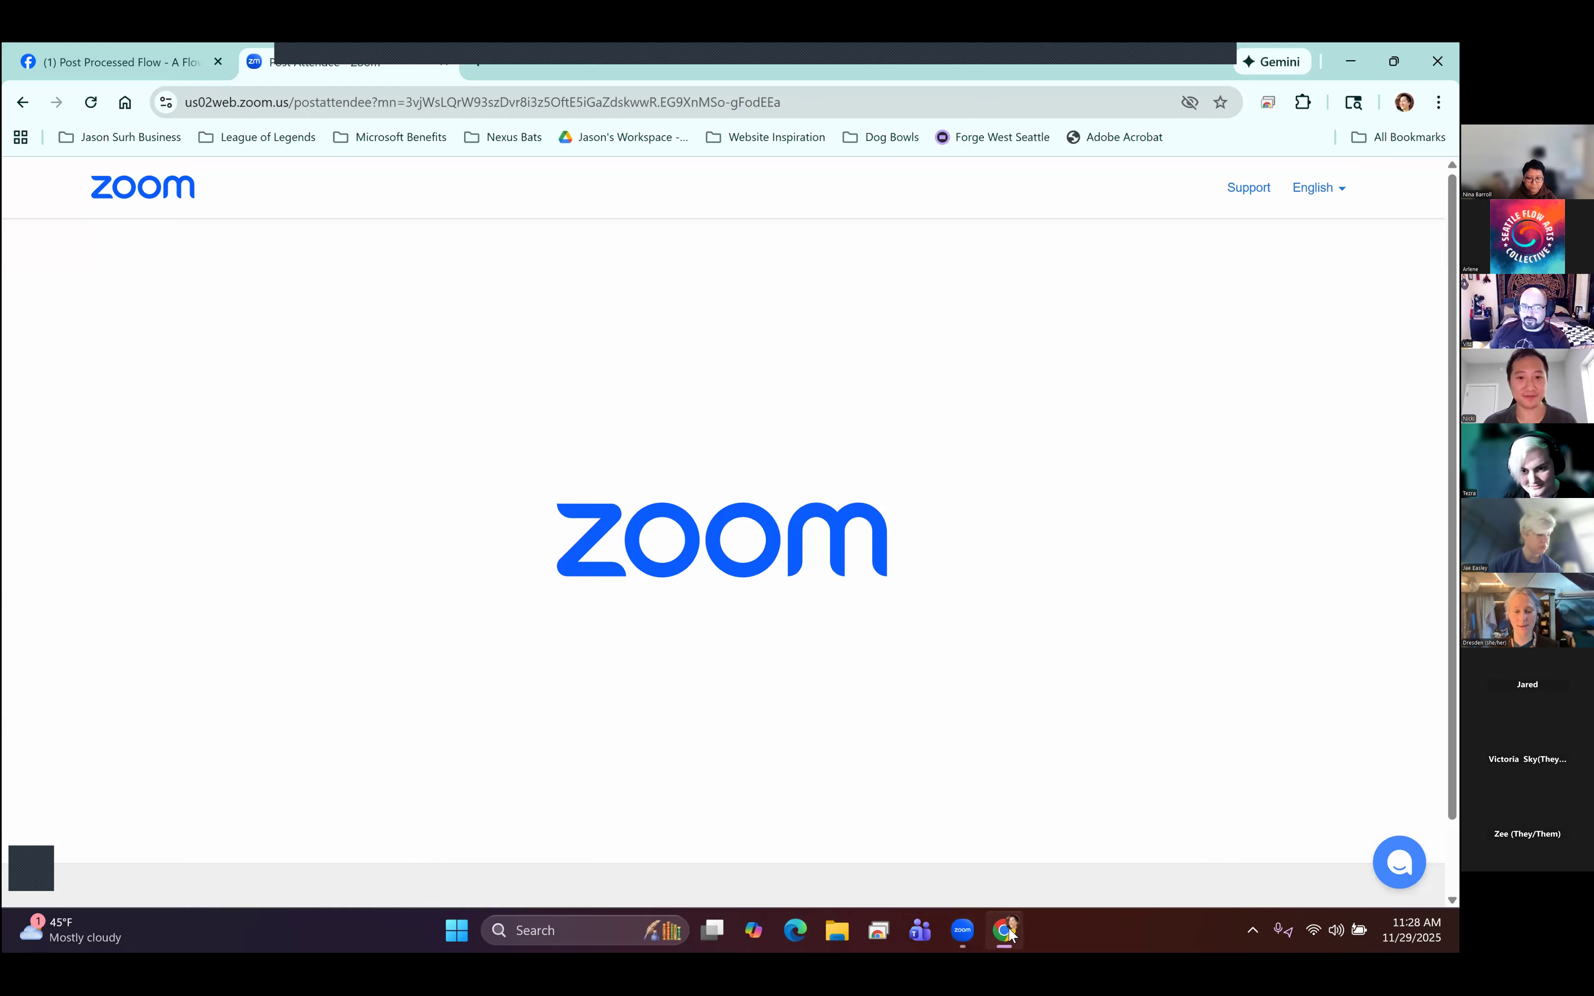
key(ctrl+super+Right)
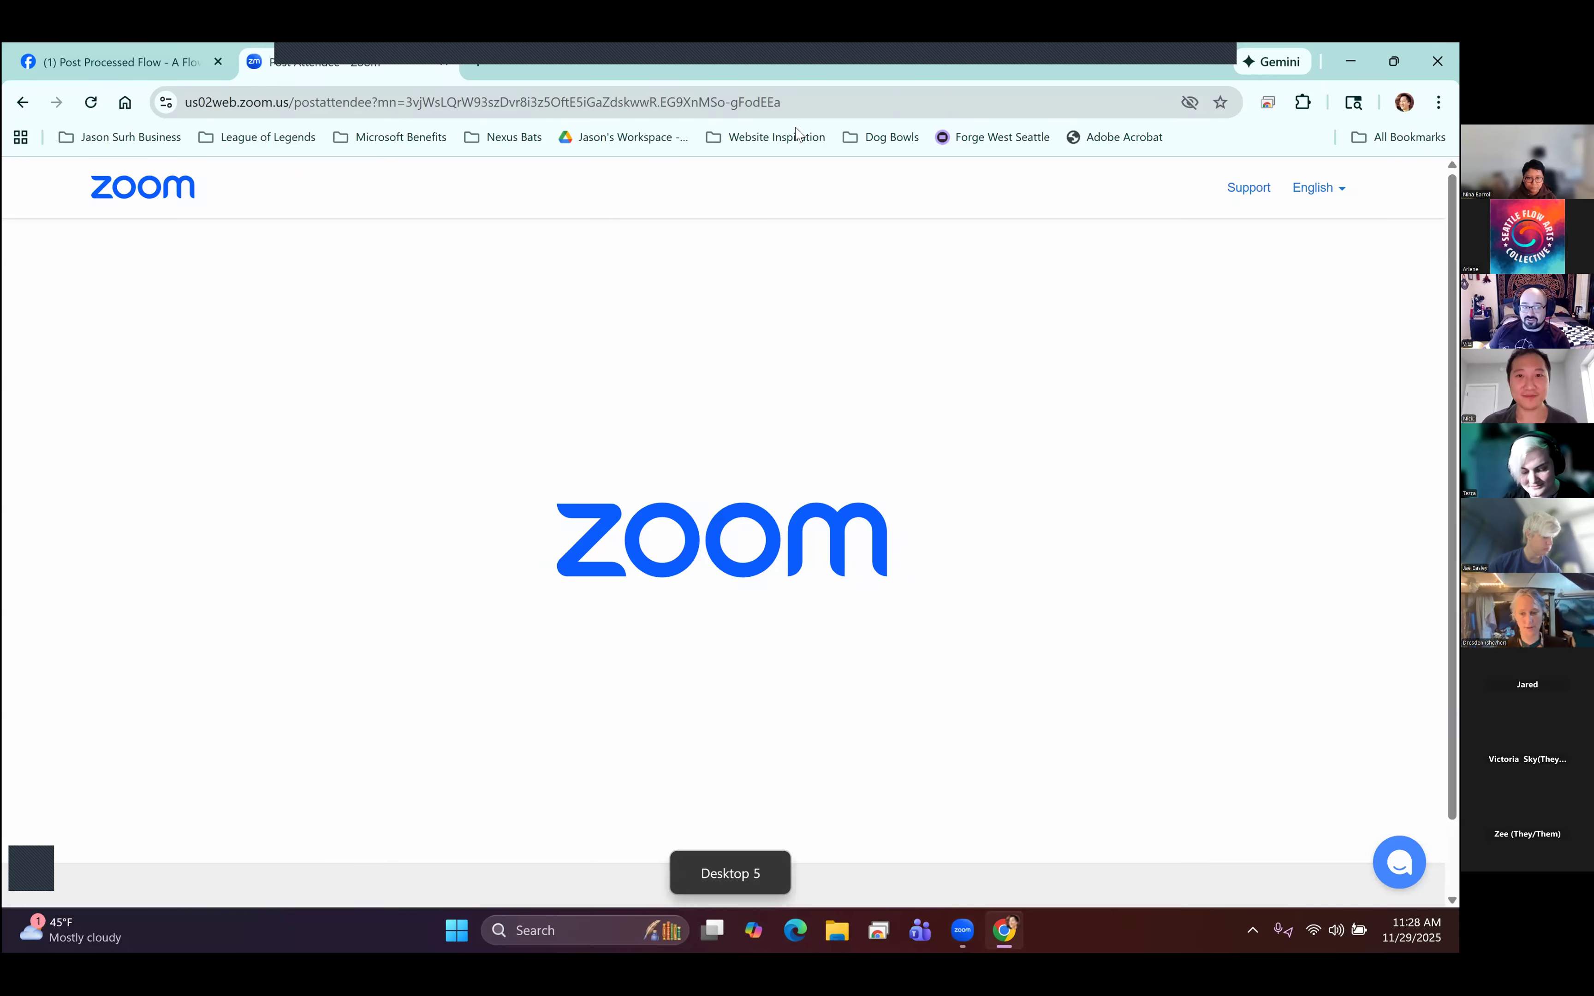
click(888, 95)
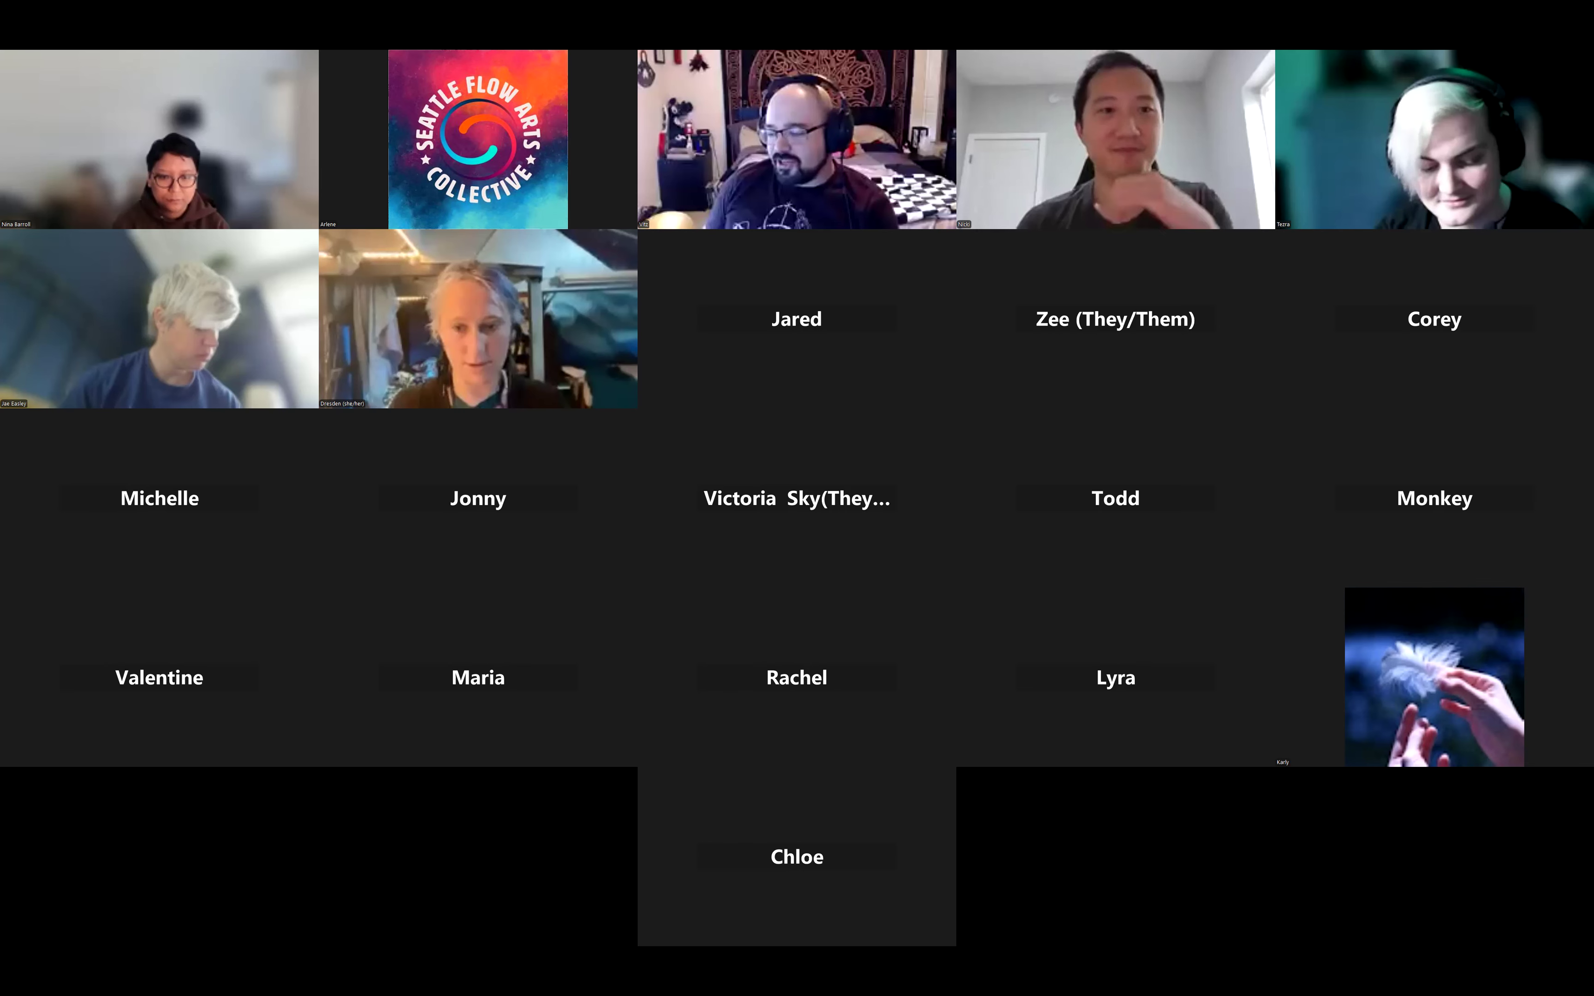